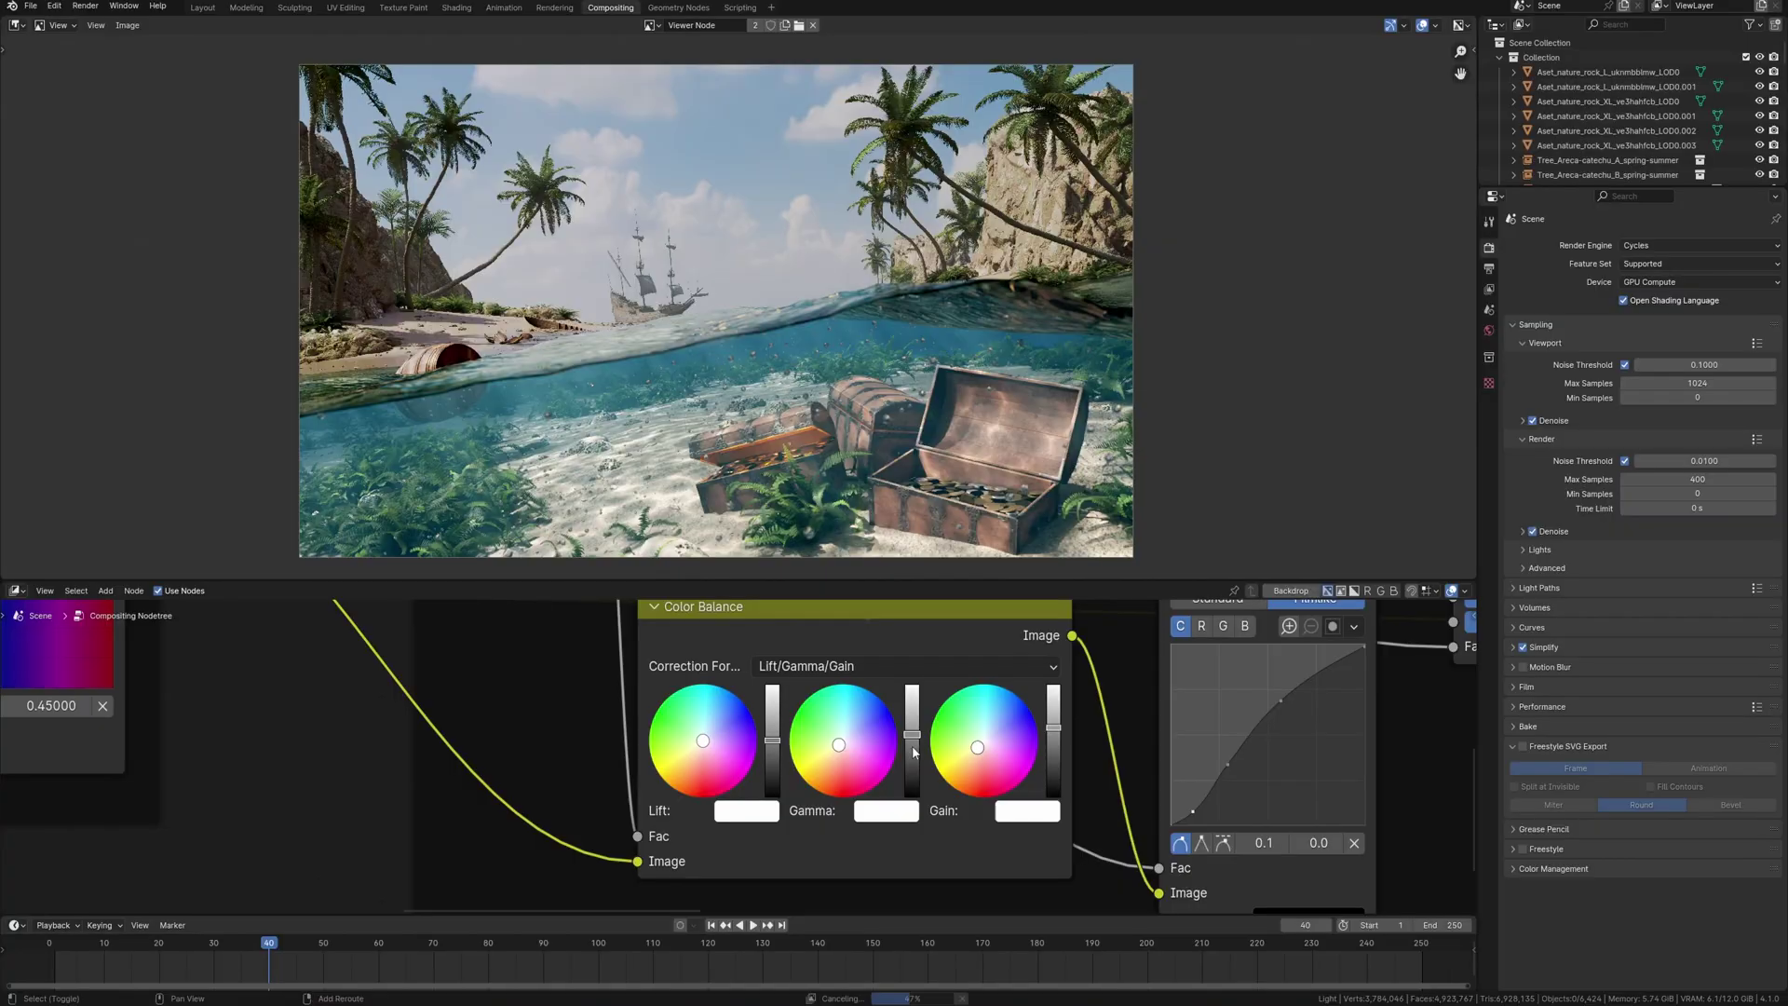
Step: Examine the compositing node tree and the finished half-underwater beach render at full-window size
ctrl+middle_drag(620, 330, 708, 355)
middle_drag(709, 355, 760, 435)
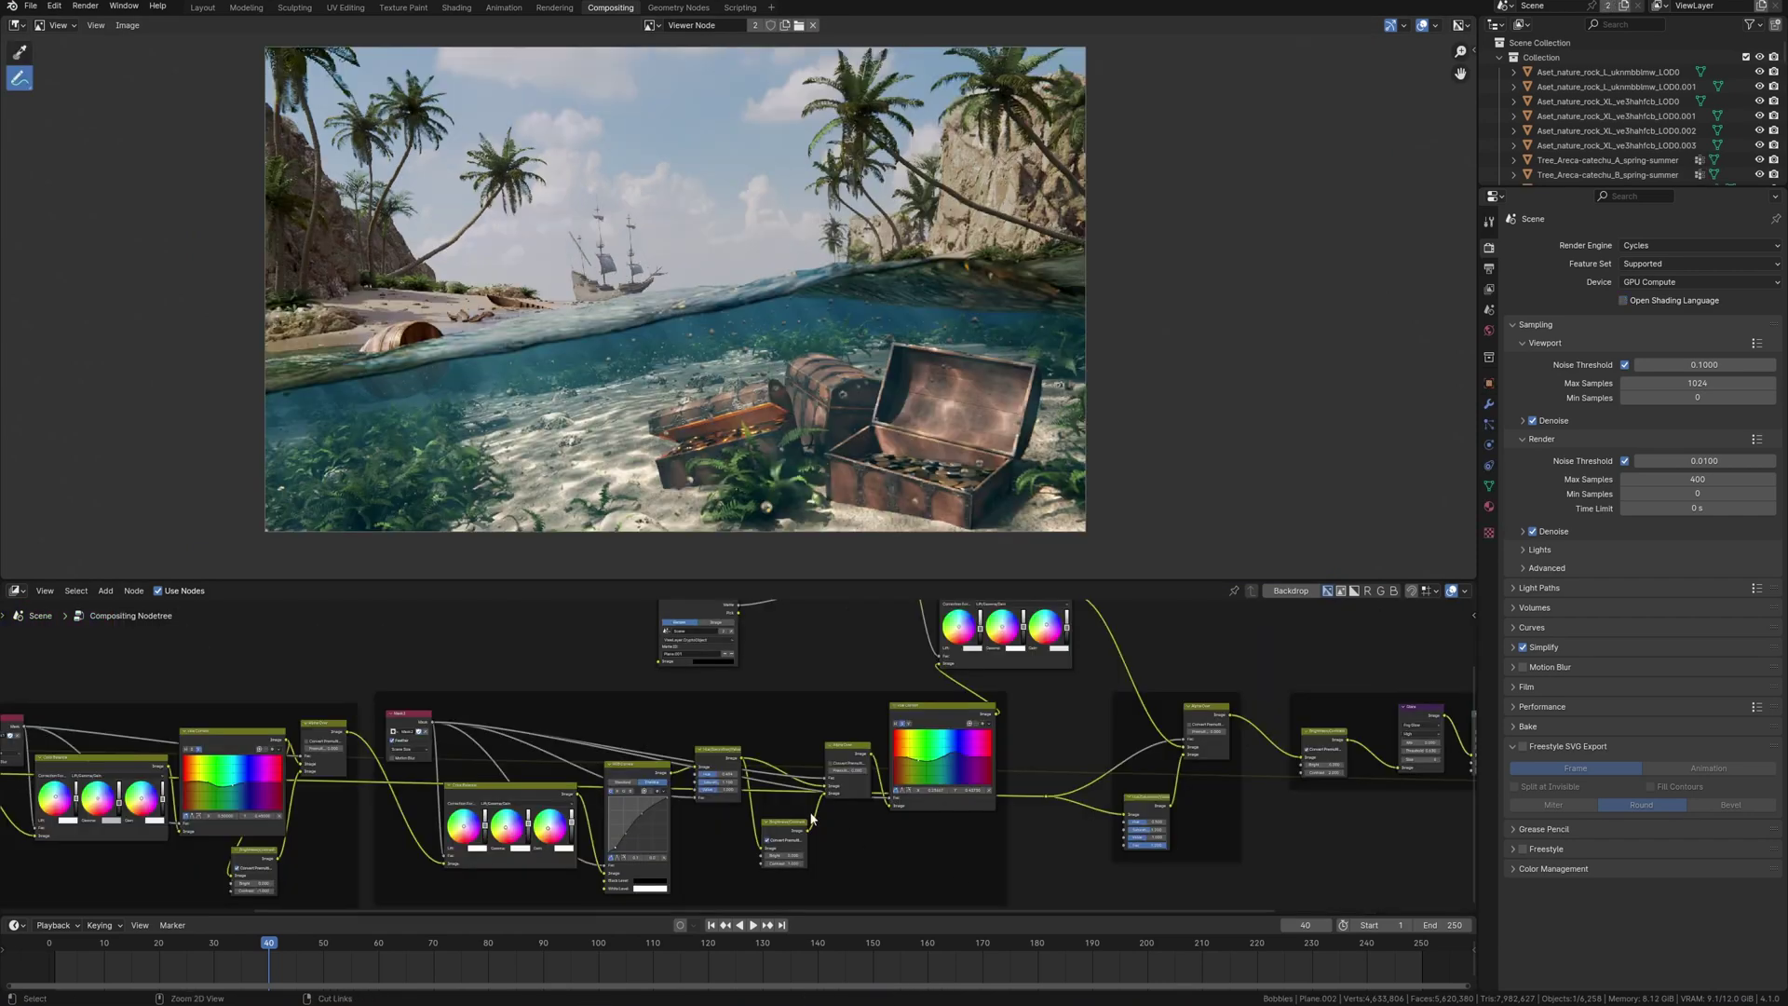
ctrl+middle_drag(1099, 843, 843, 831)
middle_drag(843, 832, 670, 810)
ctrl+middle_drag(799, 378, 825, 341)
key(ctrl+space)
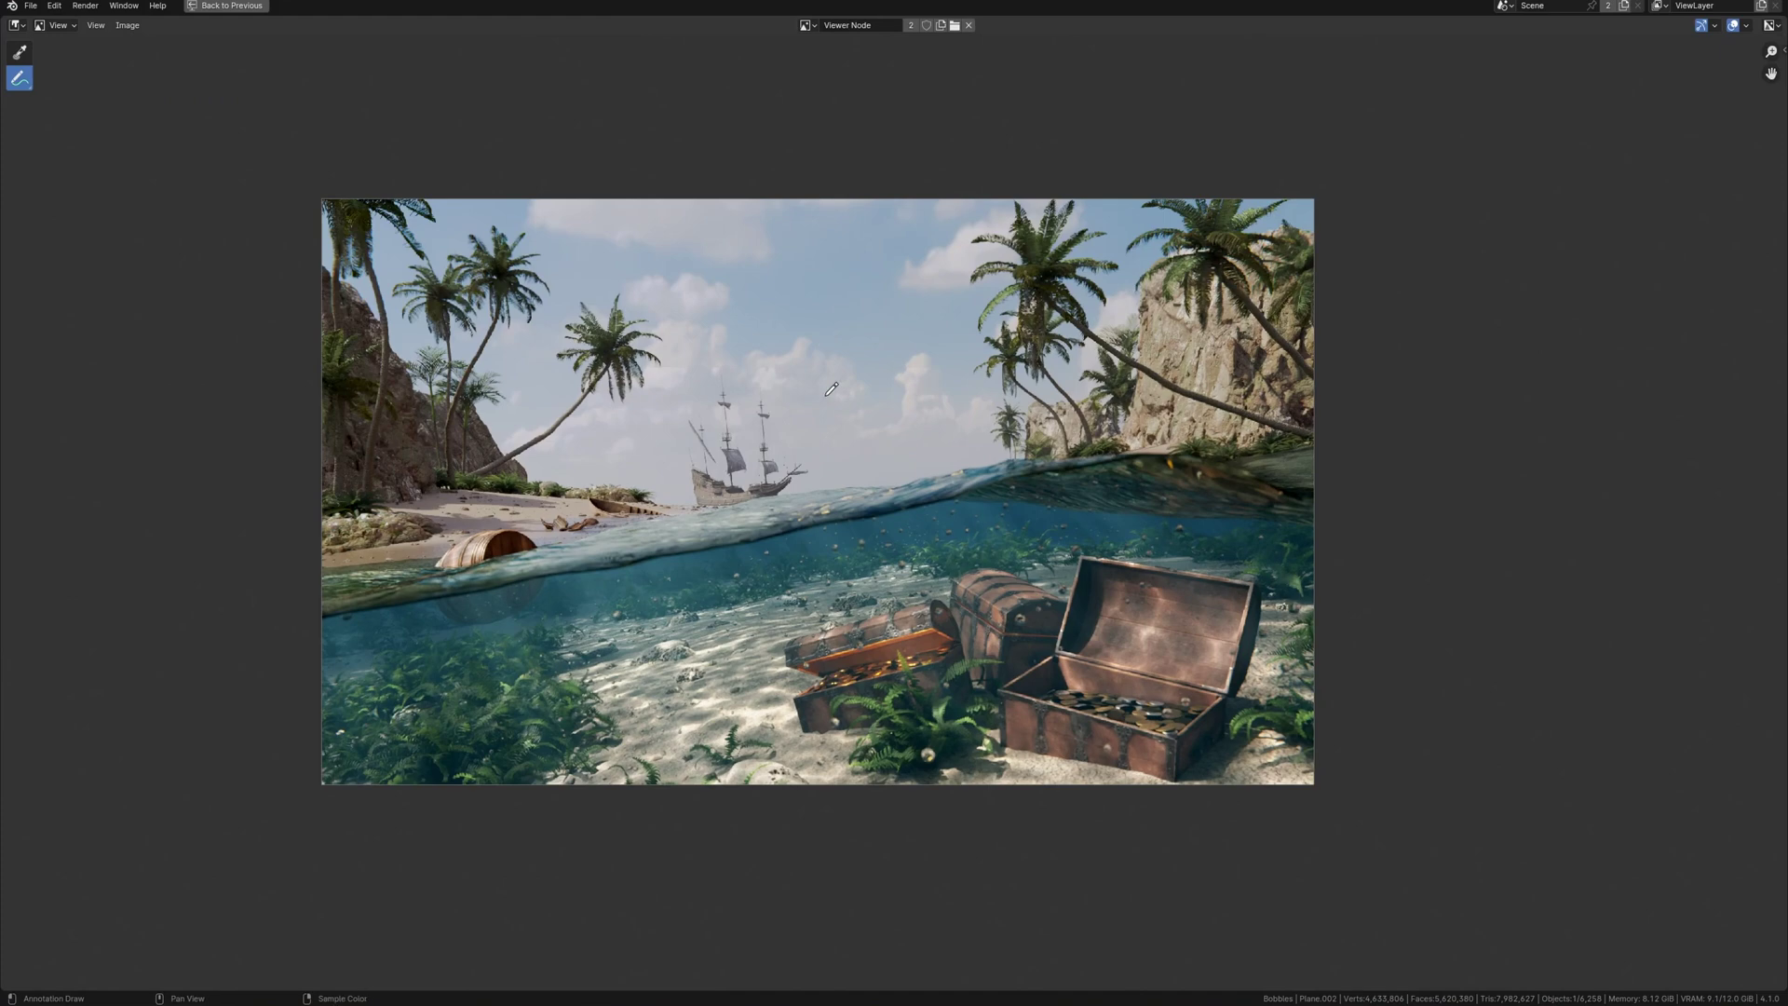
ctrl+middle_drag(709, 485, 835, 453)
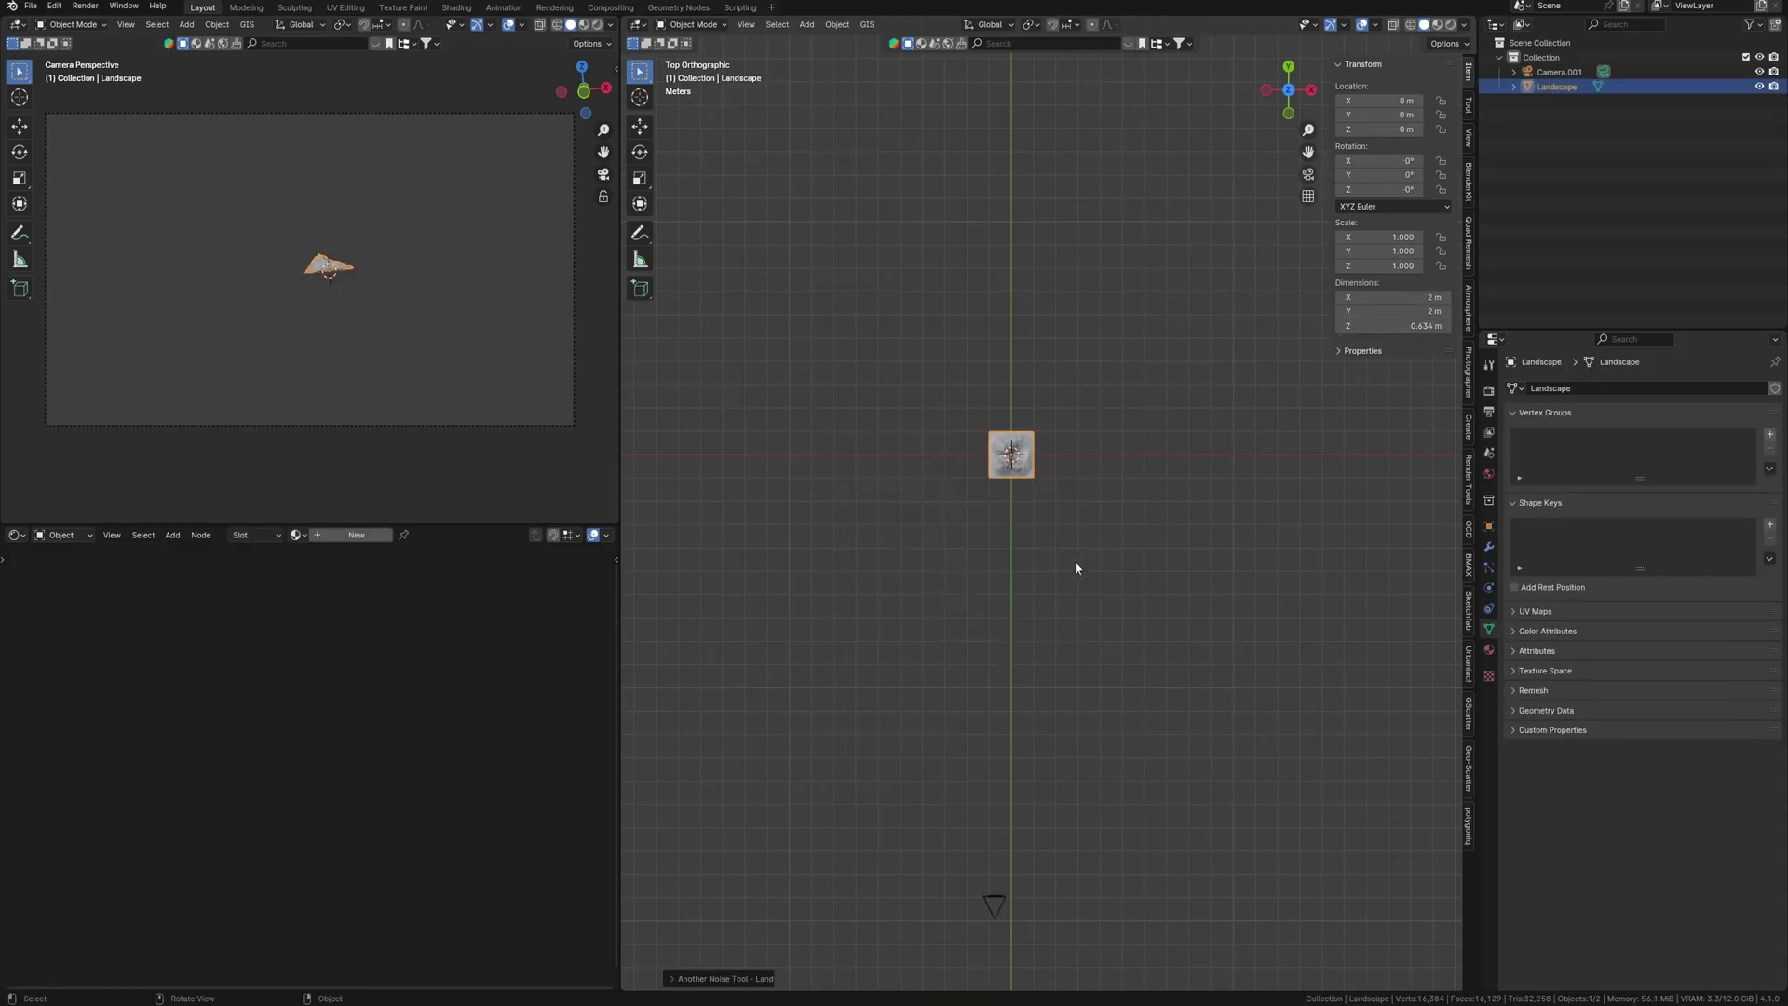
Step: Enlarge the landscape to 60 m in its X and Y dimensions
text(6)
key(Return)
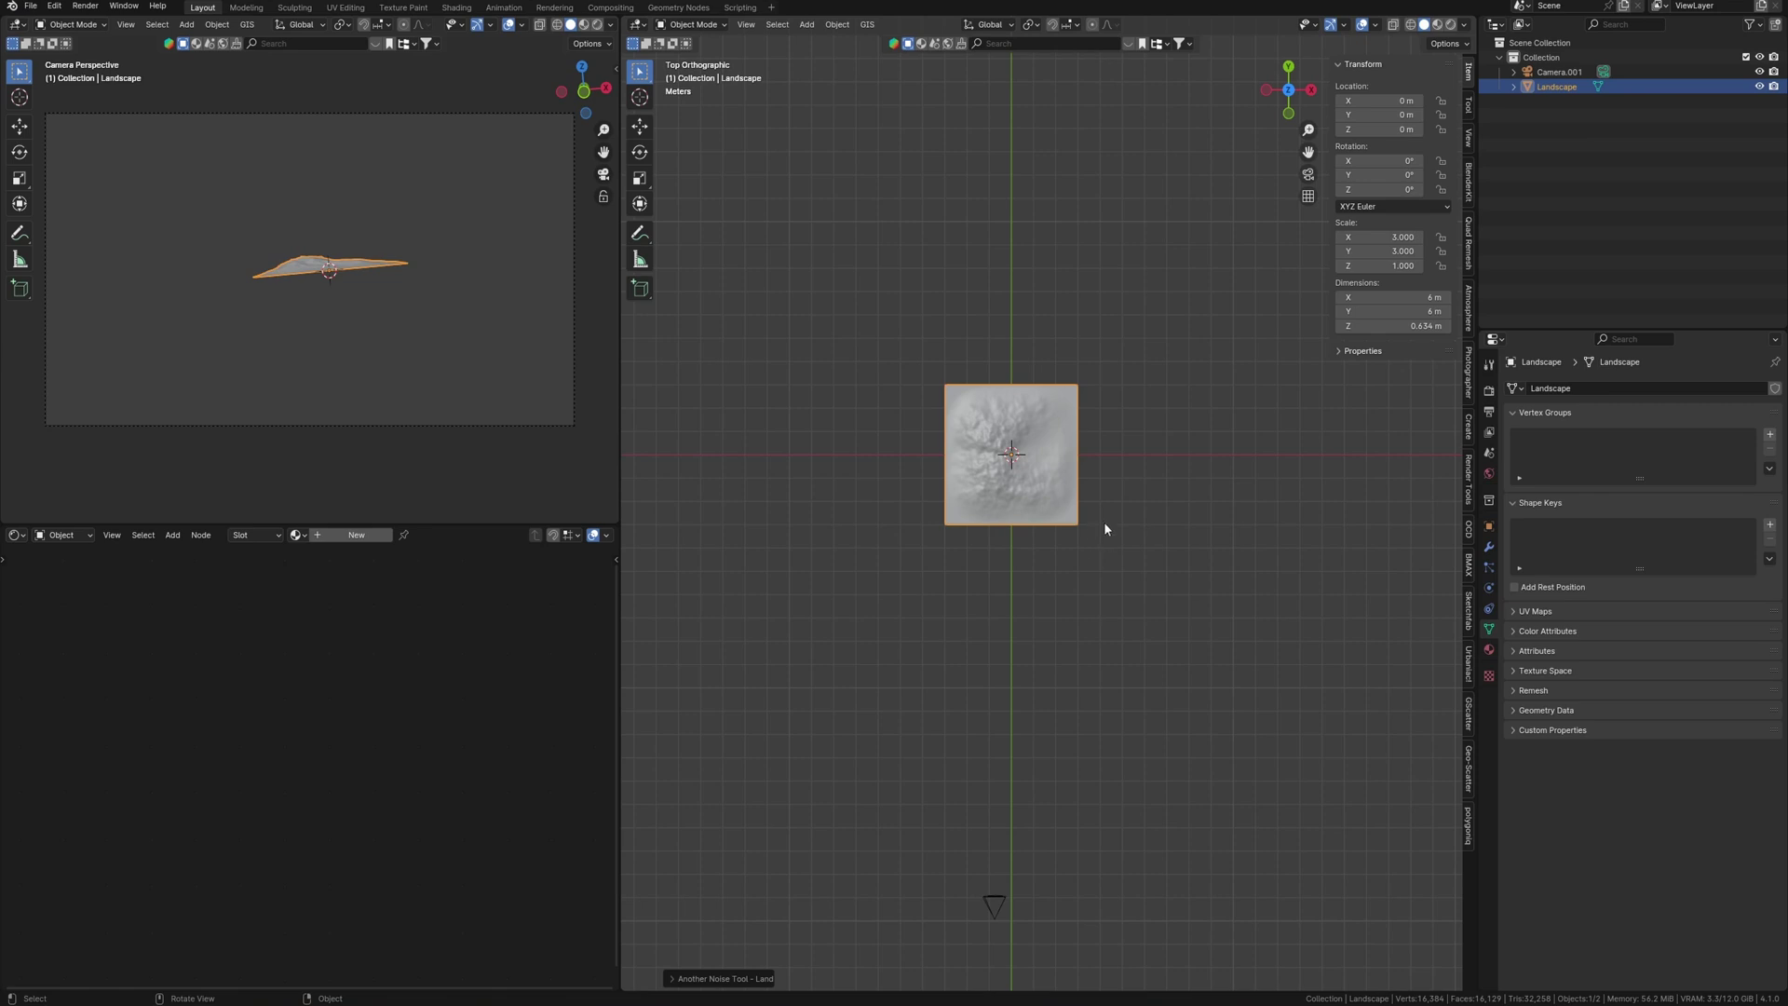
text(60)
key(Return)
Step: Sculpt soft raised mounds on the far-left and far-right areas of the landscape with the Draw brush
scroll(1064, 610, down, 6)
middle_drag(1103, 565, 1041, 536)
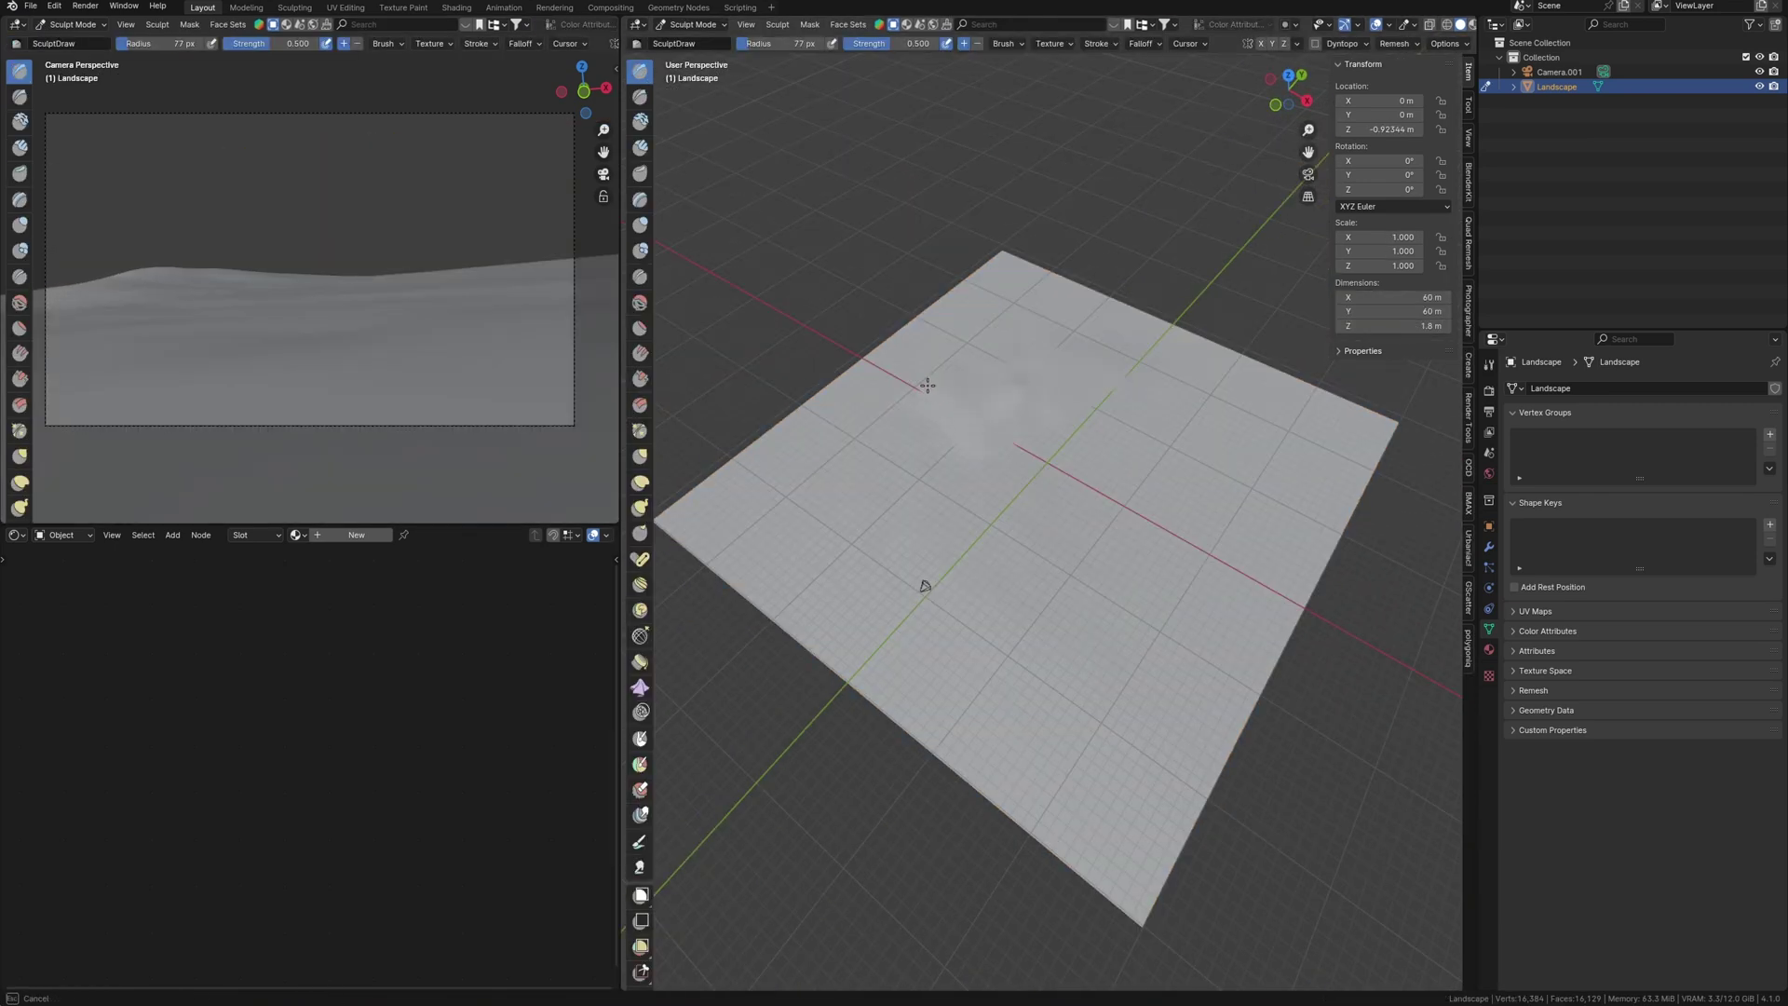
drag(1023, 398, 959, 420)
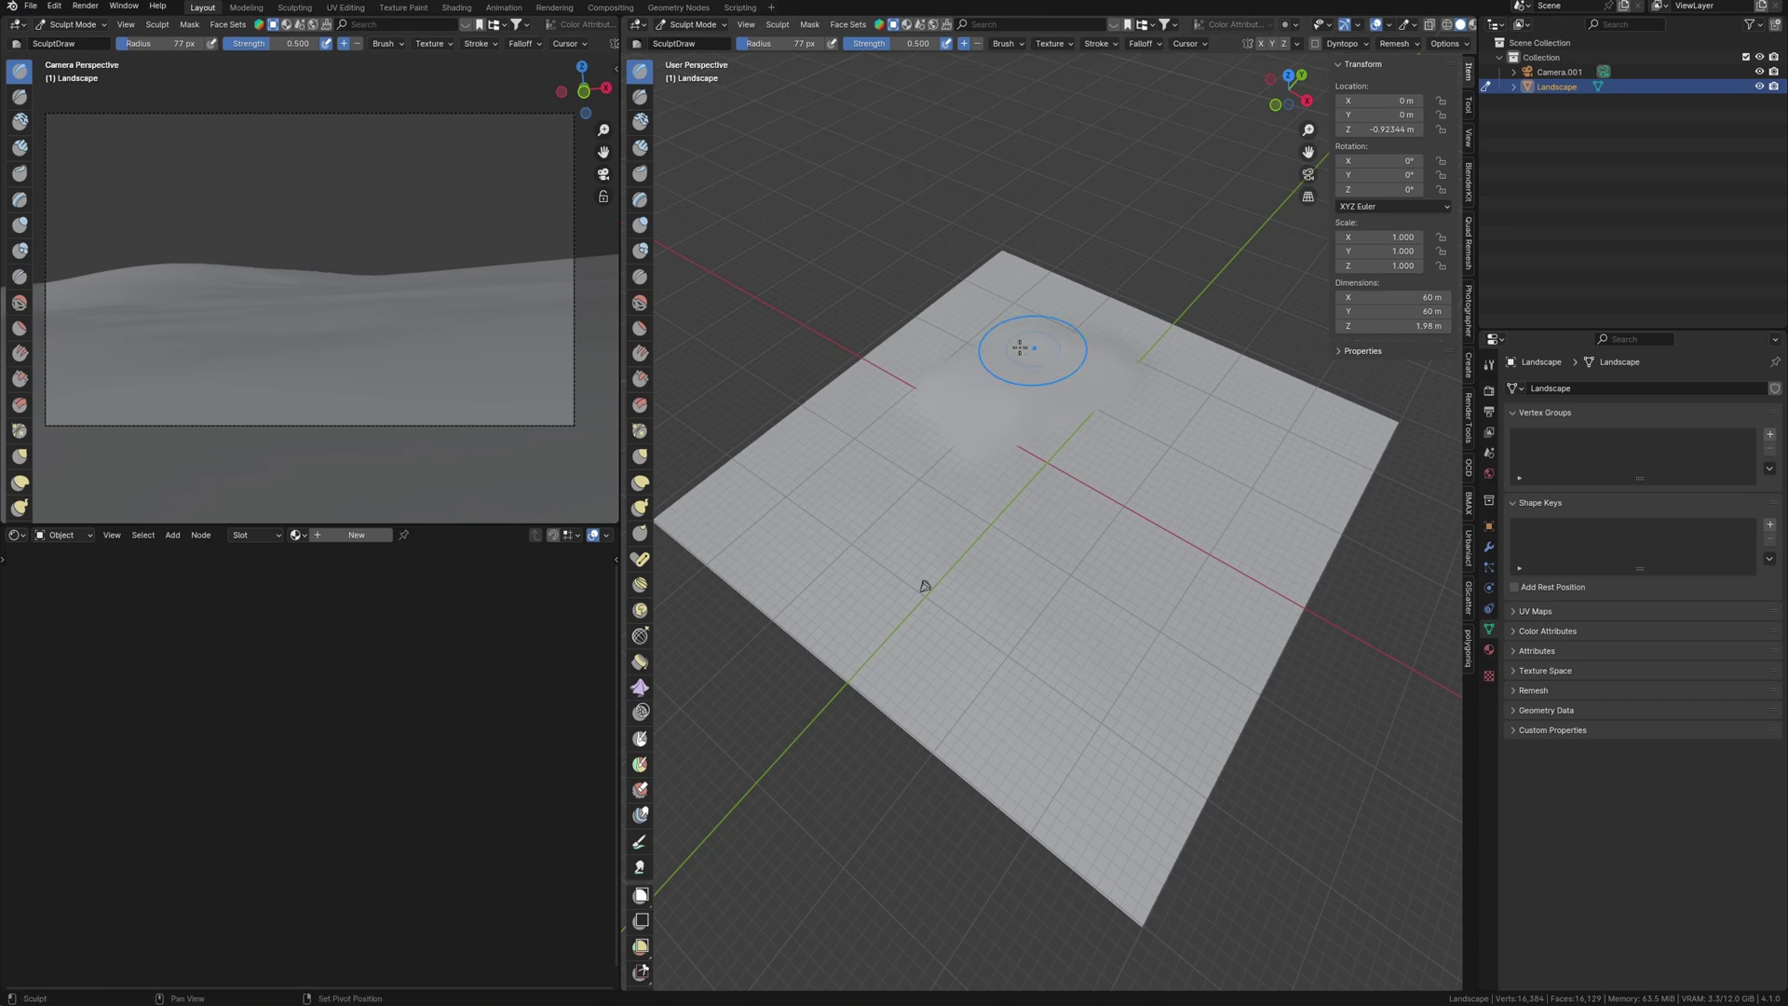
drag(958, 314, 1061, 326)
middle_drag(1062, 326, 1226, 410)
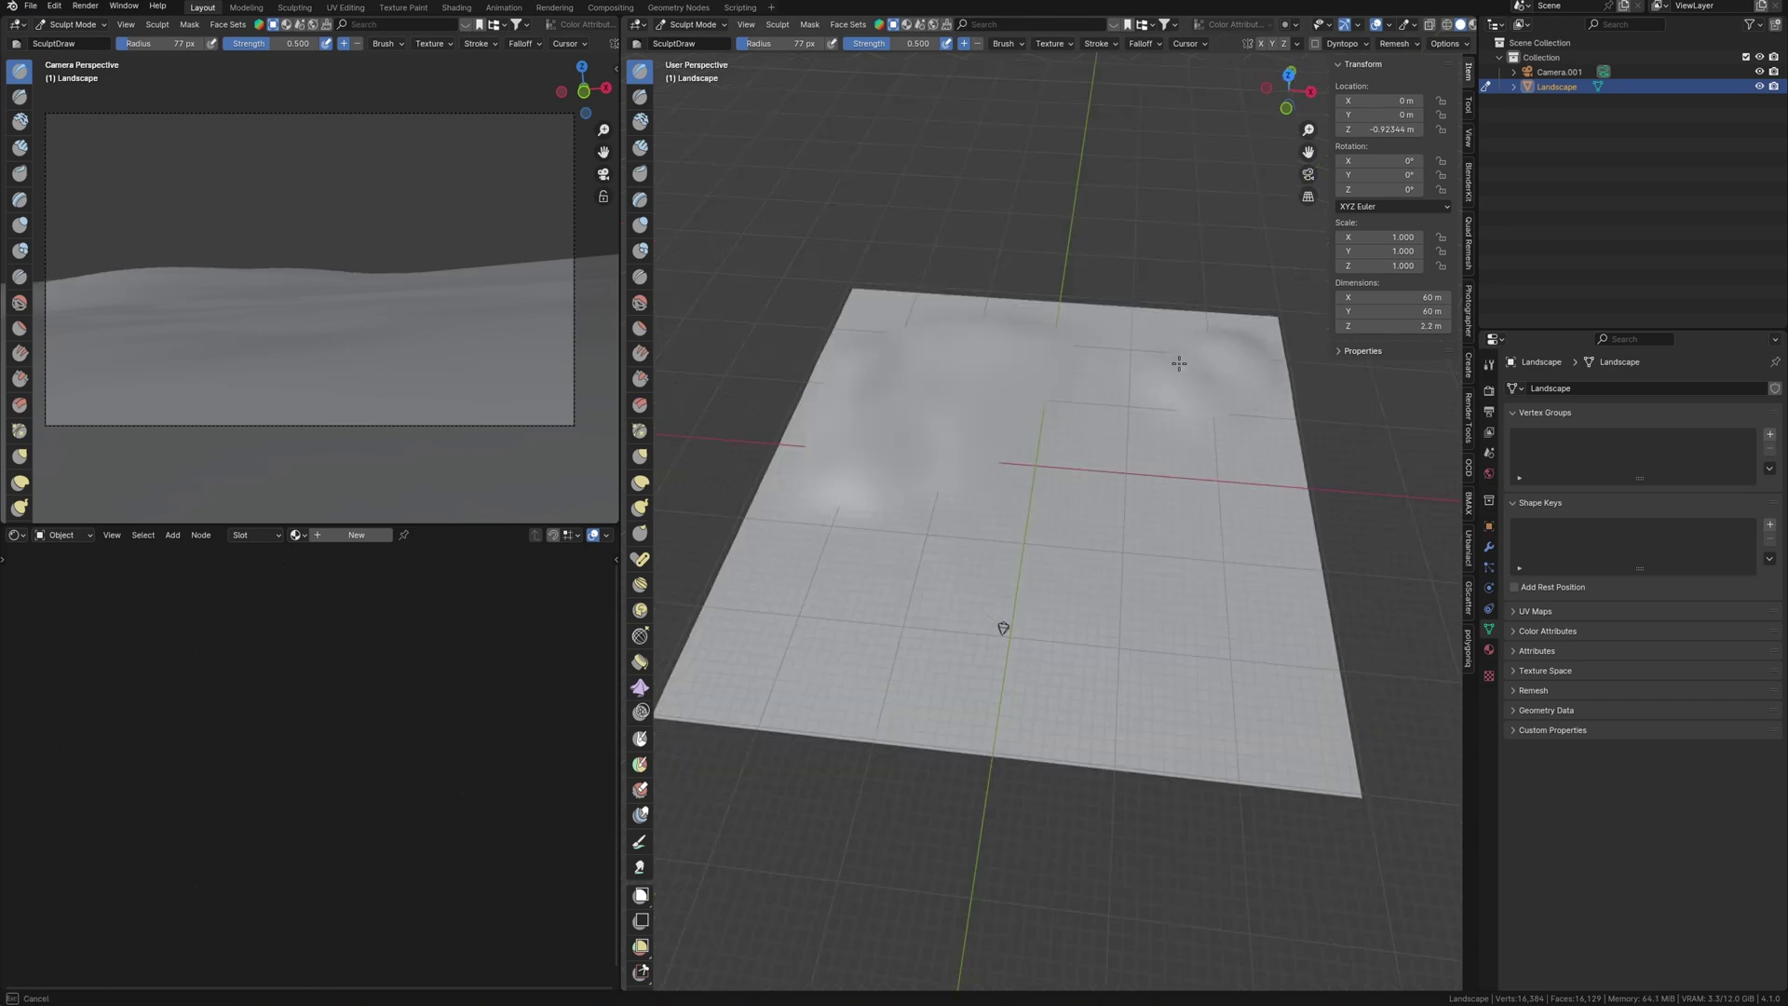
mouse_move(1174, 348)
mouse_down()
mouse_move(1141, 376)
mouse_move(1048, 569)
mouse_move(1129, 655)
mouse_up()
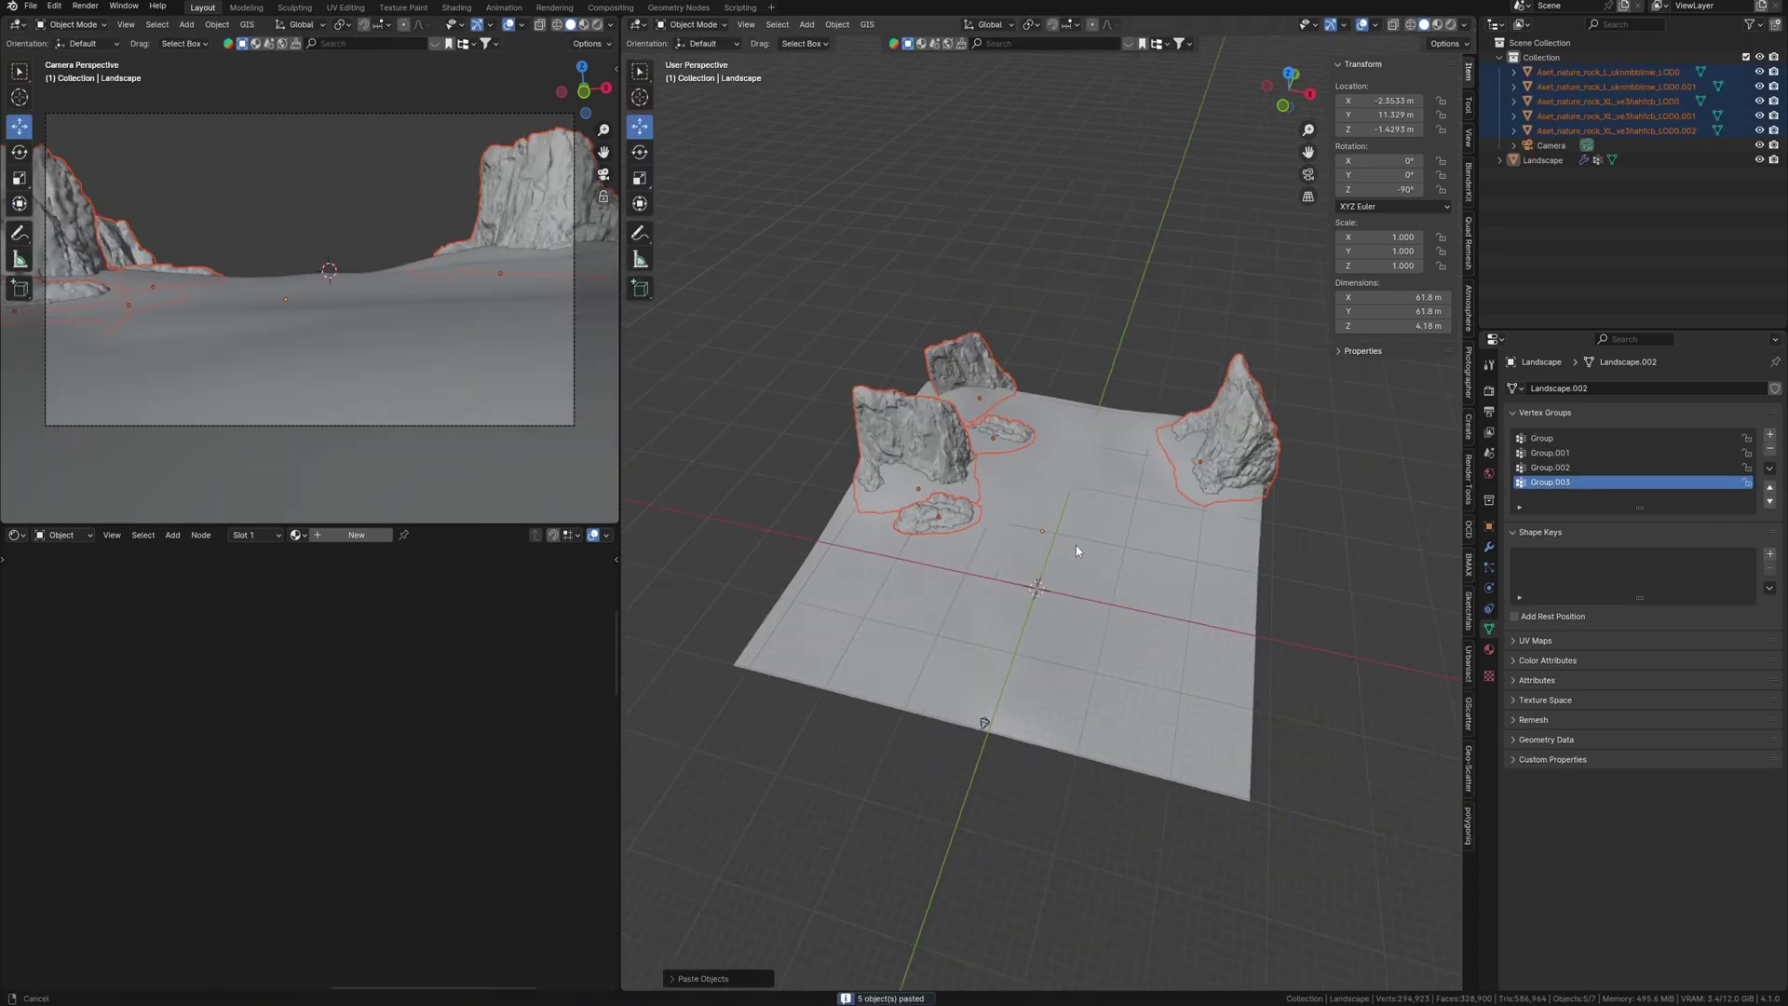
Step: Spawn the tropical asset Tree_Cocos-nucifera_C_spring-summer from the botaniq library
middle_drag(1071, 559, 1356, 431)
click(1468, 829)
click(1385, 114)
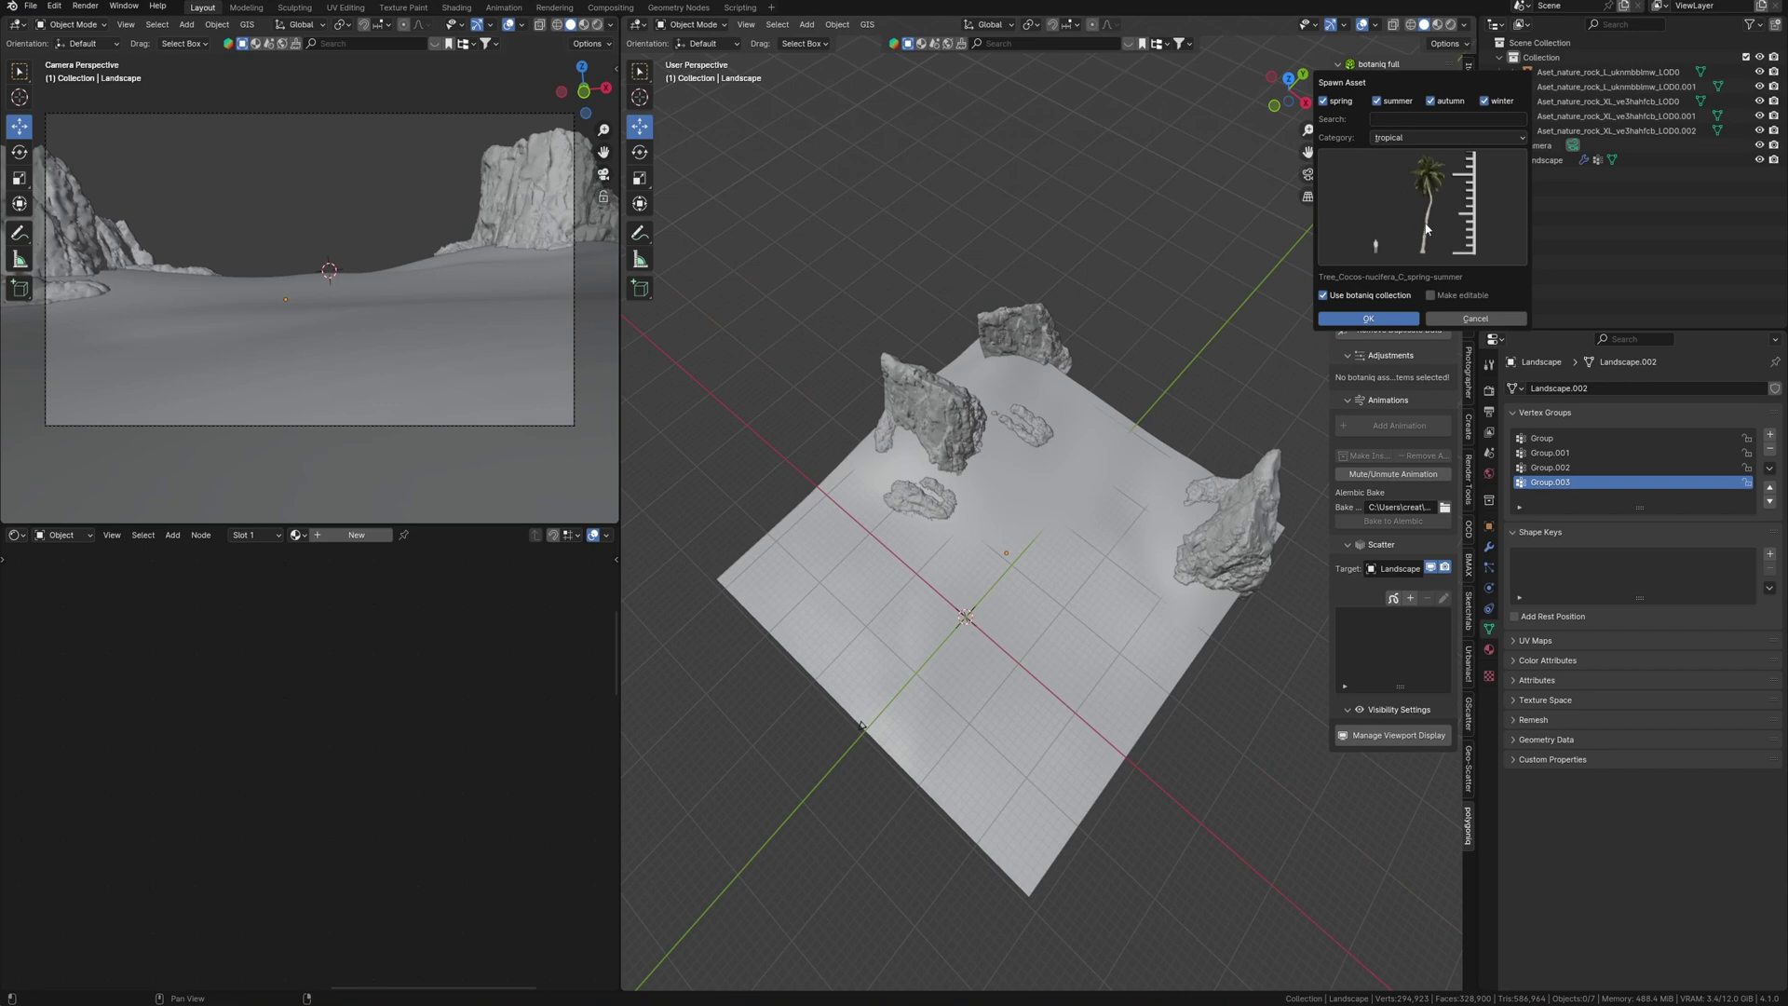
click(1429, 228)
click(1404, 319)
click(1387, 318)
Step: Move the coconut palm beside the rocks on the left of the landscape and paste more palms into the scene
key(KP_7)
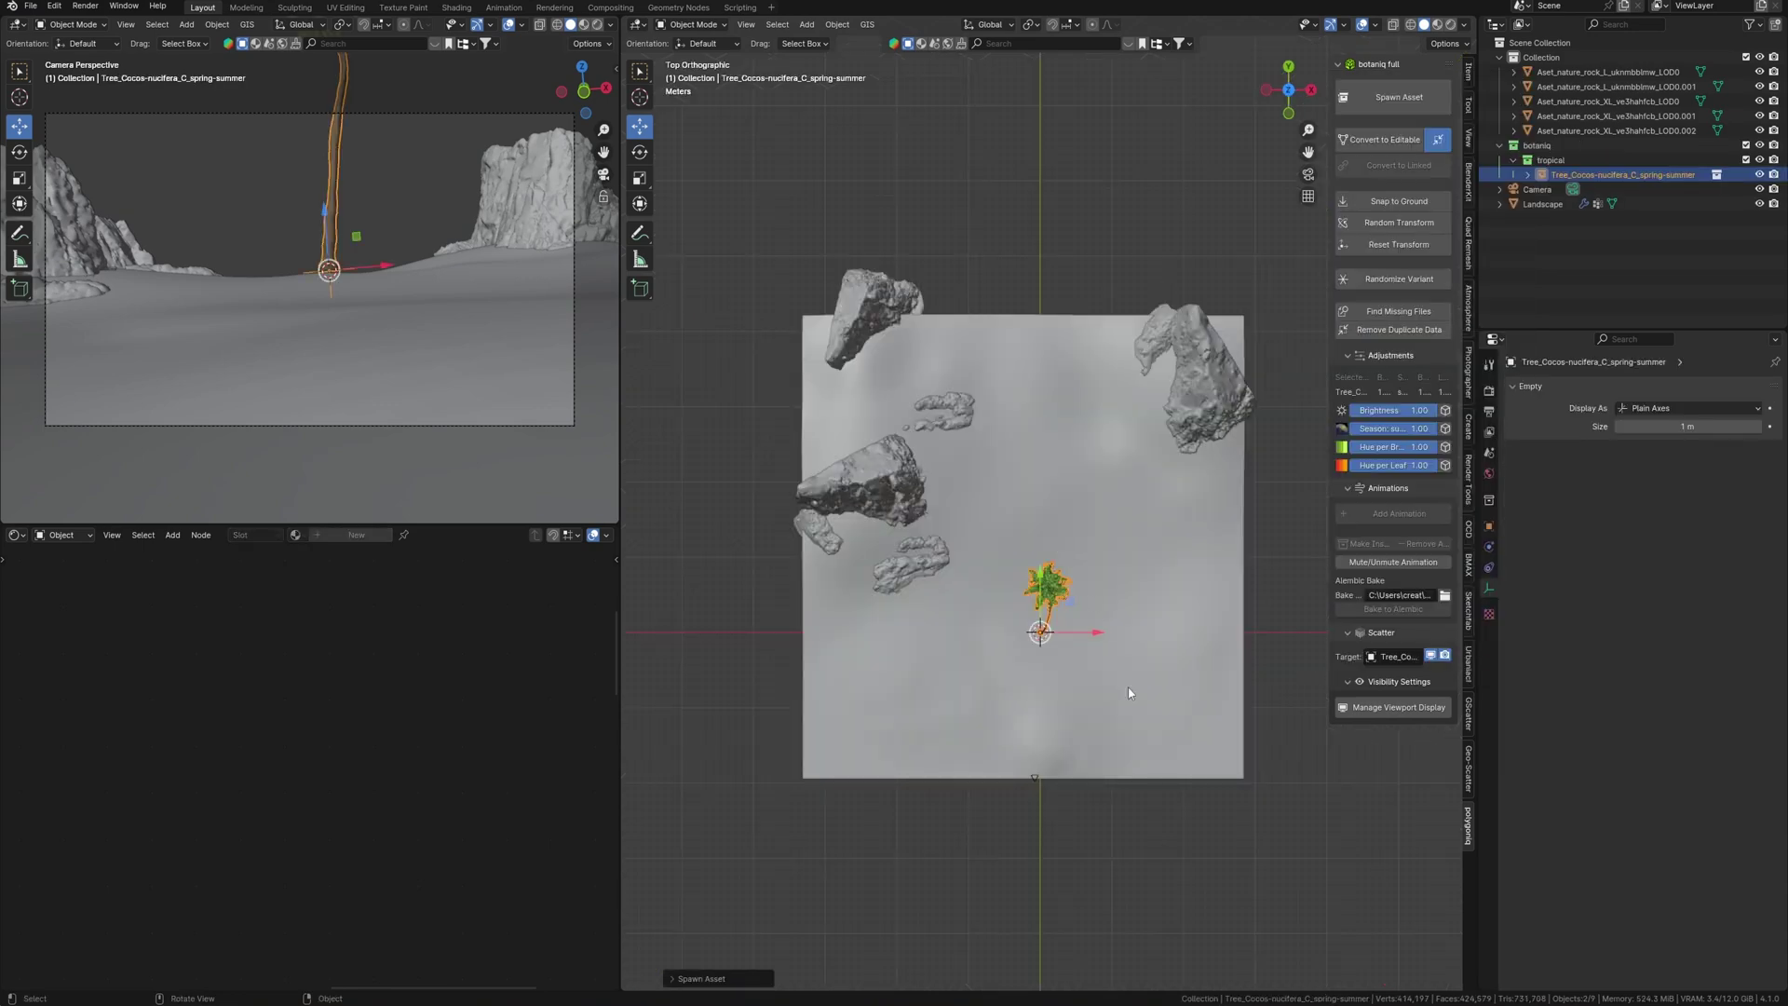
key(g)
click(1024, 574)
middle_drag(1025, 575, 1085, 587)
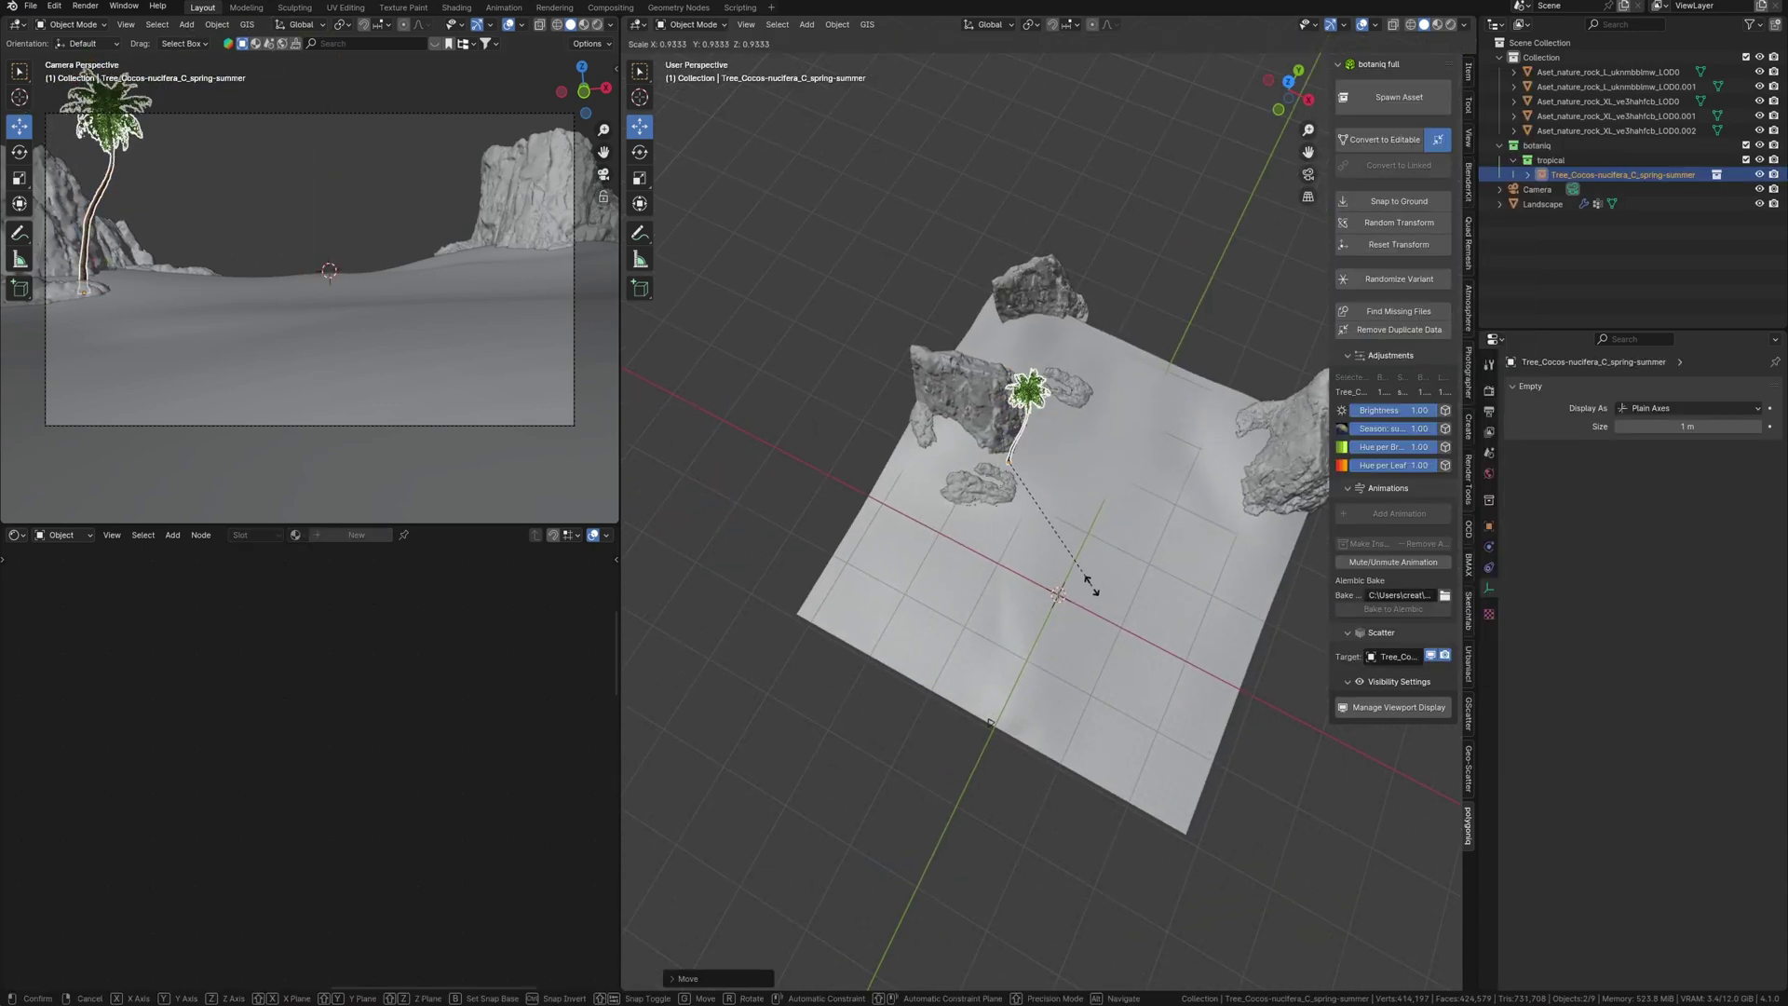
key(ctrl+v)
middle_drag(892, 516, 1155, 540)
Step: Make the landscape the emitter in Geo-Scatter
click(1130, 657)
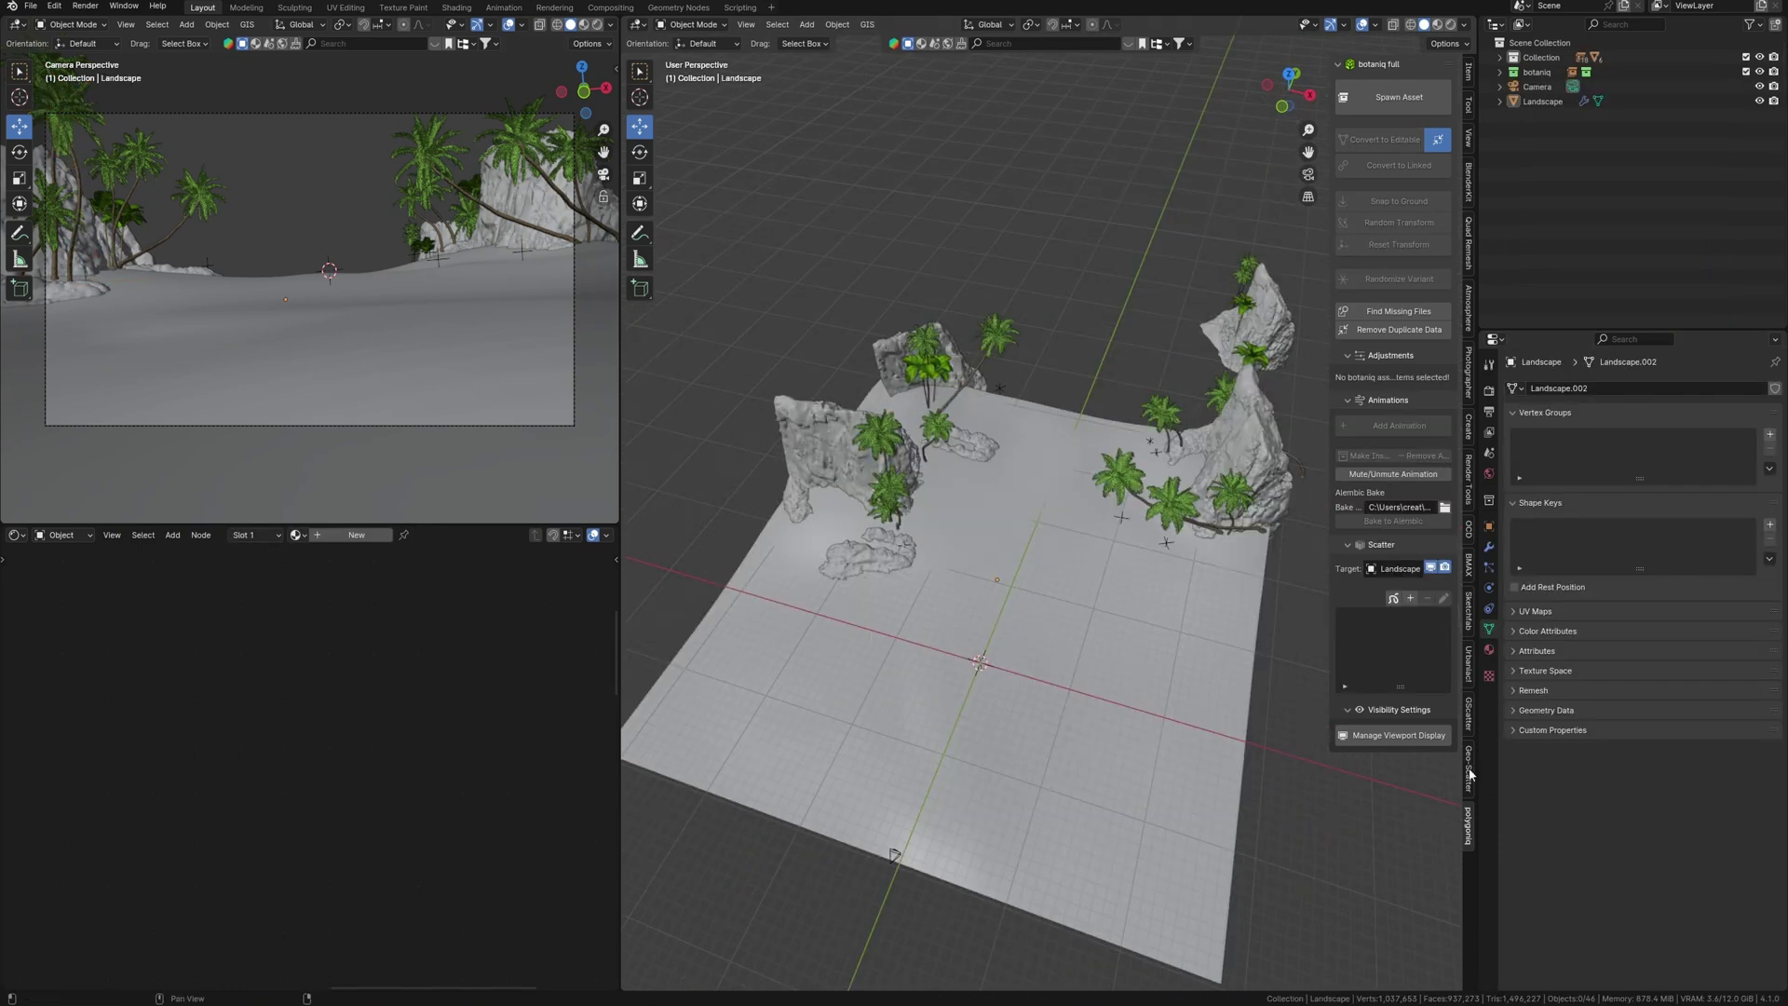
click(1469, 769)
click(1121, 662)
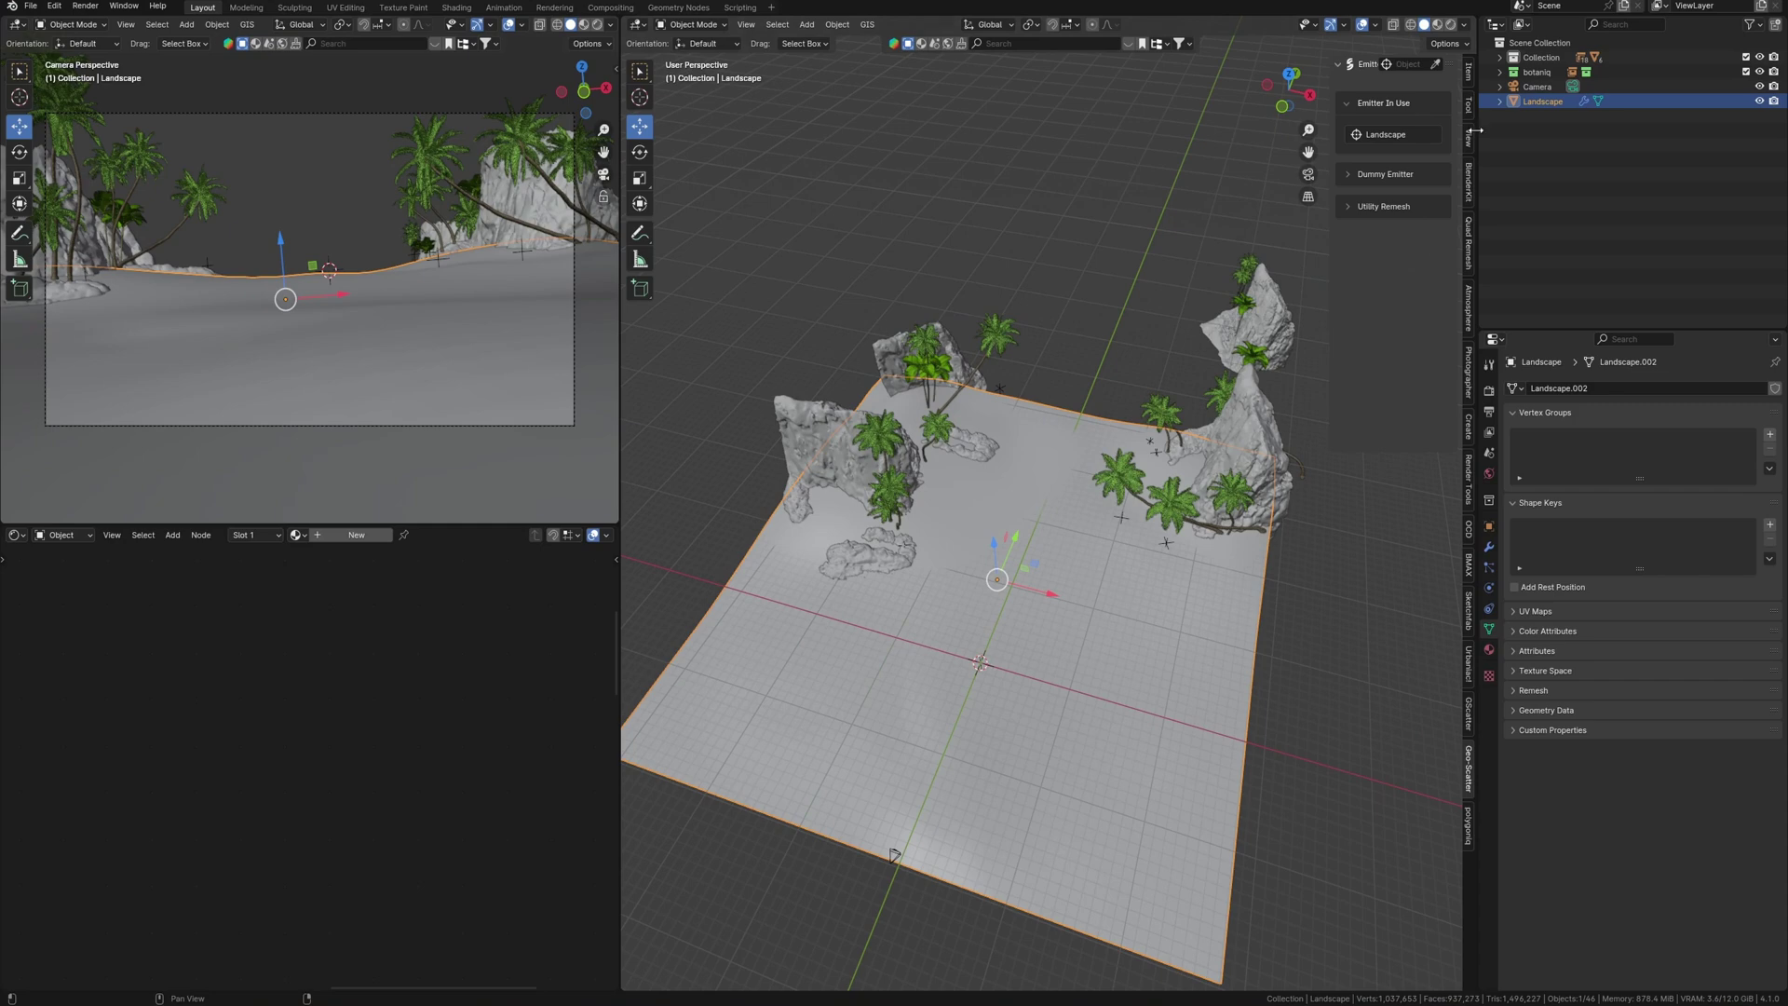
click(1083, 577)
Step: Add a vertex group to the landscape and weight-paint the ground between the rocks on its far-left side
middle_drag(1083, 577, 1037, 555)
scroll(1089, 782, down, 2)
key(ctrl+Tab)
click(1010, 496)
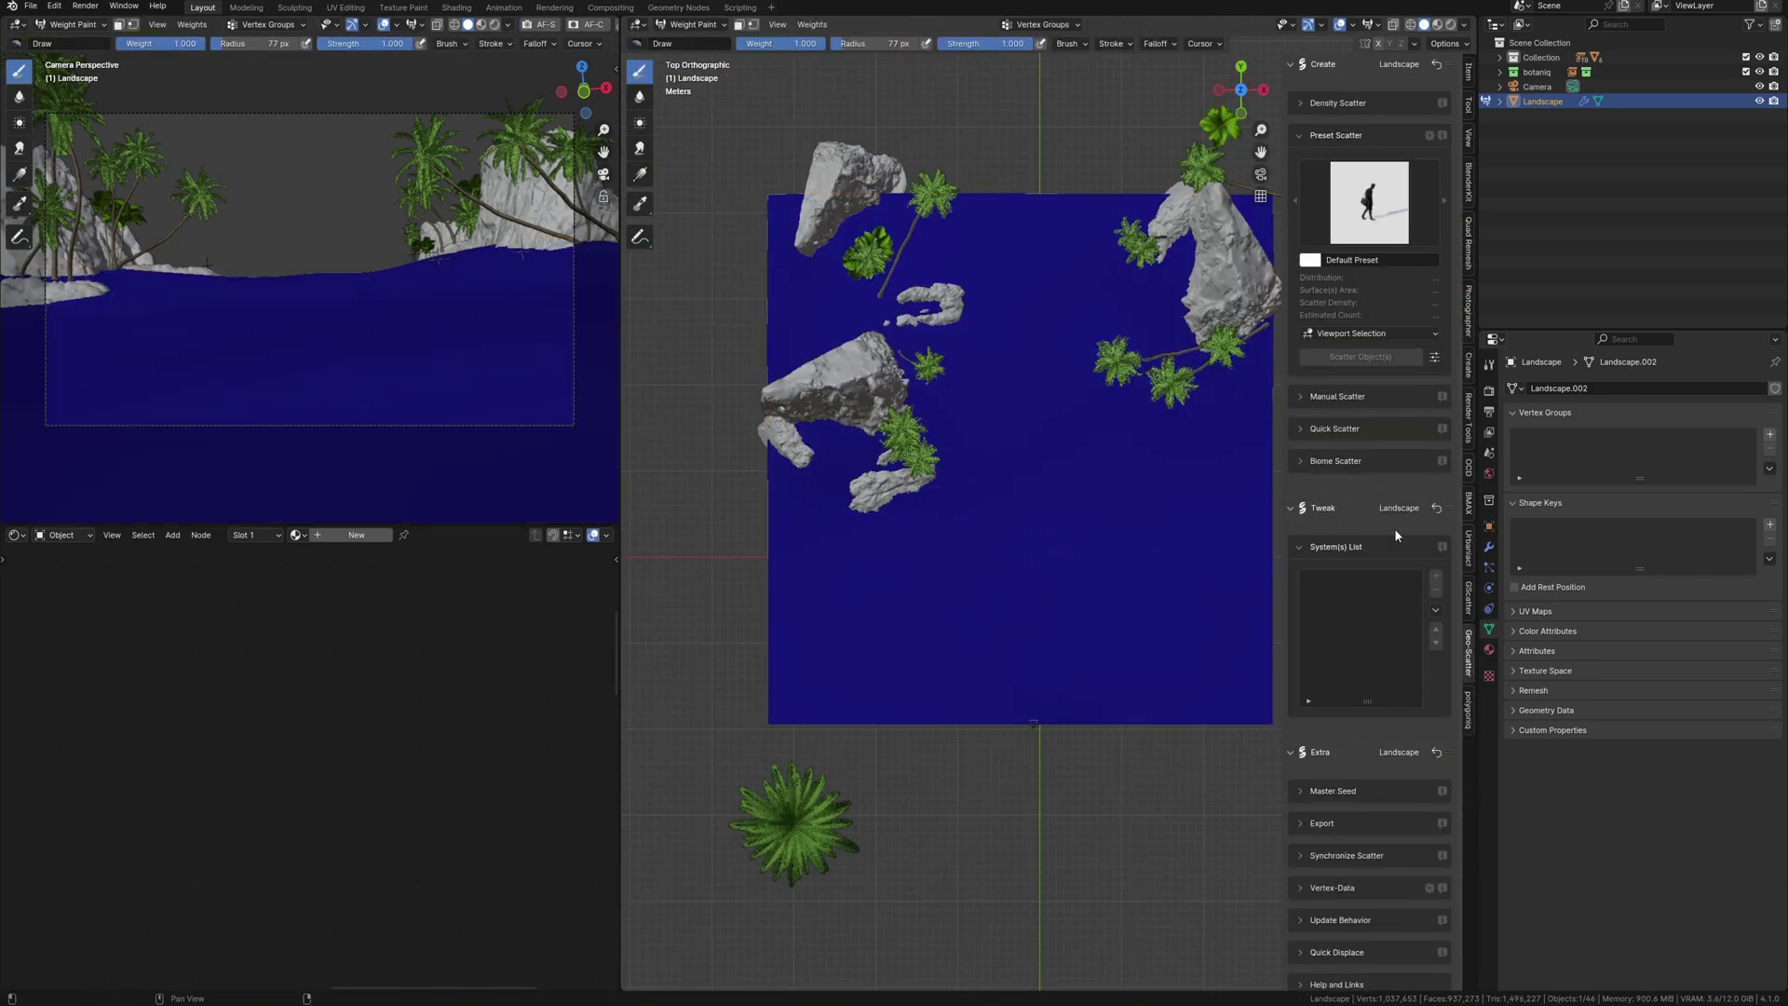
click(1769, 440)
key(KP_Decimal)
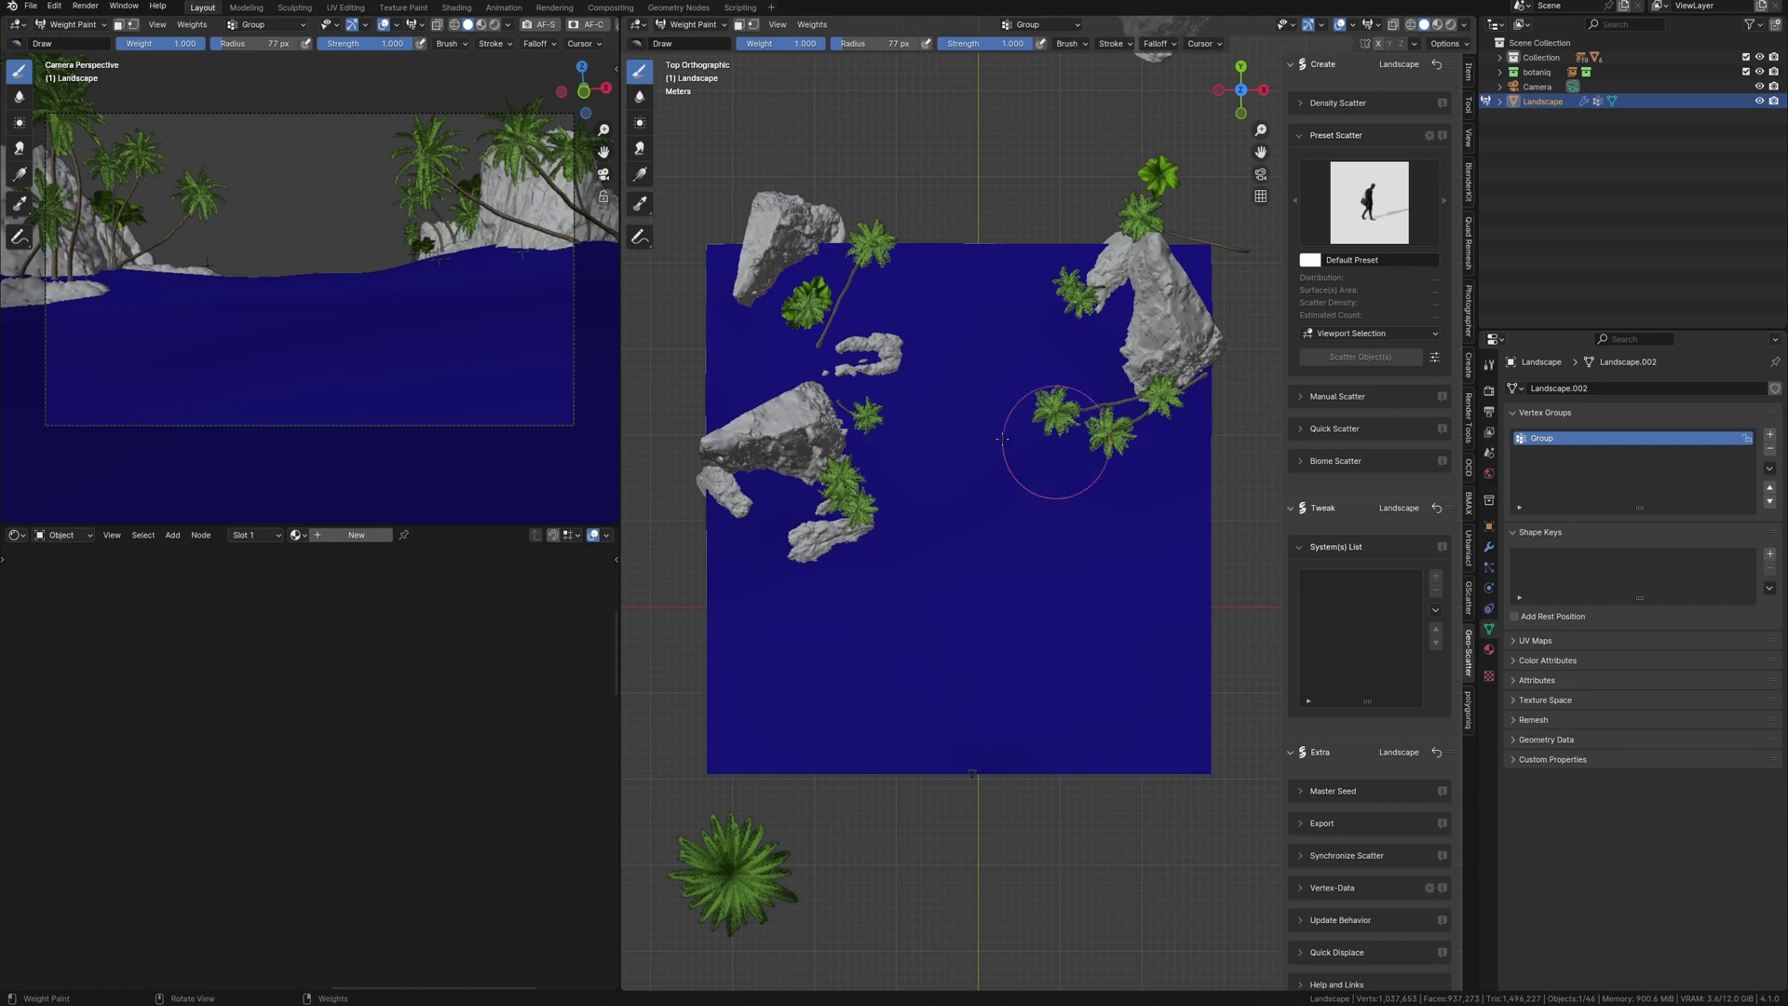
mouse_move(787, 307)
mouse_down()
mouse_move(830, 302)
mouse_move(810, 280)
mouse_move(848, 377)
mouse_up()
Step: Scatter the Phoenix canariensis palm standing outside the landscape over the emitter with the default preset
key(ctrl+Tab)
click(749, 886)
click(1436, 578)
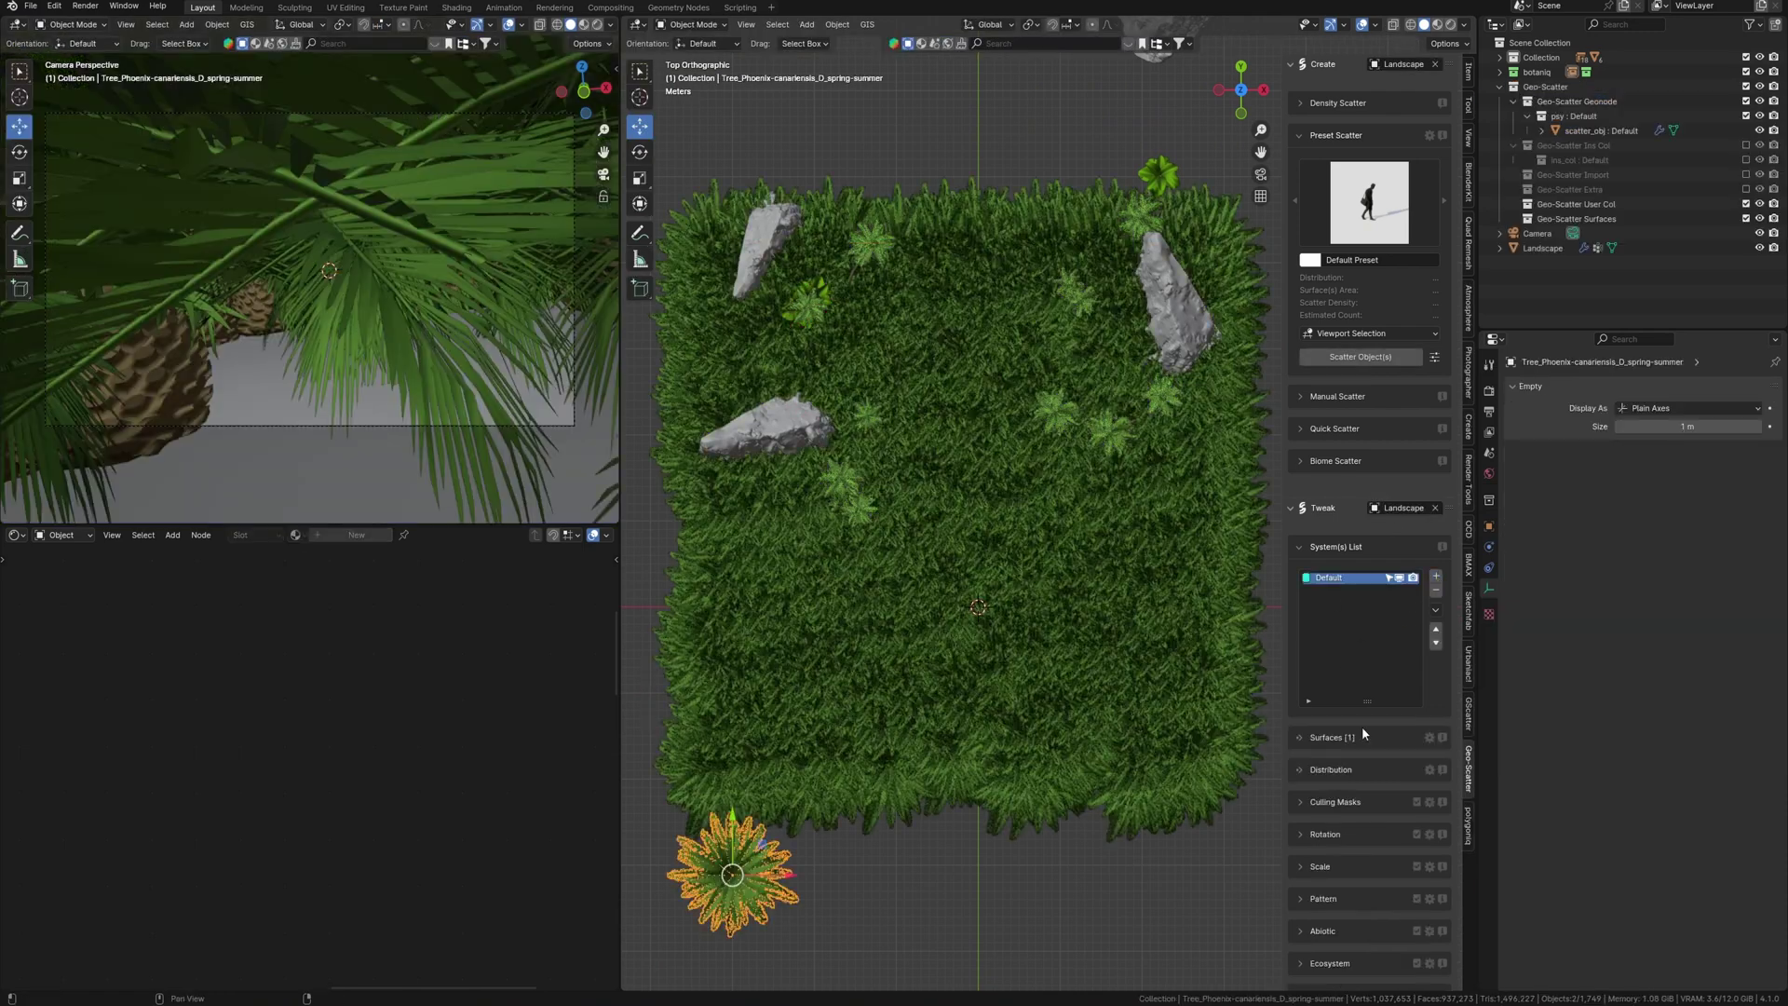
Step: Restrict the scatter to the painted area with a Vertex-Group culling mask using Group
click(1330, 802)
click(1339, 850)
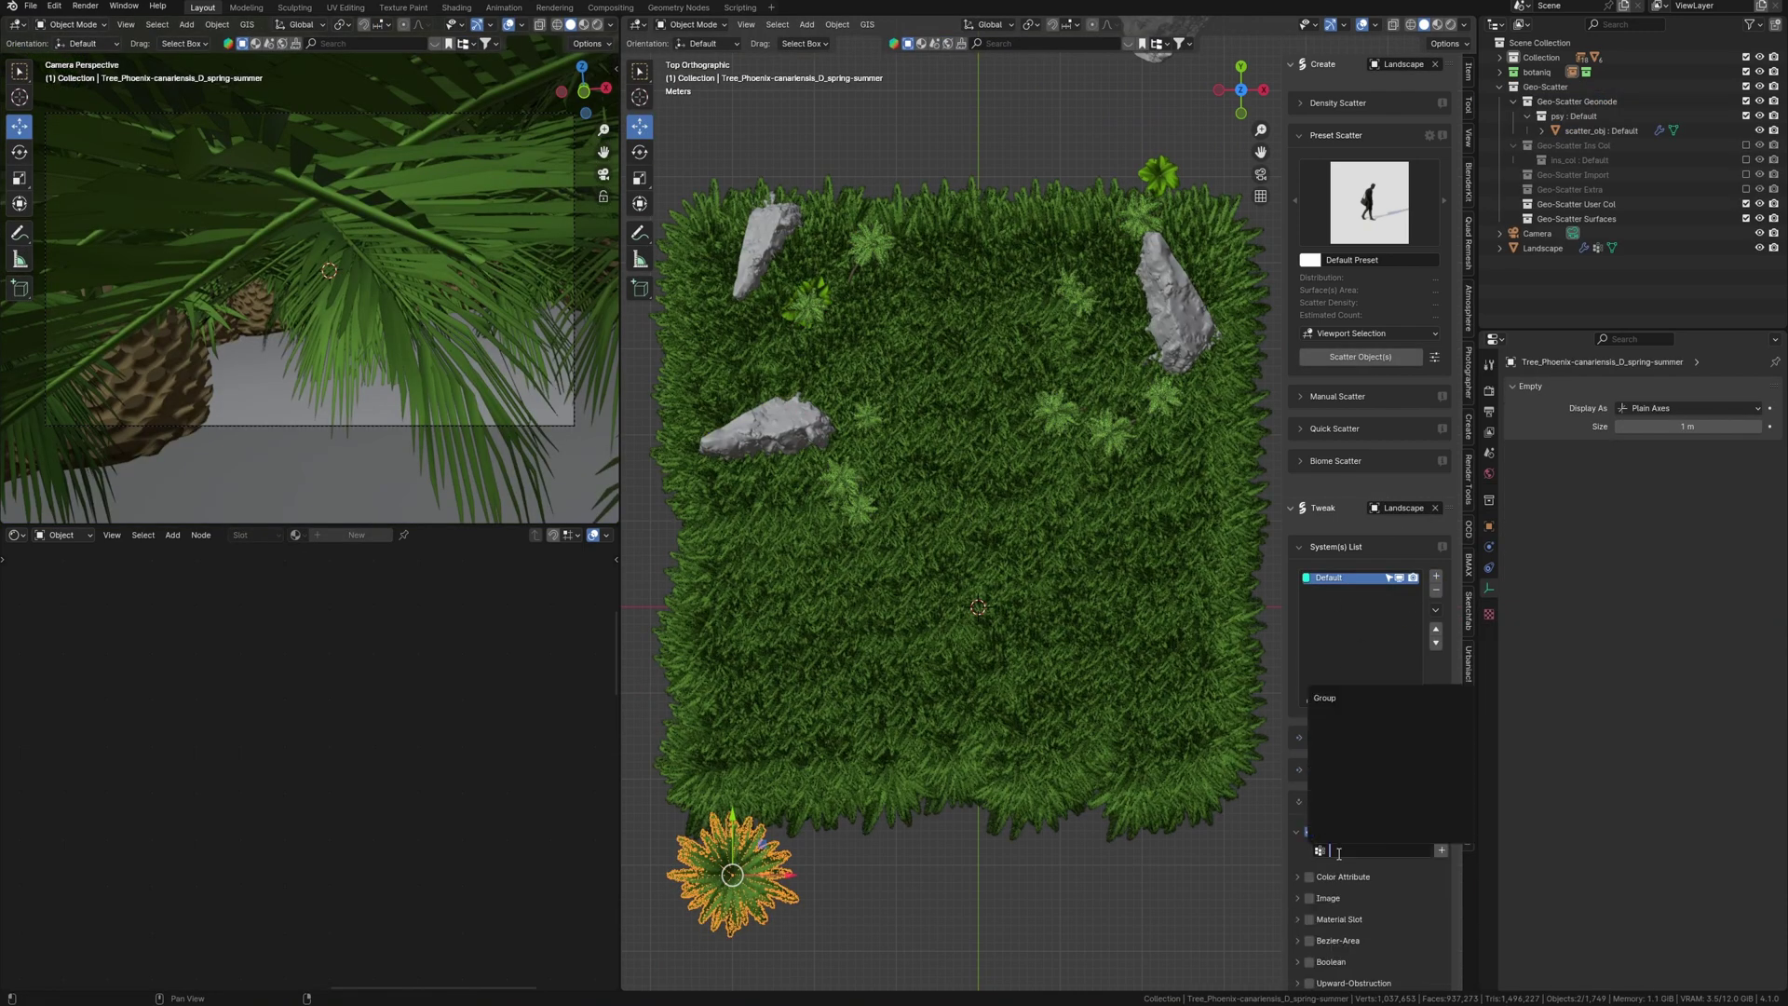
click(1332, 698)
Step: Reduce the default scale factor of the scattered plants
middle_drag(1048, 493, 950, 383)
scroll(978, 354, up, 3)
scroll(1358, 554, down, 8)
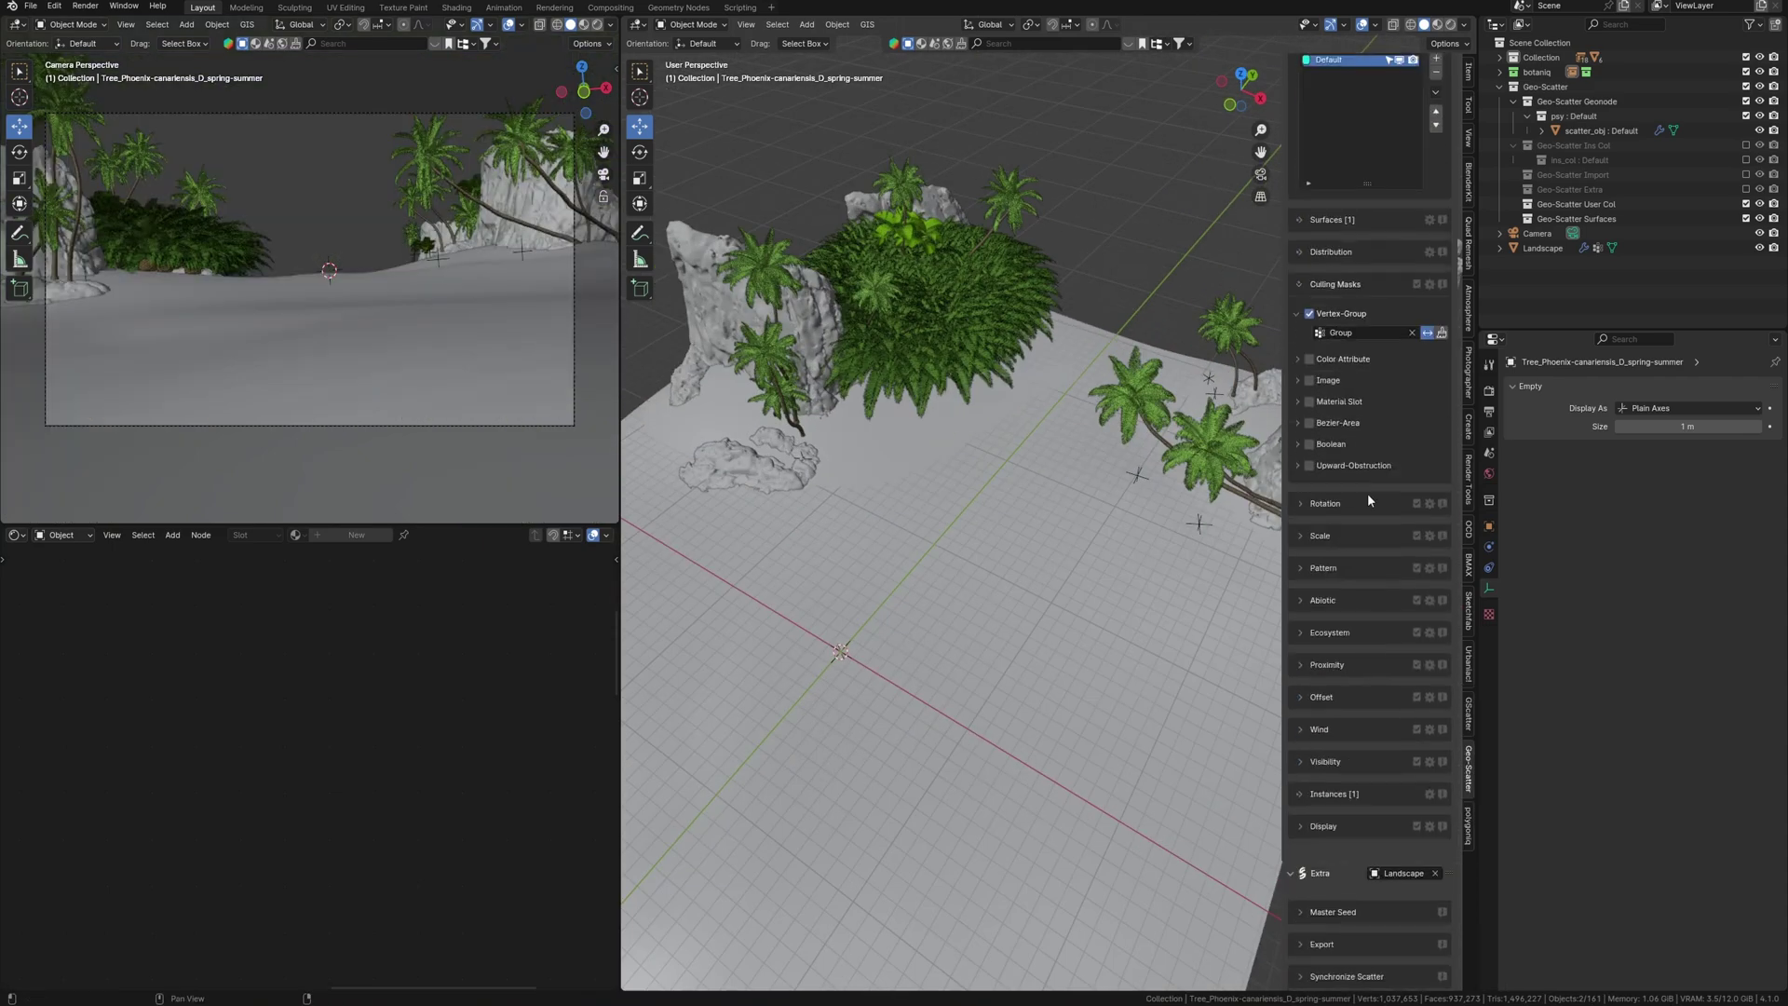
click(1350, 537)
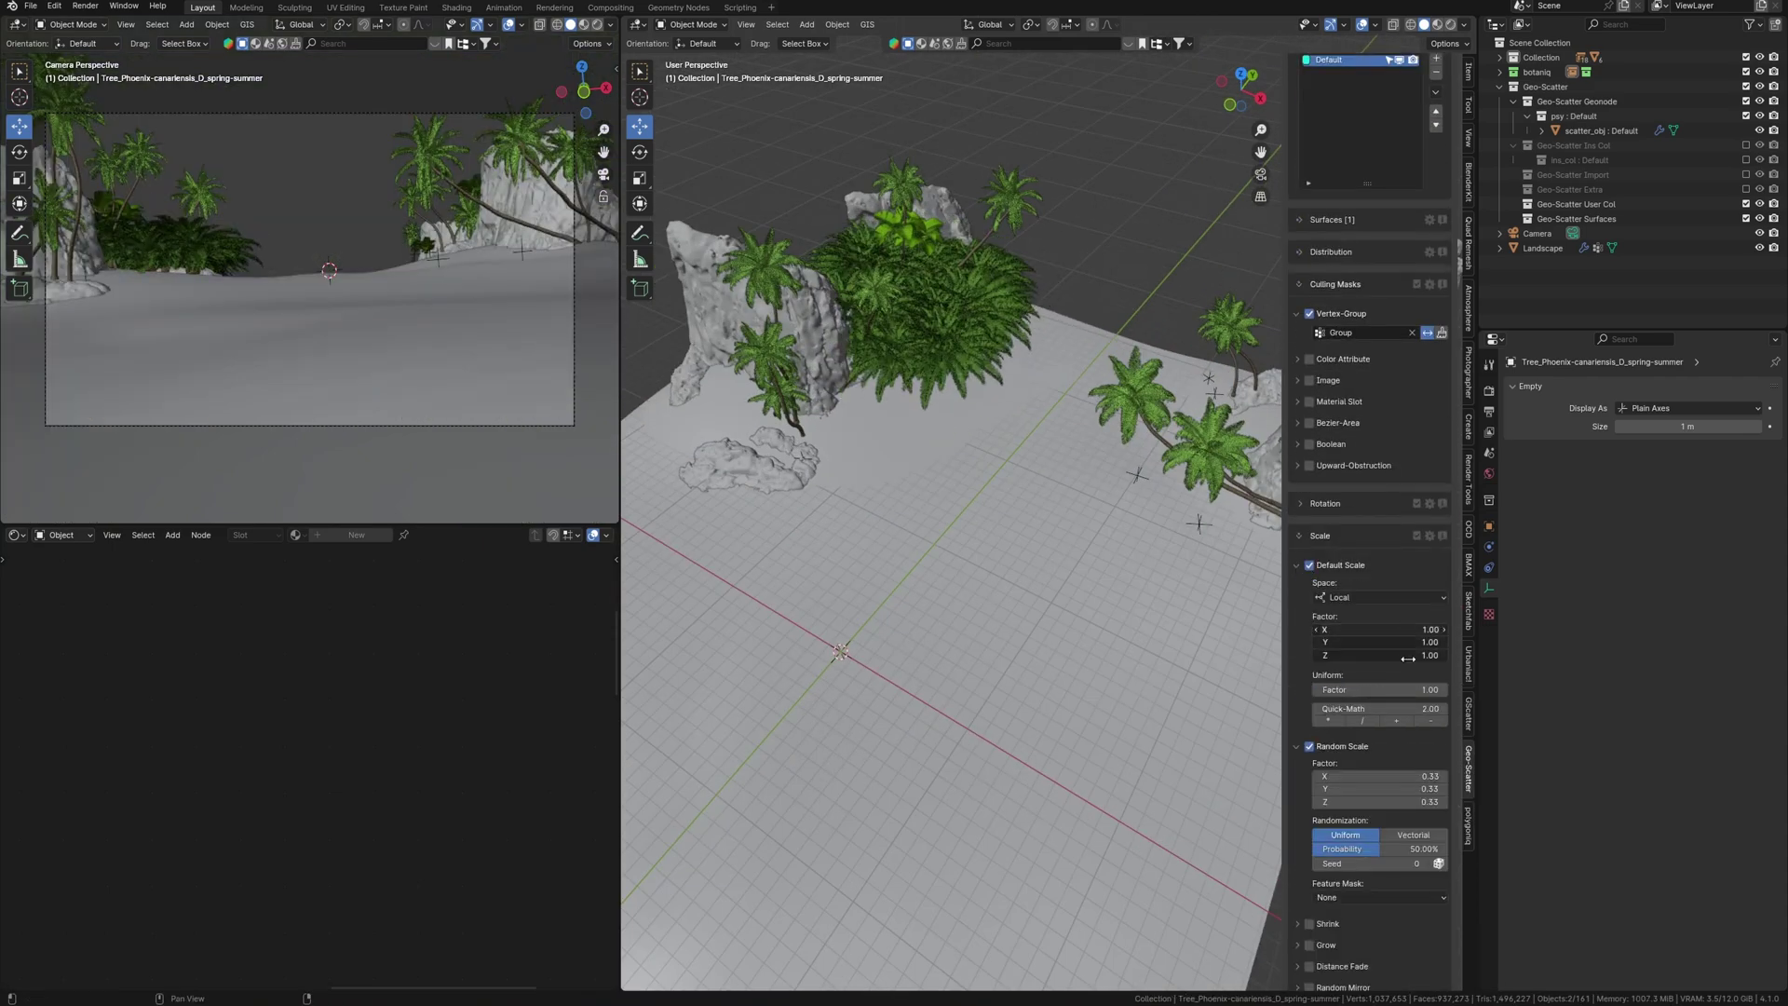
drag(1404, 658, 1385, 655)
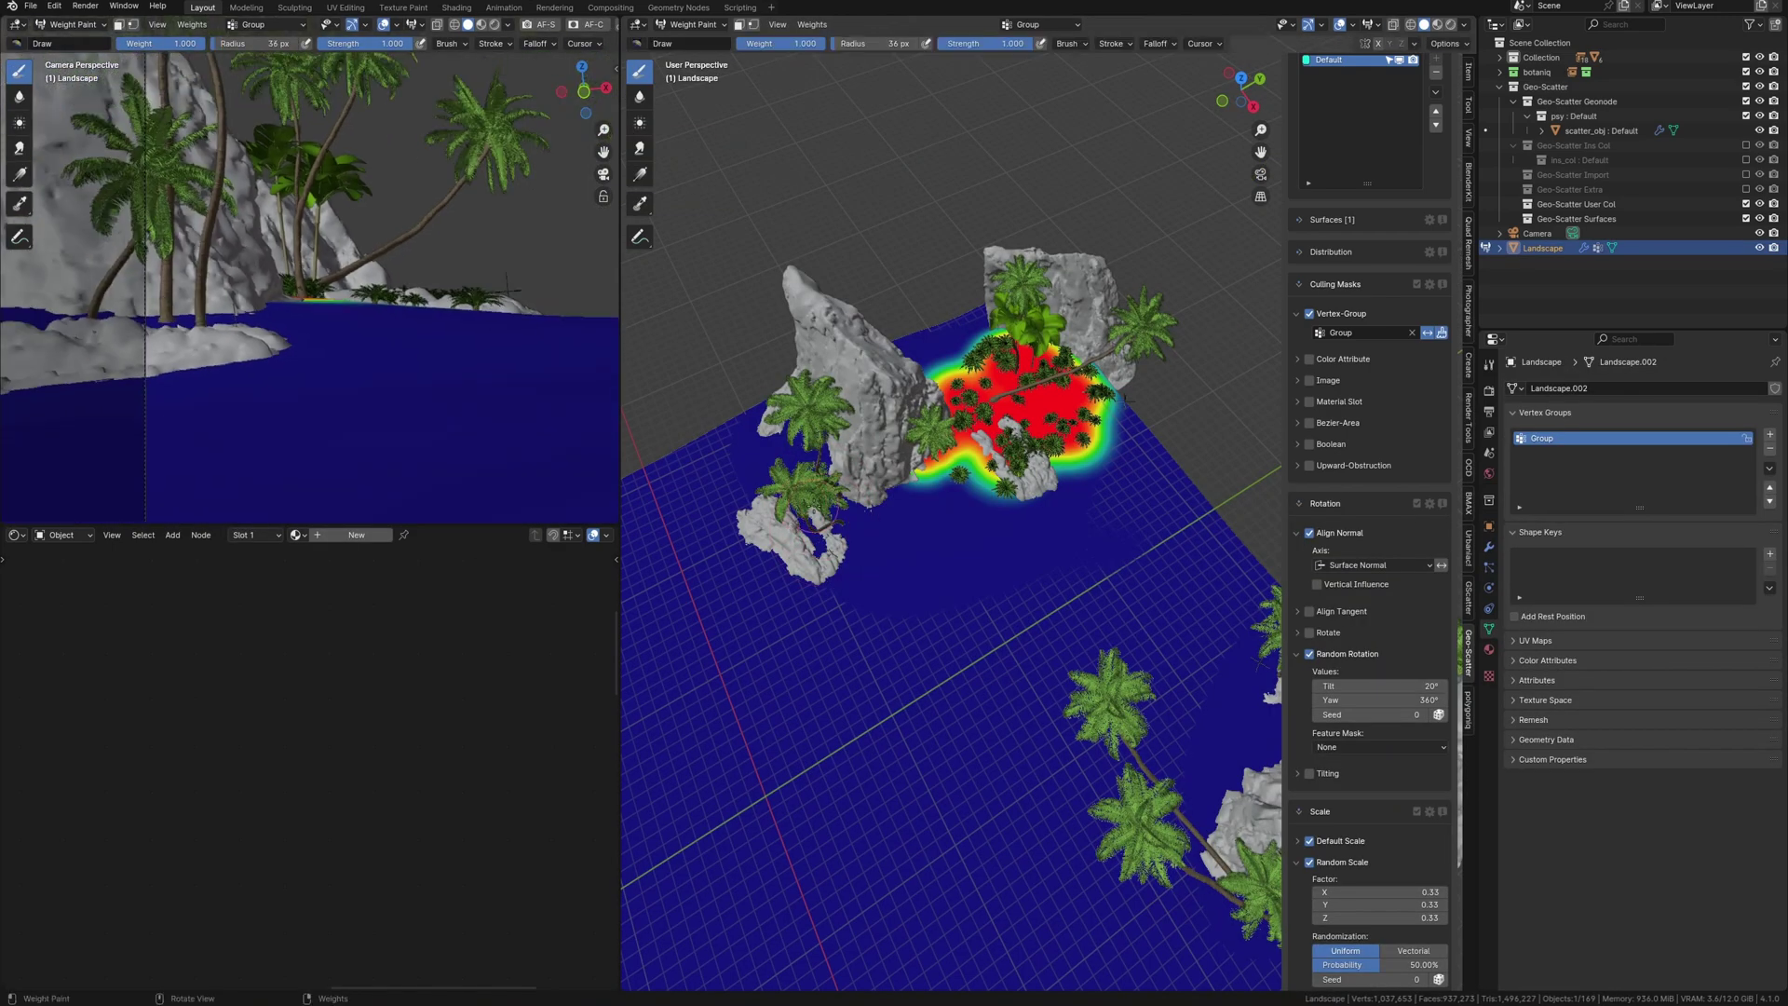
Step: Paint more vertex-group weight around the front-left rock and the base of the right cliff, then return to Object Mode
drag(842, 512, 861, 520)
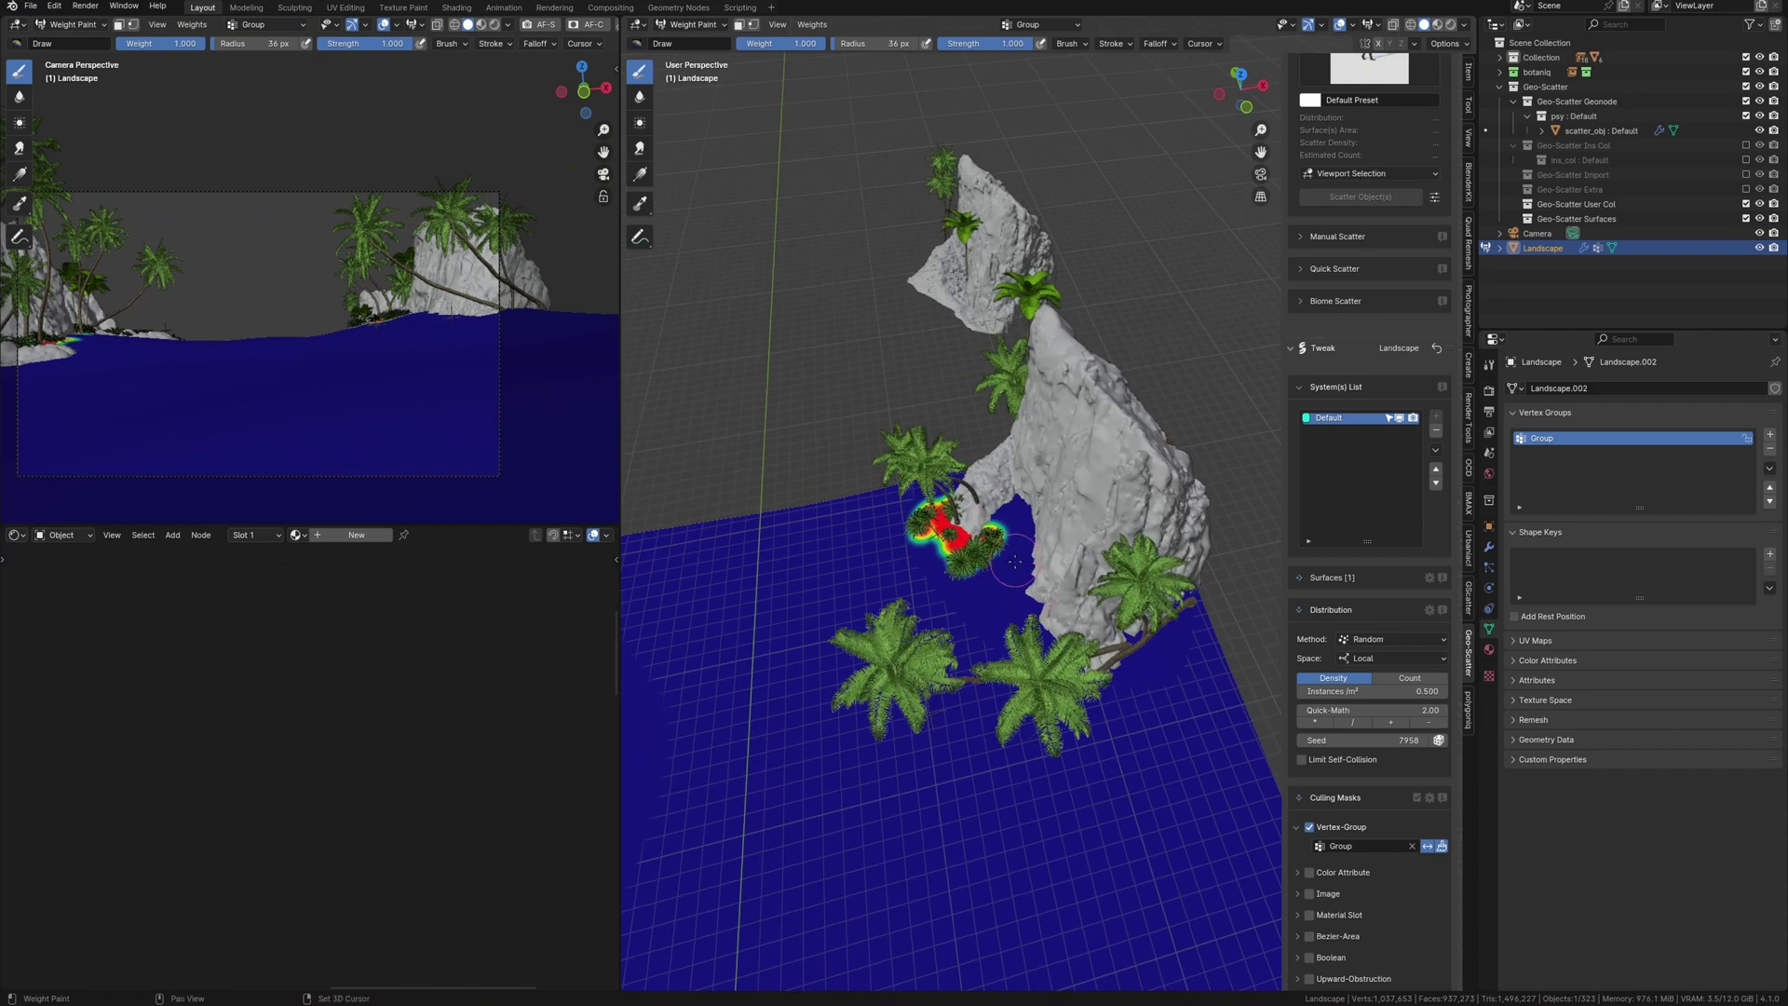
drag(1024, 582, 1045, 640)
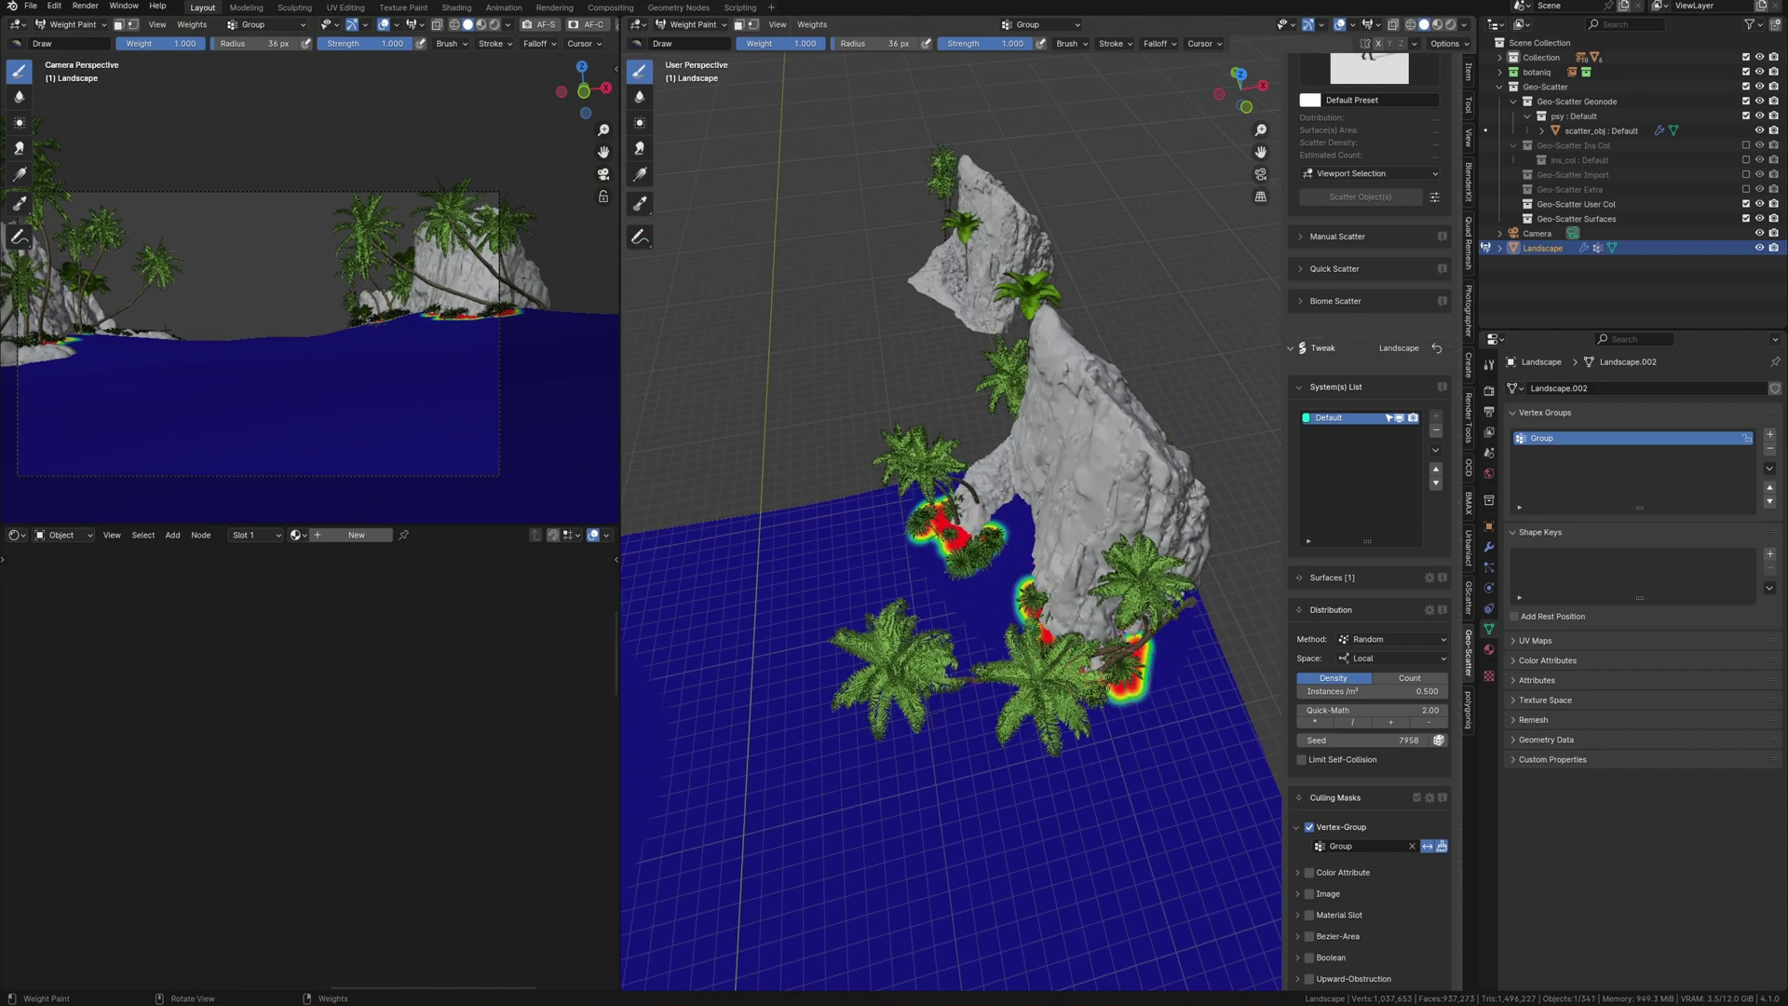
key(ctrl+Tab)
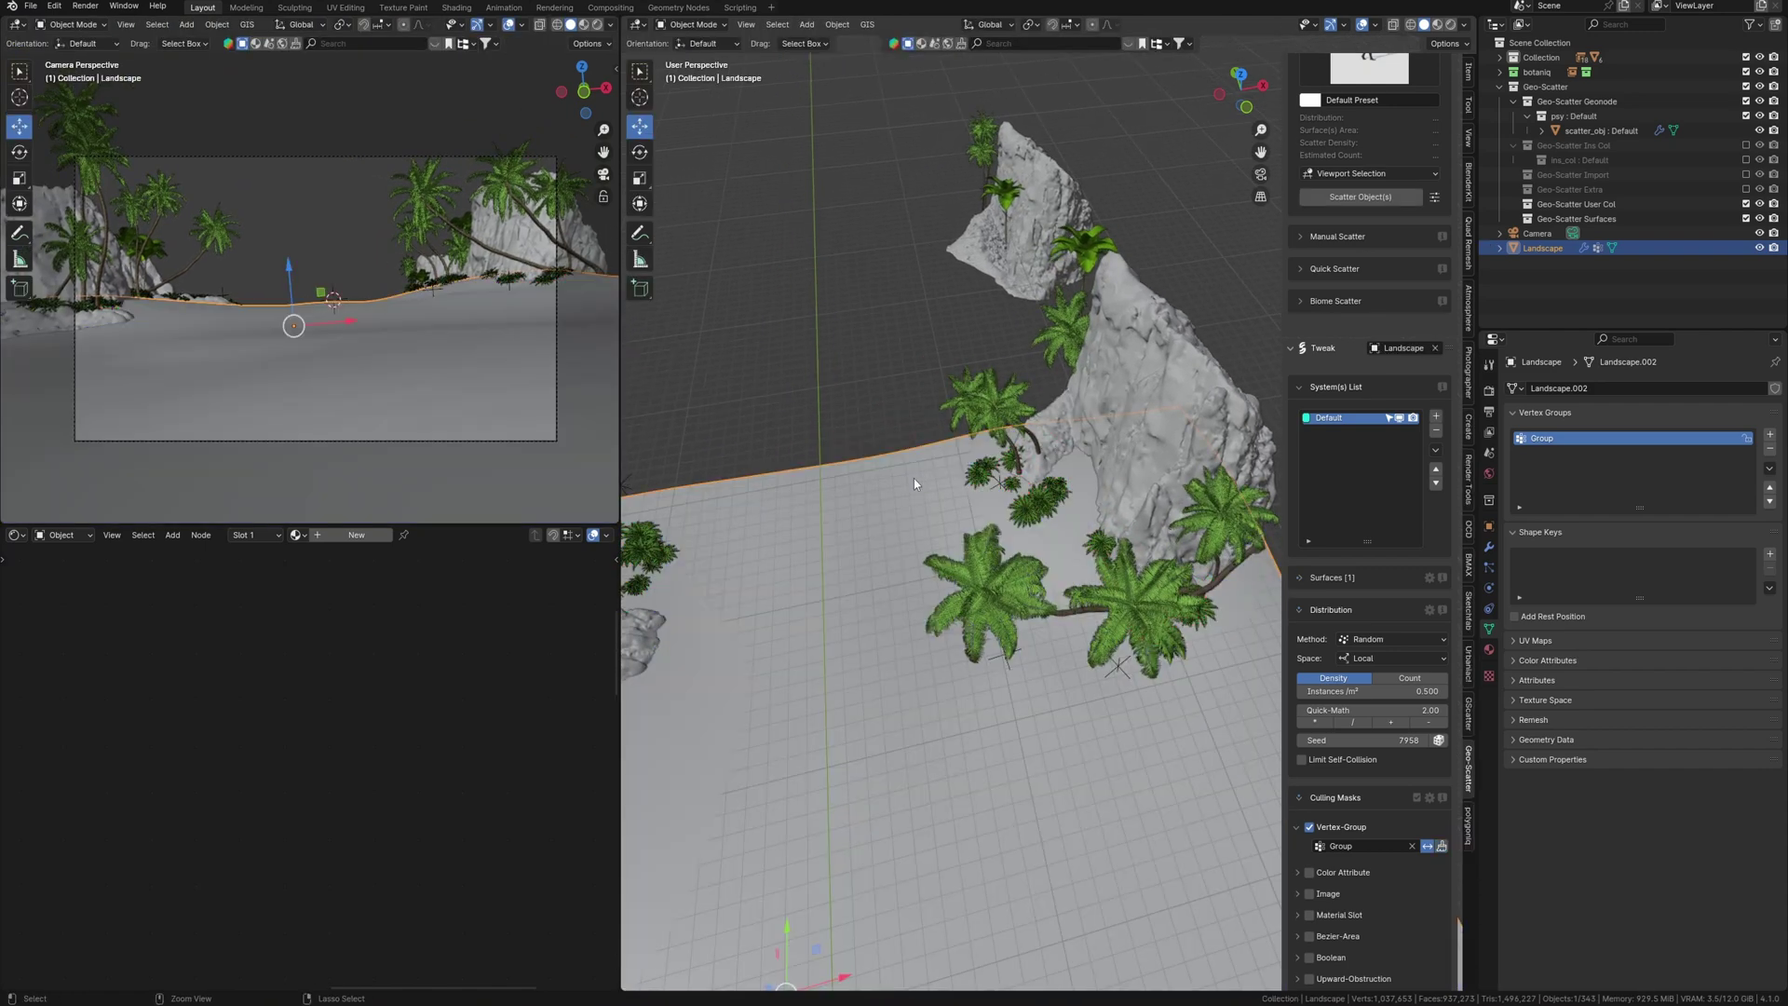
Step: Add a mesh plane to the Ocean collection in front of the landscape
scroll(914, 478, down, 5)
middle_drag(1048, 577, 959, 503)
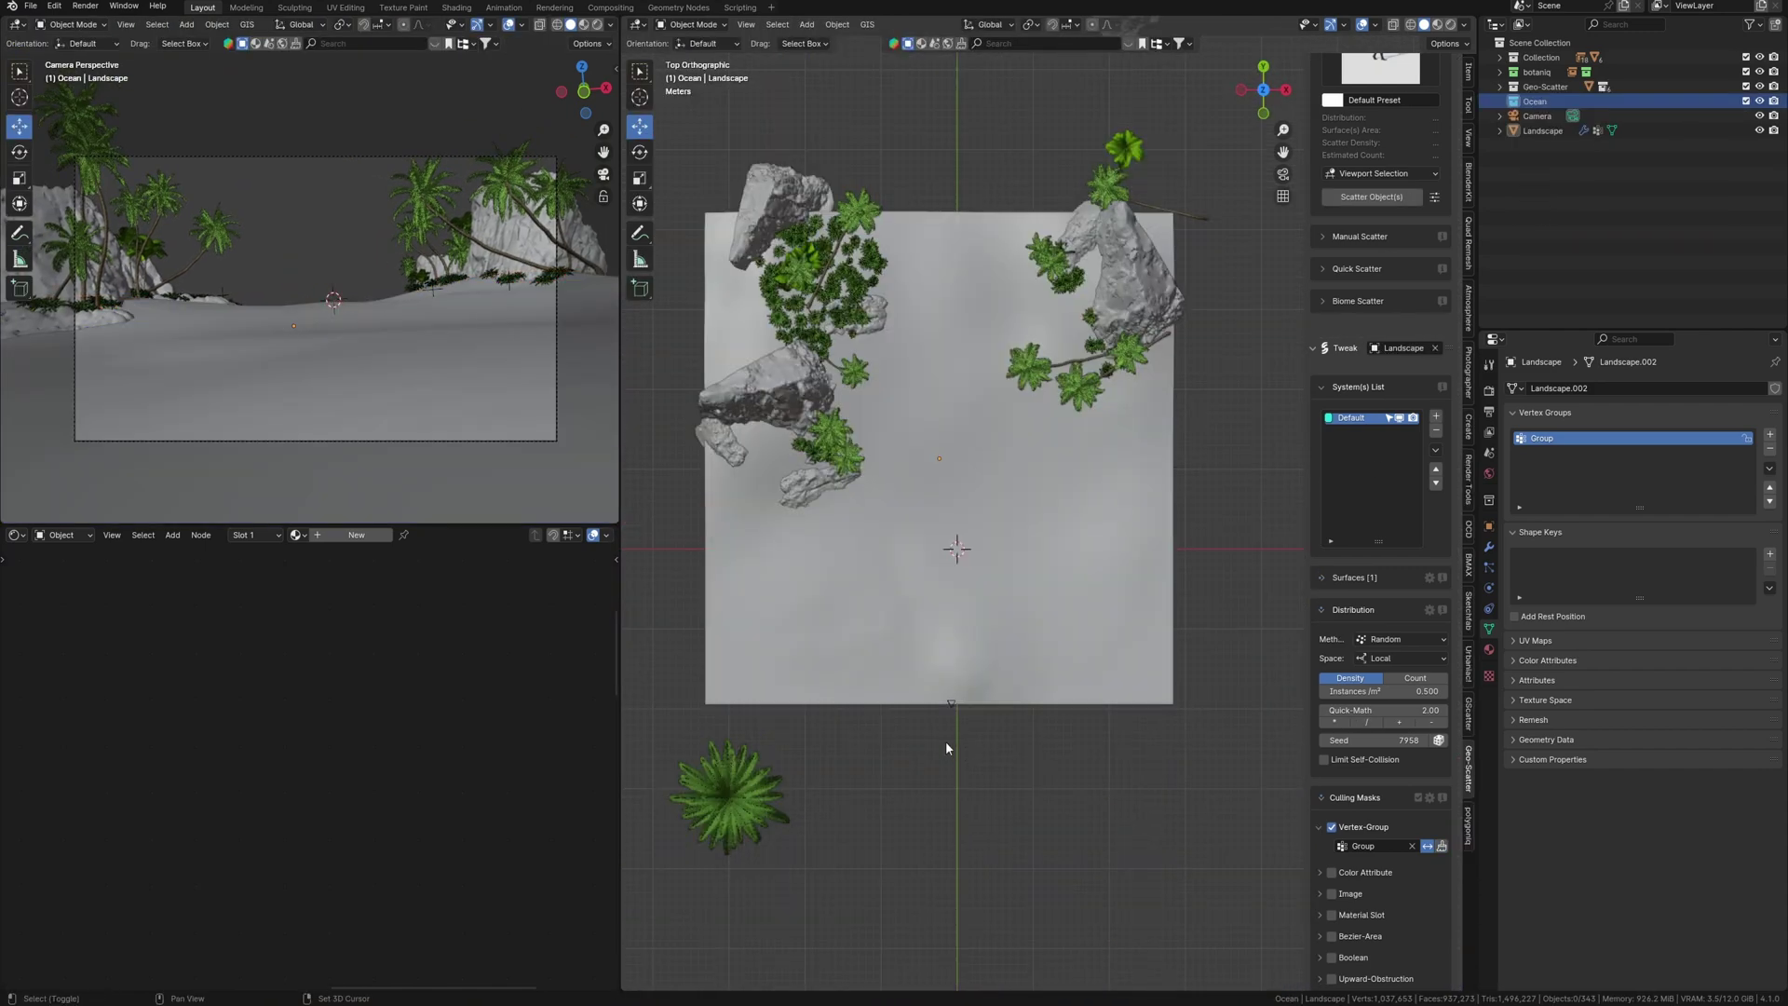
key(shift+a)
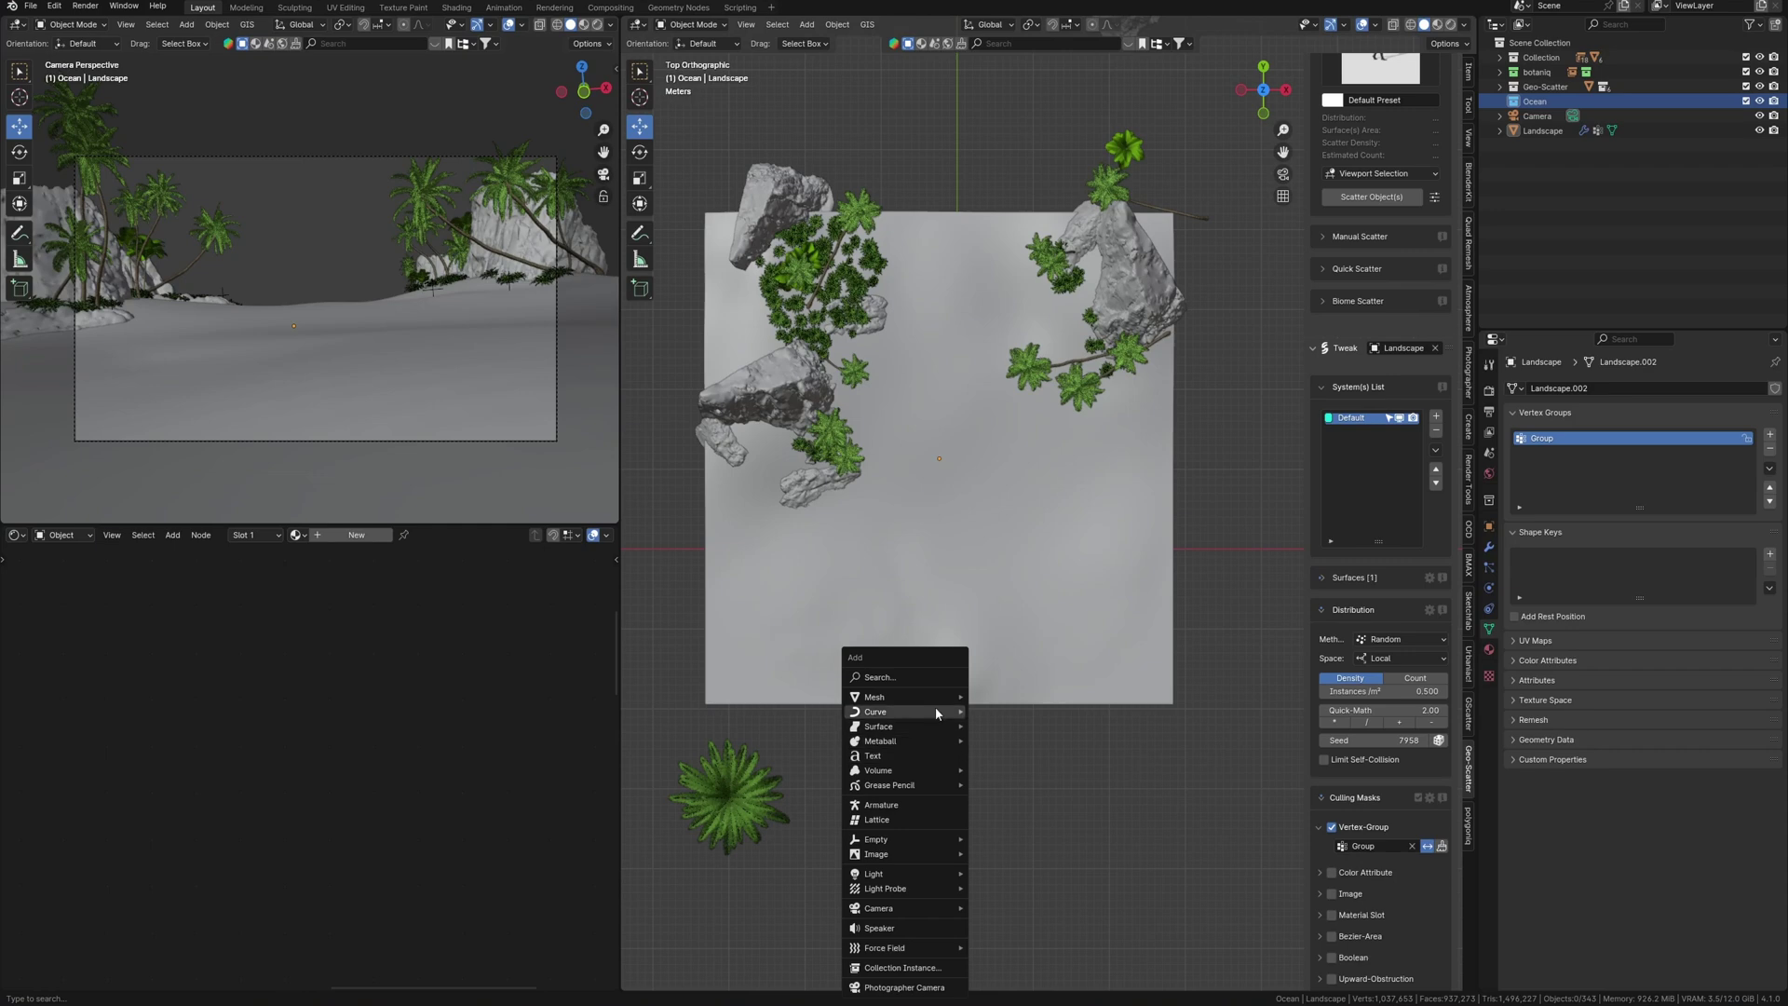
mouse_move(941, 702)
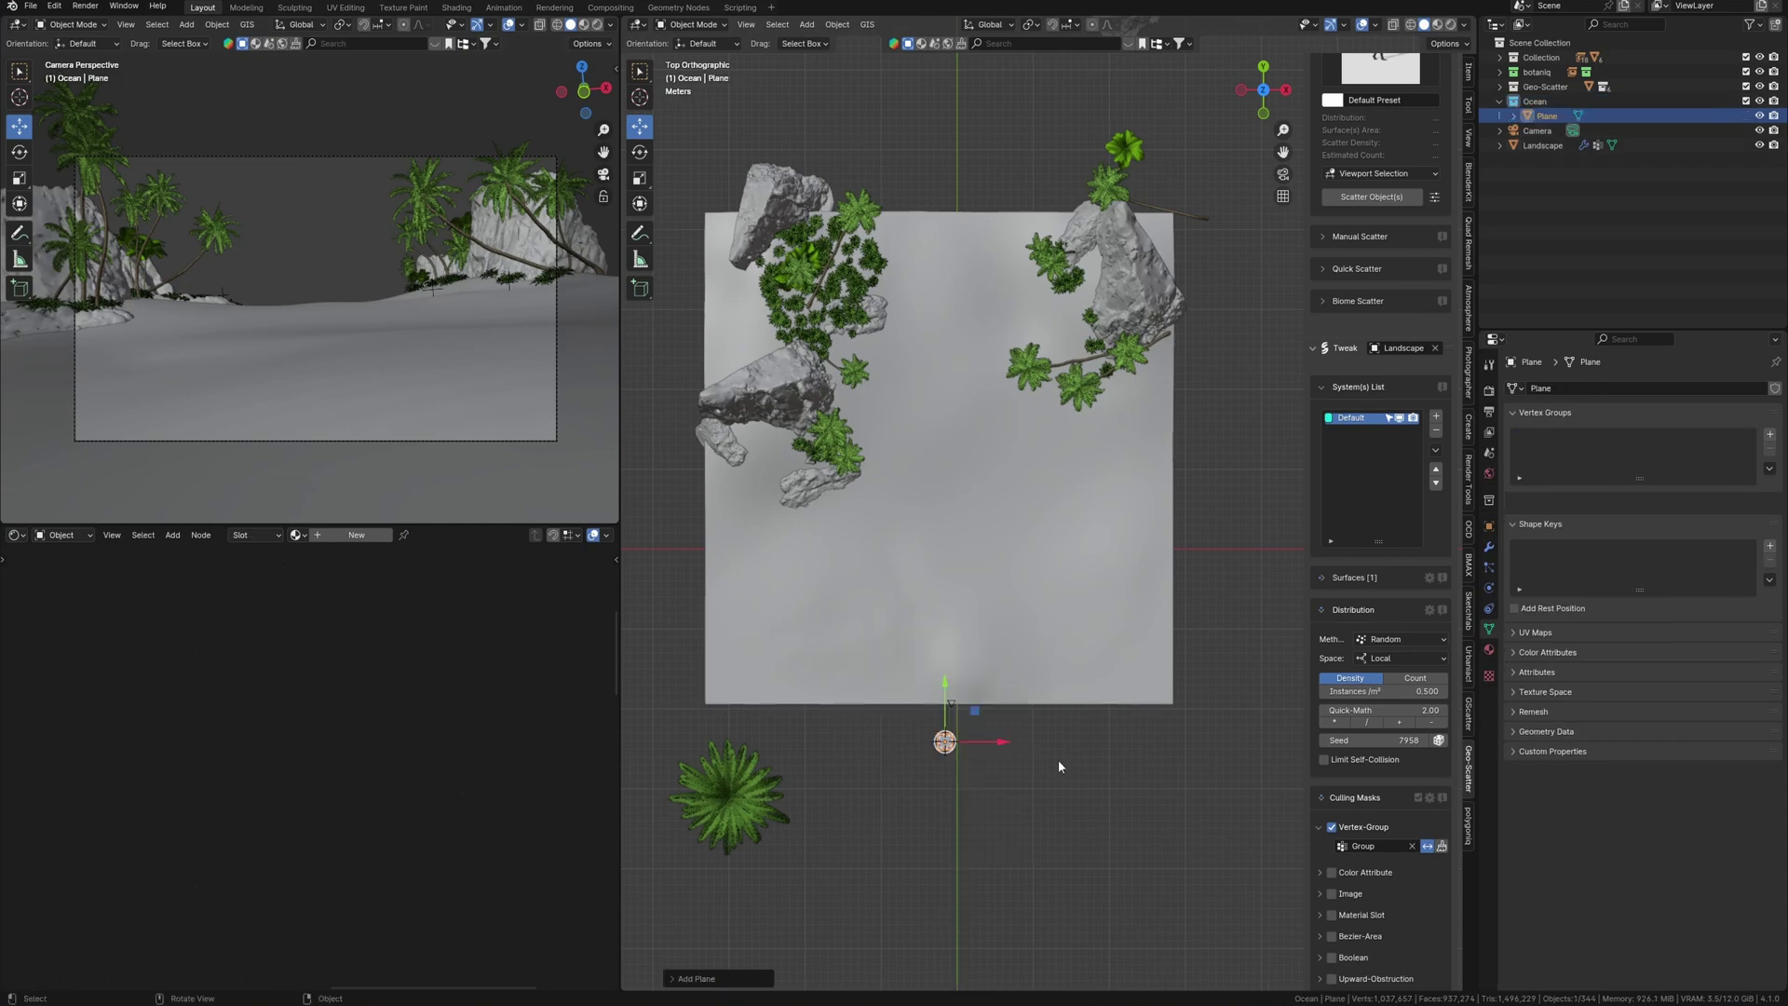
click(1000, 697)
Step: Add an Ocean modifier to the new plane
click(1489, 548)
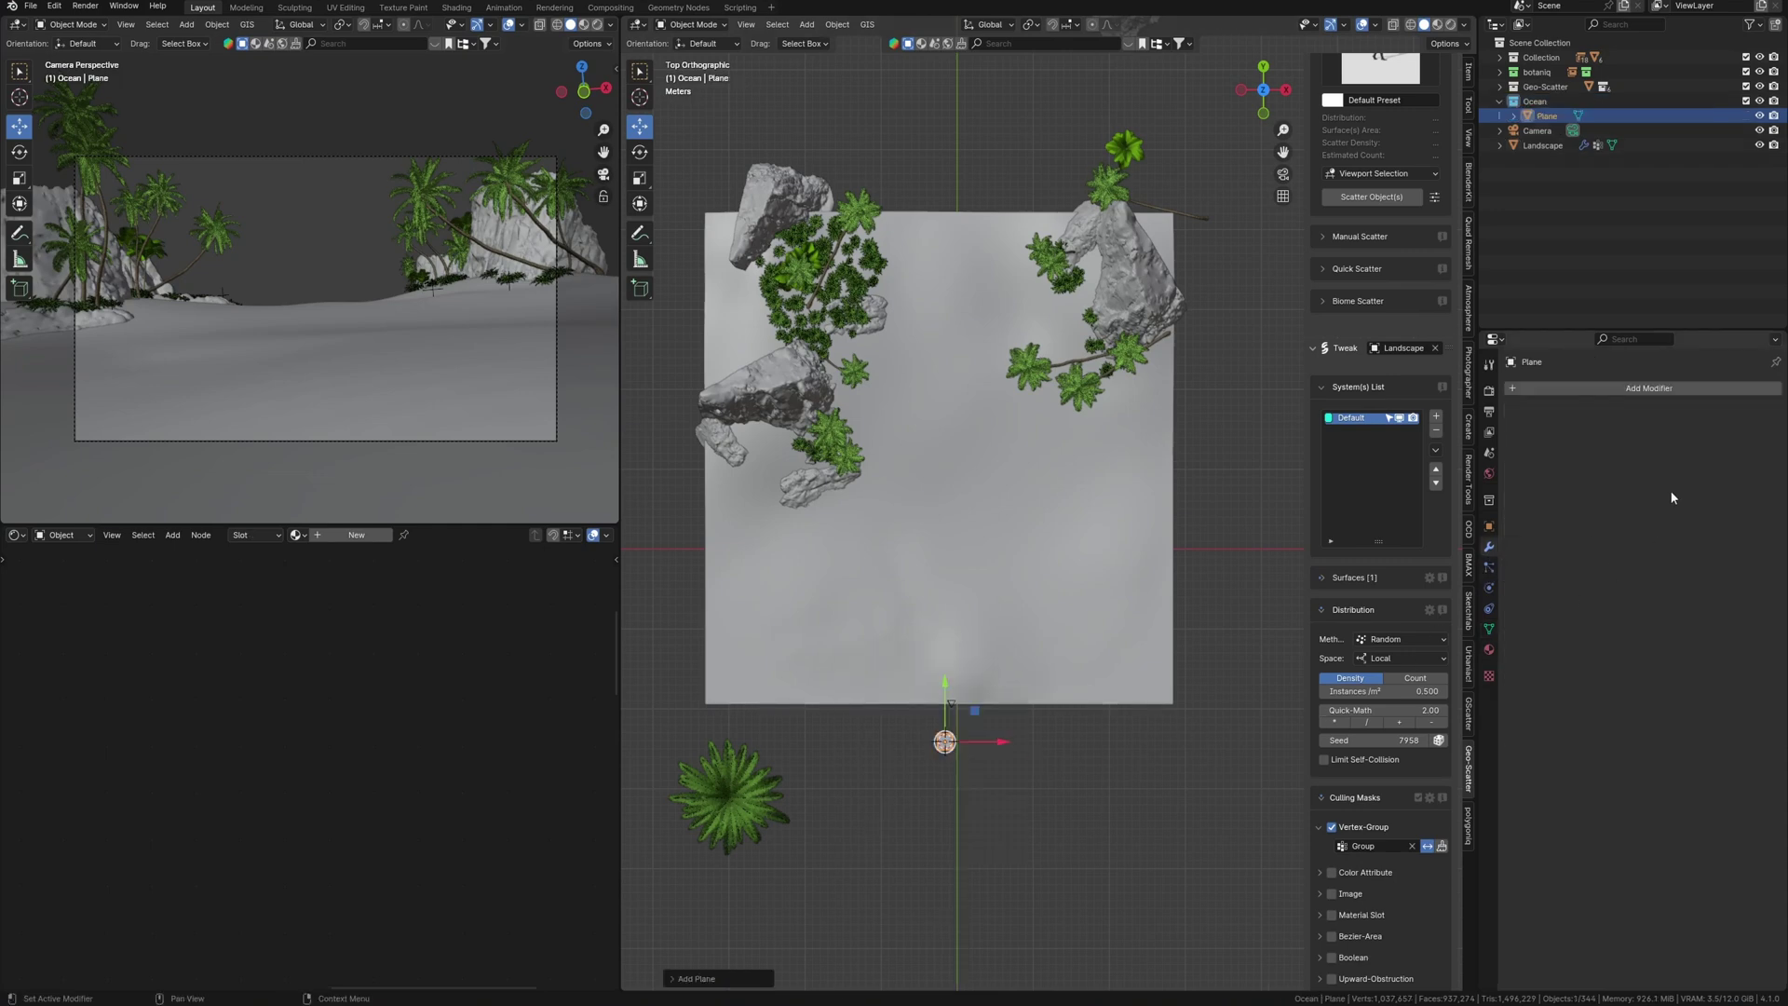
click(1610, 392)
mouse_move(1580, 484)
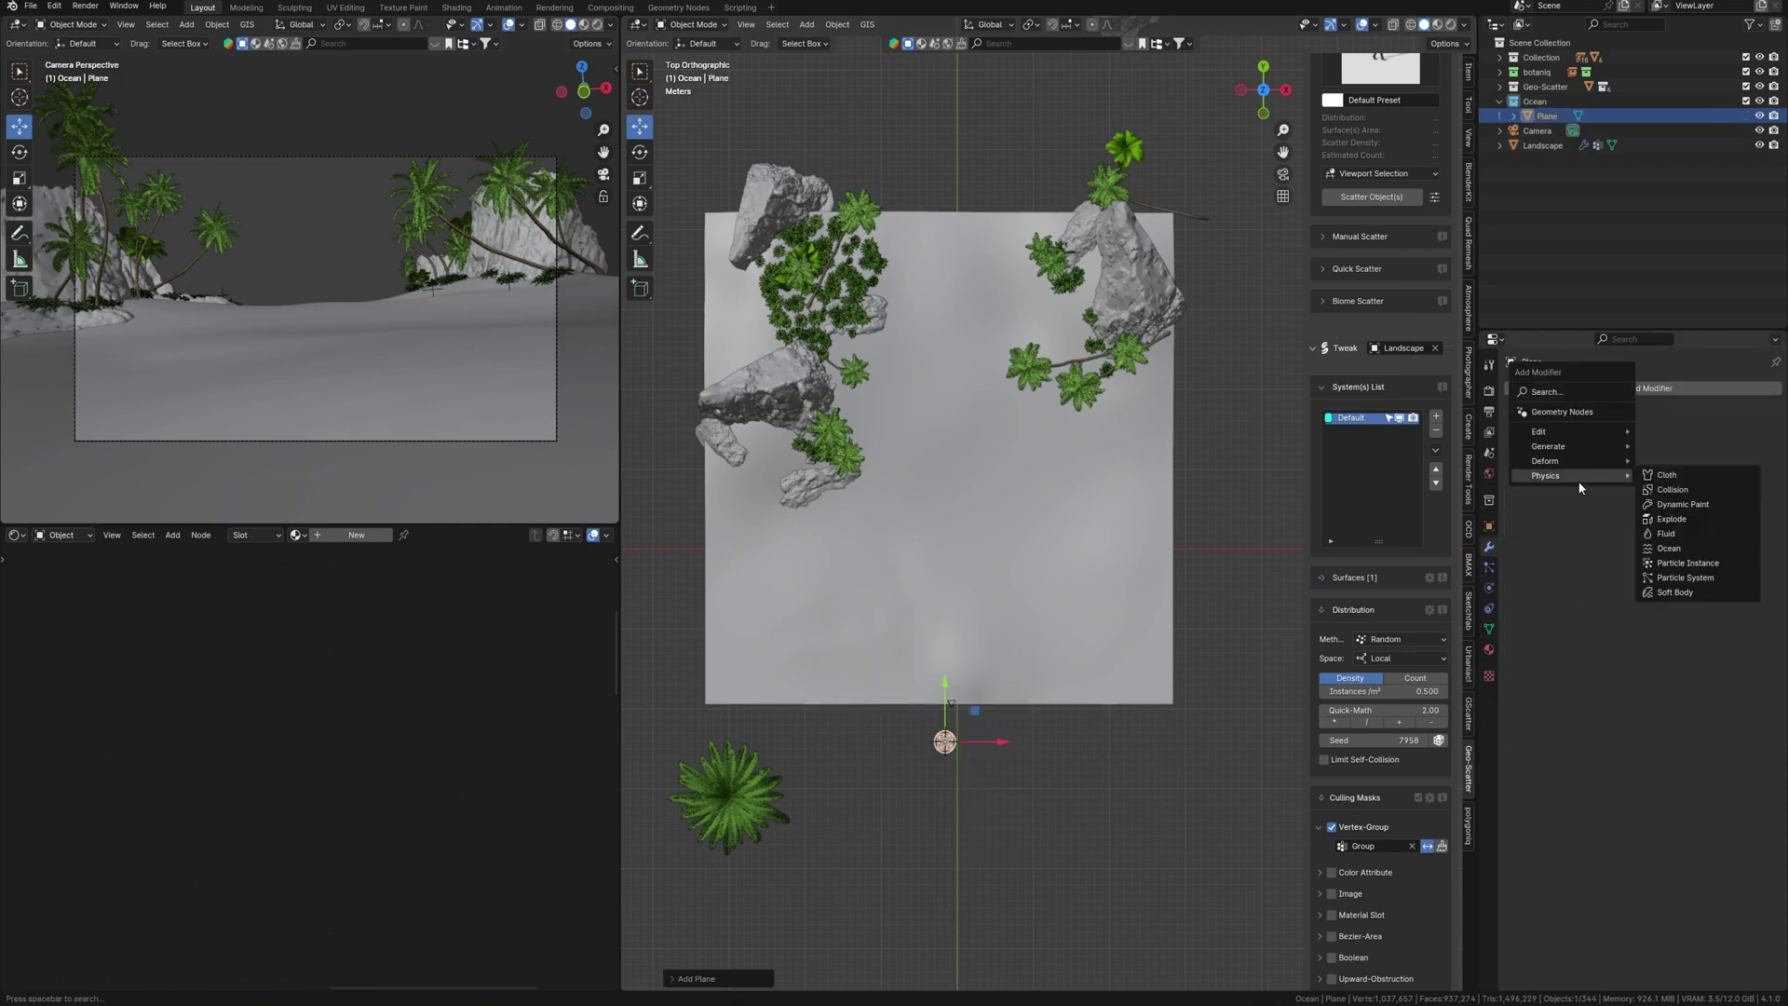
click(1667, 550)
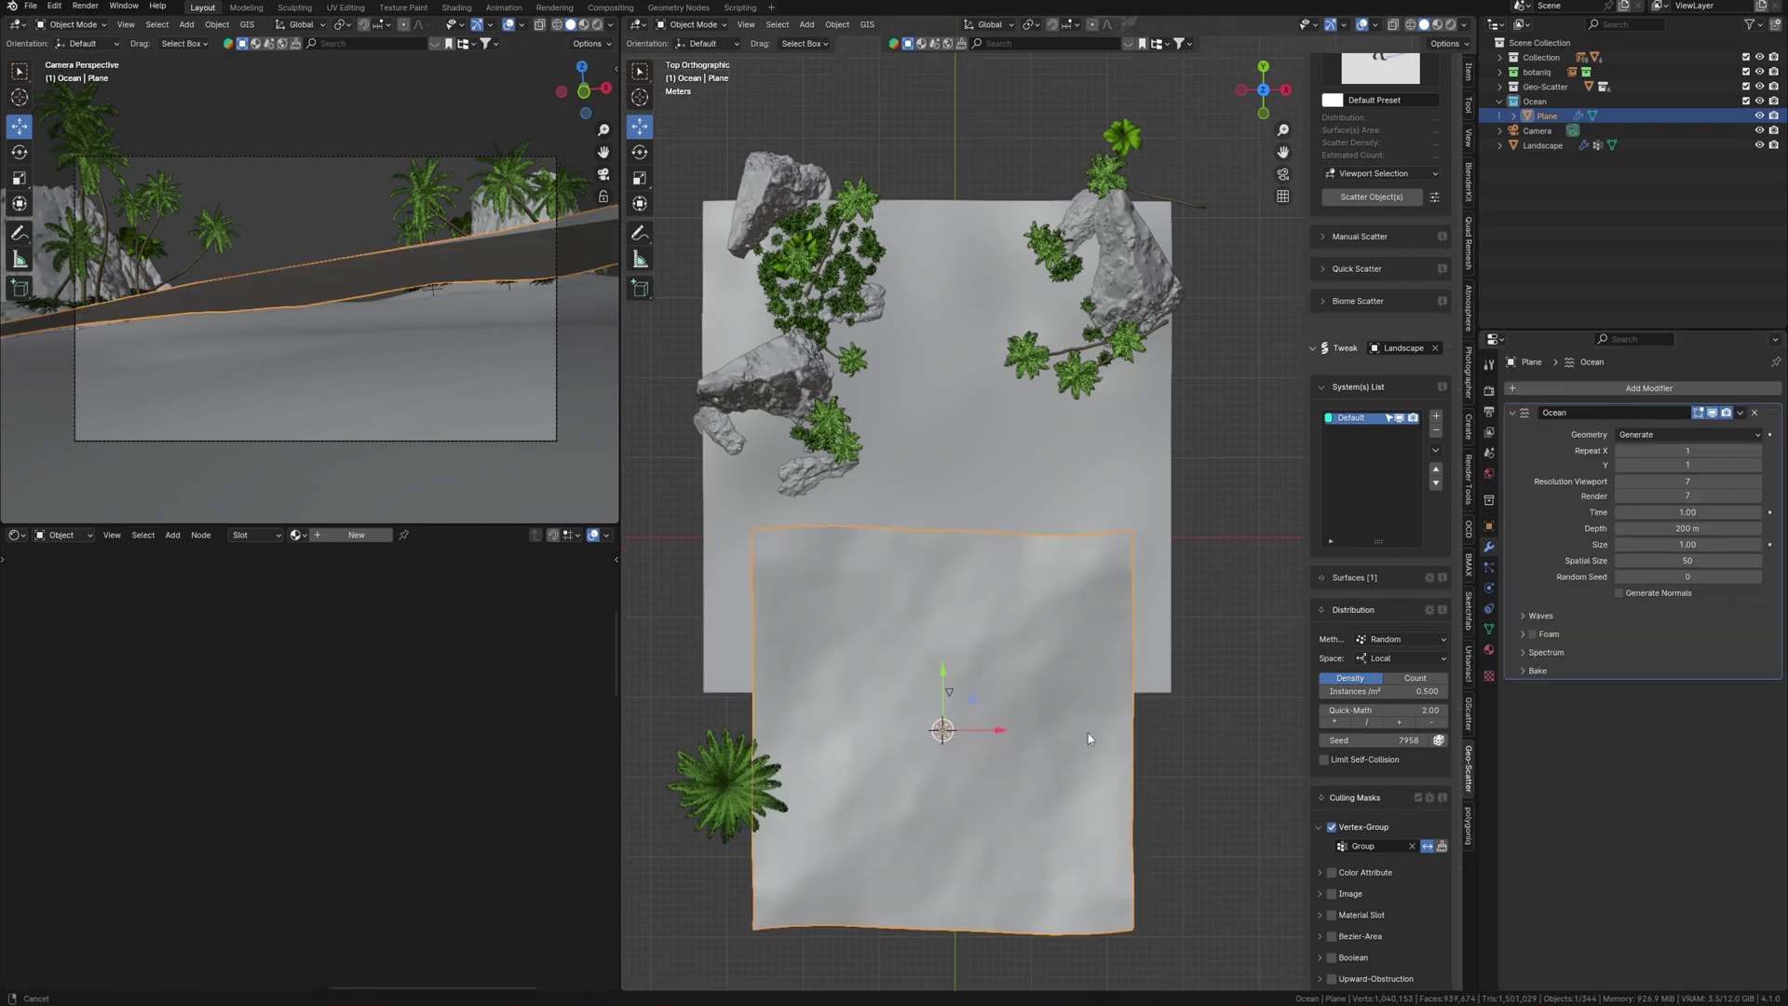
Step: Move the ocean surface over the landscape and adjust the Ocean modifier's time
shift+middle_drag(1099, 698, 1080, 628)
mouse_move(1000, 592)
mouse_down()
mouse_move(1006, 394)
mouse_move(1011, 474)
mouse_move(1025, 368)
mouse_up()
middle_drag(1085, 652, 1046, 547)
scroll(1046, 546, up, 3)
drag(1681, 512, 1735, 534)
Step: Try to lower the camera slightly along its vertical axis
click(831, 659)
middle_drag(917, 712, 970, 587)
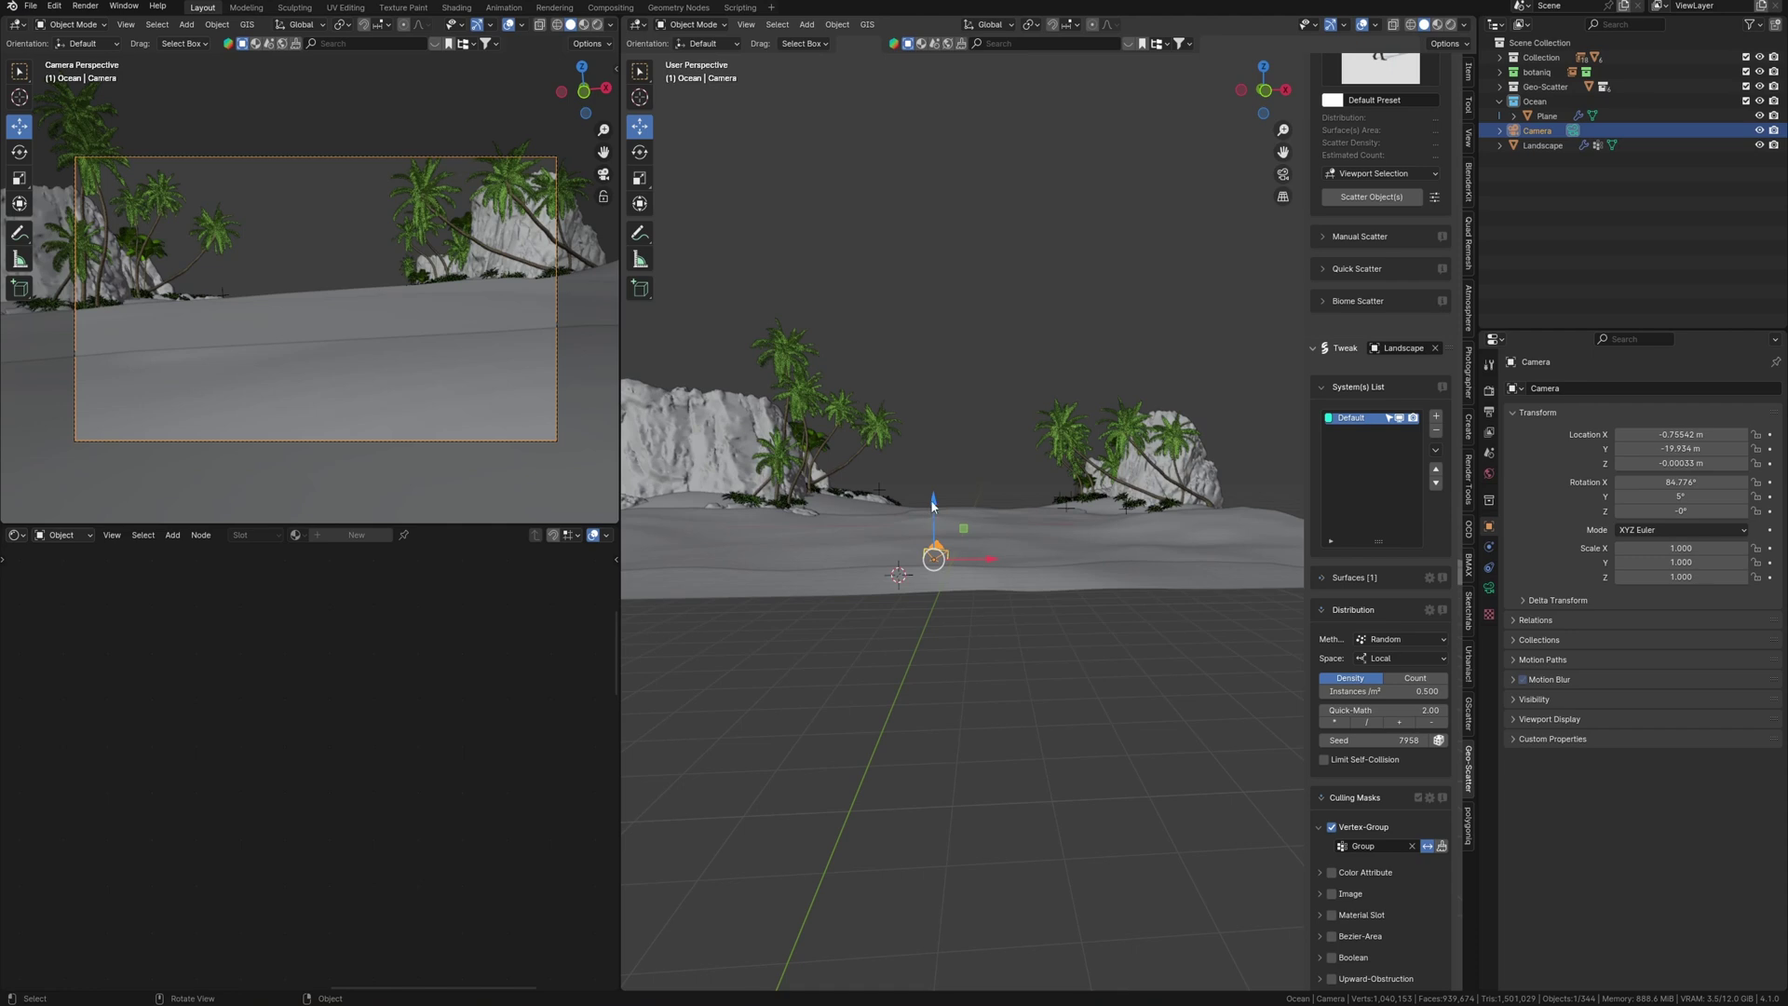
drag(934, 504, 936, 524)
key(ctrl+z)
Step: Set the ocean's time to 3.25 and its viewport resolution to 15
middle_drag(1026, 553, 1021, 610)
click(1129, 589)
mouse_move(1682, 513)
mouse_down()
mouse_move(1706, 521)
mouse_move(1687, 522)
mouse_up()
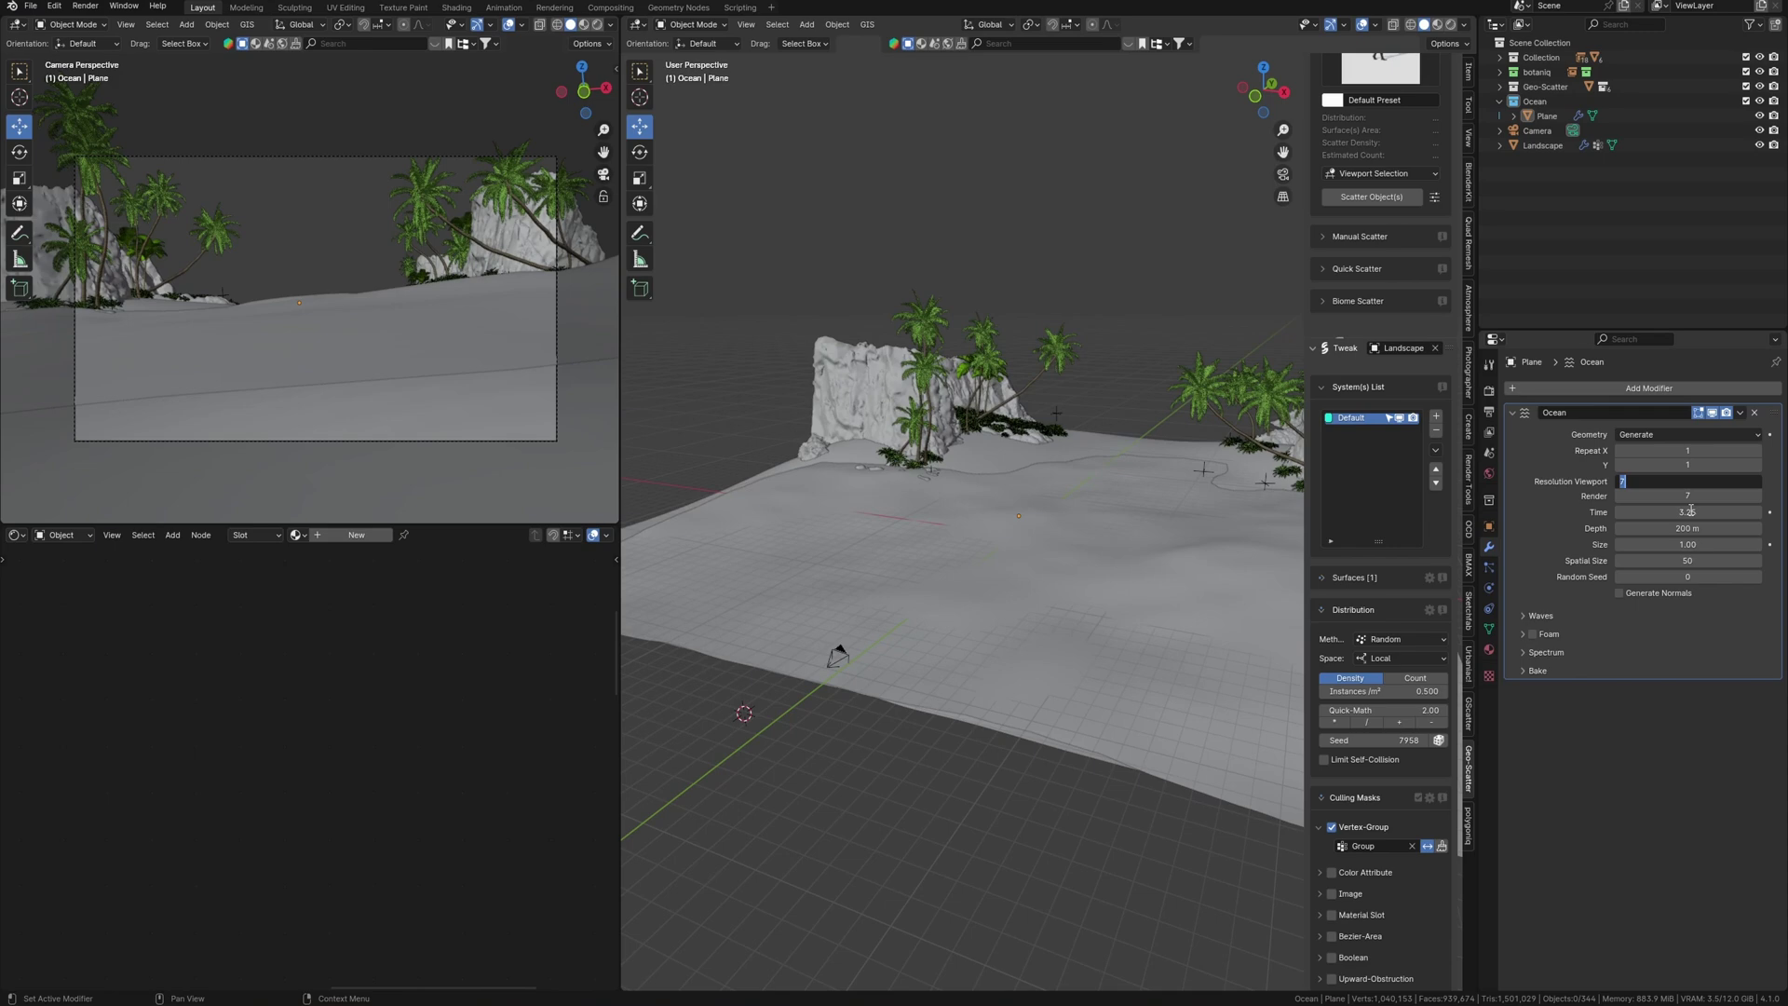
key(Return)
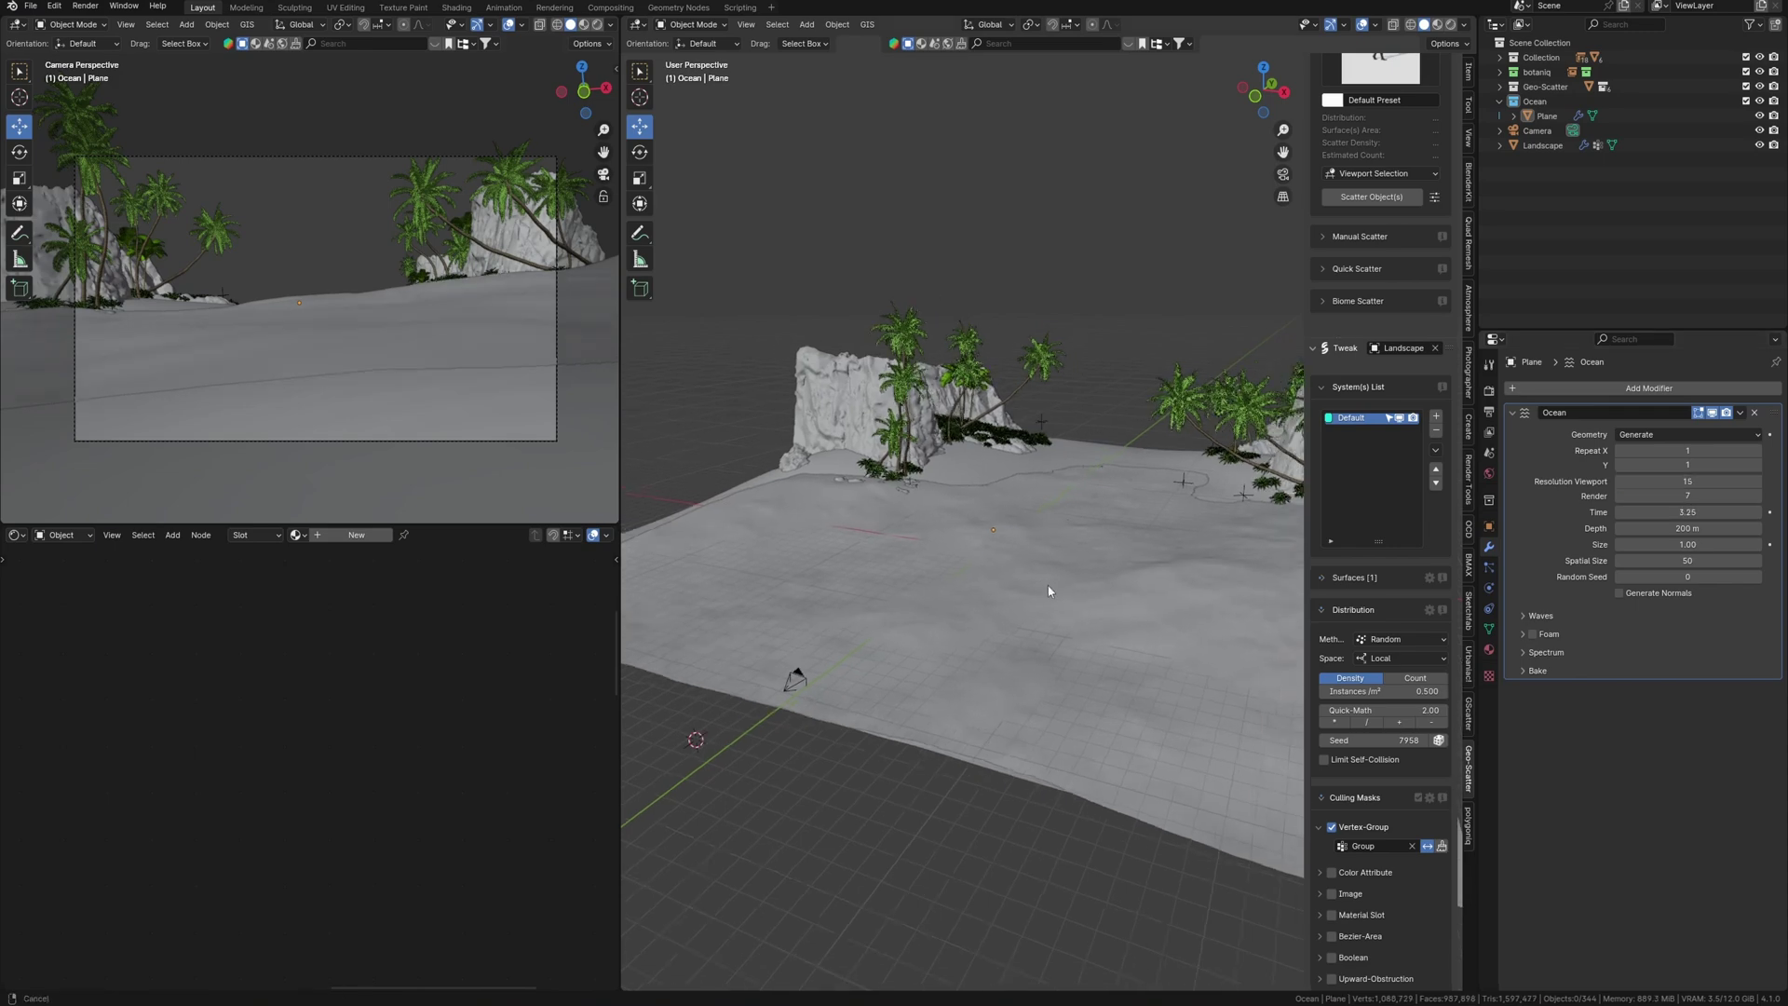
Step: Set the Ocean modifier's render resolution to 30 and its random seed to 32
key(n)
ctrl+middle_drag(1102, 657, 1167, 596)
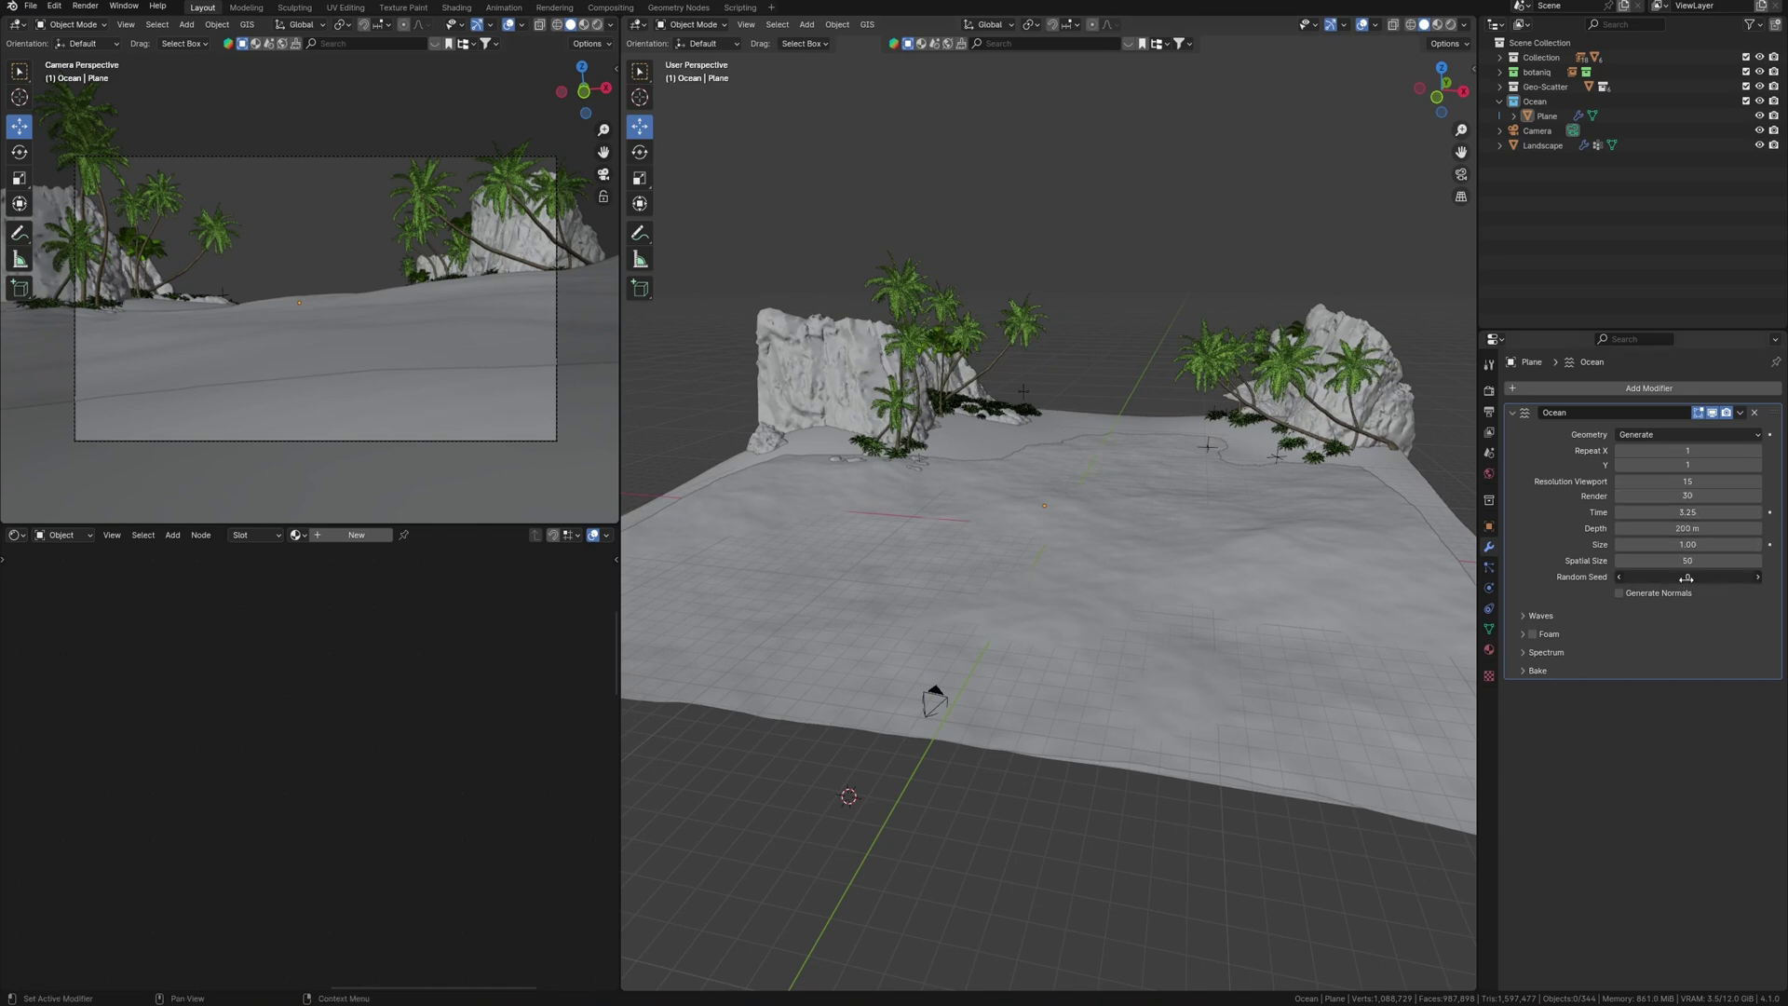
drag(1691, 577, 1718, 577)
Step: Shape the ocean's waves with scale 1.03, smallest wave 0 m, choppiness 2.23 and alignment 1, checking the result in the camera view
click(1538, 617)
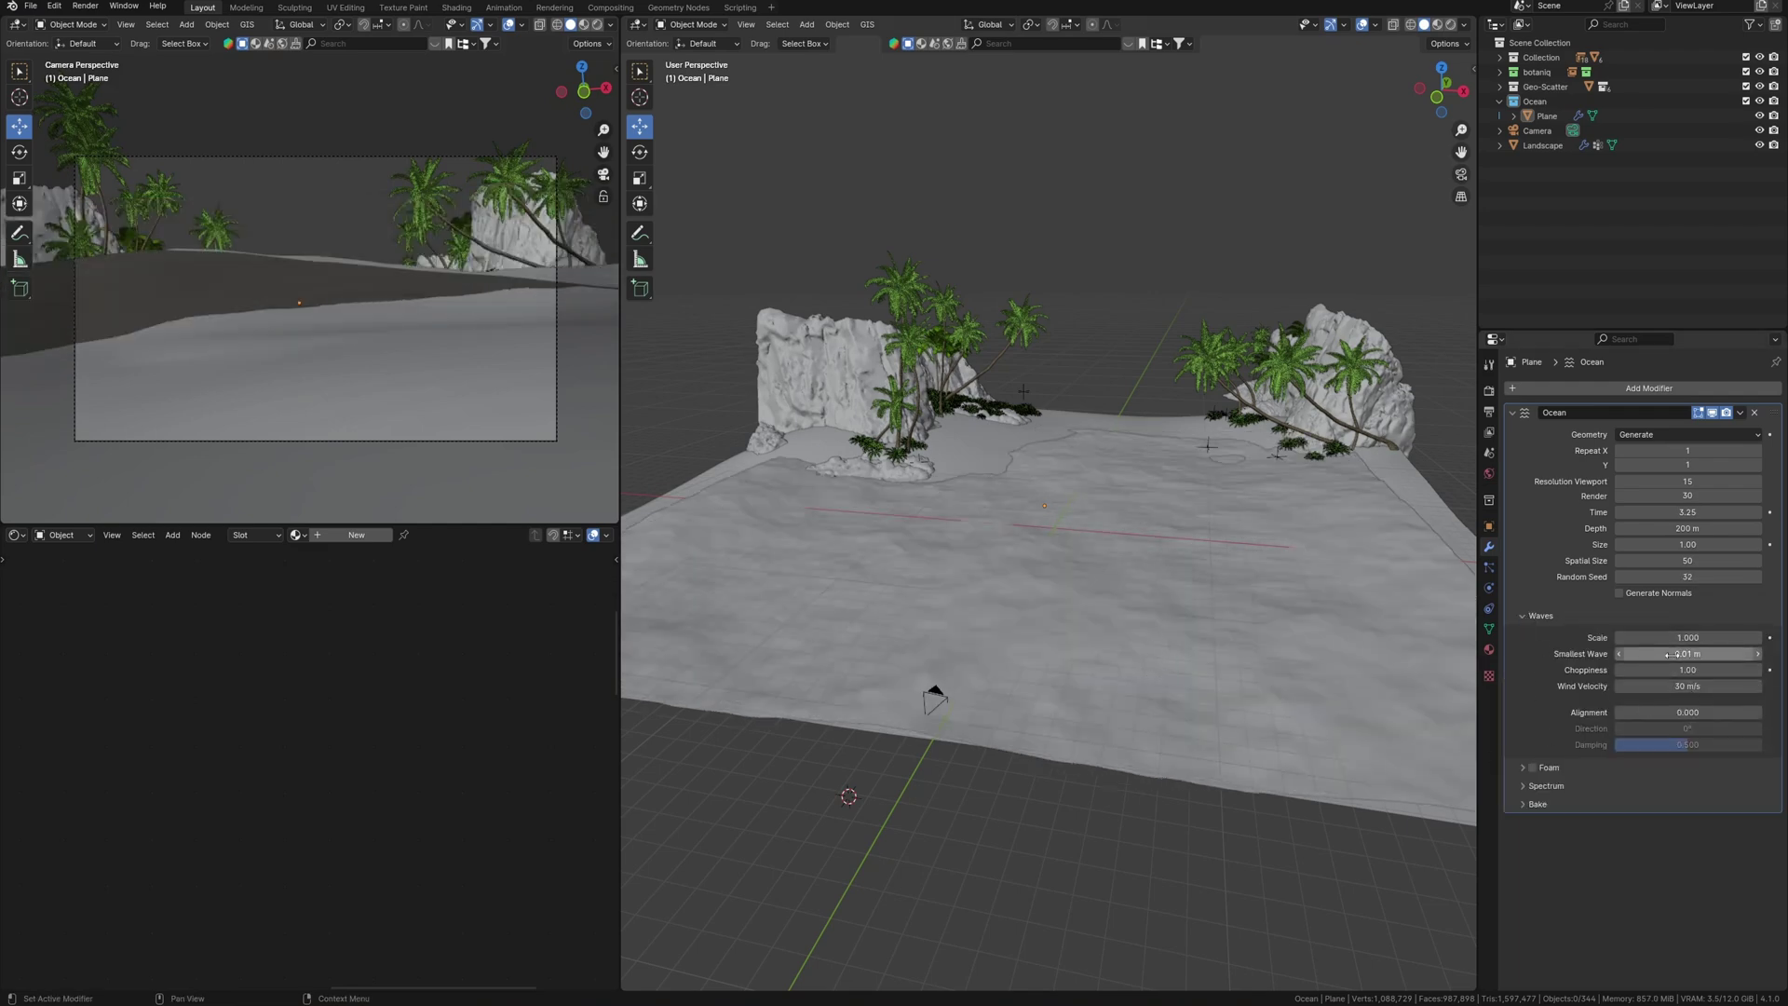
drag(1676, 637, 1690, 639)
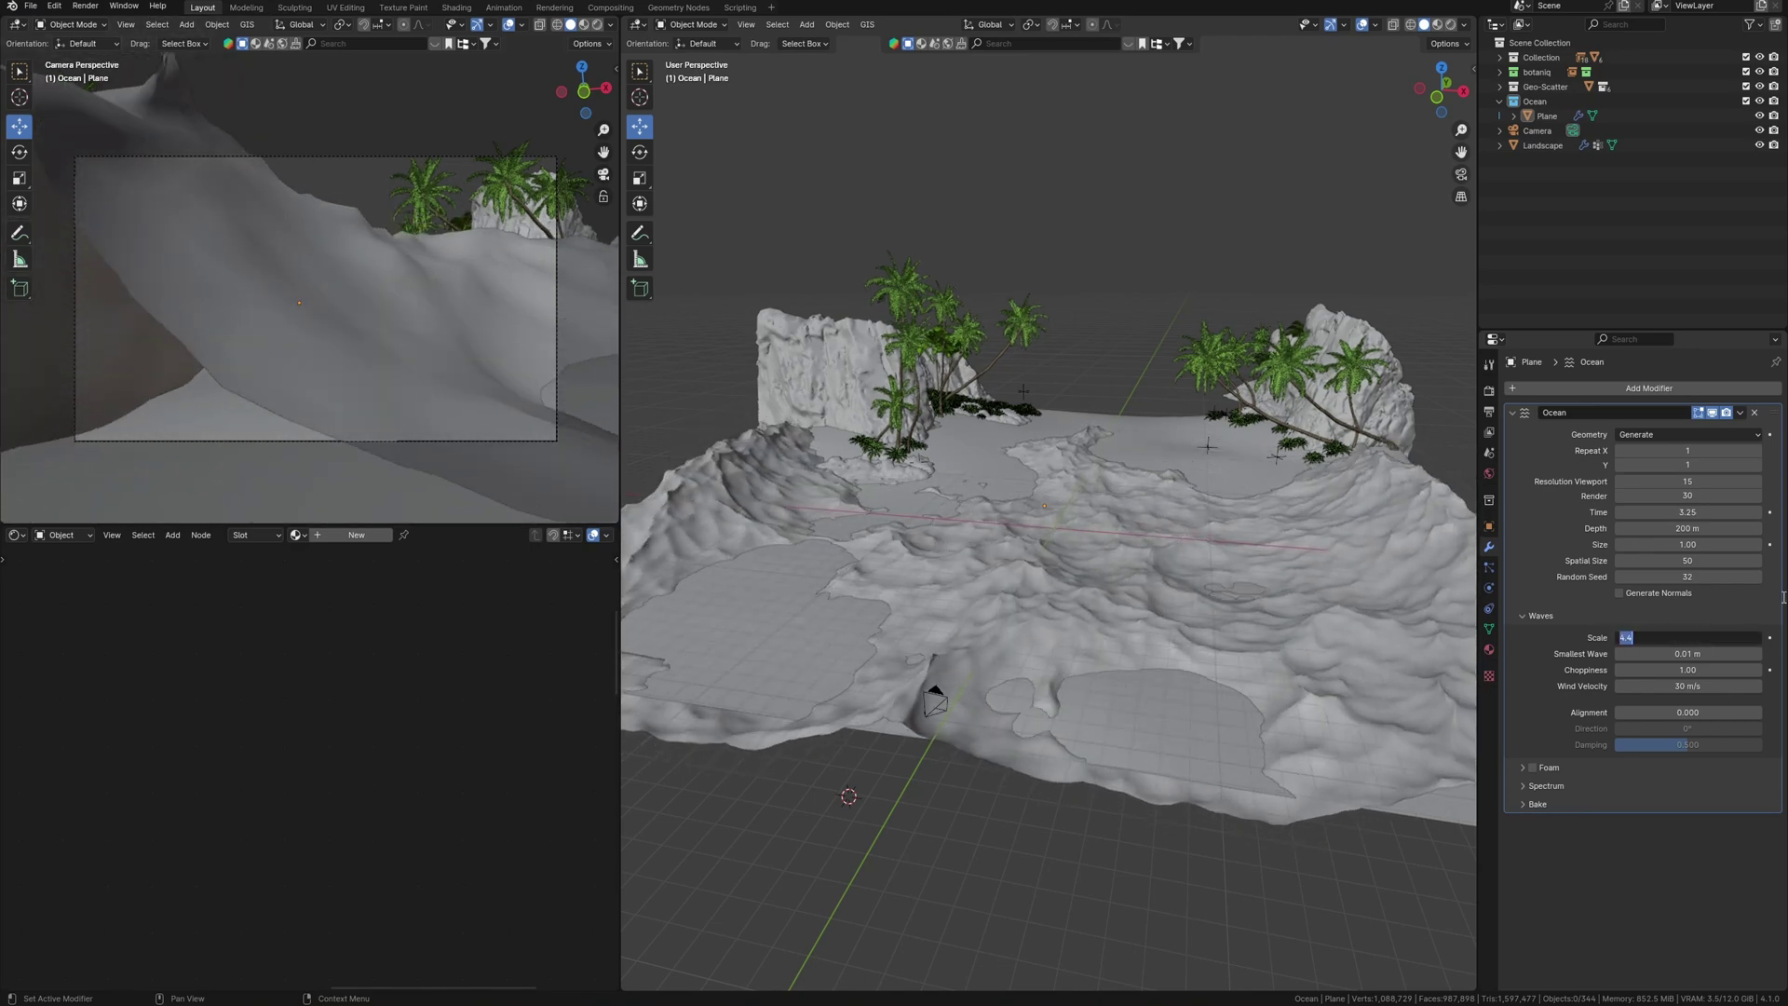
key(Return)
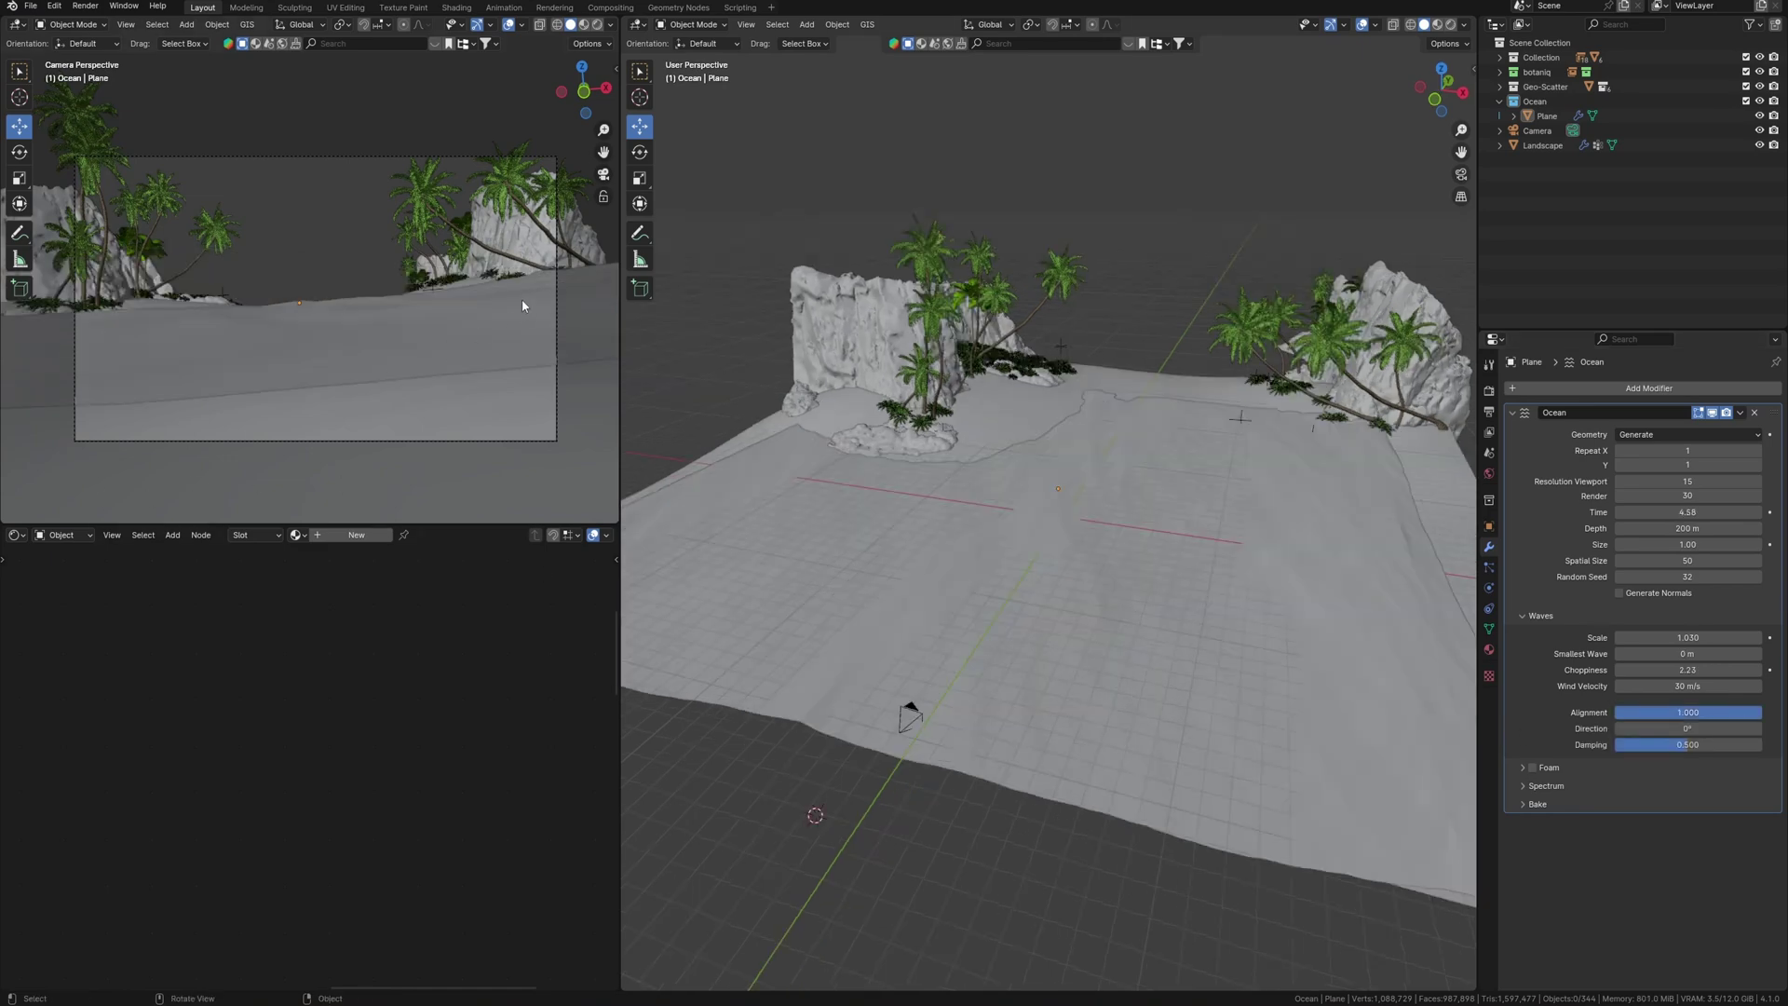
key(ctrl+space)
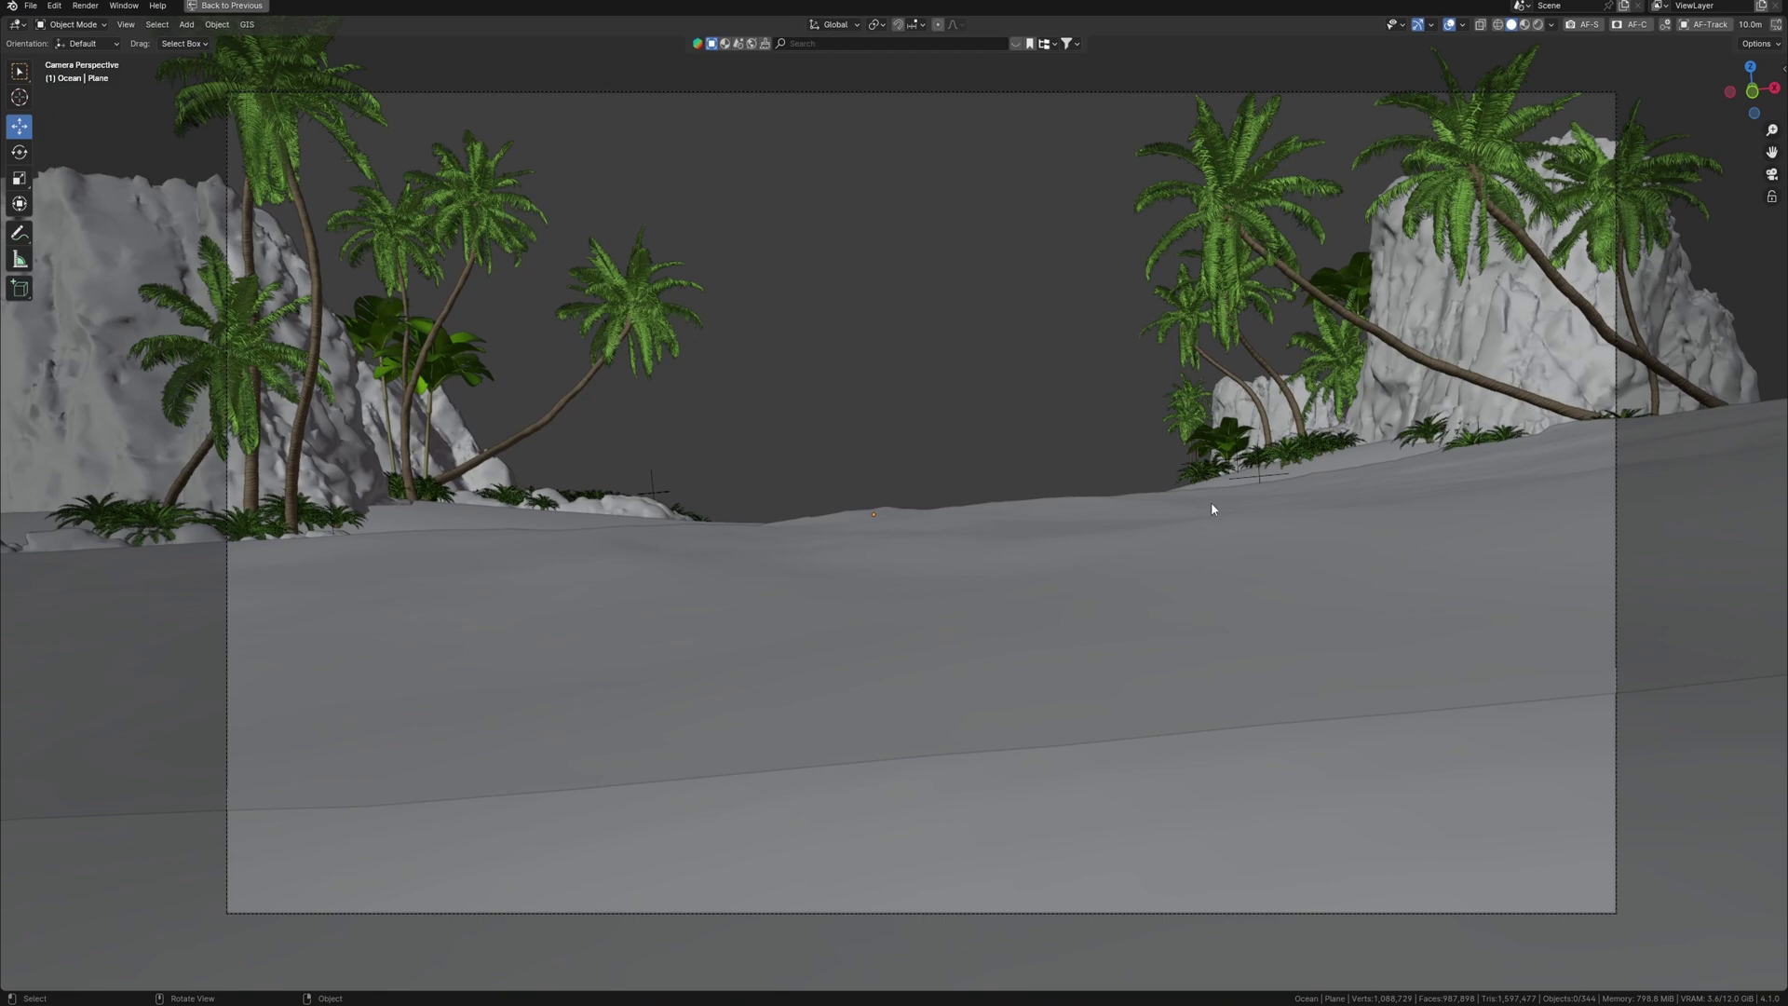
key(ctrl+space)
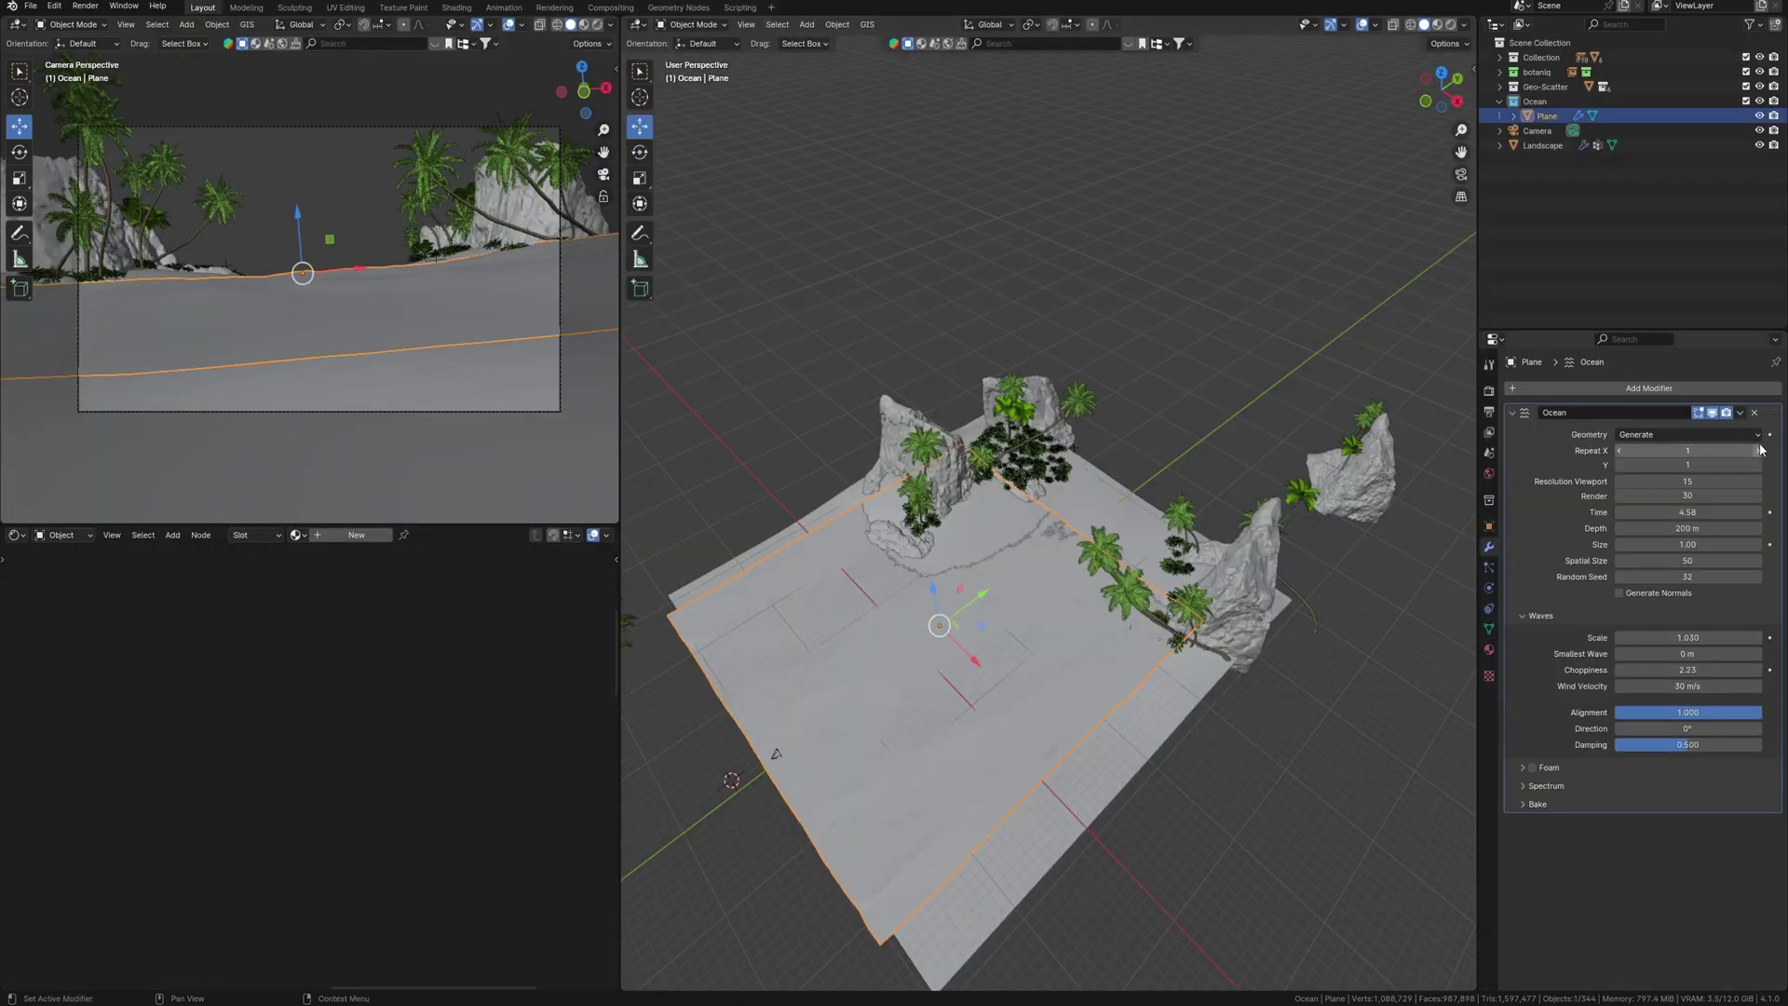
Step: Repeat the ocean surface 2 times in X and 4 times in Y
click(1759, 450)
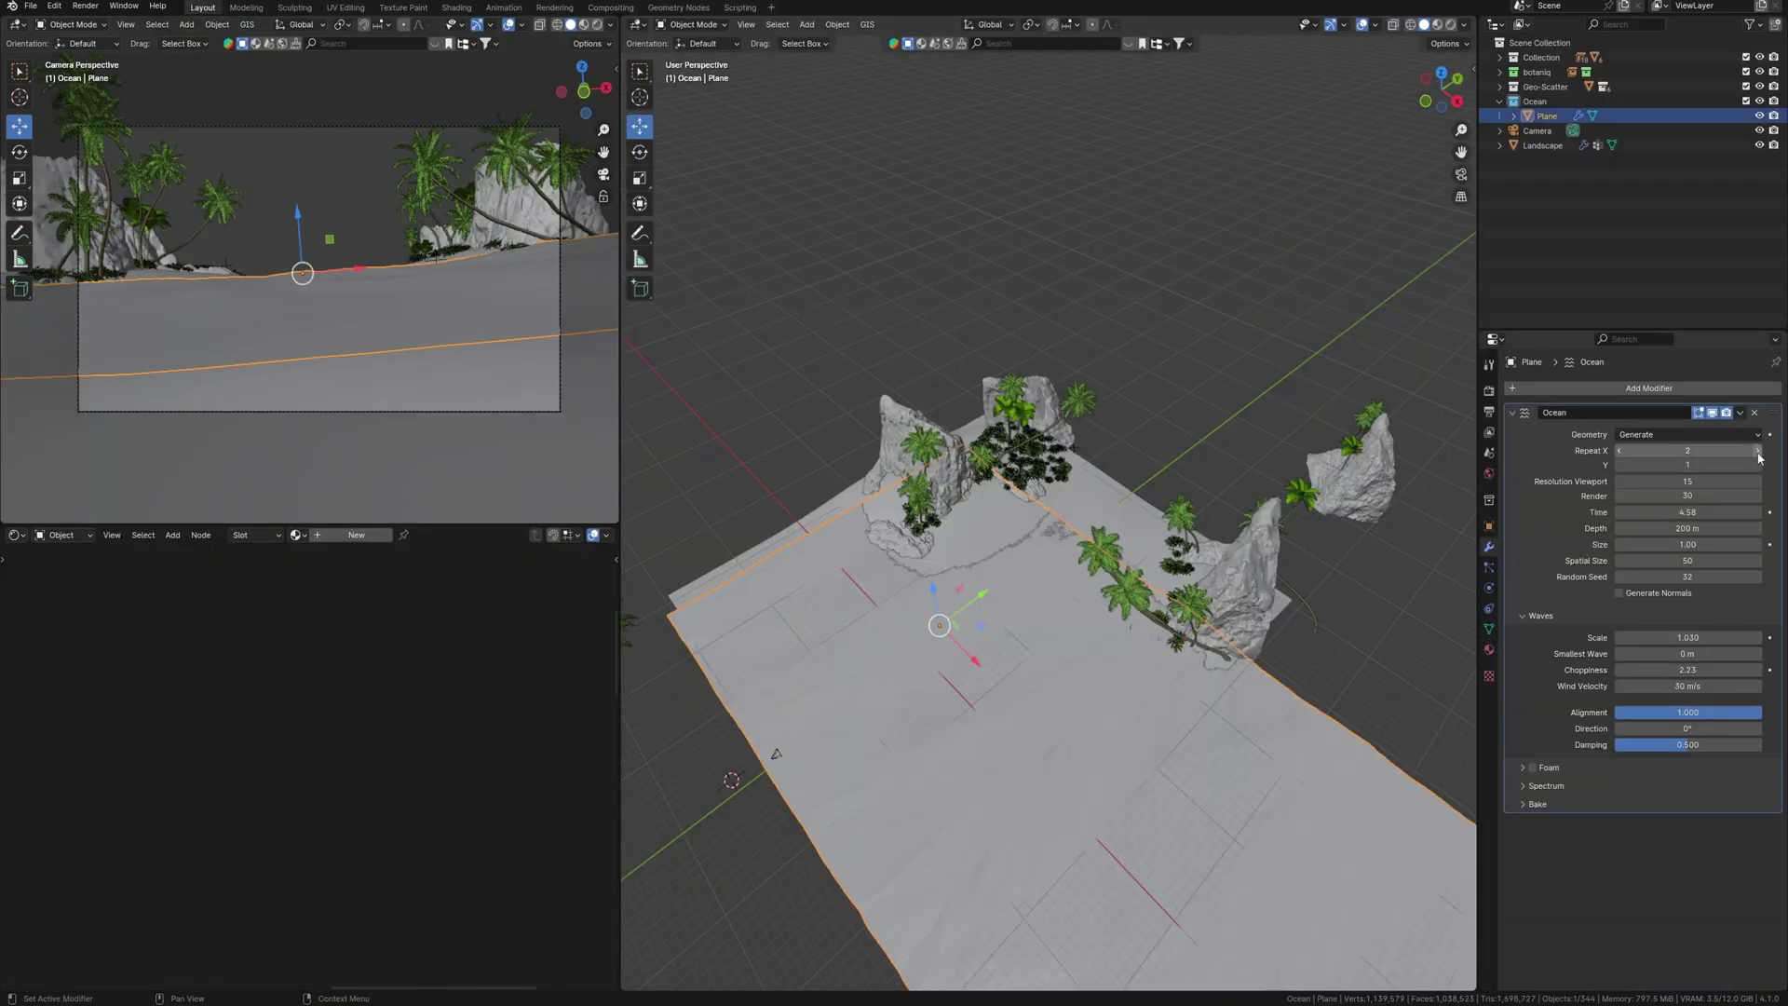
click(1758, 466)
click(1759, 466)
click(1758, 466)
Step: Slide the enlarged ocean plane along the X axis so it covers the landscape, judging the waterline in the camera view
shift+middle_drag(1134, 695, 1122, 559)
drag(940, 518, 846, 487)
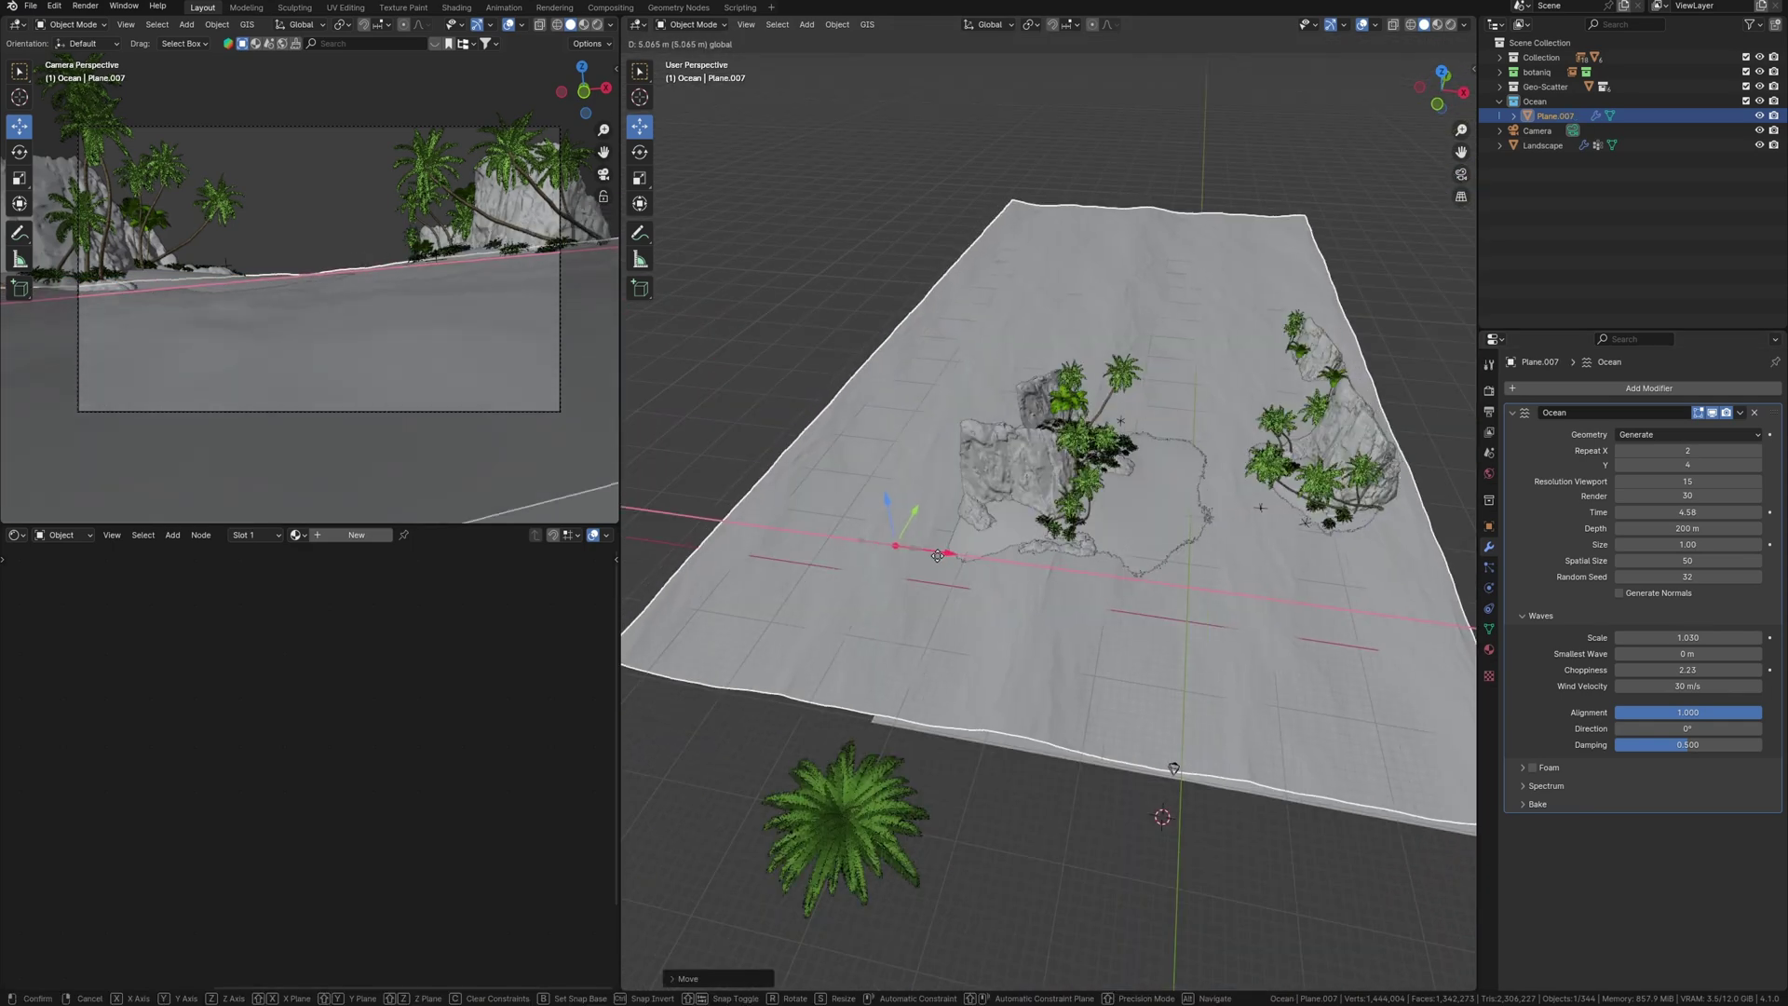
drag(917, 557, 892, 550)
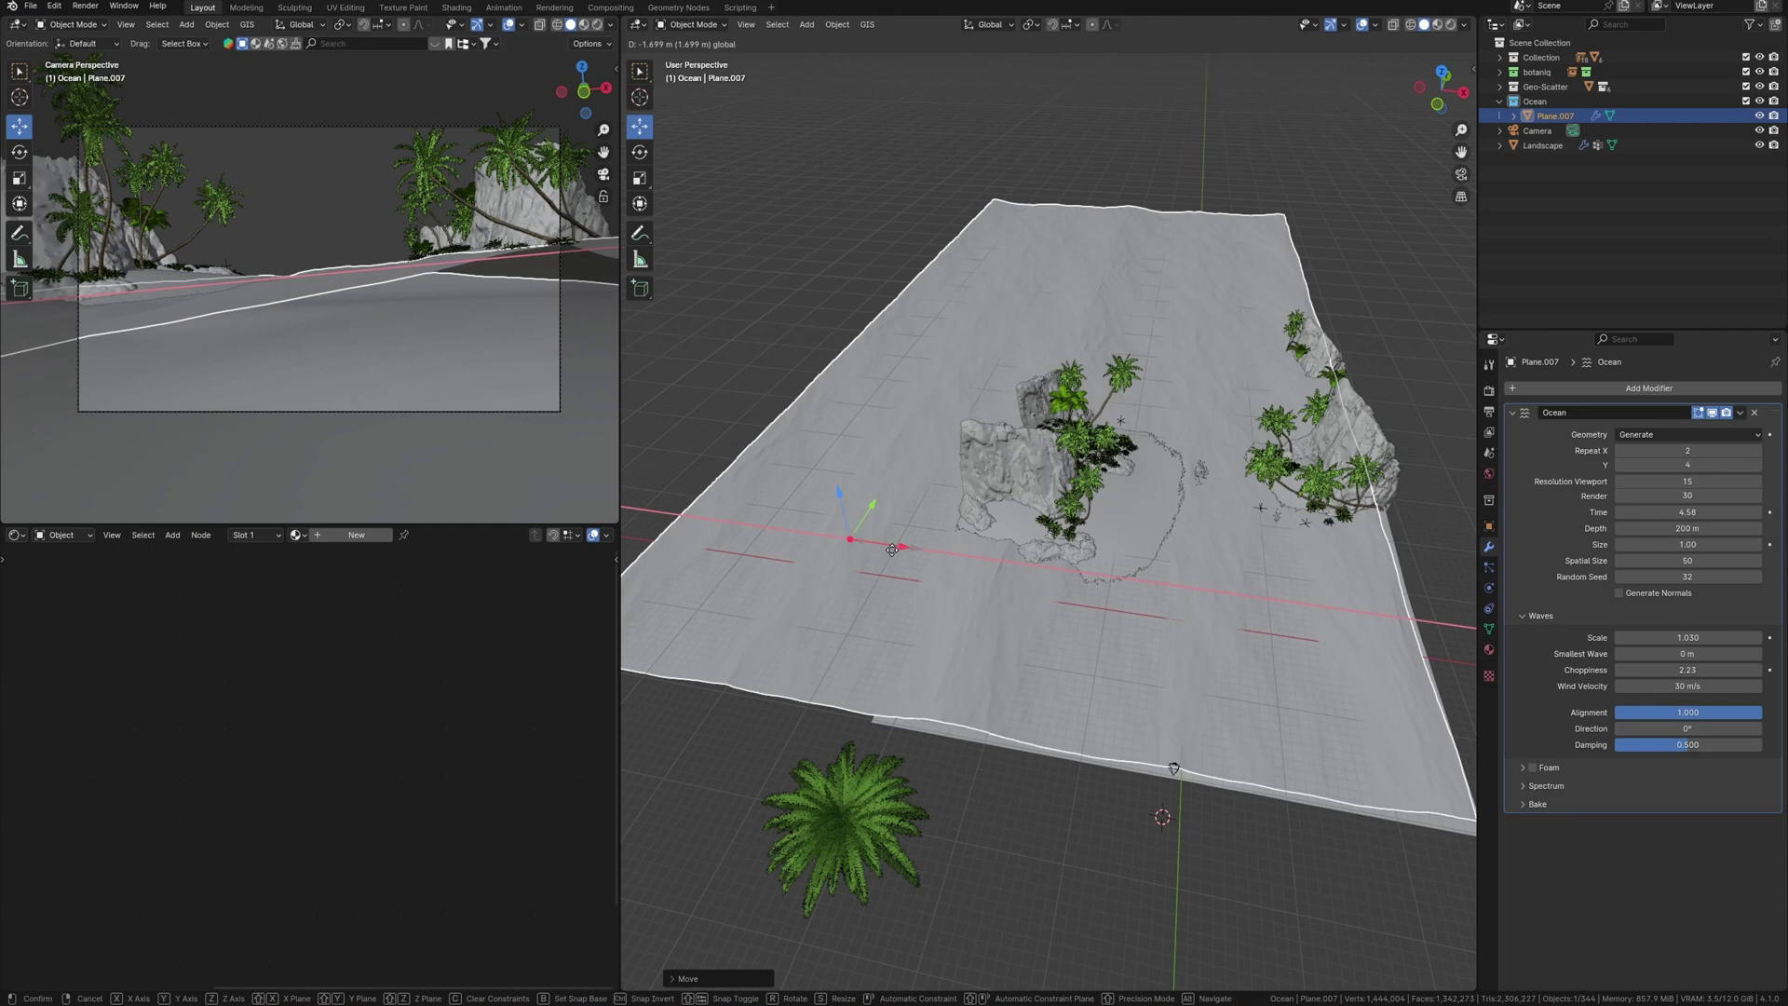
drag(892, 550, 892, 550)
ctrl+middle_drag(526, 382, 515, 333)
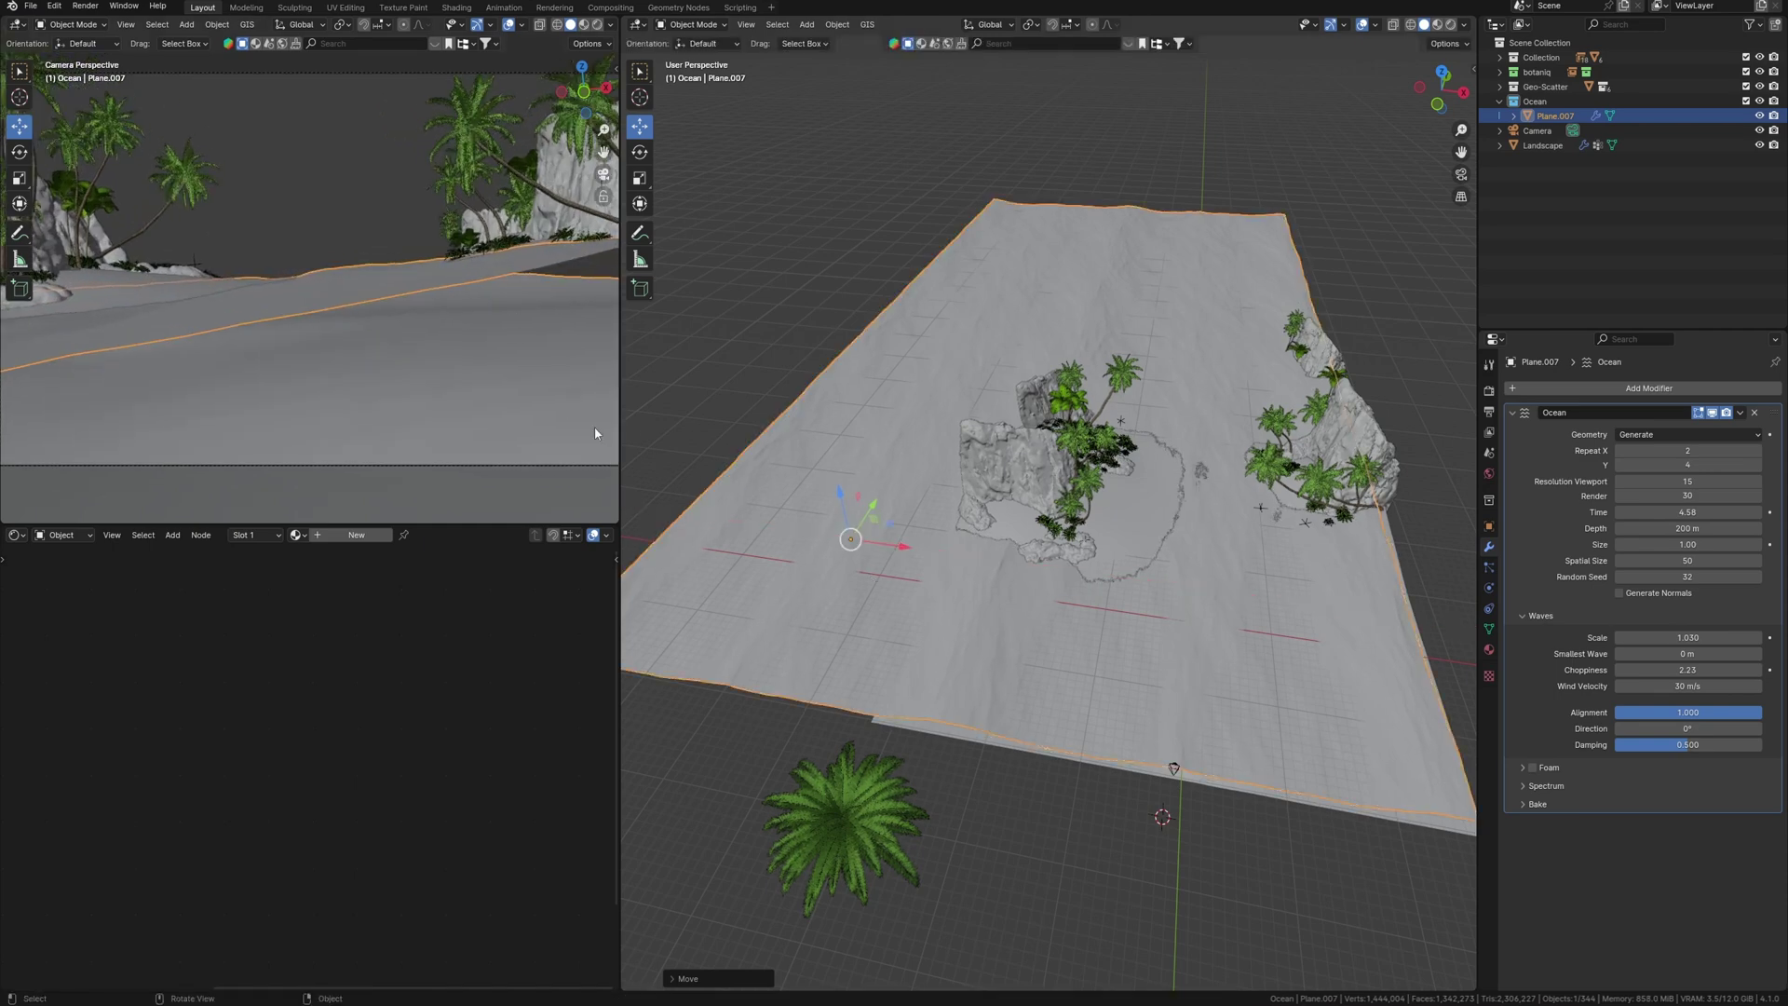
scroll(596, 432, down, 3)
drag(892, 549, 869, 545)
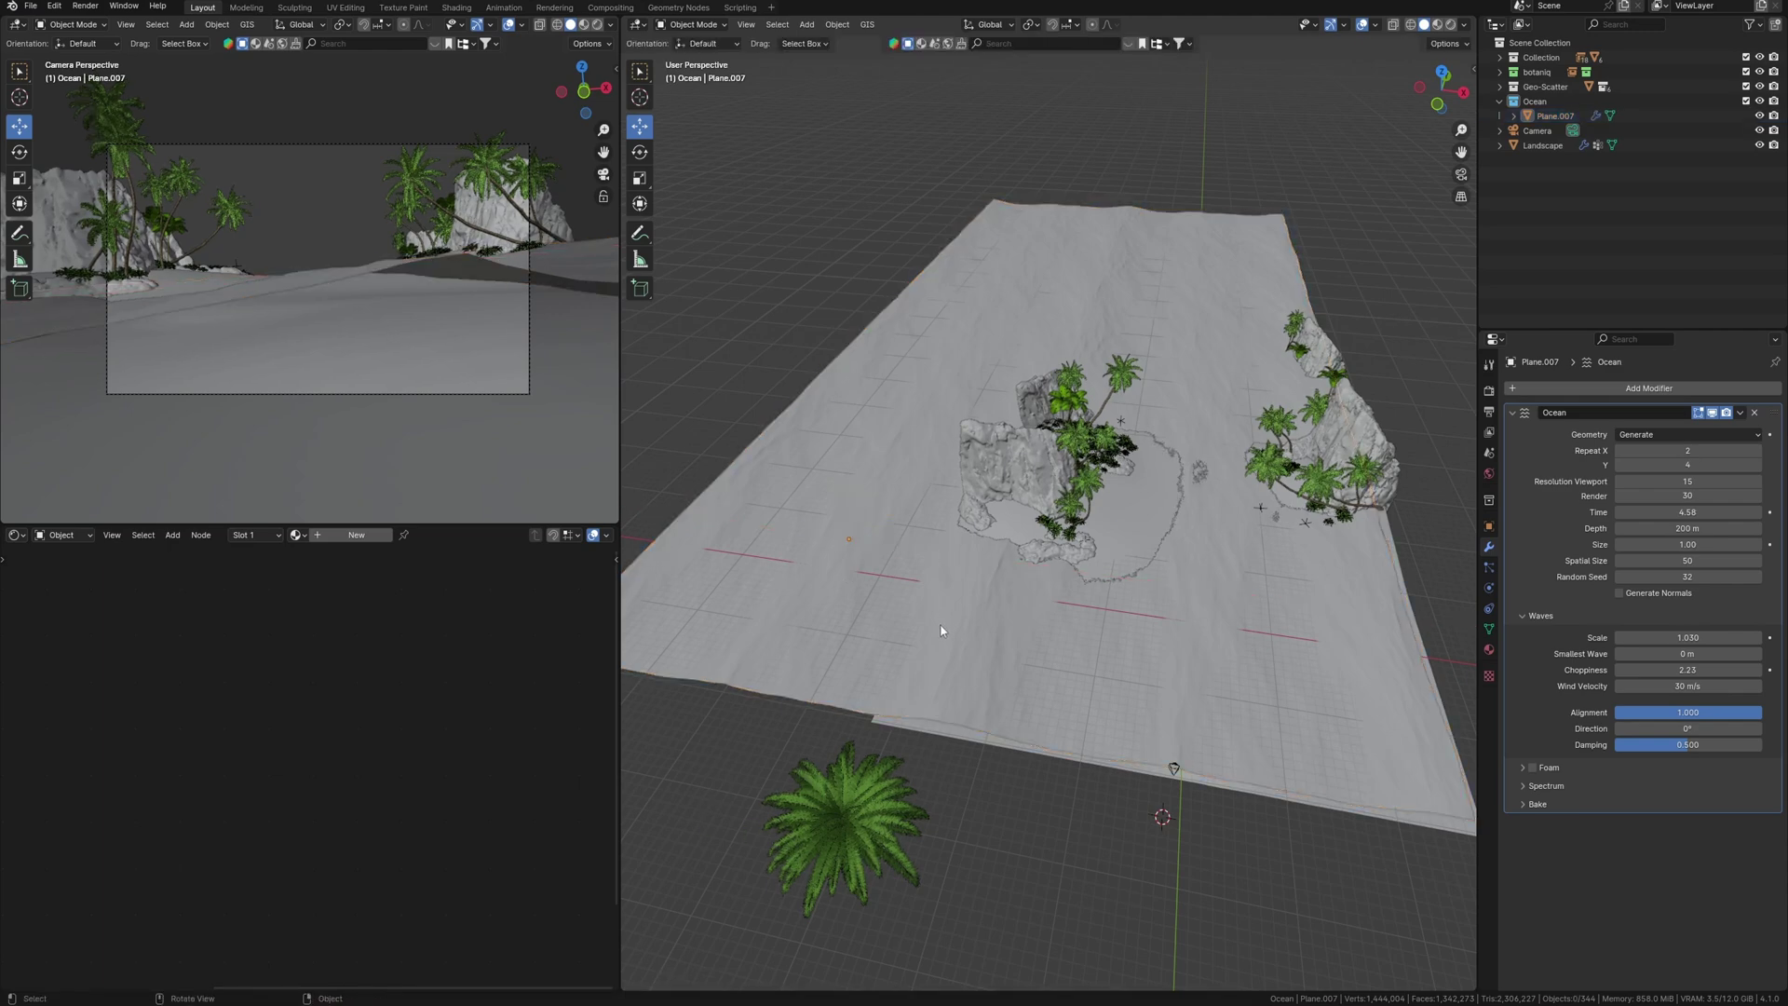
middle_drag(935, 634, 1144, 673)
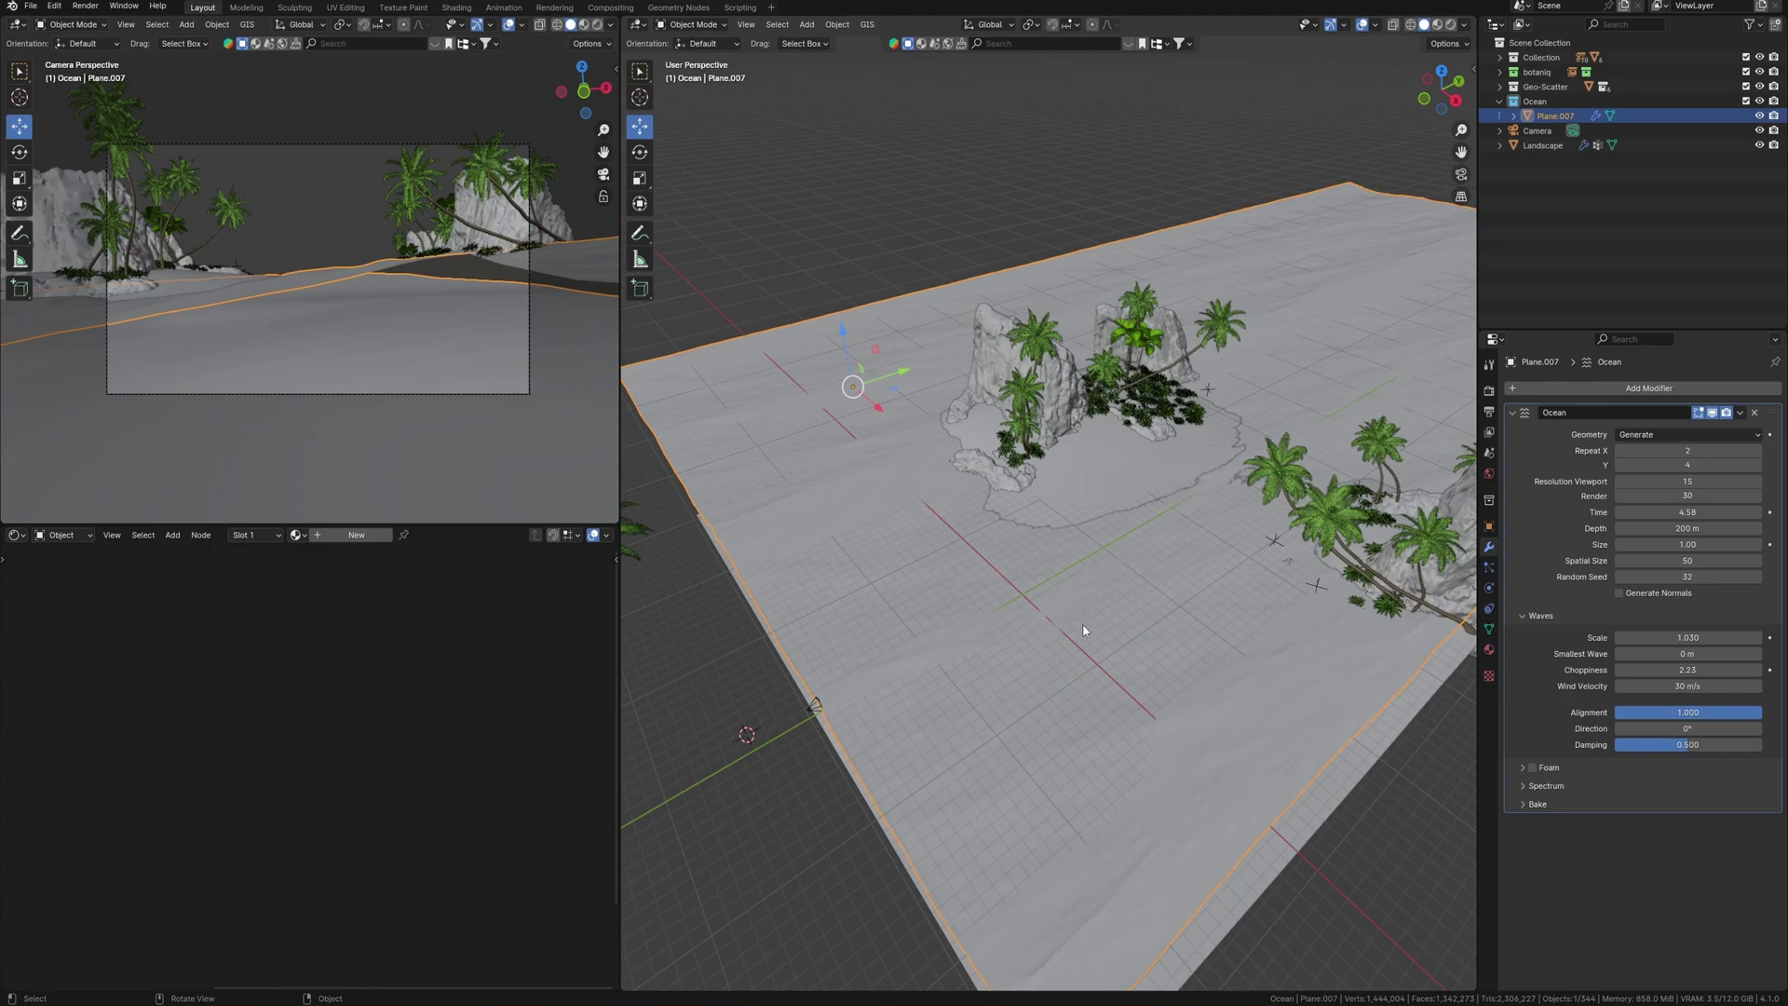
middle_drag(1084, 619, 1184, 624)
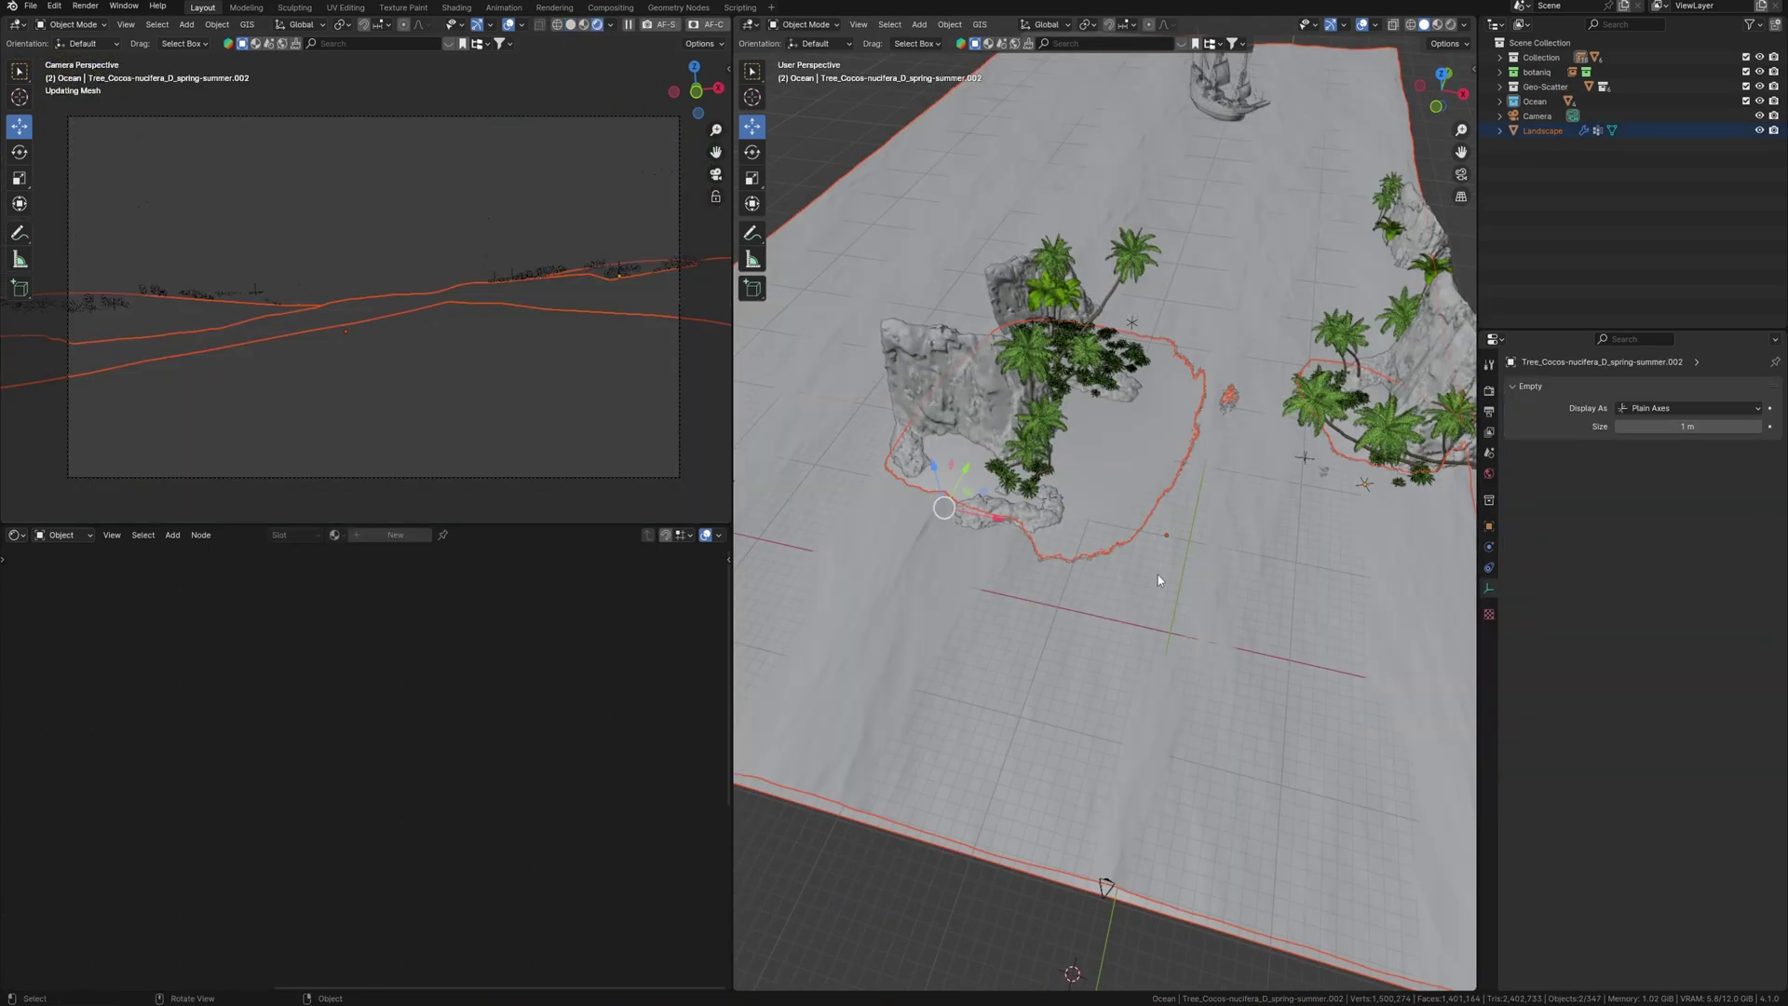
middle_drag(1158, 574, 1133, 614)
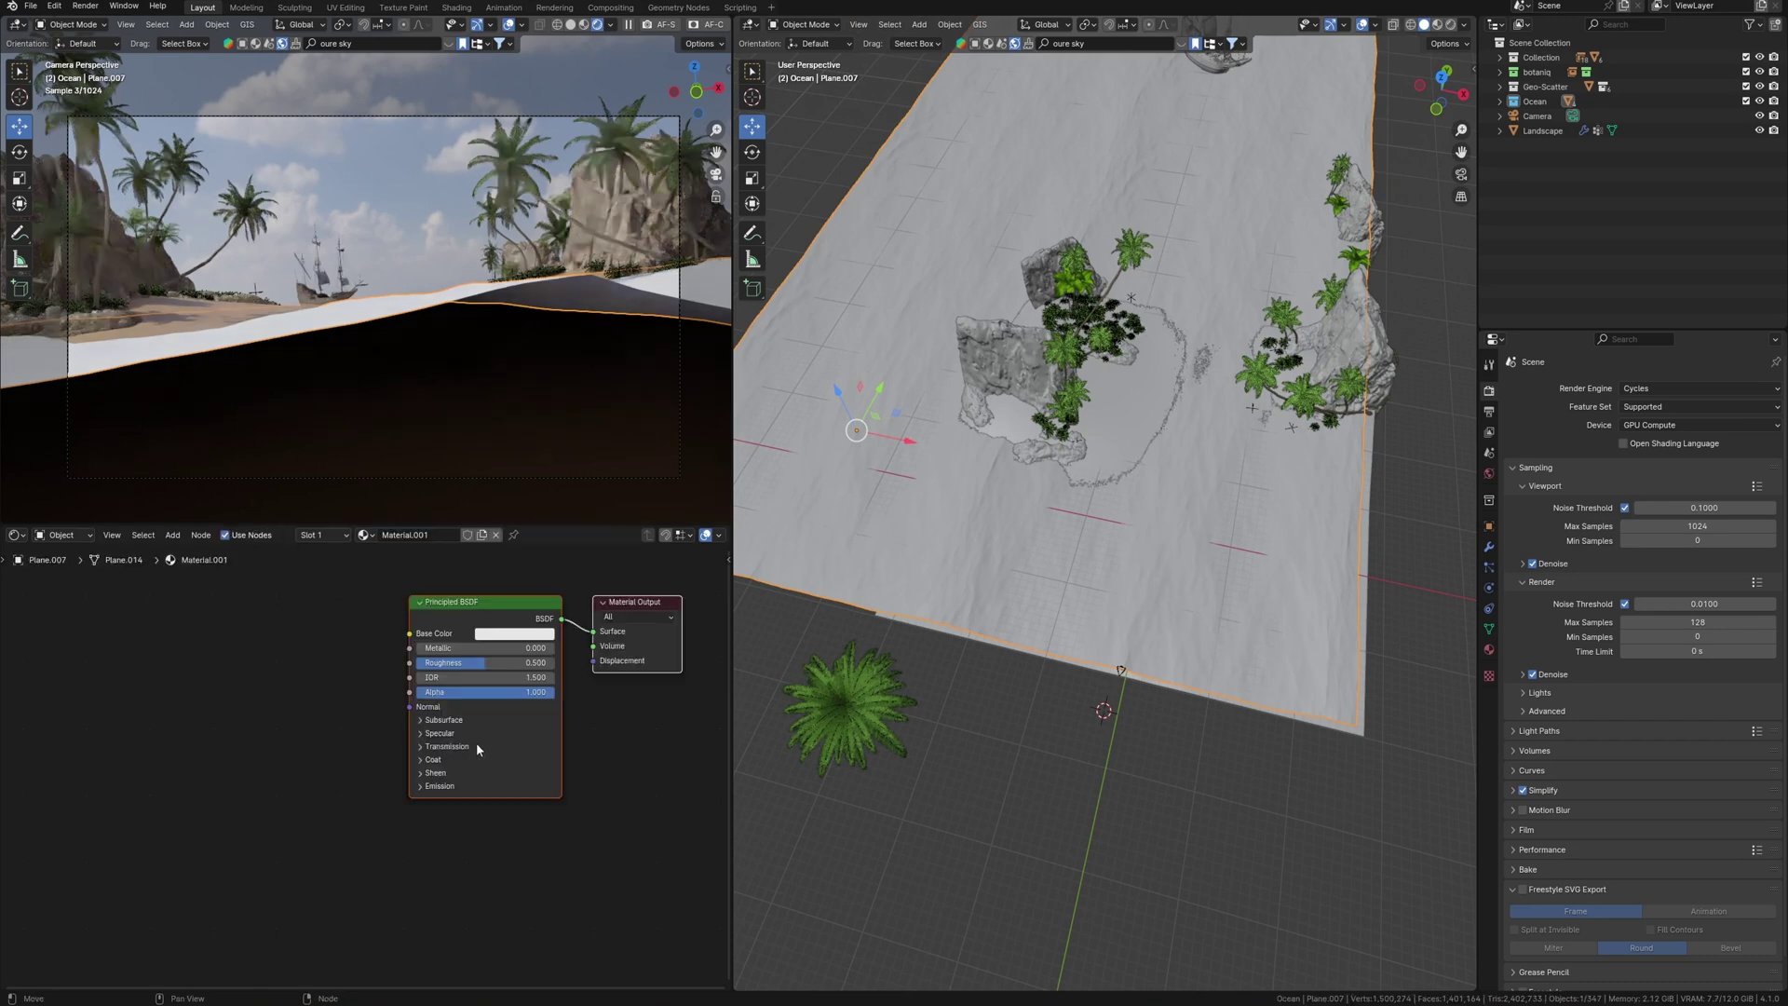
Step: Replace the Principled BSDF in the ocean plane's material with a Glass BSDF
scroll(455, 715, down, 3)
key(x)
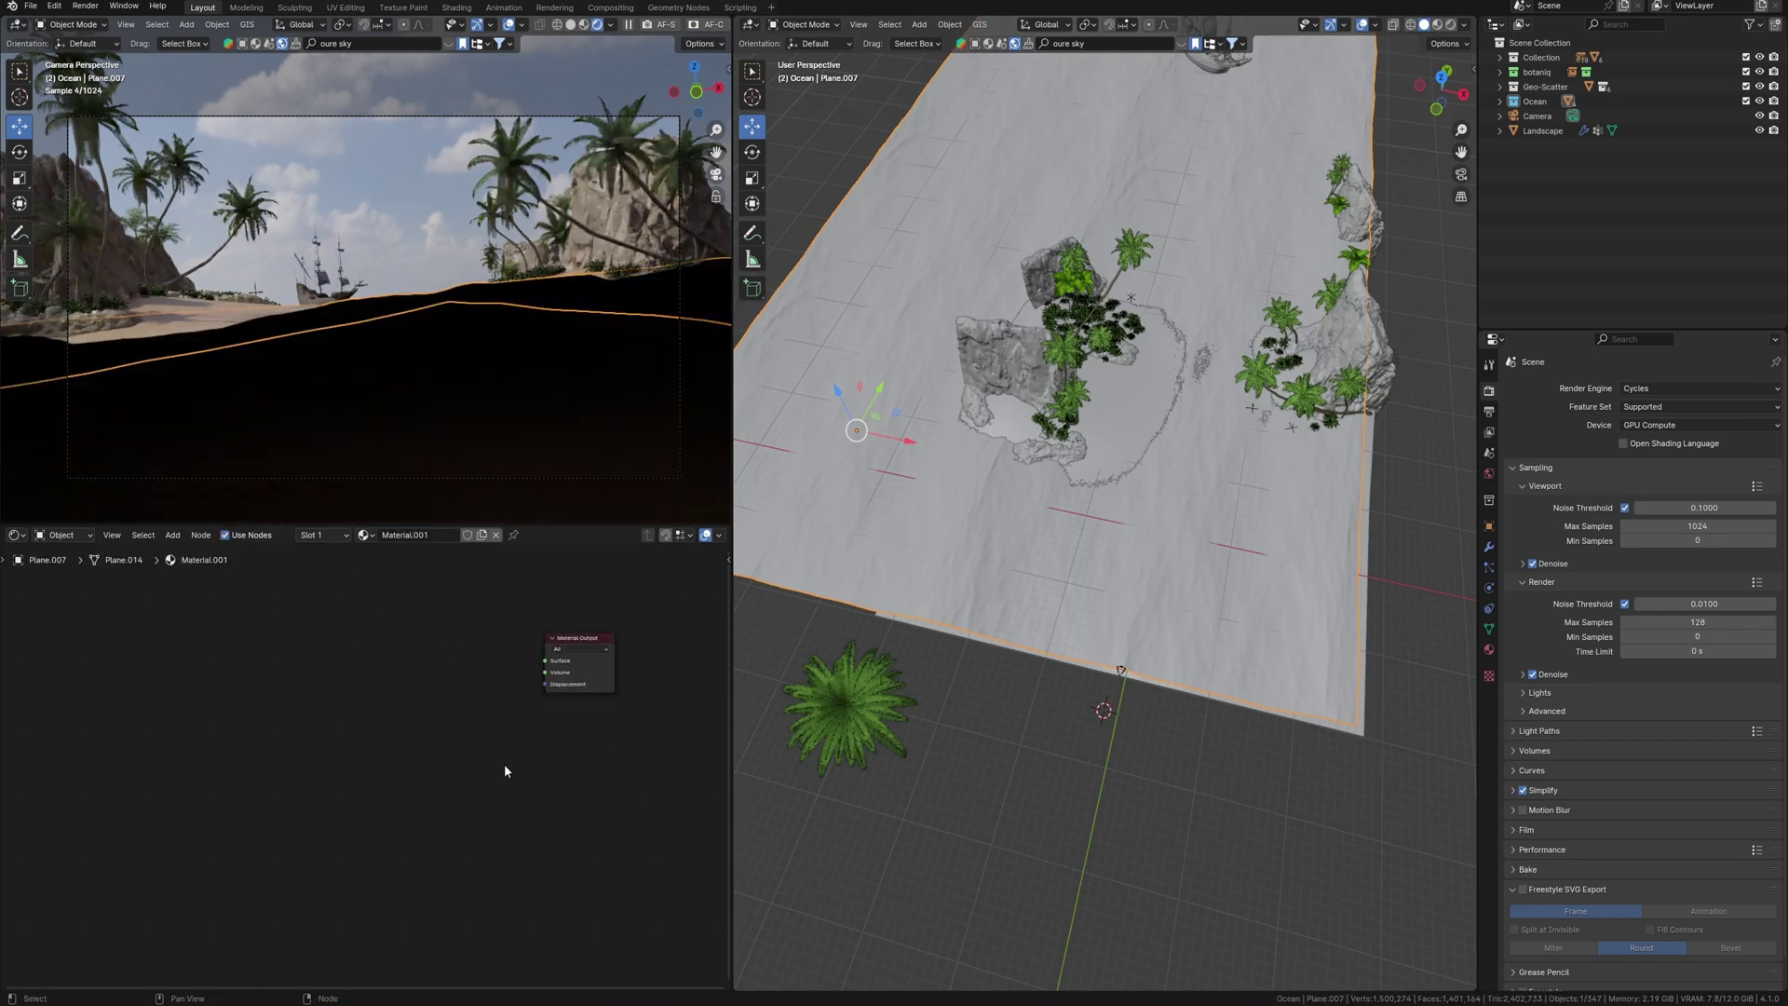
key(shift+a)
text(gla)
key(Return)
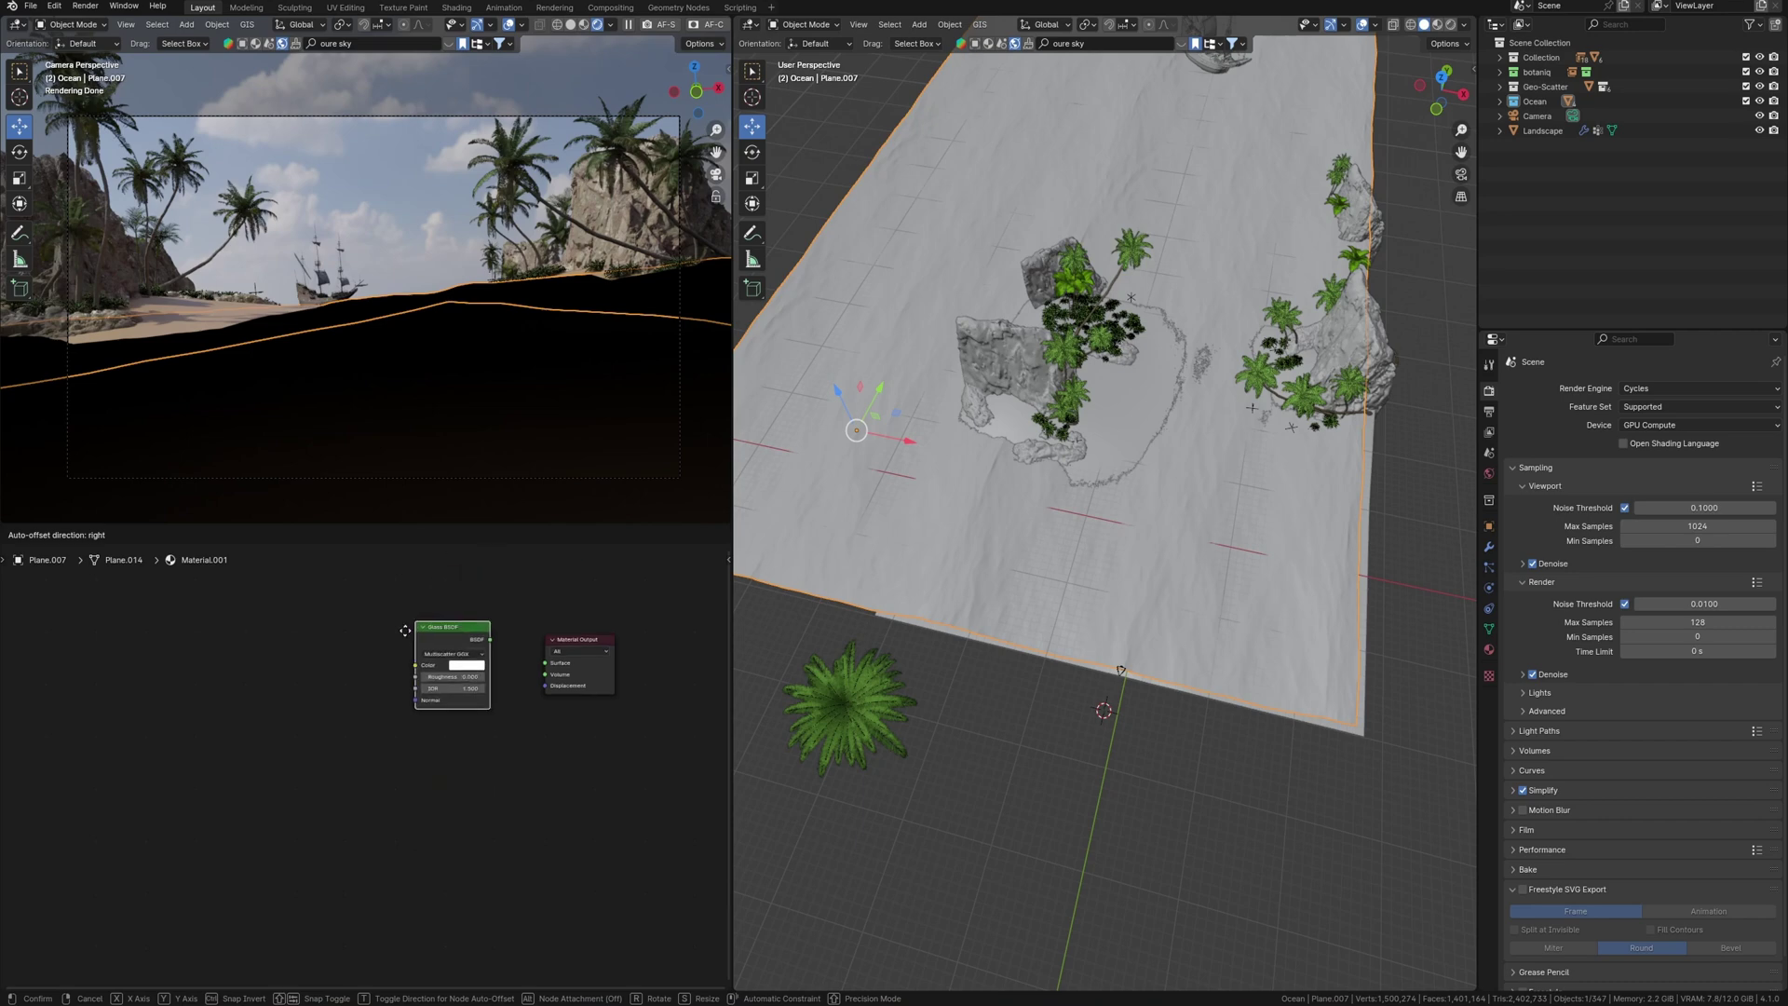
click(377, 654)
Step: Add a Transparent BSDF below the Glass BSDF and combine both shaders in a Mix Shader
key(shift+a)
text(tra)
key(Down)
key(Return)
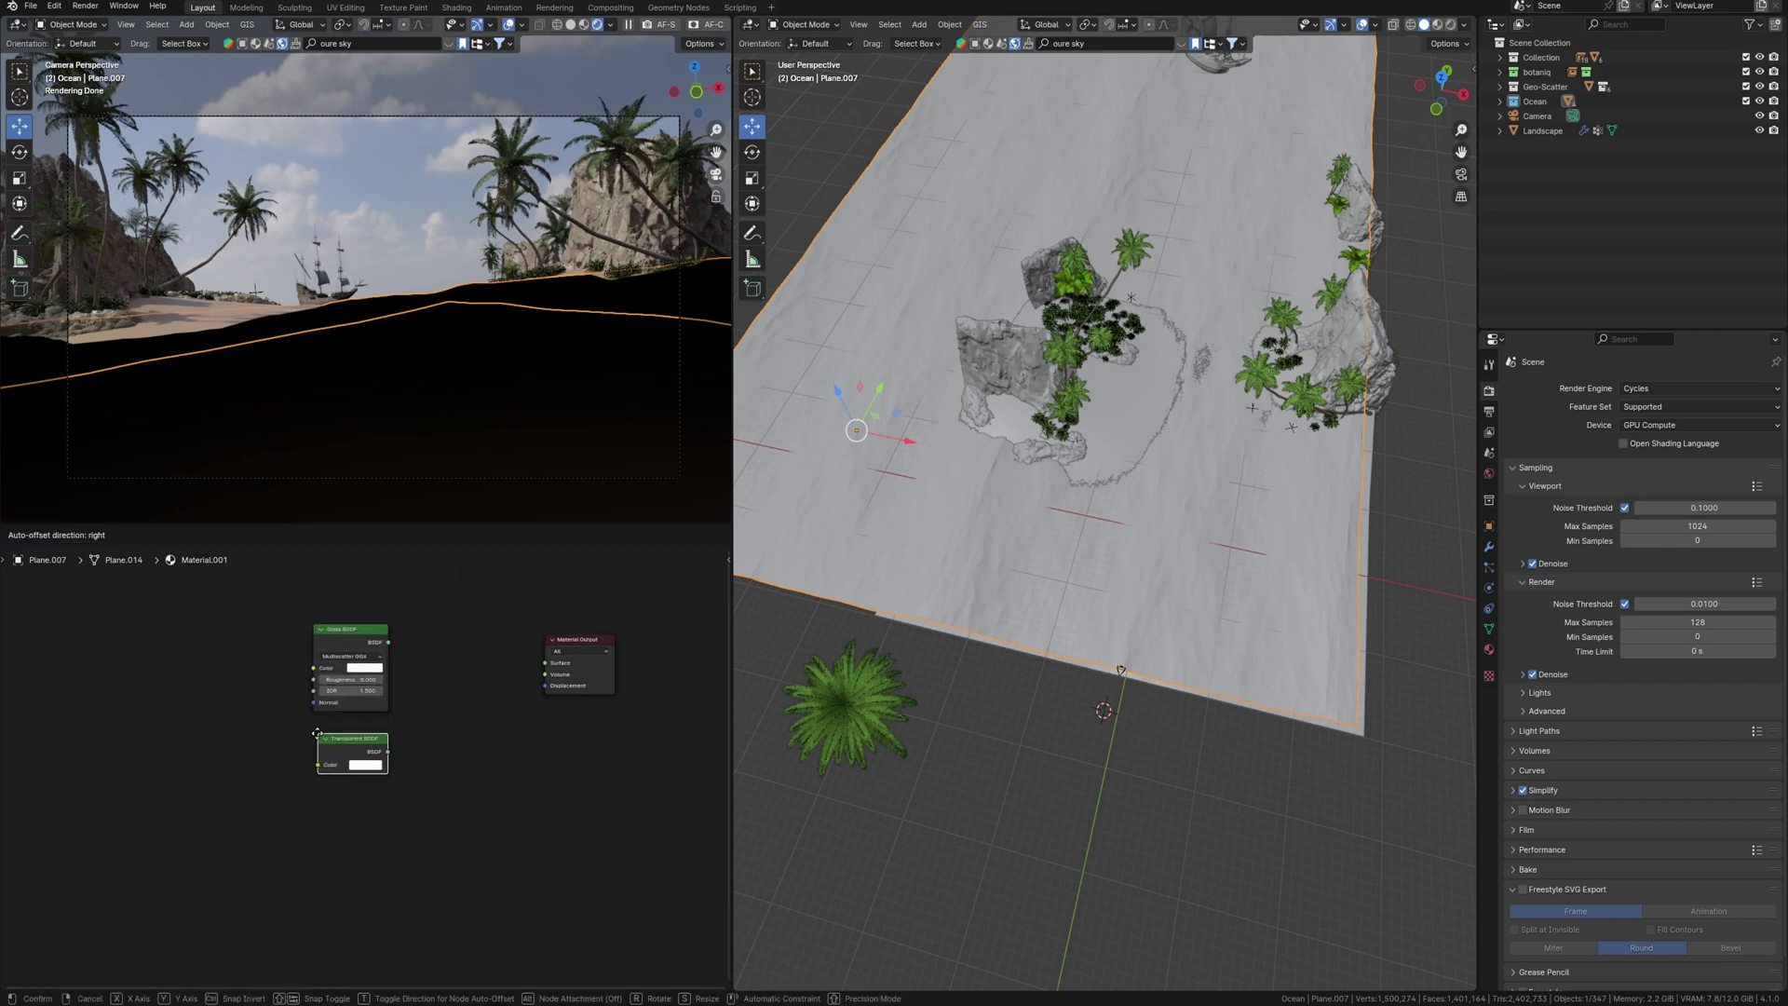
click(314, 732)
key(shift+a)
text(mi)
click(451, 750)
click(423, 640)
drag(389, 642, 423, 679)
drag(384, 749, 423, 689)
Step: Drive the Mix Shader's factor with the Is Shadow Ray output of a Light Path node and connect the mix to the Surface output
middle_drag(397, 671, 436, 868)
key(shift+a)
click(405, 738)
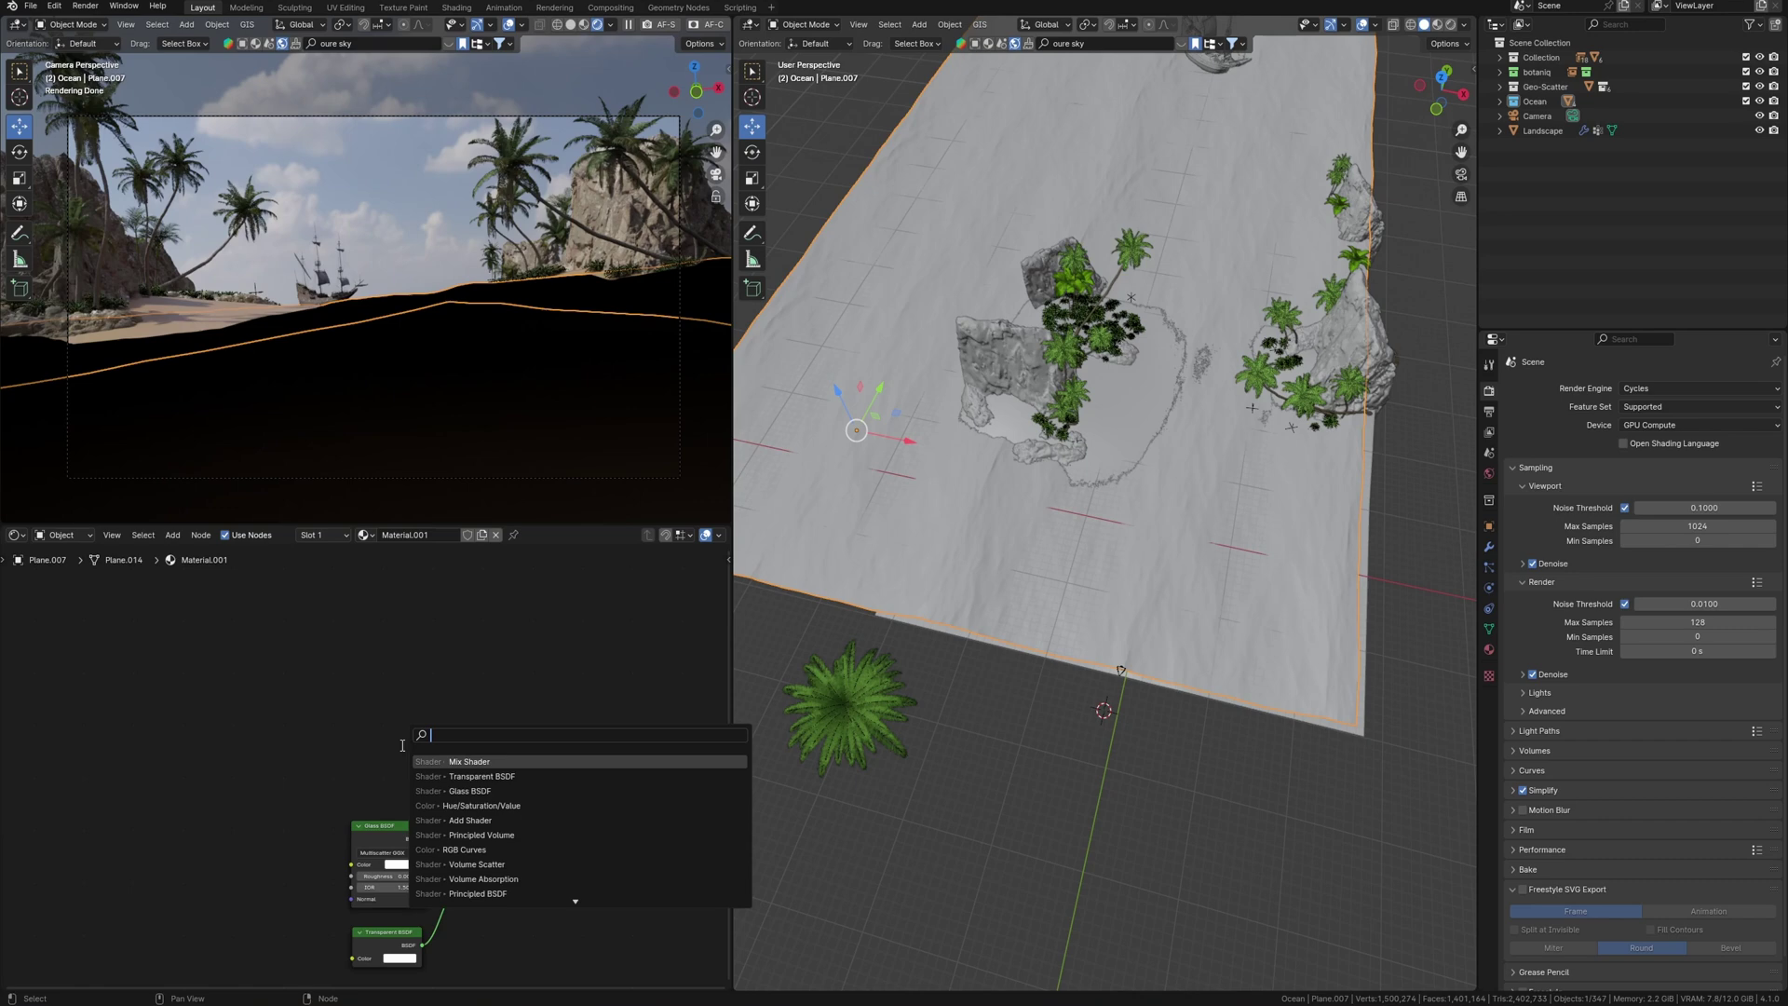
text(l)
key(Return)
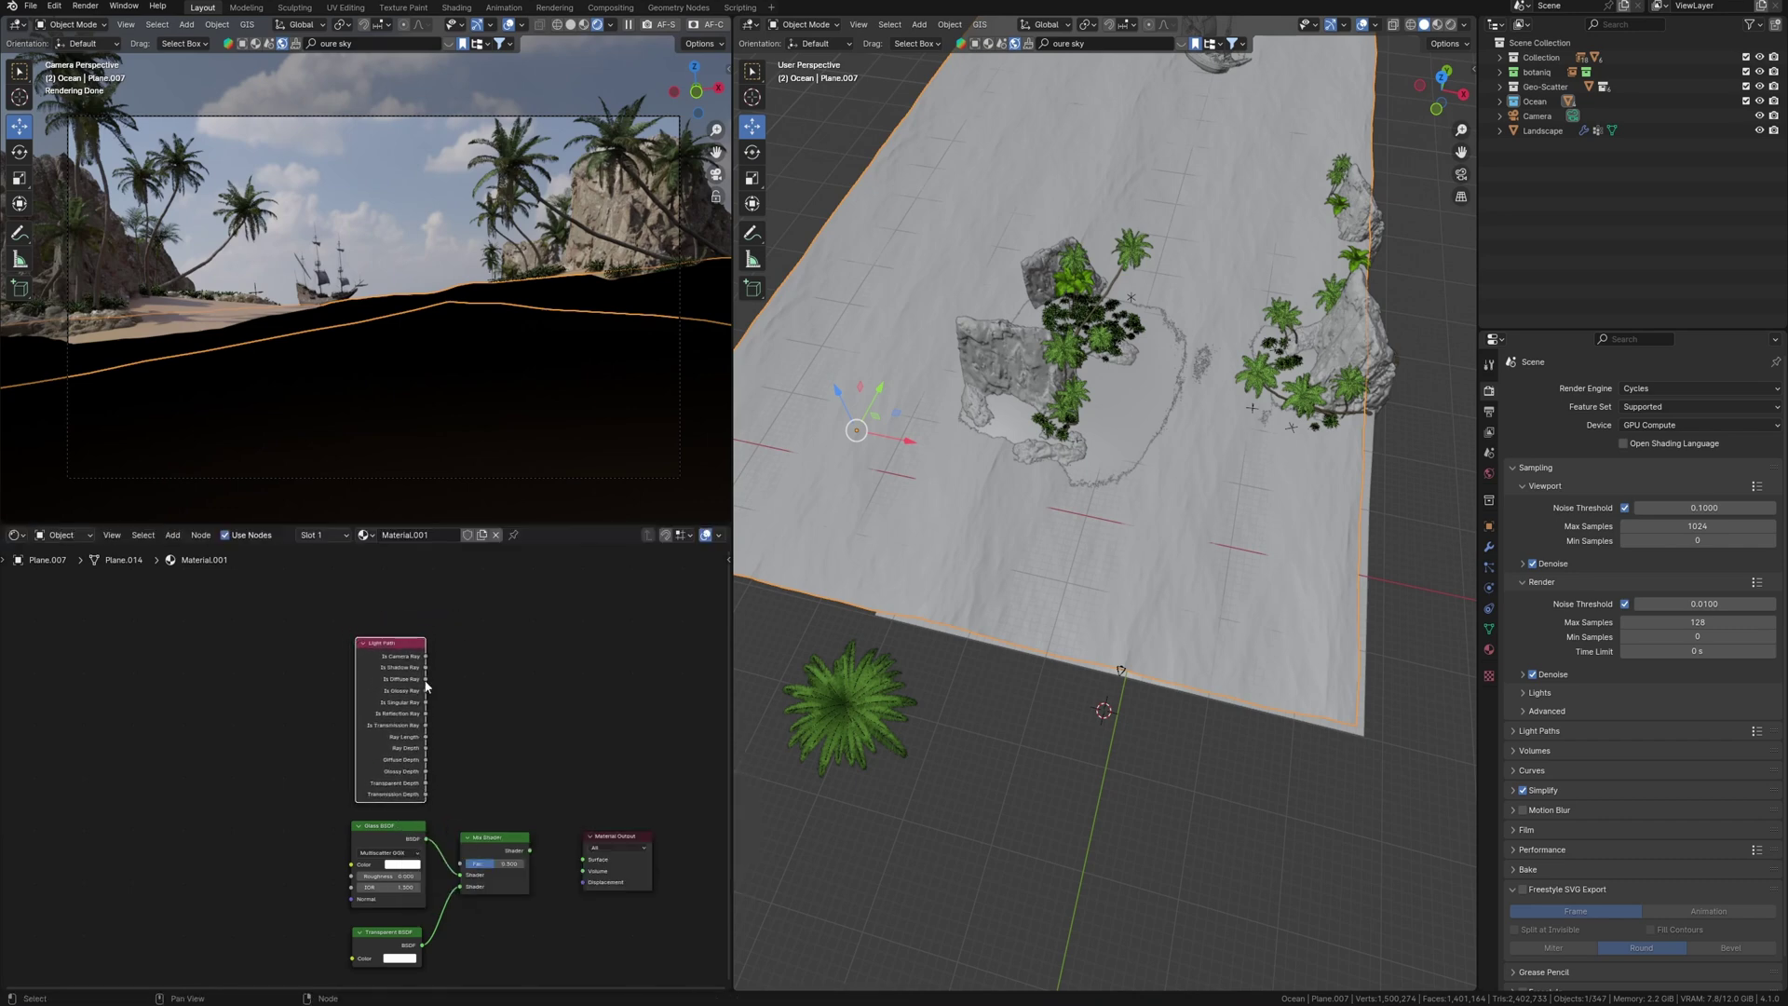
click(391, 652)
drag(404, 630, 439, 826)
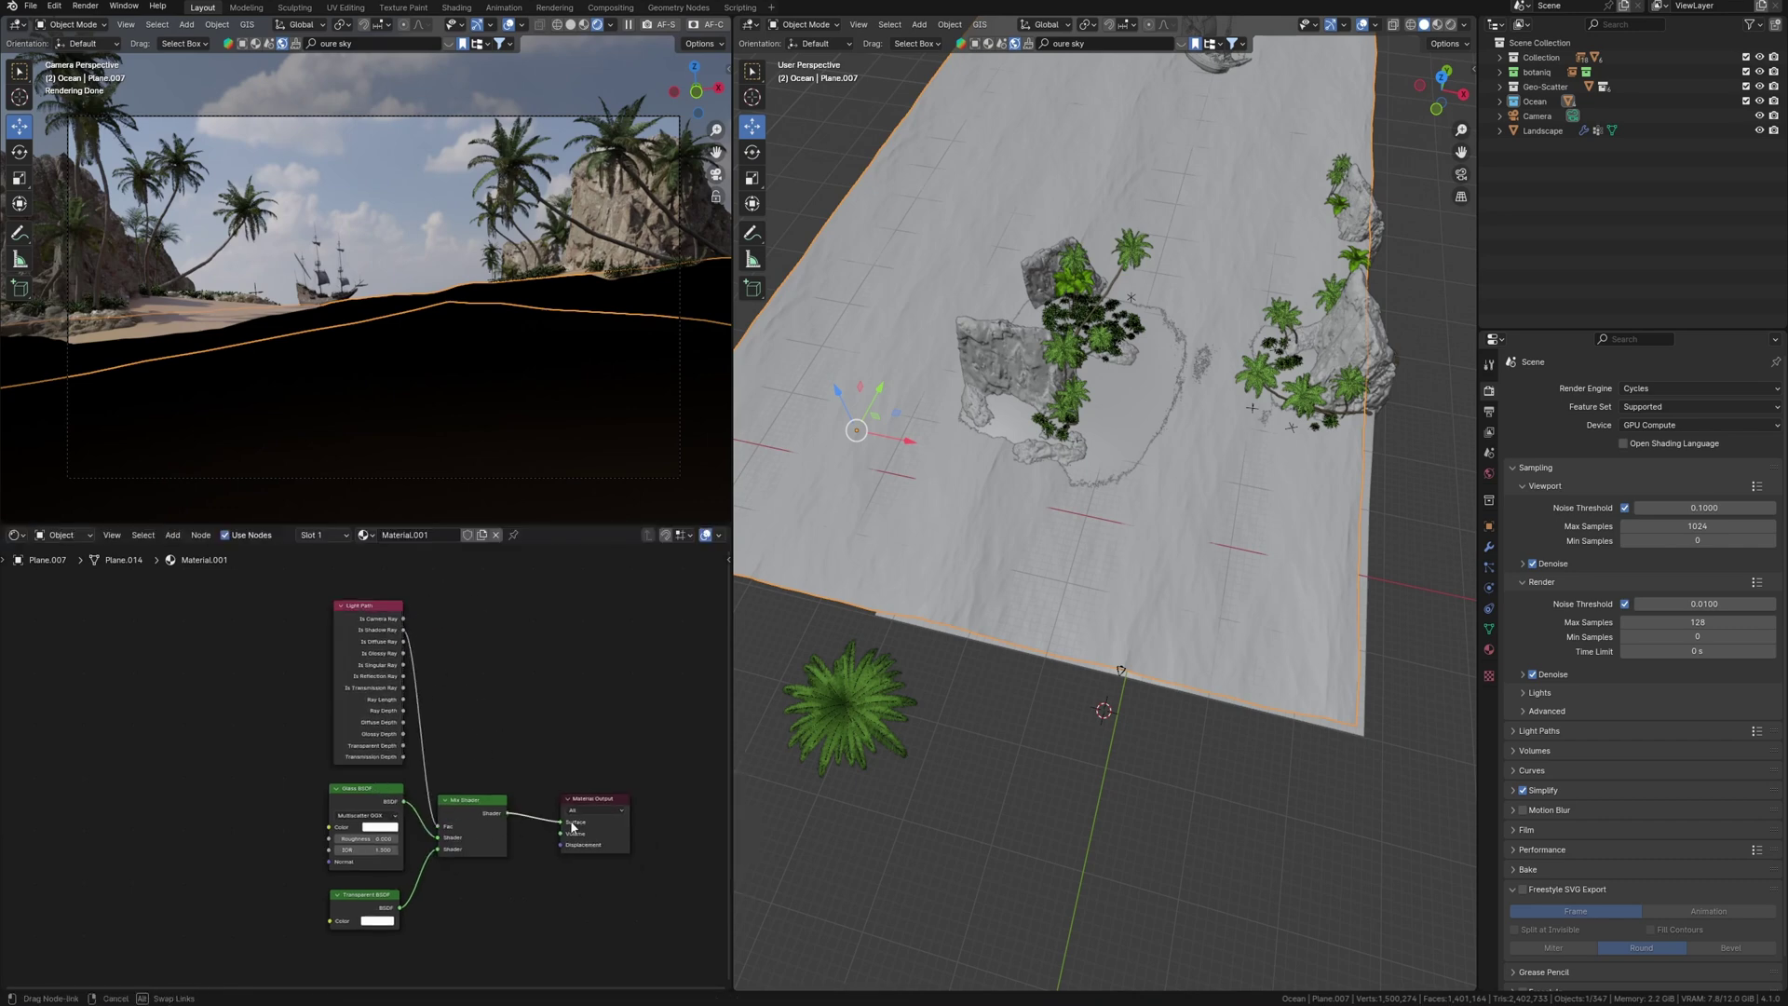
middle_drag(403, 901, 443, 828)
scroll(428, 768, up, 2)
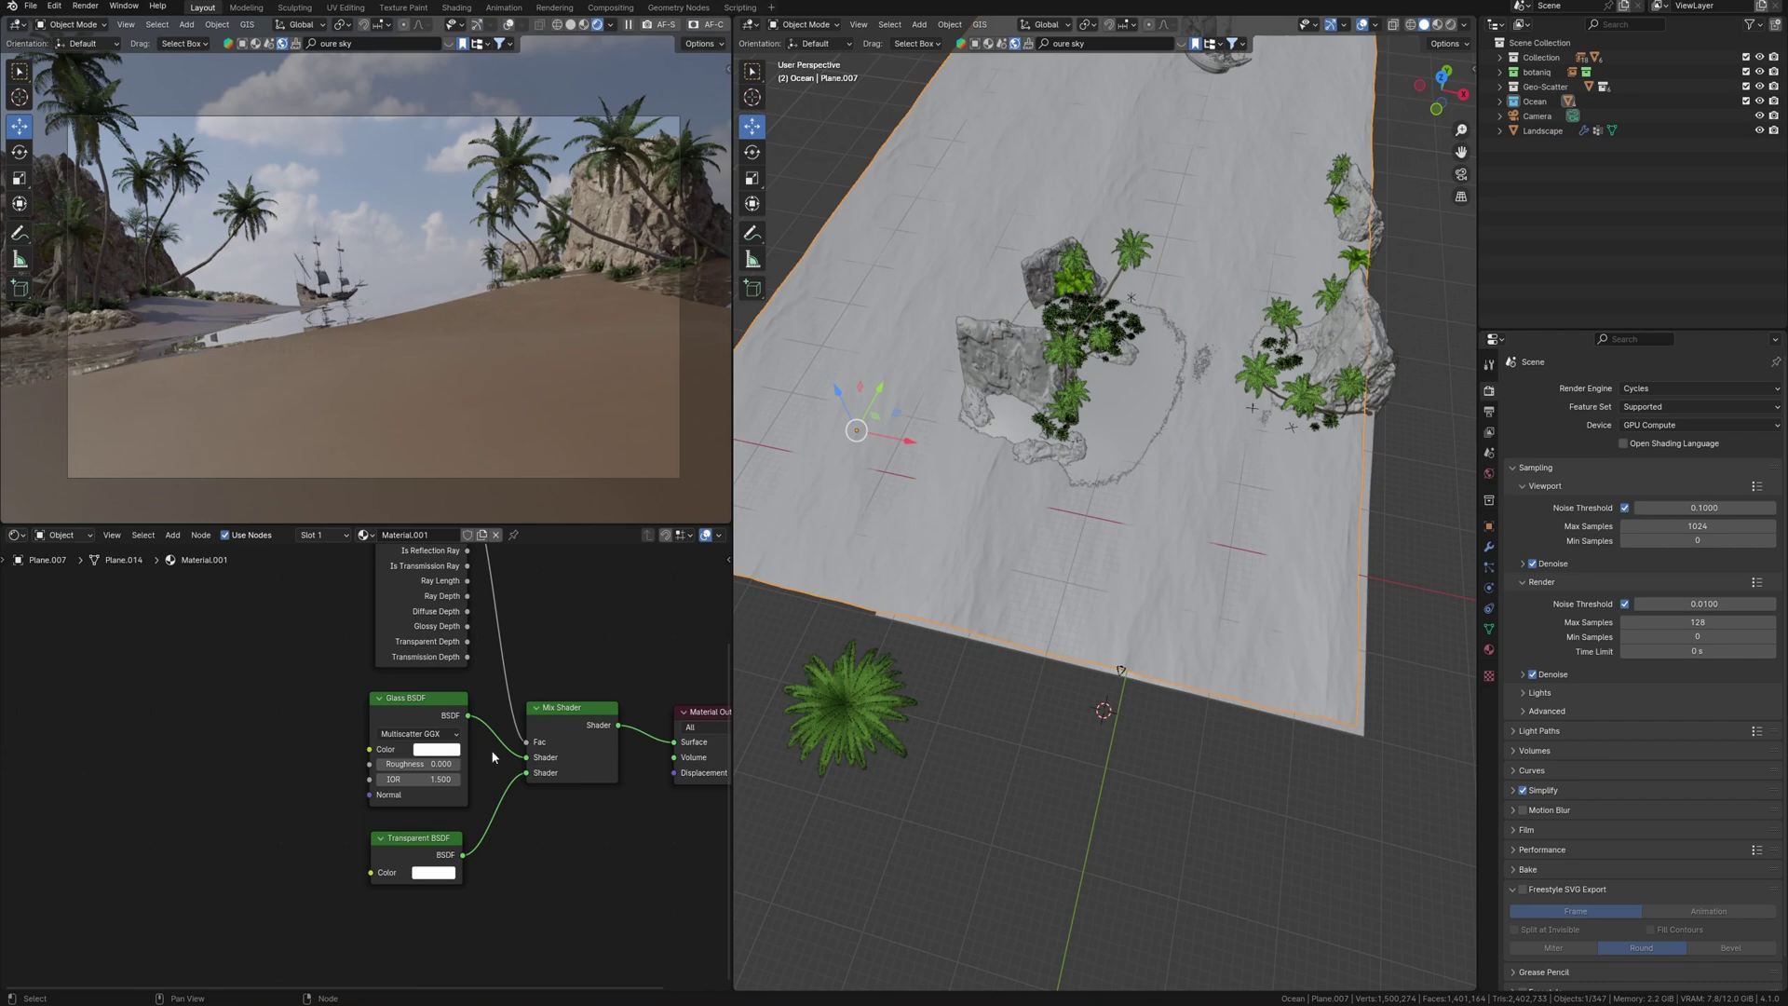
Step: Move the Glass BSDF clear of the other nodes and tint its color pale blue
middle_drag(517, 779, 496, 731)
scroll(454, 815, down, 2)
click(387, 735)
drag(455, 689, 493, 686)
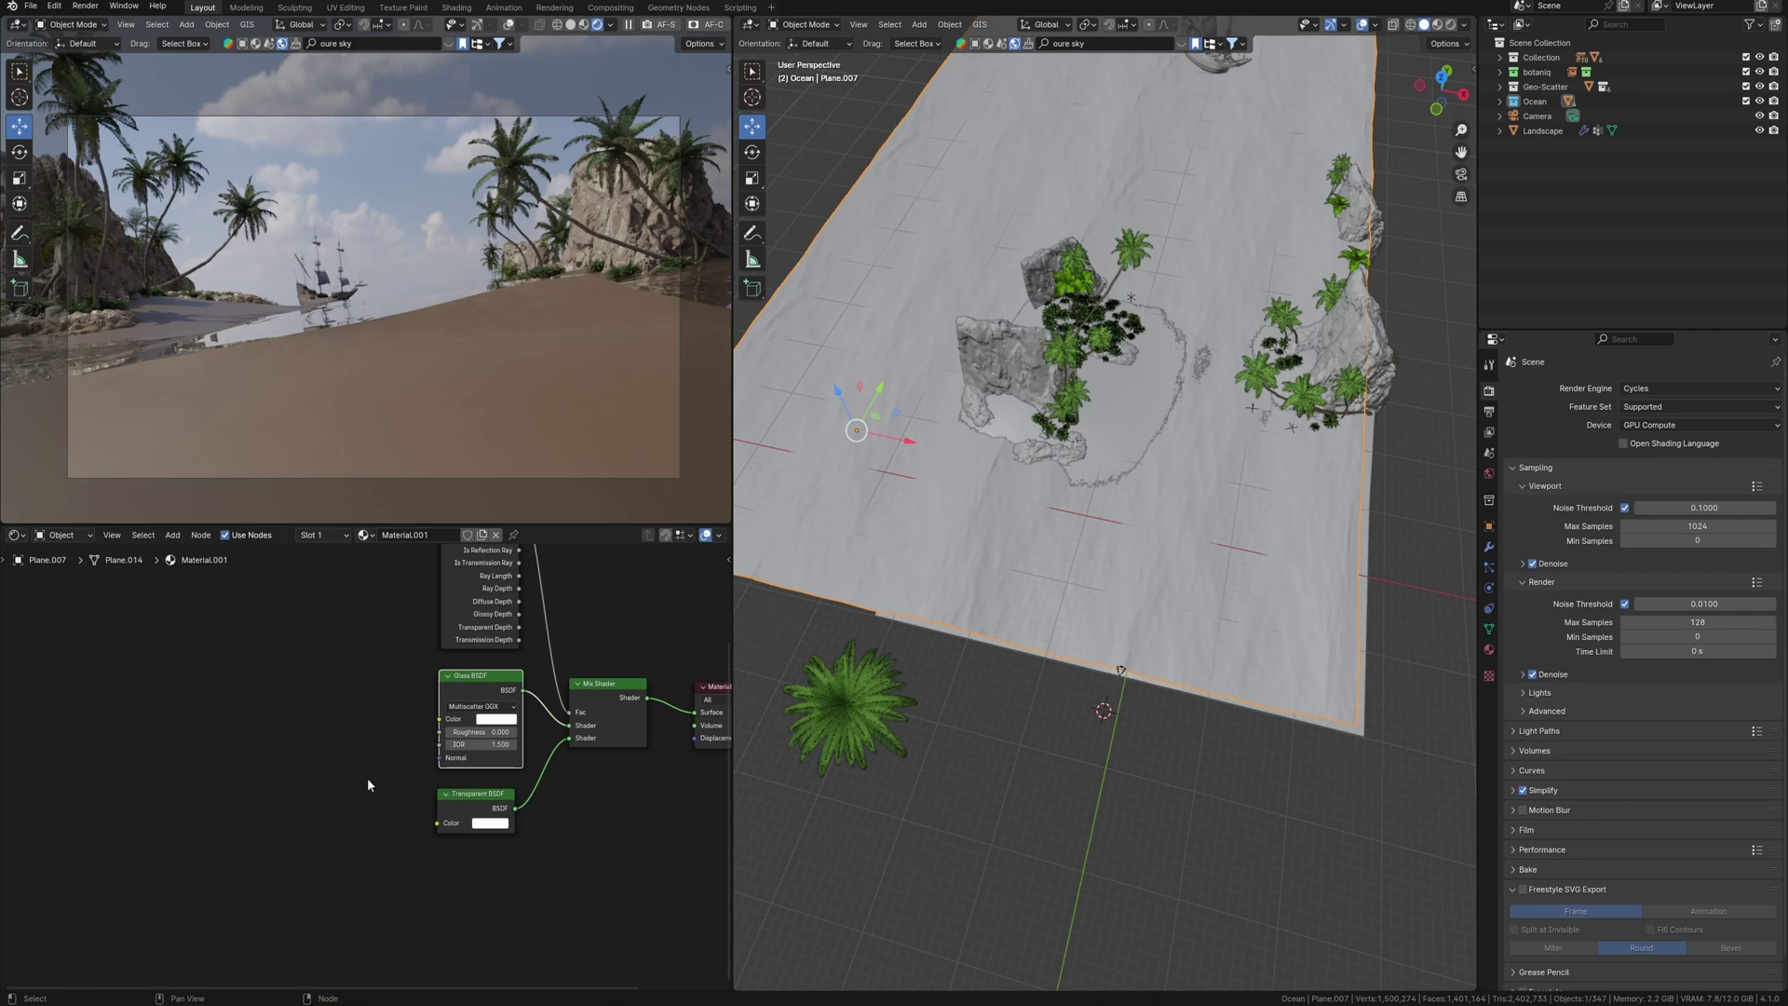
click(495, 718)
drag(532, 592, 535, 578)
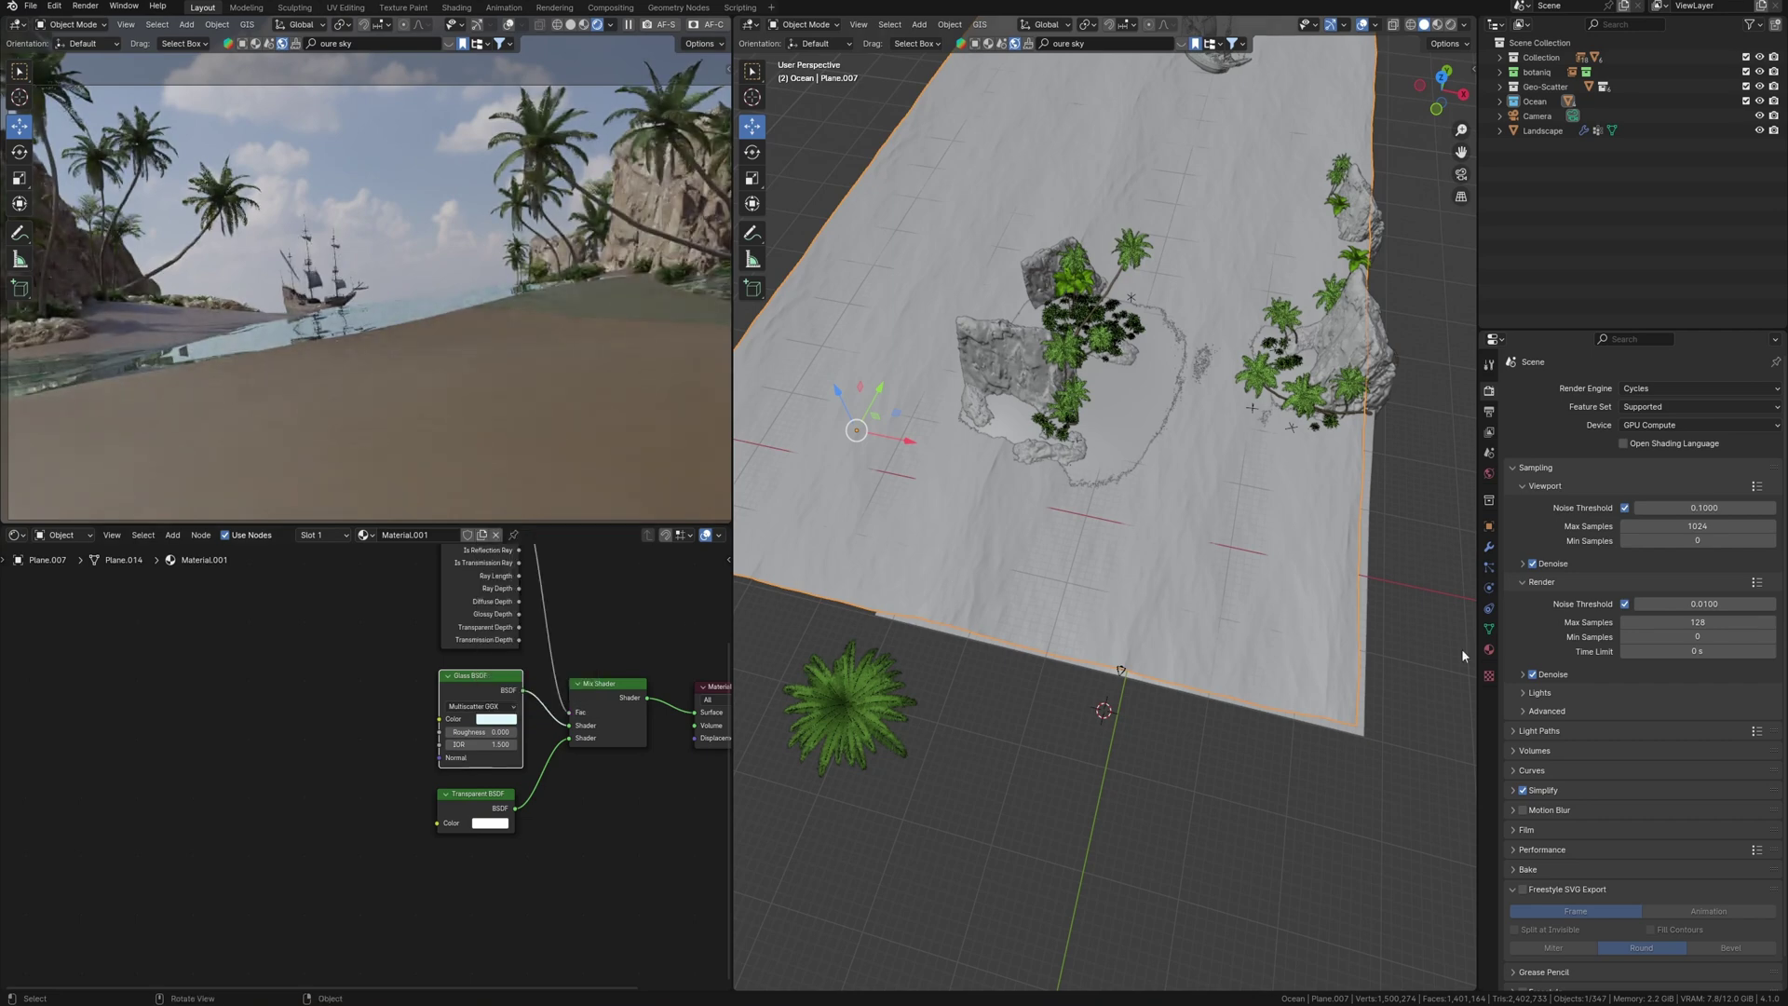
Step: Add a Noise Texture with Mapping and Texture Coordinate nodes to the water material
click(1488, 548)
key(shift+a)
text(noi)
key(Return)
click(373, 724)
key(ctrl+t)
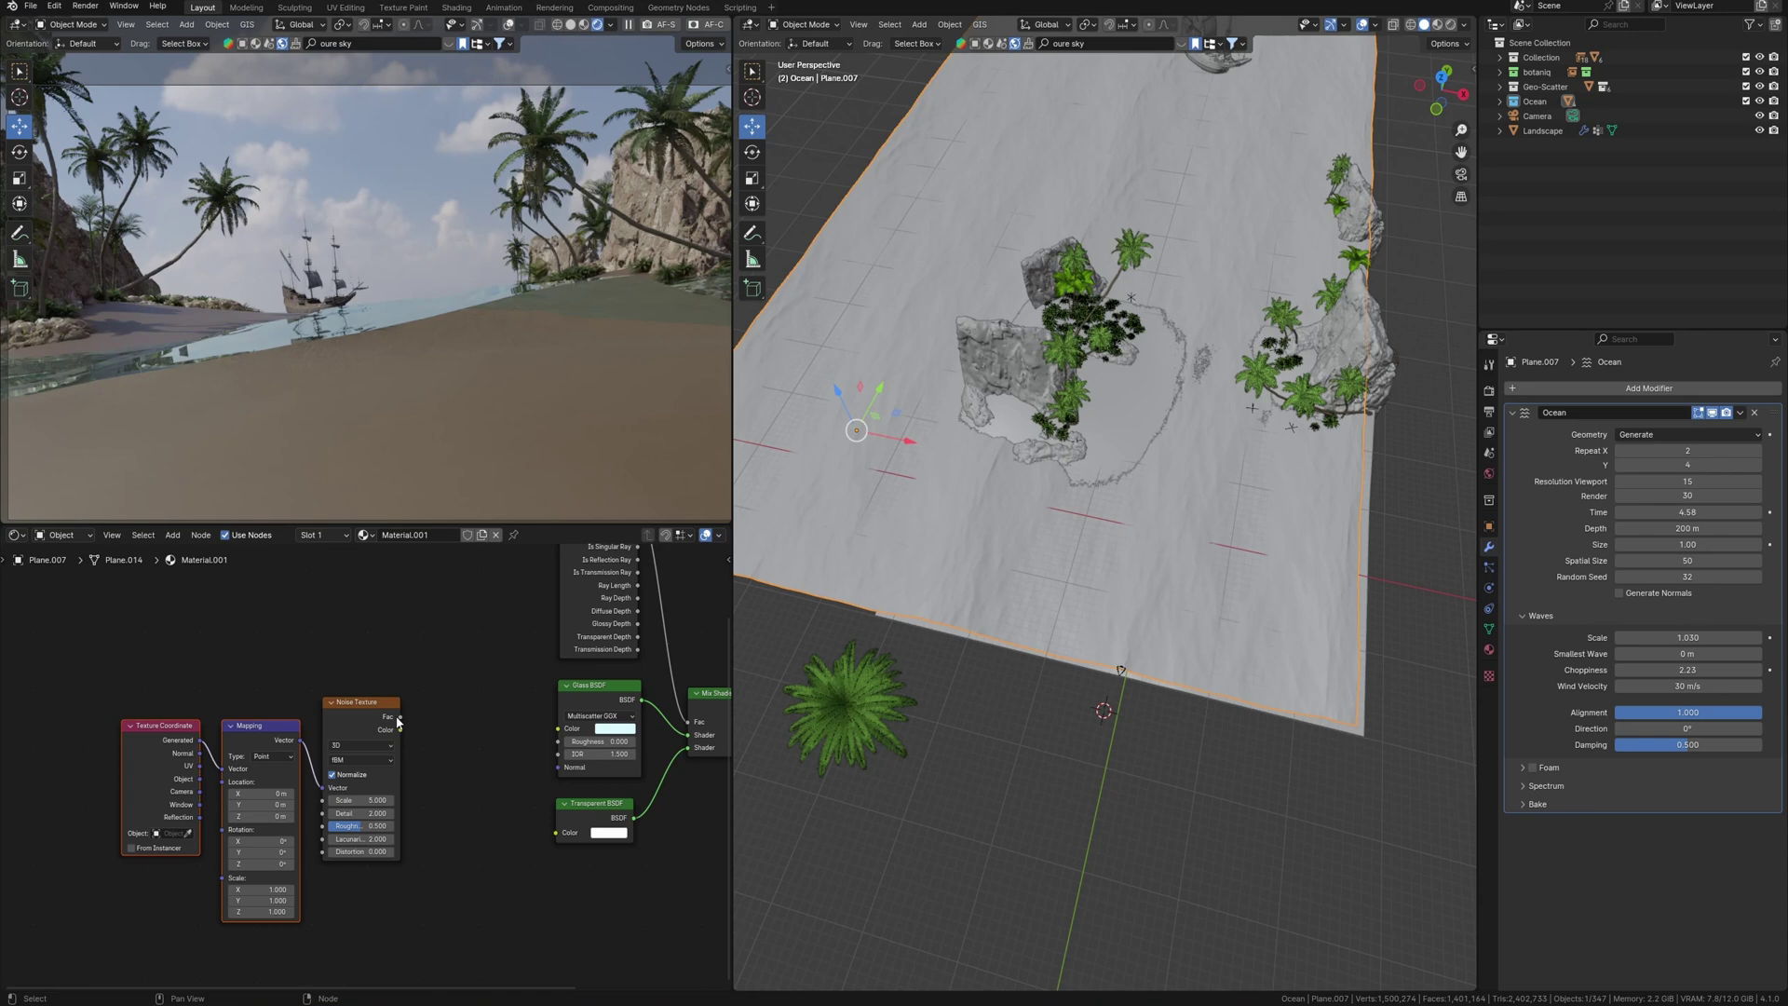
Step: Connect the noise factor to the Glass BSDF's normal through a Bump node
drag(400, 716, 557, 768)
key(shift+a)
text(bump)
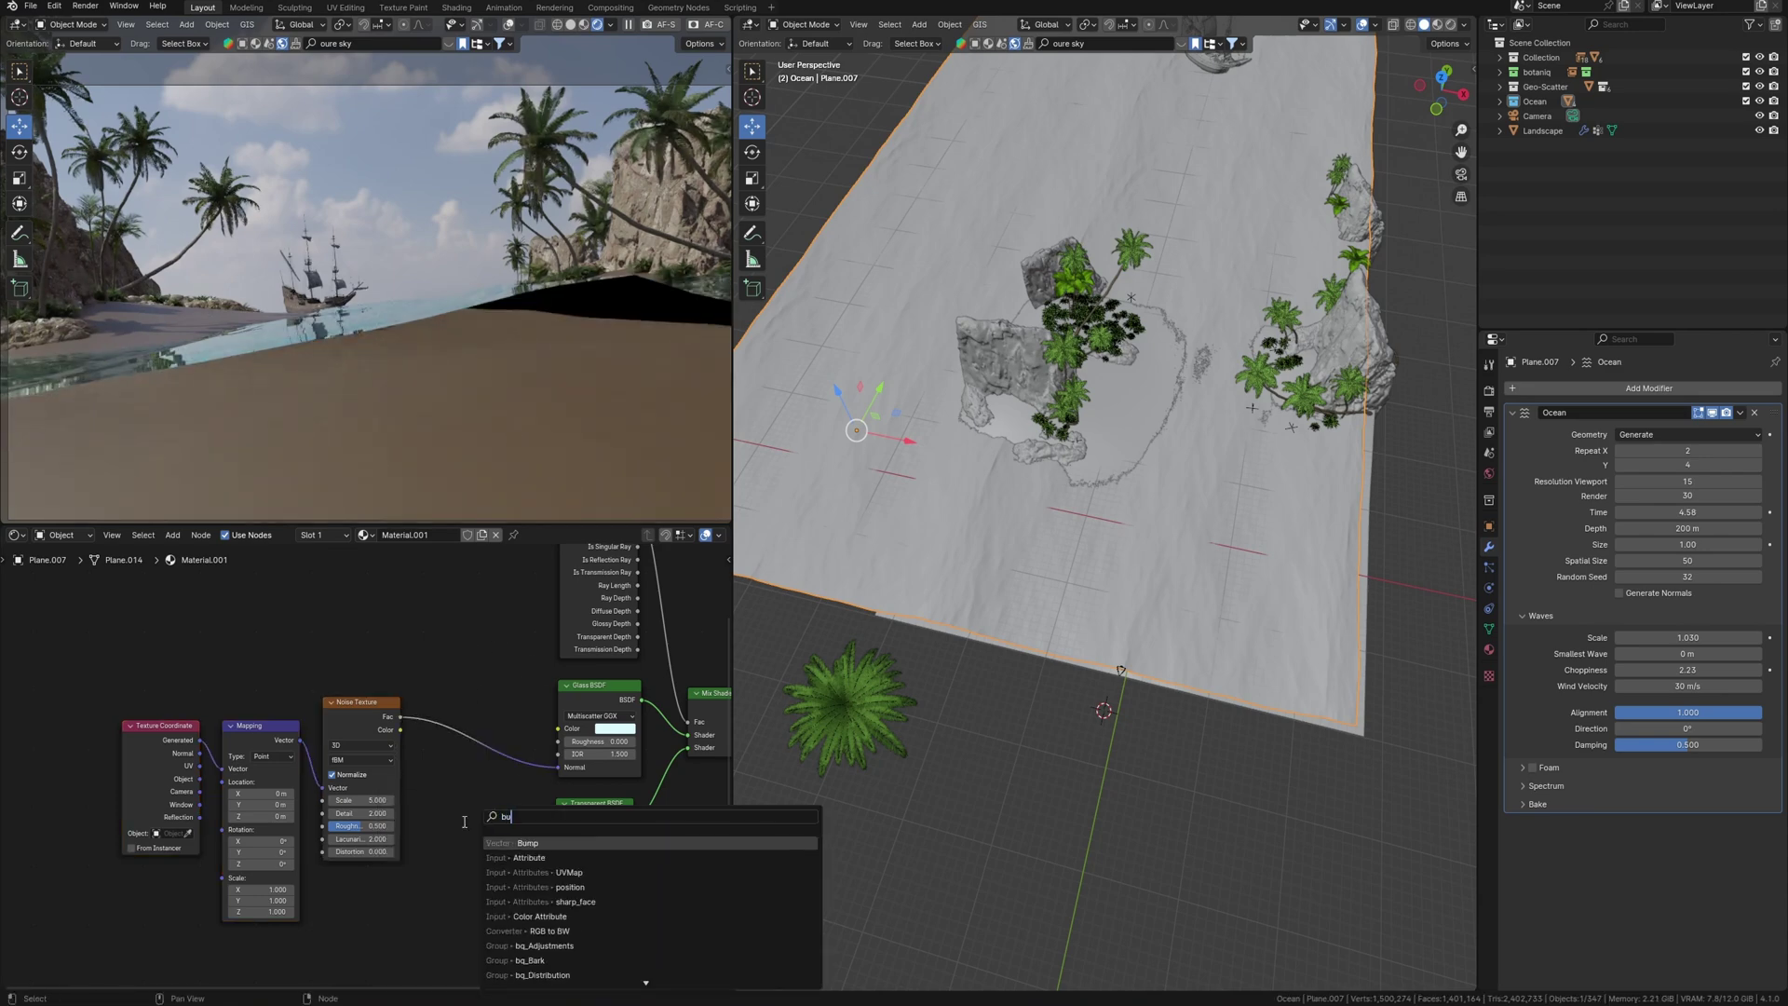
key(Return)
click(472, 711)
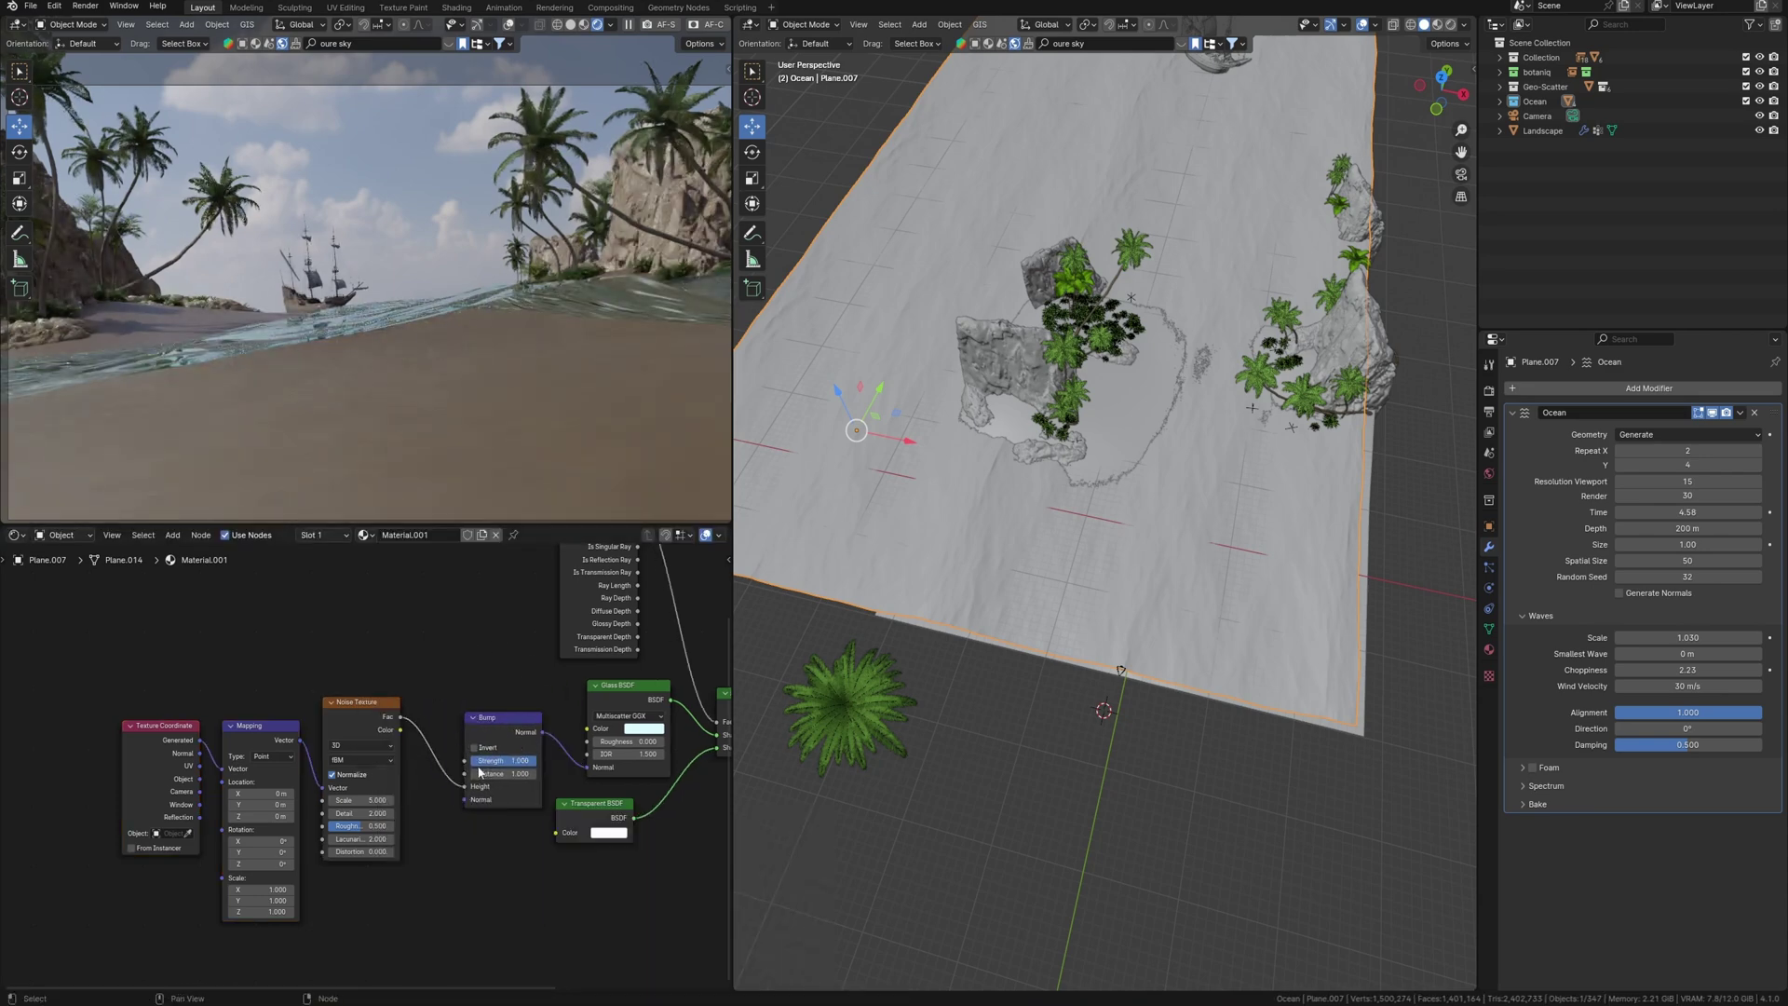
Step: Raise the noise texture's scale to about 7.5 and set the bump strength to 0.2
drag(363, 800, 382, 800)
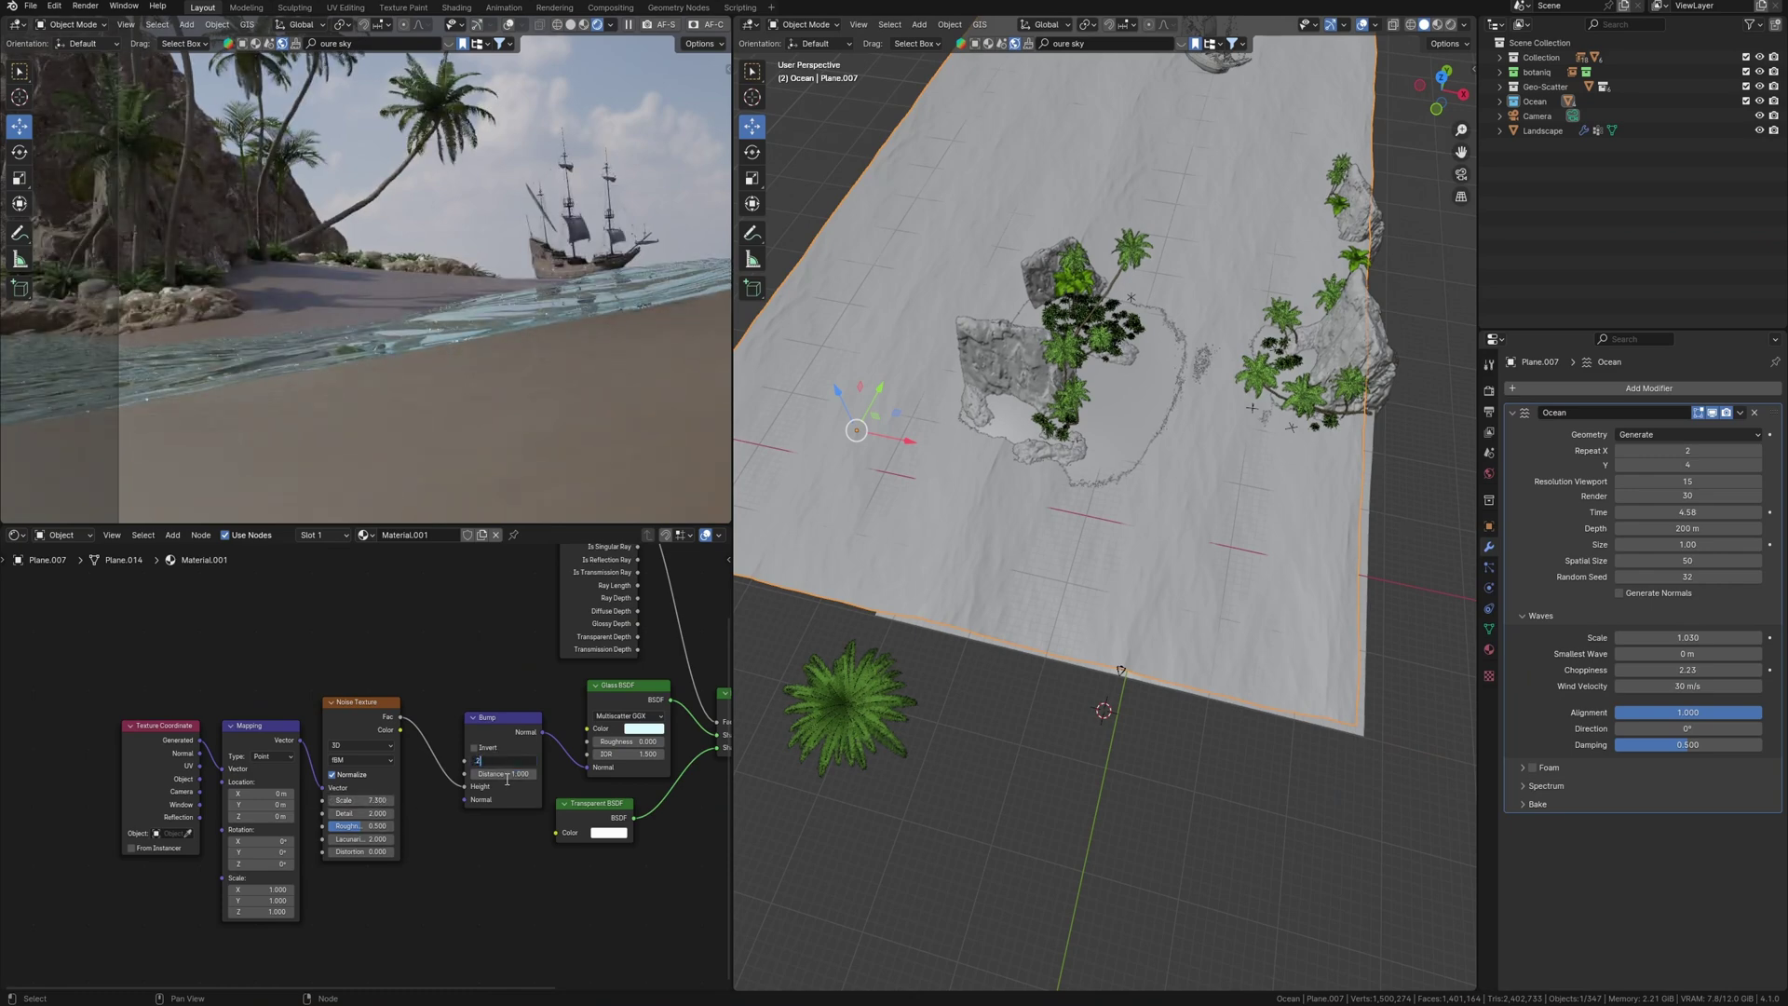
key(Return)
Step: Fine-tune the pale tint of the water shader's color while checking the waterline in the rendered camera view
middle_drag(575, 718, 357, 752)
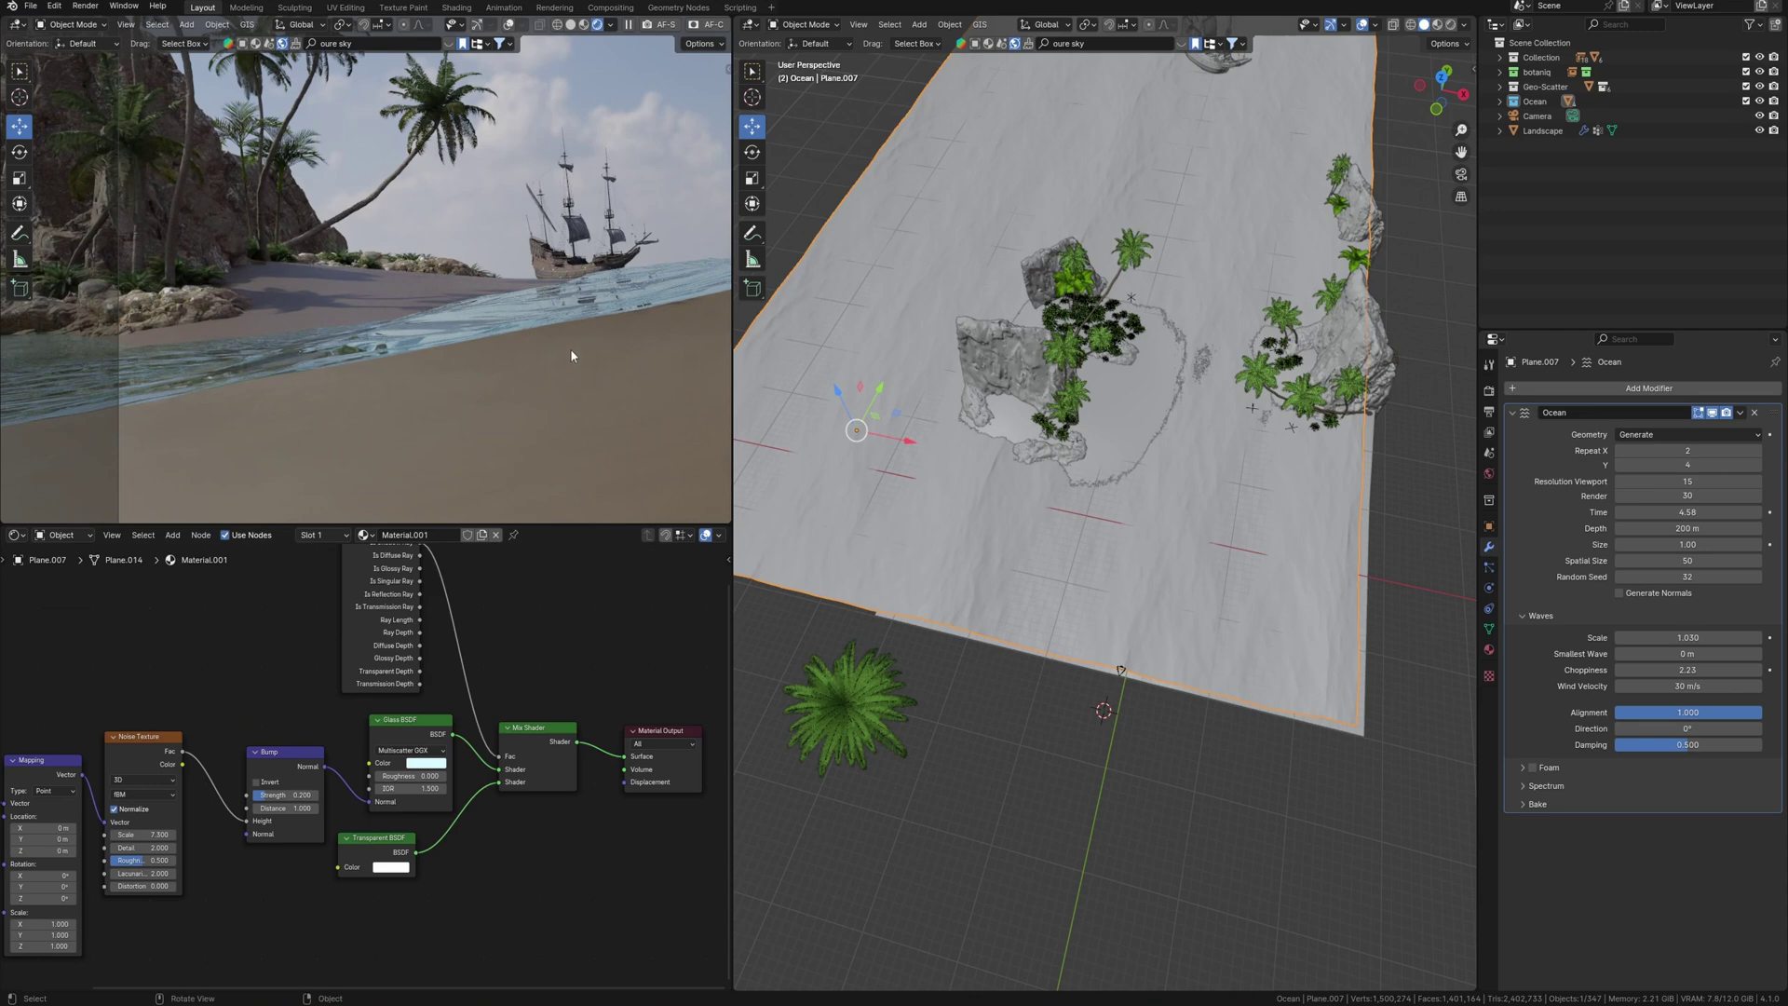
ctrl+middle_drag(570, 318, 527, 451)
middle_drag(373, 567, 339, 593)
drag(339, 593, 367, 598)
drag(377, 745, 374, 743)
drag(359, 579, 357, 590)
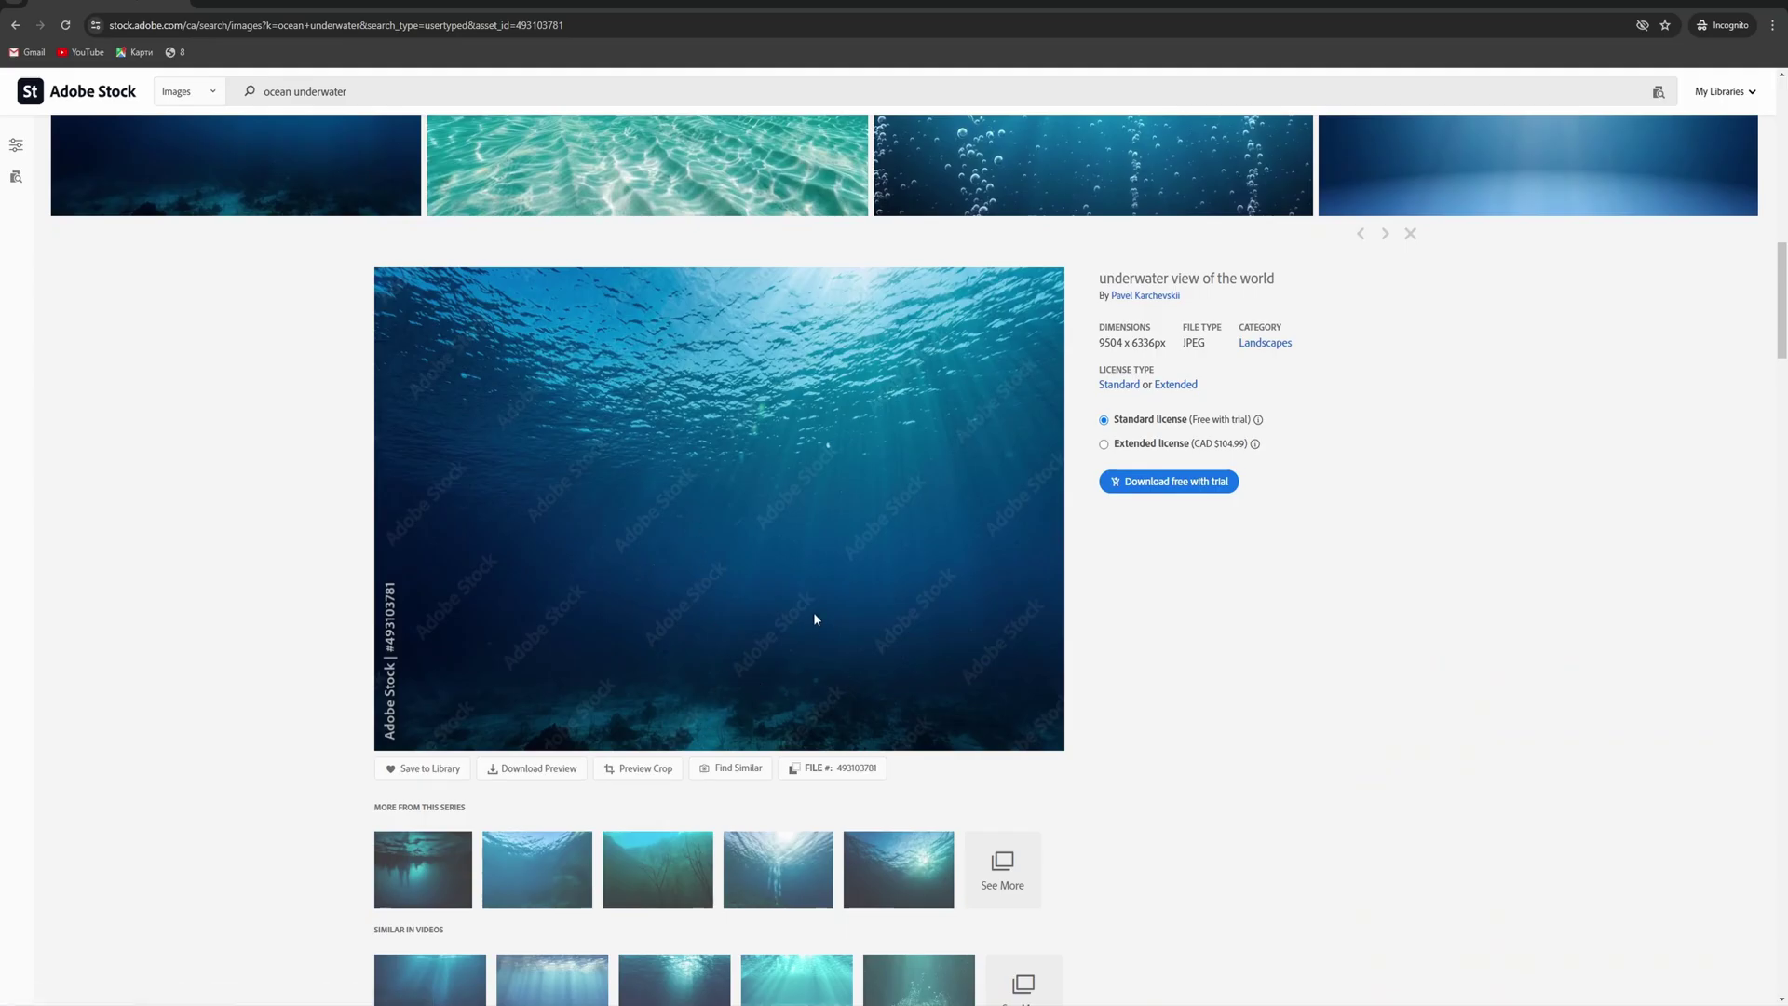
Step: Switch to Adobe Stock in the browser and examine the "ocean underwater" reference images
scroll(813, 618, down, 1)
scroll(806, 499, up, 3)
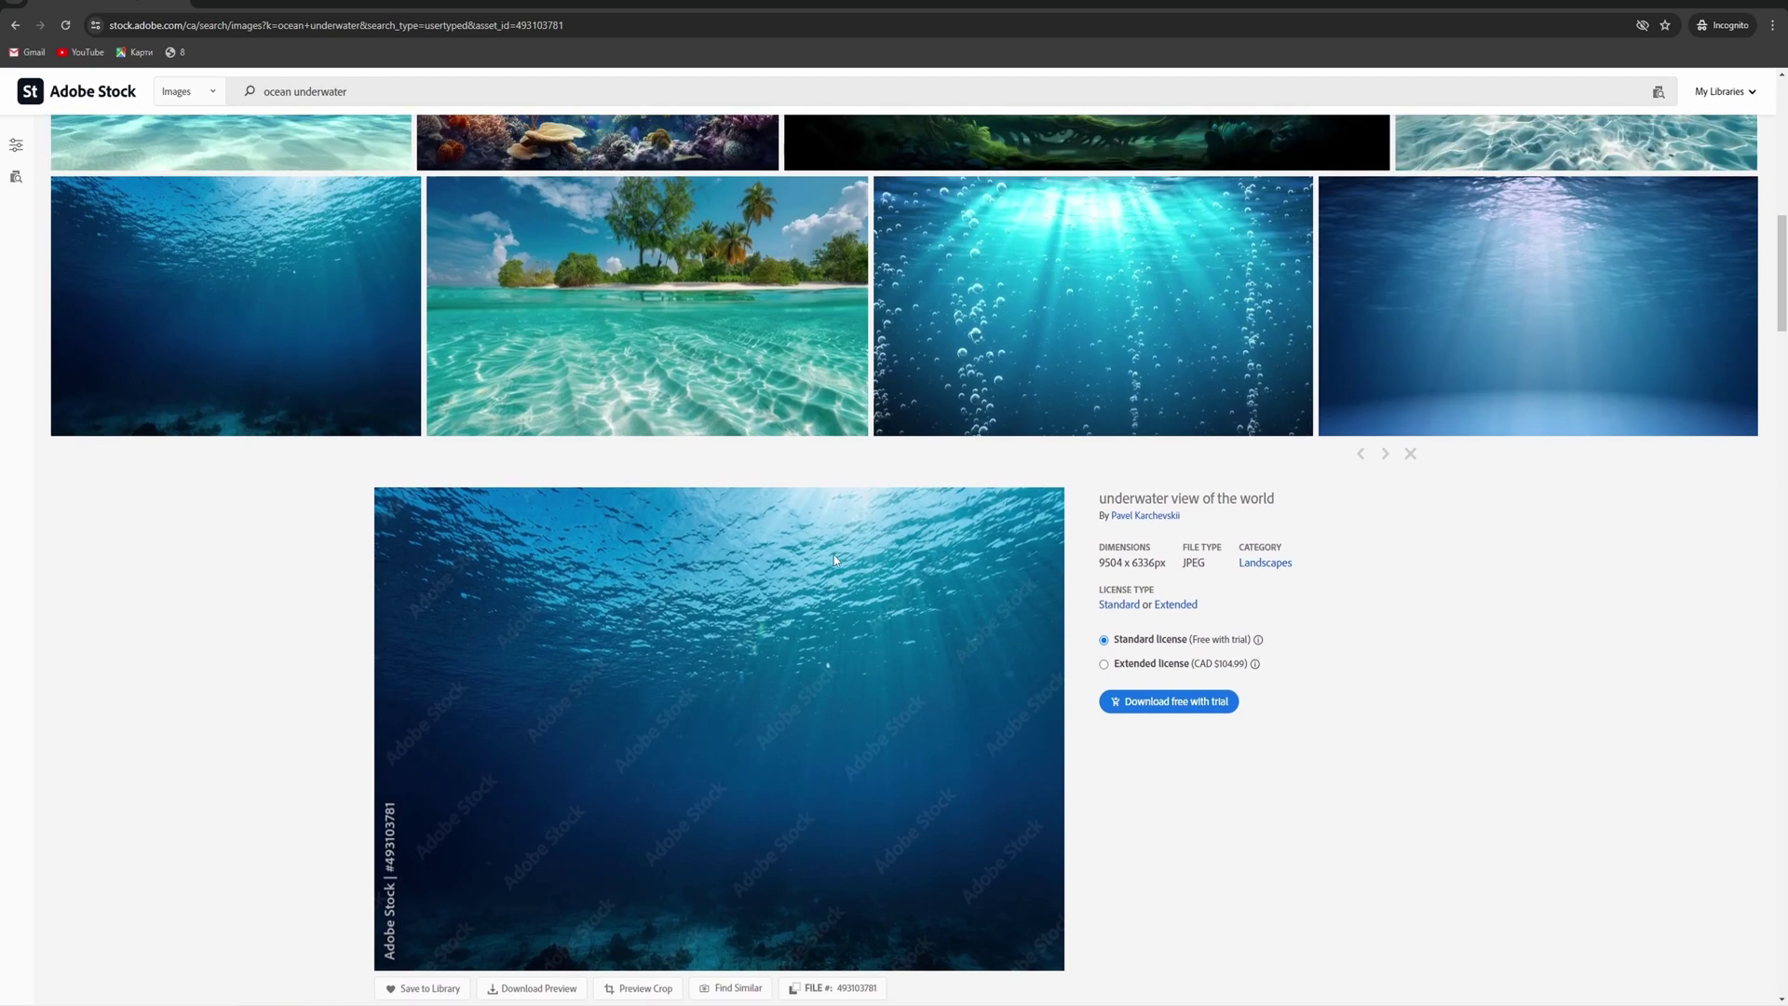
scroll(1222, 628, down, 8)
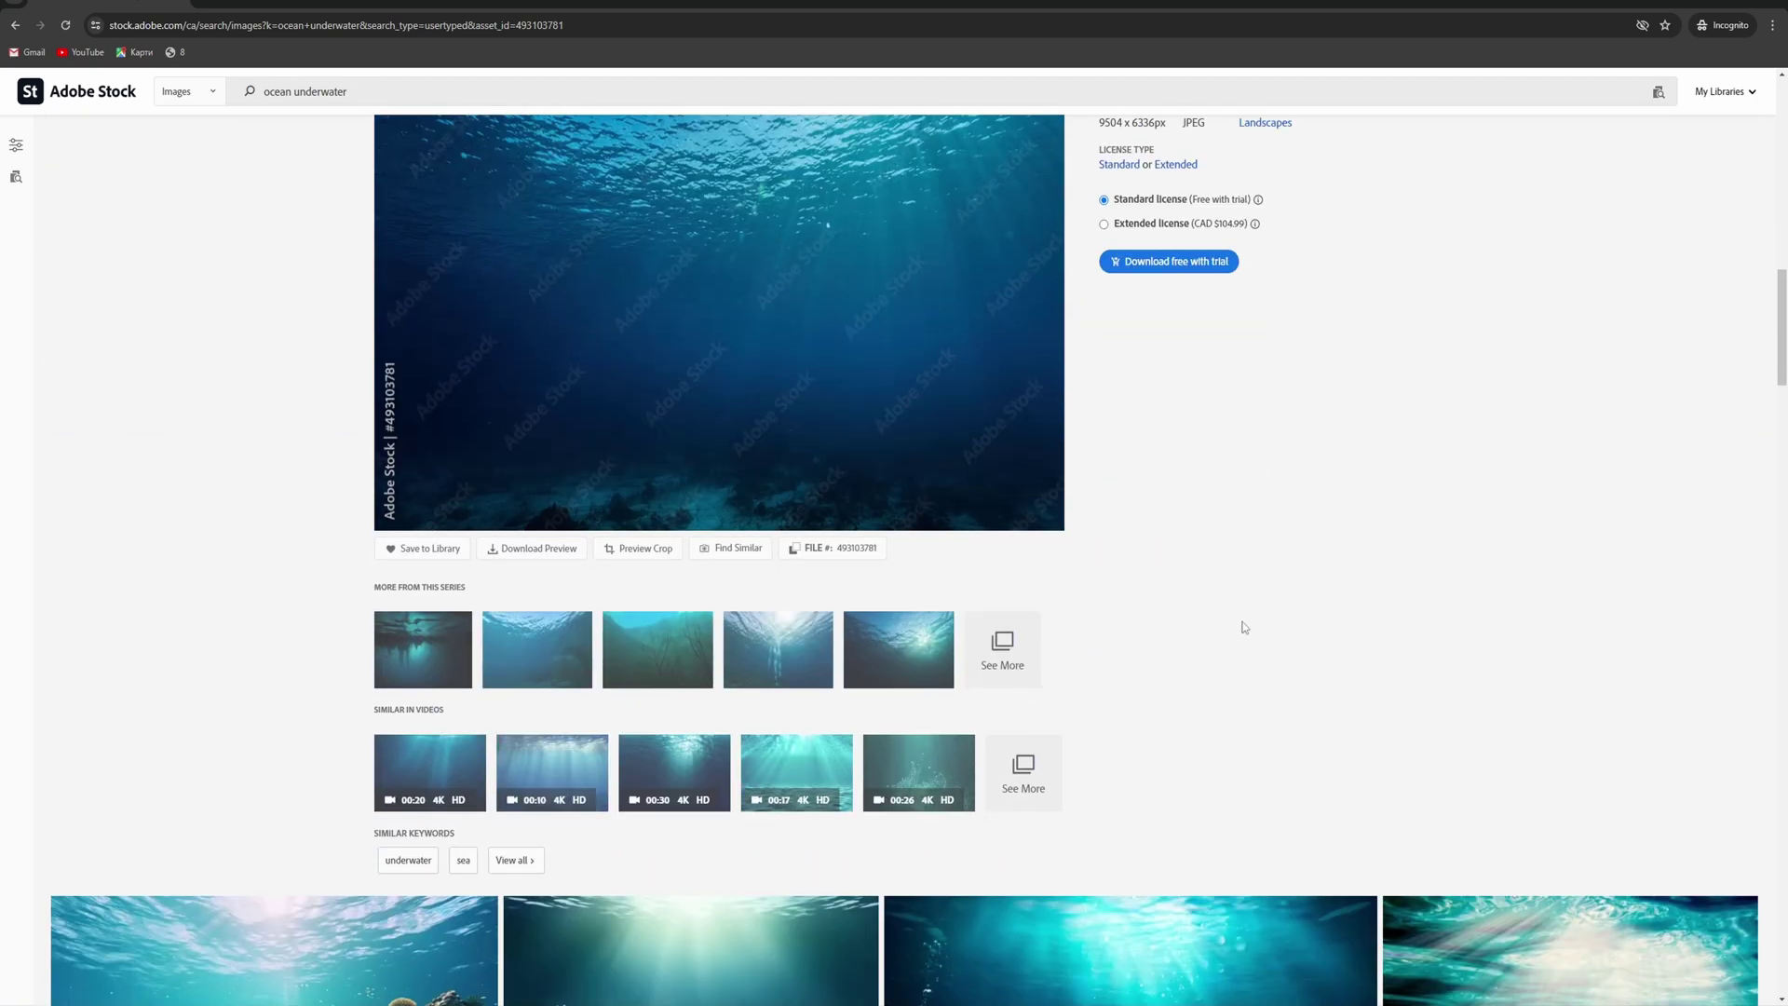
scroll(1369, 720, down, 5)
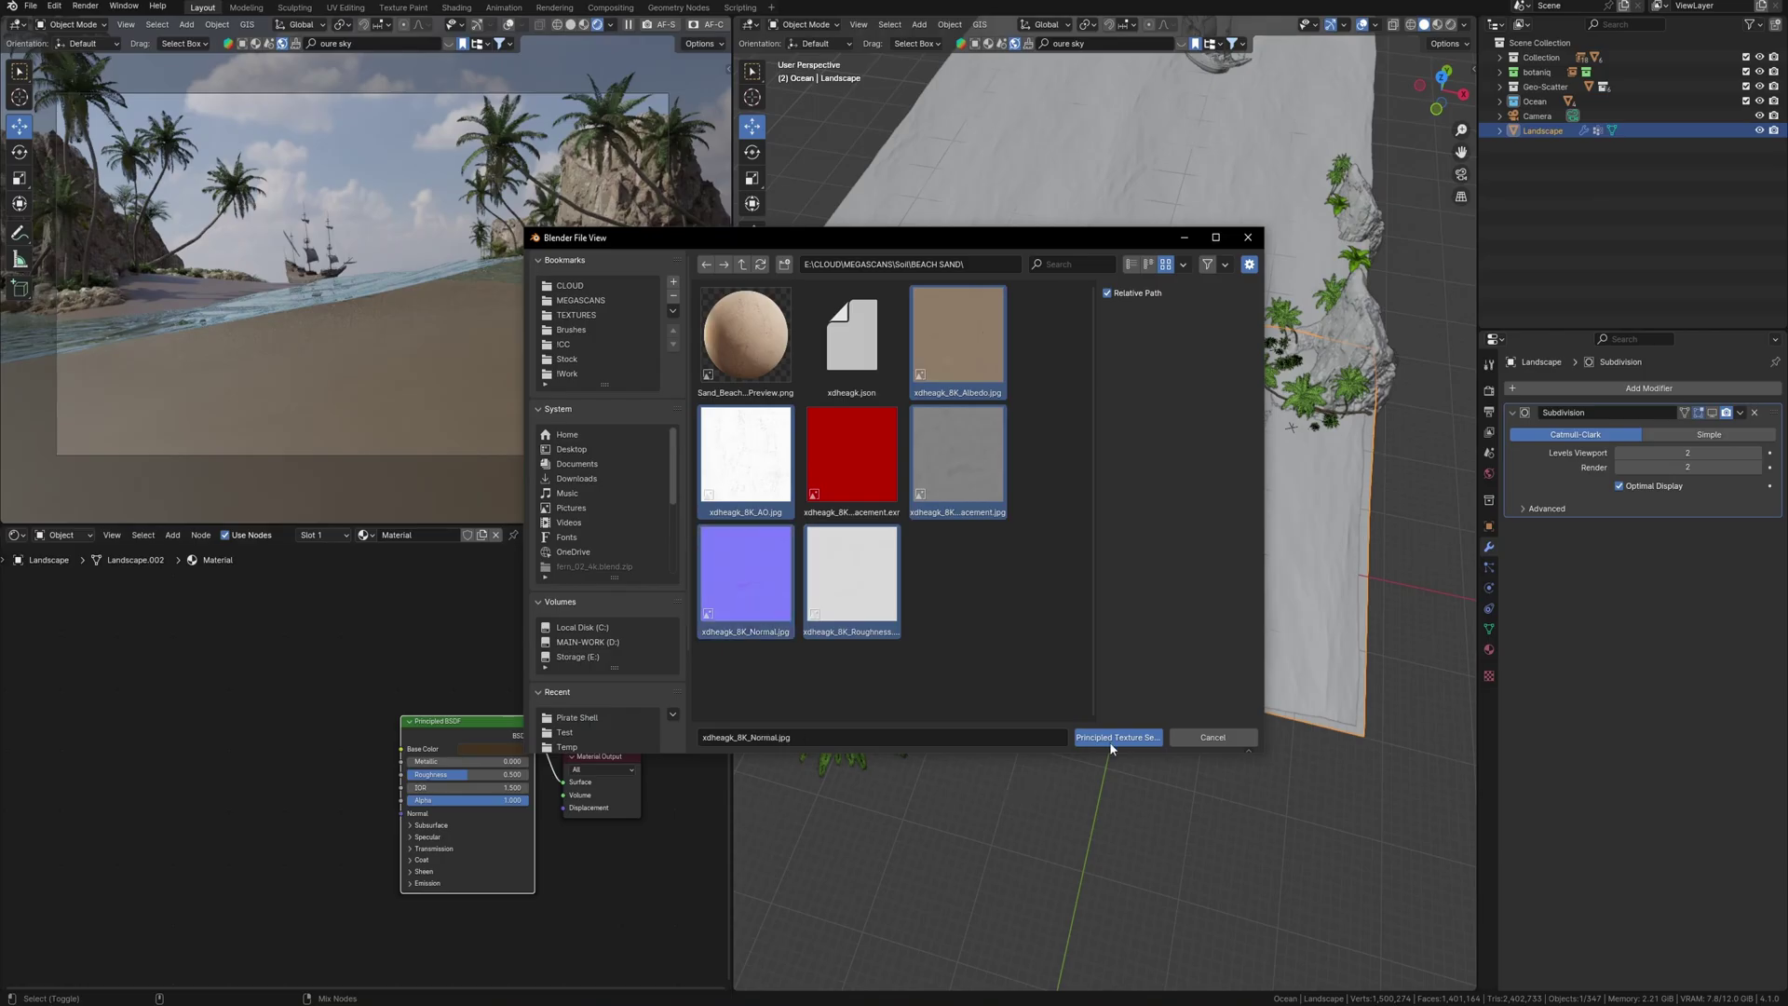
Step: Load the beach sand albedo, AO, displacement, normal and roughness maps into the Landscape material and set the mapping scale to 5
click(1109, 741)
middle_drag(205, 890, 670, 769)
drag(342, 762, 344, 785)
text(5)
key(Return)
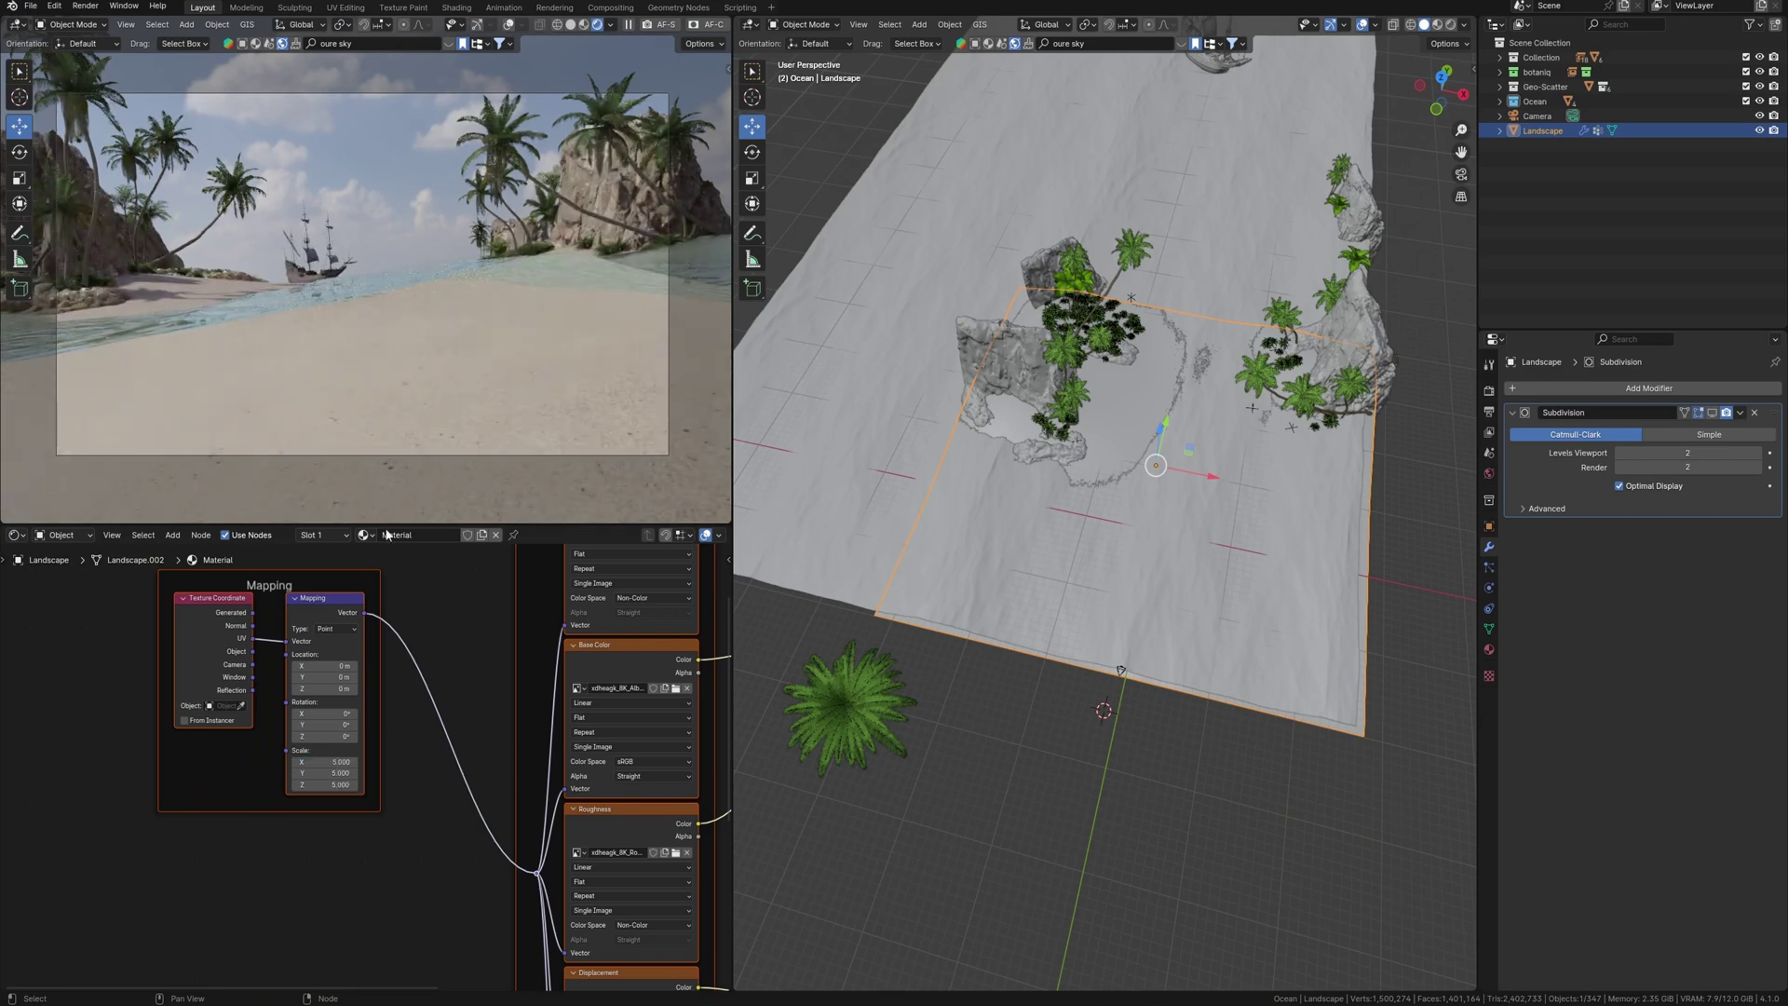
ctrl+middle_drag(348, 482, 460, 427)
shift+middle_drag(186, 363, 403, 431)
shift+middle_drag(345, 354, 419, 401)
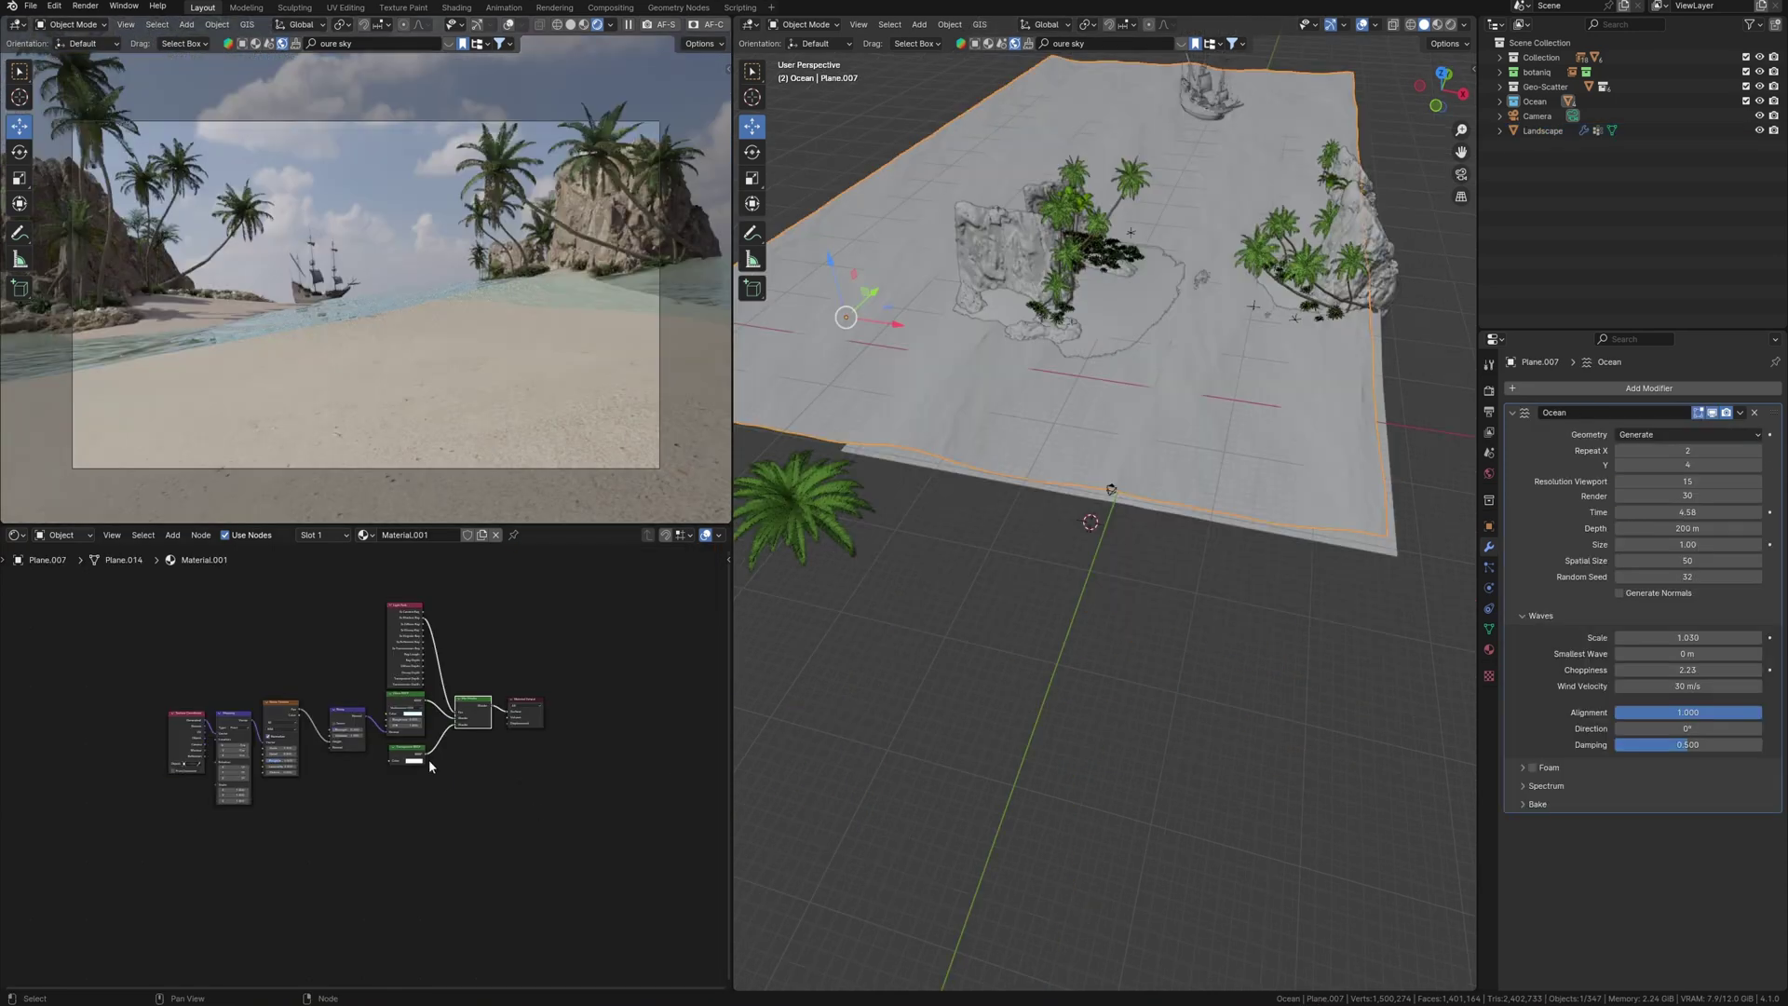
scroll(428, 758, up, 2)
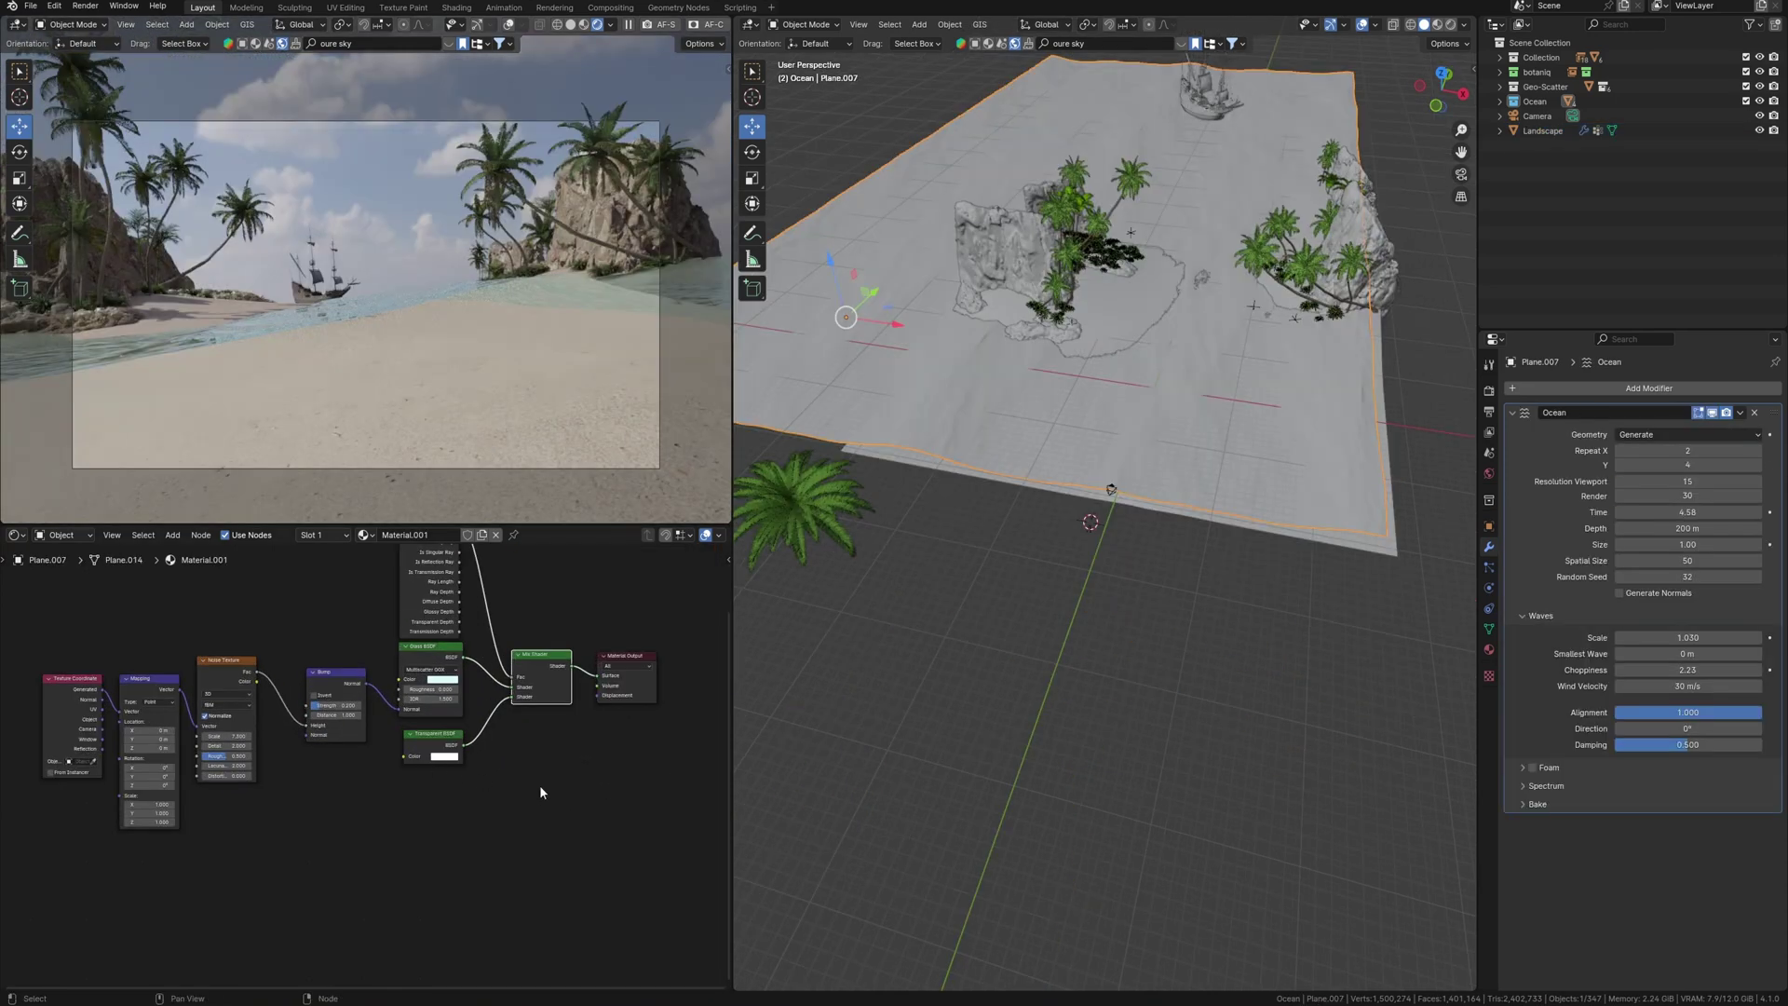
Step: Add a Principled Volume node to the water material and connect it to the Material Output's Volume input
key(shift+a)
text(pri)
click(506, 845)
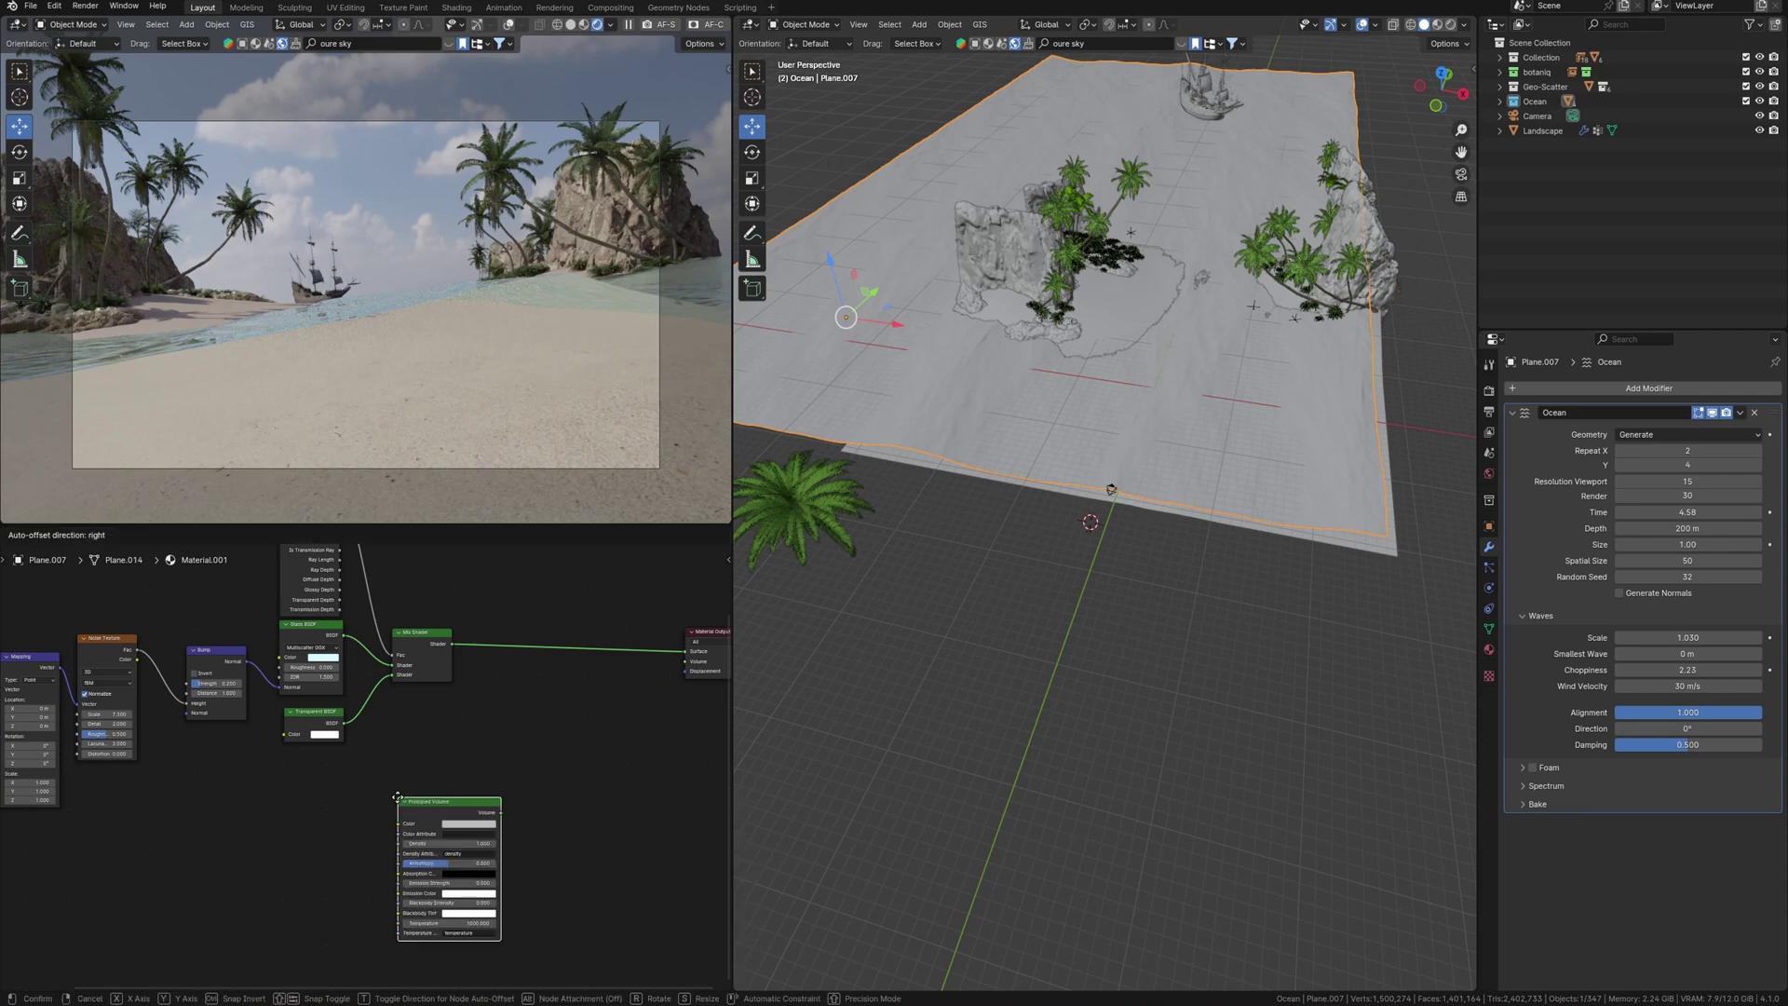
click(547, 814)
drag(499, 785, 444, 832)
Step: Add a Volume Absorption node above the Principled Volume node
click(505, 752)
key(shift+a)
click(505, 754)
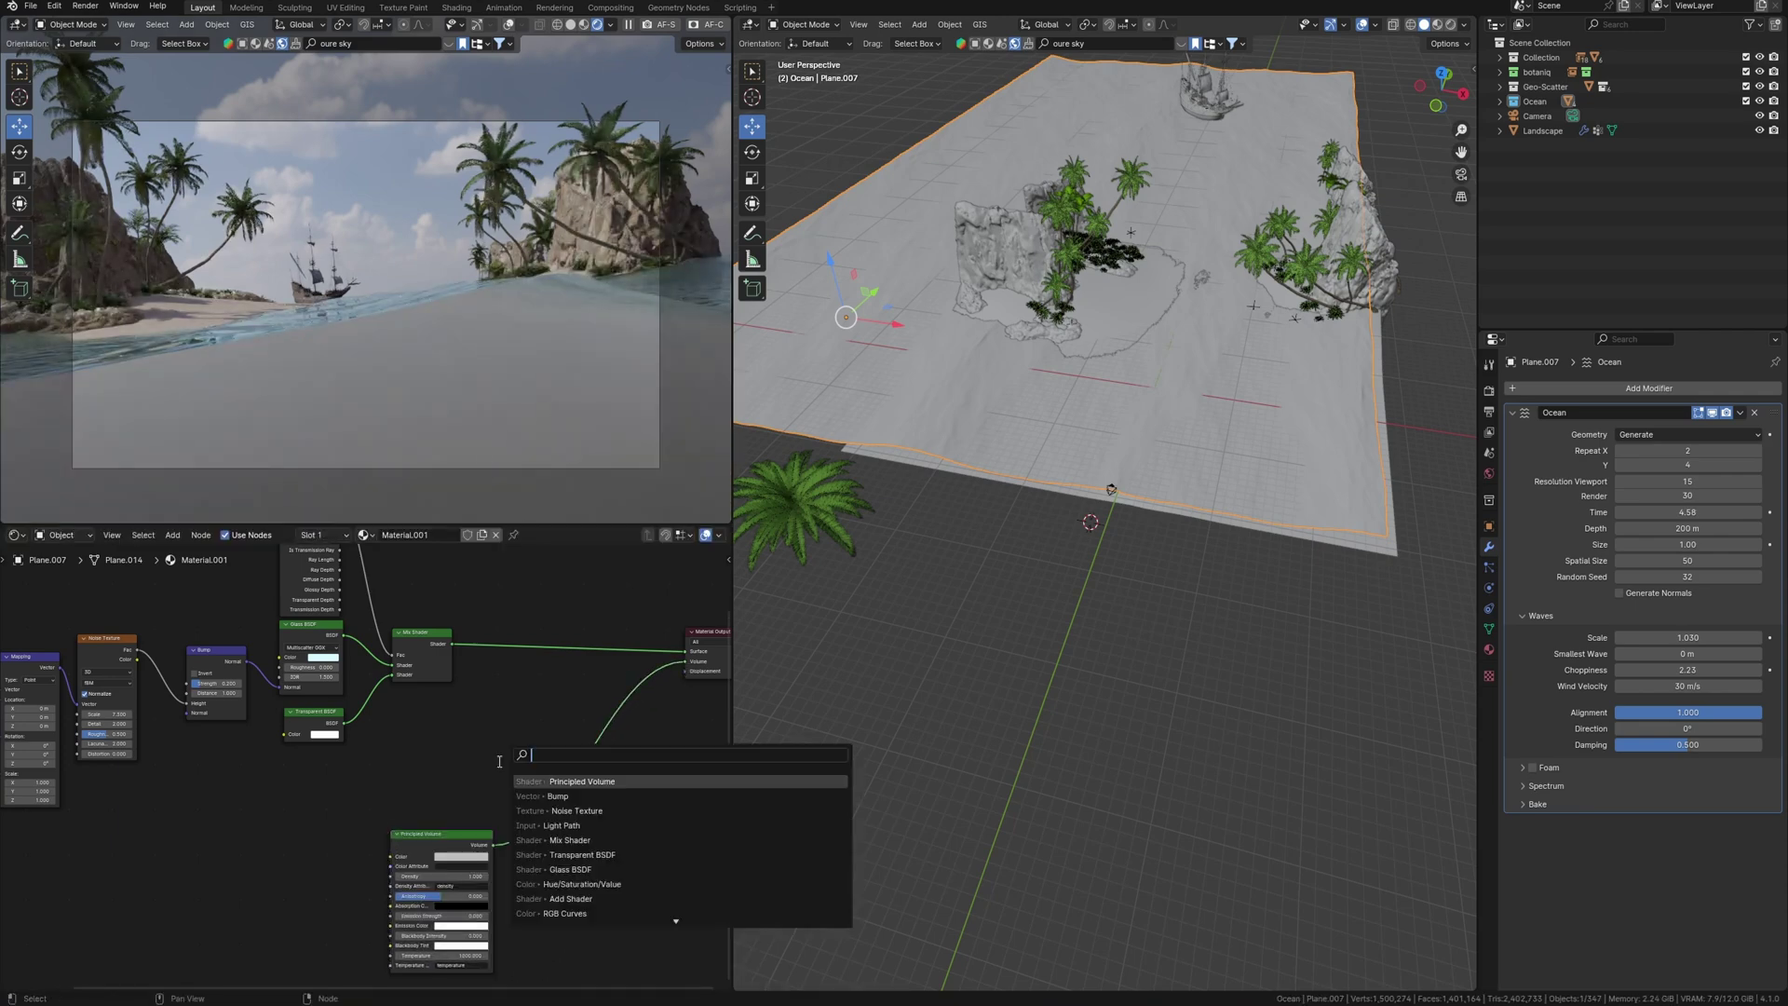
text(vol)
click(544, 811)
click(435, 747)
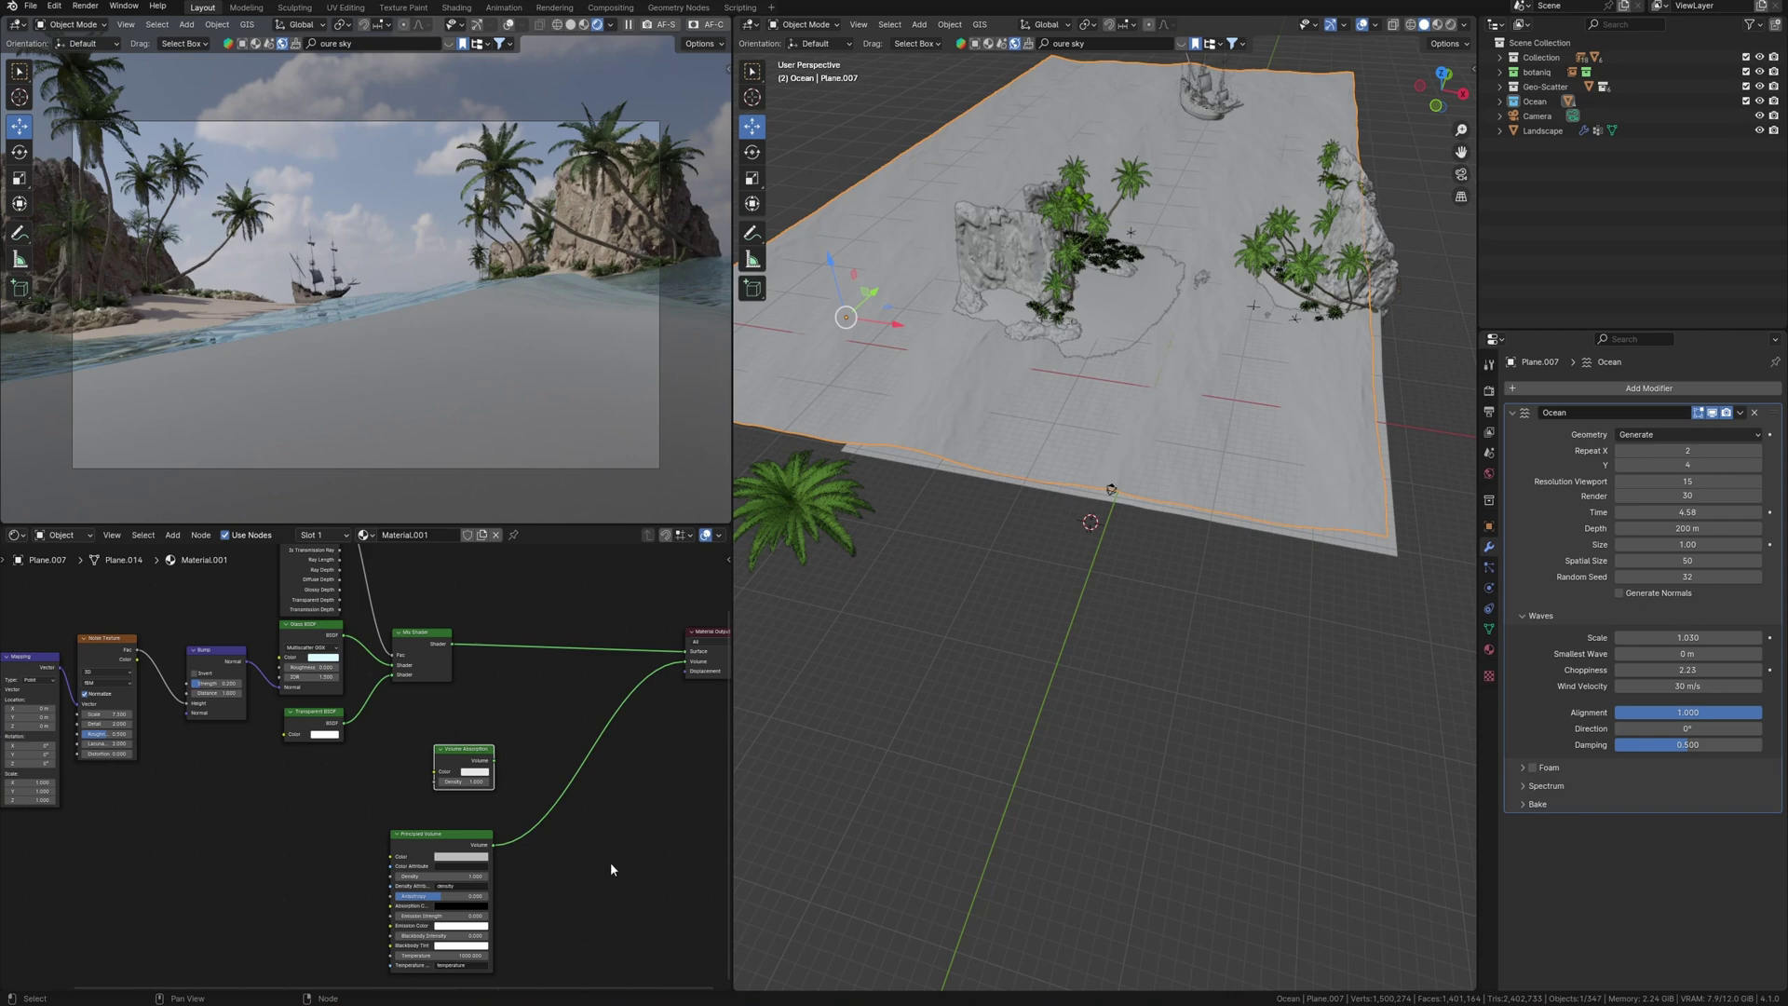
Step: Combine the Volume Absorption and Principled Volume through an Add Shader feeding the Material Output's Volume input
key(shift+a)
text(ad)
key(Return)
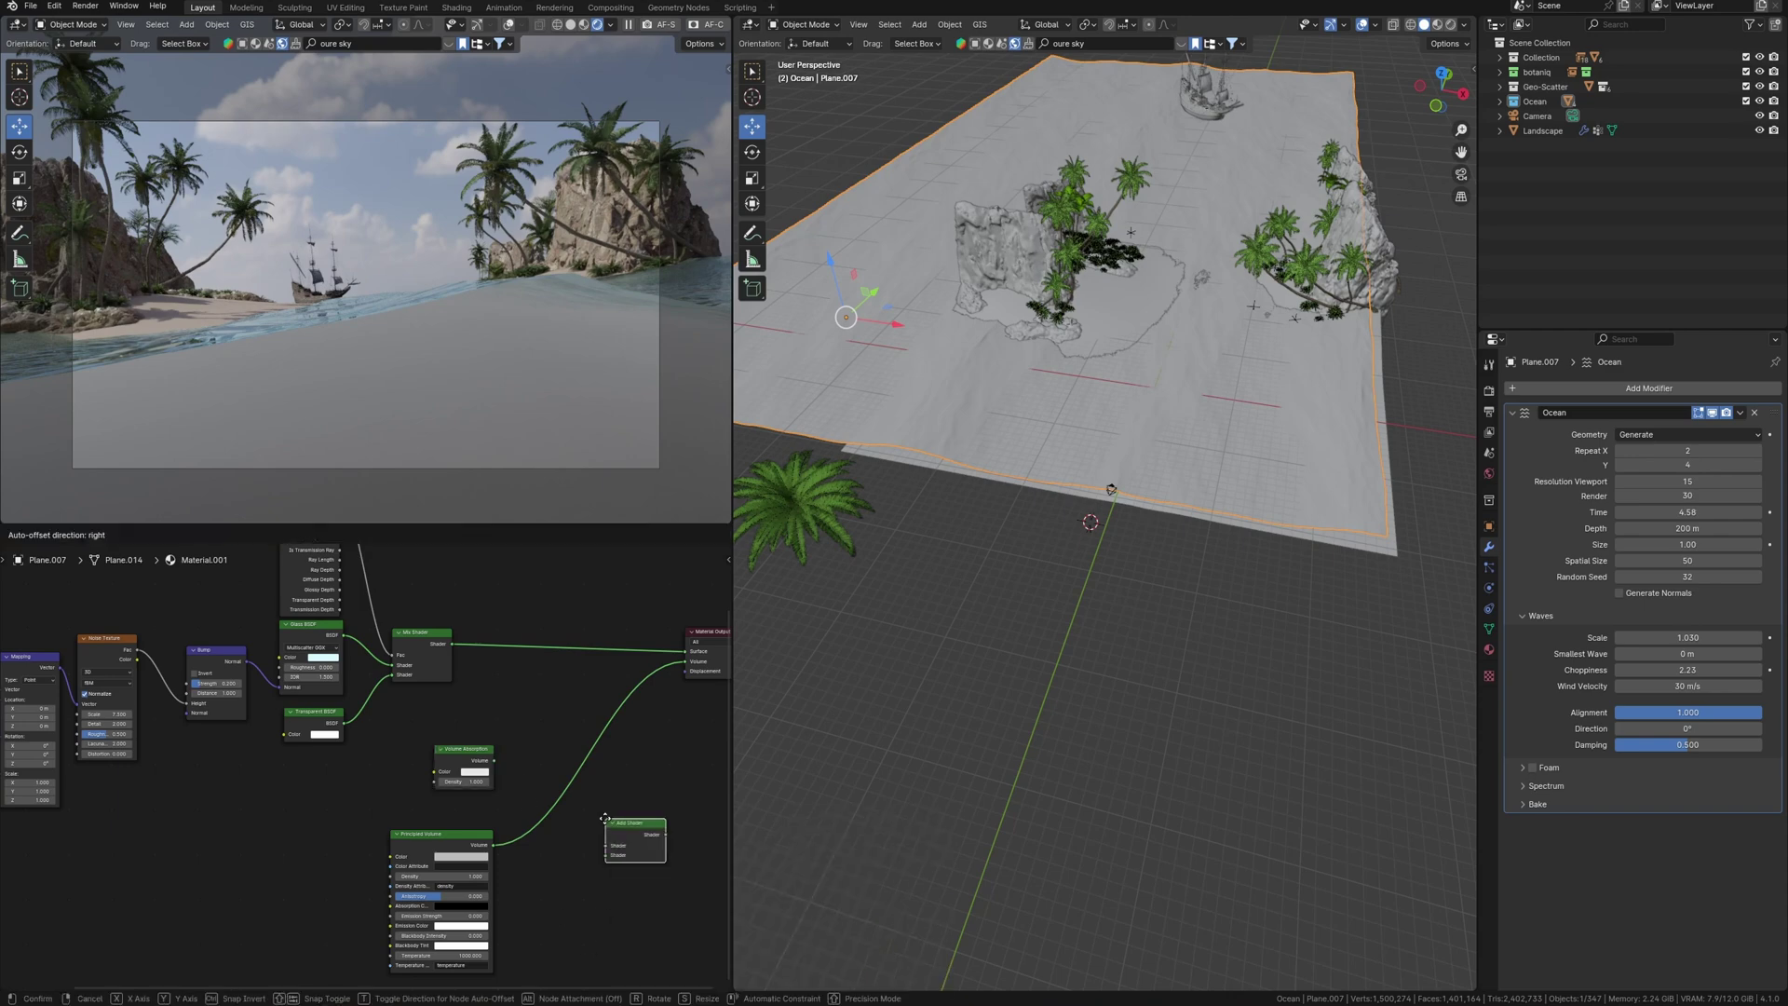
click(589, 791)
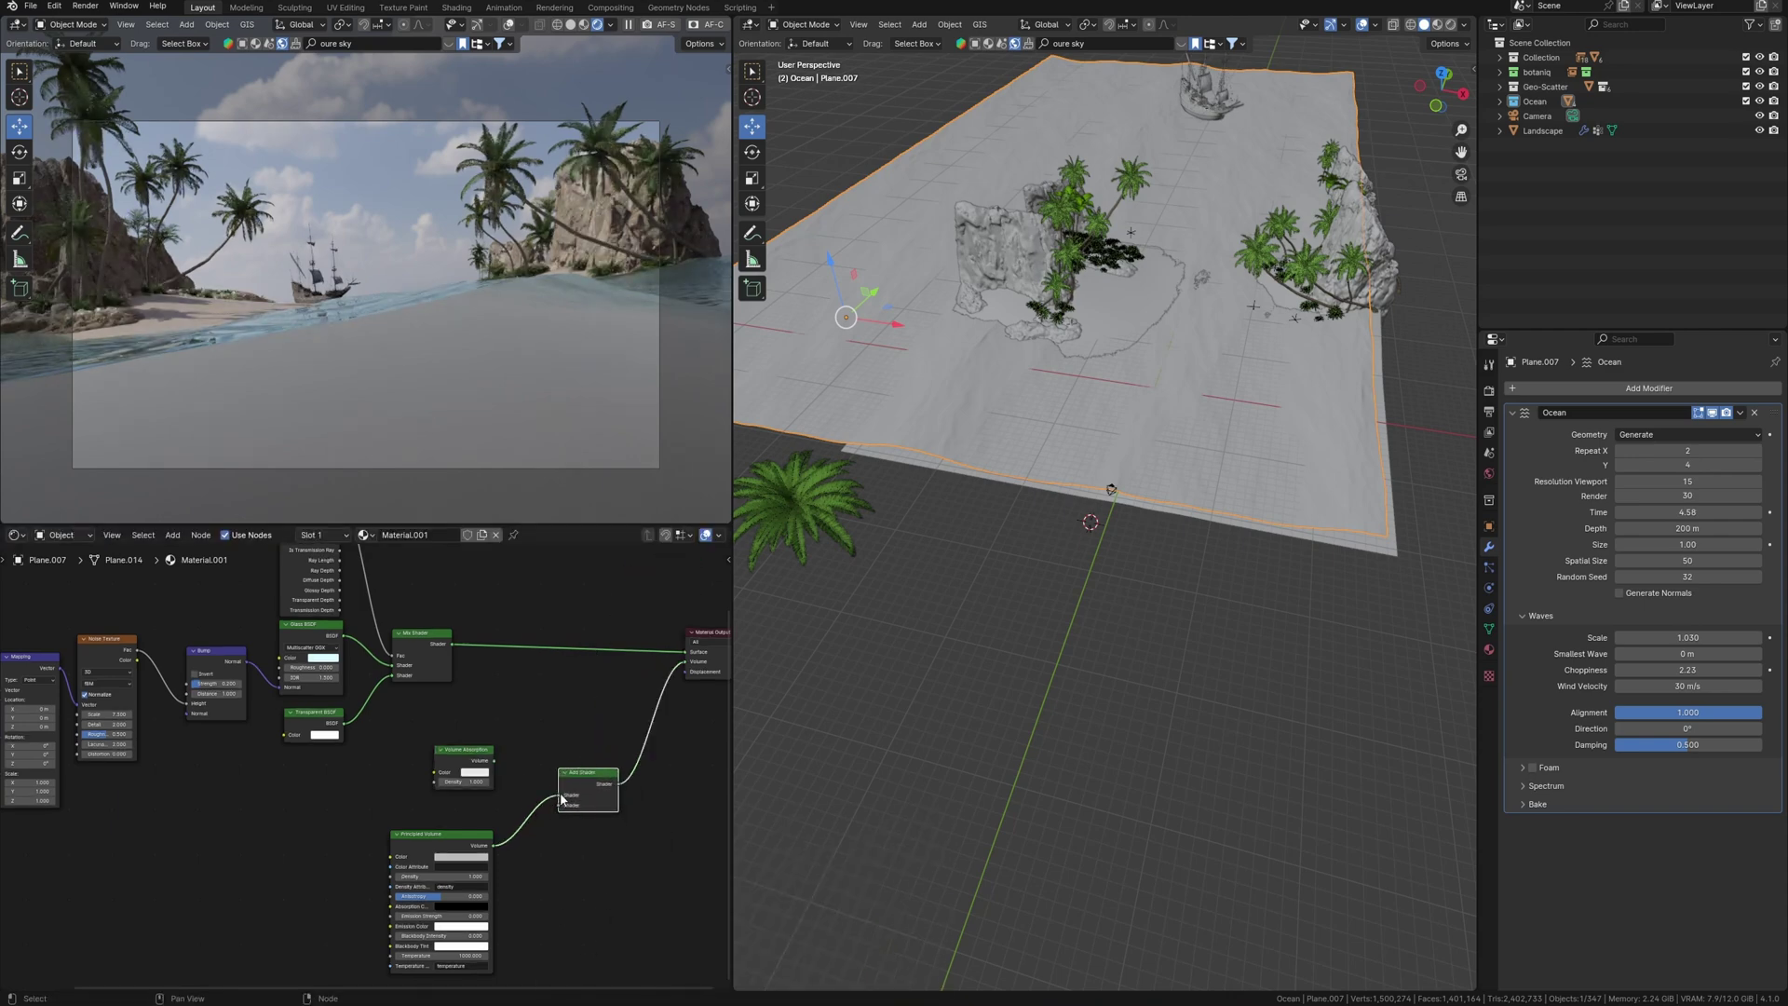
drag(561, 797, 559, 794)
Step: Set the Principled Volume's density to 0.1 and tint its color a muted blue
scroll(523, 801, up, 4)
middle_drag(524, 801, 494, 702)
drag(458, 664, 447, 665)
text(0.1)
key(Return)
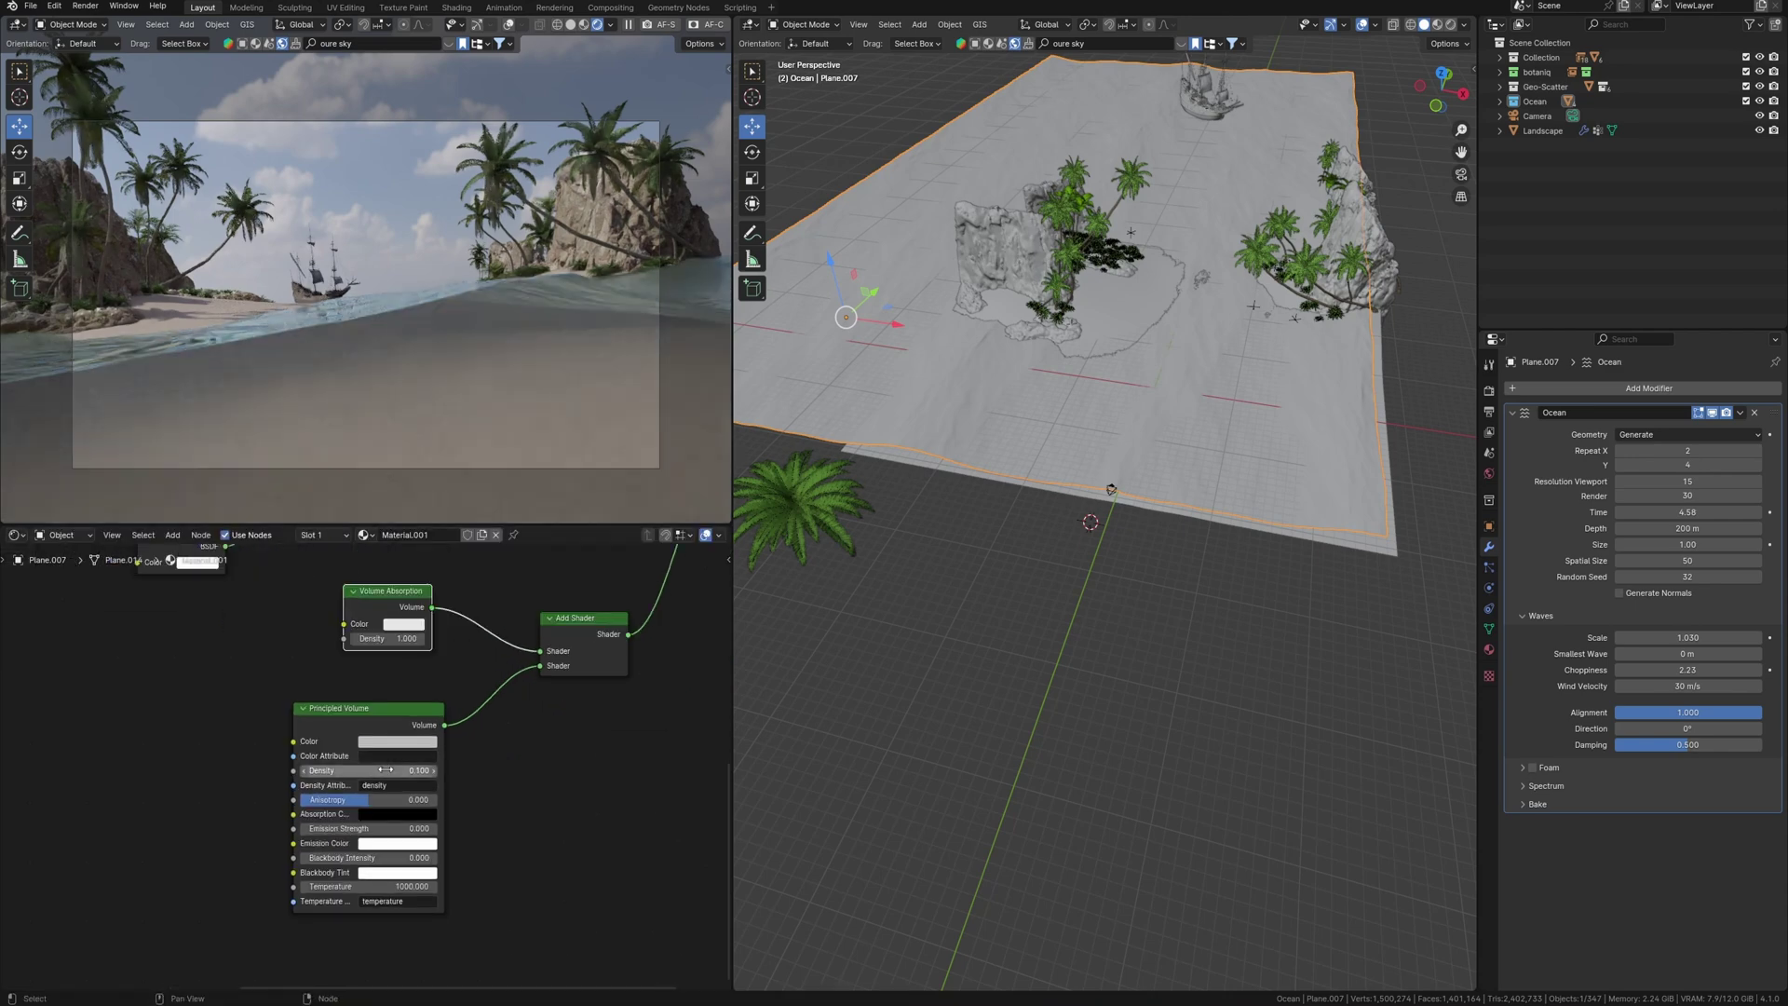
click(397, 741)
click(426, 585)
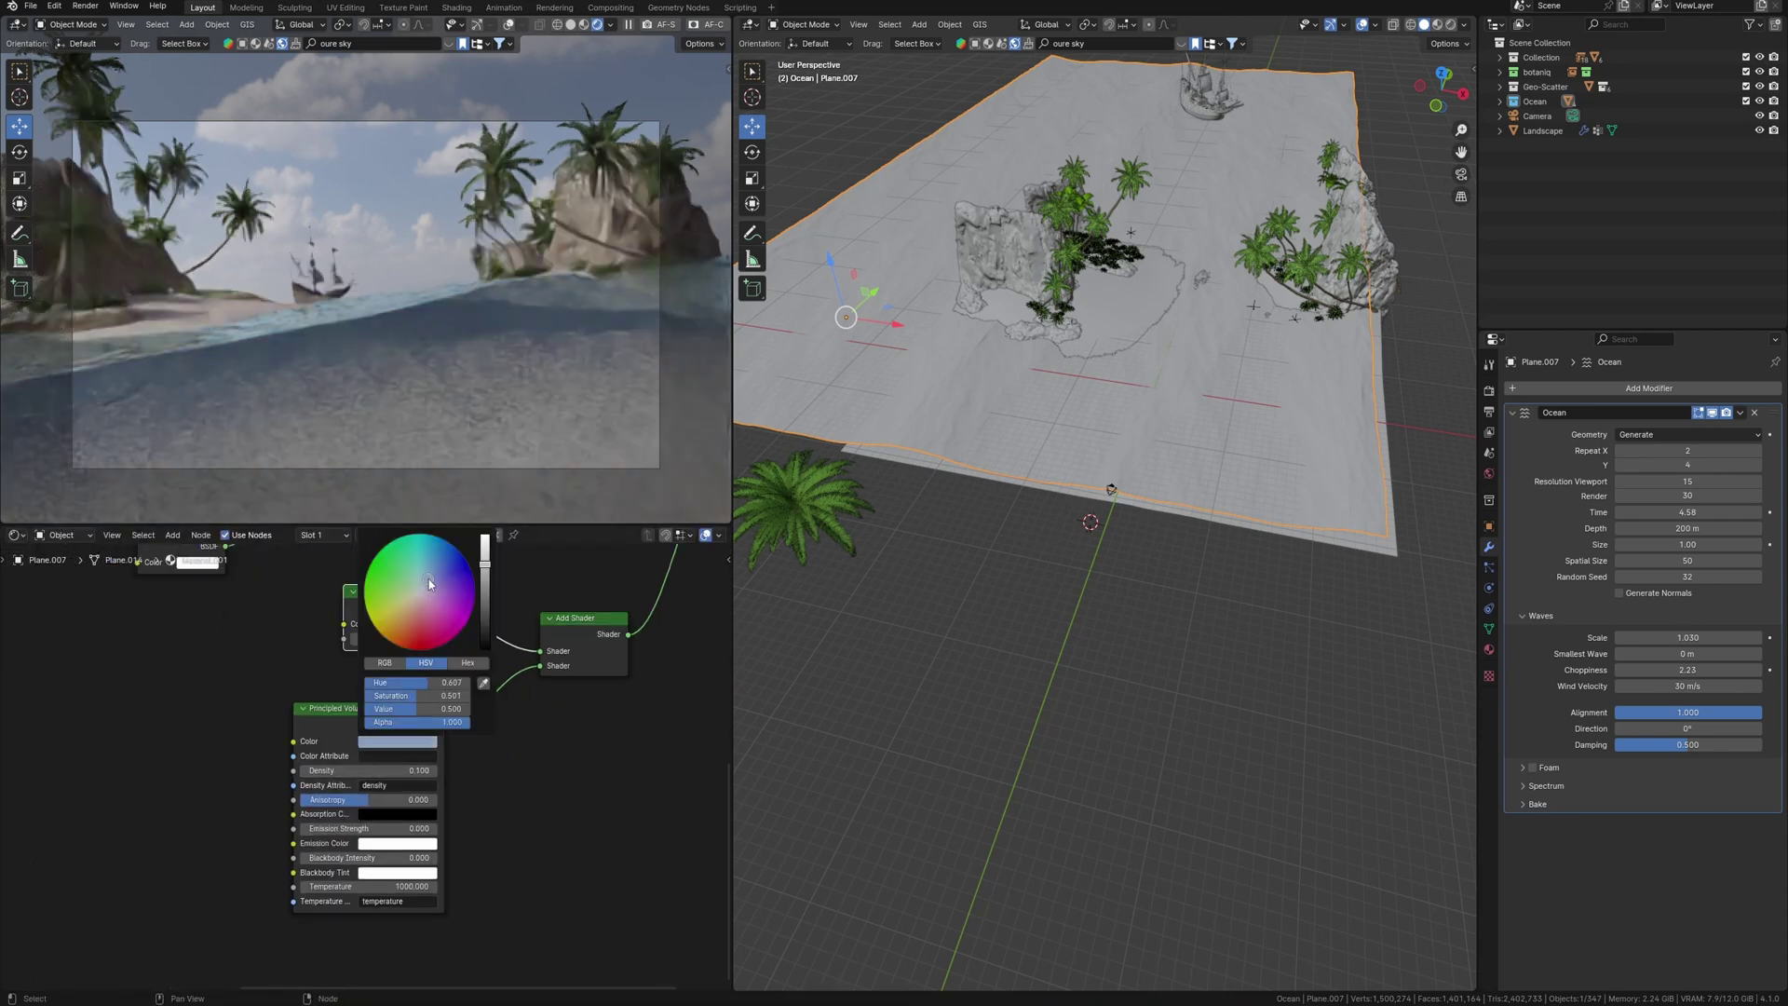
Step: Set the Principled Volume's anisotropy to about 0.318, emission strength to 0.01 and emission color to light cyan
mouse_move(354, 799)
mouse_down()
mouse_move(393, 798)
mouse_move(362, 844)
mouse_move(373, 829)
mouse_up()
click(397, 842)
click(418, 684)
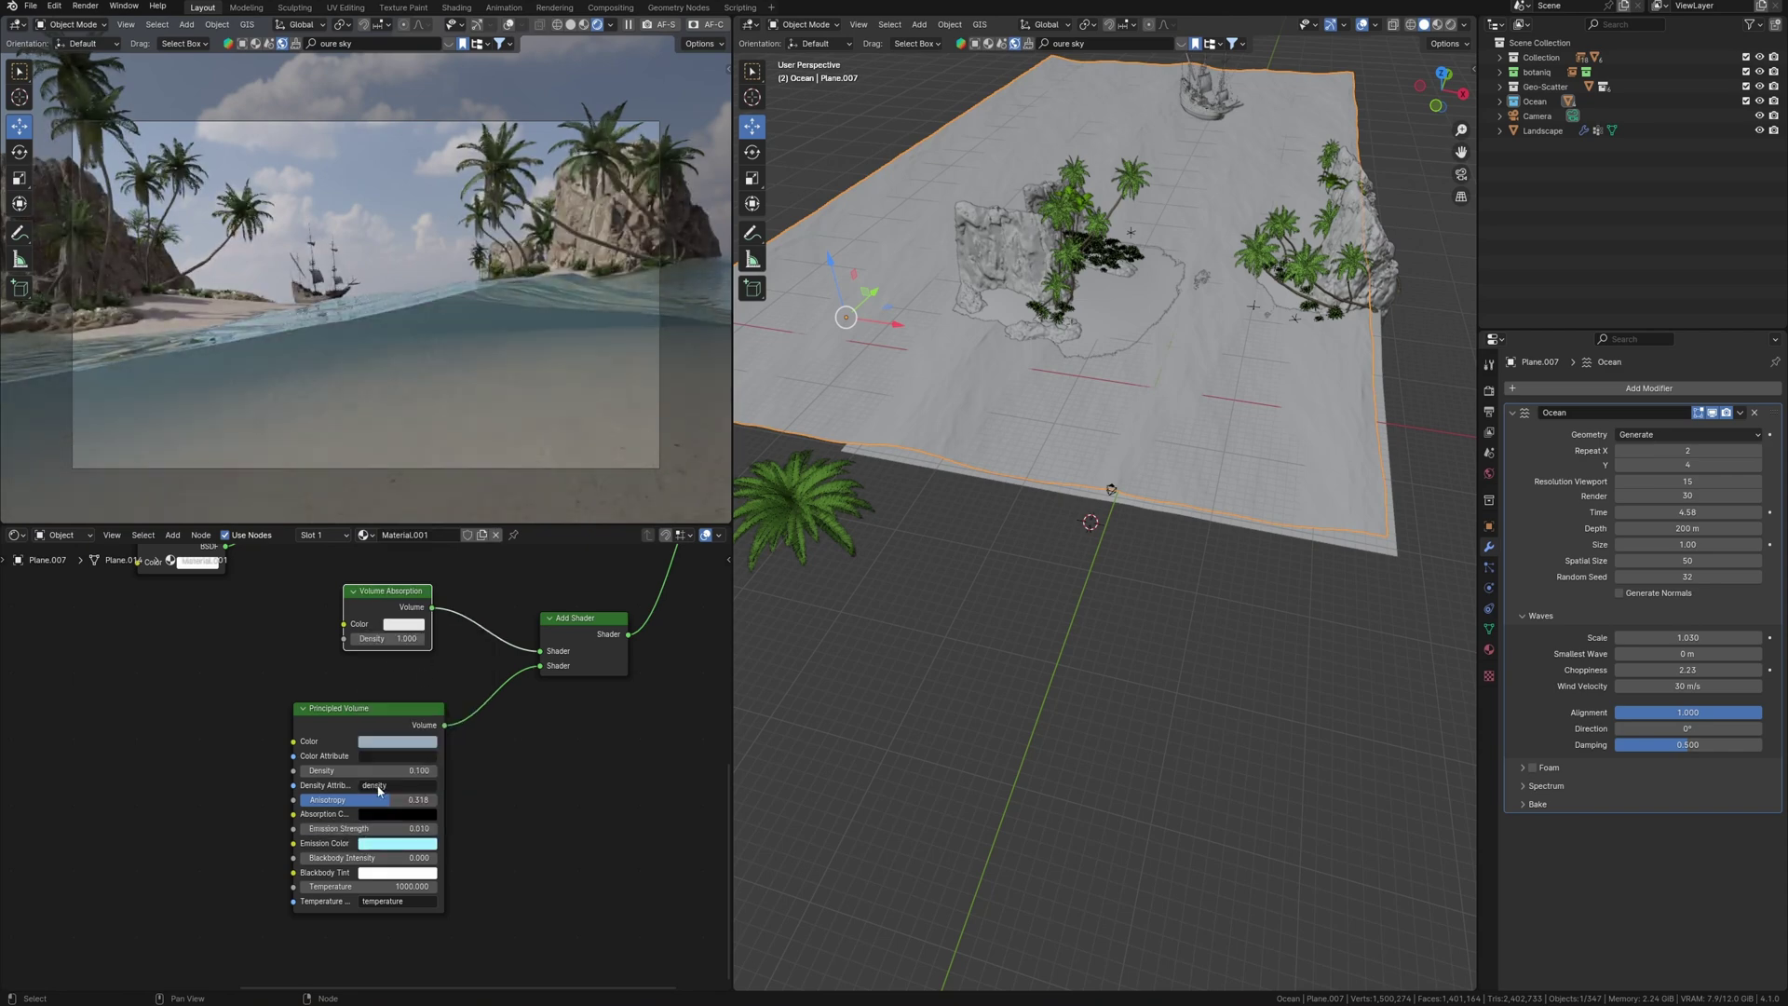
Step: Tint the Volume Absorption color light blue-cyan and lower its density to about 0.51
drag(385, 638, 362, 638)
click(402, 624)
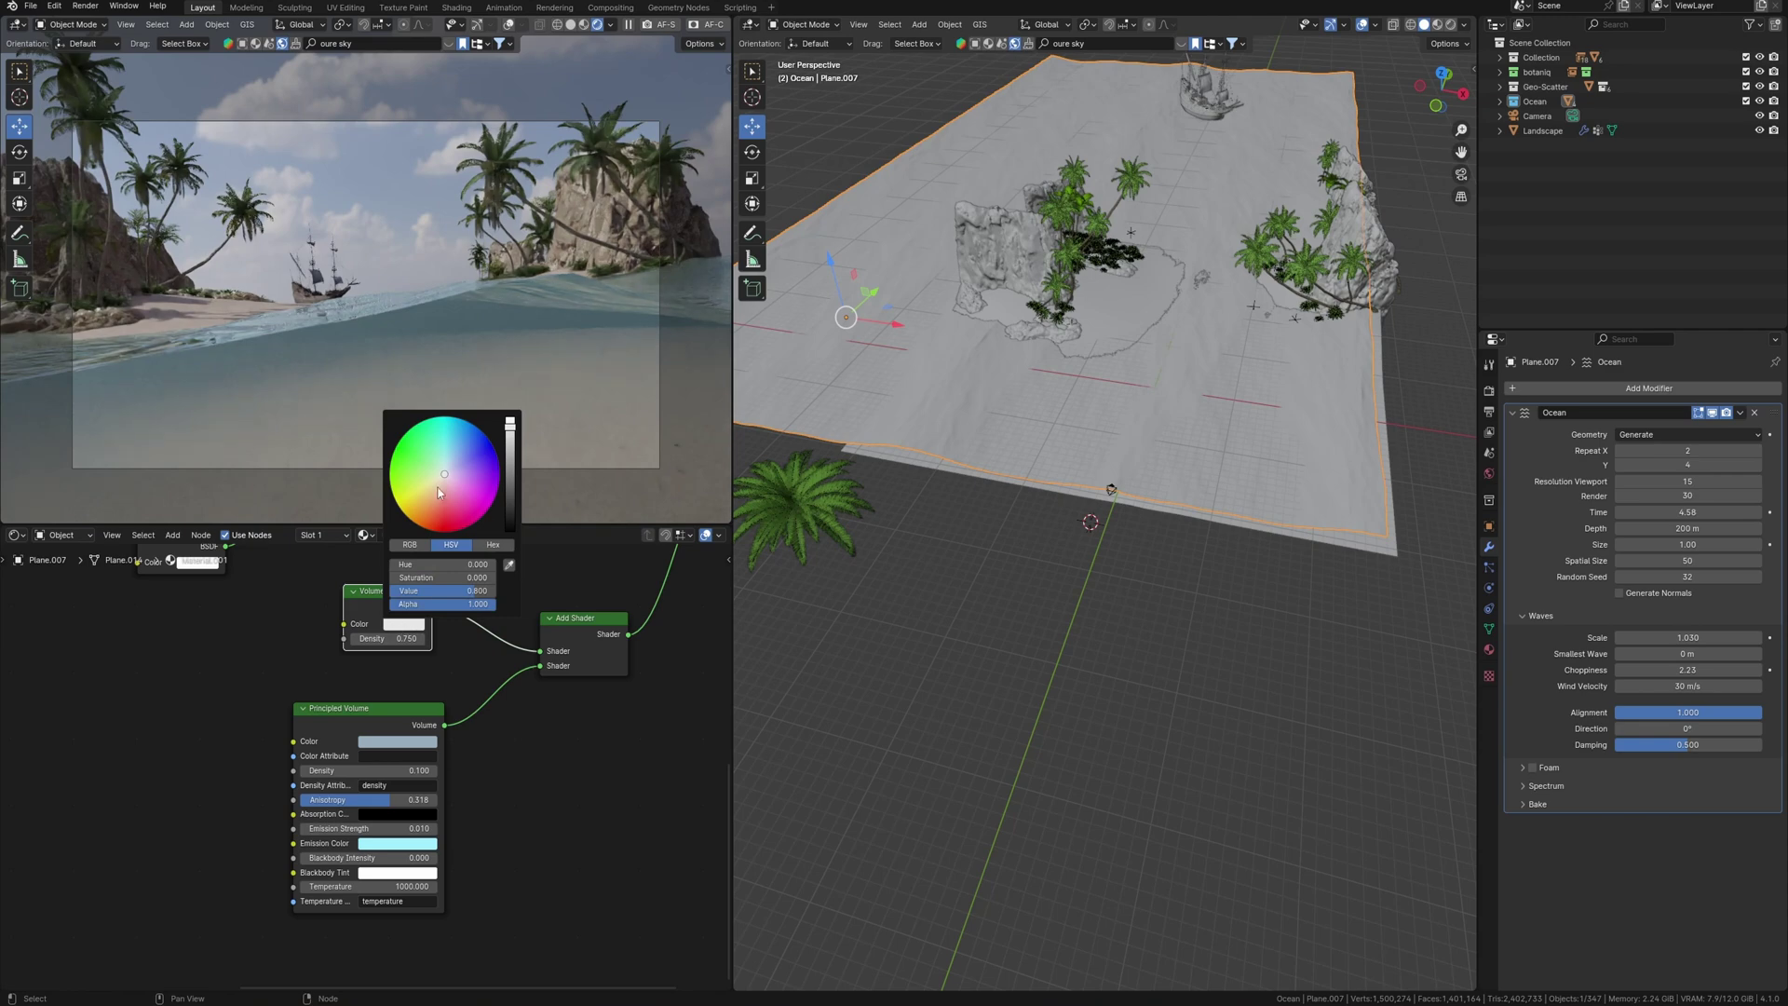
drag(443, 480, 451, 459)
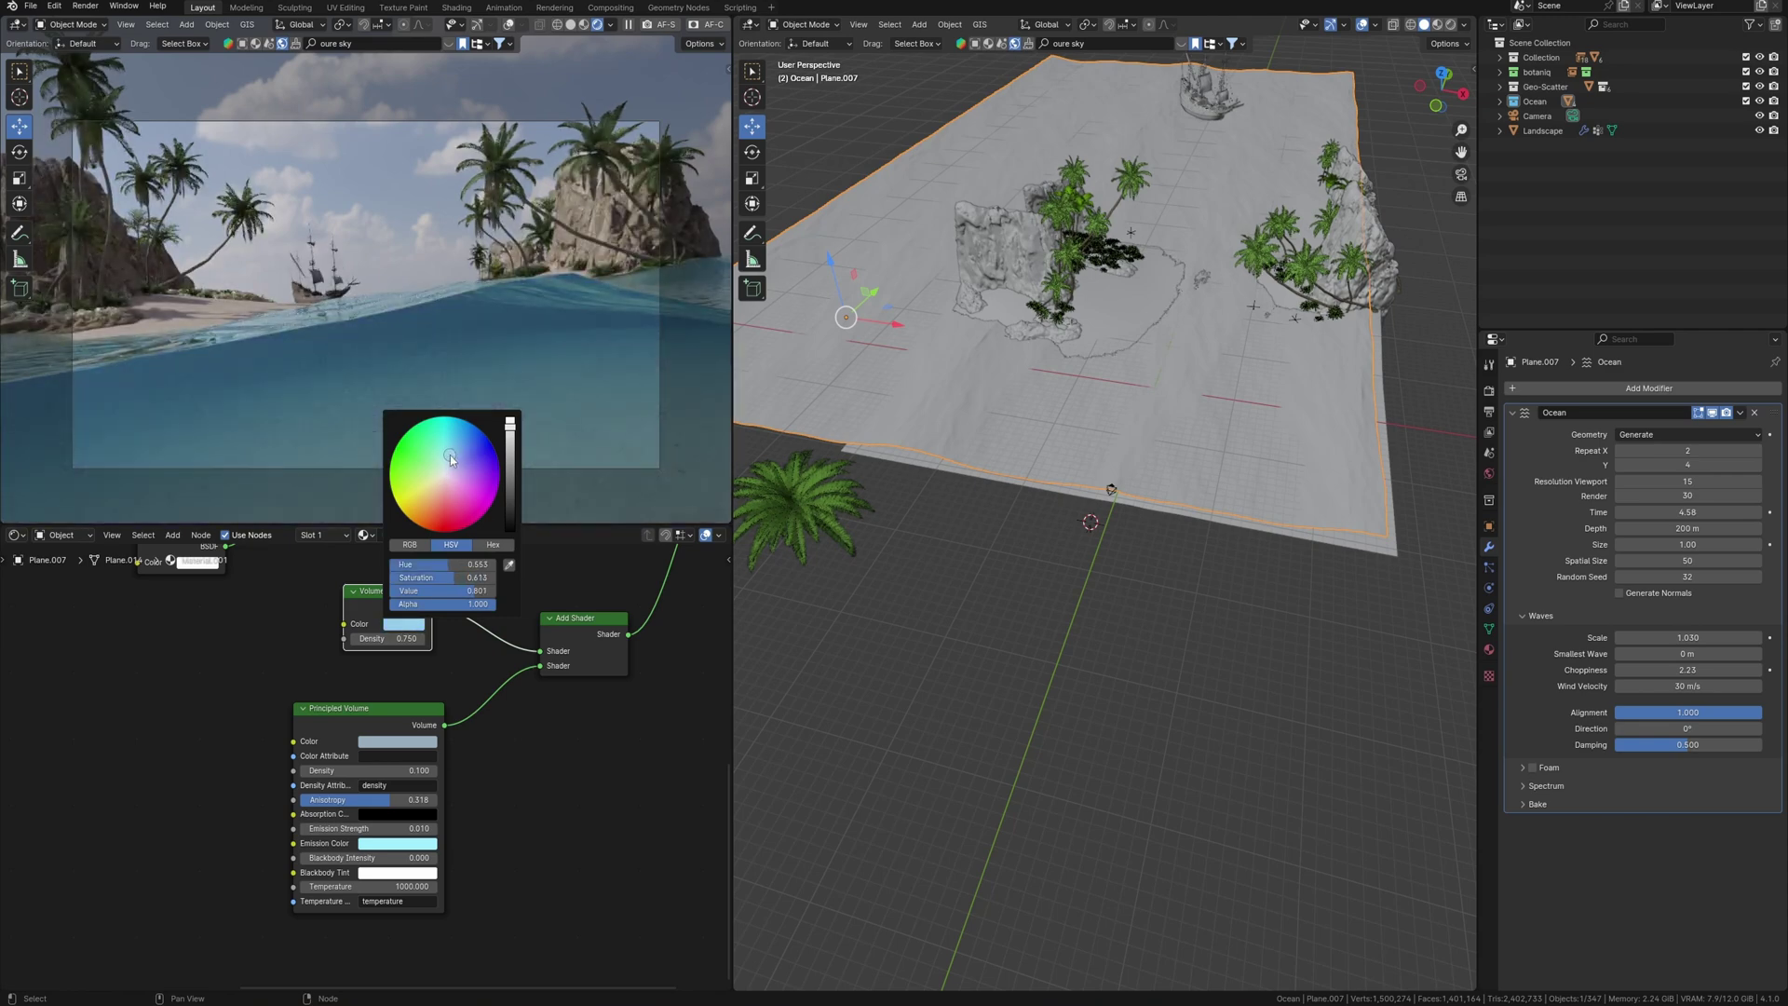
drag(385, 640, 372, 641)
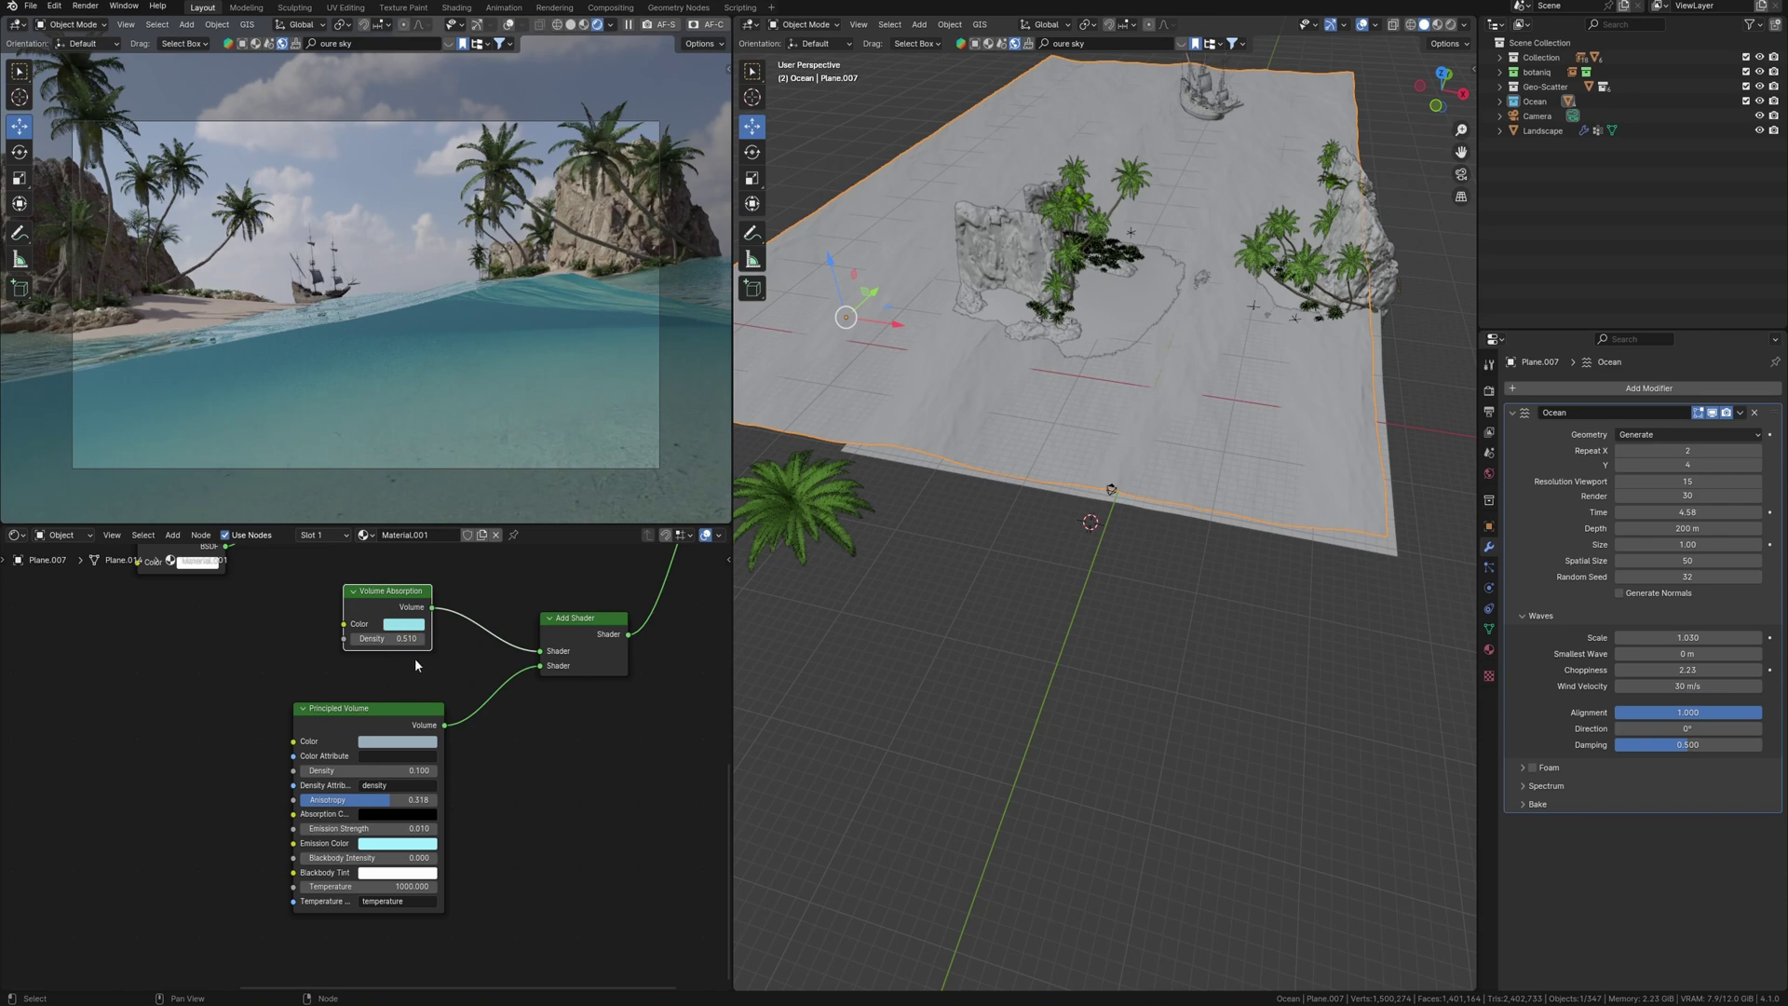
Step: Lower the Volume Absorption density to 0.47 and shift its color to a pale green
scroll(388, 631, up, 3)
middle_drag(385, 630, 394, 725)
drag(395, 707, 387, 707)
scroll(392, 688, down, 1)
click(424, 684)
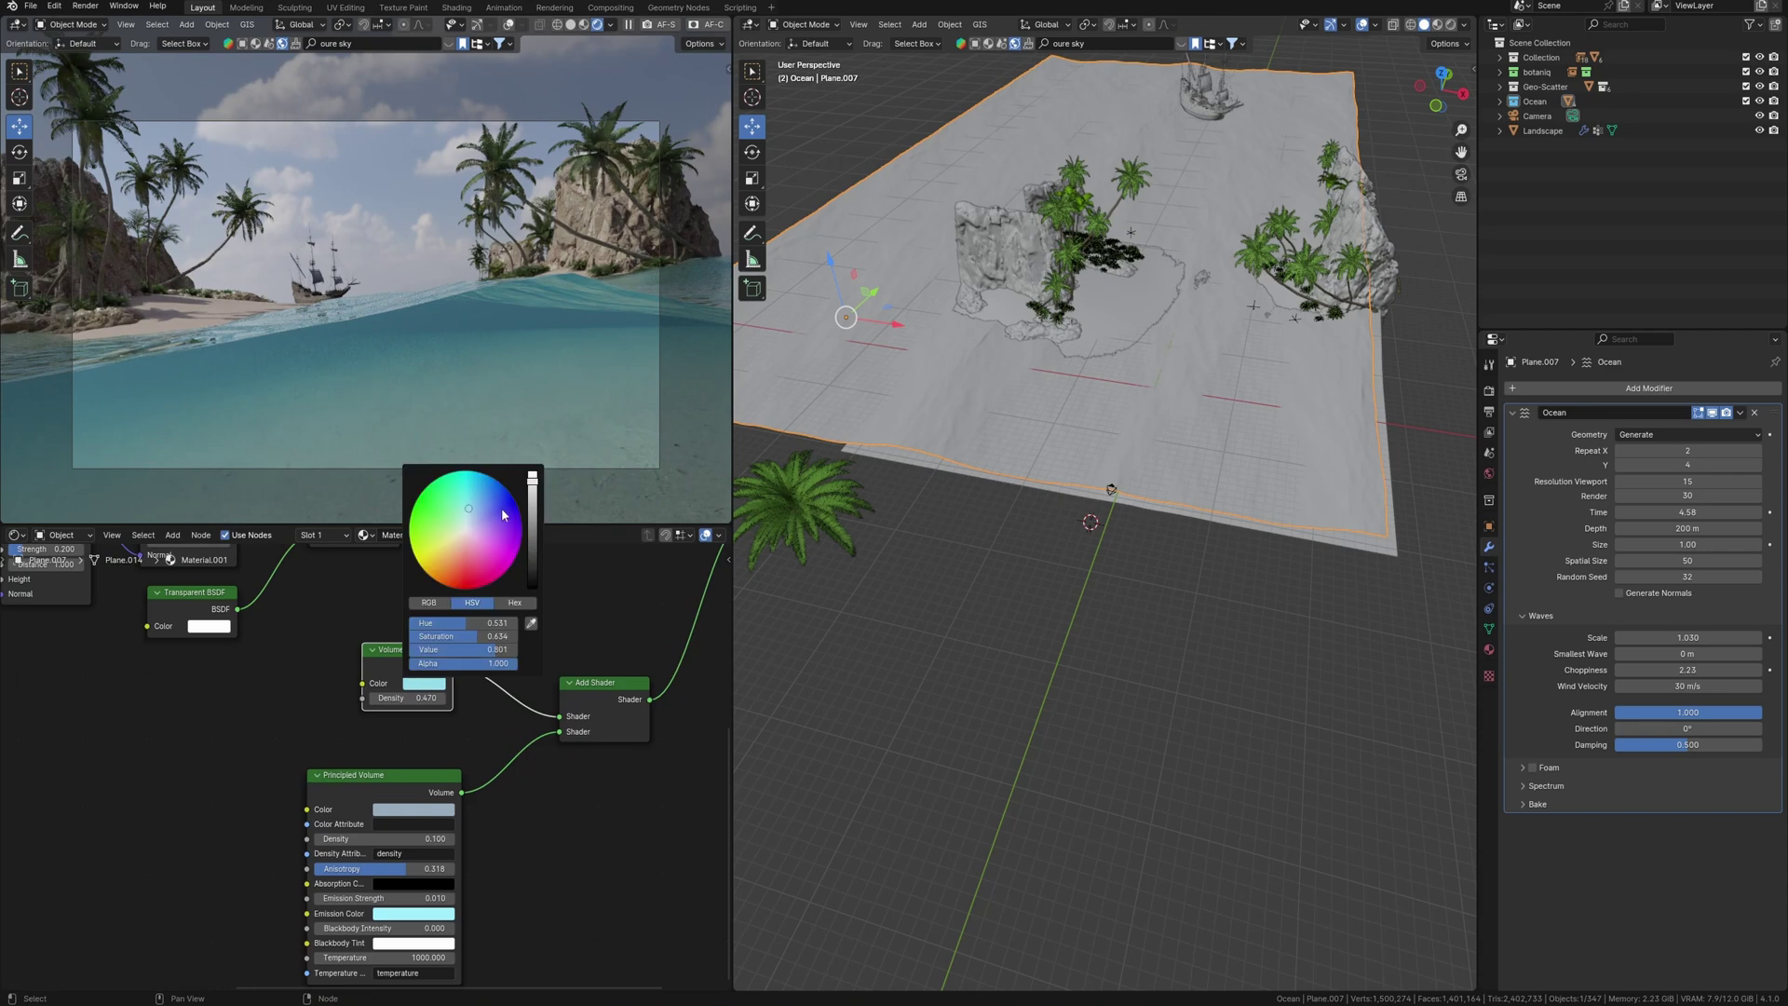
click(491, 512)
click(457, 528)
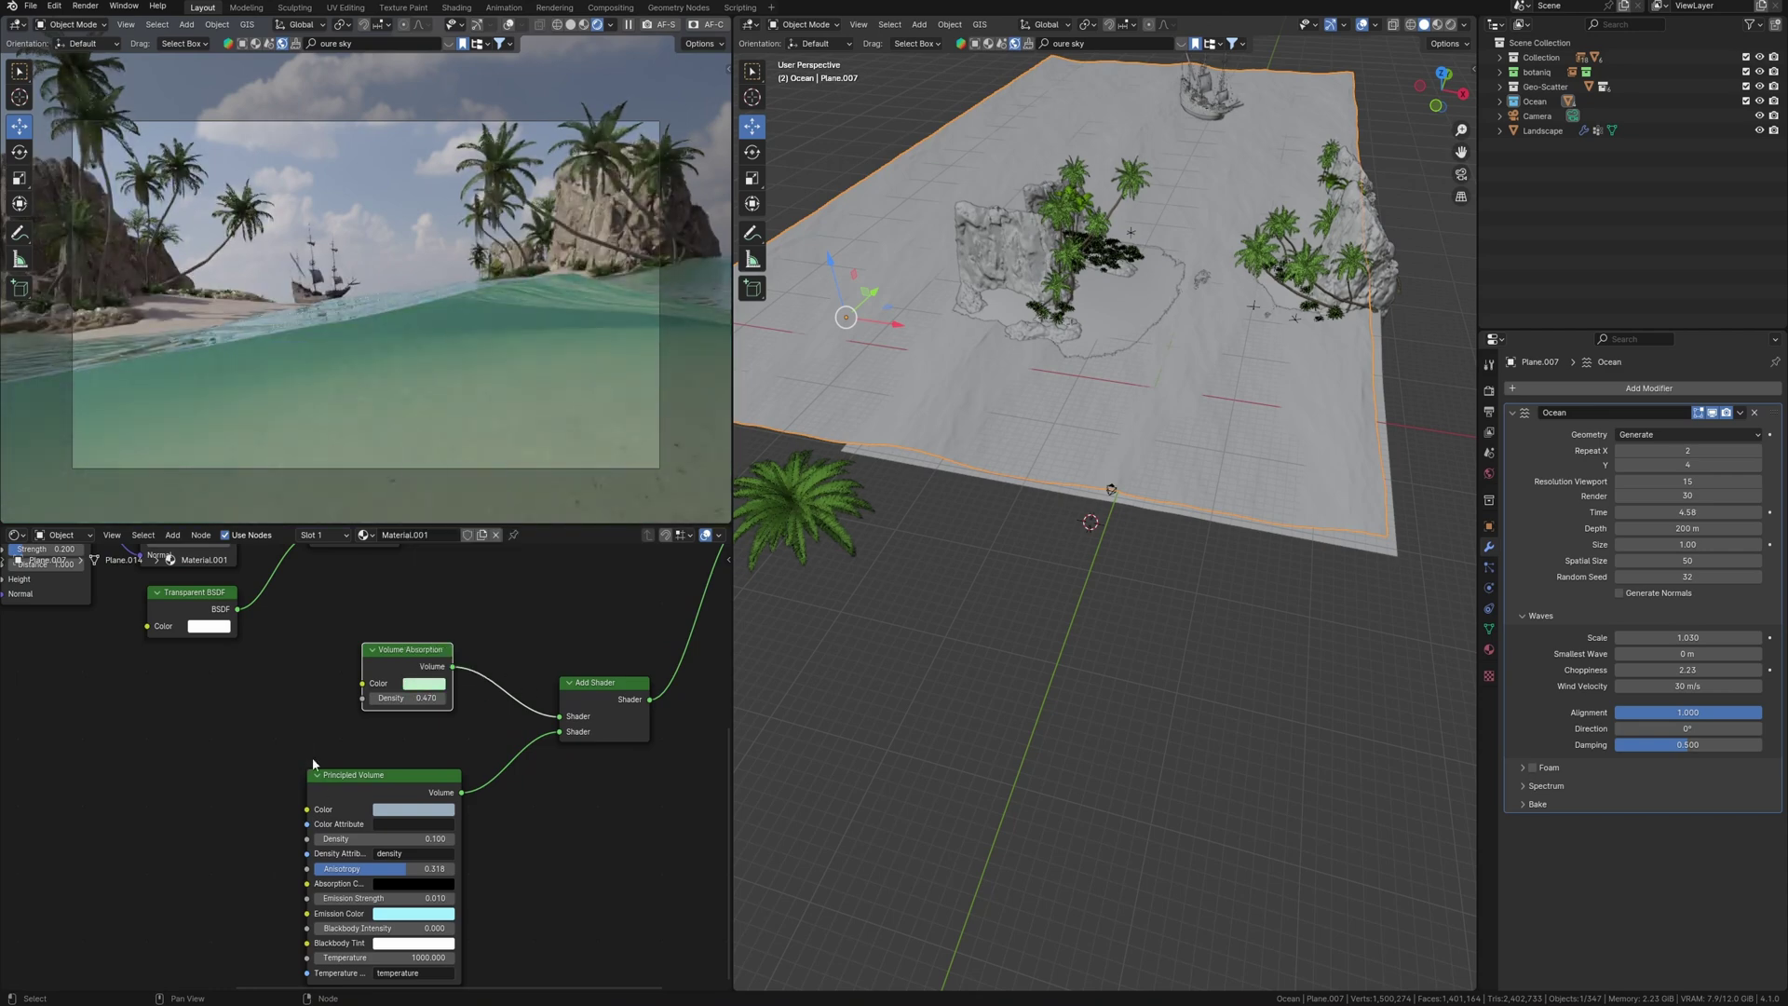
Step: Shift the Principled Volume's color to a light blue and inspect the waterline near the ship
click(414, 809)
click(443, 610)
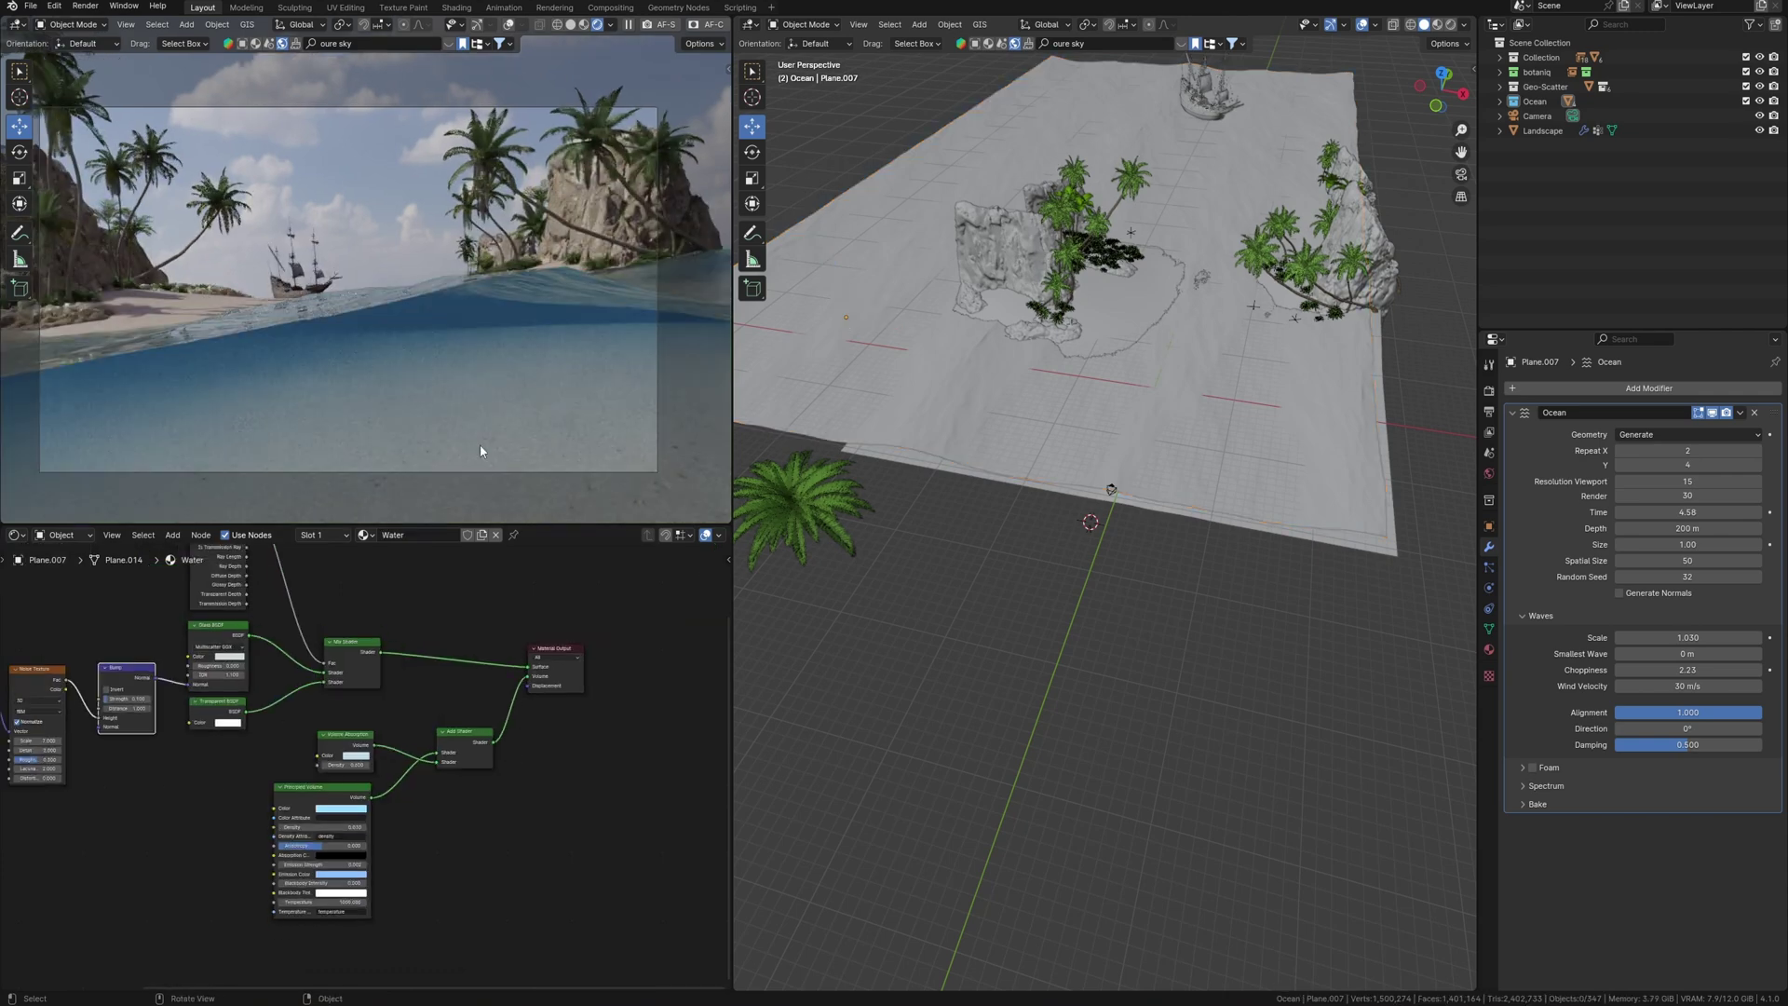
shift+middle_drag(478, 445, 479, 434)
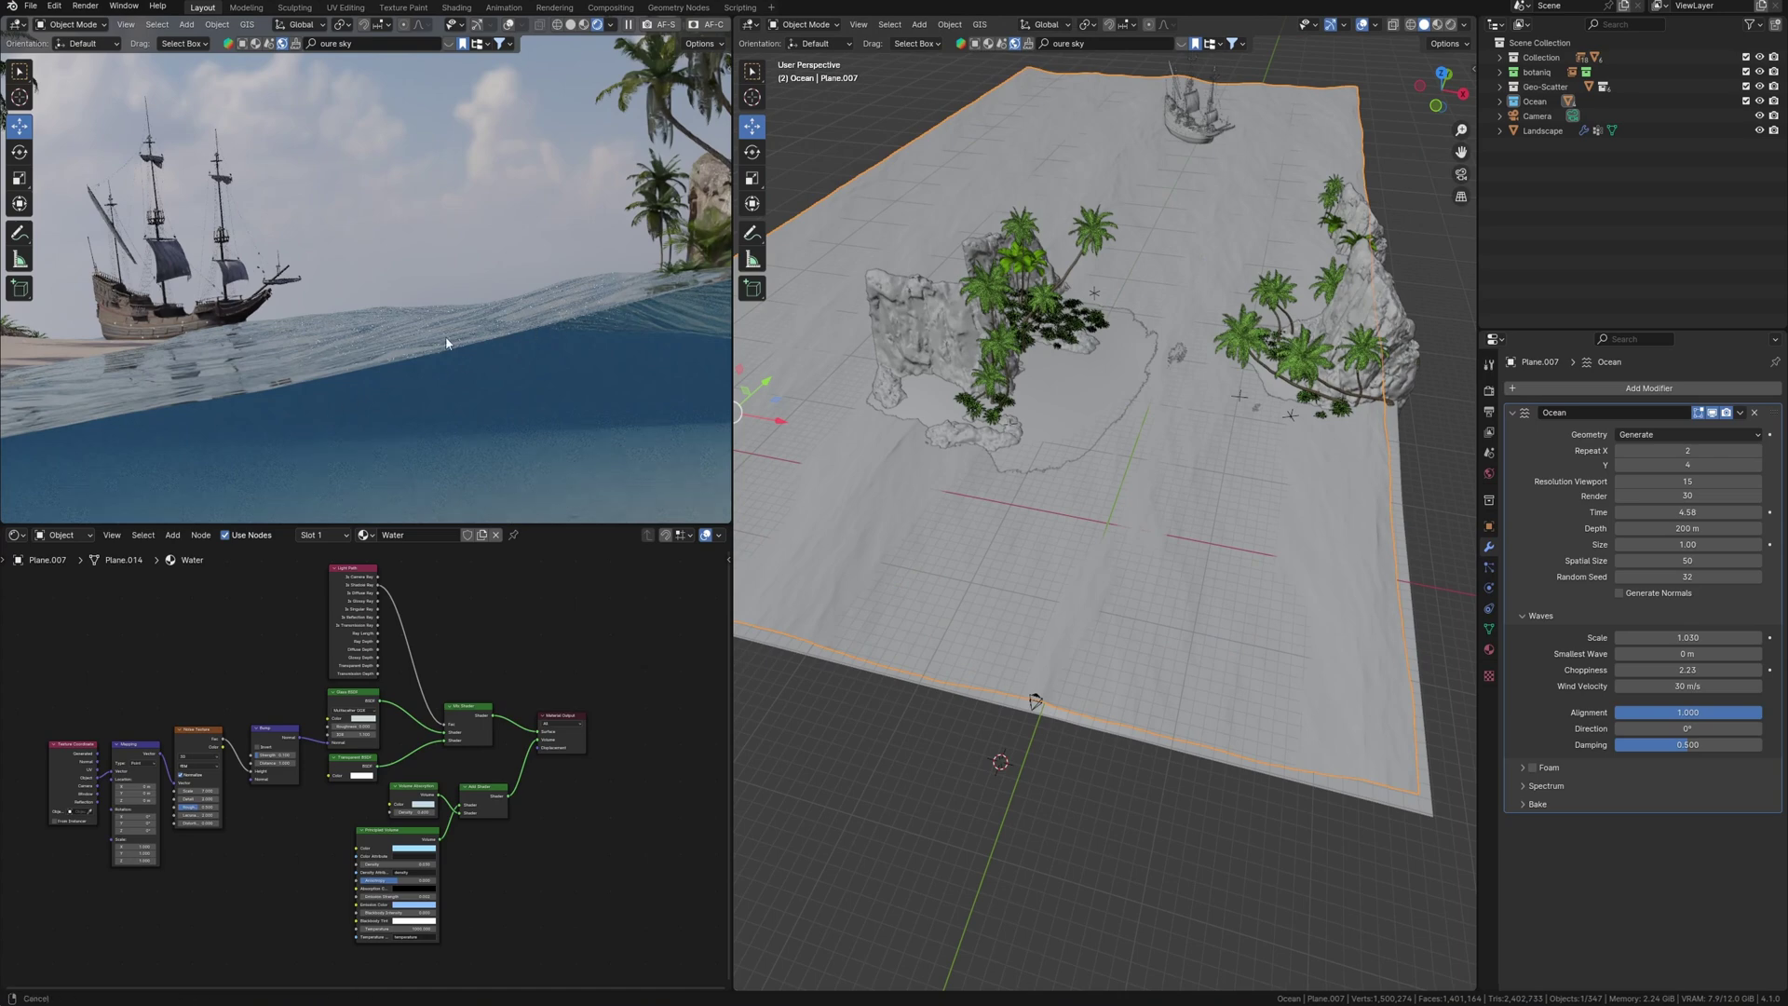
middle_drag(411, 346, 399, 362)
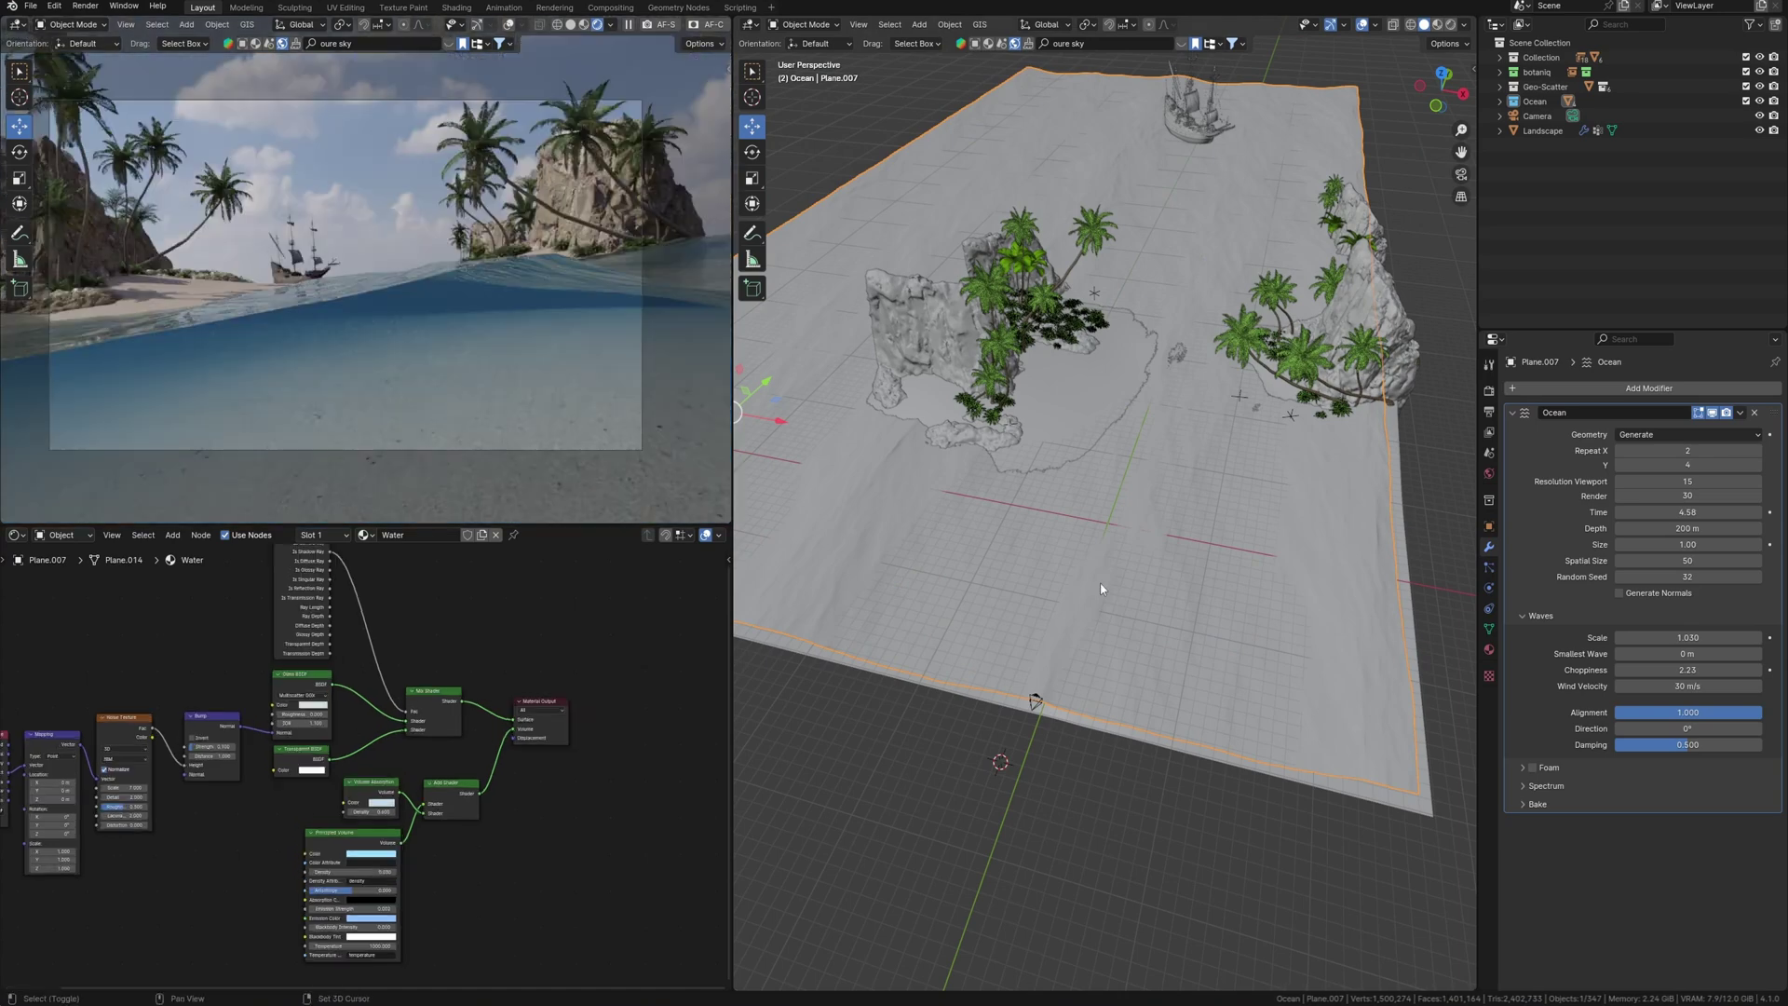
Step: Duplicate the ocean plane in place and add a Solidify modifier to the copy
key(shift+d)
right_click(1102, 588)
click(1513, 413)
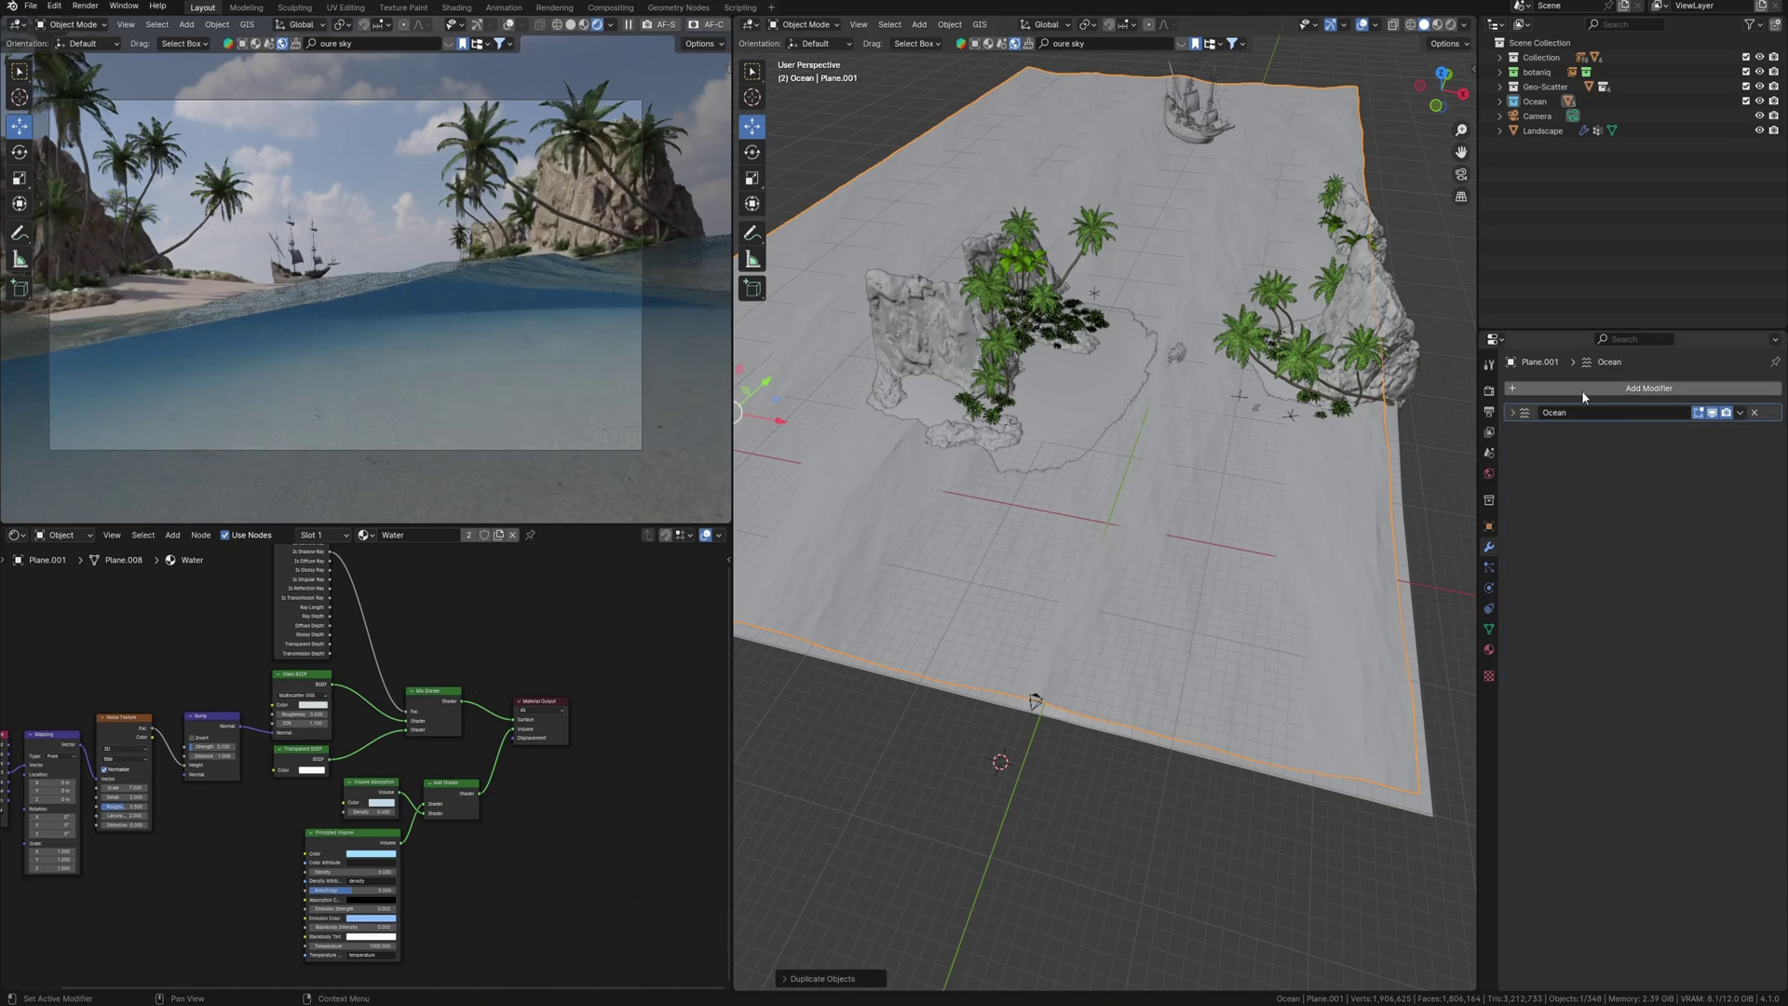
click(1583, 388)
mouse_move(1564, 449)
click(1632, 624)
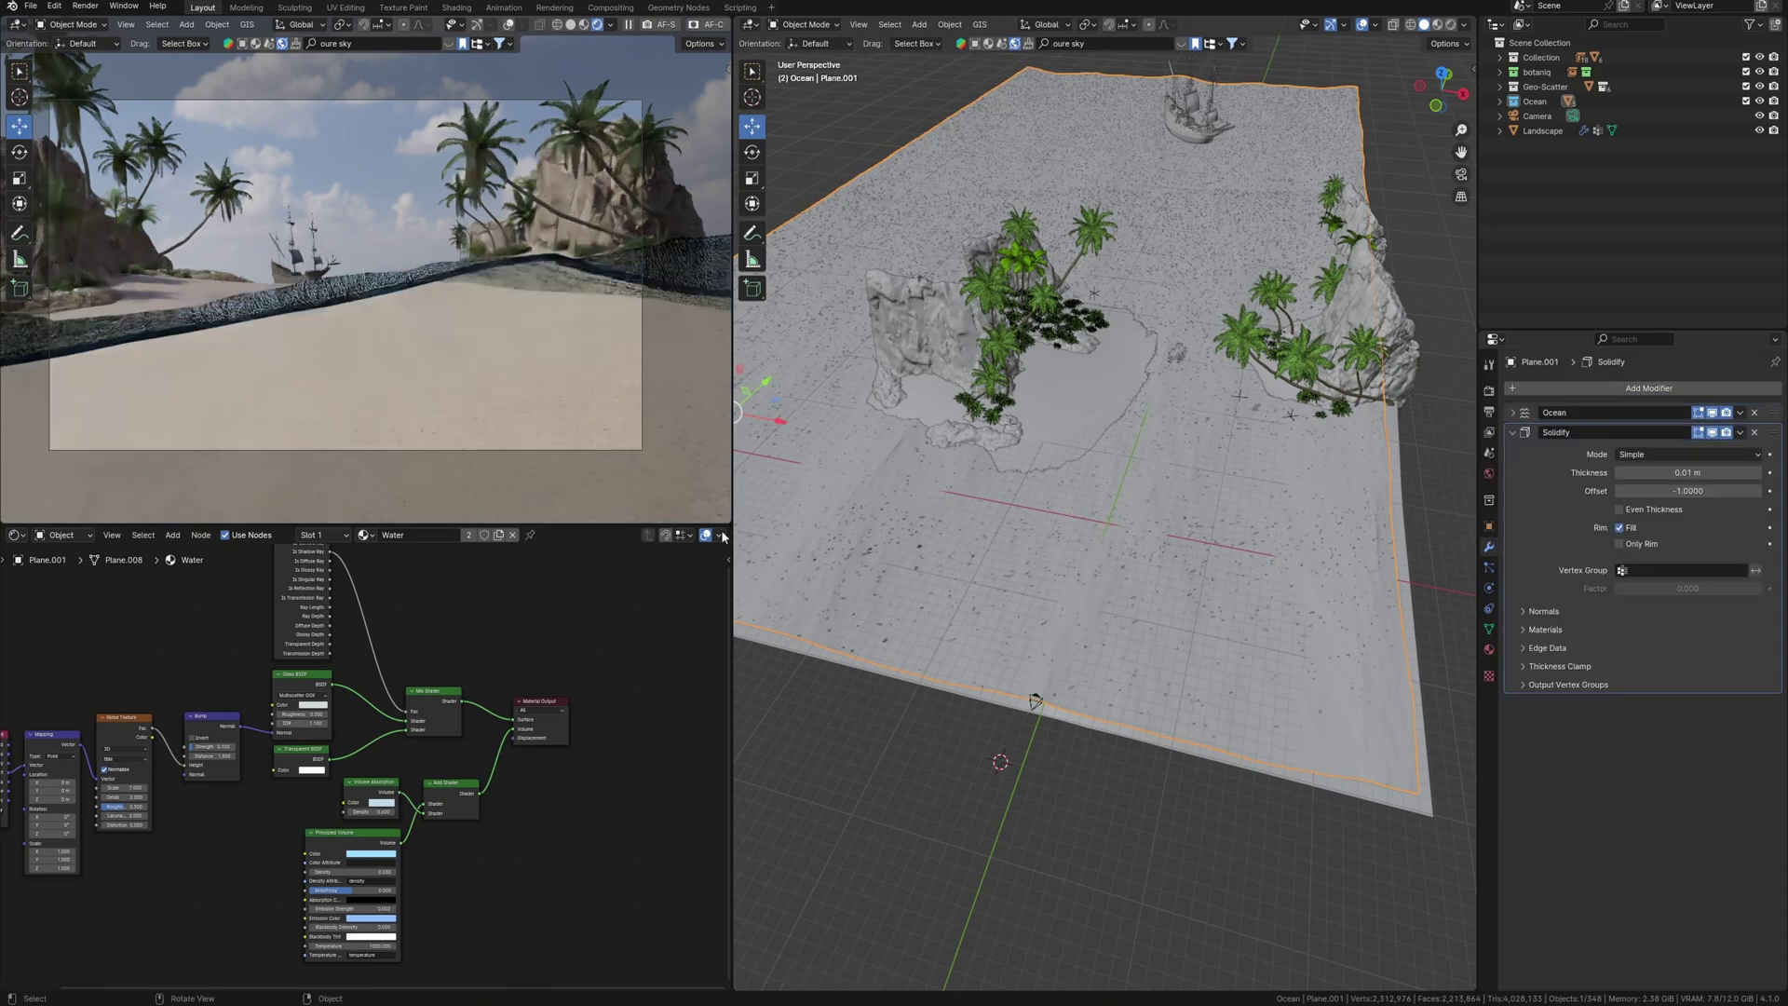
Step: Raise the solidified ocean copy slightly along the Z axis in front view
ctrl+middle_drag(303, 320, 367, 432)
middle_drag(1162, 573, 1108, 644)
scroll(1099, 558, up, 8)
ctrl+middle_drag(1121, 481, 1186, 483)
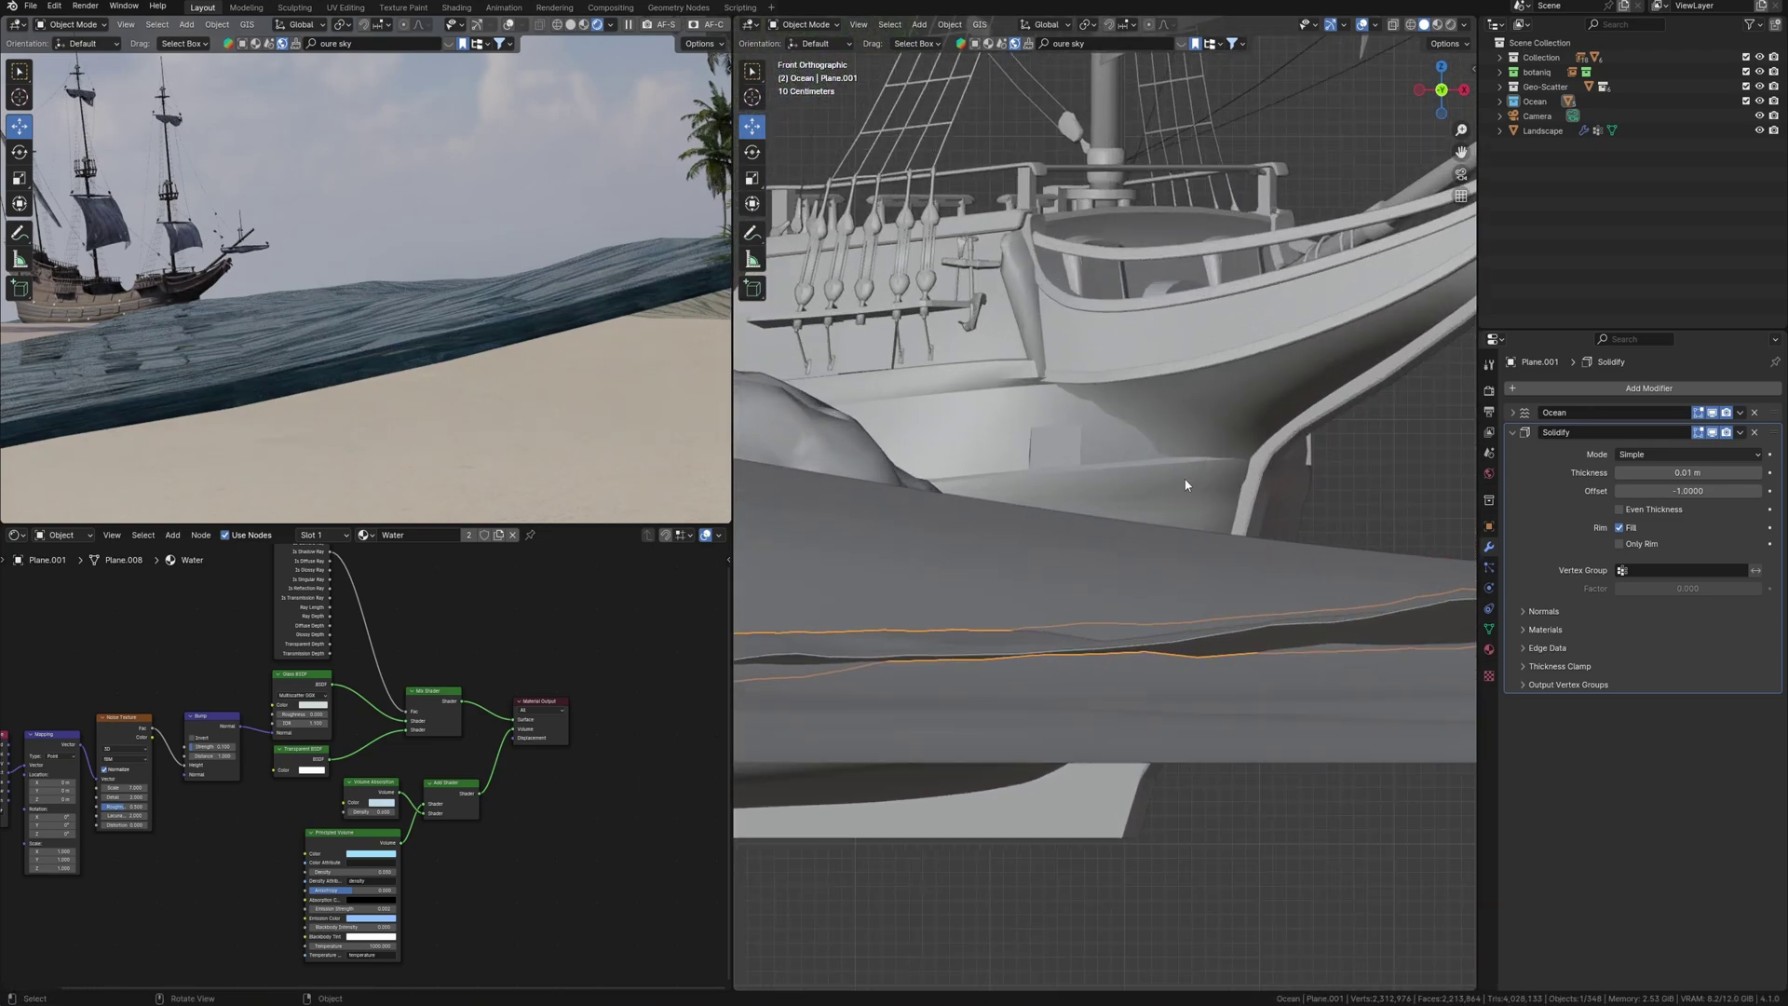
shift+middle_drag(1242, 588, 1238, 549)
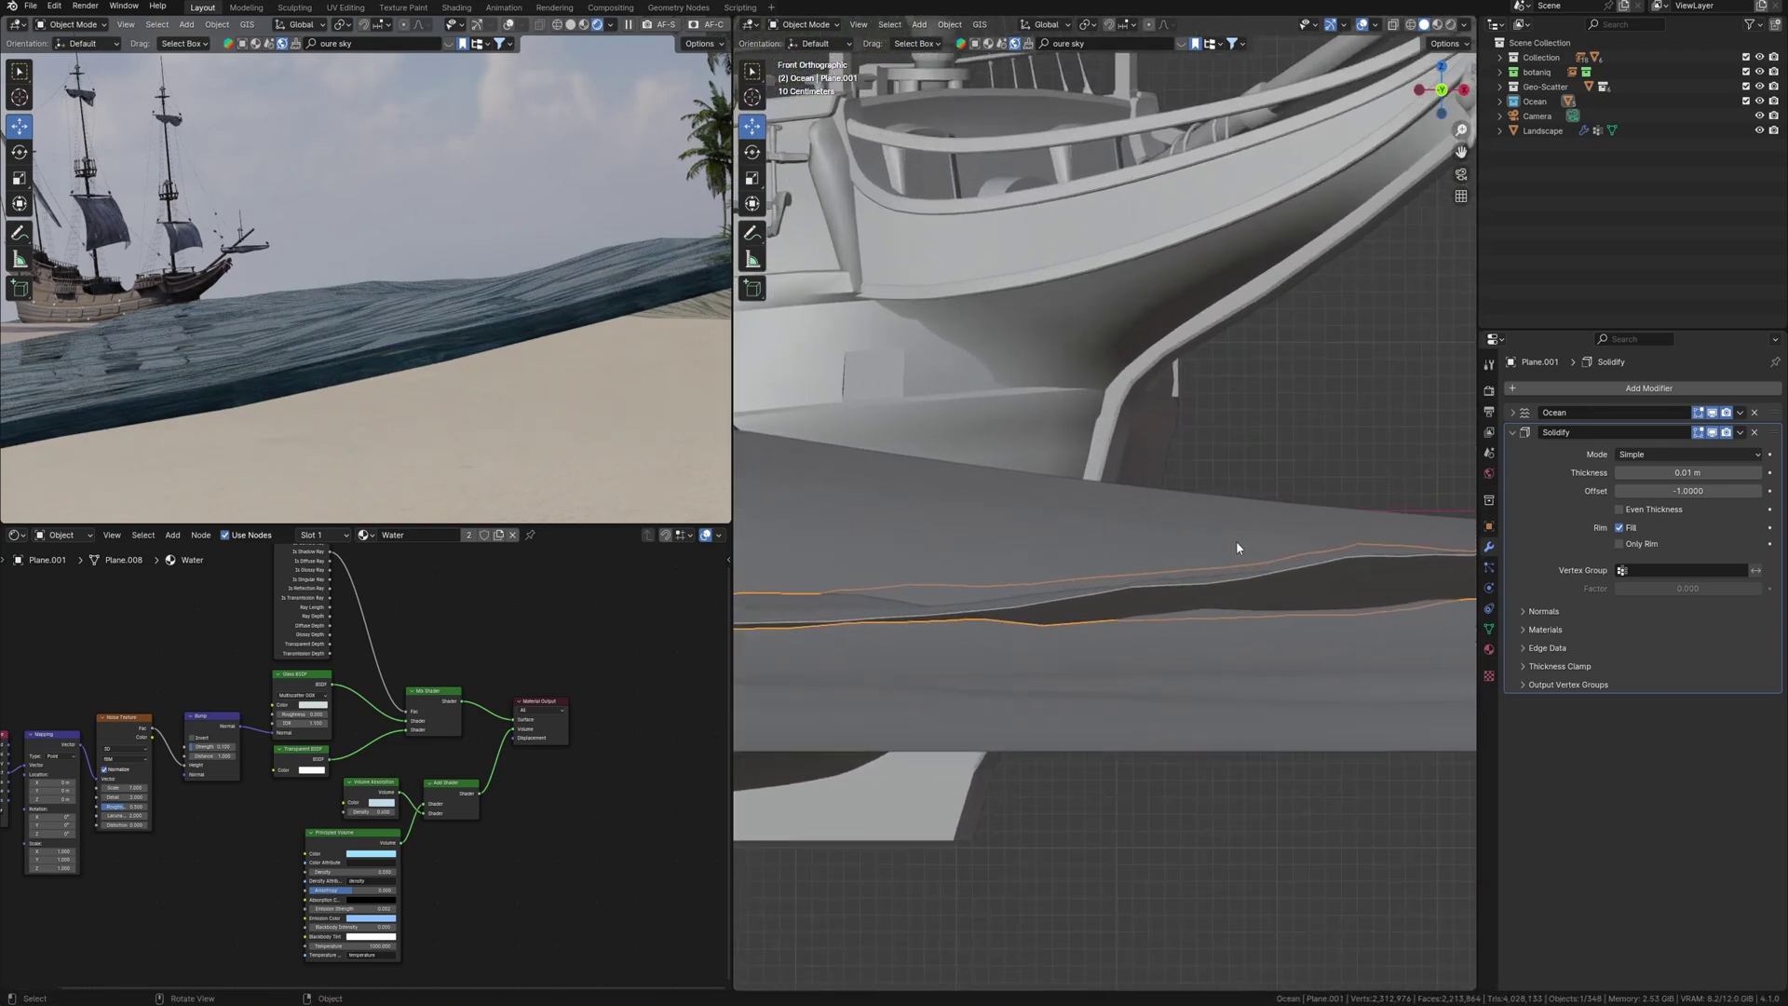
key(g)
key(z)
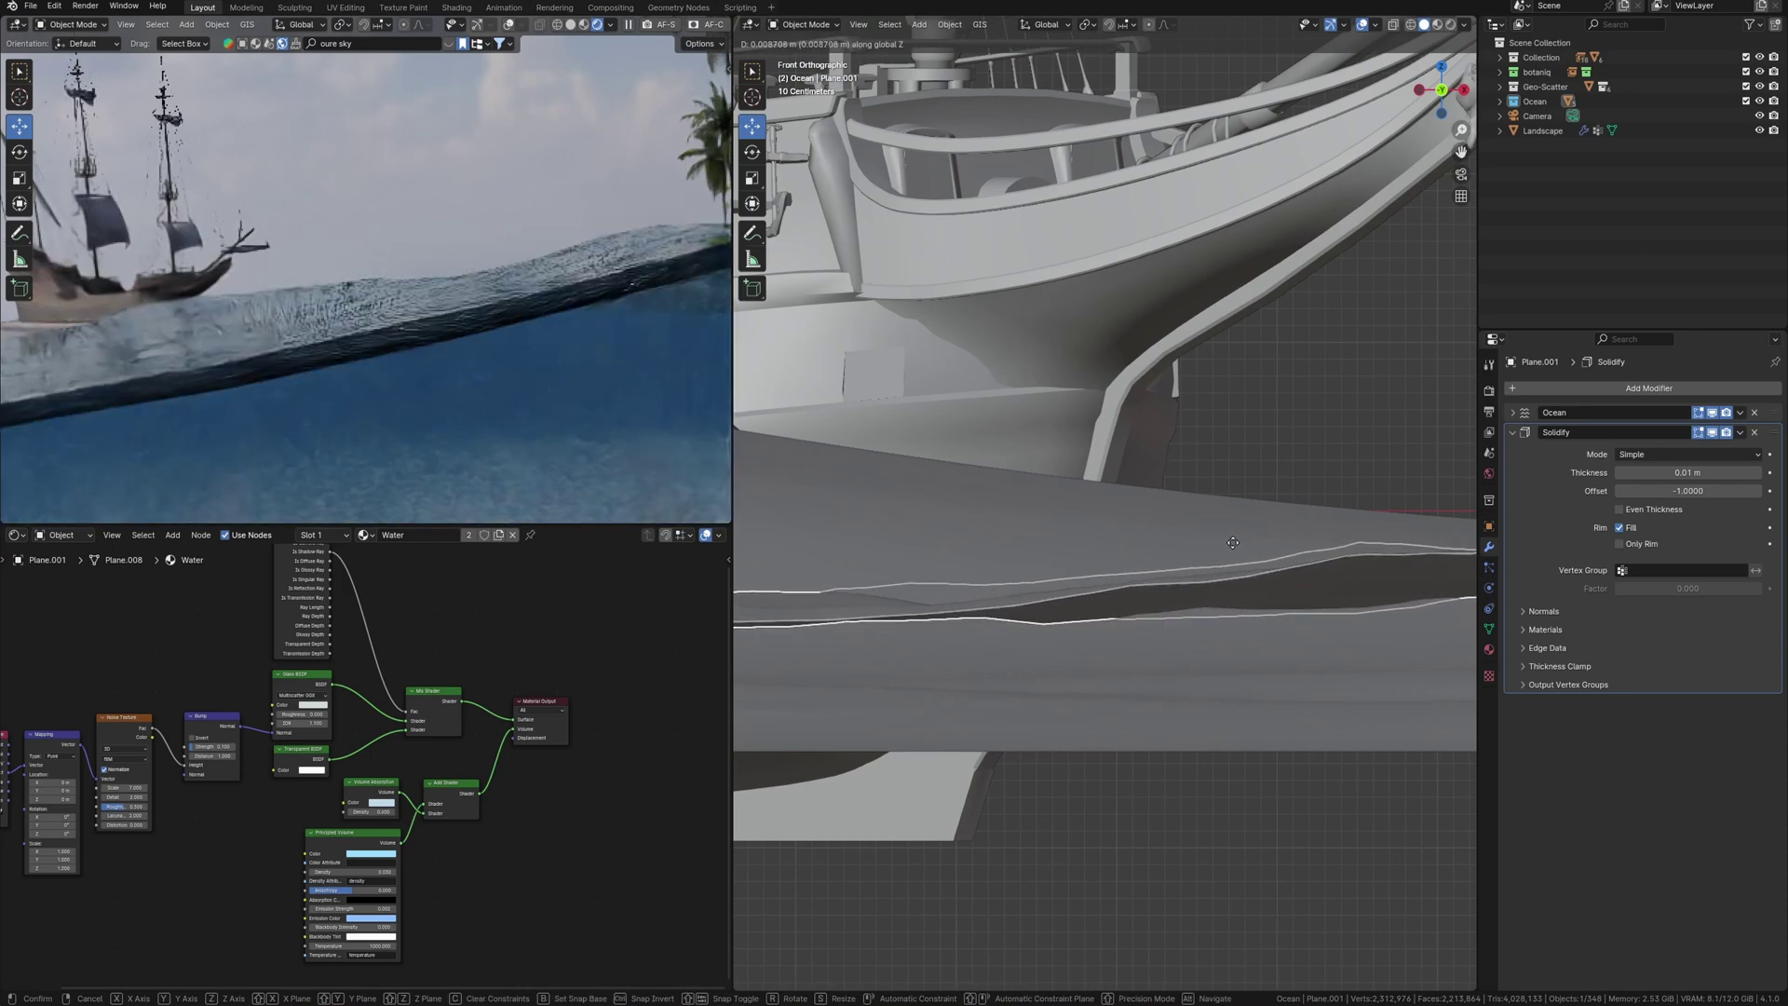
click(1233, 543)
Step: Set the Solidify thickness of the ocean copy to 0.005 m
scroll(1233, 543, up, 3)
click(1640, 477)
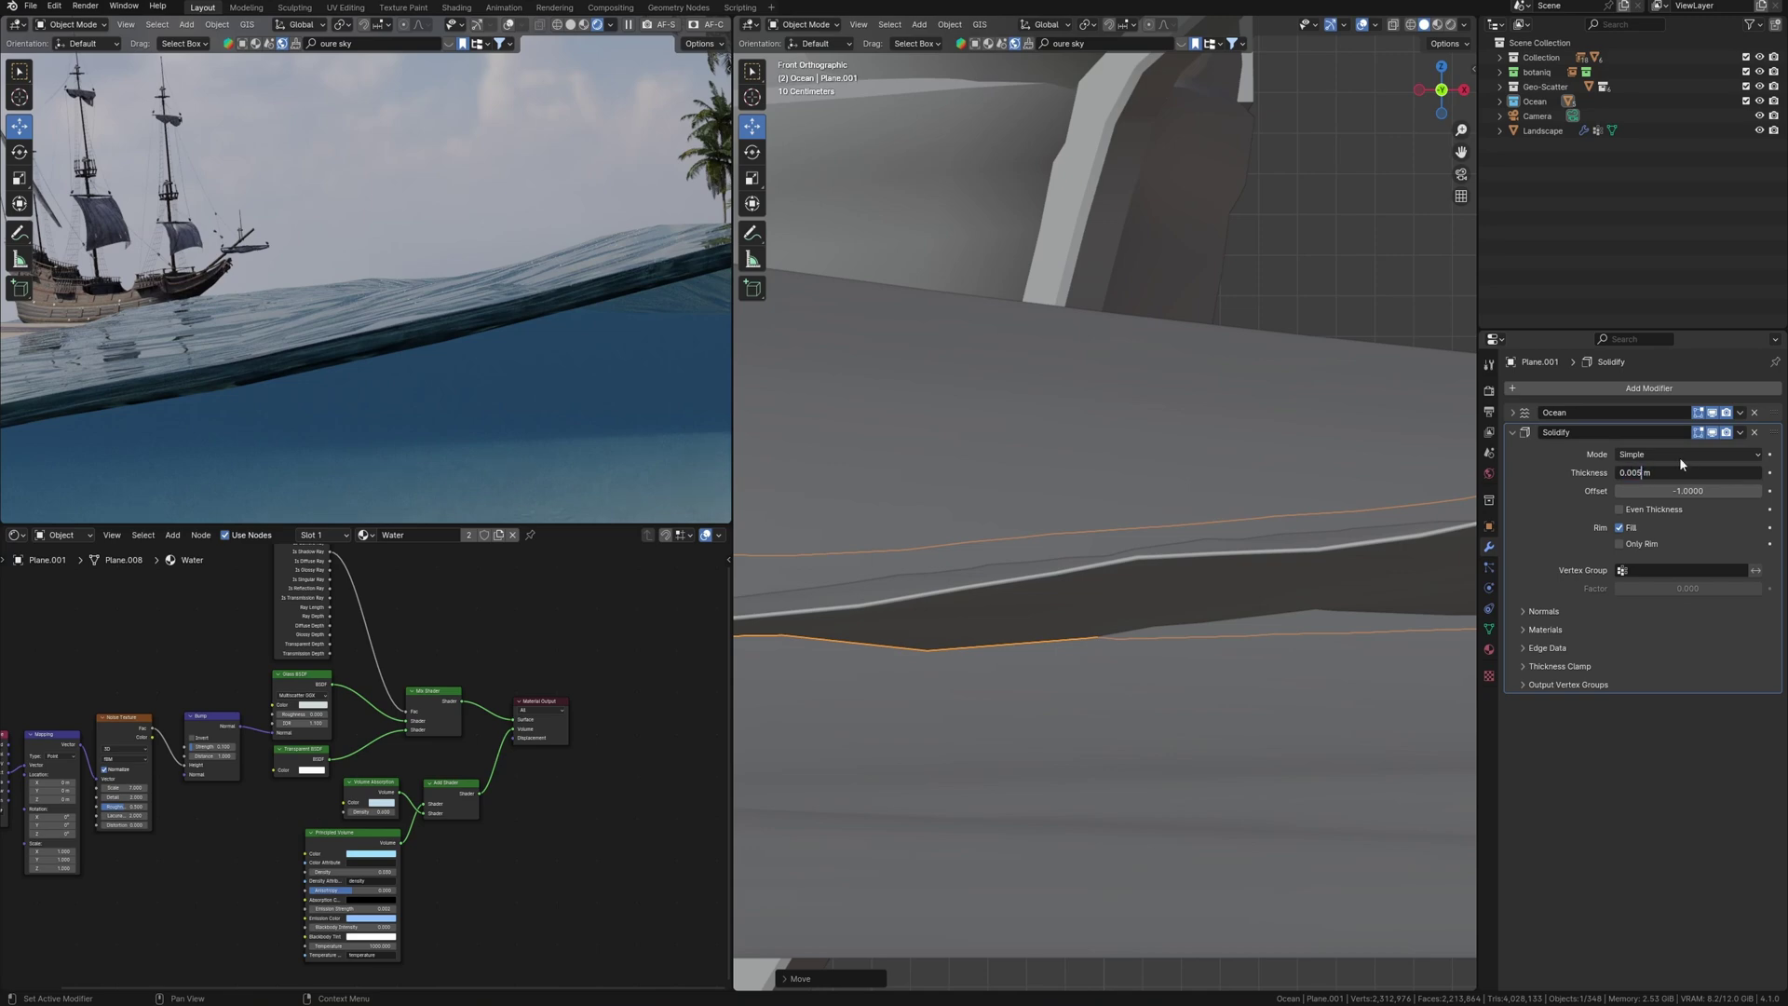
text(05)
key(Return)
Step: Nudge the thinned ocean copy by about 0.00175 m along the Z axis to refine the waterline
ctrl+middle_drag(533, 361, 529, 448)
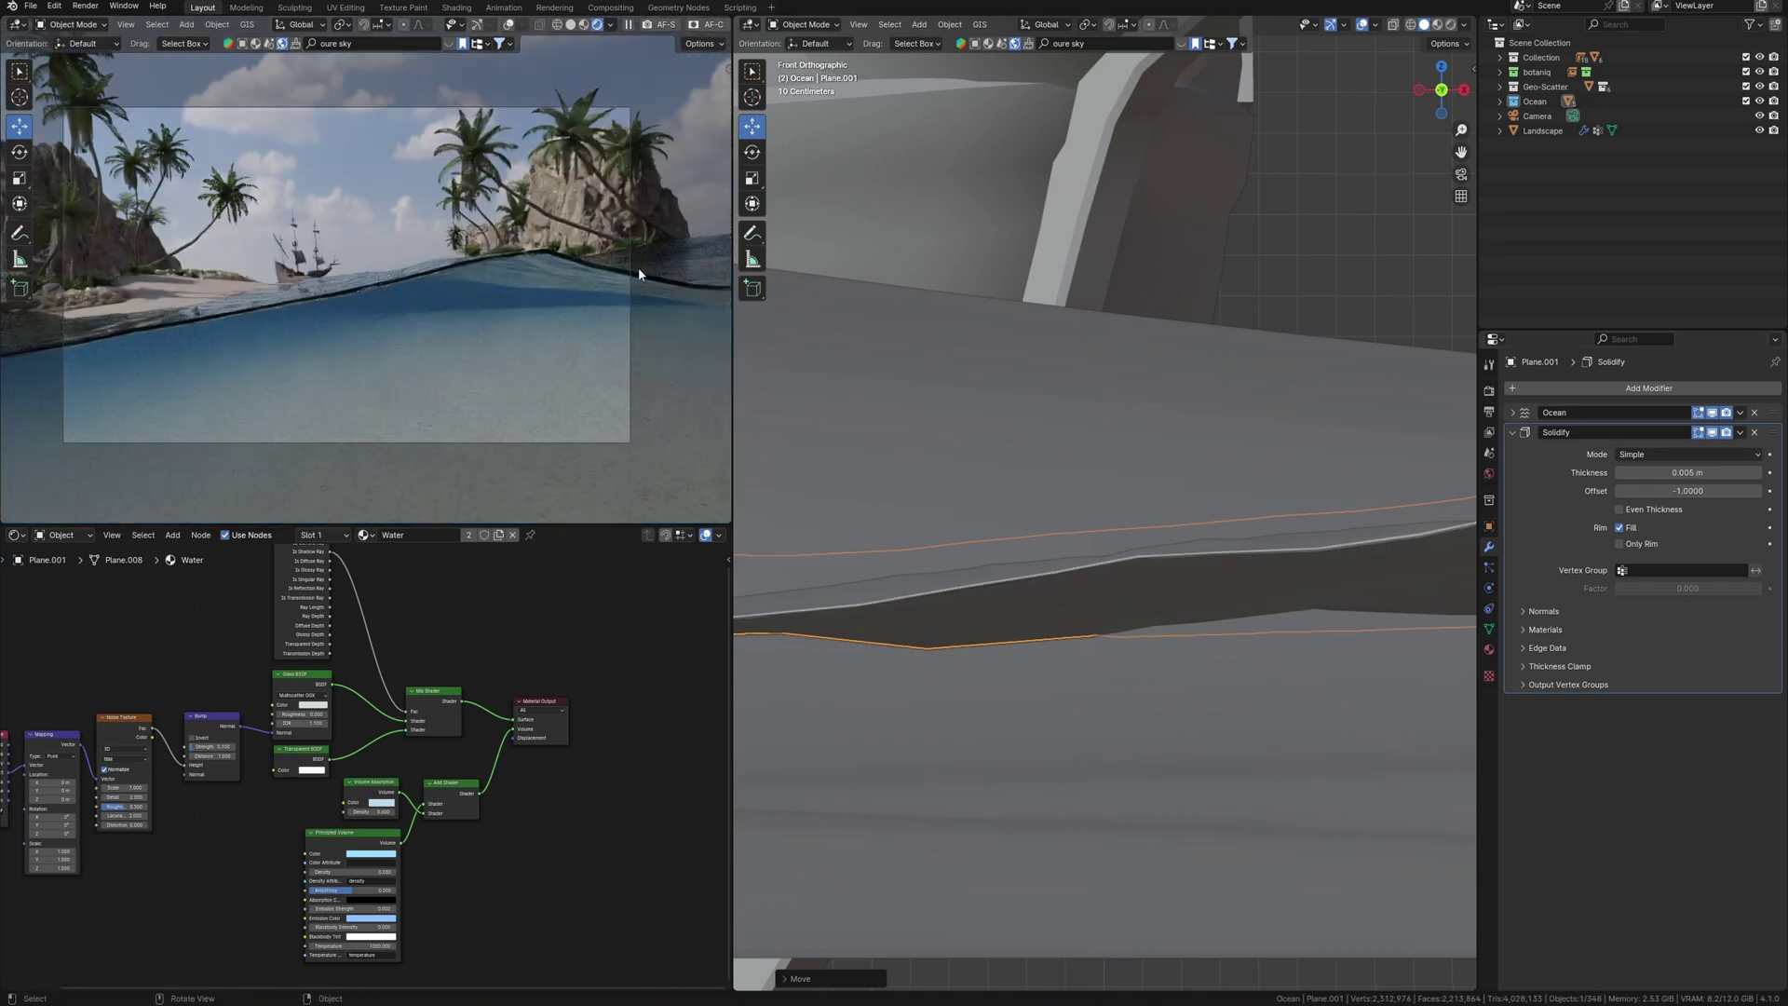
ctrl+middle_drag(182, 361, 285, 311)
ctrl+middle_drag(1169, 589, 1168, 578)
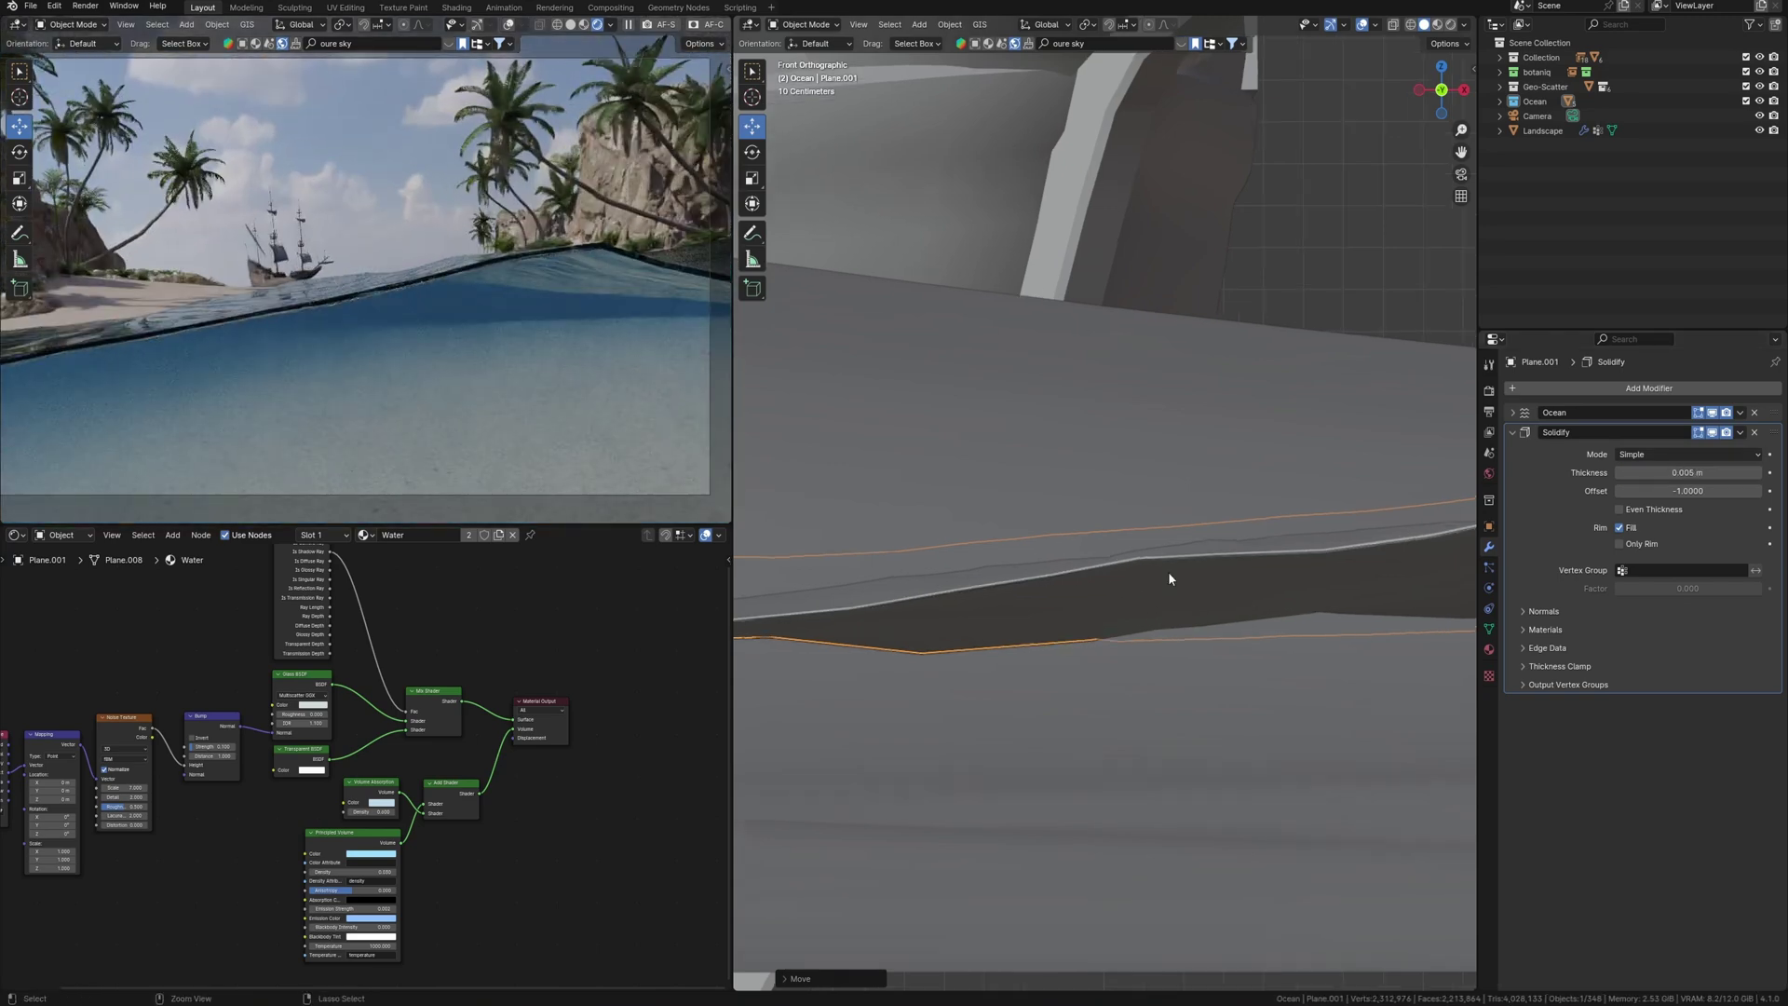
key(g)
key(z)
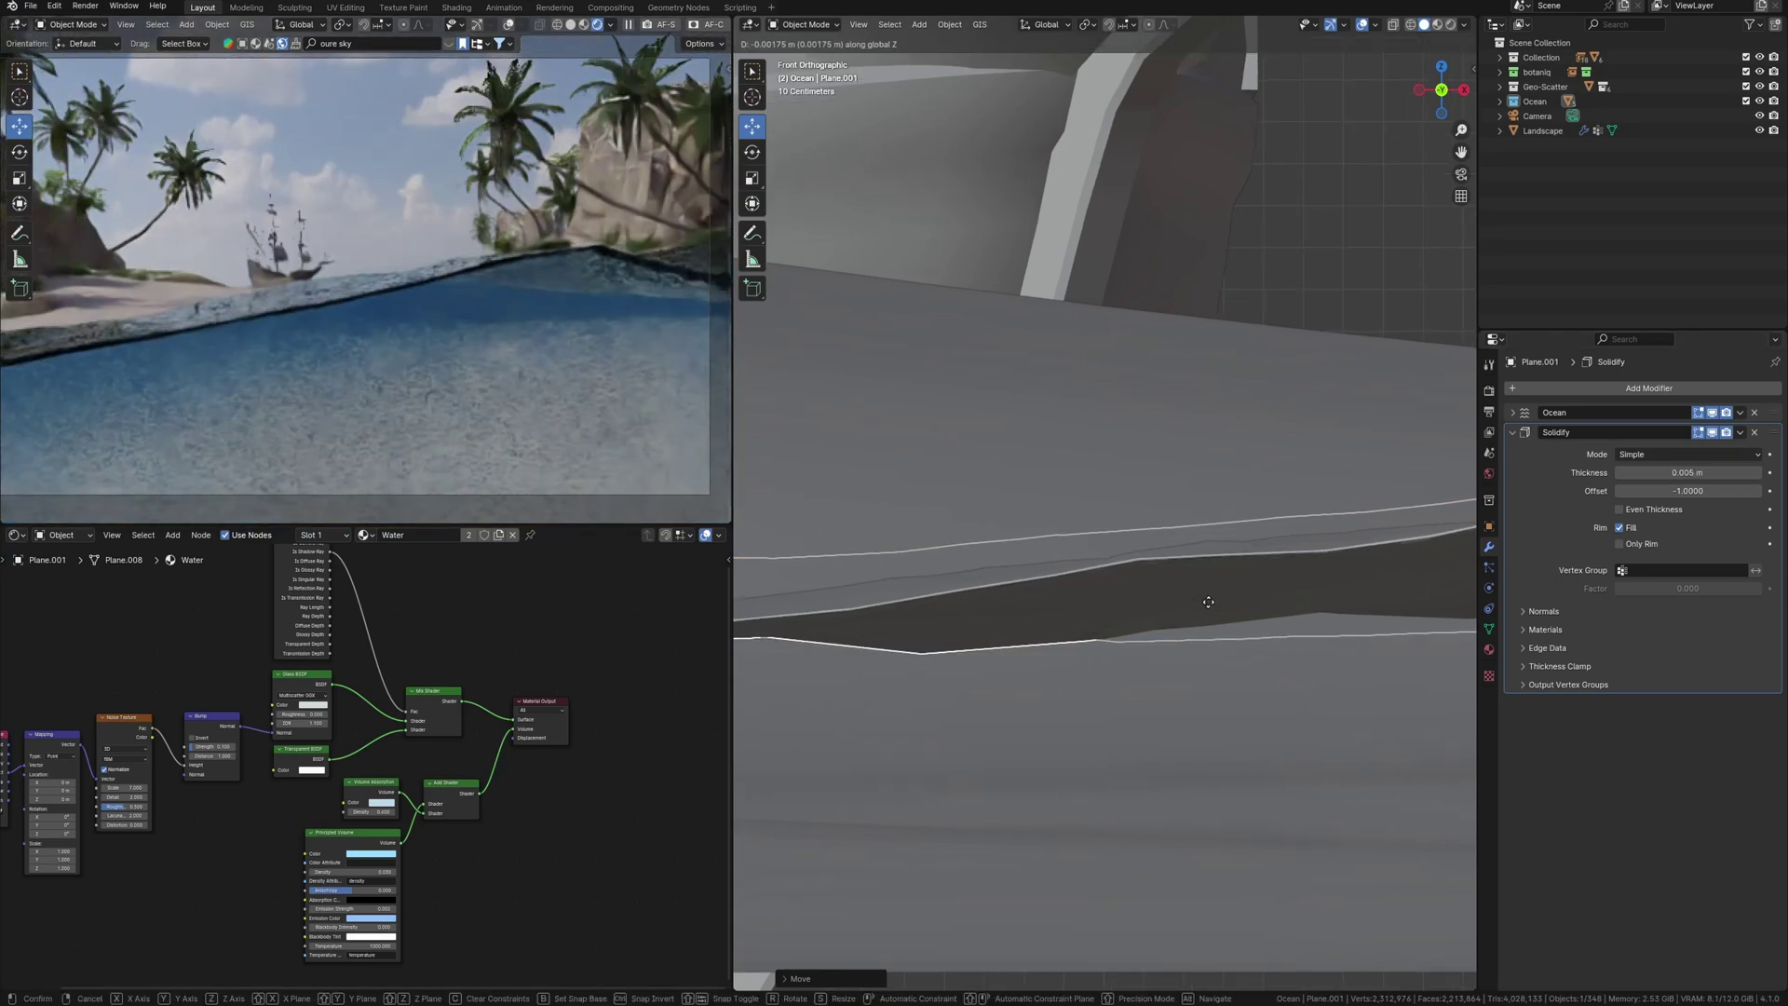
click(1209, 601)
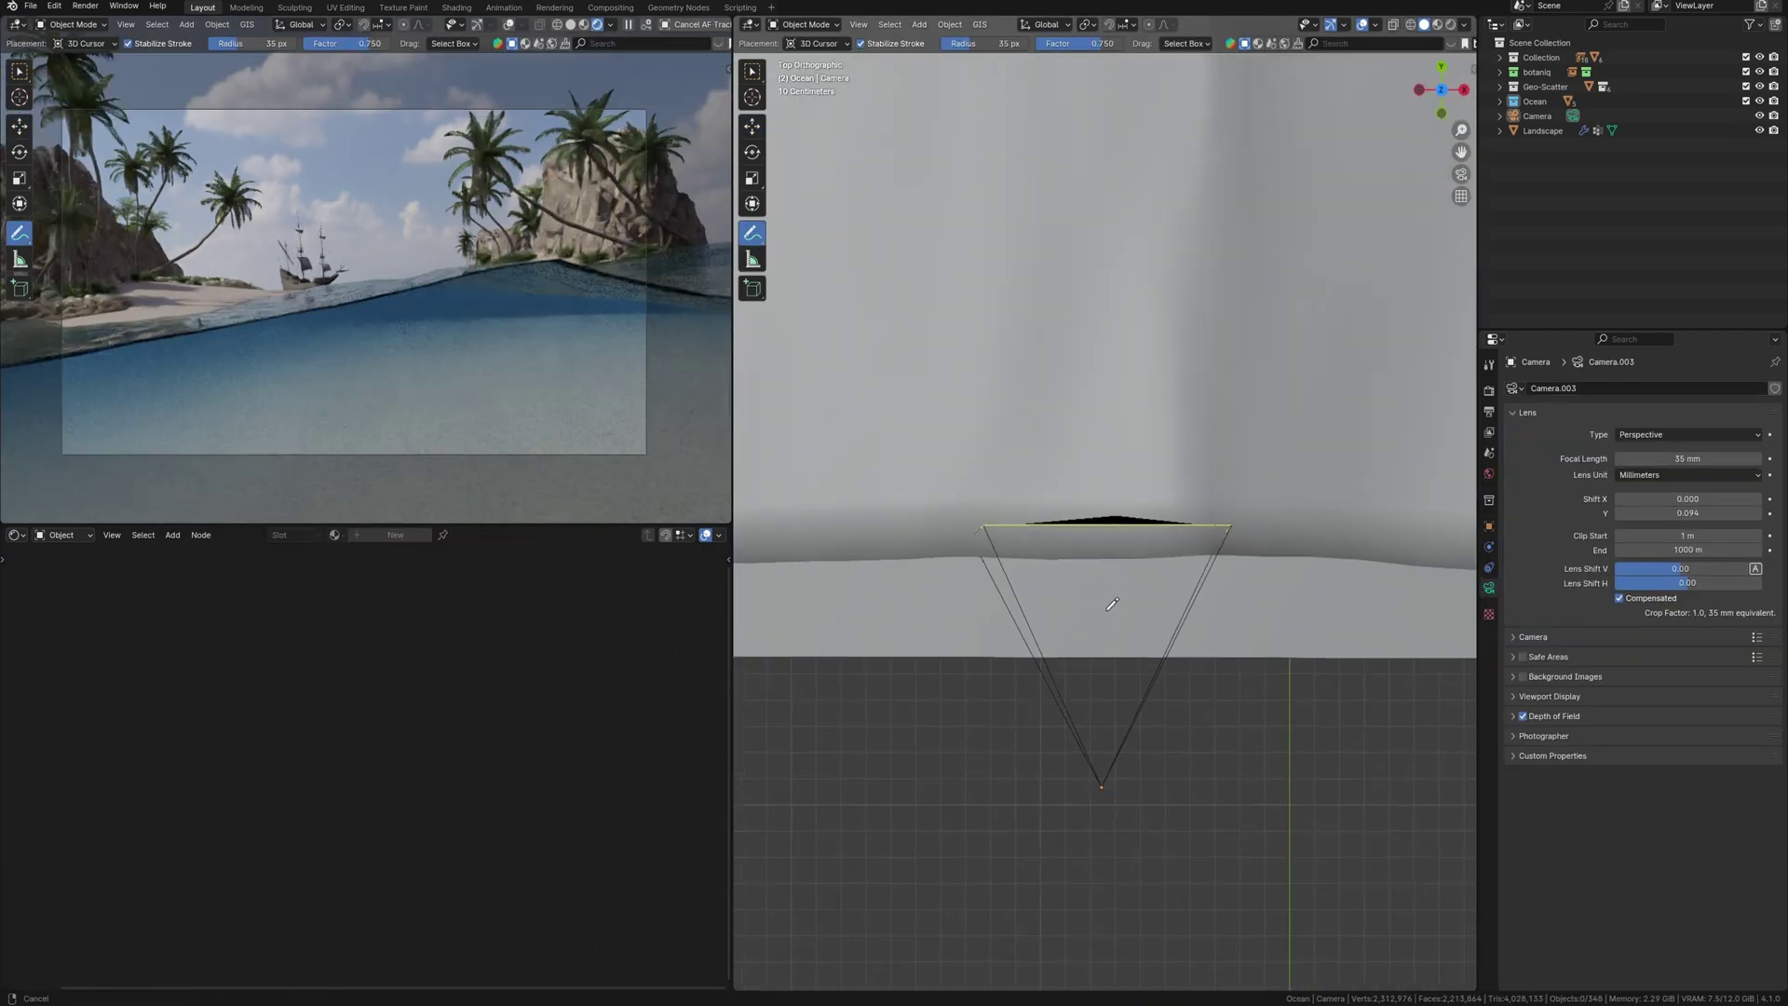
Step: Select the camera at the ocean's front edge and enable its depth of field
scroll(1111, 604, up, 3)
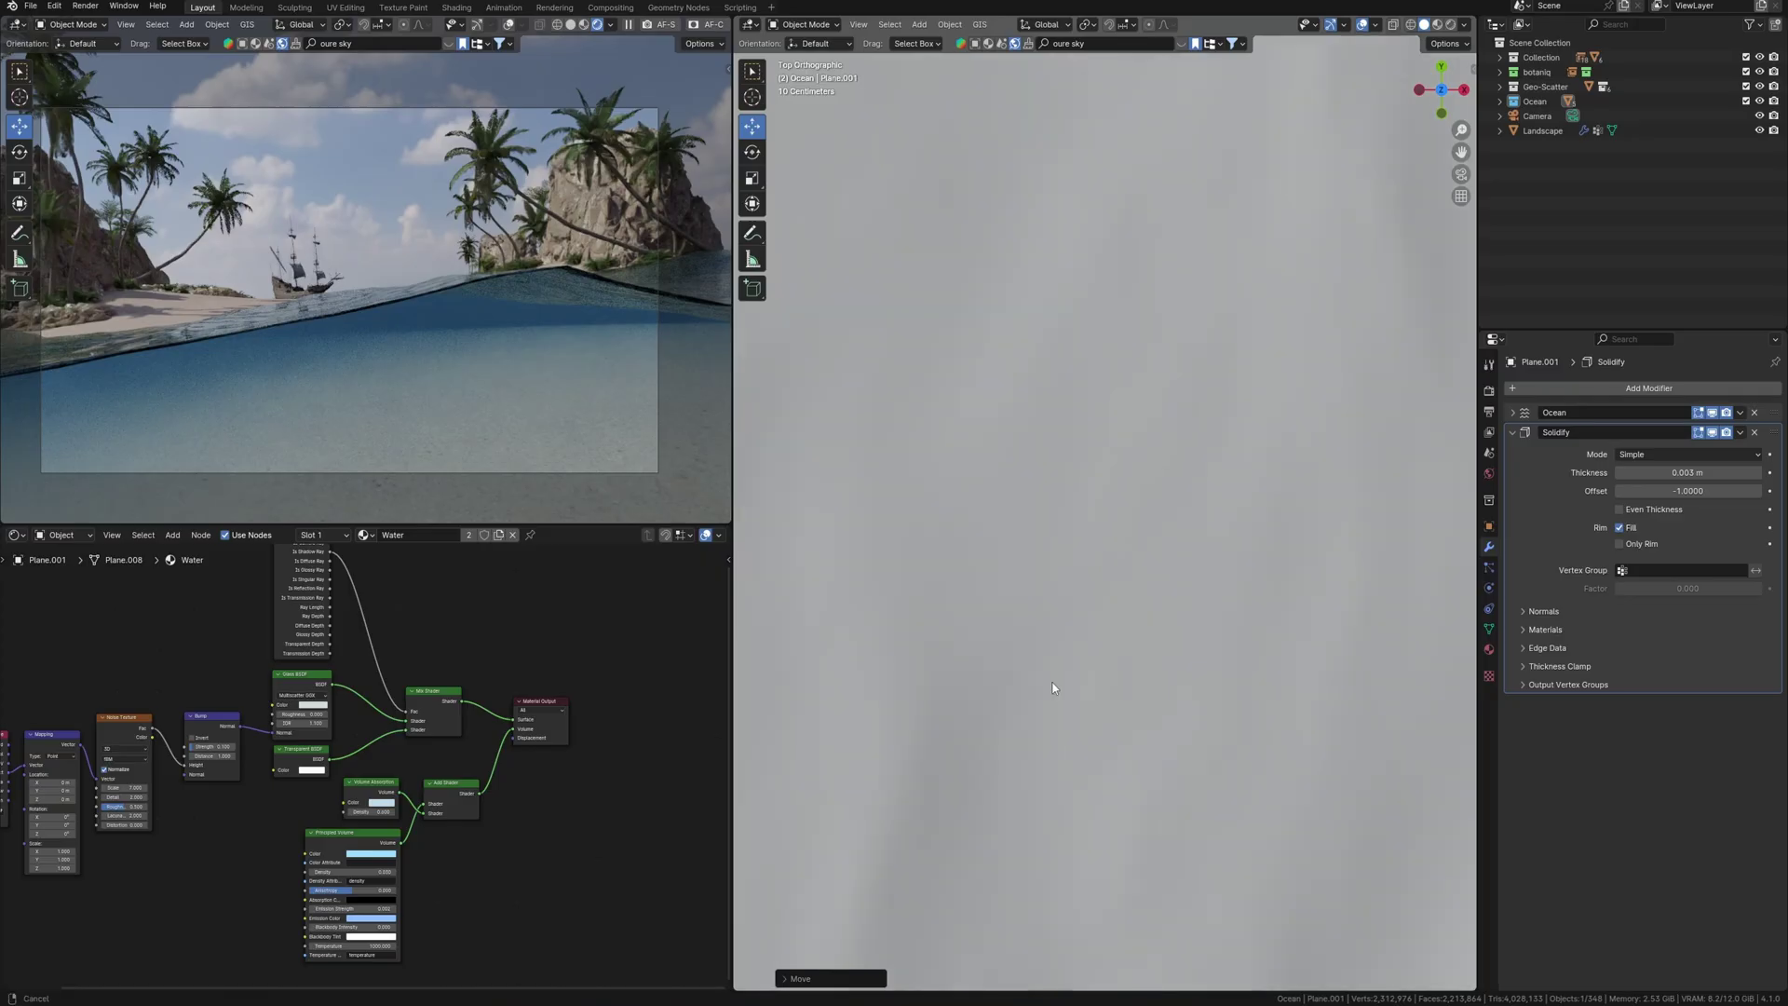
drag(1058, 686, 1149, 836)
shift+middle_drag(1148, 837, 1078, 553)
shift+middle_drag(1076, 819, 1073, 708)
ctrl+middle_drag(1073, 708, 1070, 583)
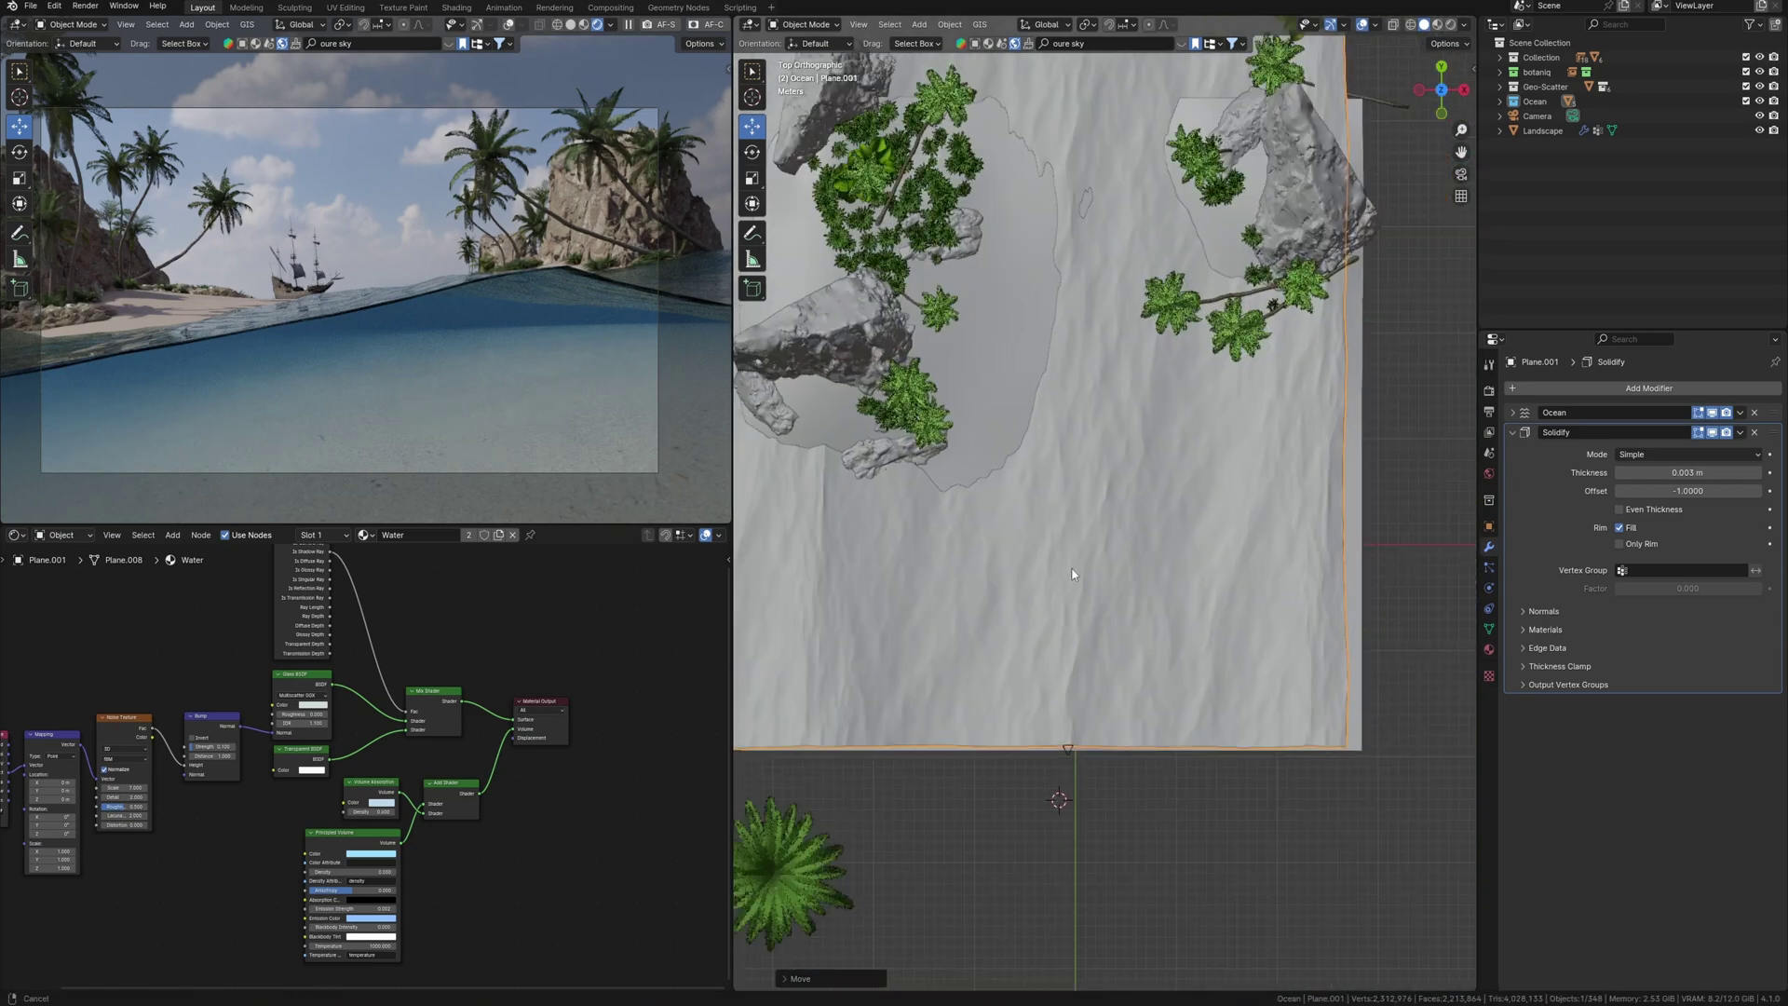
shift+middle_drag(1061, 811, 1107, 629)
scroll(1113, 661, up, 4)
click(1129, 679)
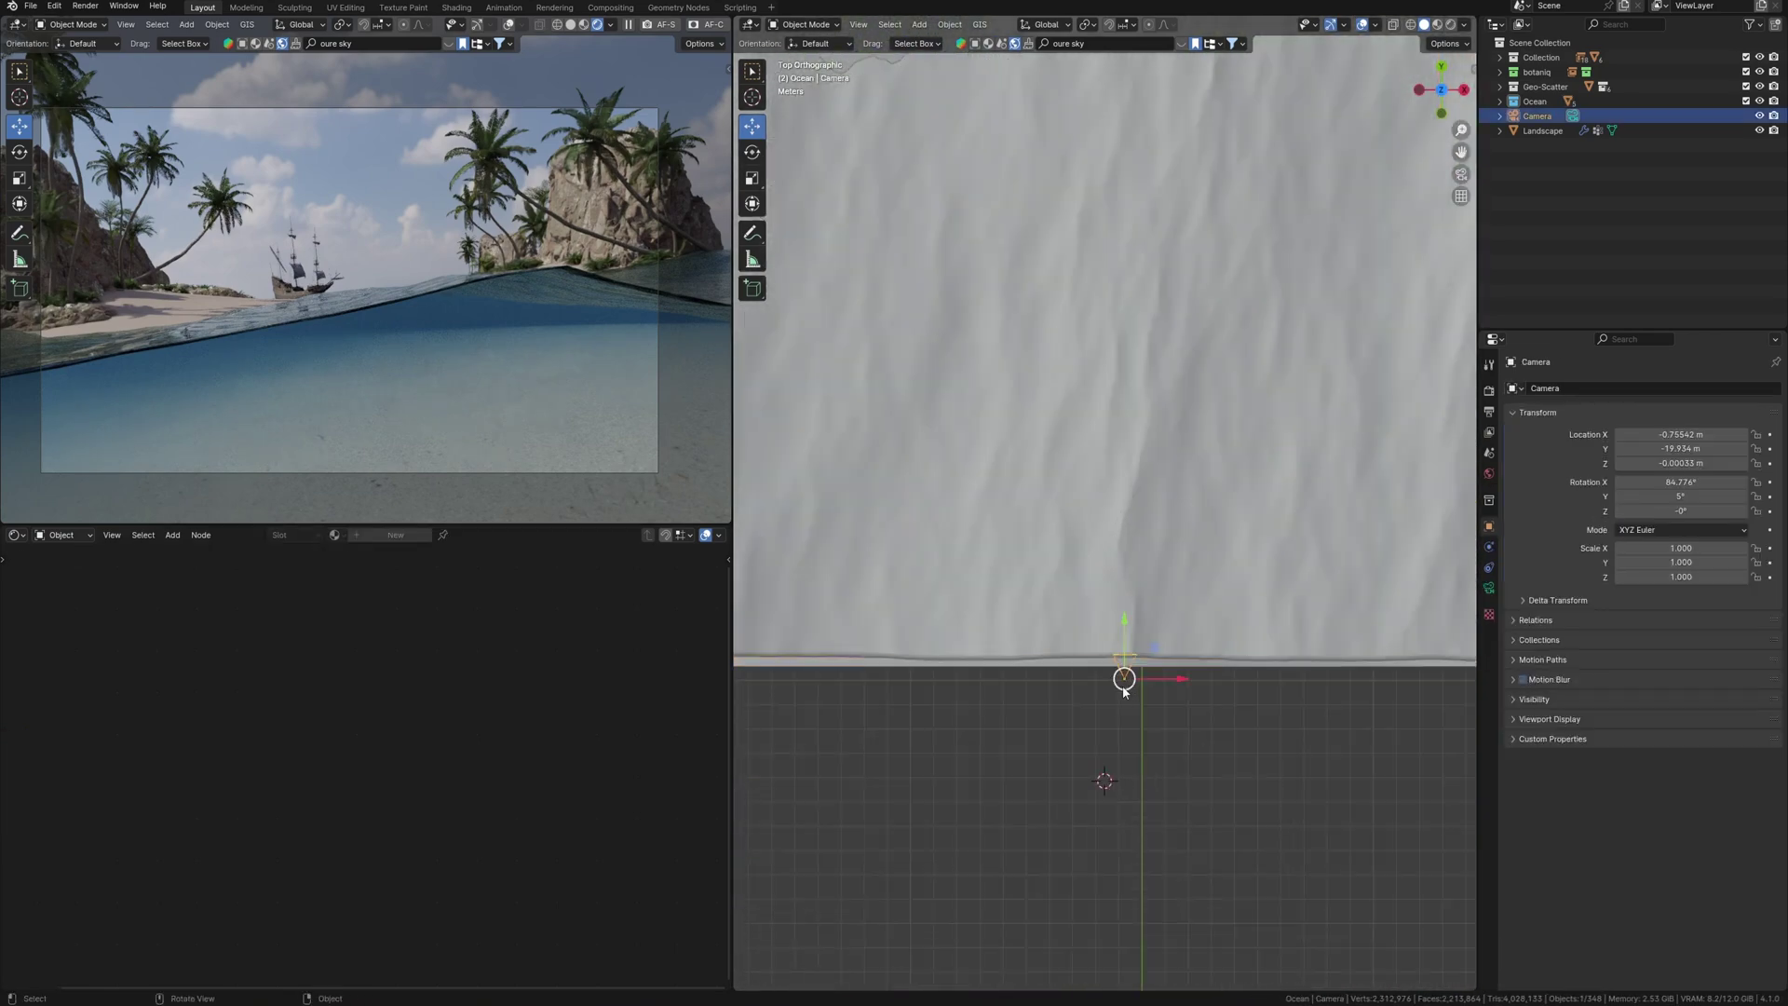
scroll(1108, 652, up, 2)
shift+middle_drag(1093, 689, 1096, 641)
scroll(1142, 672, up, 1)
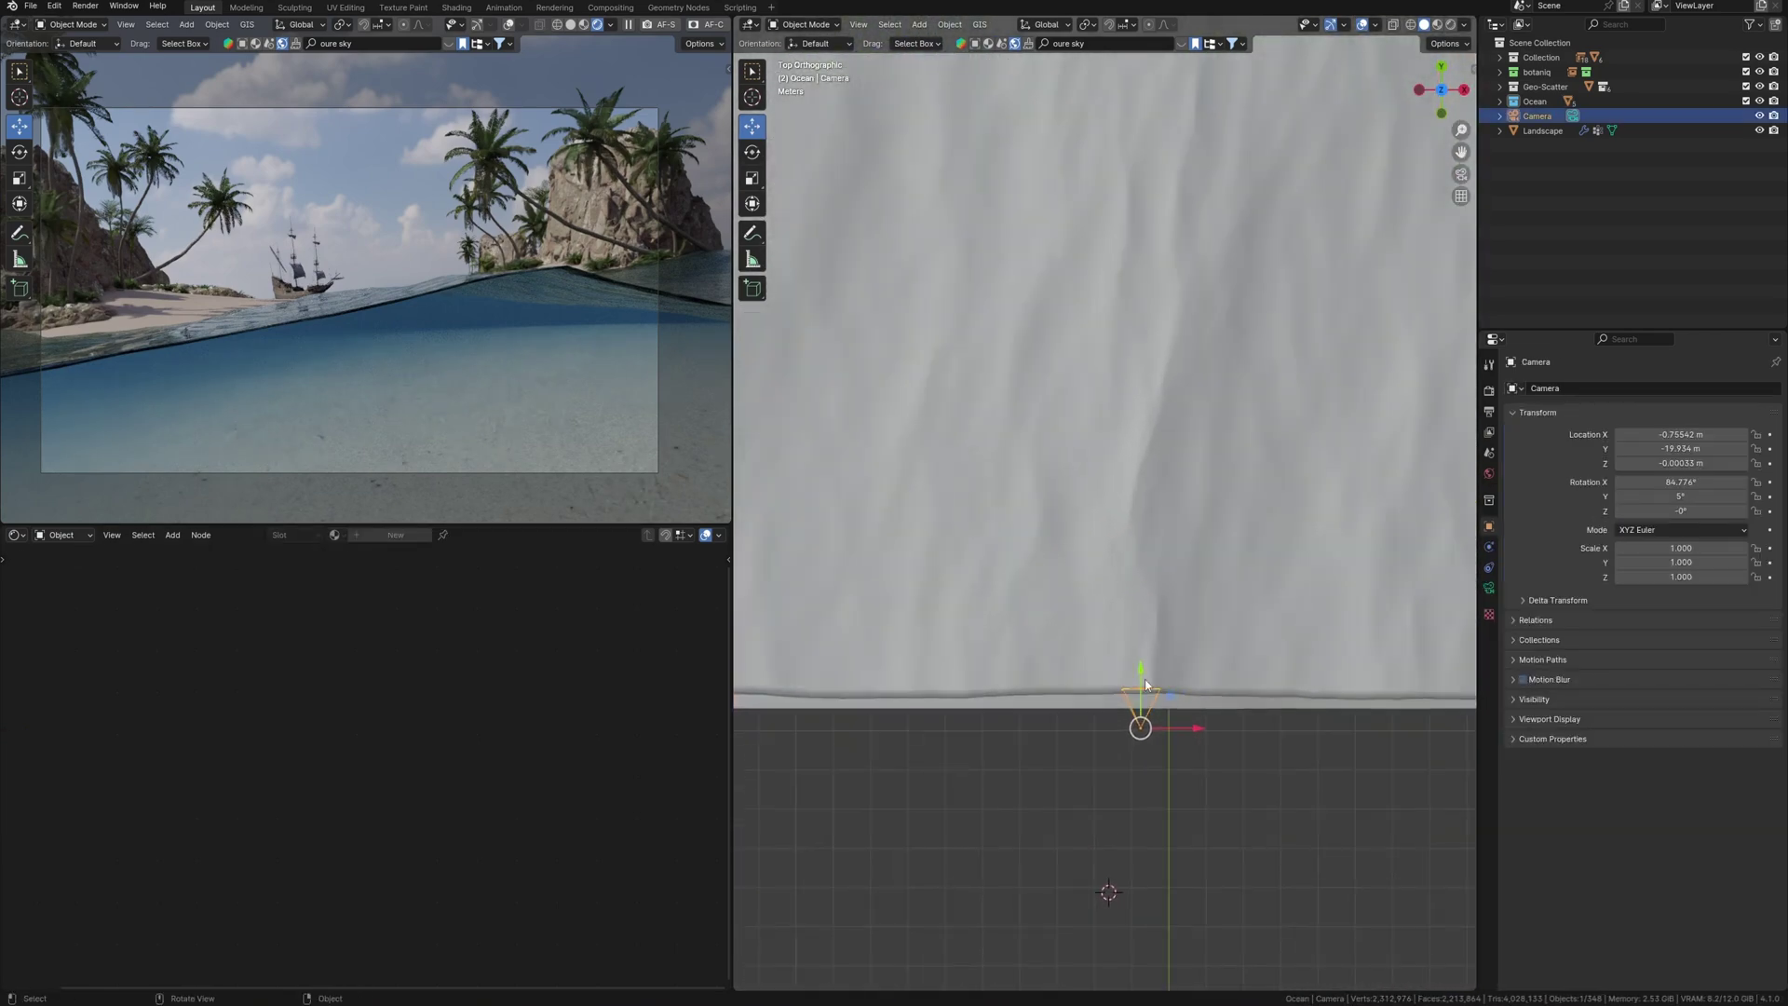
scroll(1160, 691, up, 2)
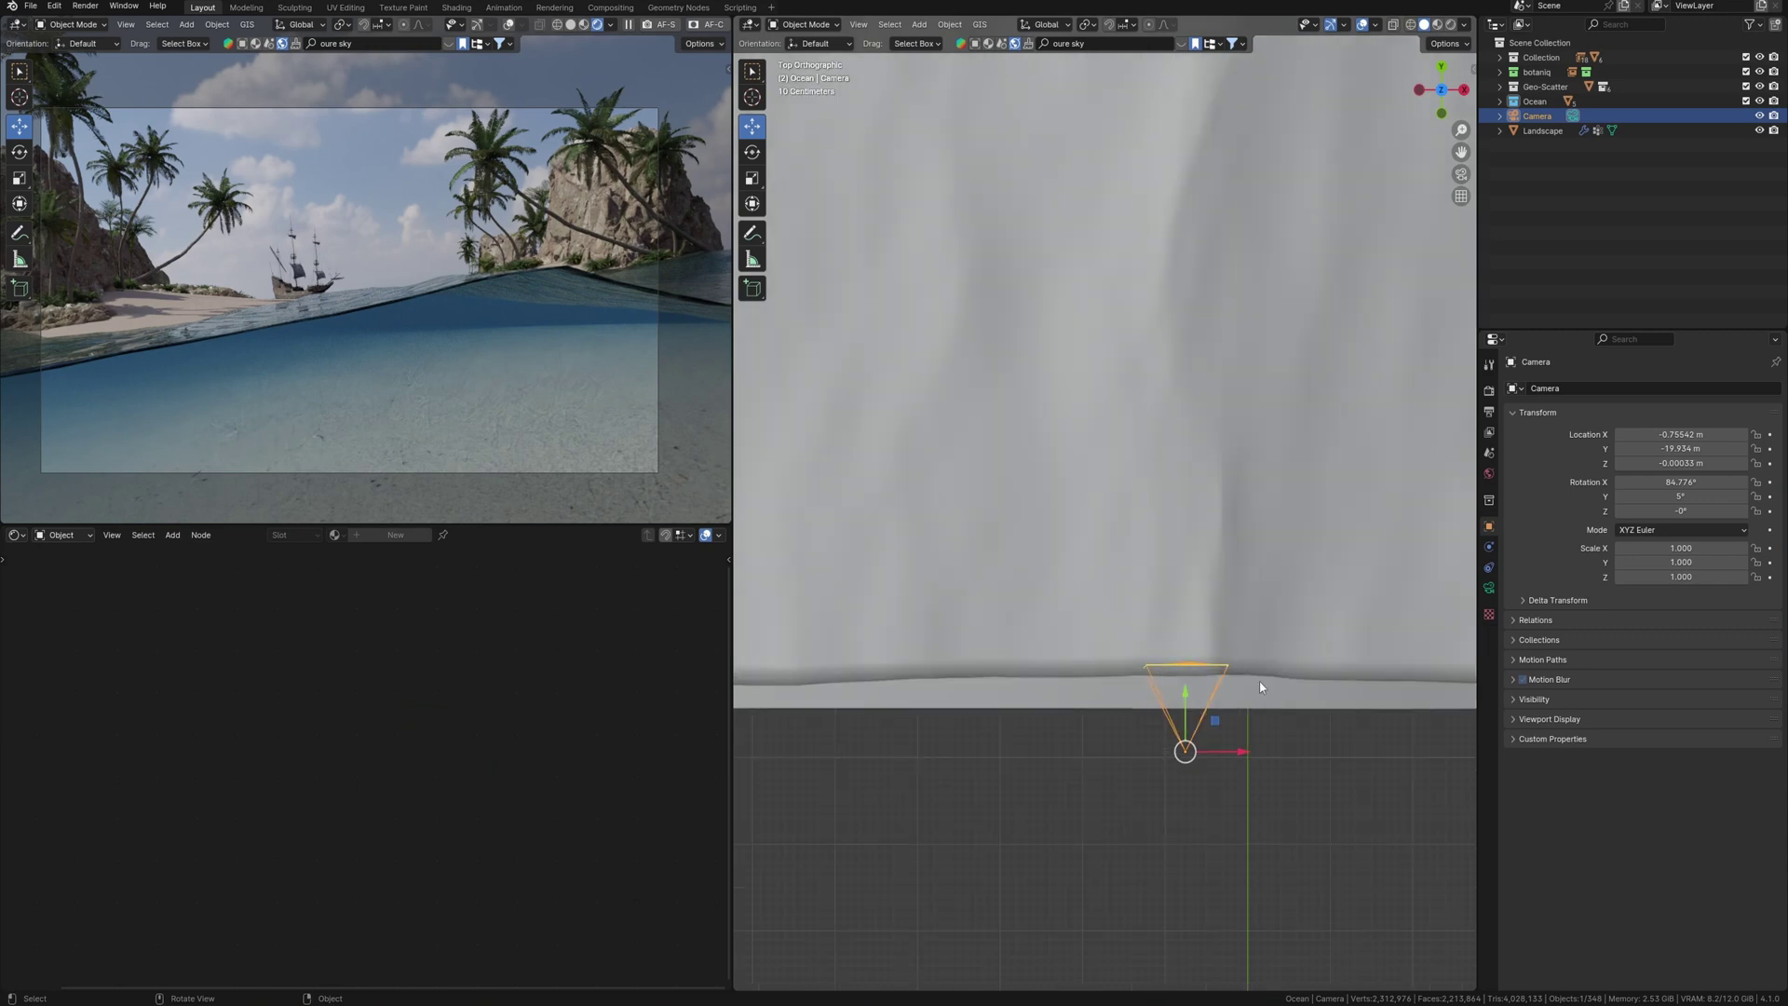
click(1489, 589)
click(1517, 719)
click(1523, 716)
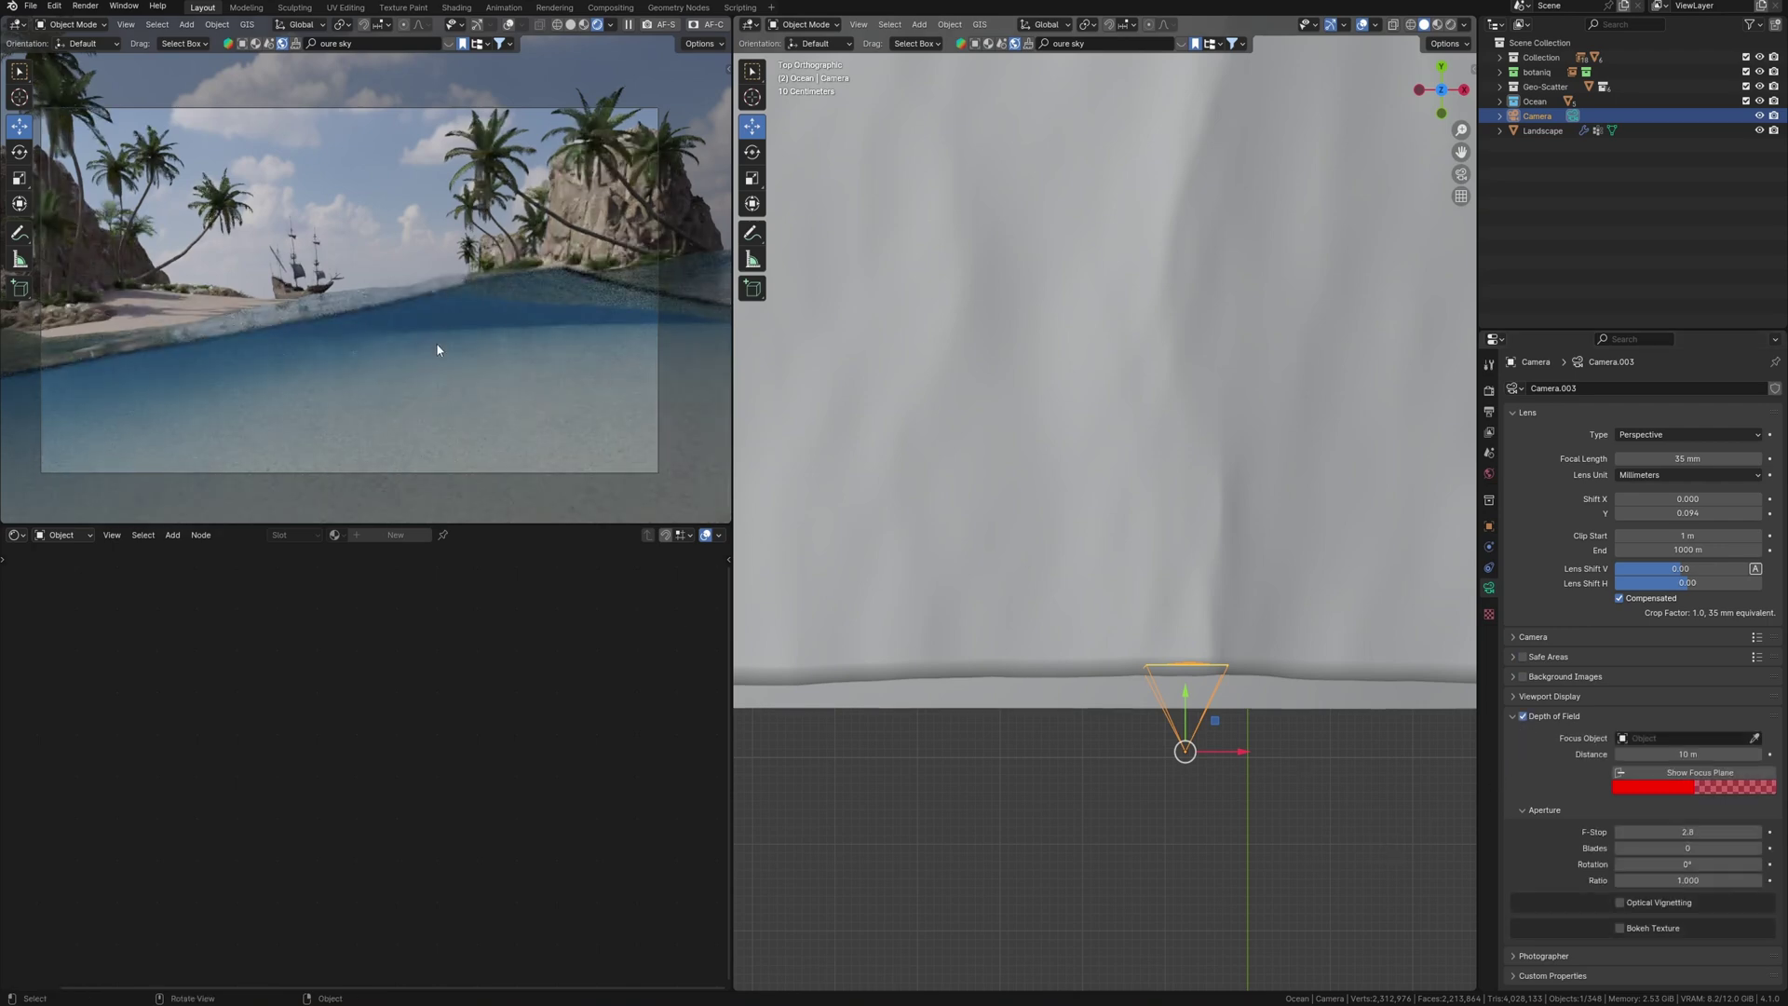
Step: Pick the ship's hull as the camera's depth-of-field focus object
scroll(426, 340, up, 4)
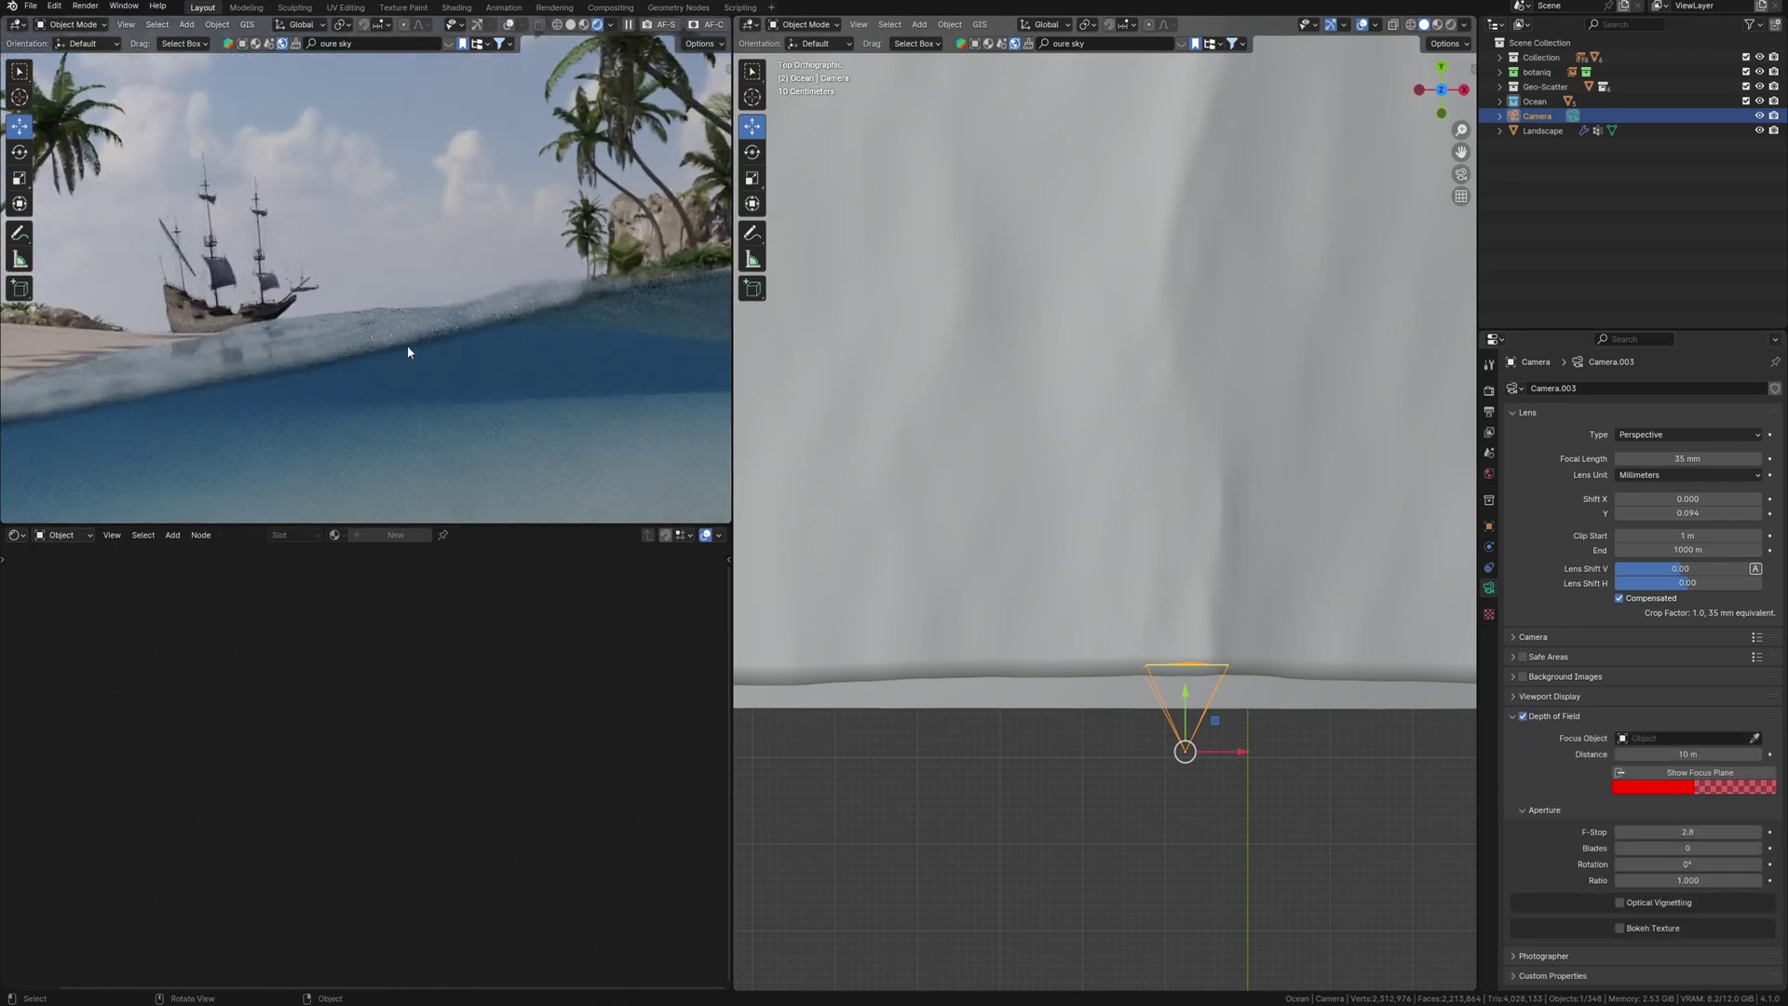
scroll(399, 353, down, 2)
click(1754, 739)
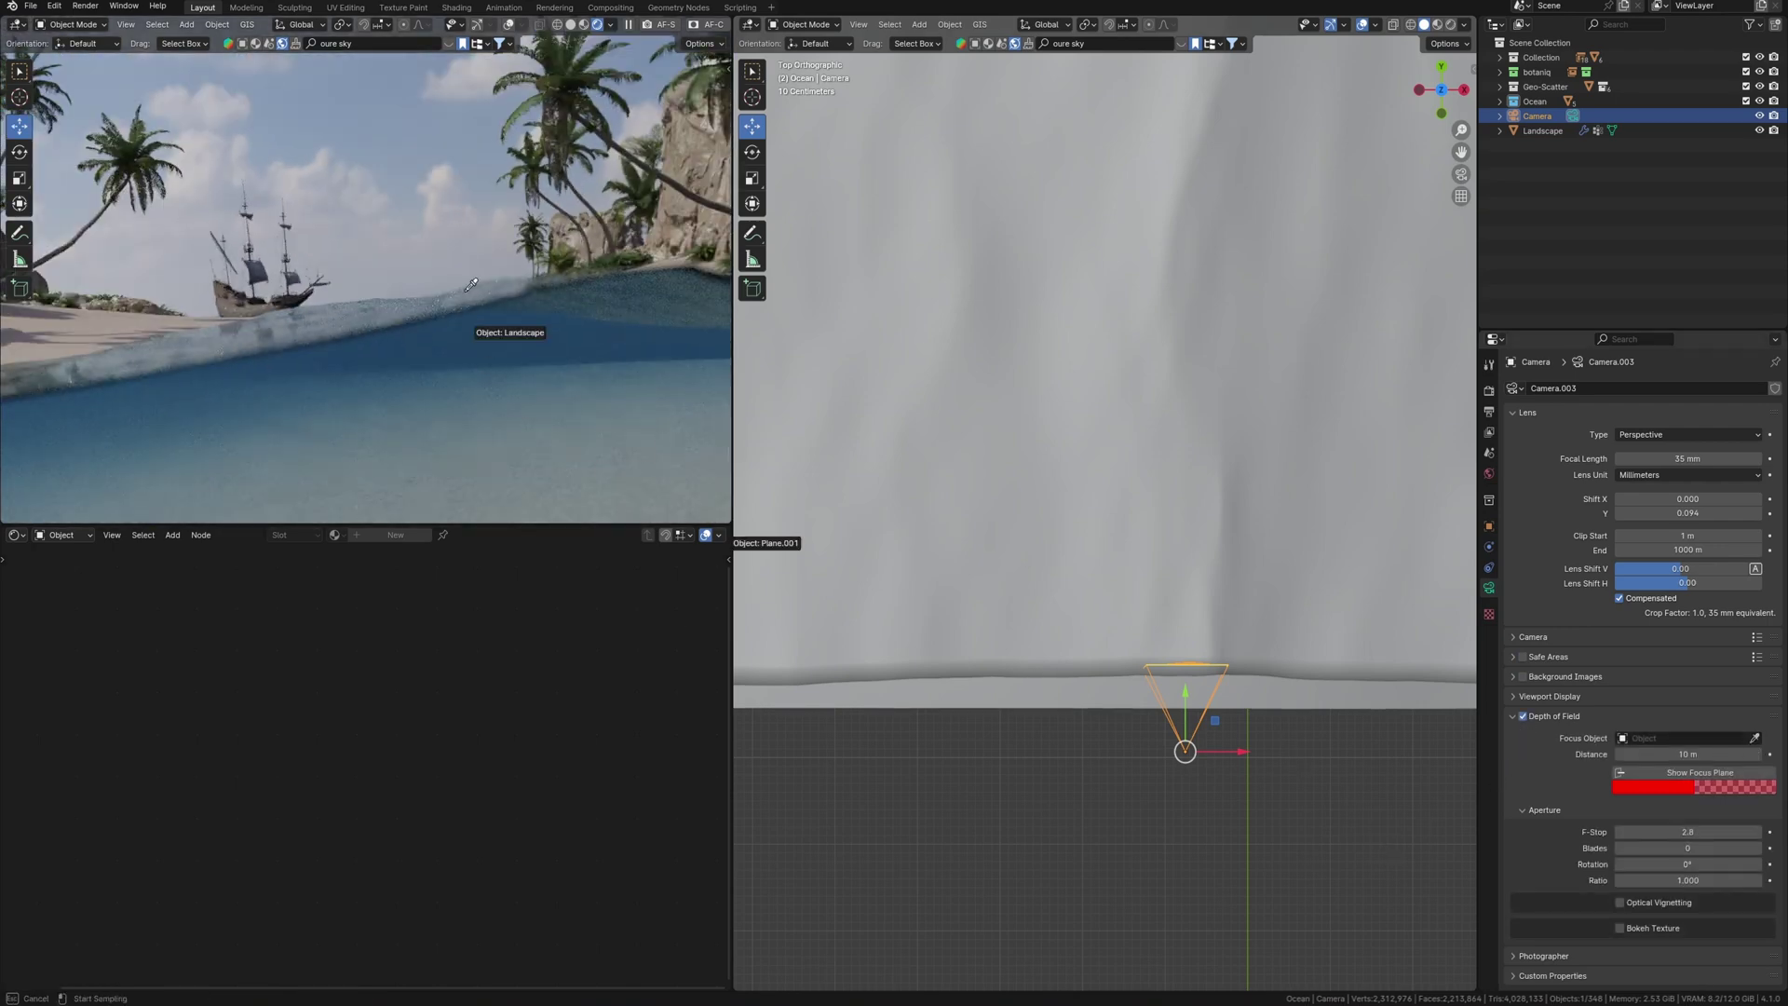
click(252, 304)
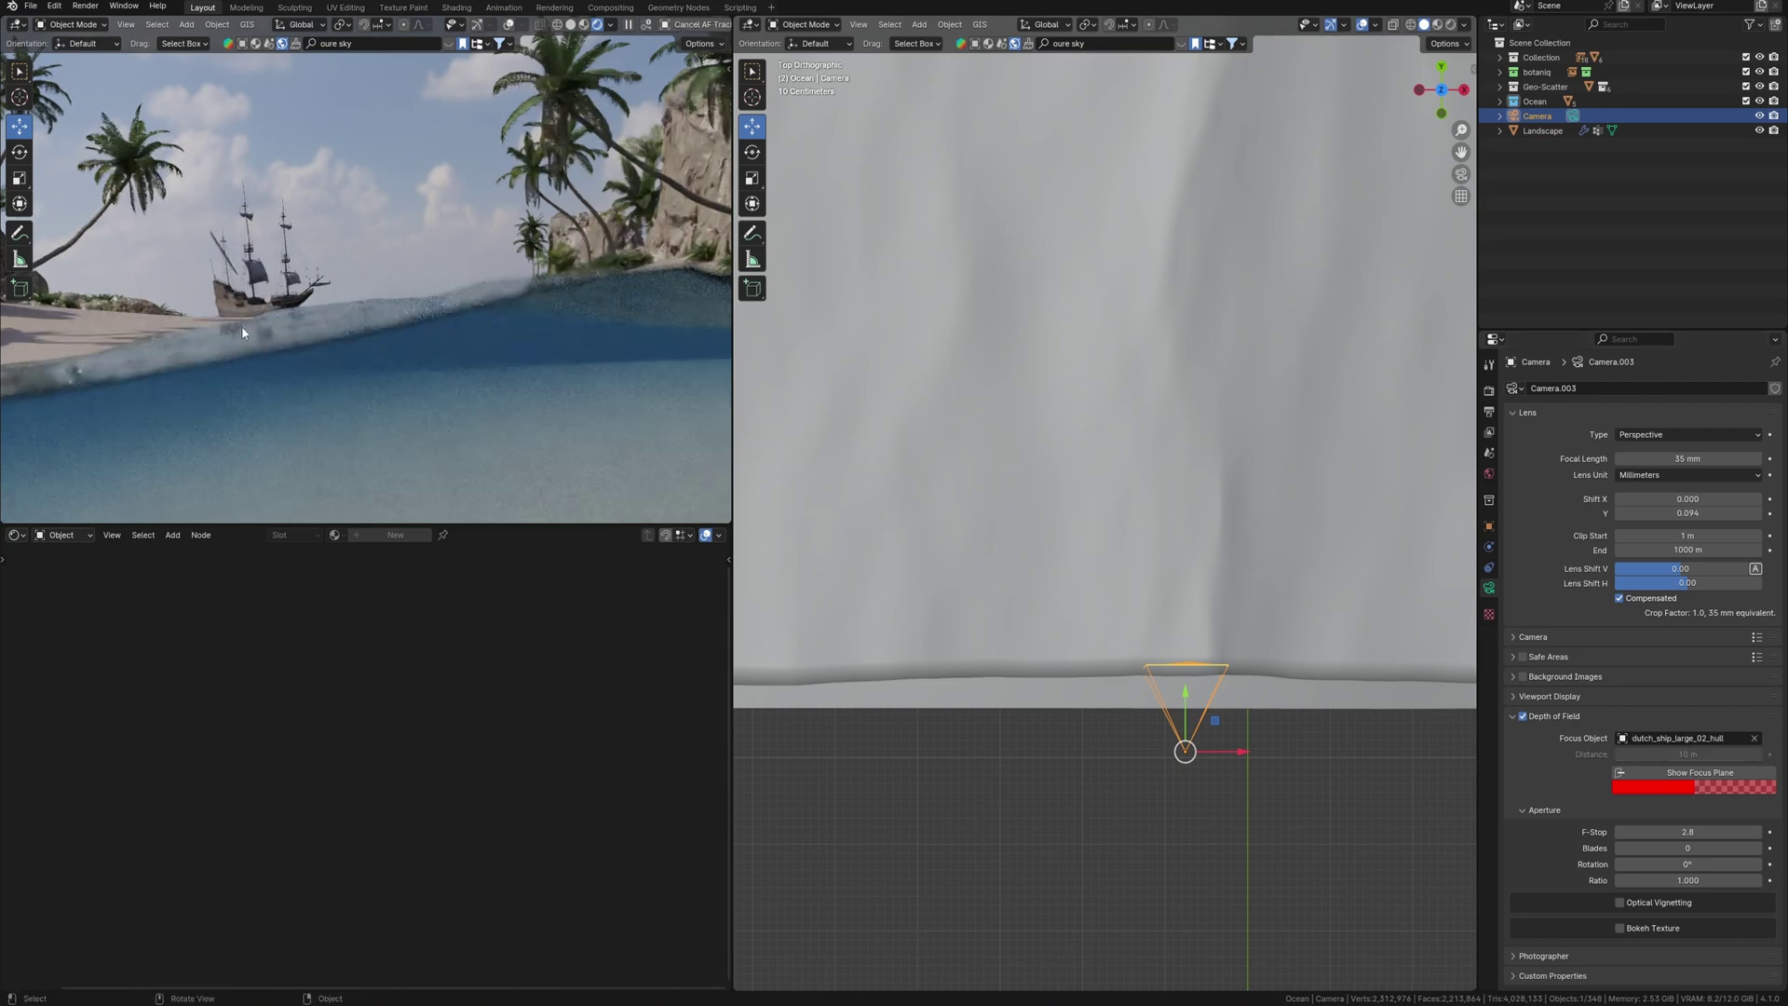
Step: Set the camera's depth-of-field F-Stop to 9 and inspect the scene in an enlarged camera view
click(1687, 831)
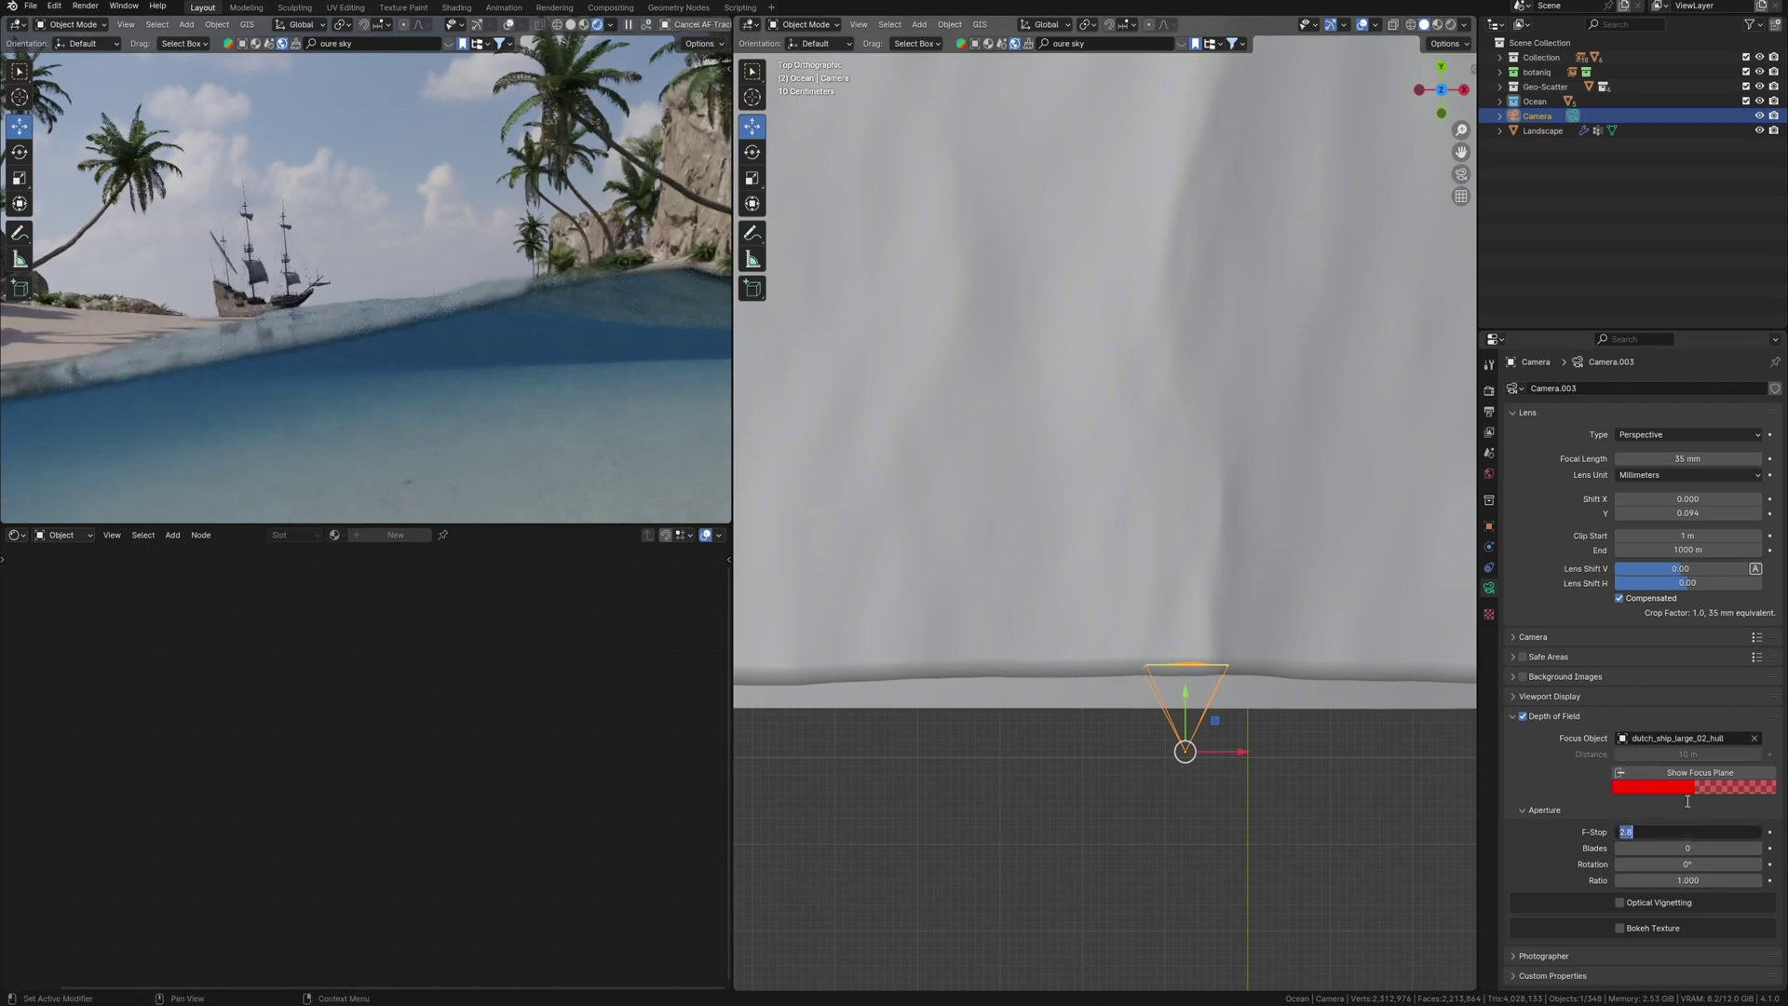
text(9)
key(Return)
ctrl+middle_drag(480, 382, 465, 255)
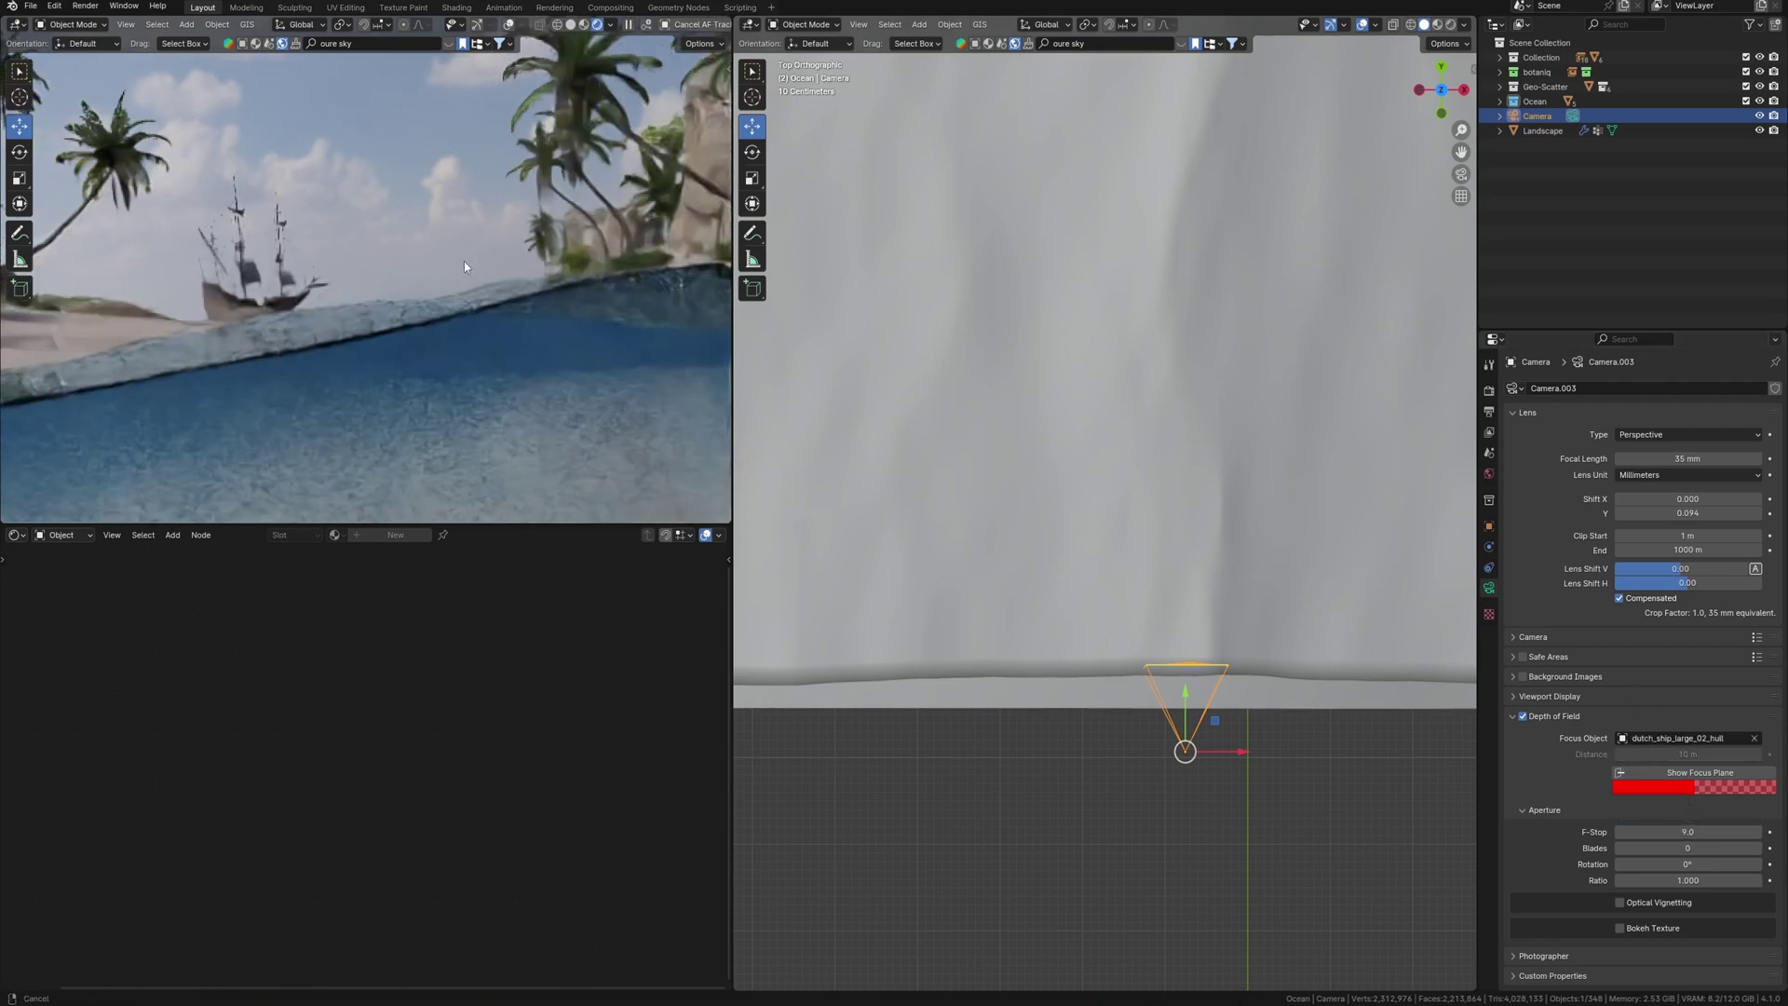
key(ctrl+space)
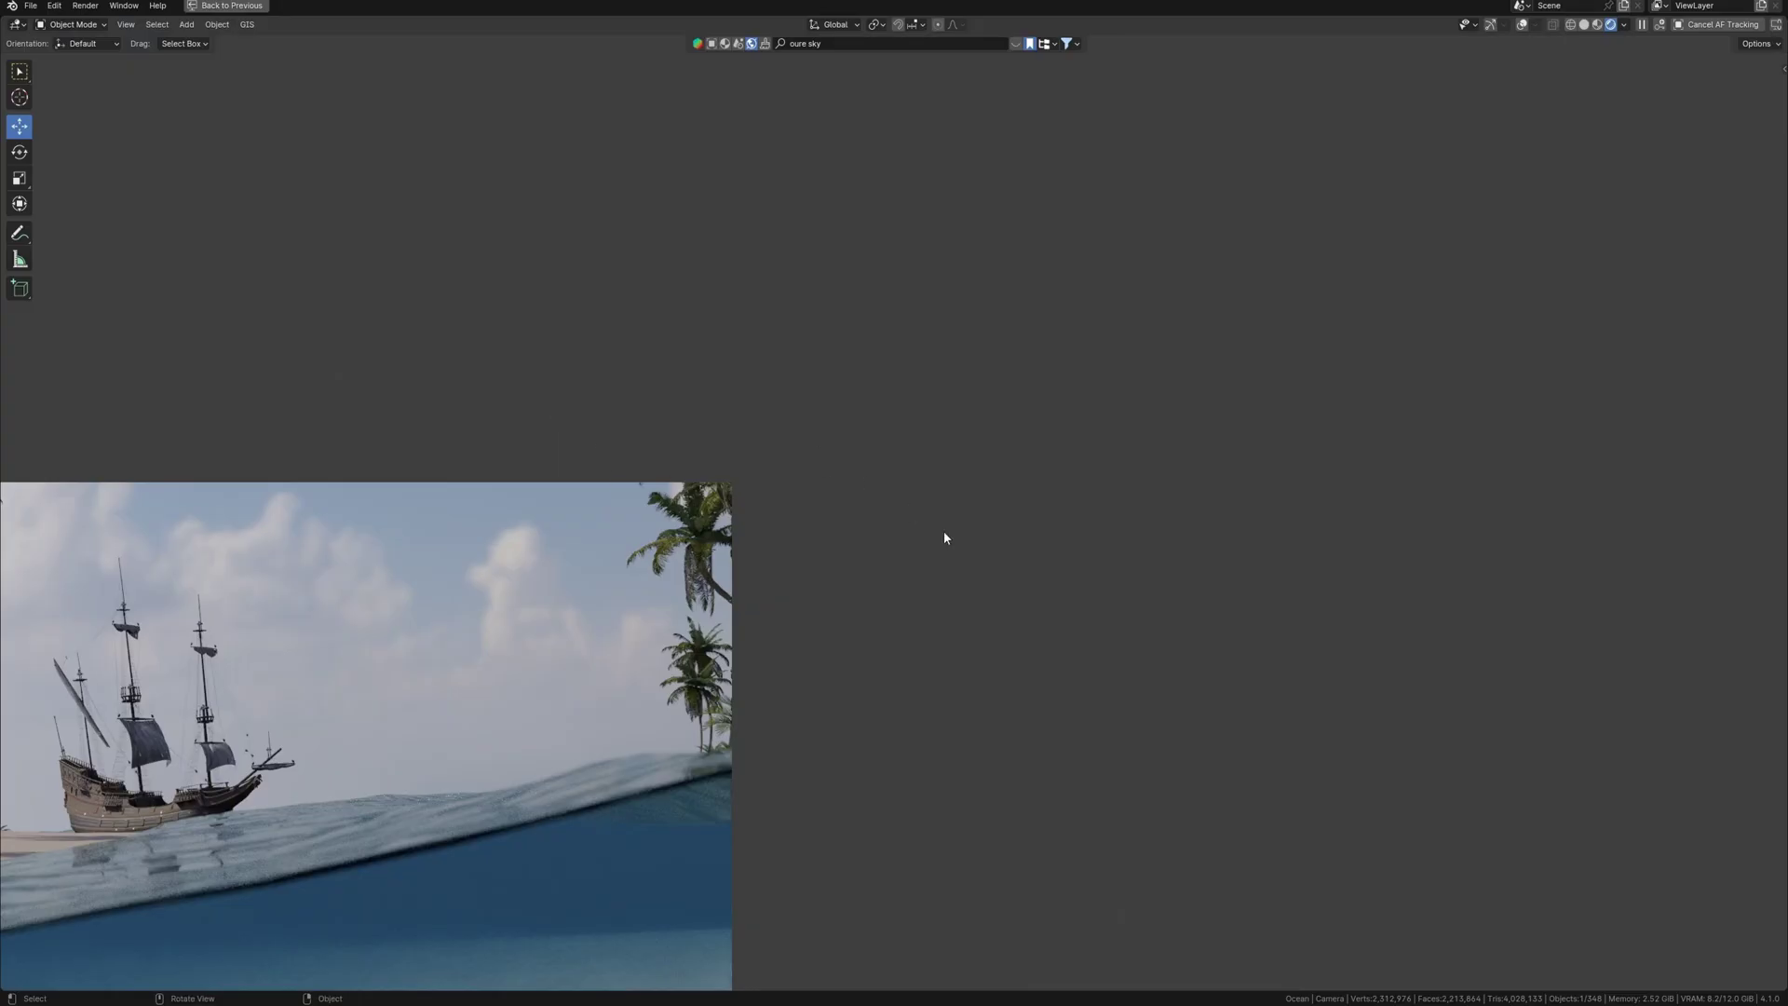
scroll(950, 662, down, 4)
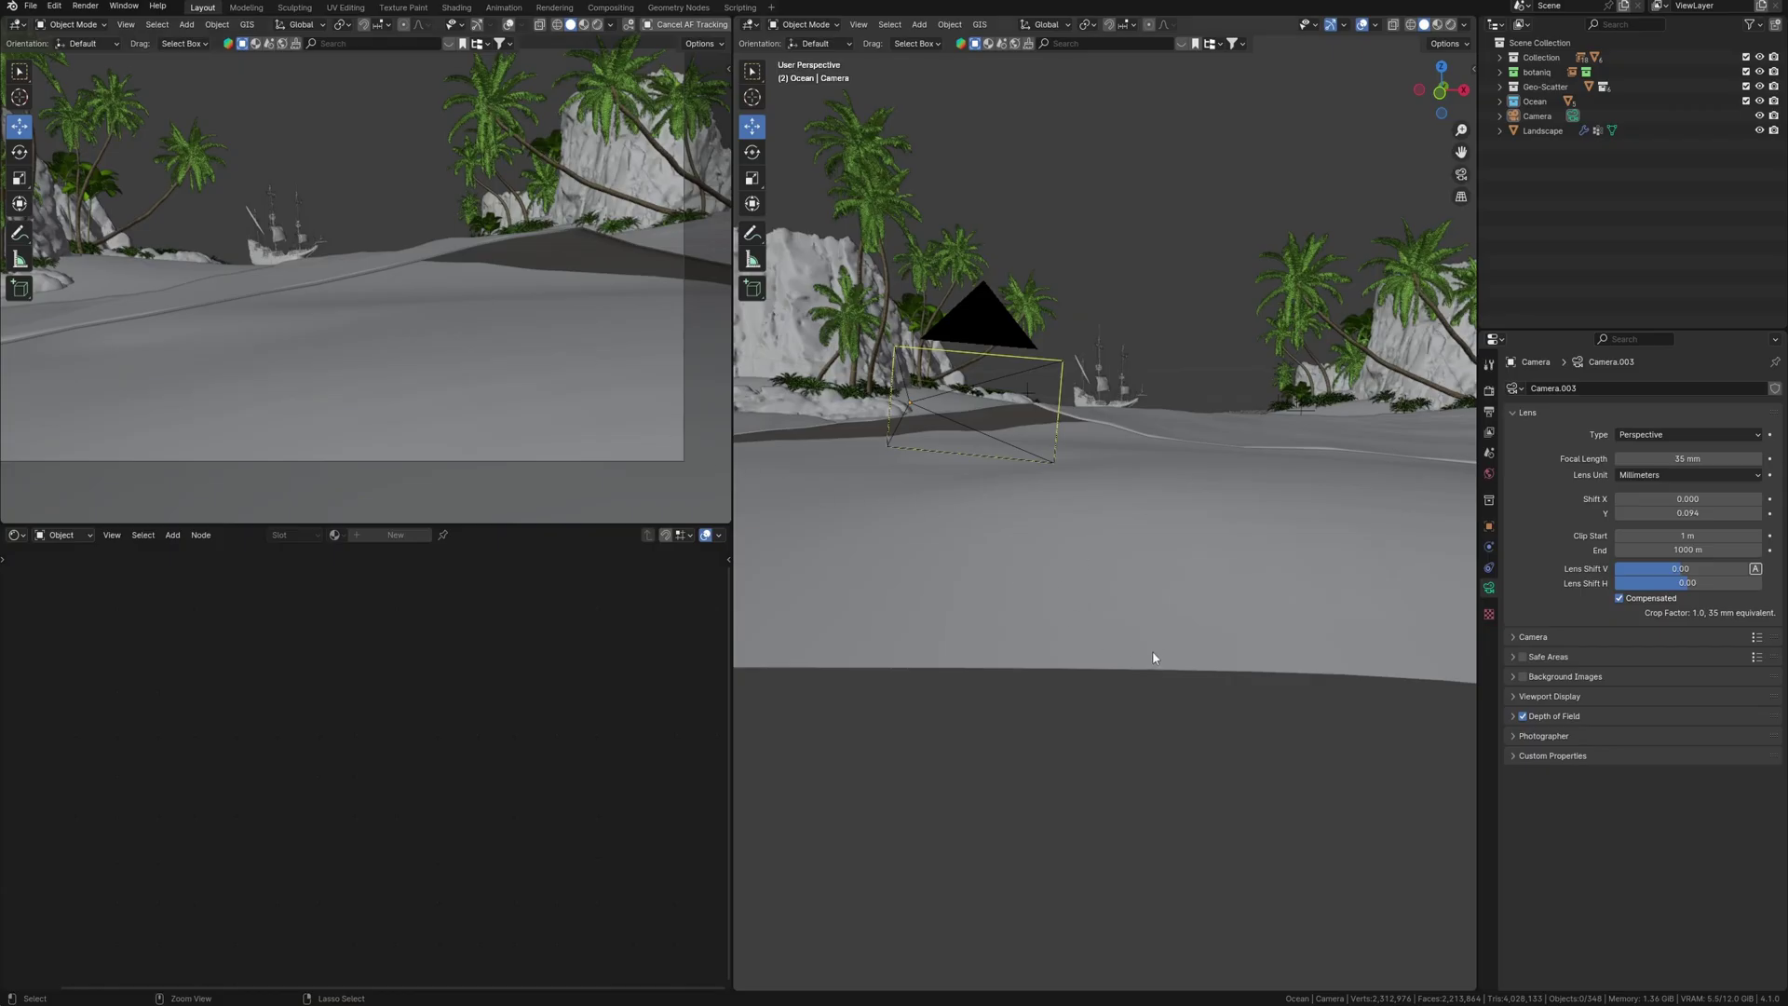
Step: Paste the copied treasure chests into the scene and frame the open chest's bottom for a close look
key(ctrl+v)
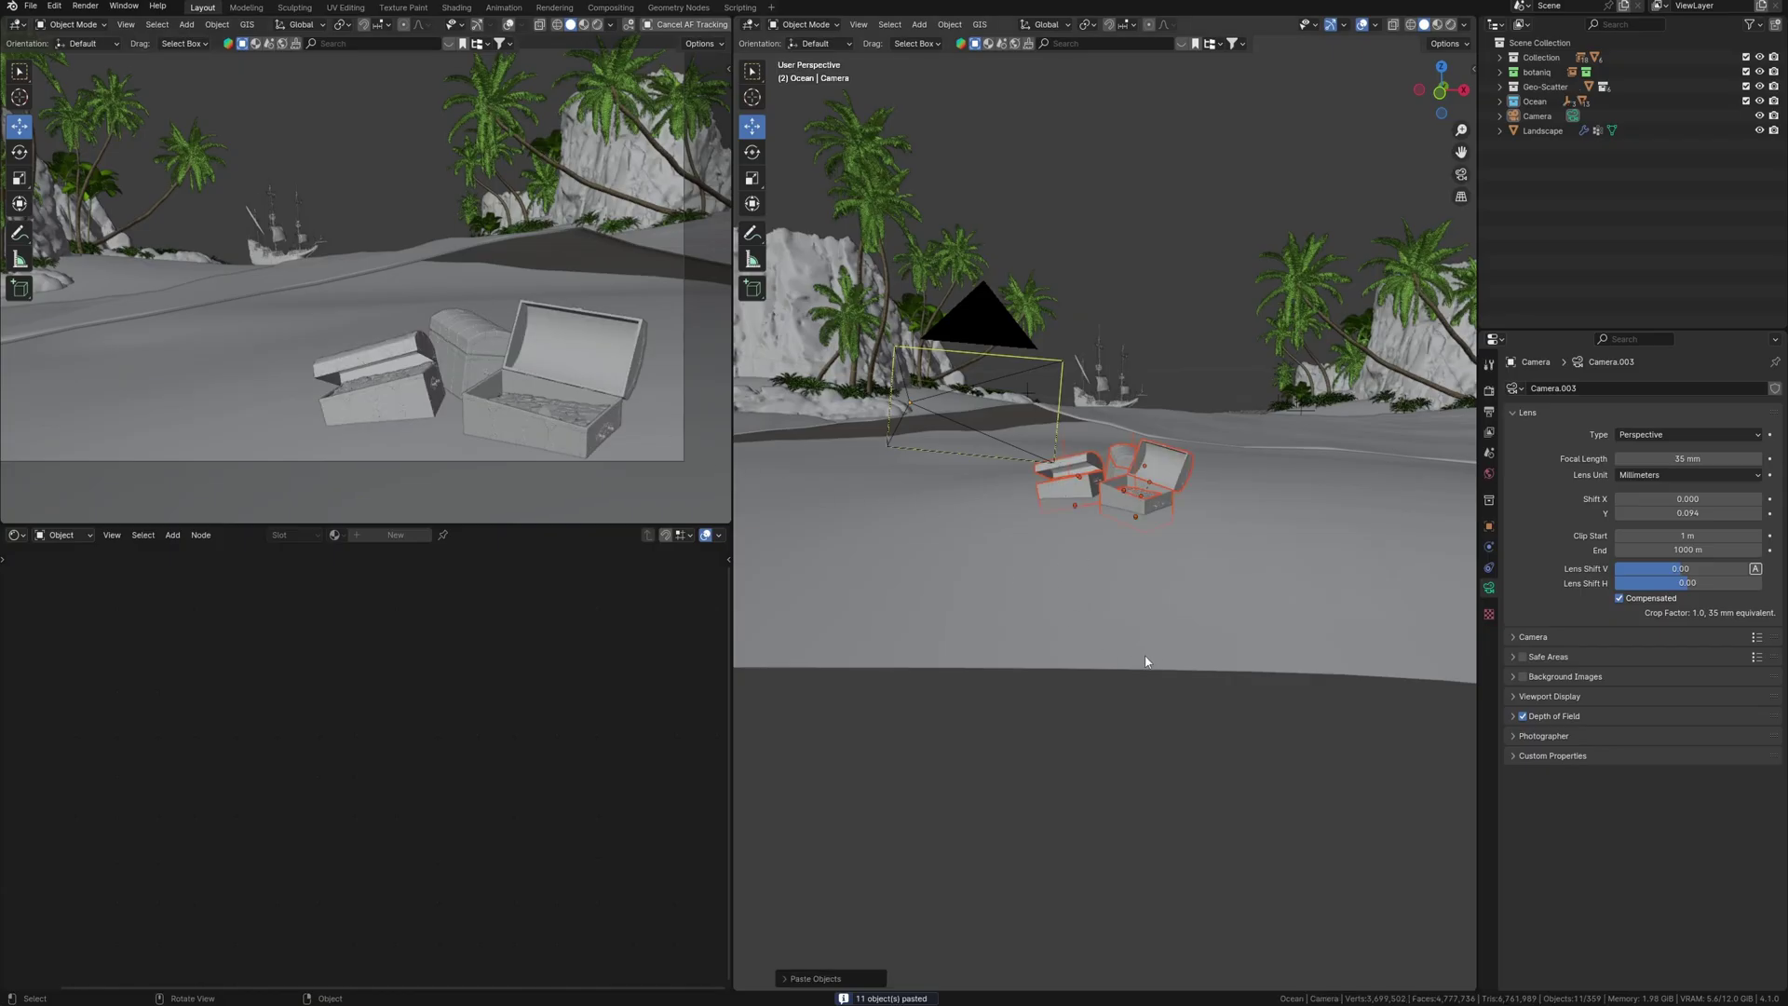
ctrl+middle_drag(1146, 659, 1174, 510)
click(1178, 512)
key(grave)
click(1219, 542)
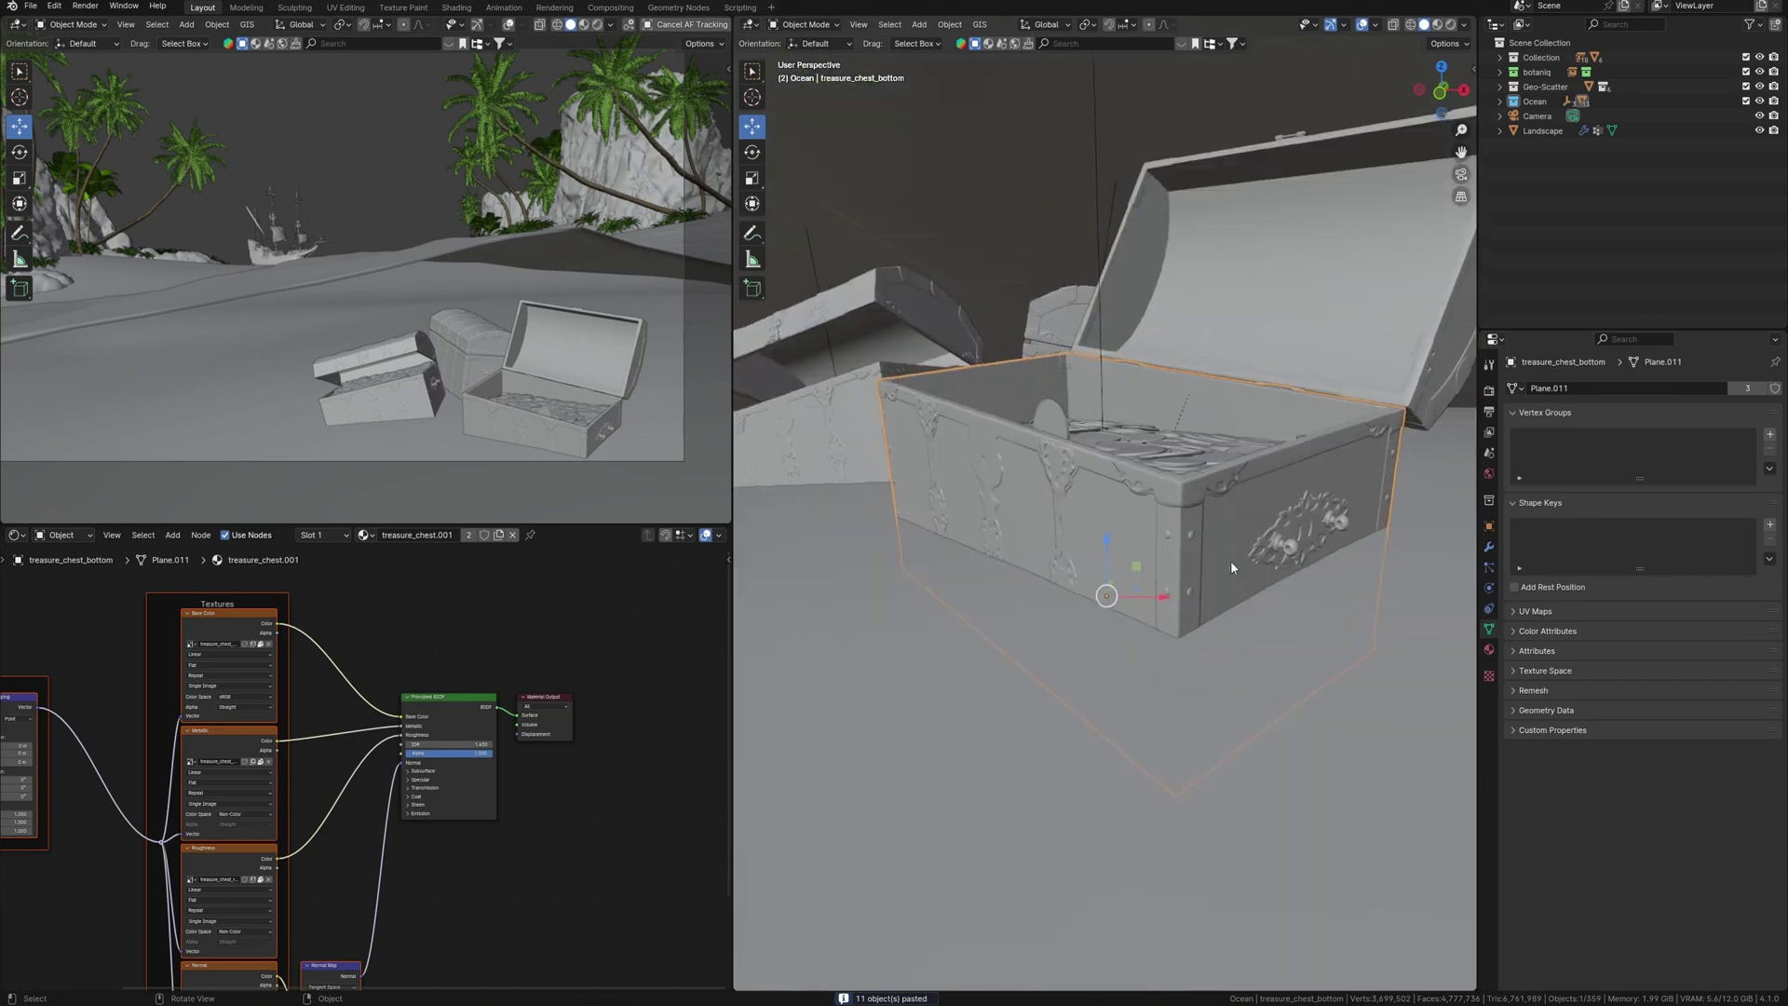
middle_drag(1231, 561, 1179, 580)
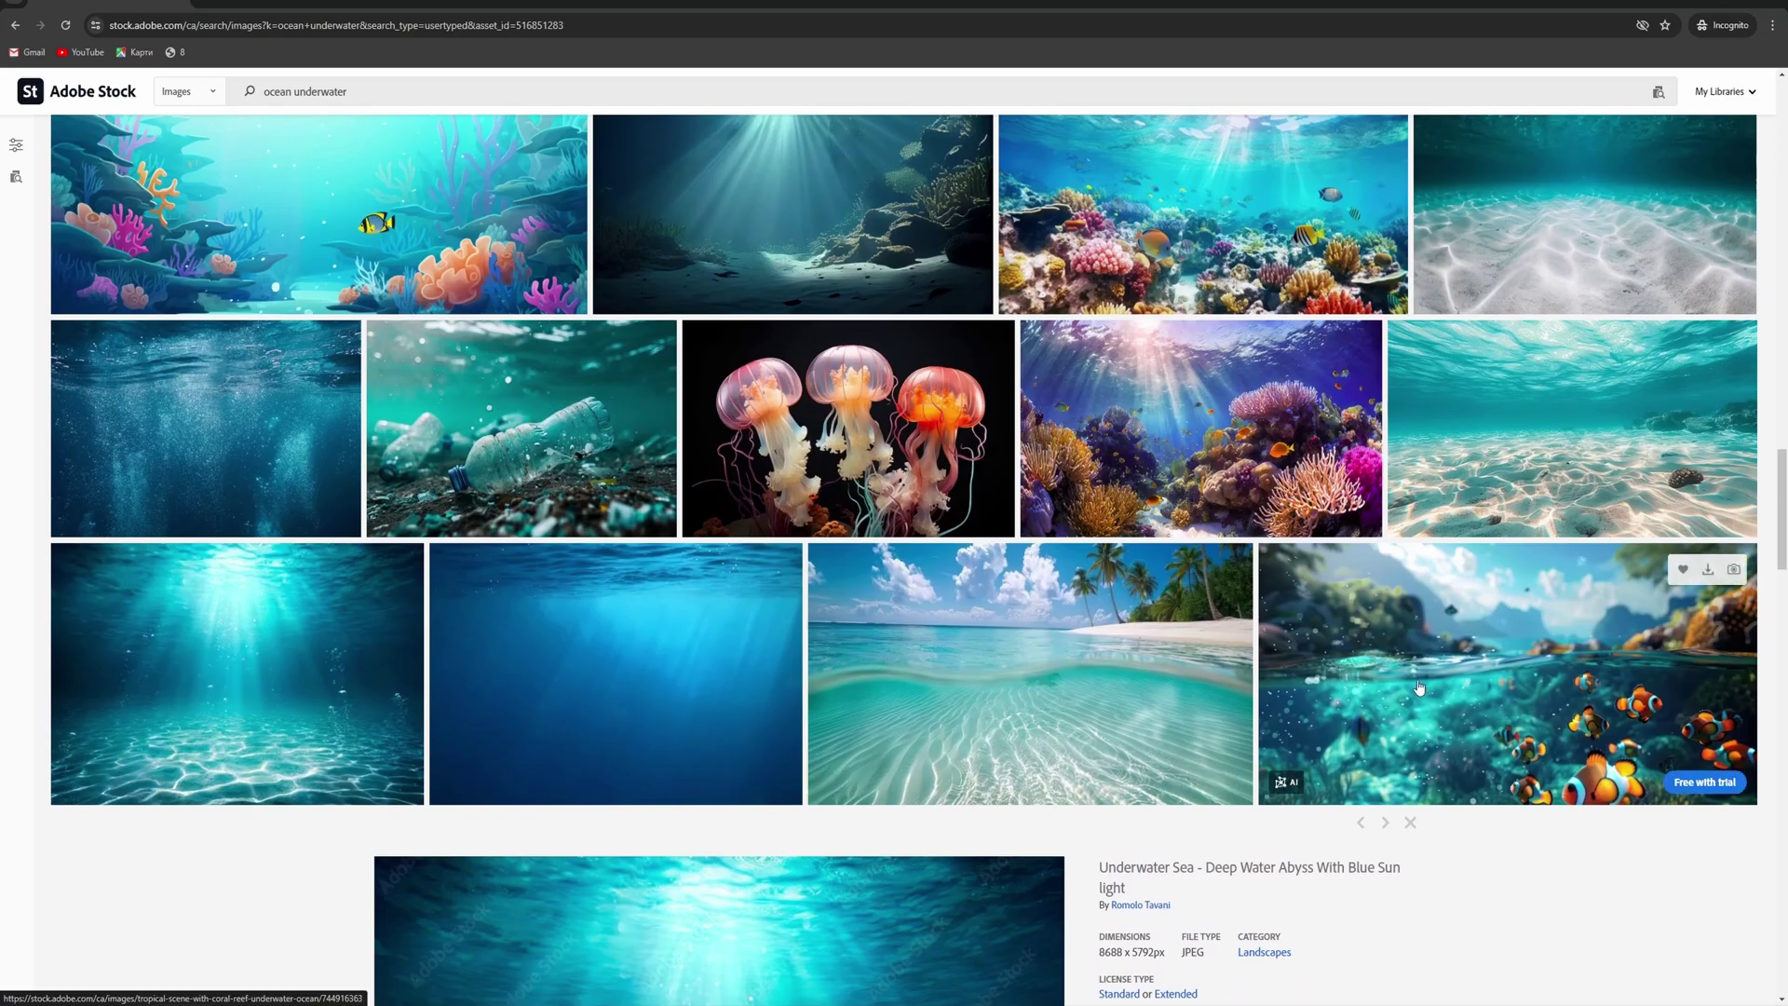
Step: Switch to Adobe Stock and browse the ocean underwater images for lighting references
scroll(1439, 696, down, 1)
scroll(1439, 697, down, 4)
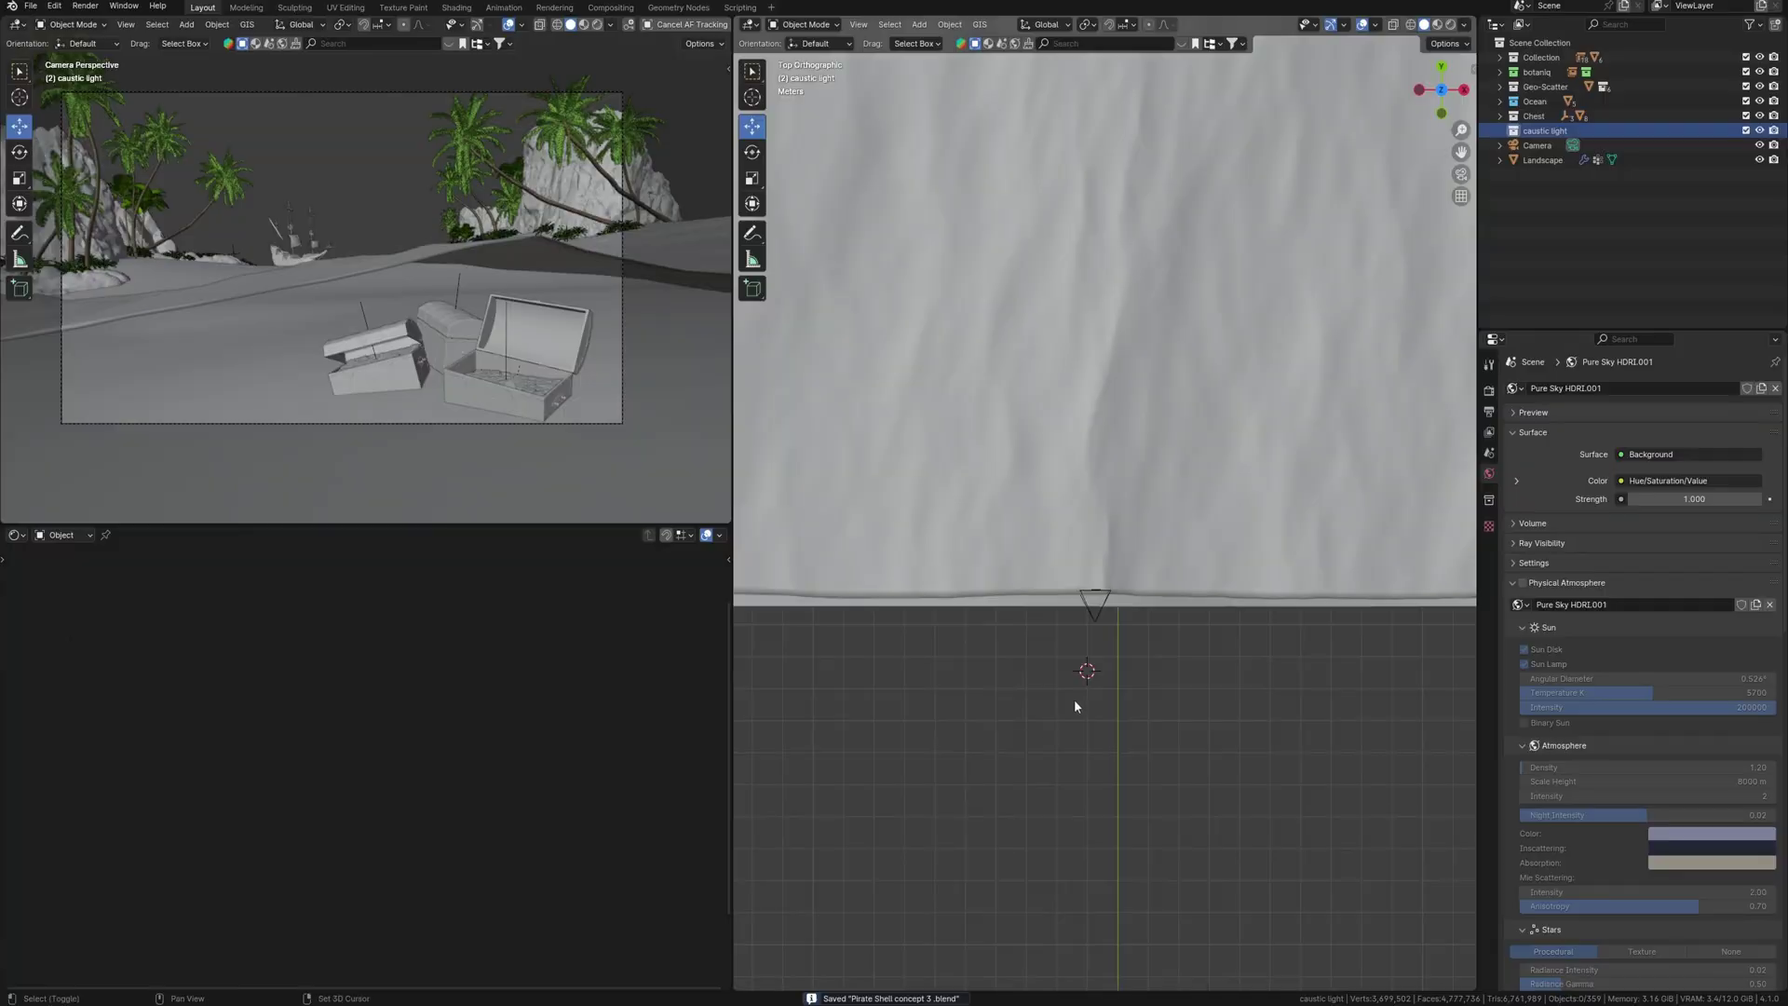
Step: Add a spot light to the caustic light collection, set its beam blend to 1 and place it beside the camera over the water
key(shift+a)
mouse_move(1063, 863)
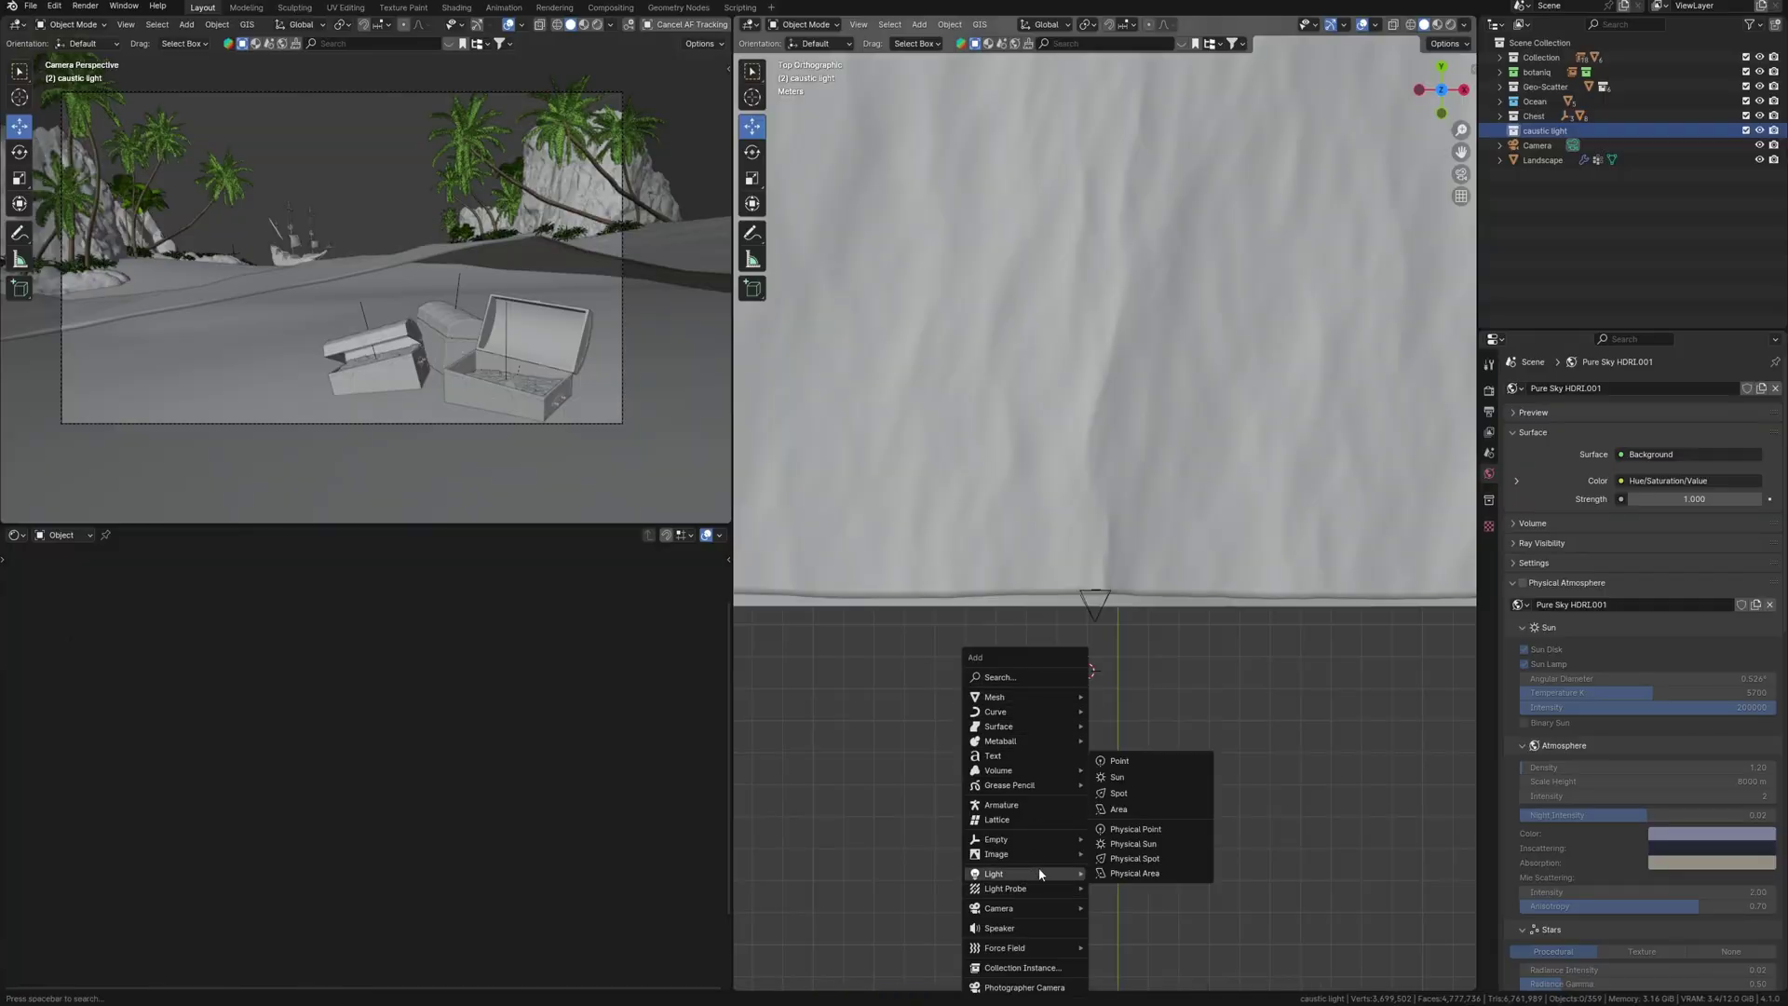
click(1118, 793)
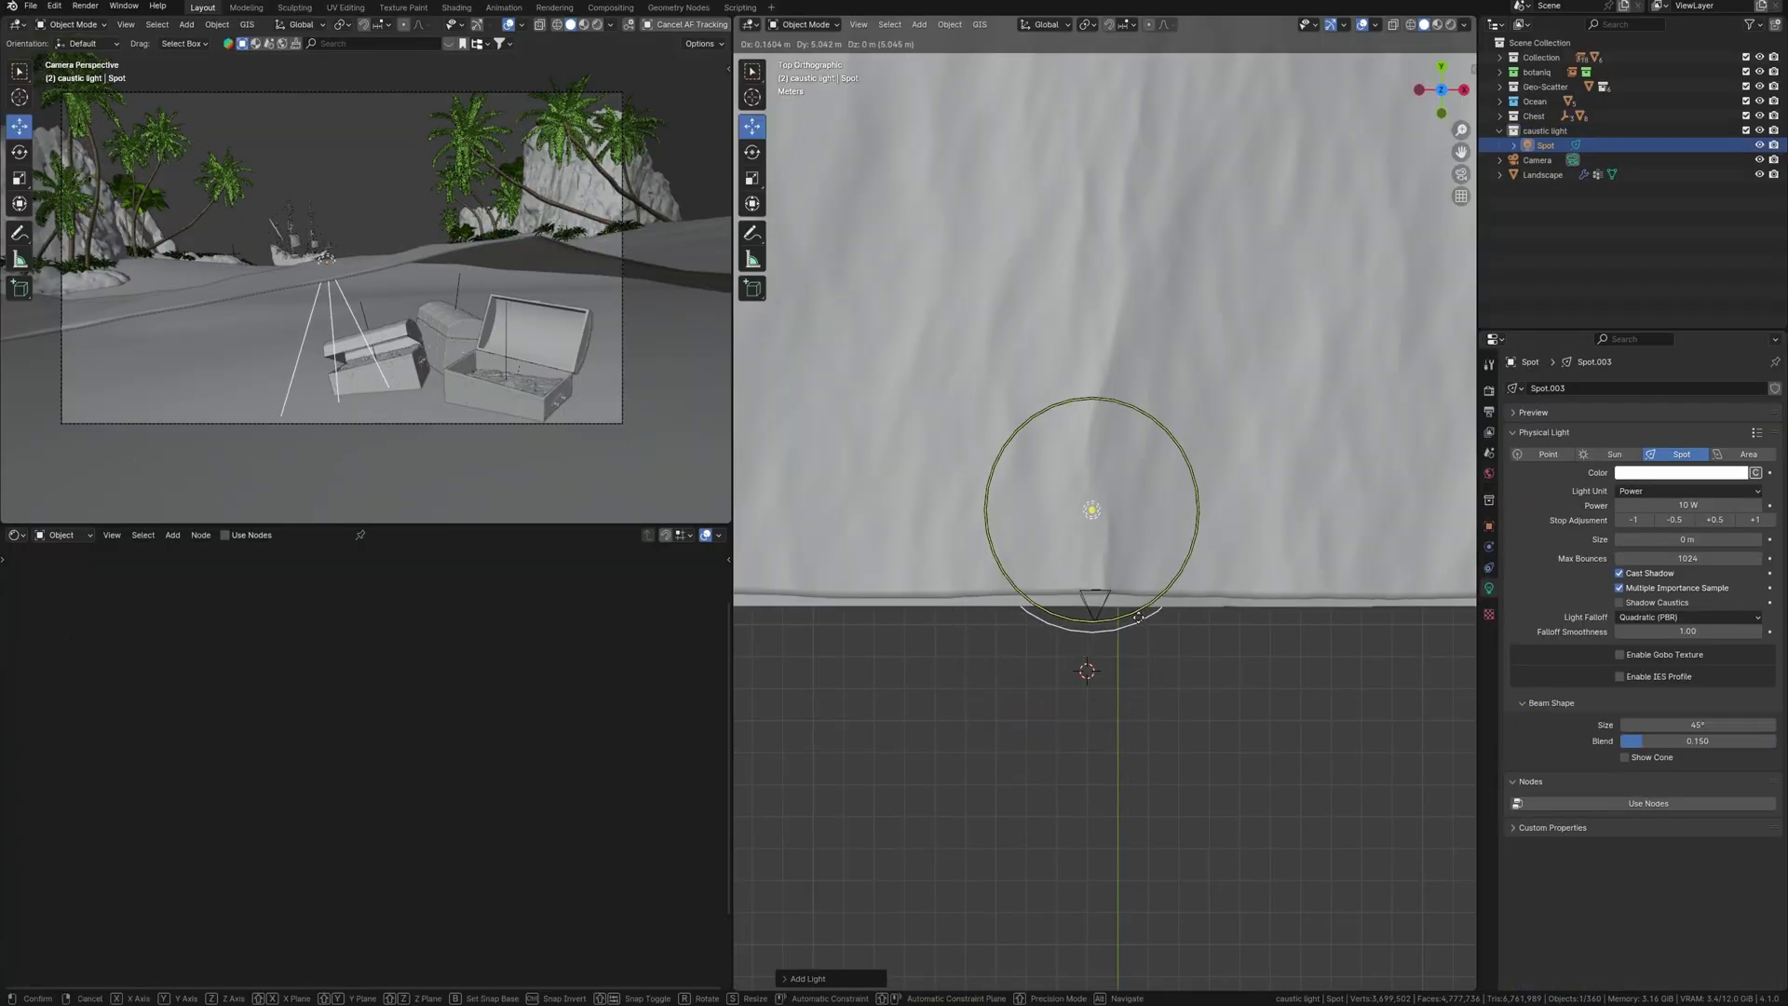
drag(1642, 743, 1735, 722)
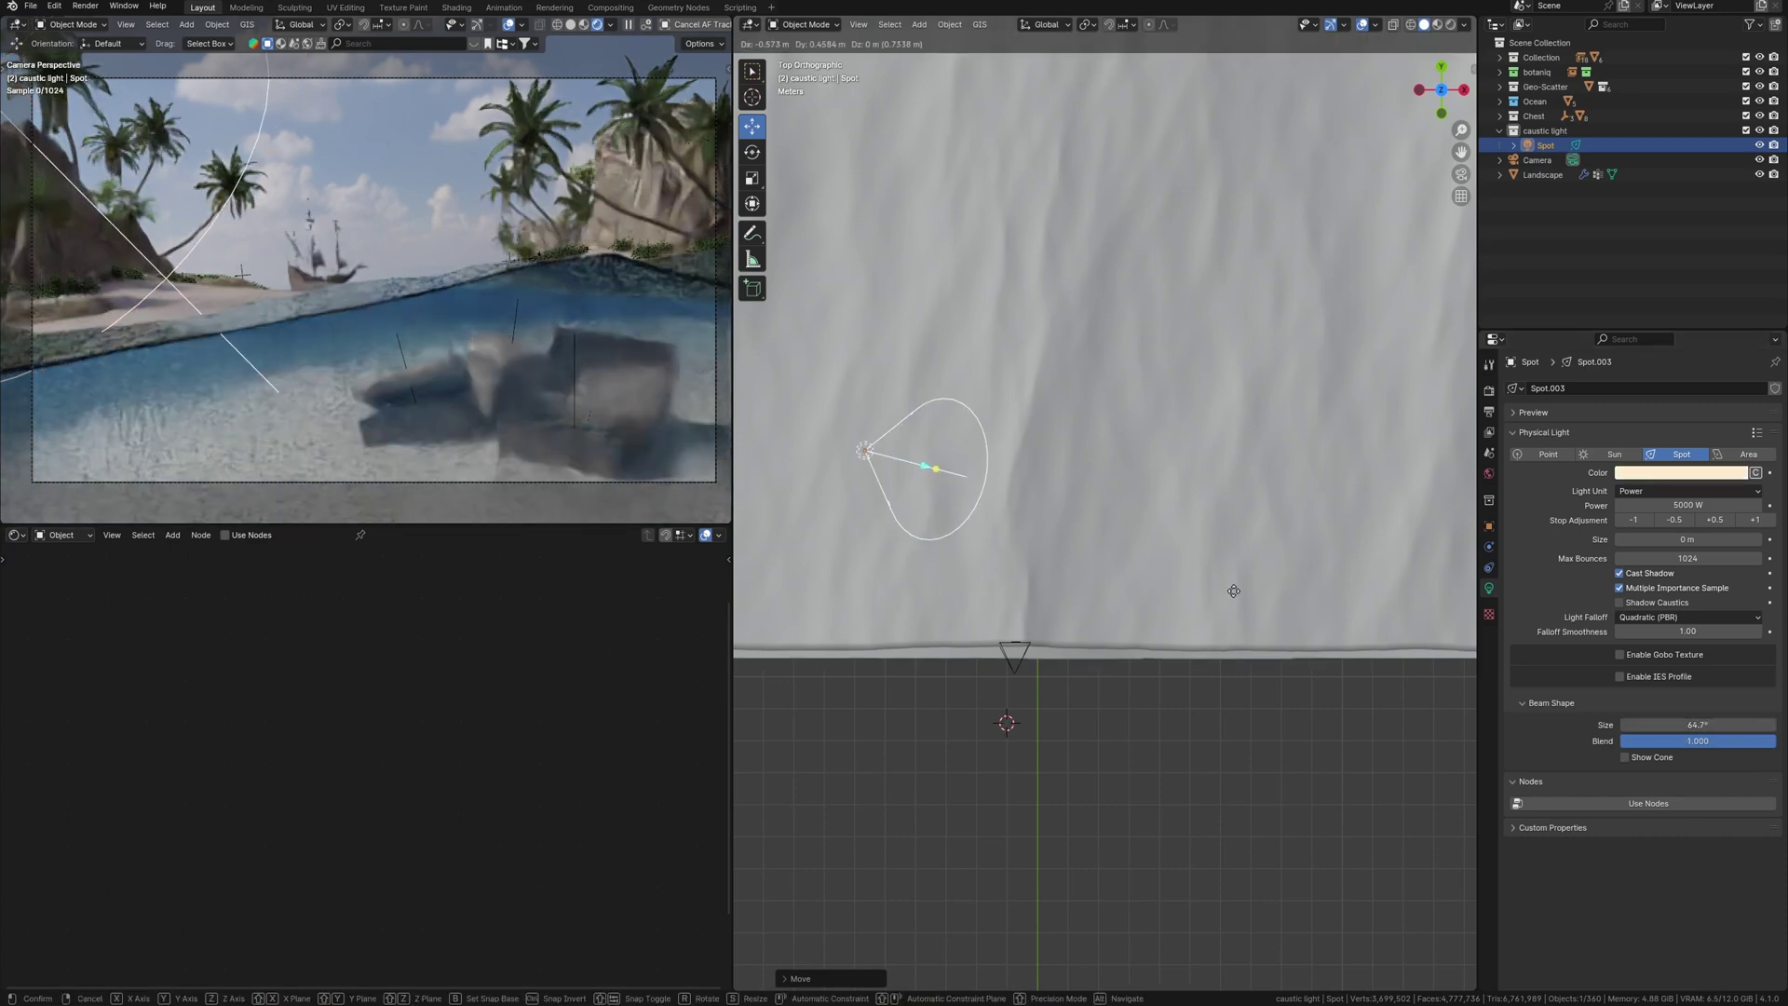
click(1238, 602)
Step: Enable nodes for the spot light and place a Voronoi Texture node ahead of its Emission node
click(226, 535)
middle_drag(431, 721, 378, 734)
key(shift+a)
text(voronoi)
key(Return)
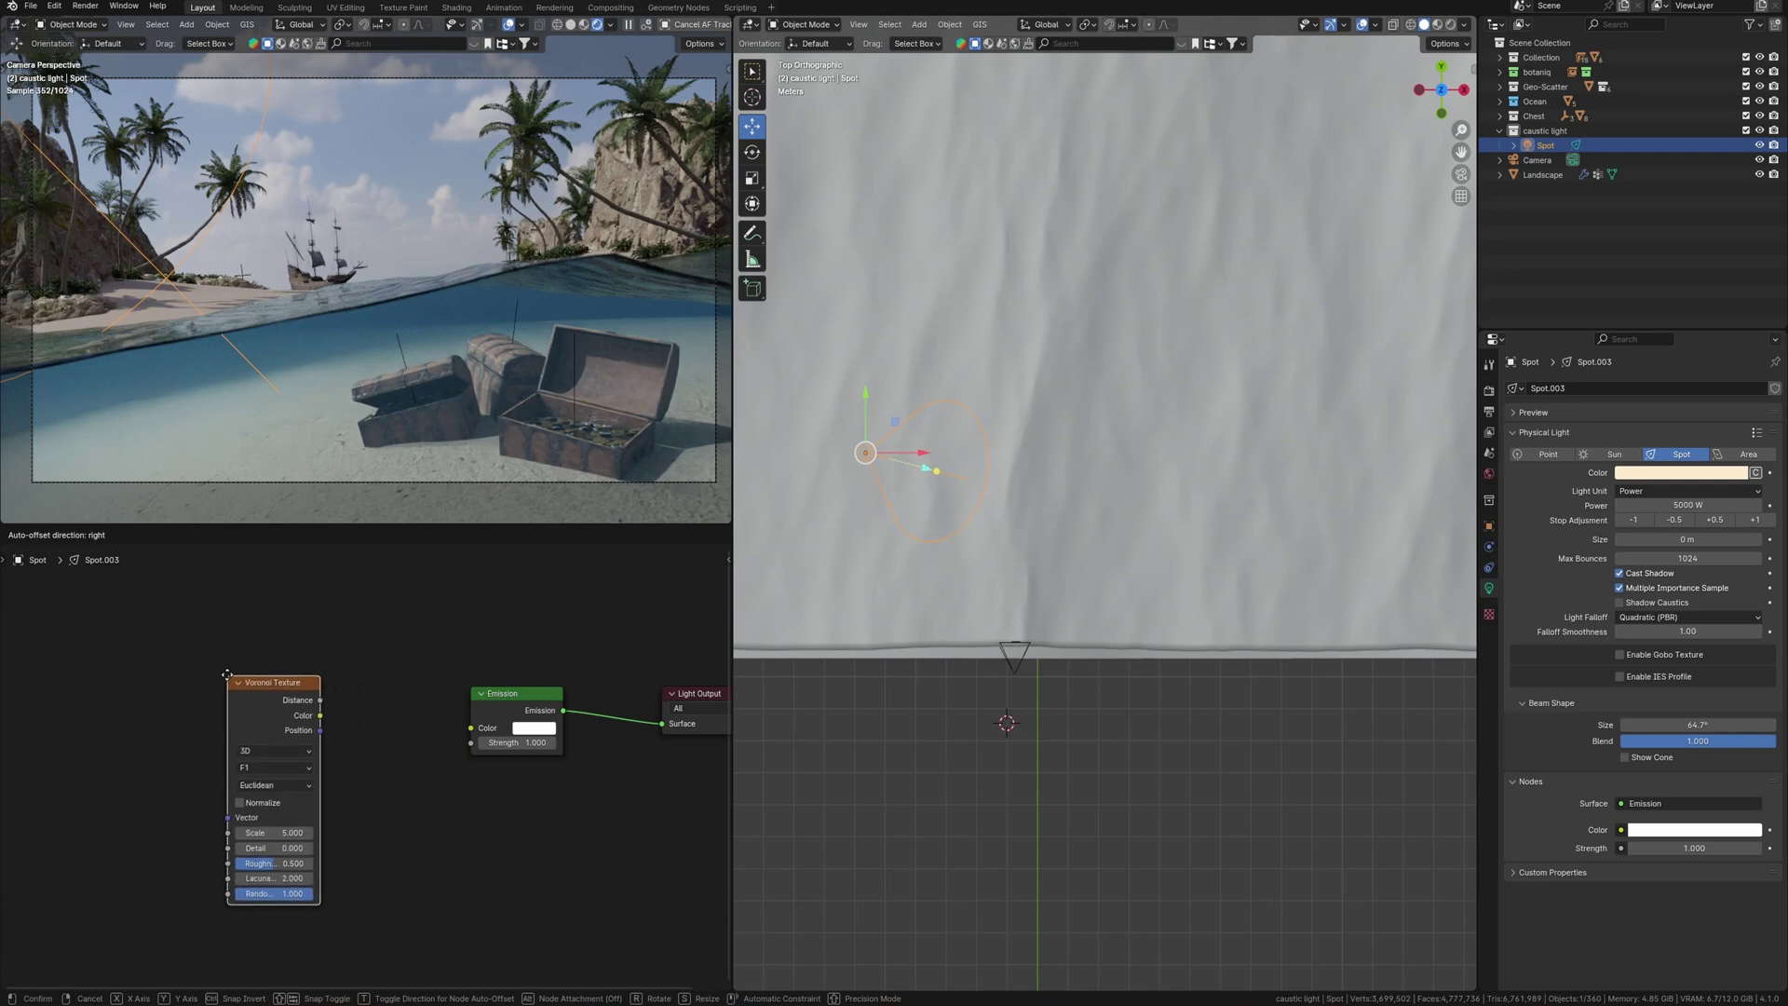
click(159, 690)
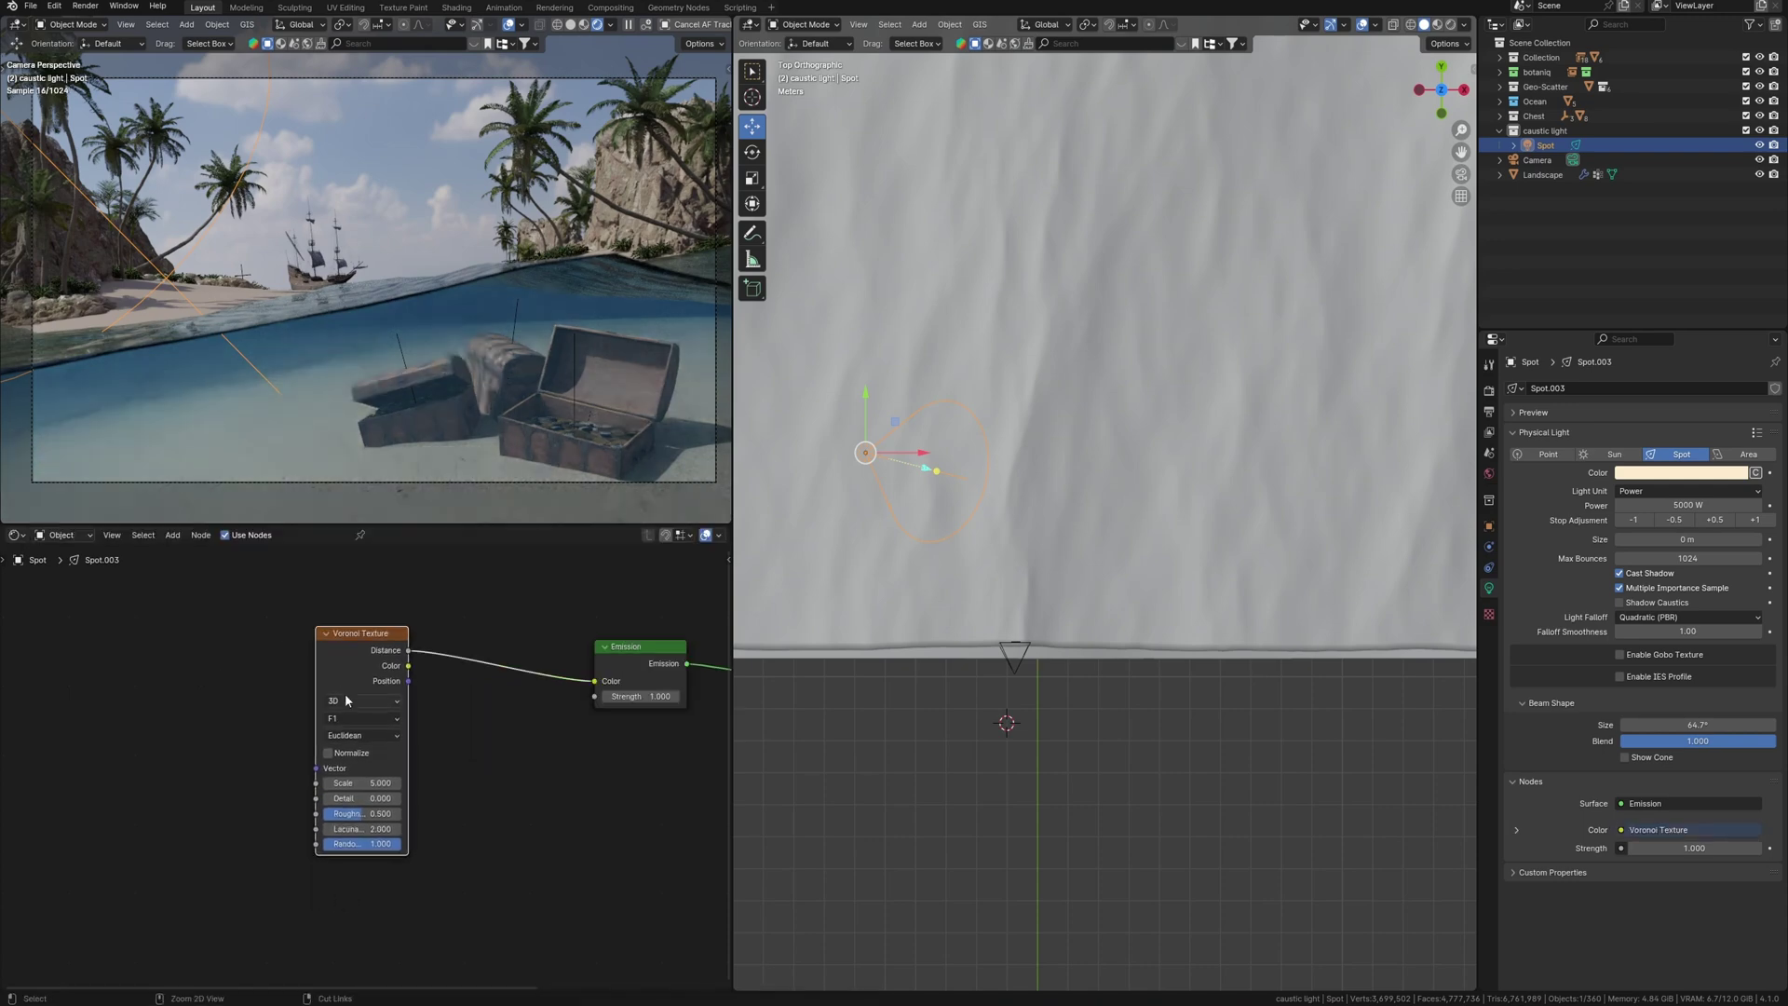
Step: Add Mapping and Texture Coordinate nodes to the Voronoi Texture, arrange them, and set the texture's scale to 4.2
key(ctrl+t)
drag(171, 709, 185, 636)
drag(188, 715, 196, 712)
click(131, 707)
drag(102, 601, 287, 661)
click(260, 672)
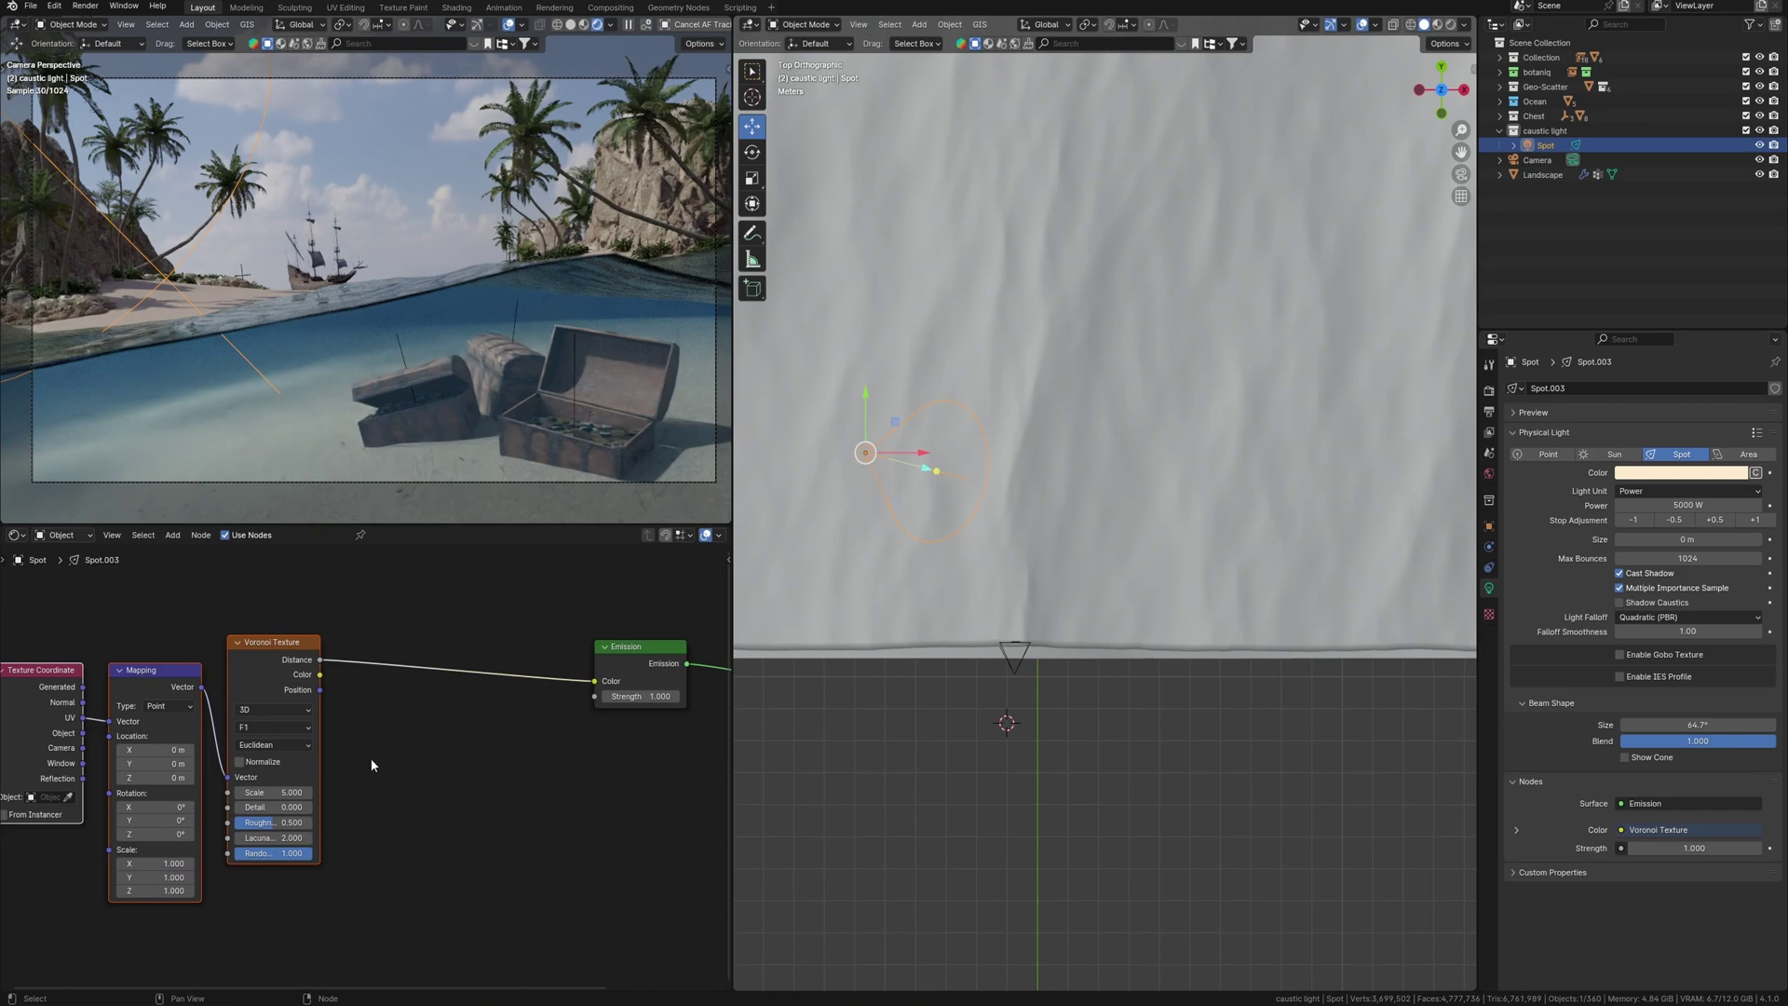
scroll(367, 757, up, 1)
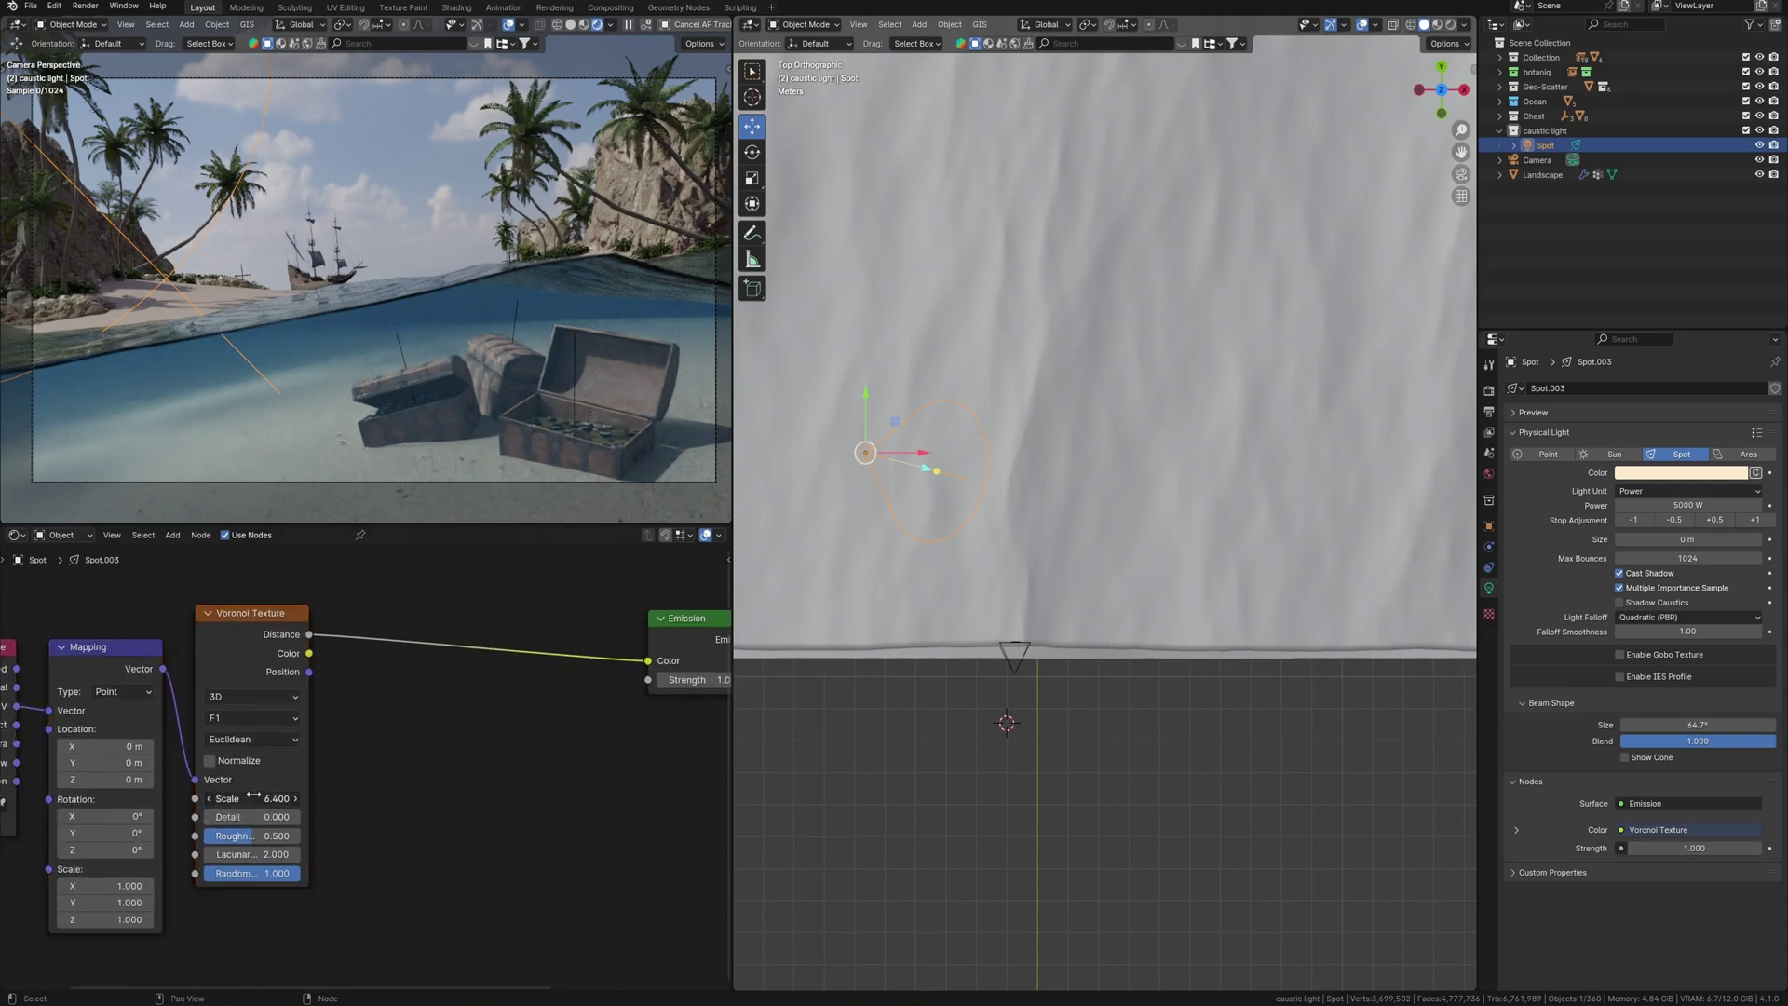
drag(255, 794, 233, 793)
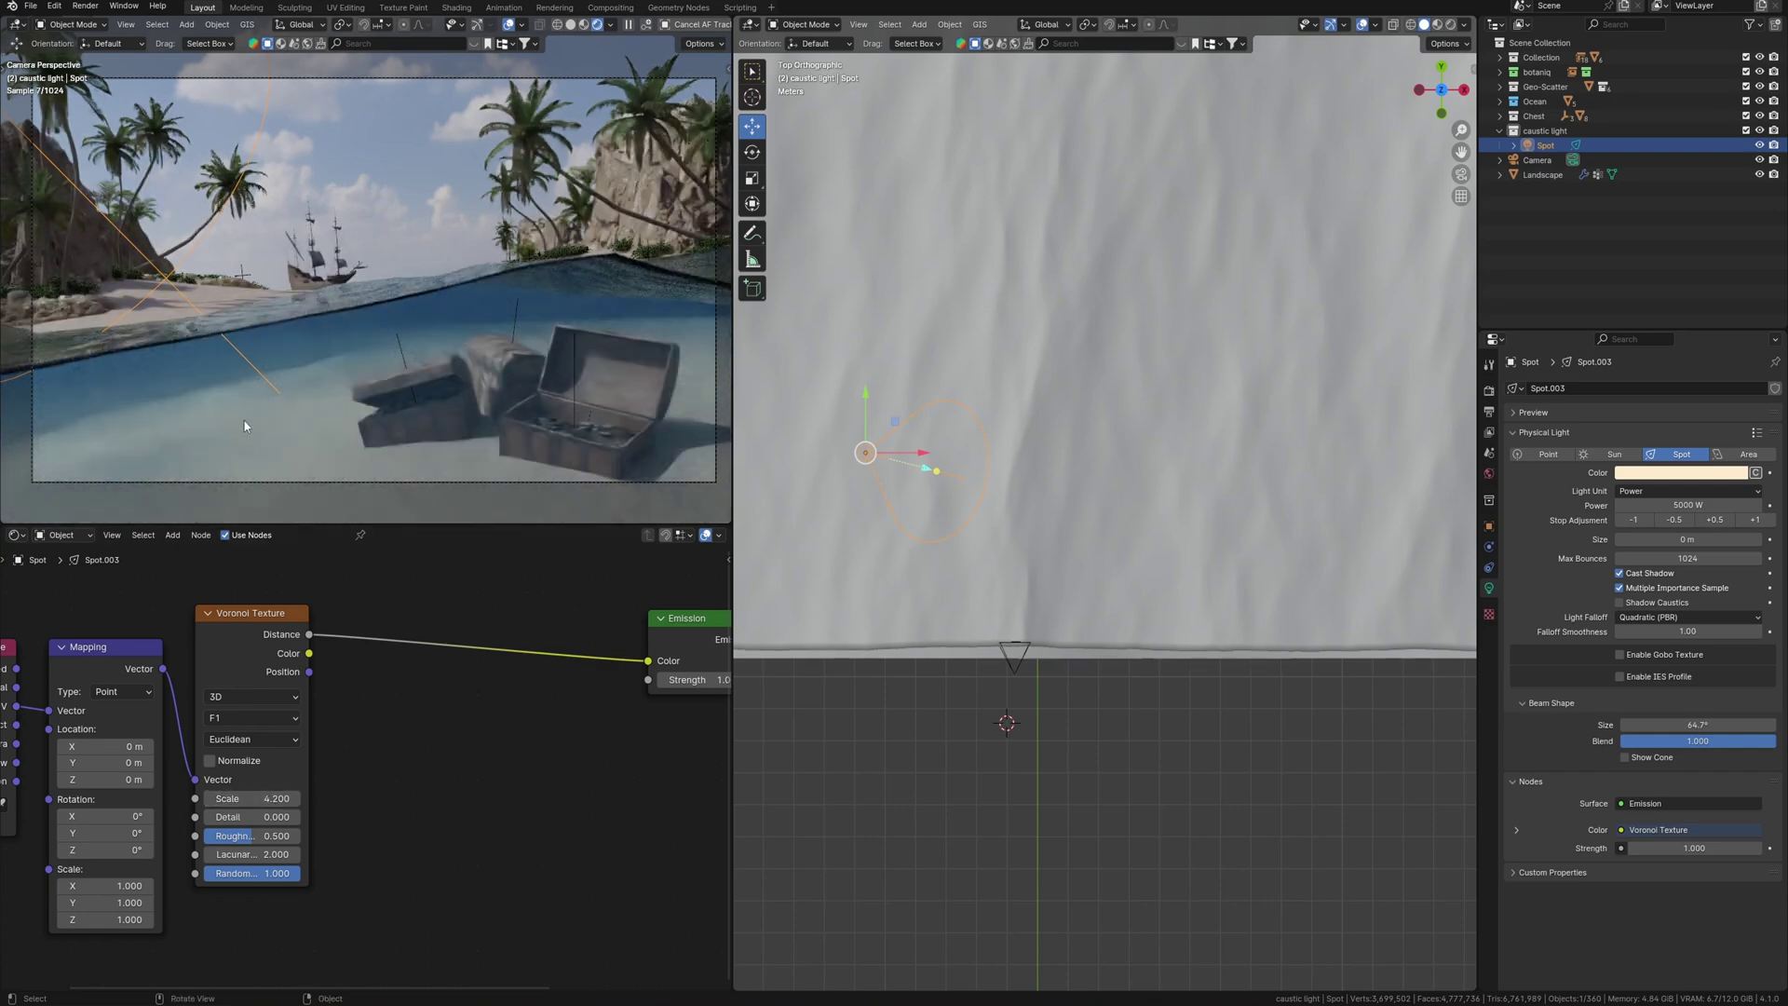
Step: Insert a Color Ramp between Voronoi Texture and Emission, with B-Spline interpolation and the black stop at about 0.718
key(shift+a)
text(colo)
key(Return)
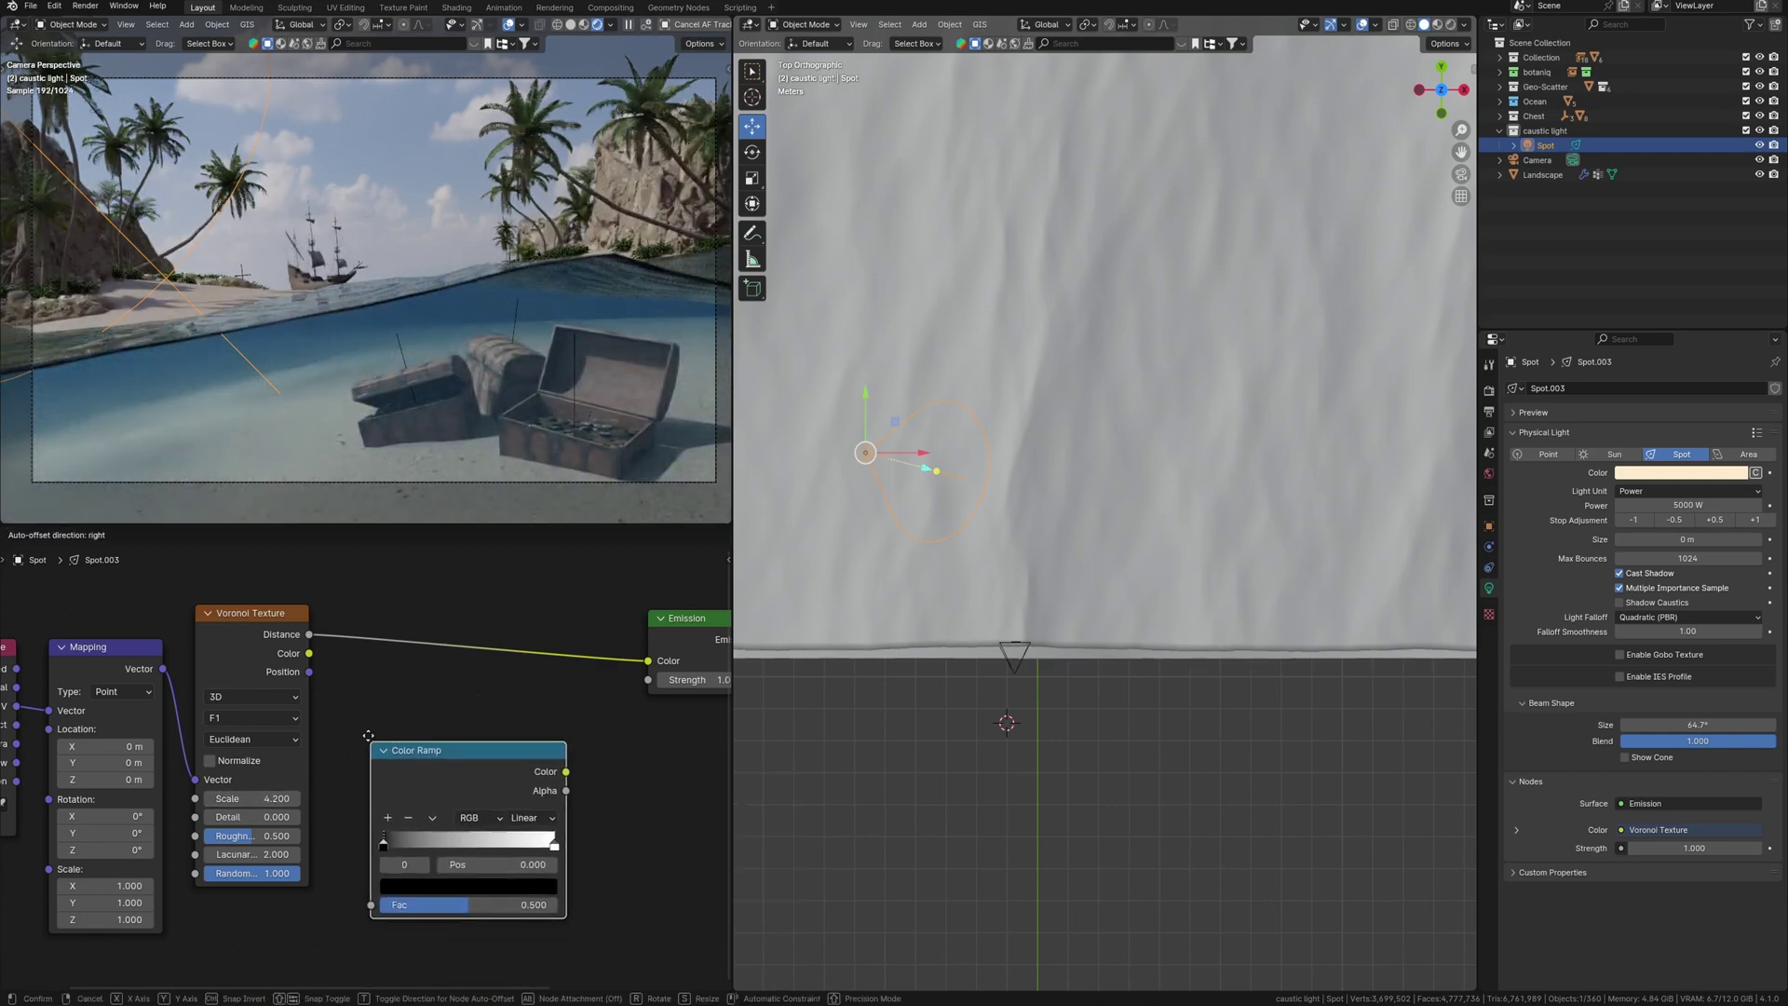
click(377, 617)
click(538, 688)
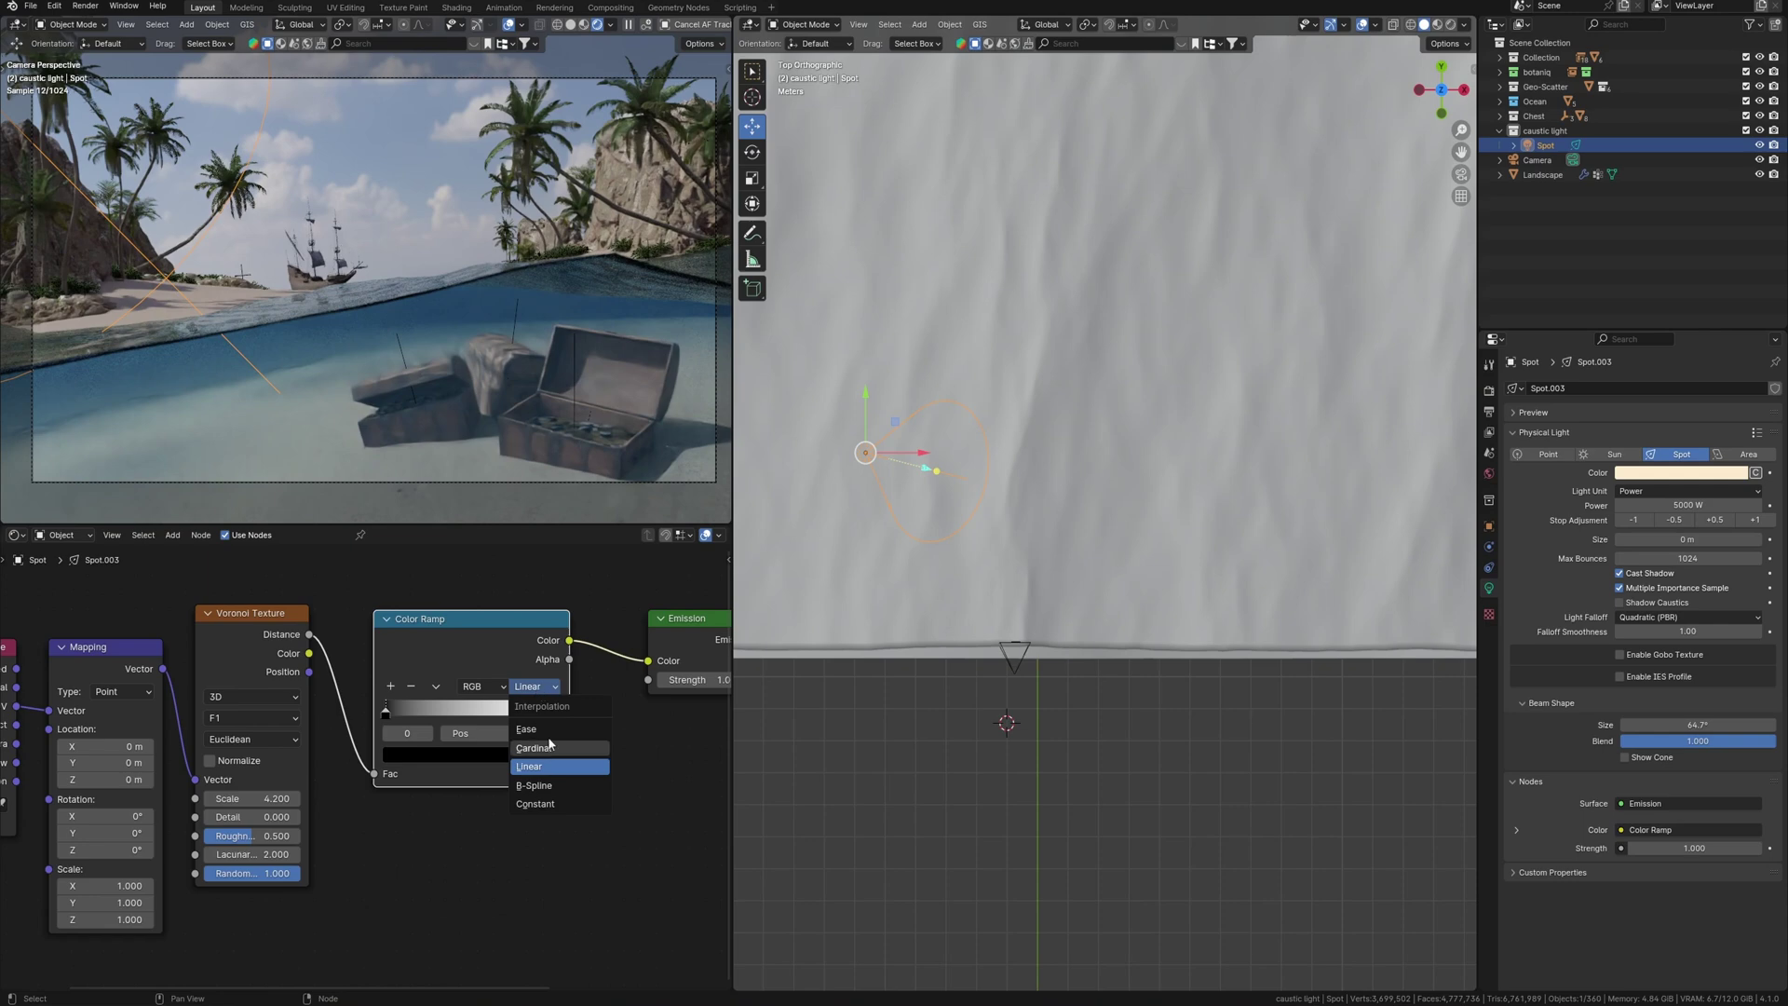
click(533, 787)
drag(388, 711, 516, 711)
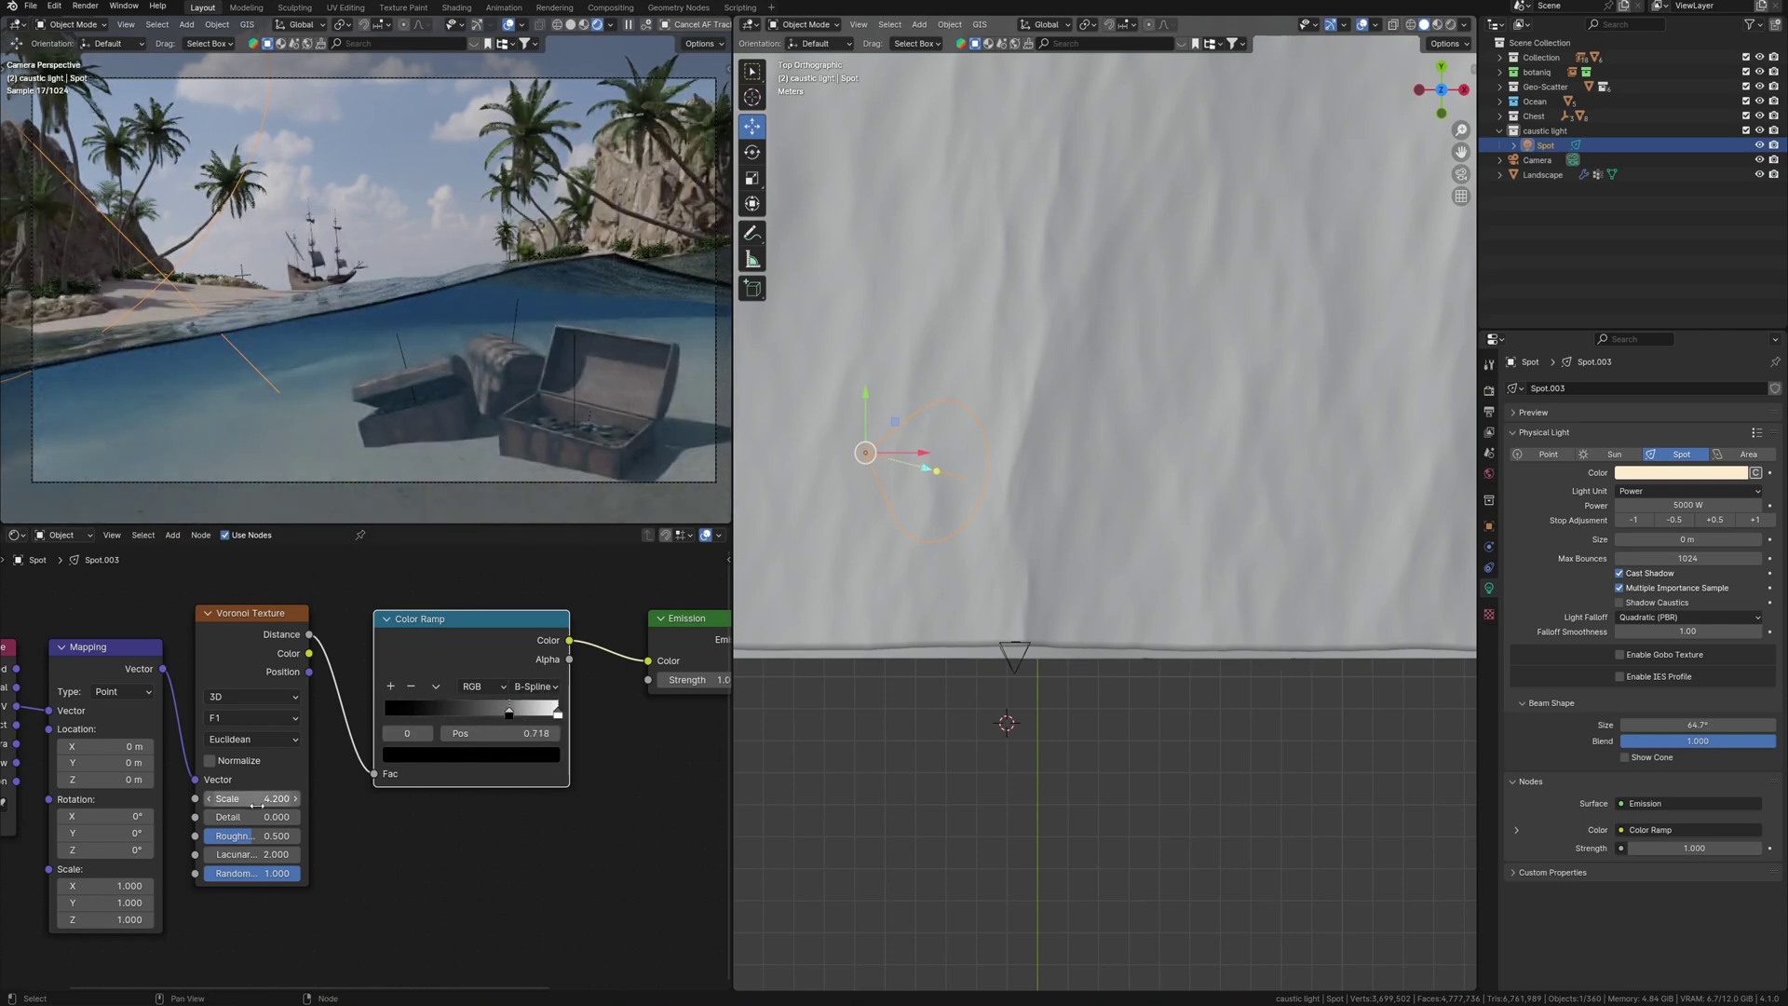
Step: Raise the Voronoi scale to about 49.3 and set the spot light's power to 20000 W
drag(279, 798, 392, 792)
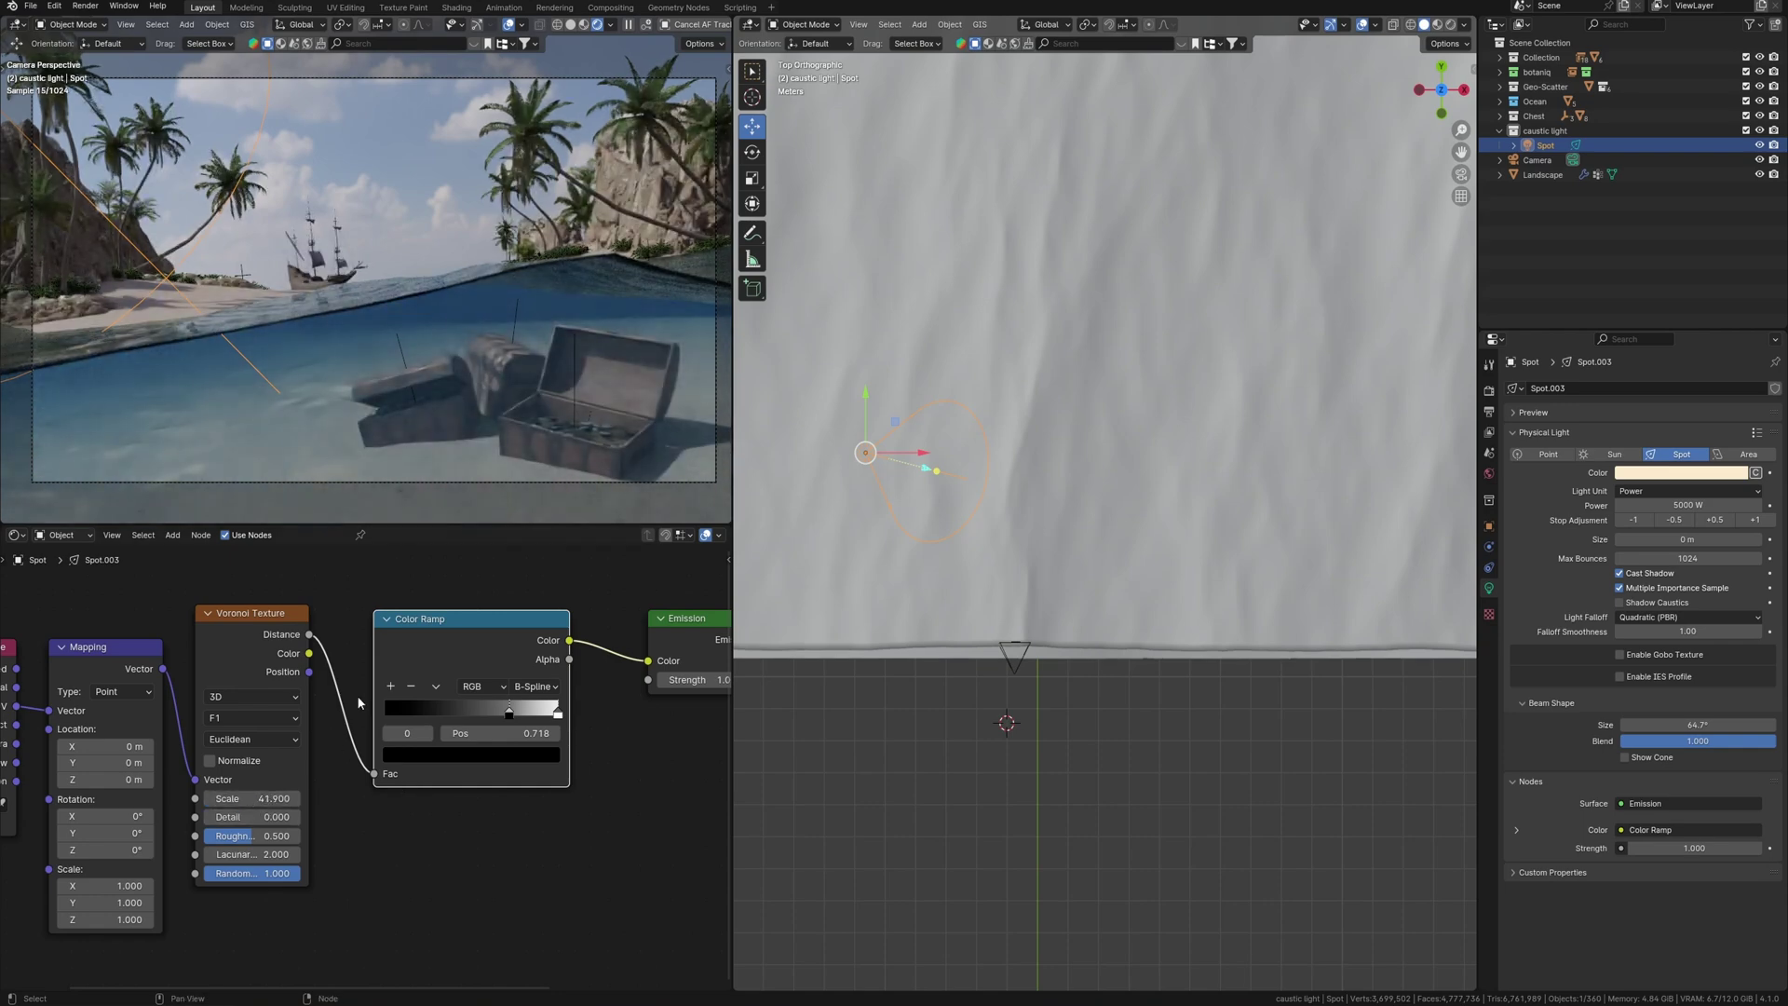
click(1637, 505)
text(20000)
key(Return)
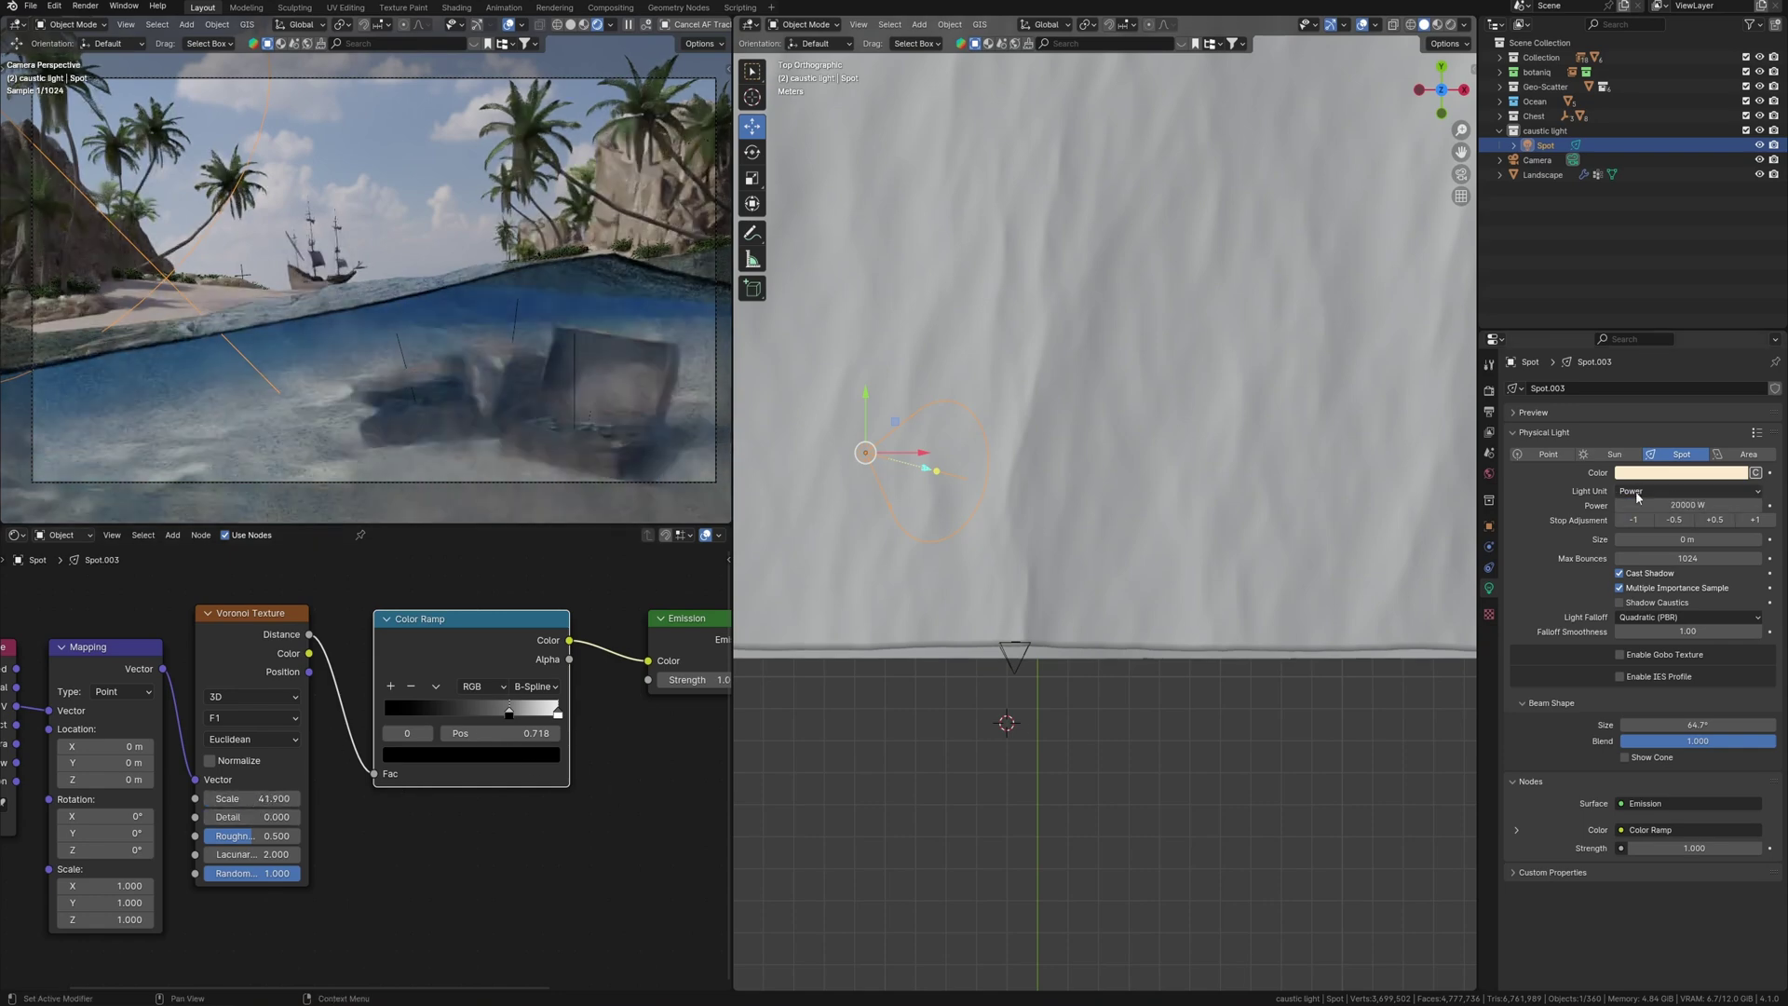
shift+middle_drag(333, 755, 401, 734)
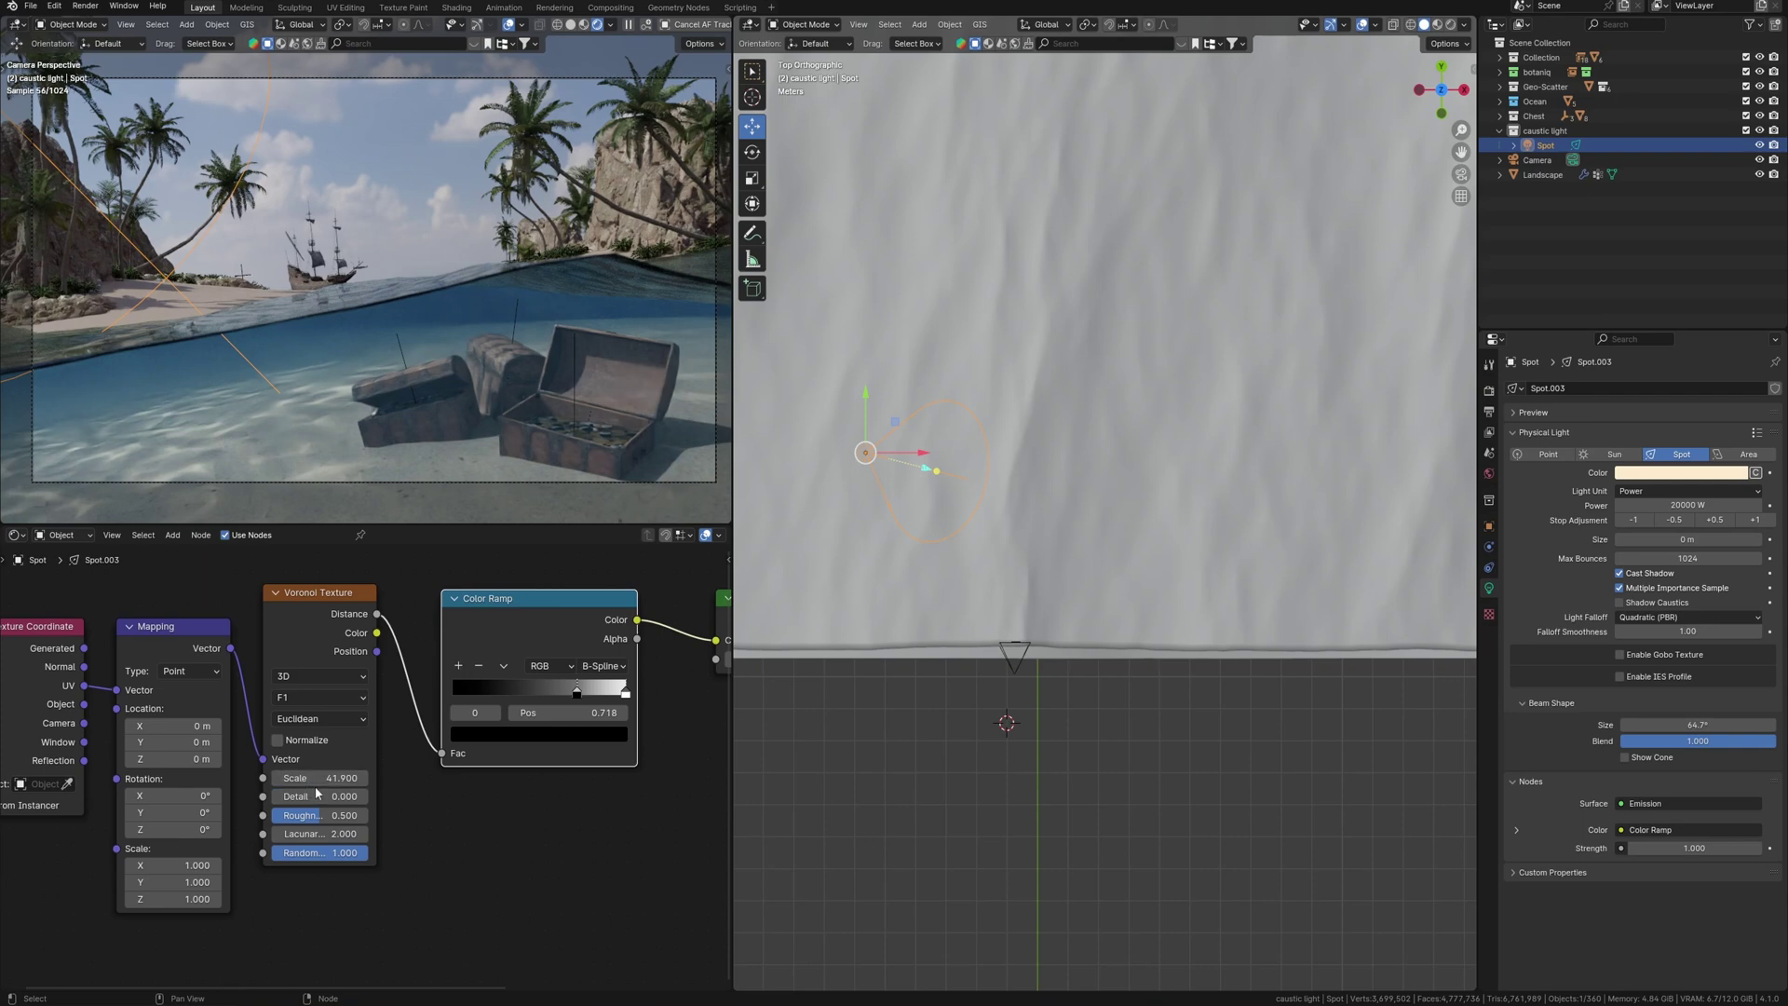
drag(352, 775, 371, 775)
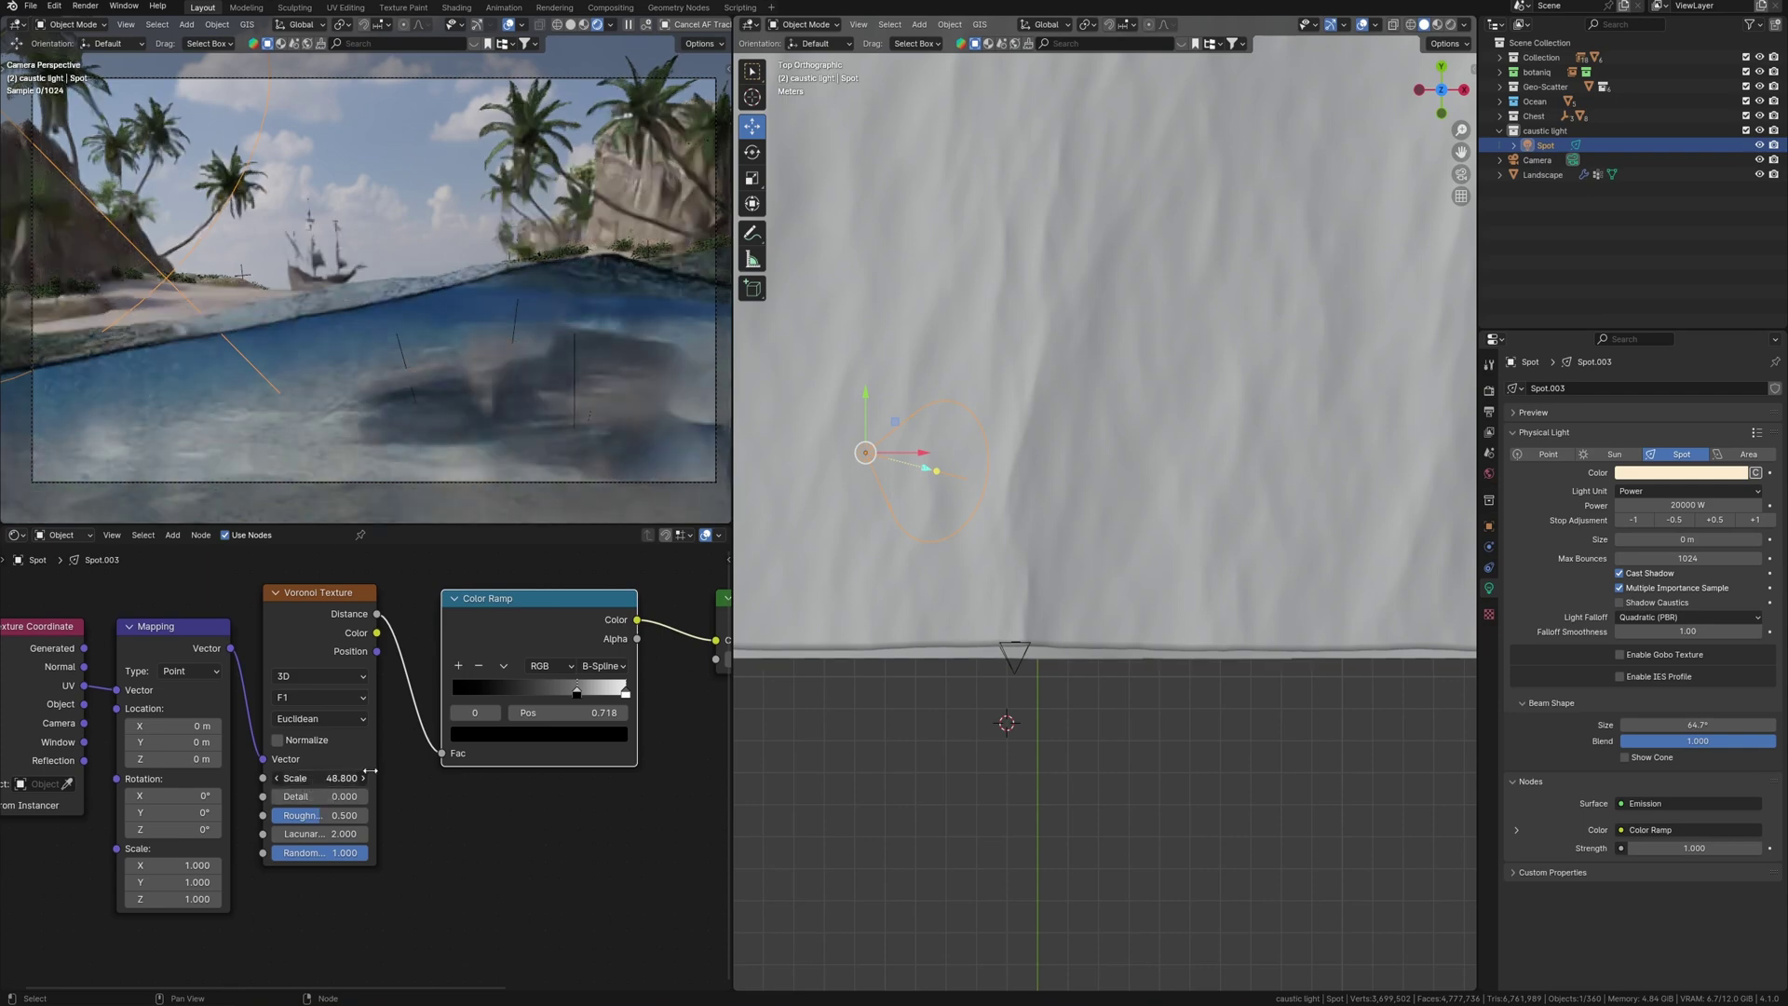
Step: Move the spot light closer to the chests and rotate it in front view so its beam aims at them
key(g)
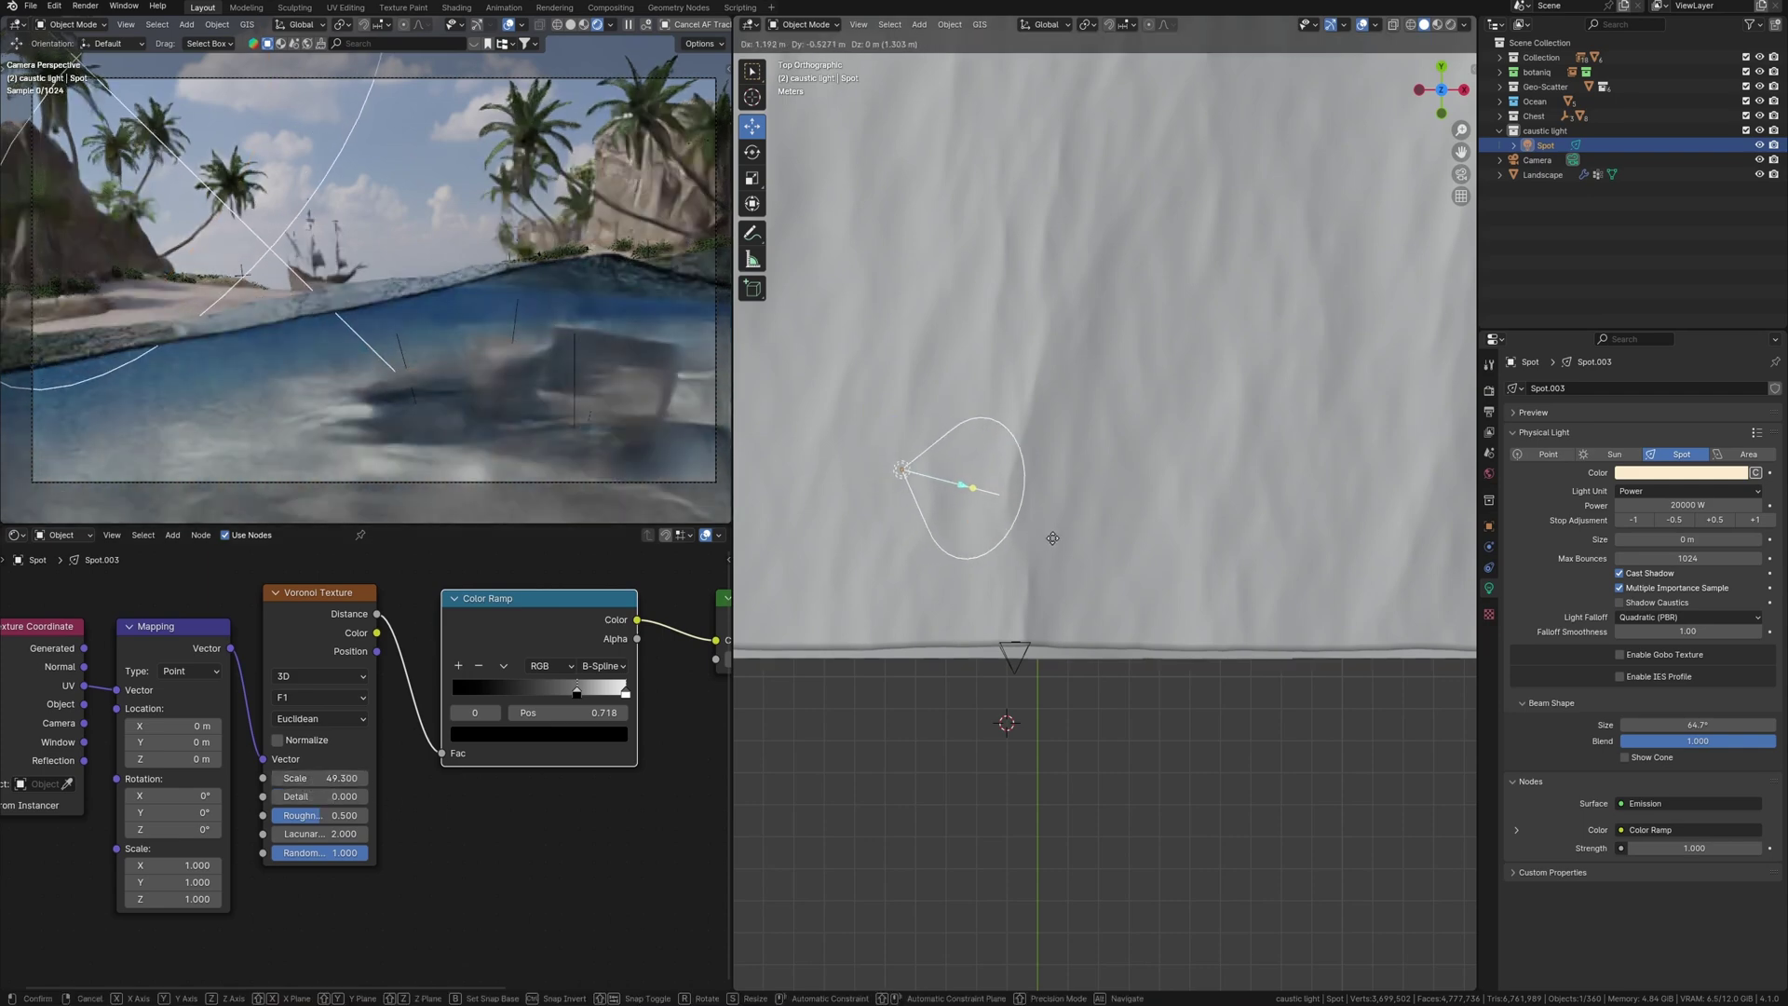
click(1045, 538)
key(KP_1)
key(r)
click(1136, 494)
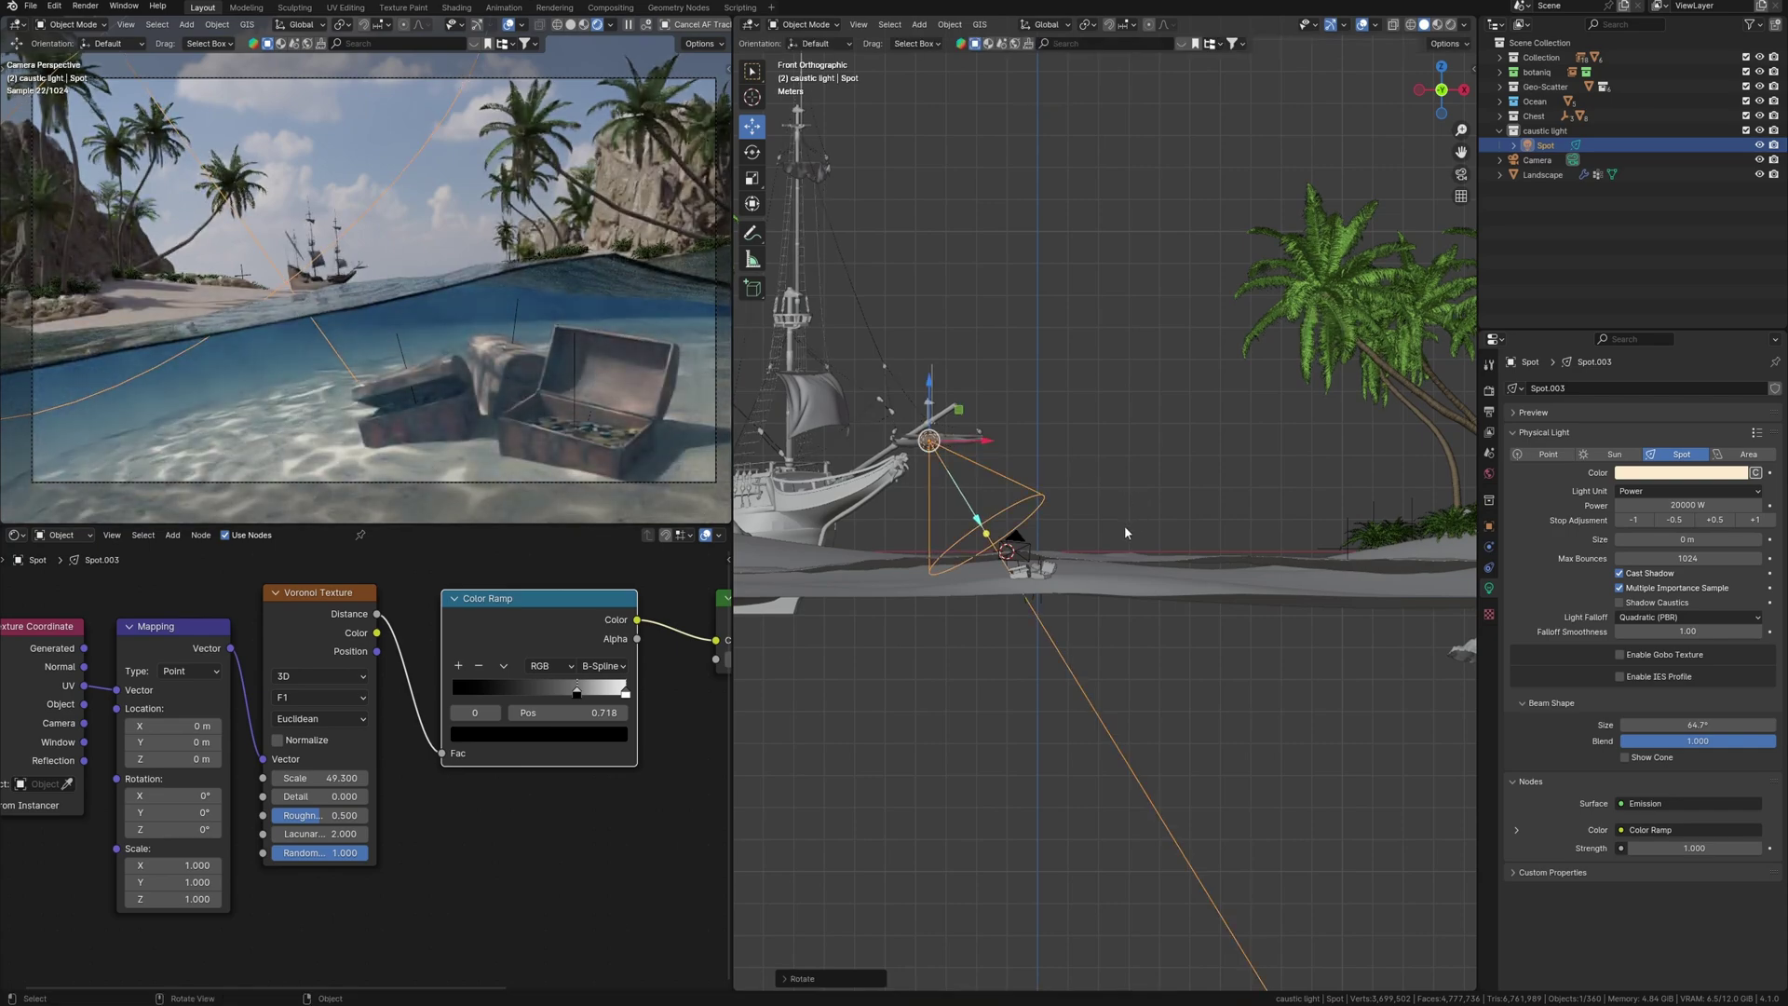
Step: Create a linked duplicate of the spot light nearer the camera and lower it in front view
key(alt+d)
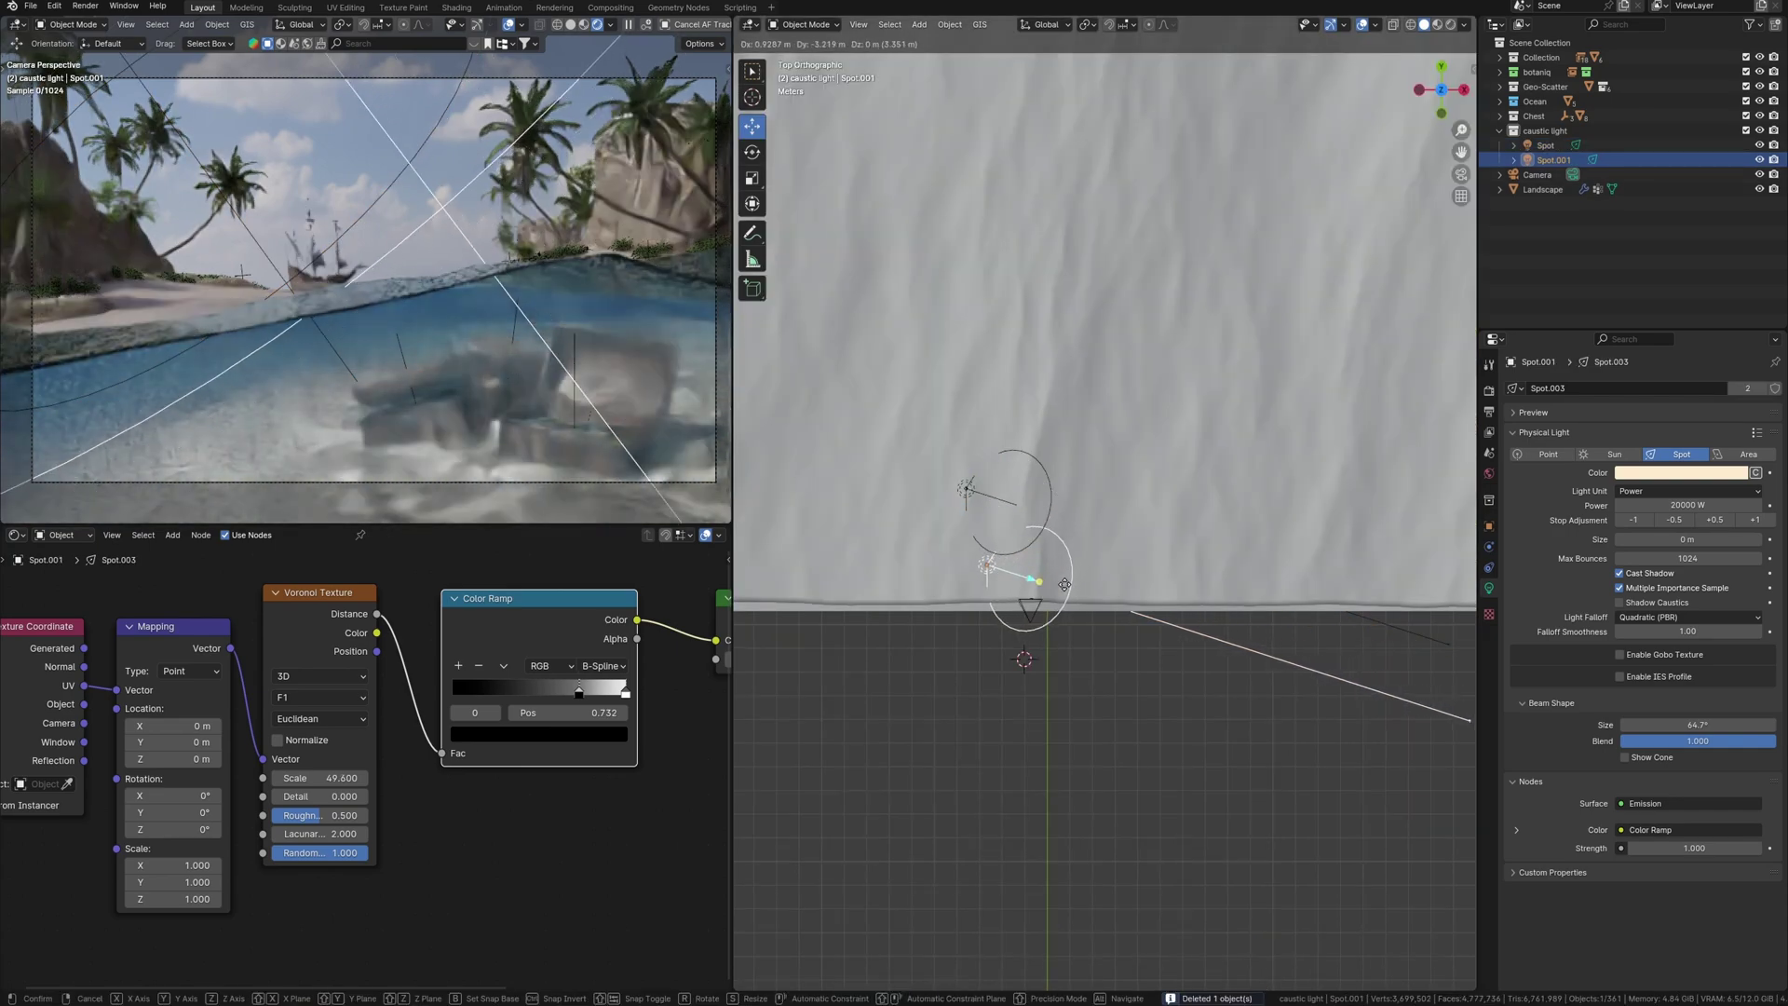
click(1043, 599)
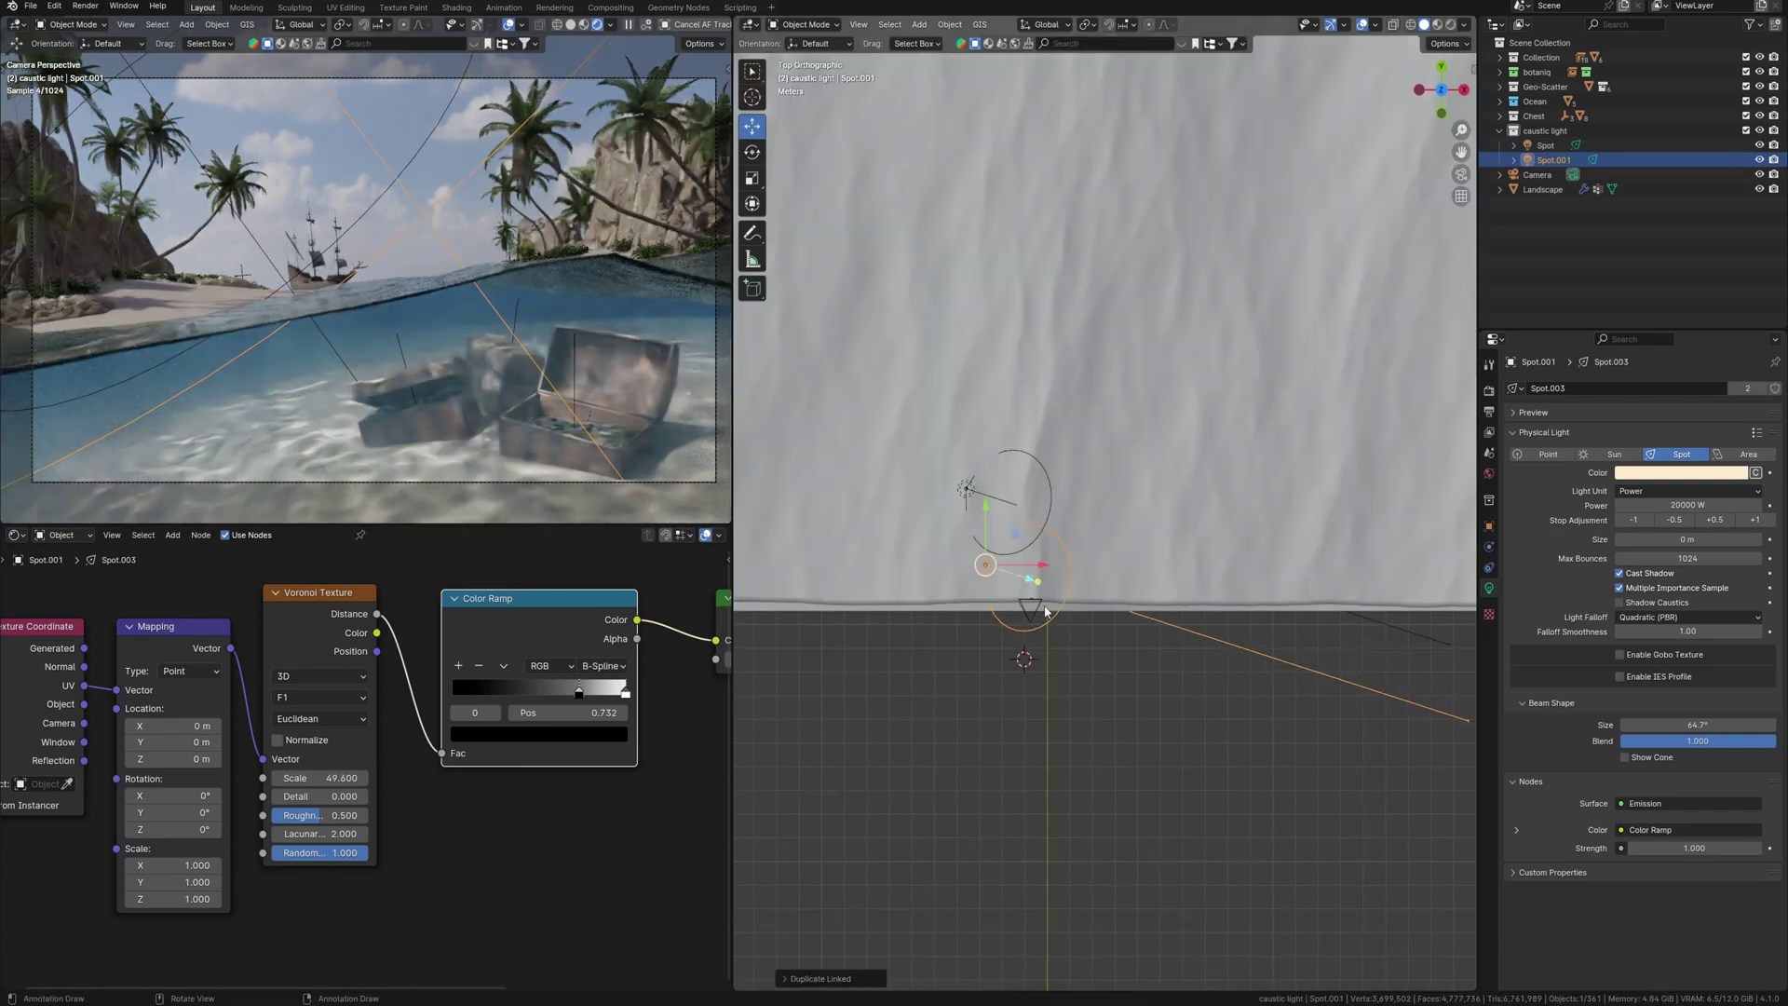
key(KP_1)
key(g)
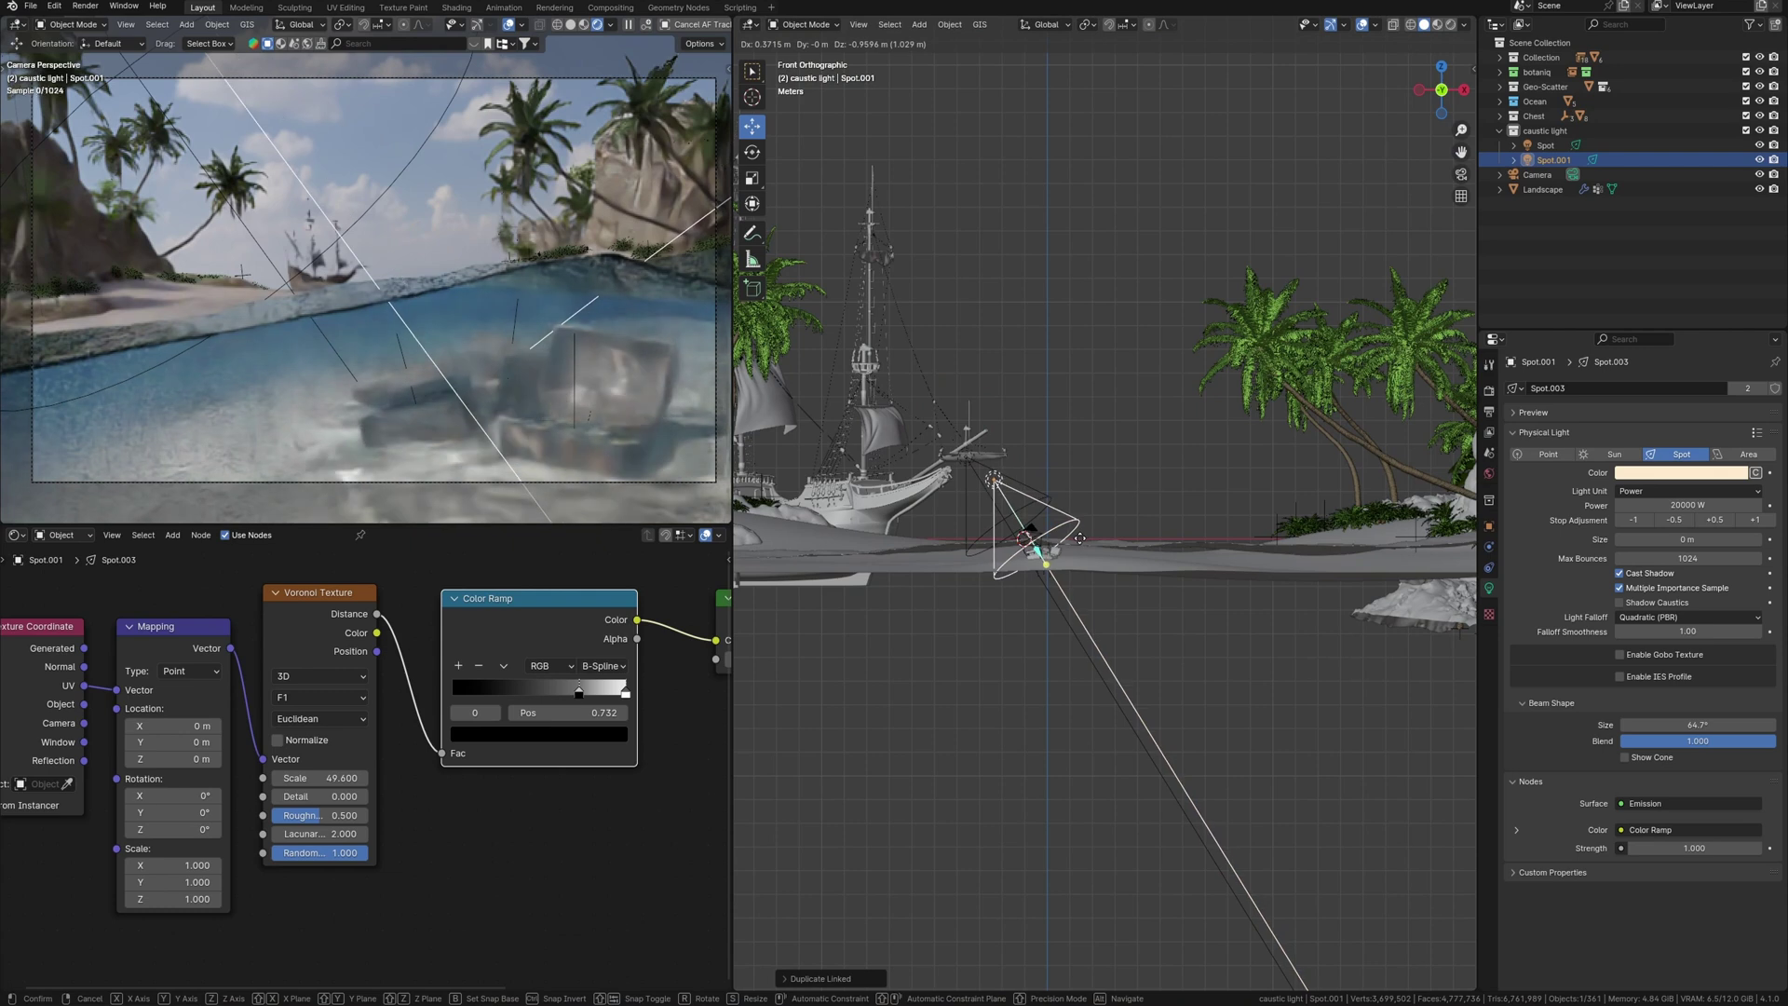
click(1076, 538)
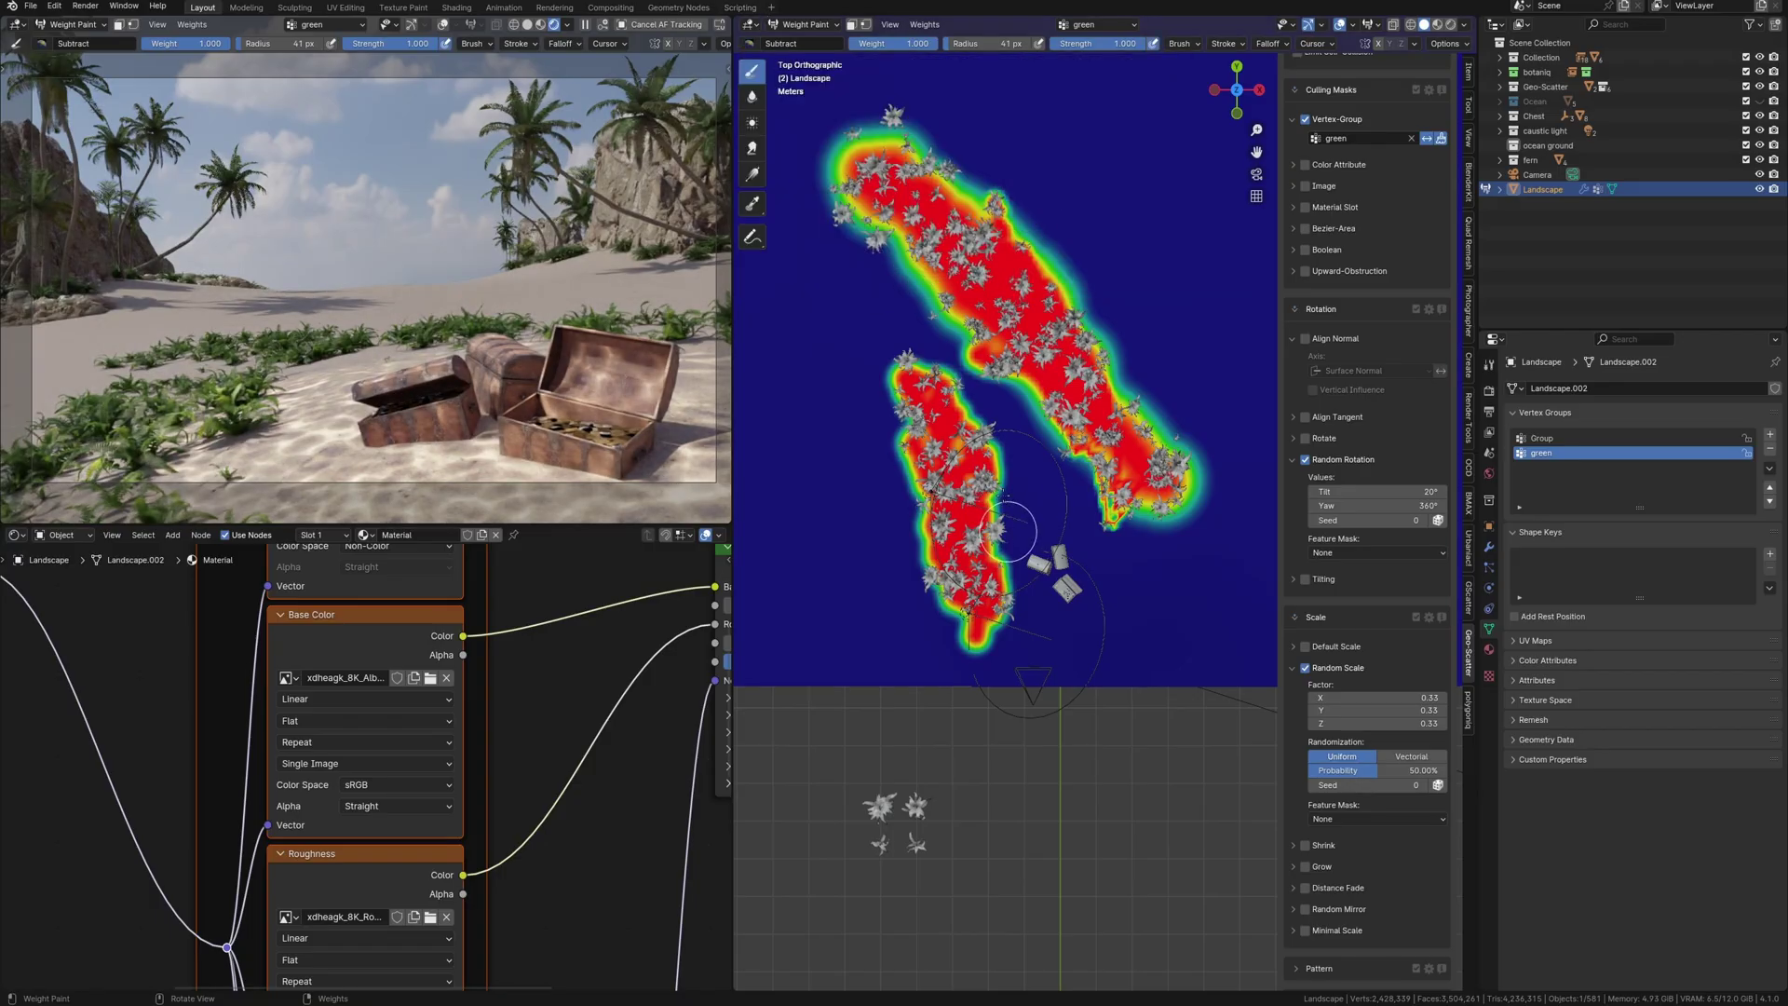
Step: Subtract painted weight from the Landscape's green vertex group along the strip beside the chests
mouse_move(1008, 531)
mouse_down()
mouse_move(945, 401)
mouse_move(996, 471)
mouse_move(985, 490)
mouse_up()
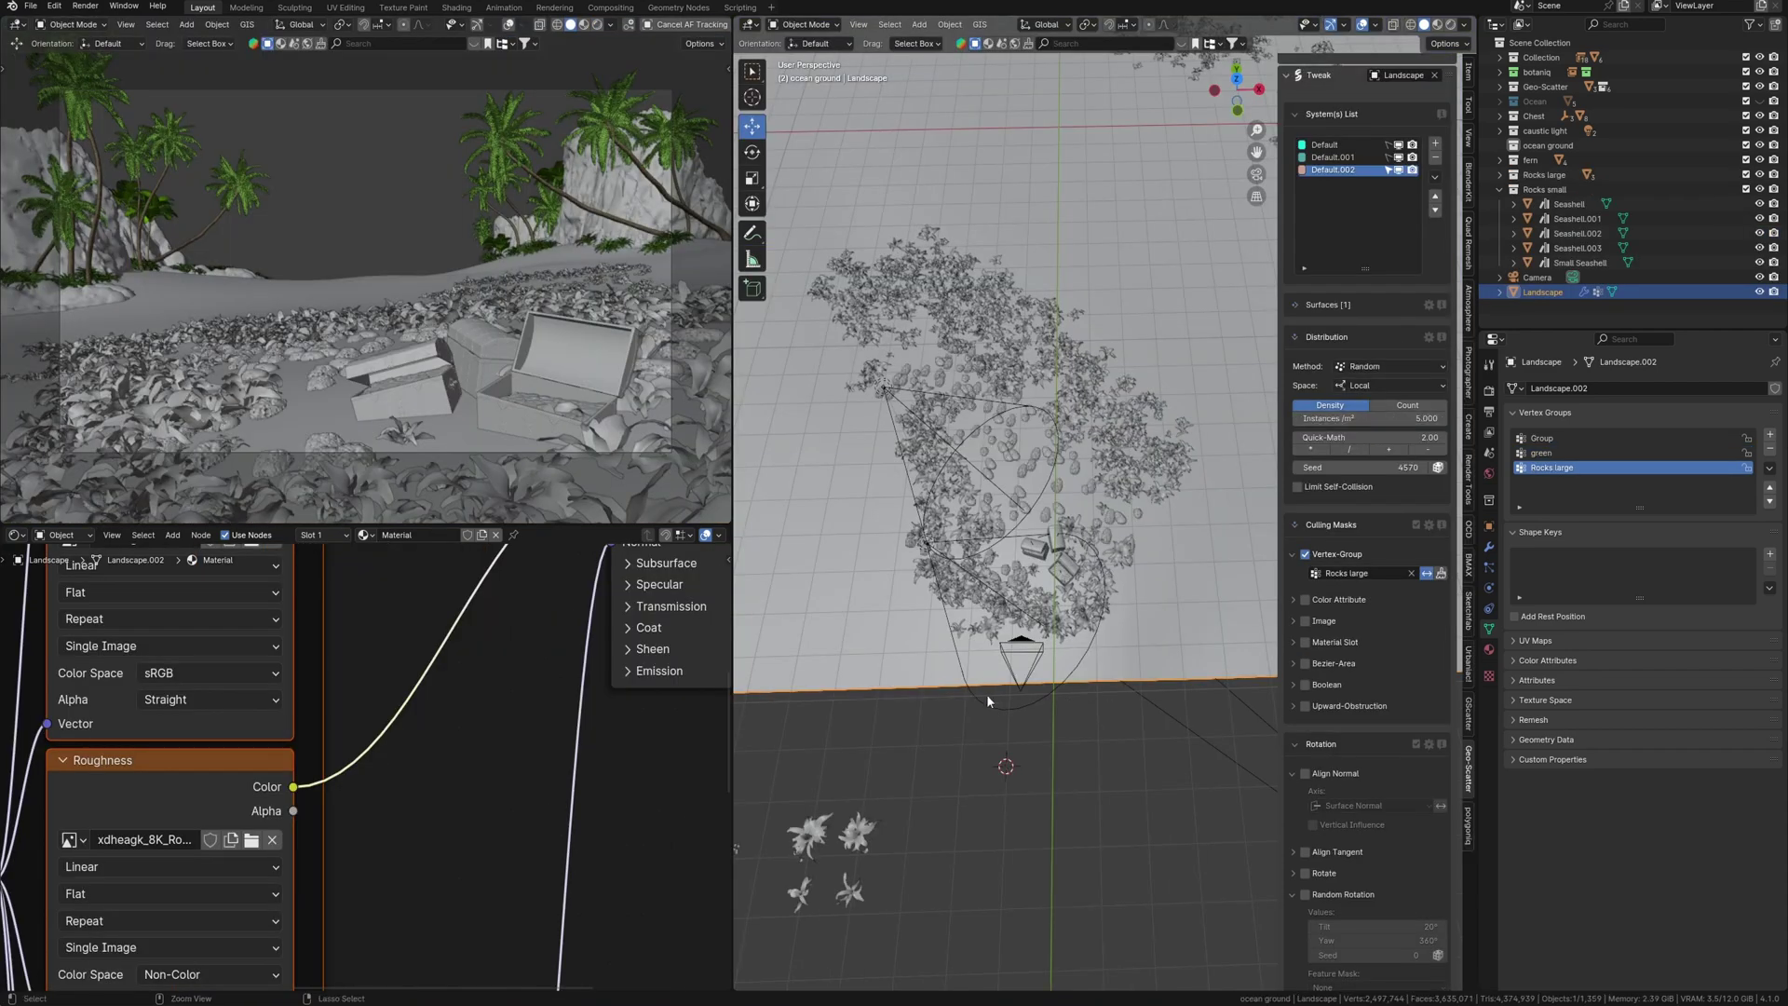
Step: Set the Rocks large scatter's density to 1 instance per m² and adjust its distribution seed
ctrl+middle_drag(987, 701, 1010, 620)
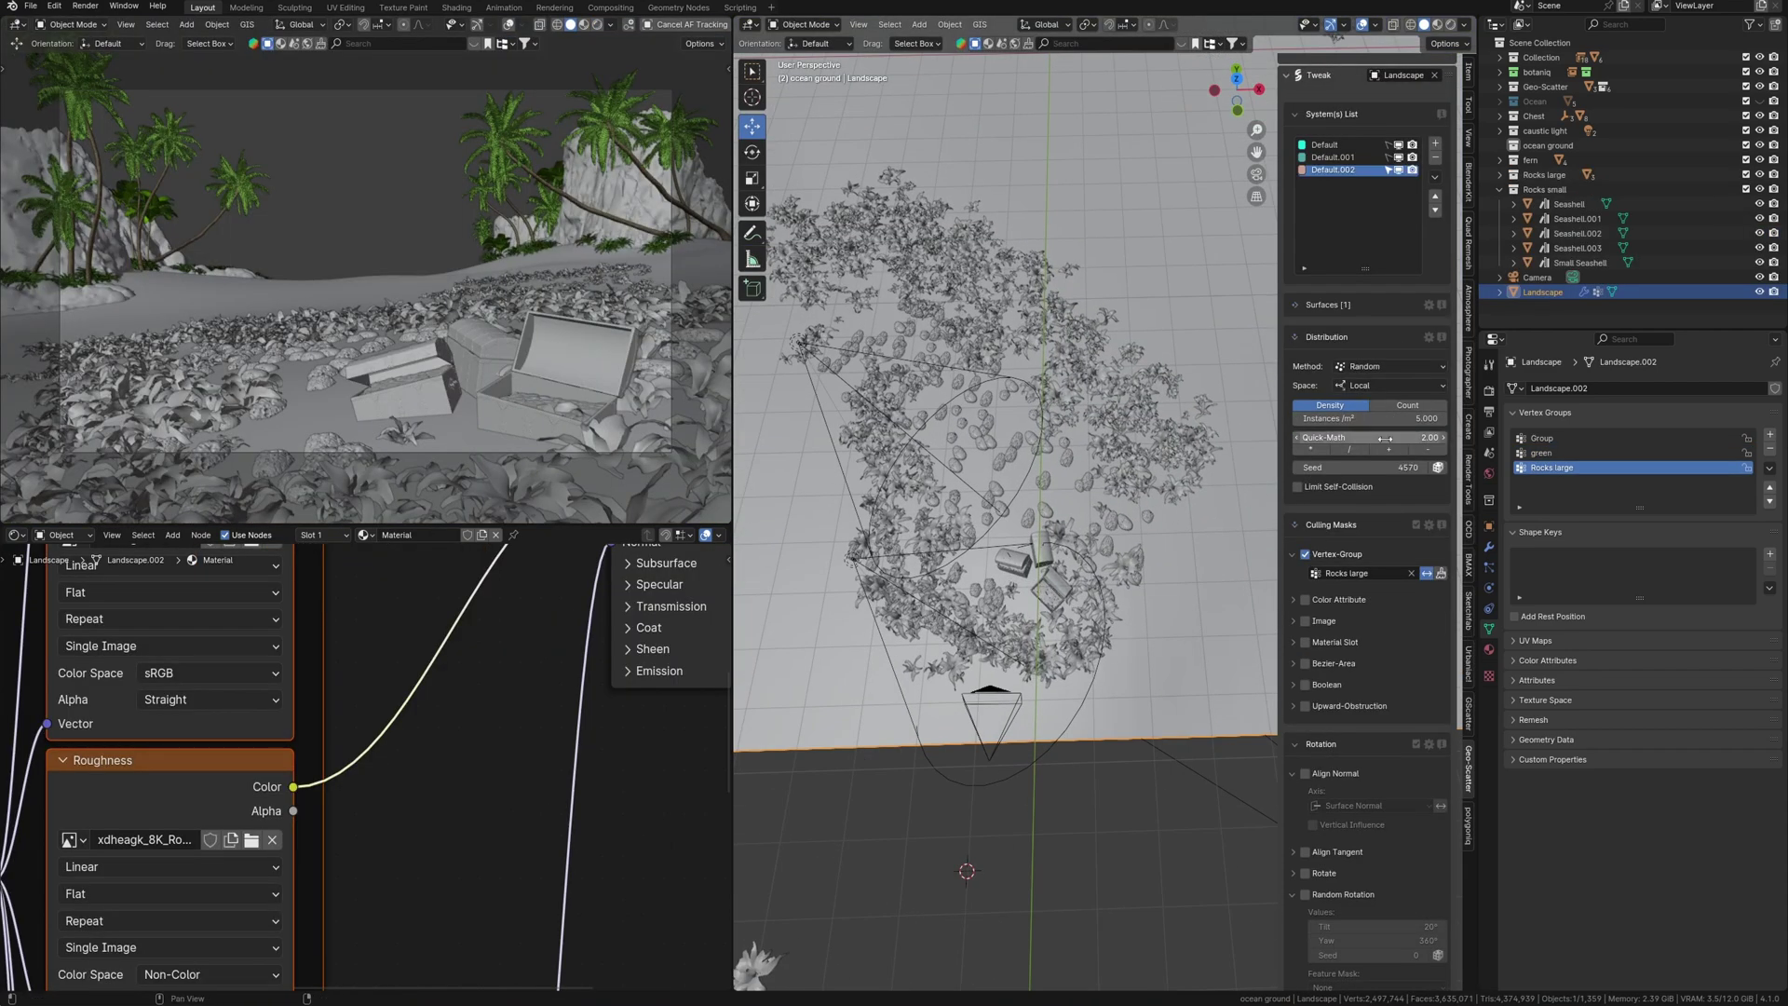
click(1394, 418)
text(2)
key(Return)
shift+middle_drag(969, 850, 1041, 614)
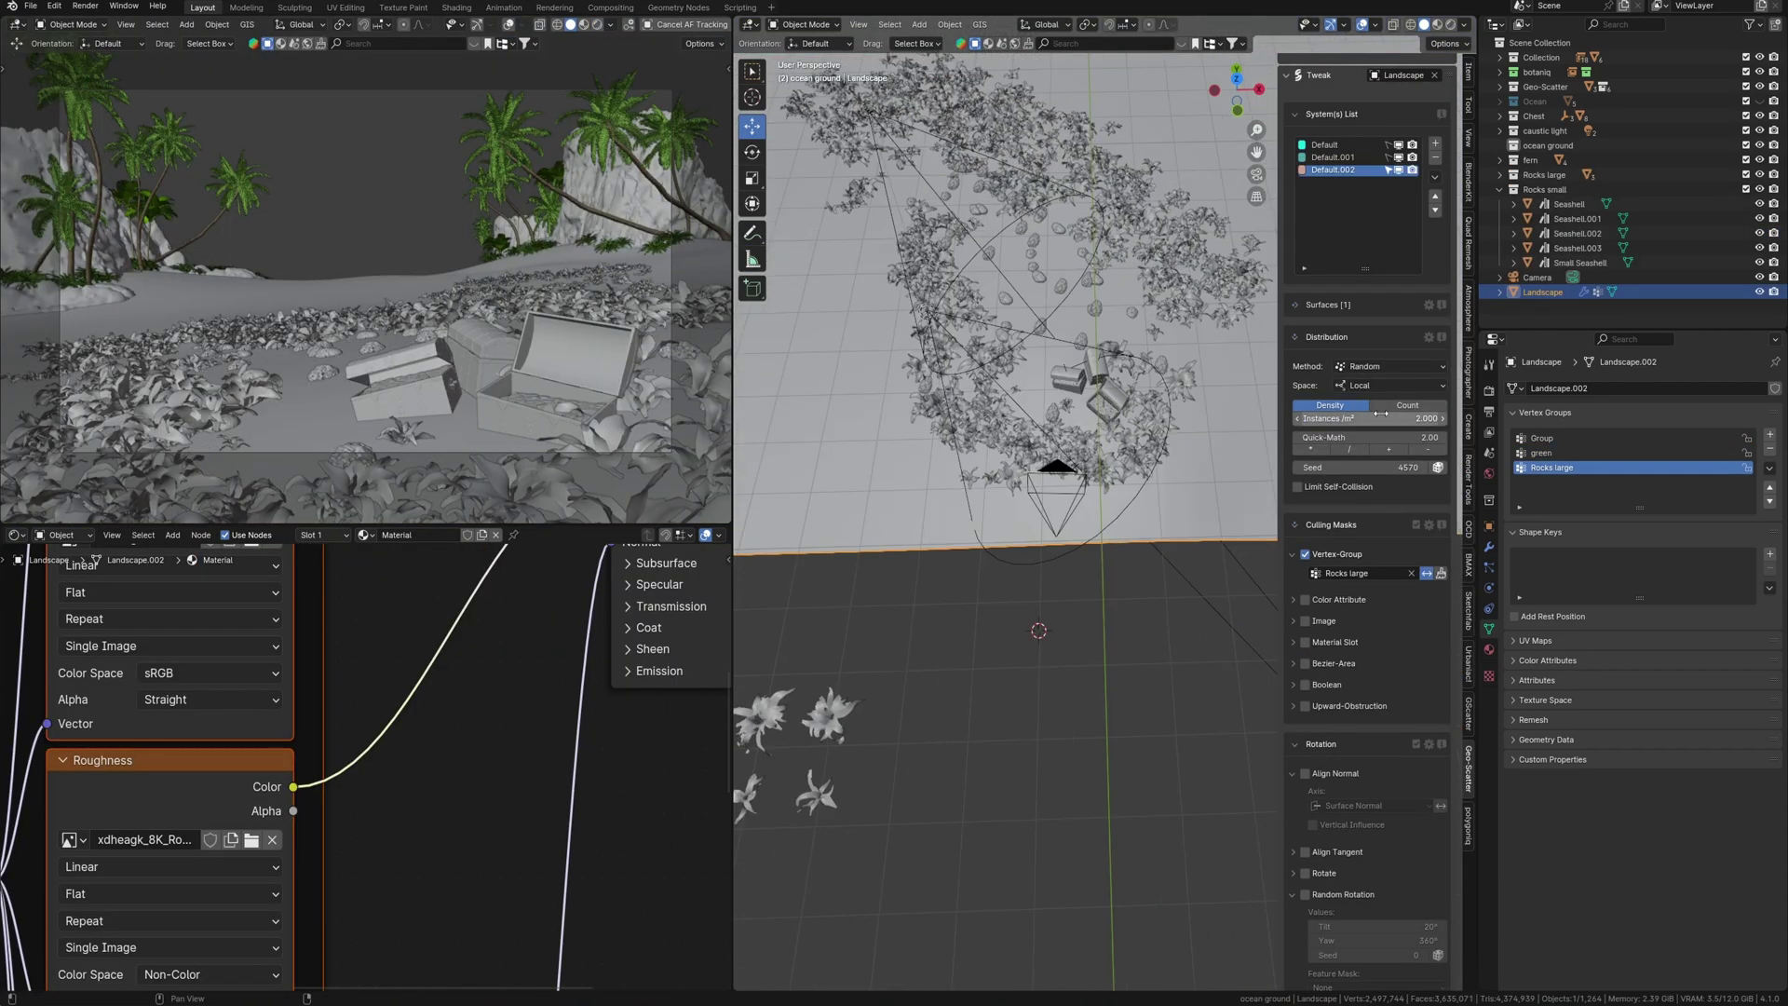
click(1369, 418)
text(1)
key(Return)
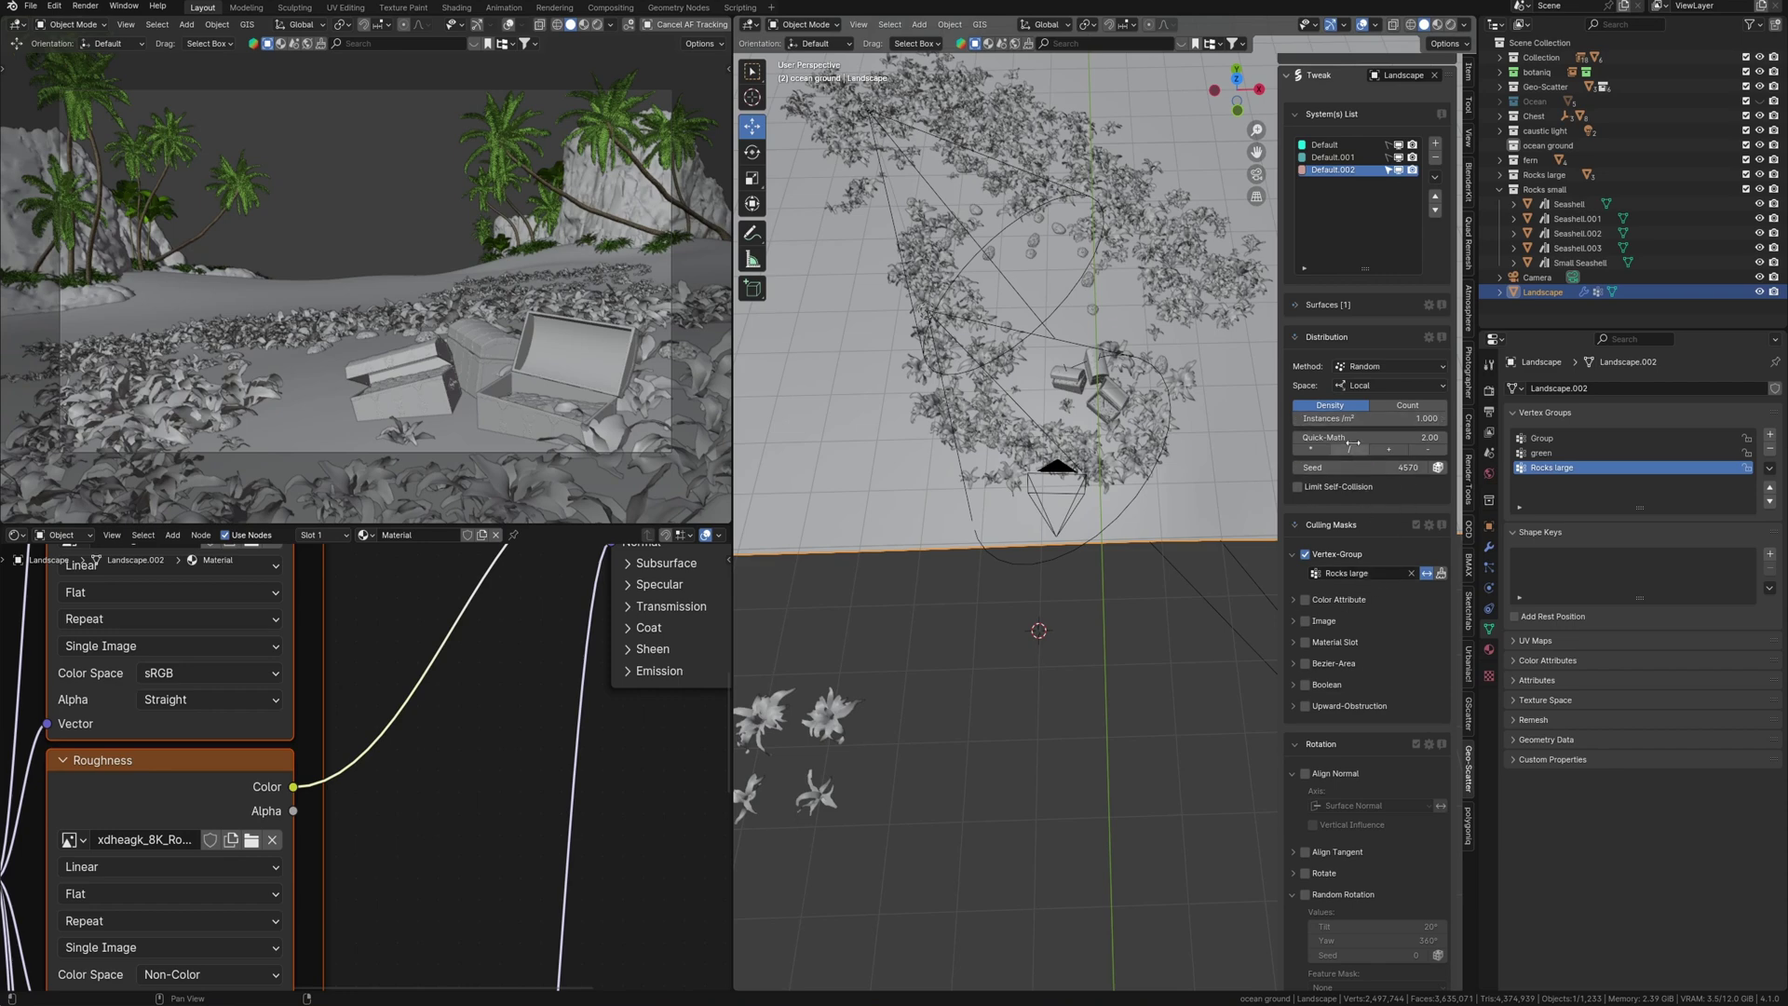
drag(1376, 467, 1388, 468)
scroll(1323, 618, down, 5)
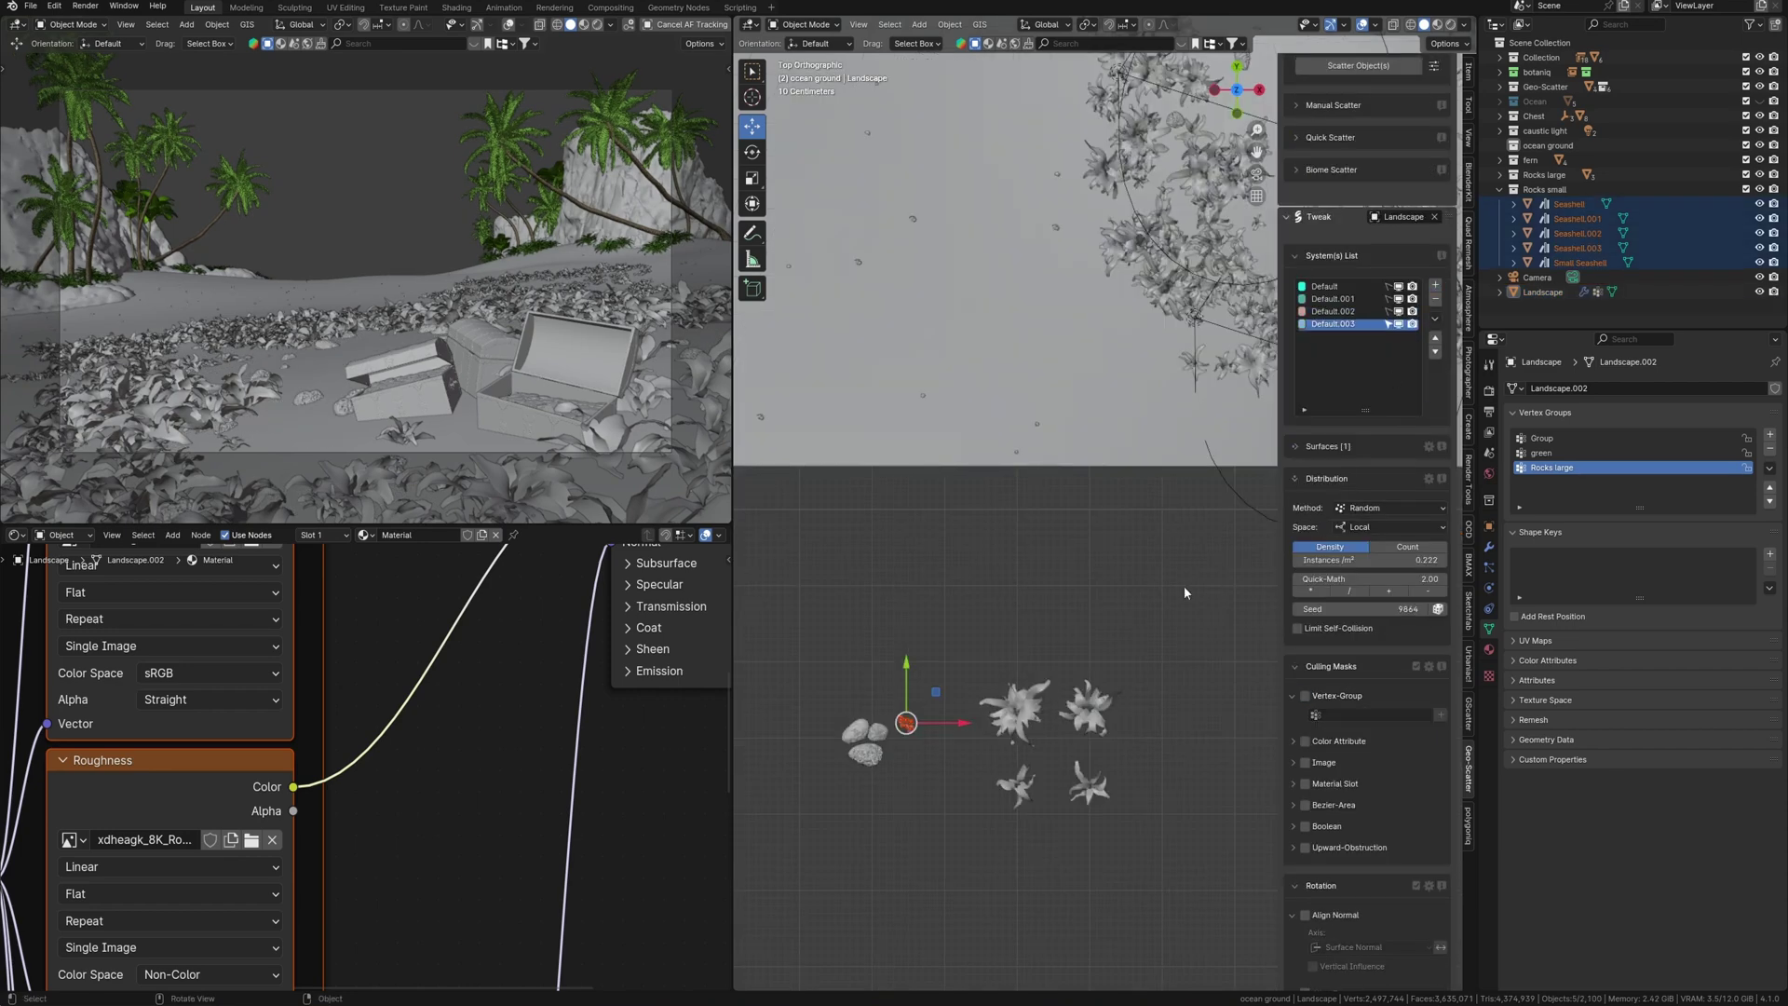
Step: Limit the seashell scatter system to the Rocks large vertex group as its culling mask
click(1341, 714)
click(1350, 752)
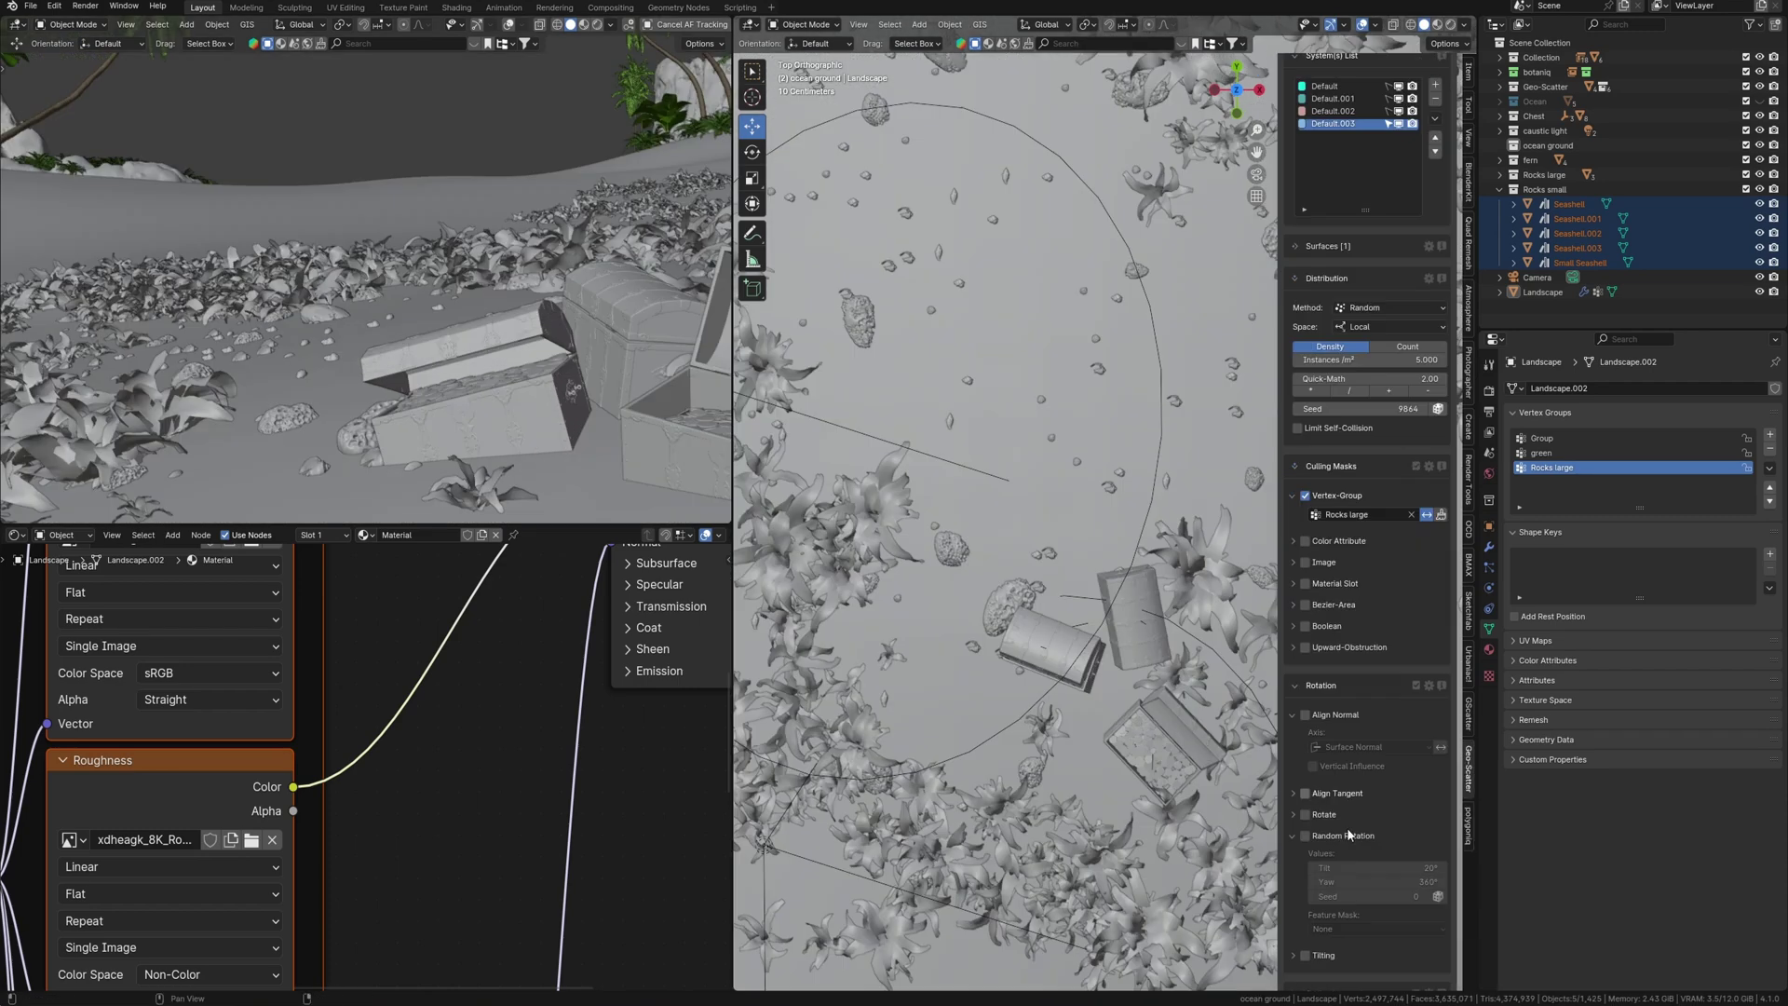
Step: Enable random rotation and random scale for the seashell scatter system
scroll(1346, 827, down, 2)
click(1304, 762)
click(1305, 554)
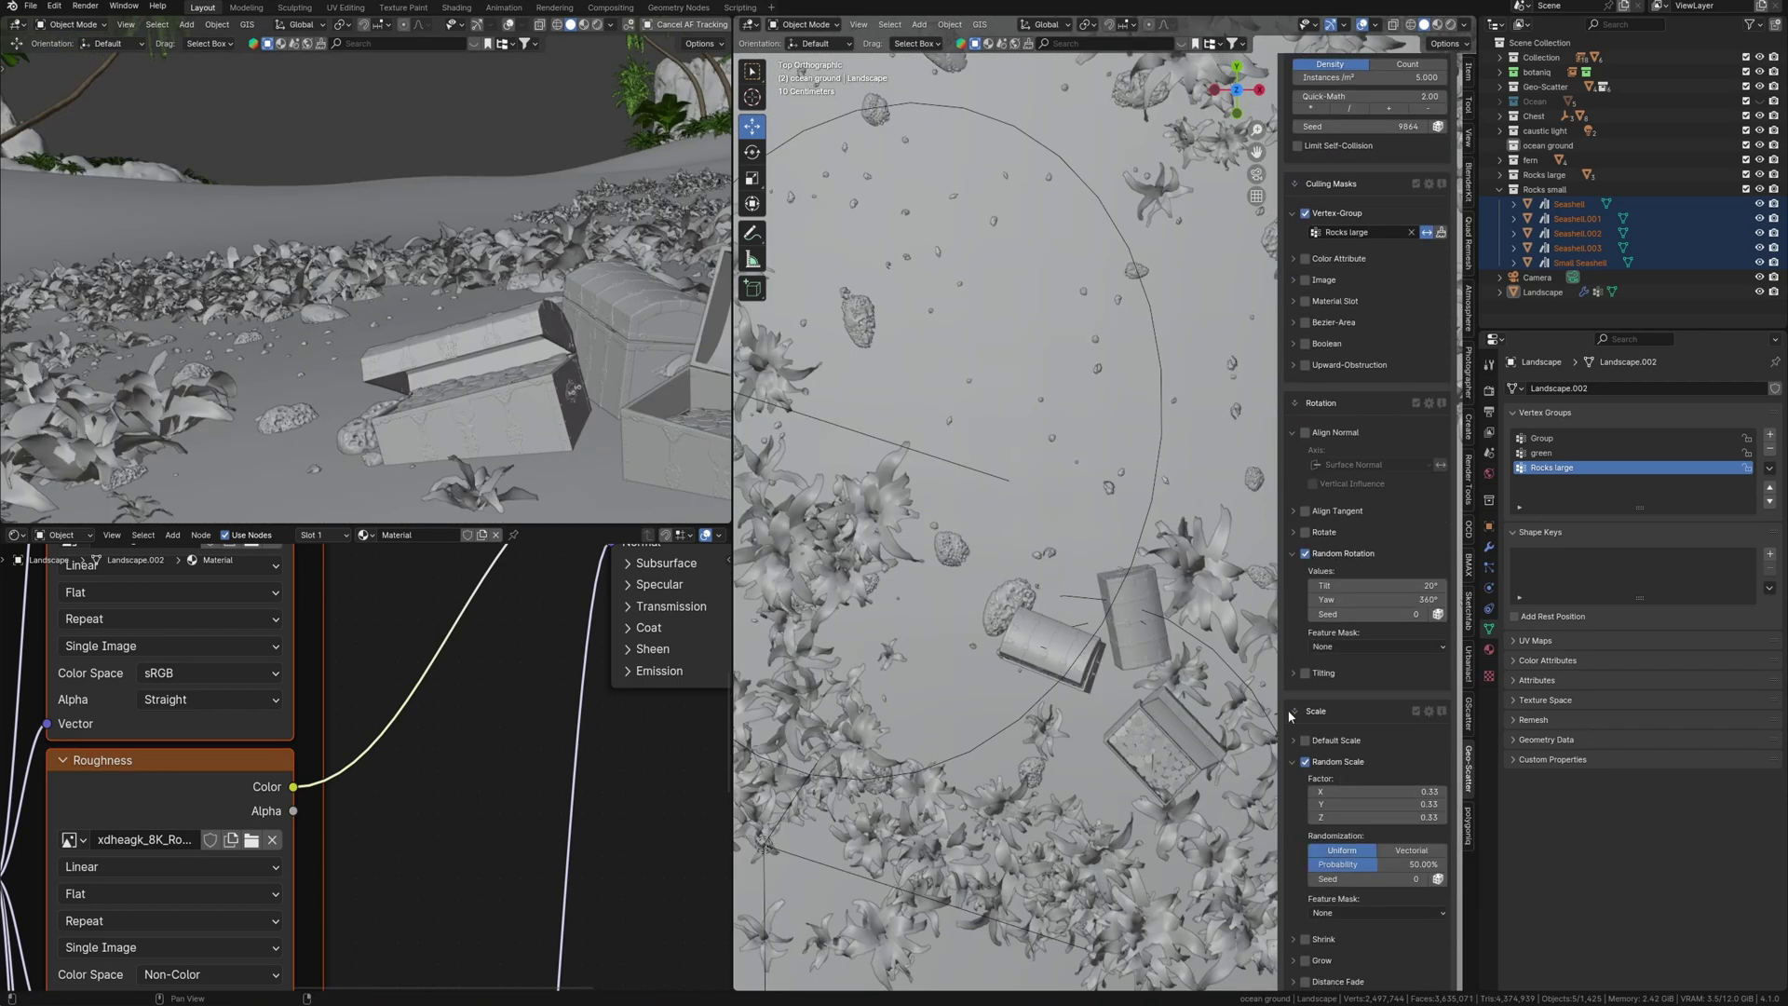
Step: Set the seashell scatter's density to 10 instances per m² and its distribution seed to 9877
scroll(1340, 663, up, 5)
click(1390, 266)
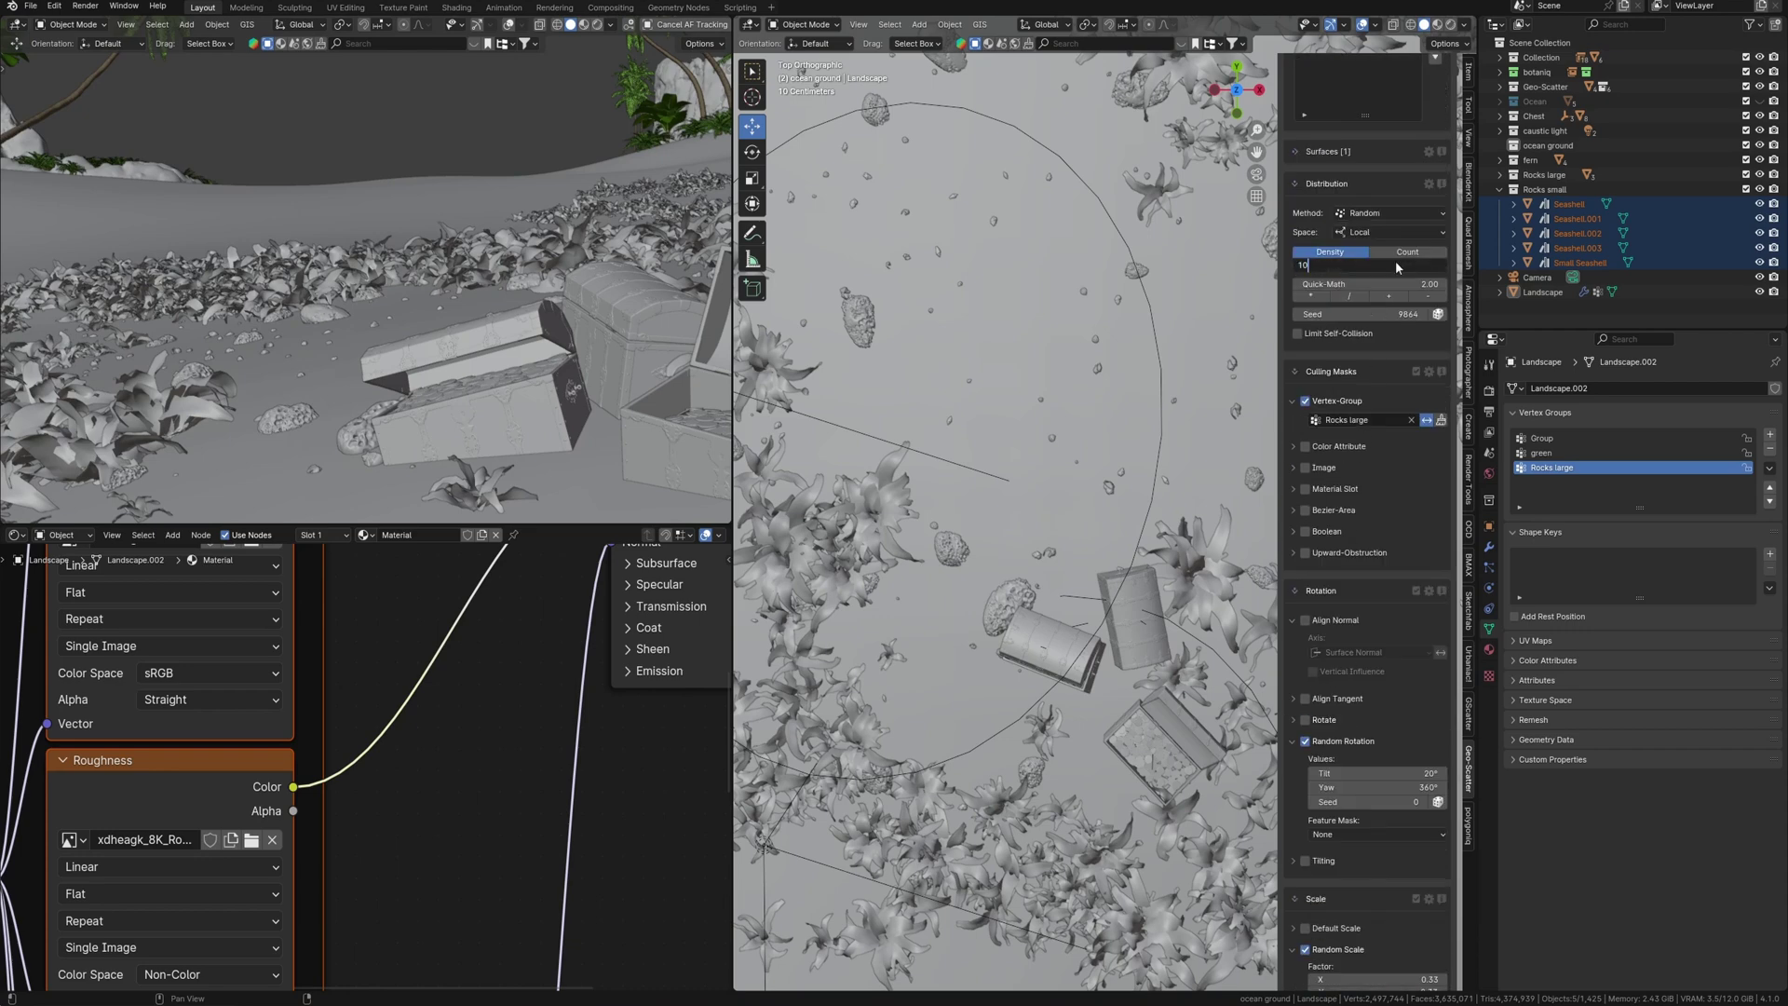
key(Return)
middle_drag(531, 419, 562, 439)
drag(1369, 309, 1383, 309)
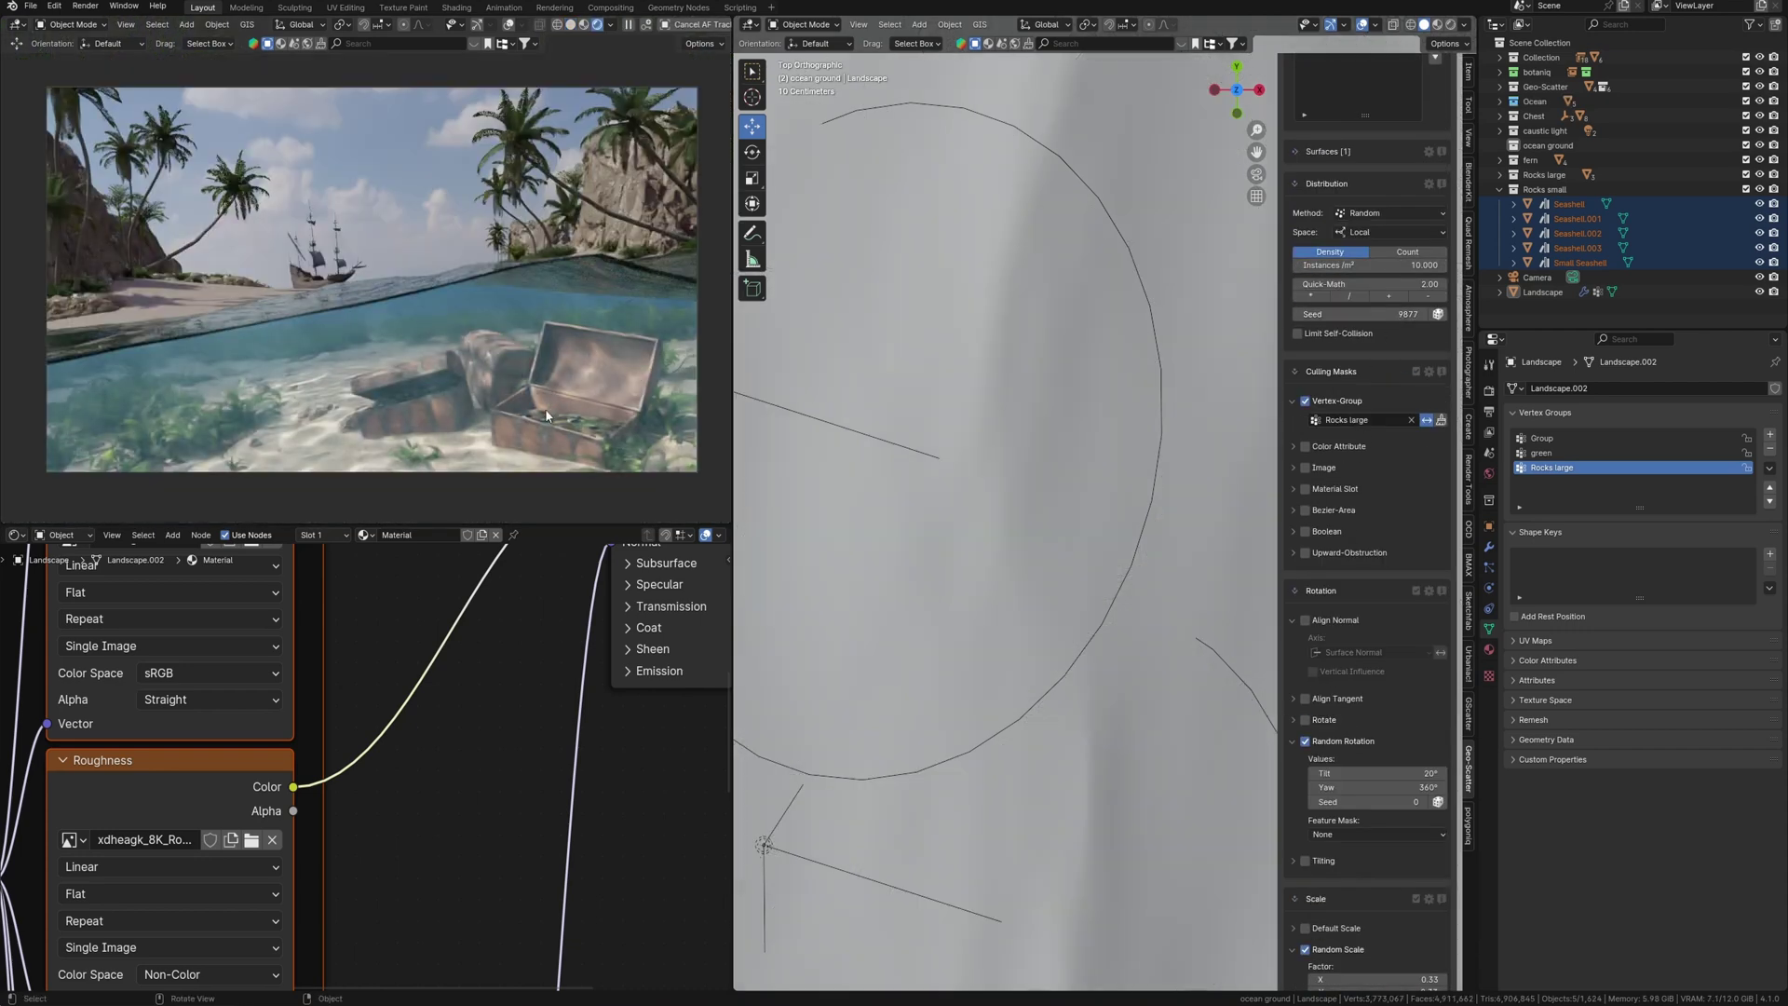
key(ctrl+space)
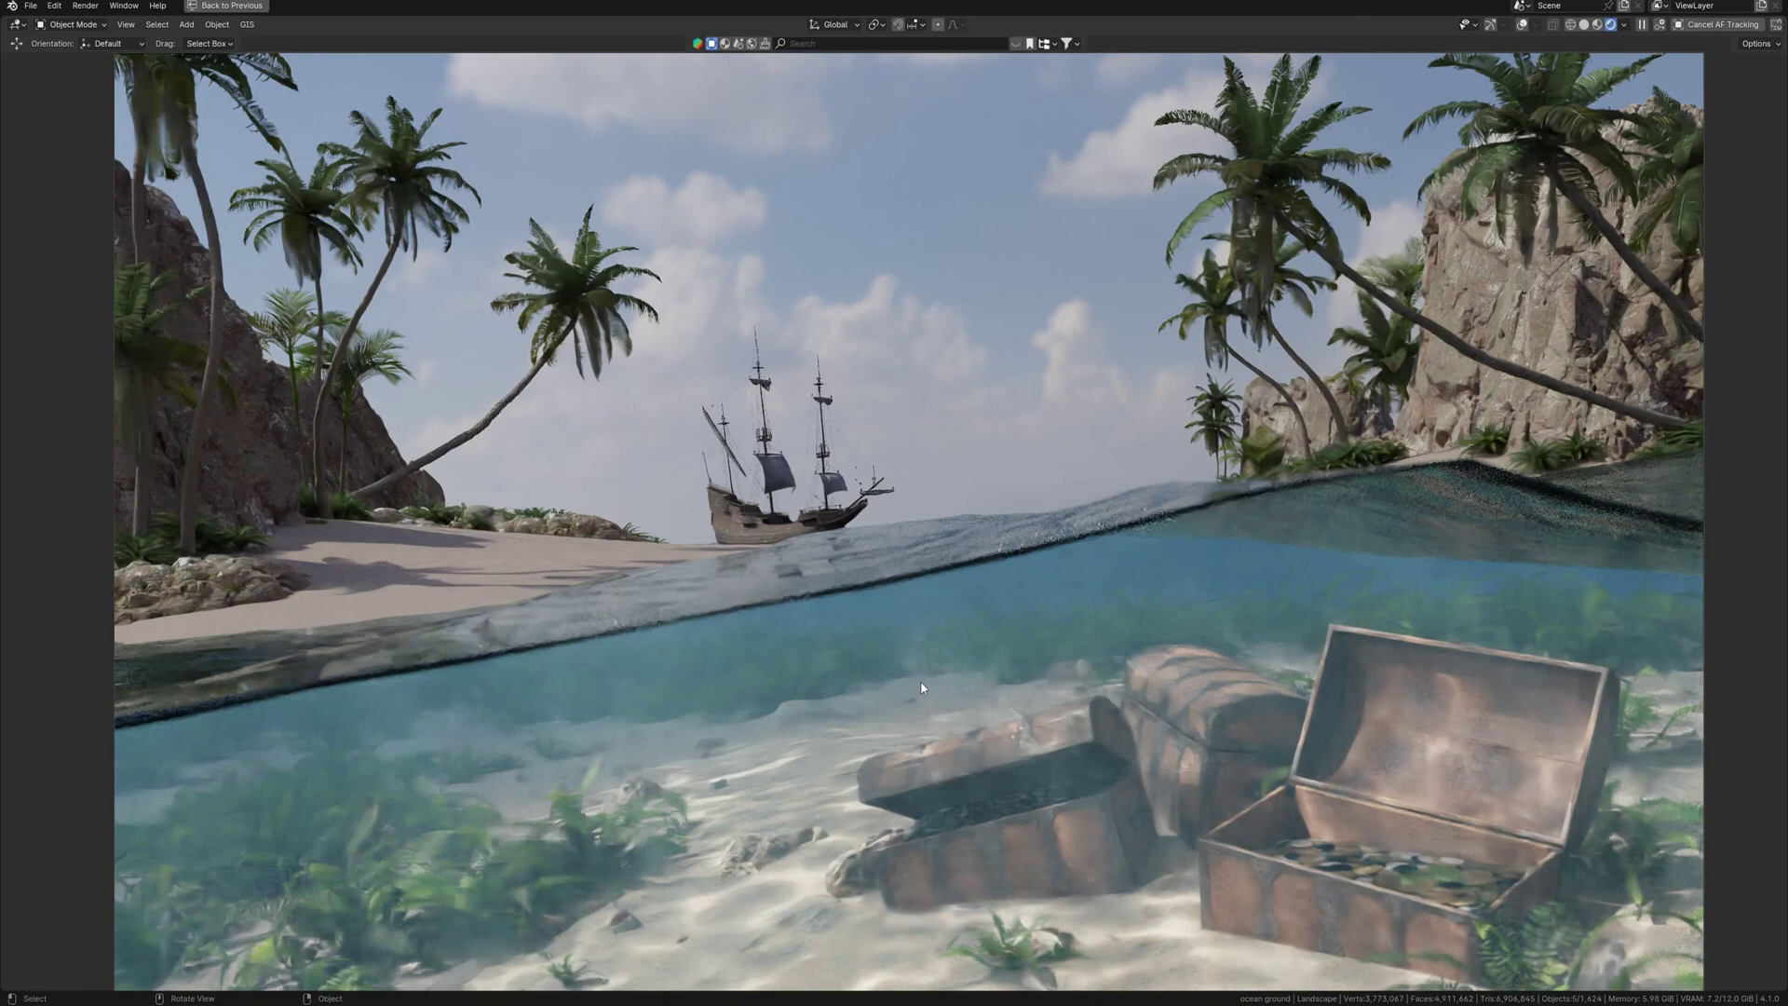
ctrl+middle_drag(916, 626, 898, 721)
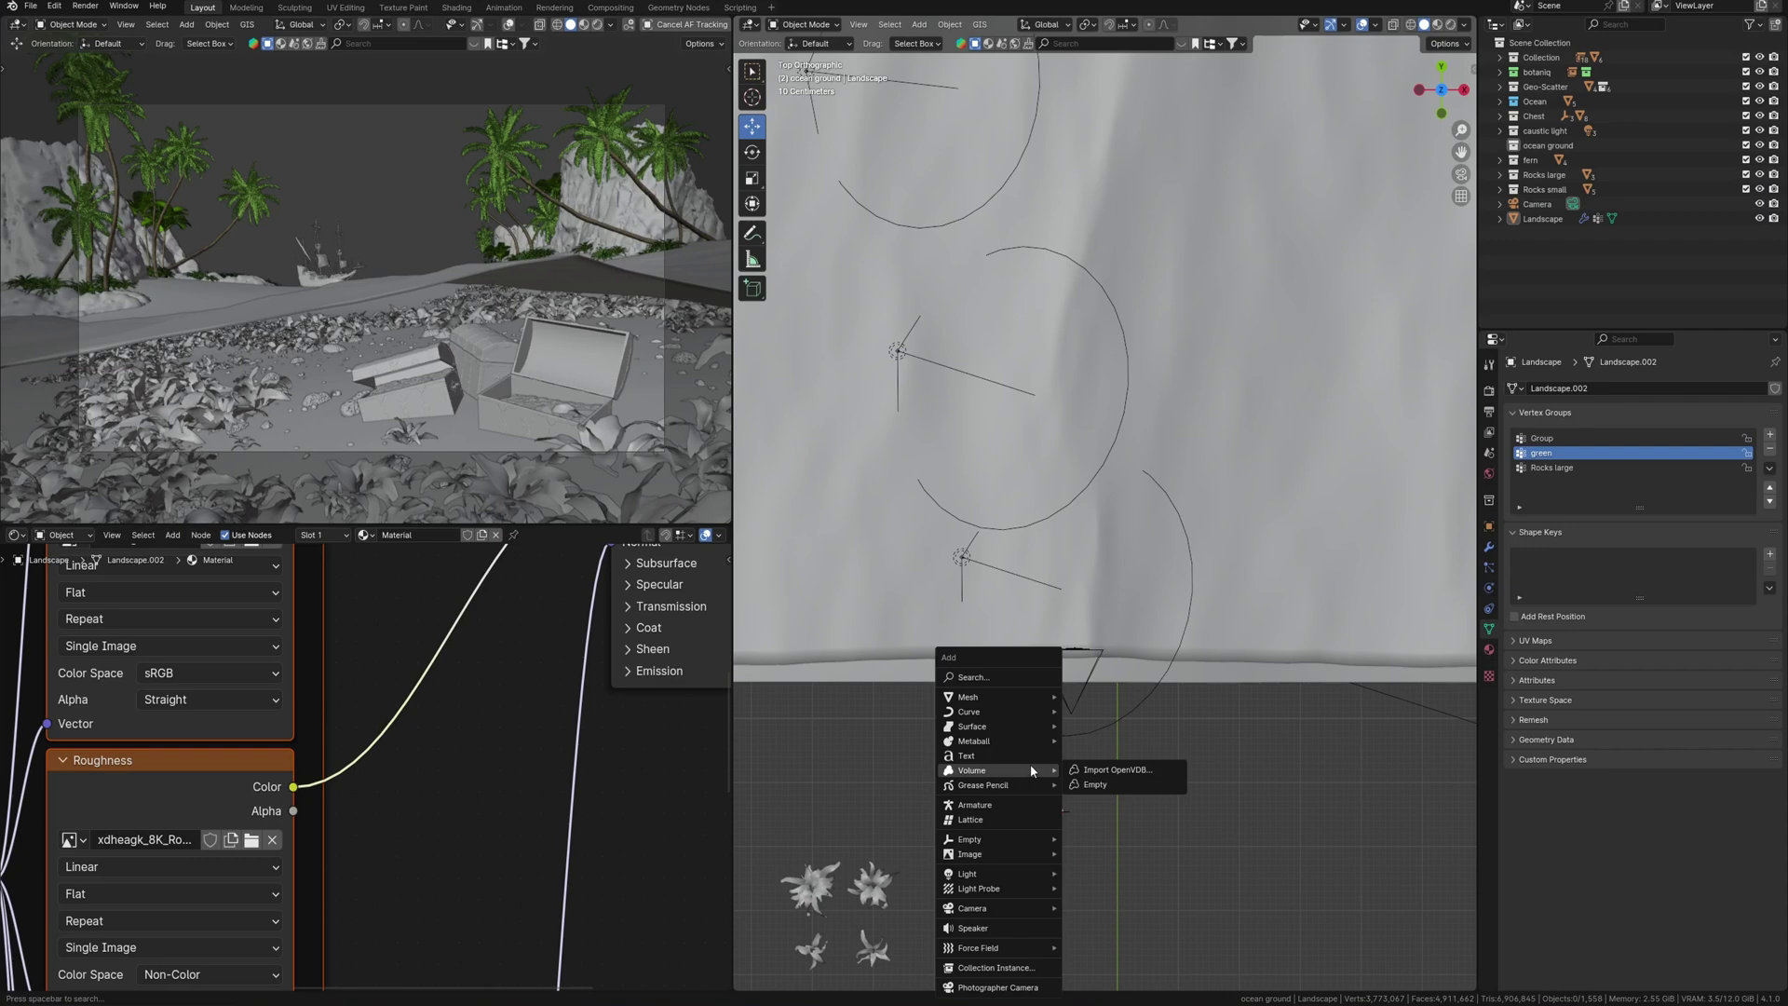
Step: Add a plane mesh and move it over the water in front of the camera in top view
mouse_move(1028, 700)
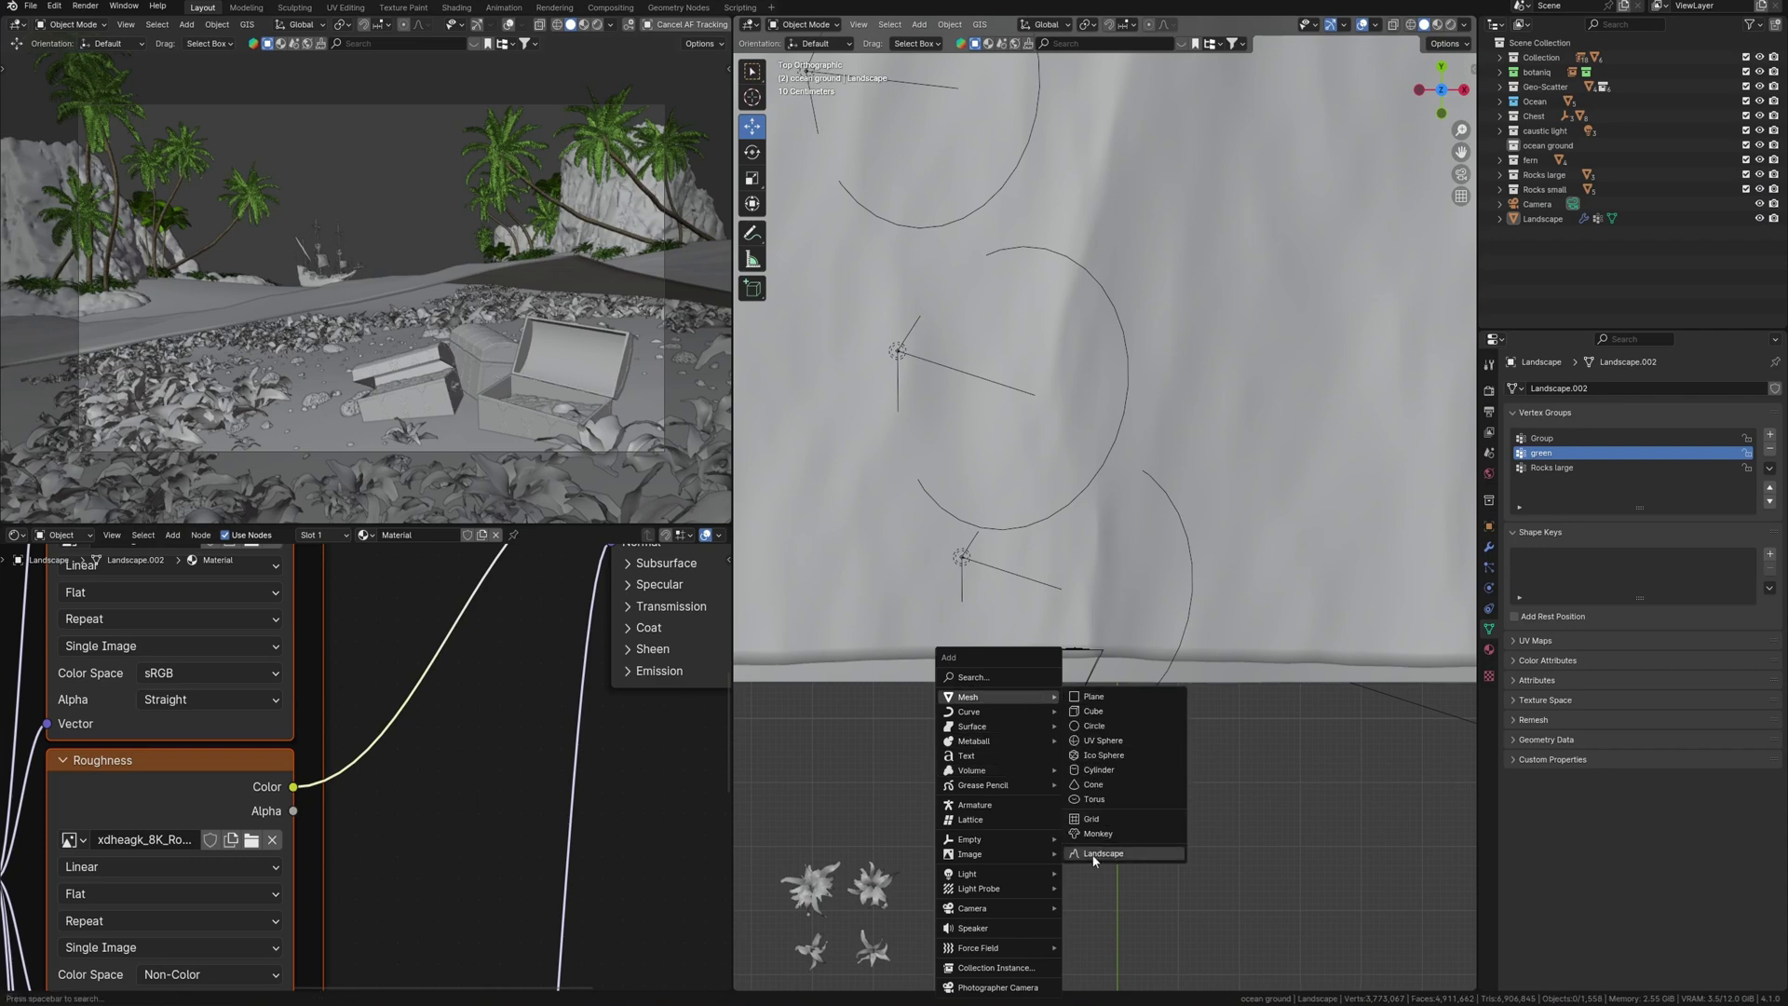
click(1096, 696)
key(g)
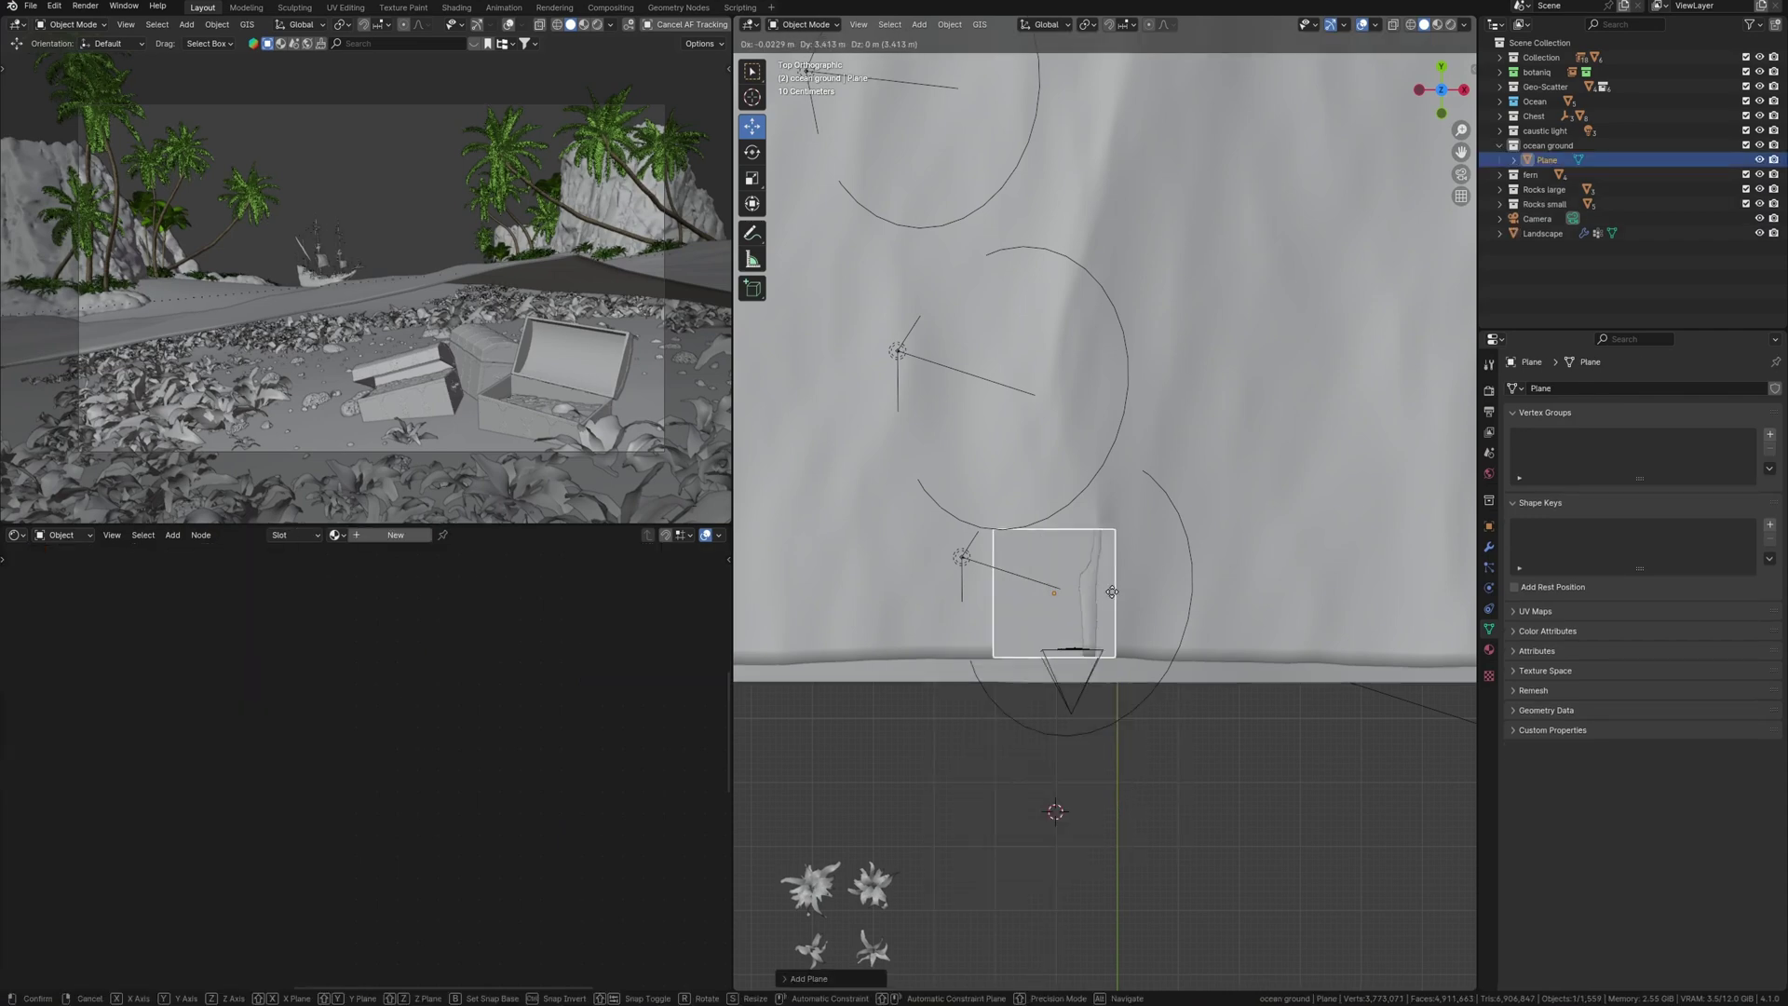
click(1081, 602)
middle_drag(1081, 602, 1186, 541)
scroll(1037, 519, up, 3)
scroll(1164, 522, up, 3)
drag(1159, 508, 1159, 525)
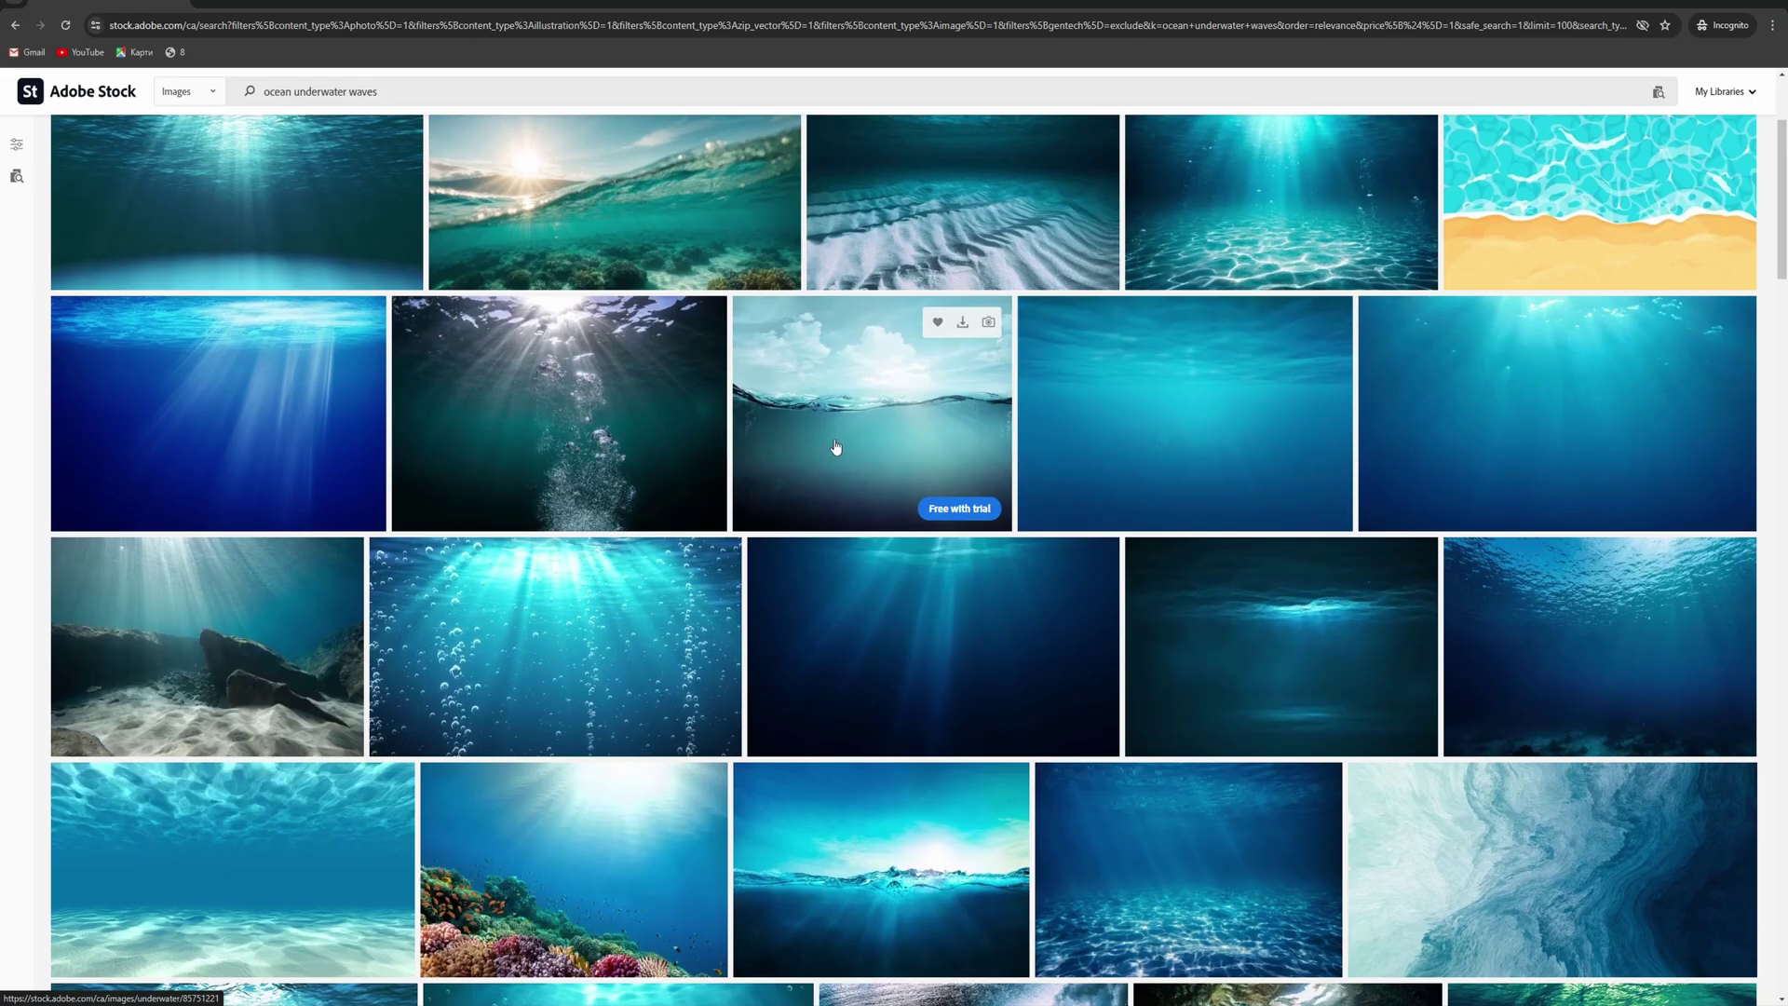
Step: Switch to Adobe Stock and examine several of the ocean underwater wave photos as reference for the water
scroll(838, 450, down, 3)
click(651, 499)
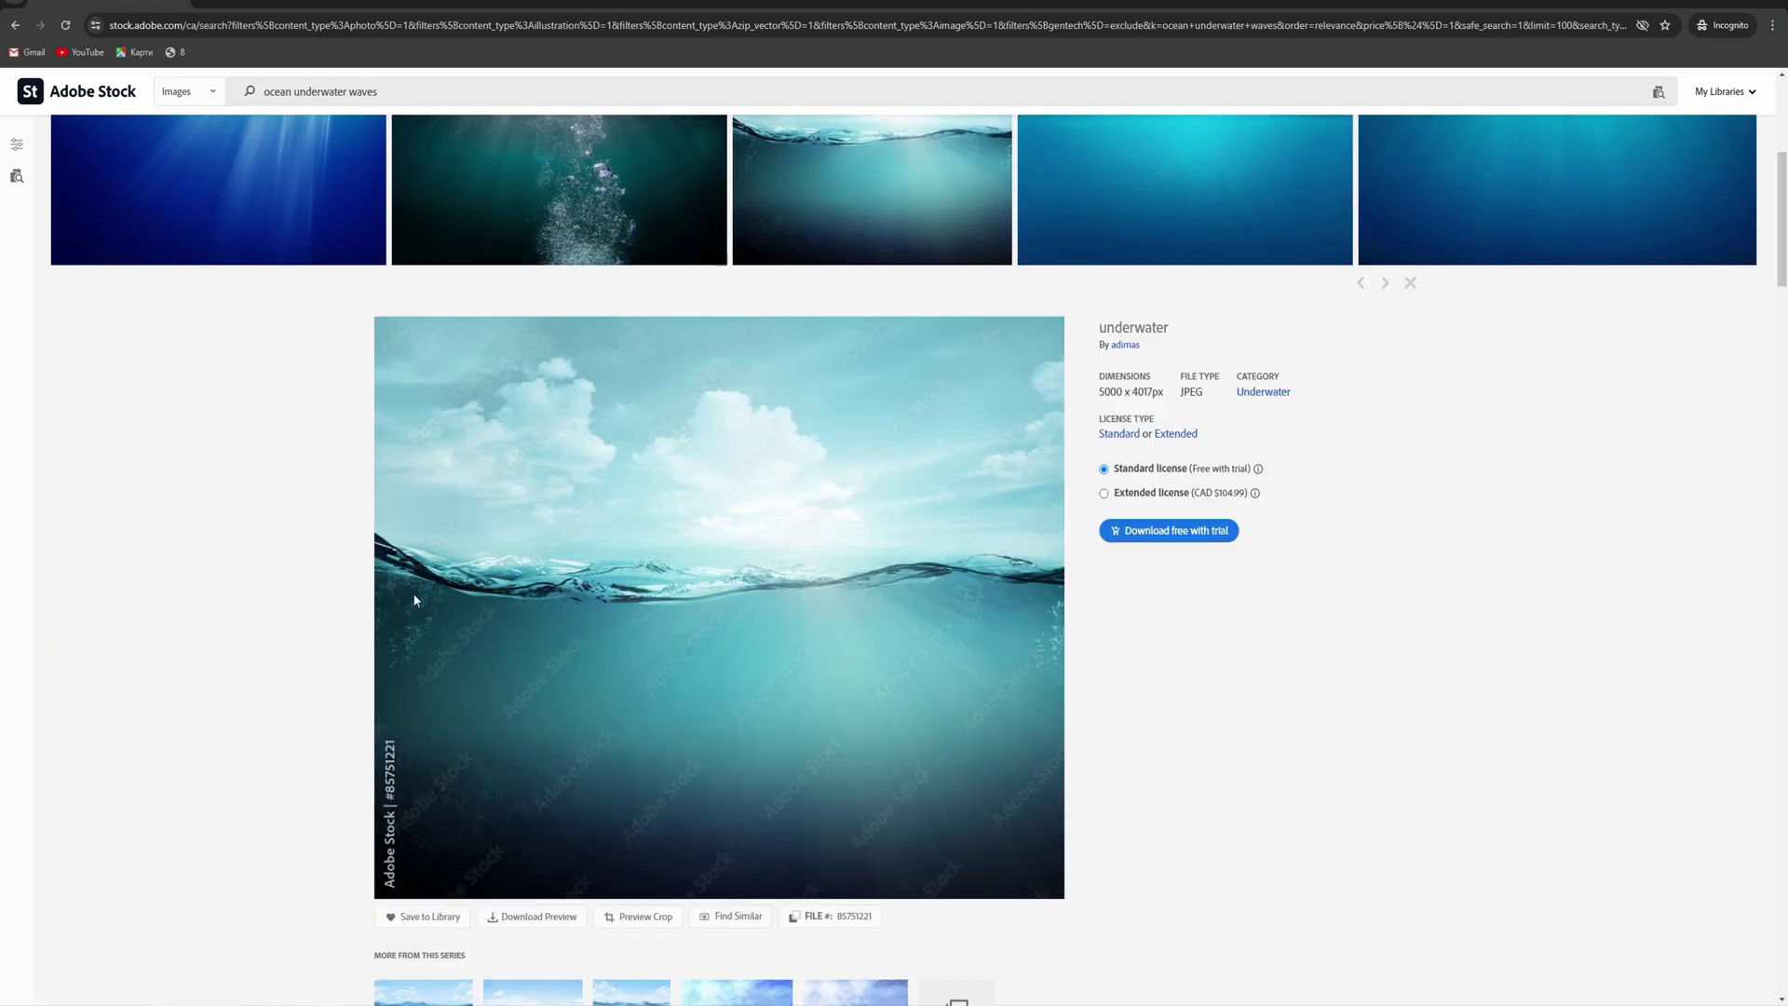
scroll(1067, 601, down, 5)
click(475, 568)
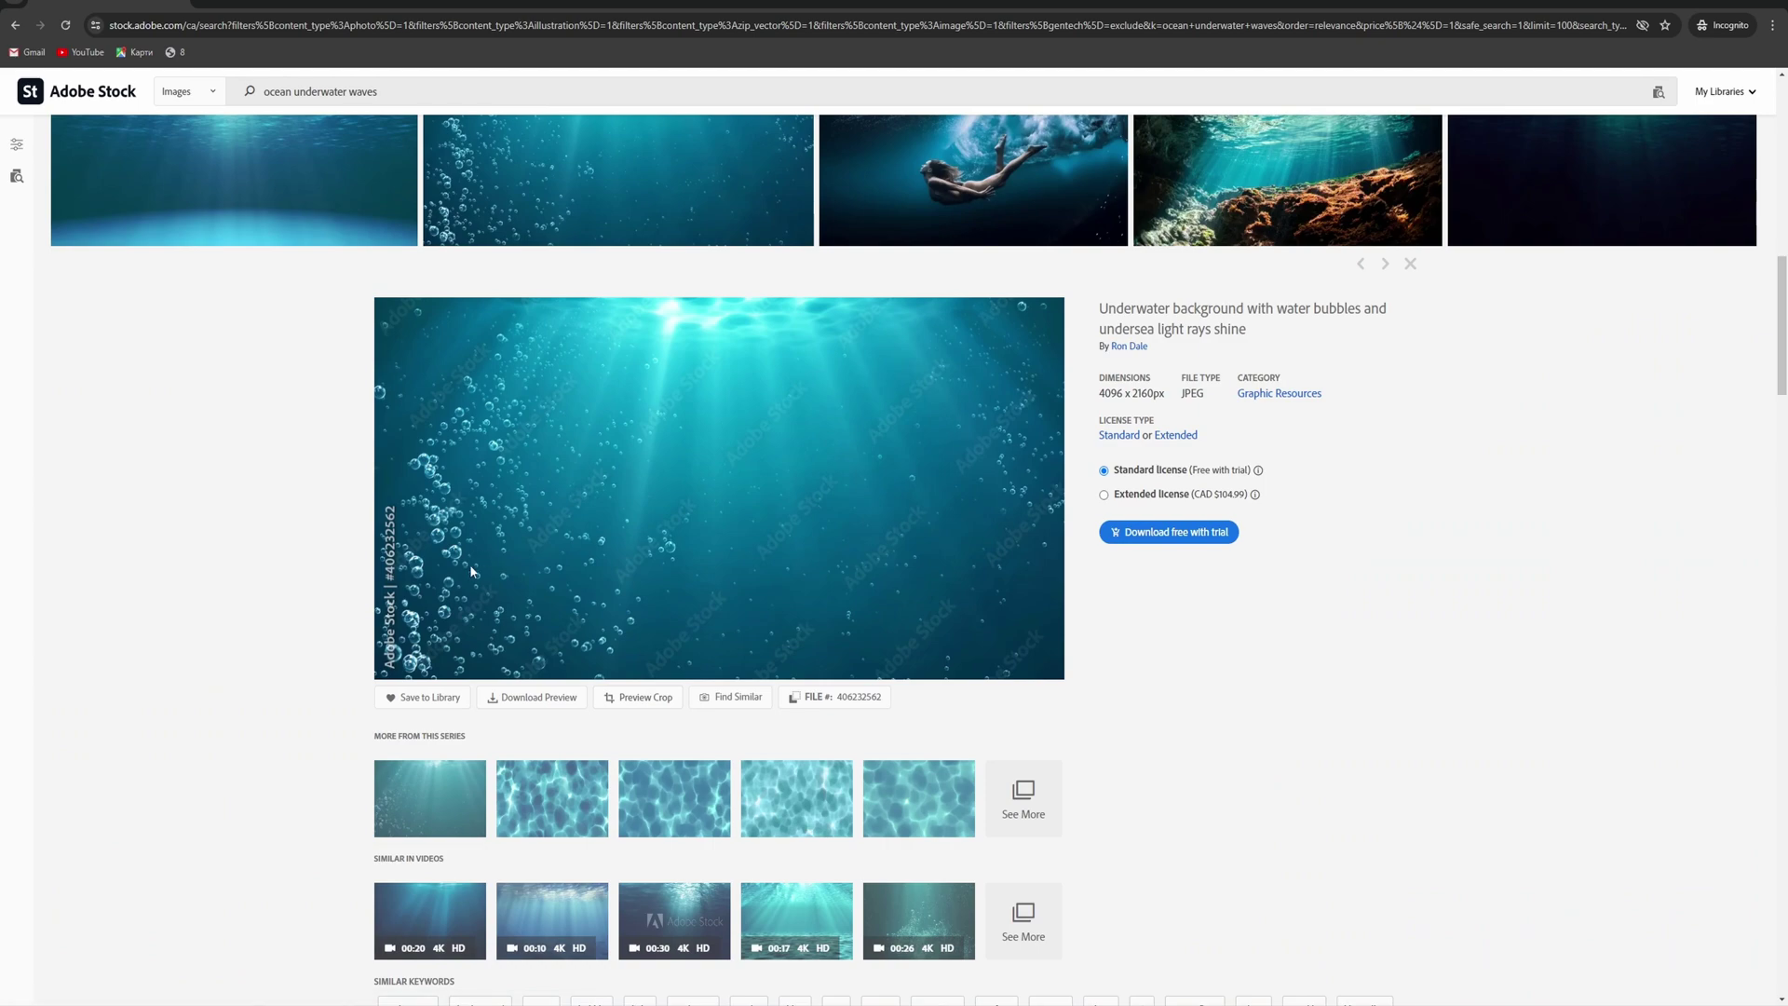
scroll(959, 615, down, 10)
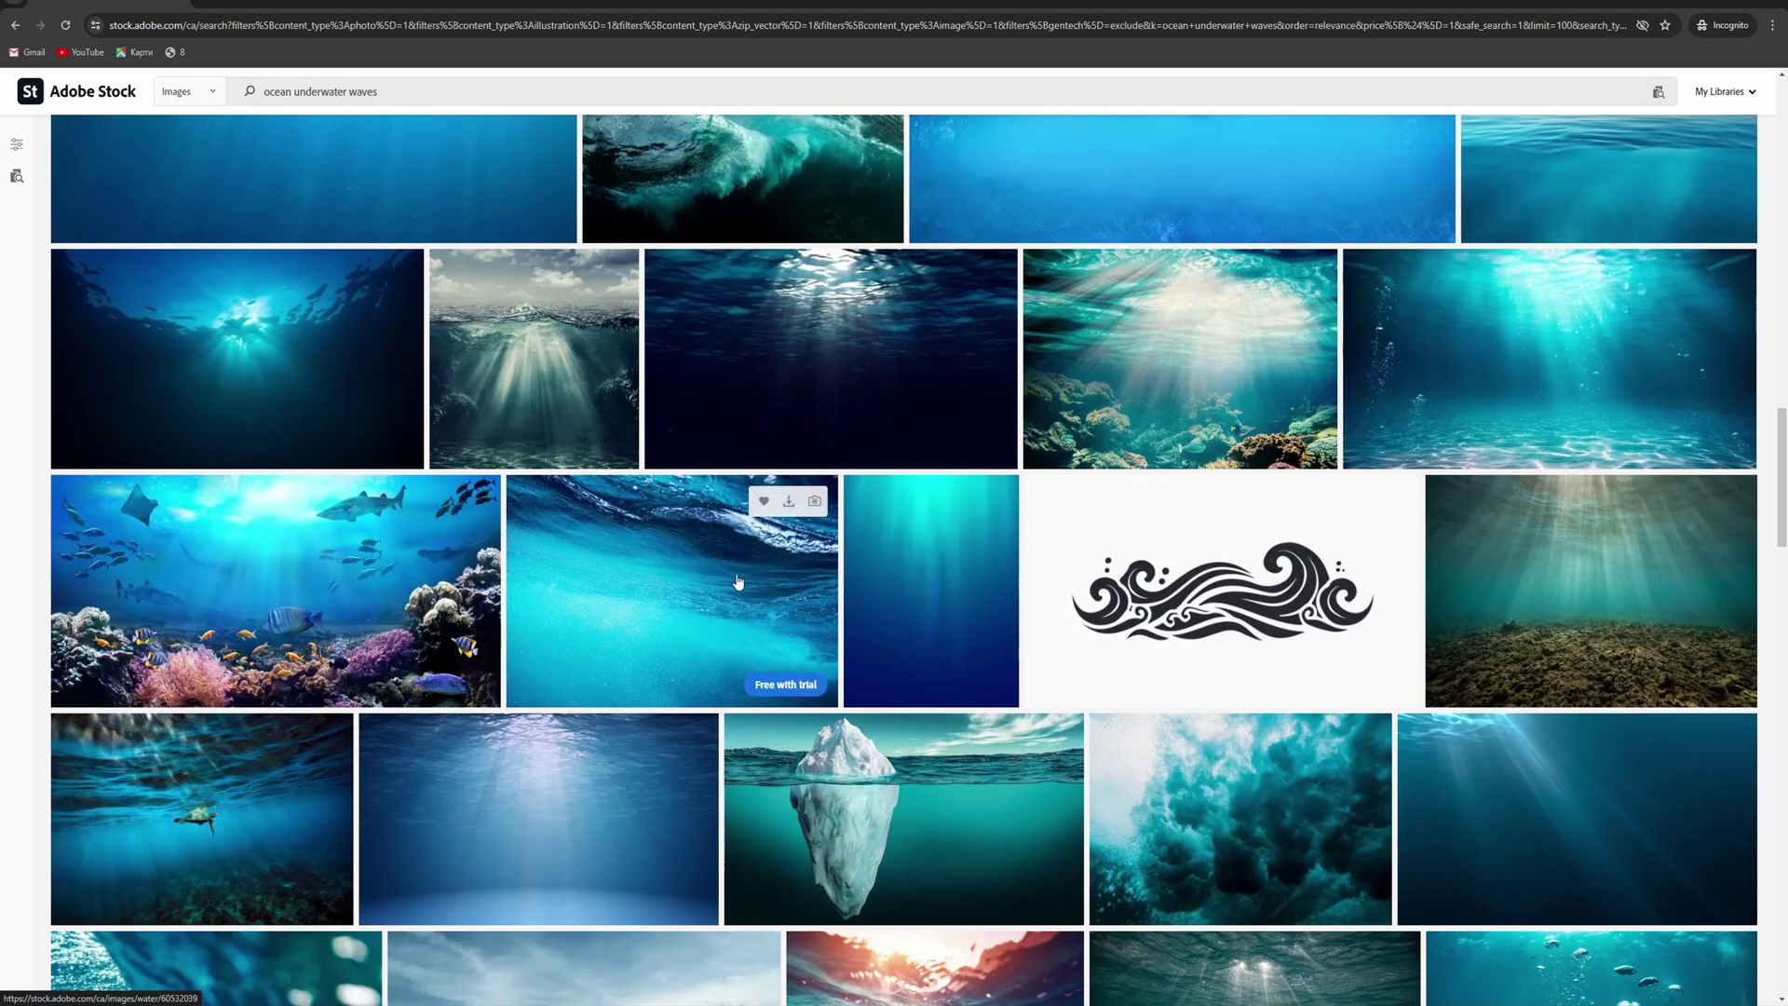
click(738, 581)
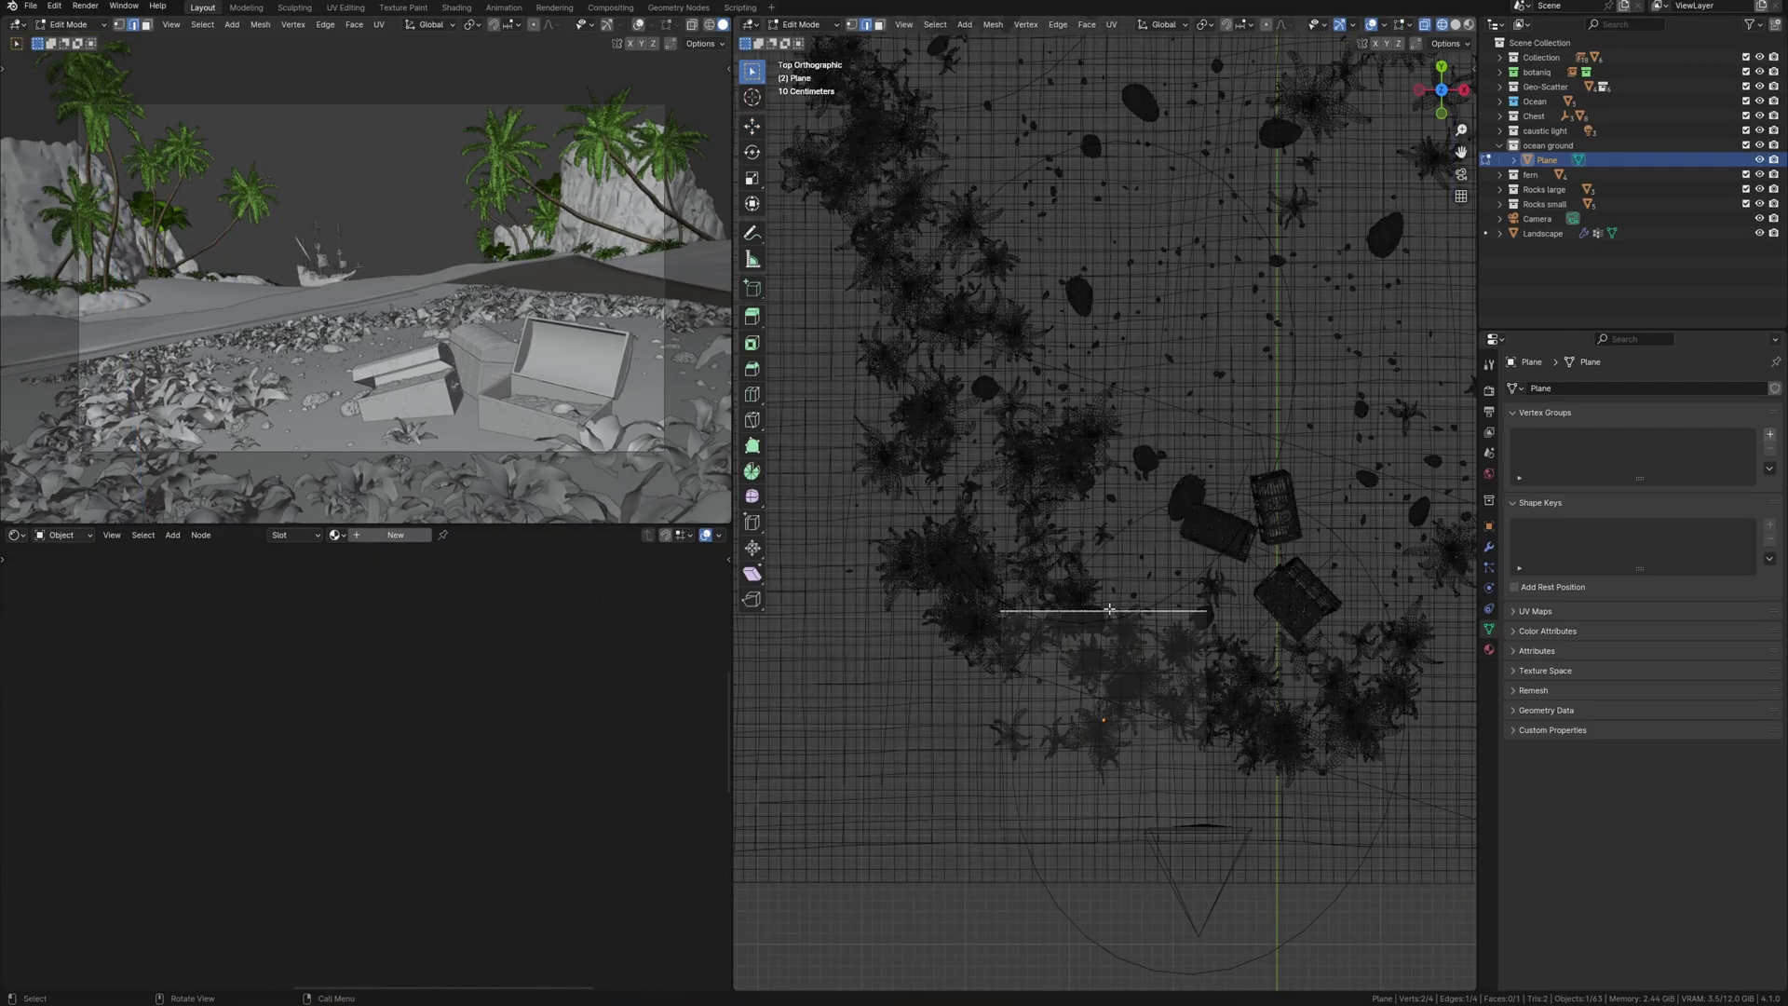
Step: Move the plane's far edge to extend the plane over the underwater area ahead of the camera
key(g)
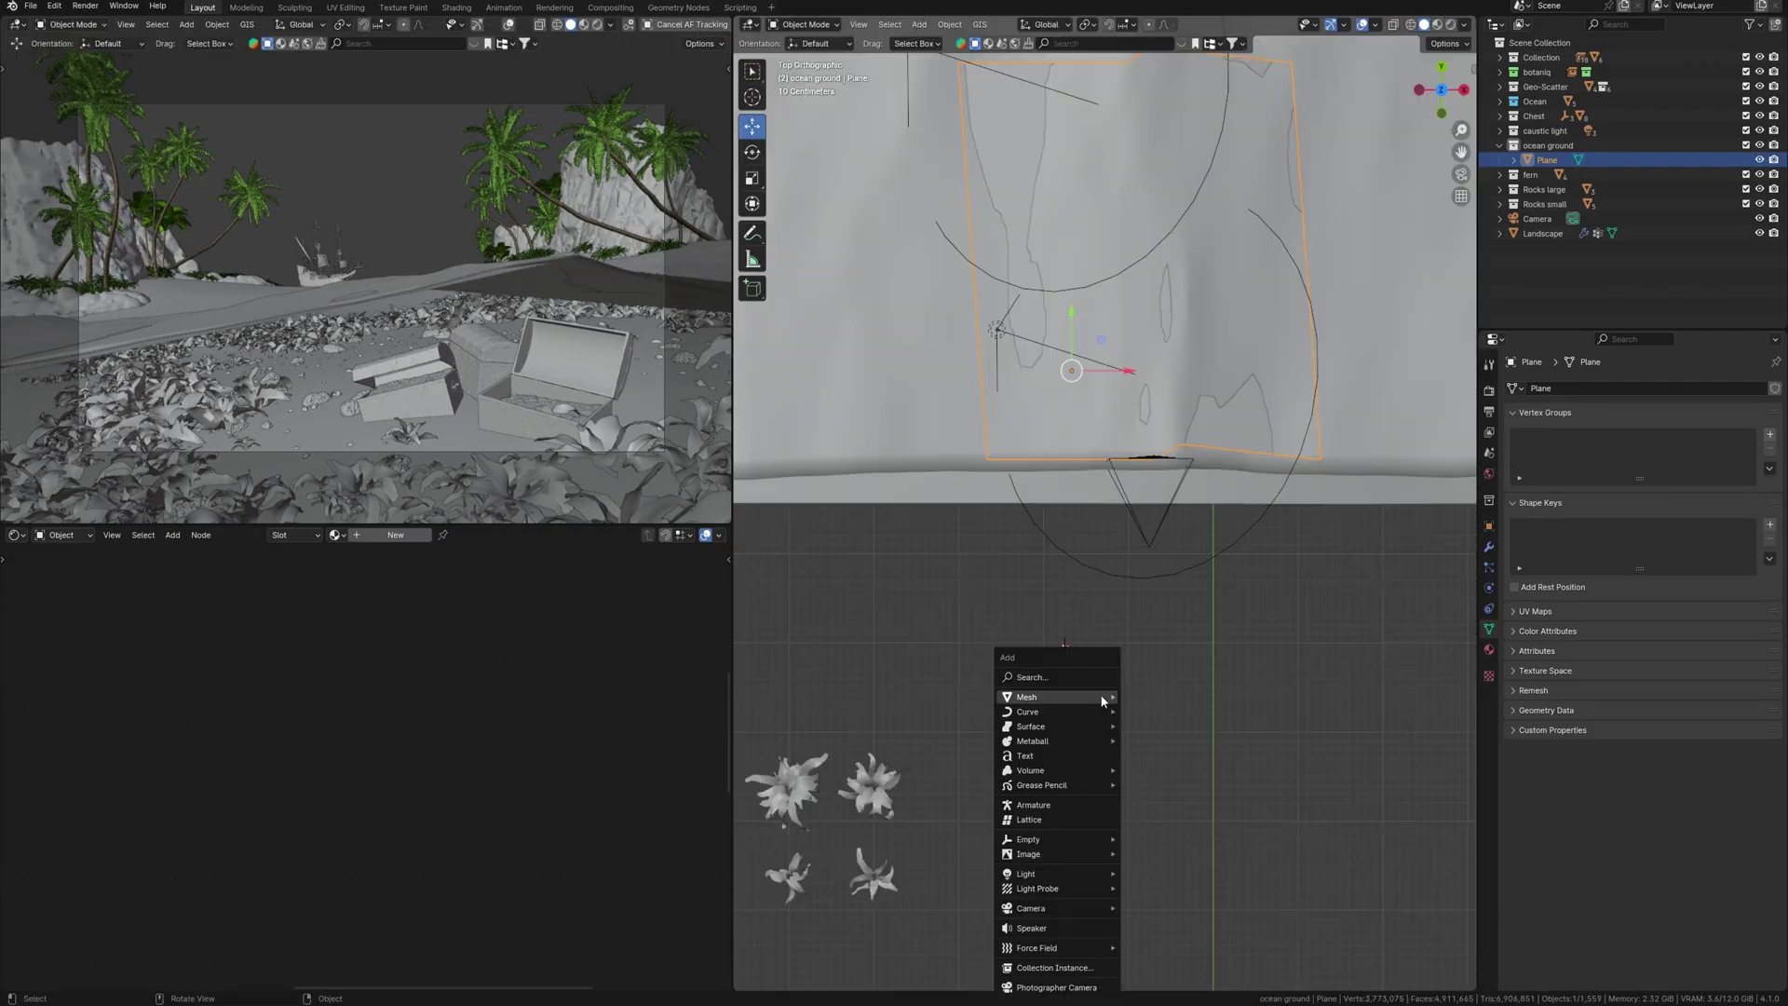
Step: Add an ico sphere in front of the landscape, scale it down to bubble size and apply its scale
mouse_move(1099, 689)
click(1173, 757)
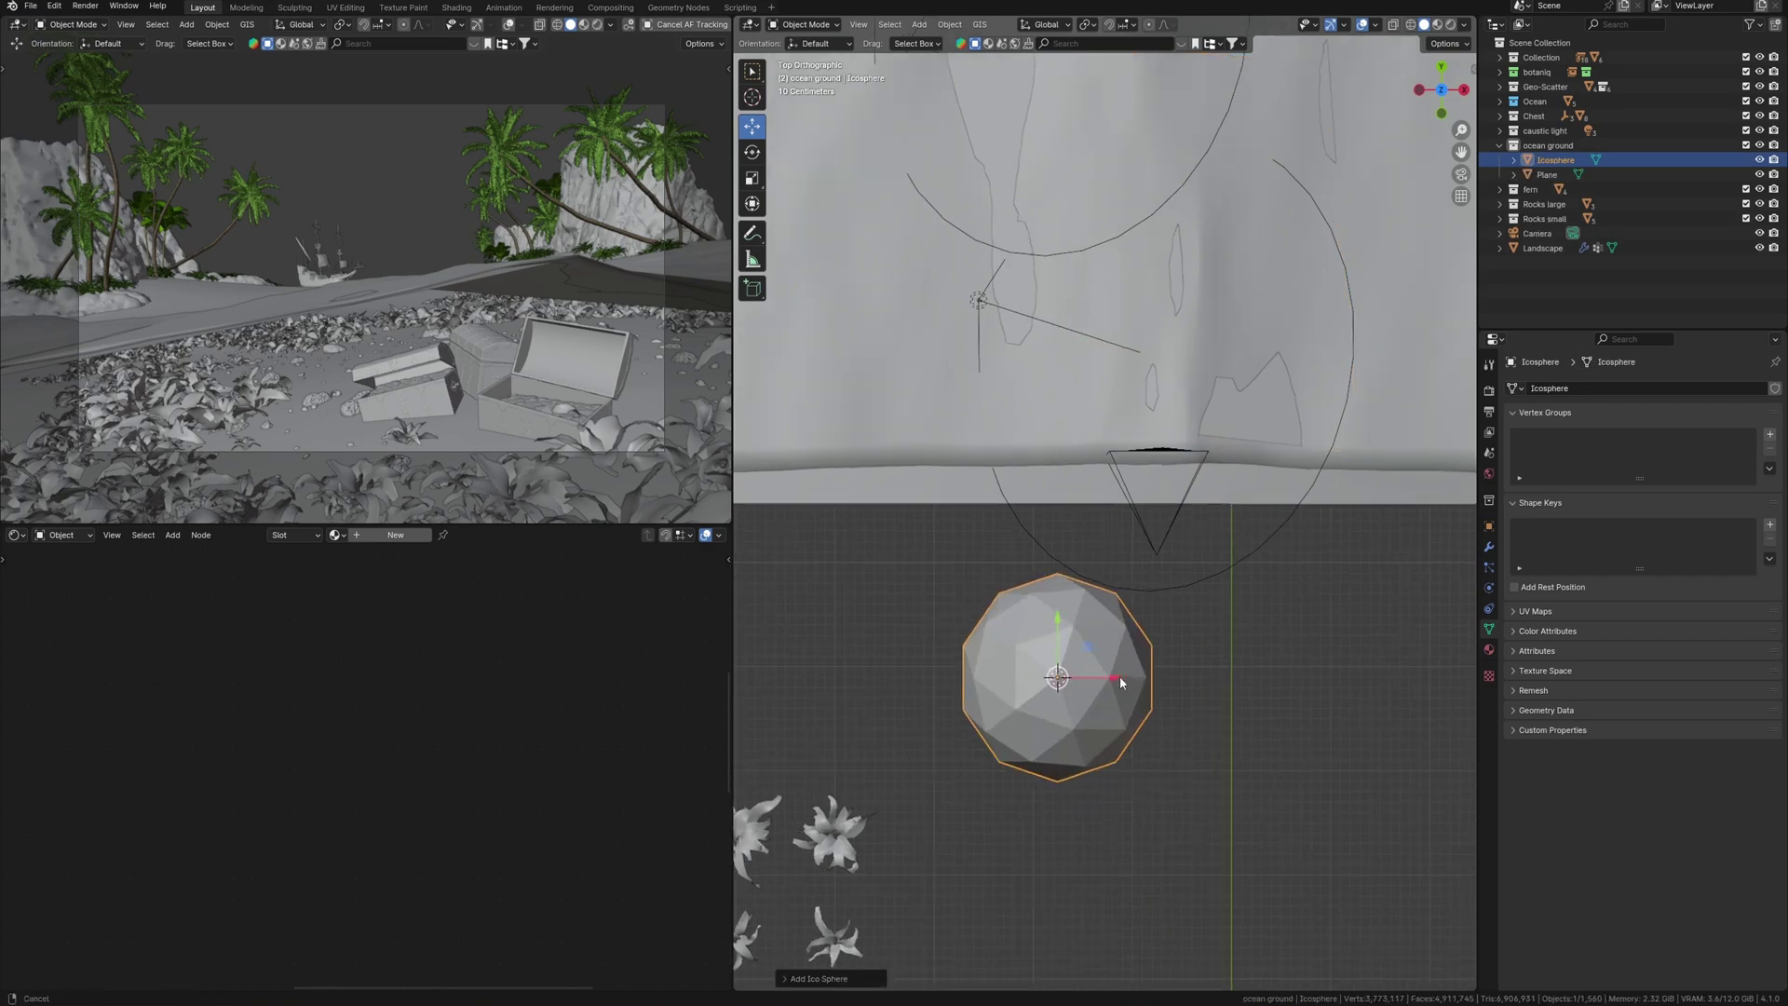
key(s)
click(1073, 684)
key(s)
click(1129, 722)
key(ctrl+a)
click(1126, 739)
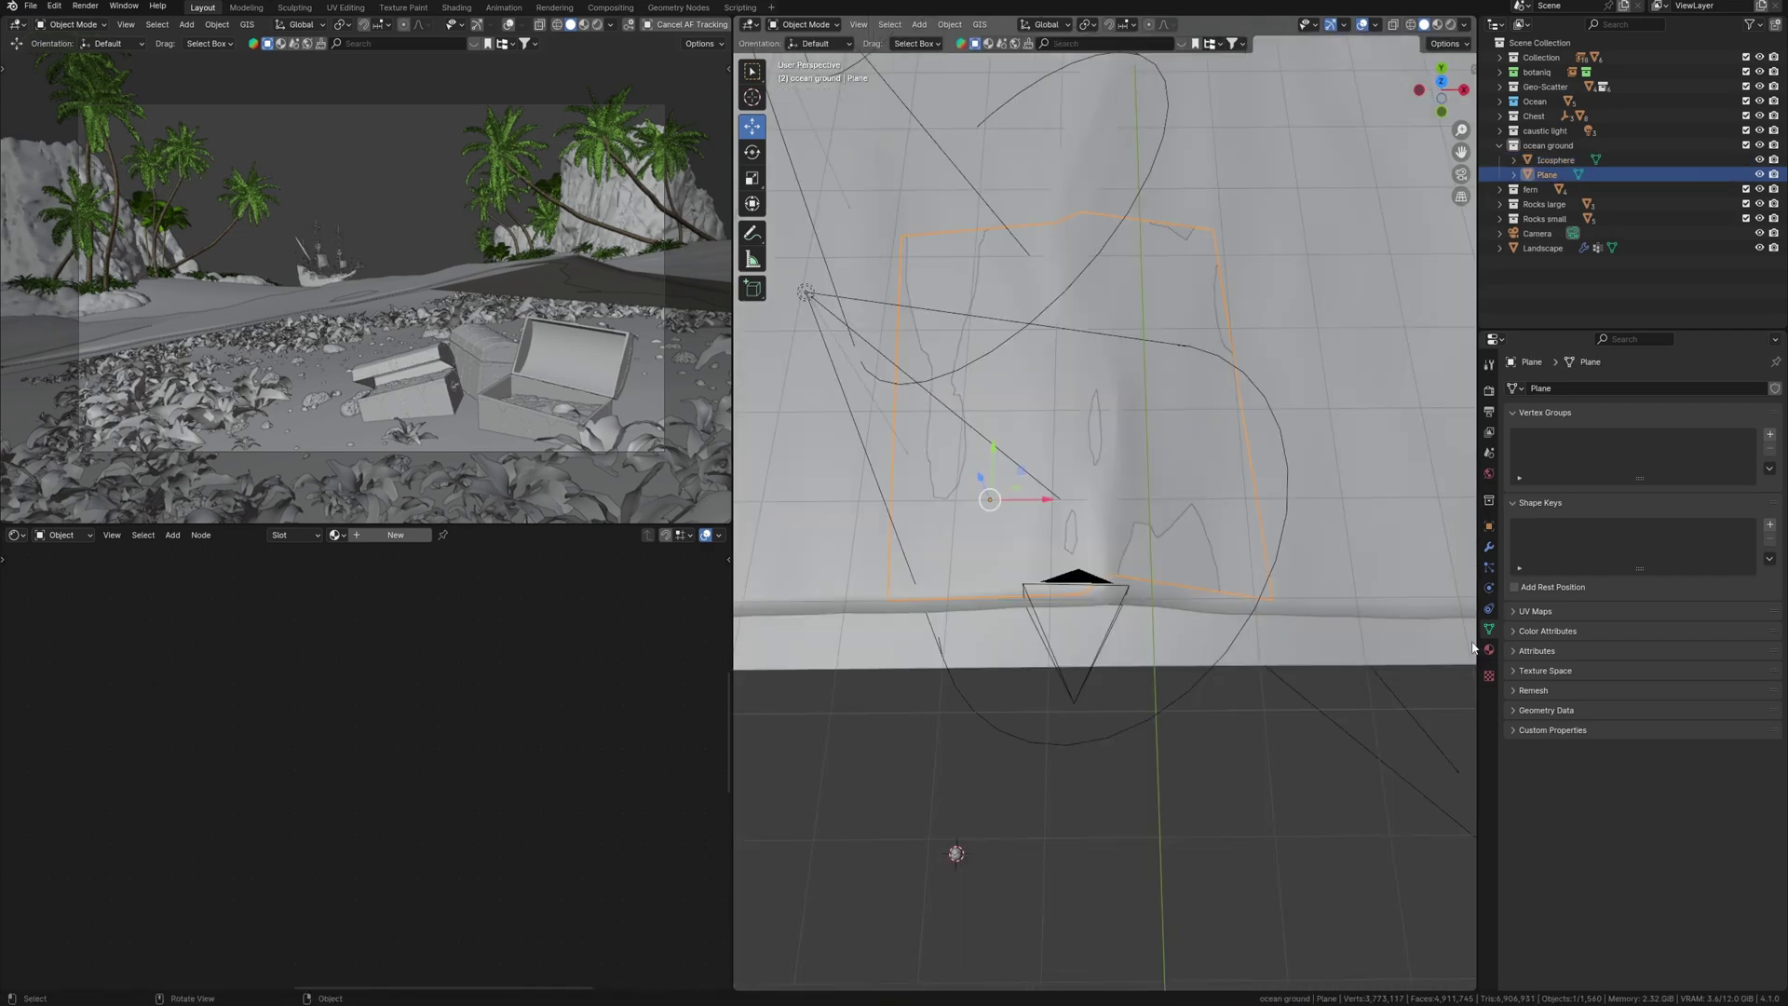
Step: Add an emitter particle system to the plane
click(1489, 567)
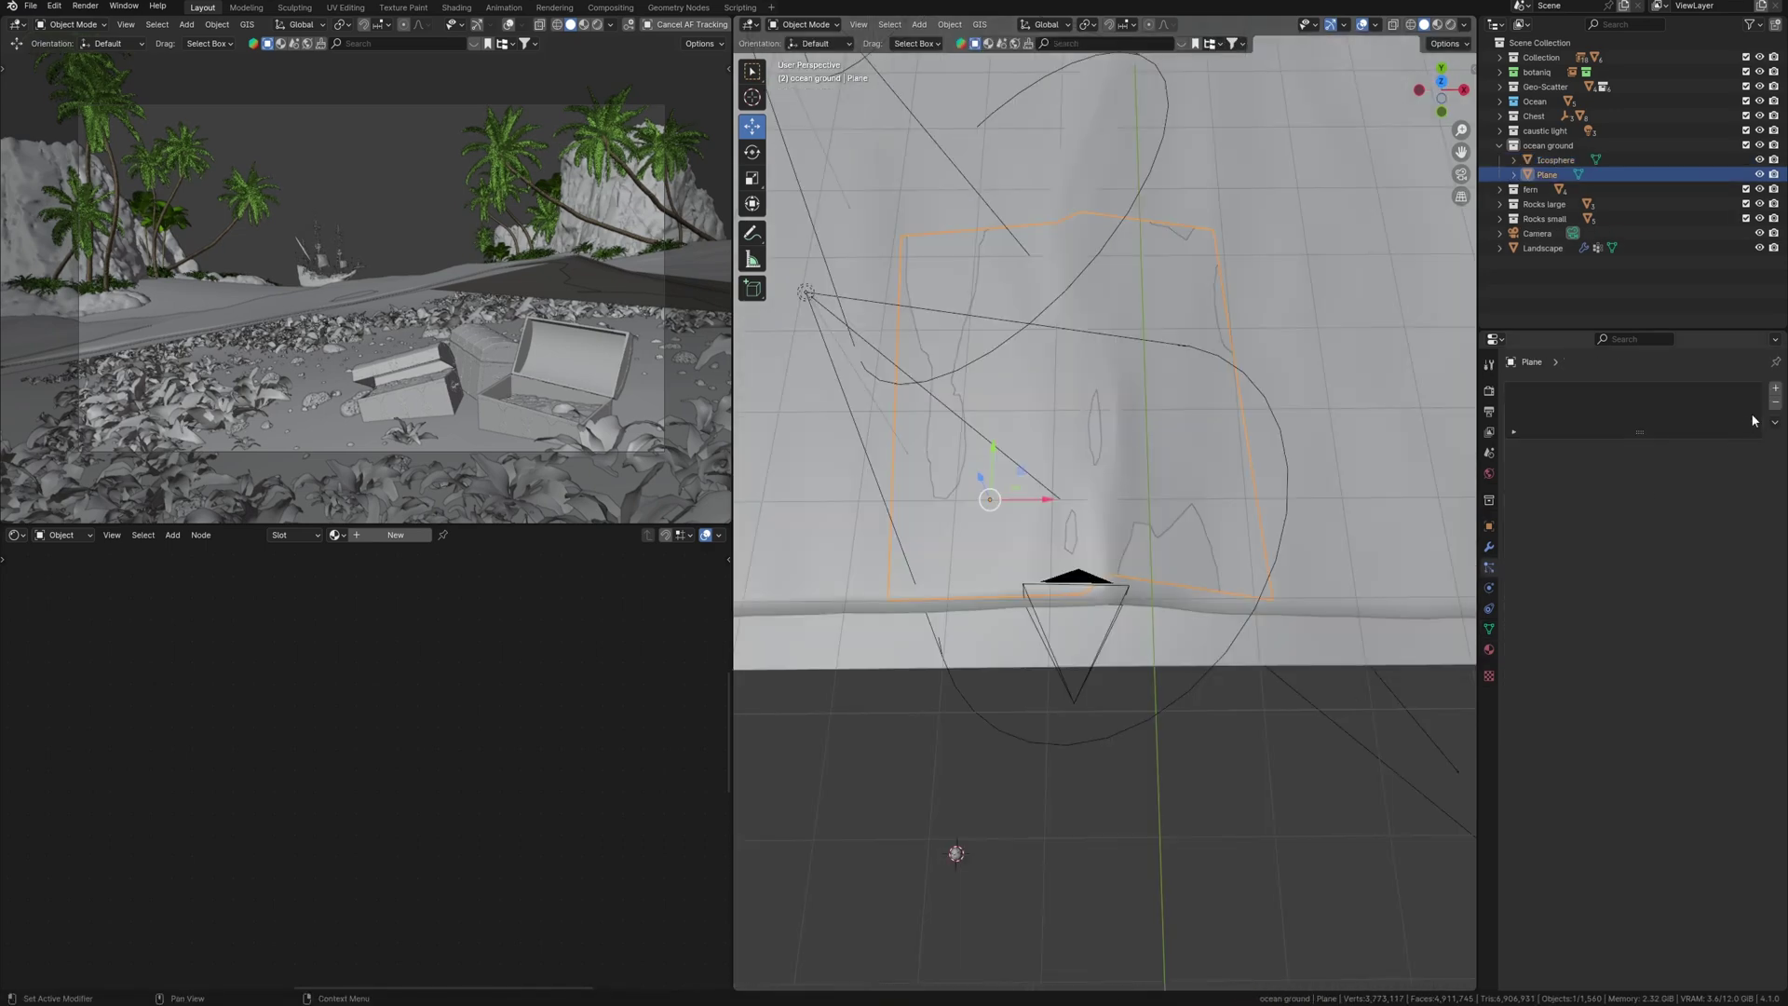
click(1774, 388)
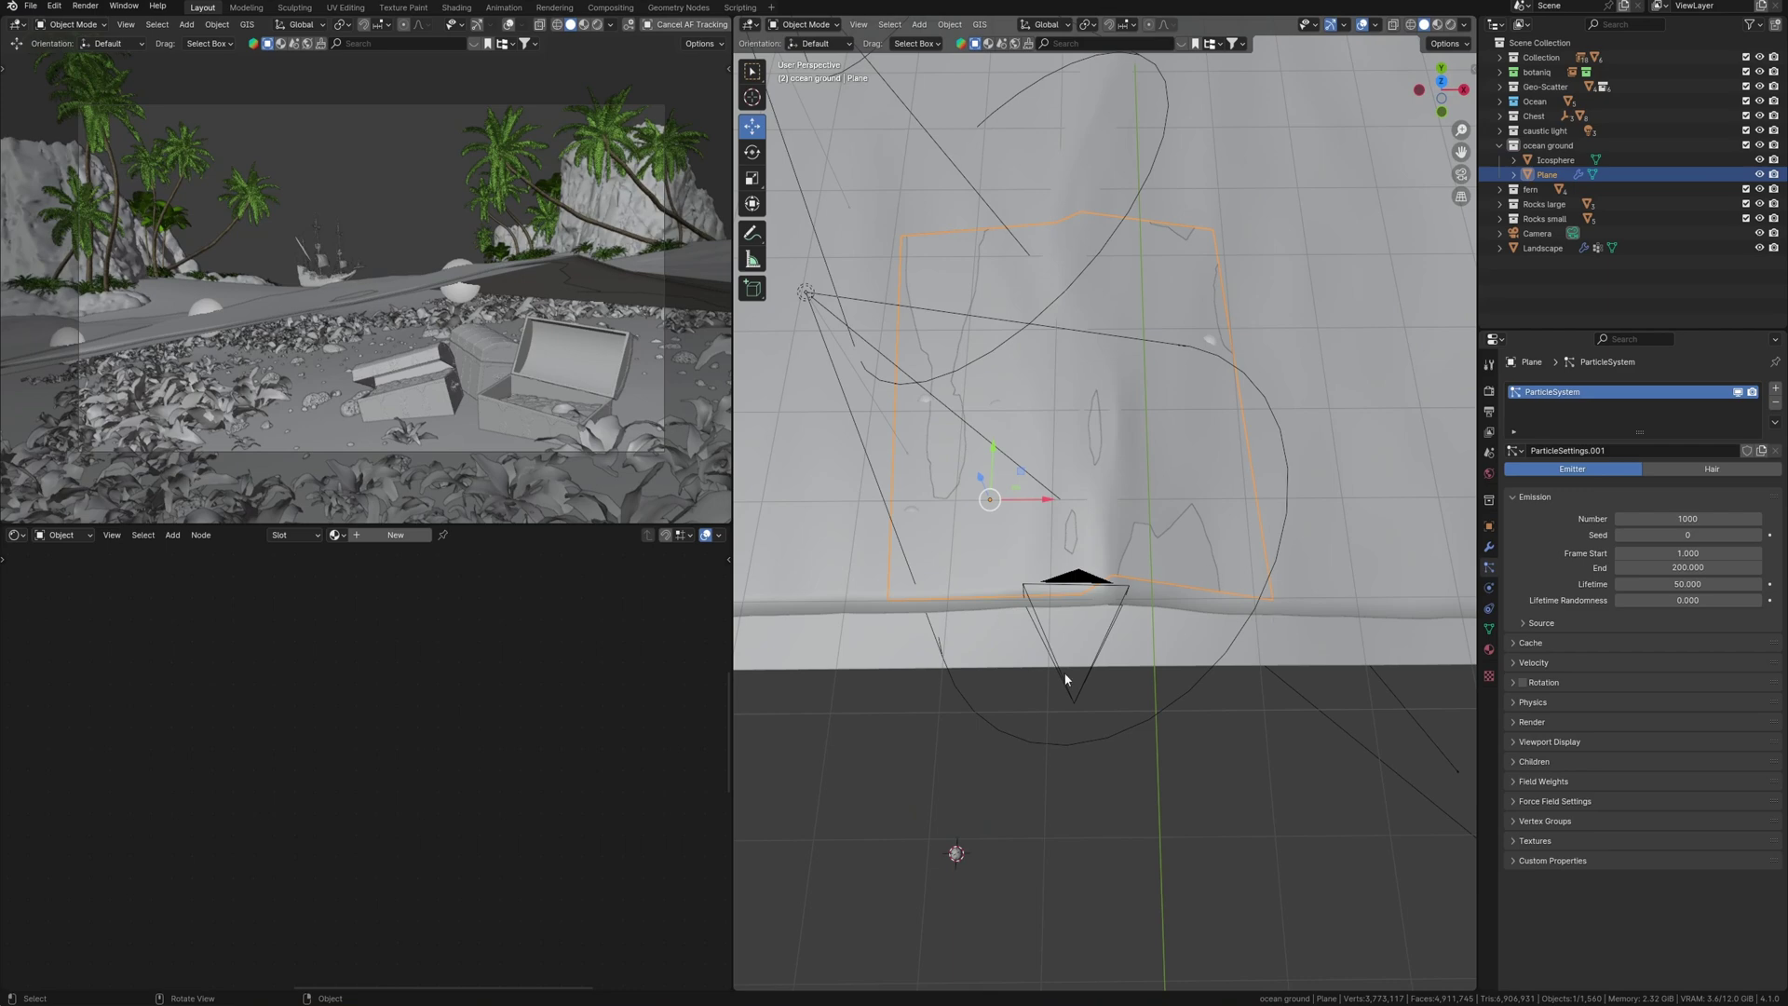
shift+middle_drag(1318, 653, 1278, 580)
Step: Render the plane's particles as Object, using the Icosphere as the instance object
click(1525, 723)
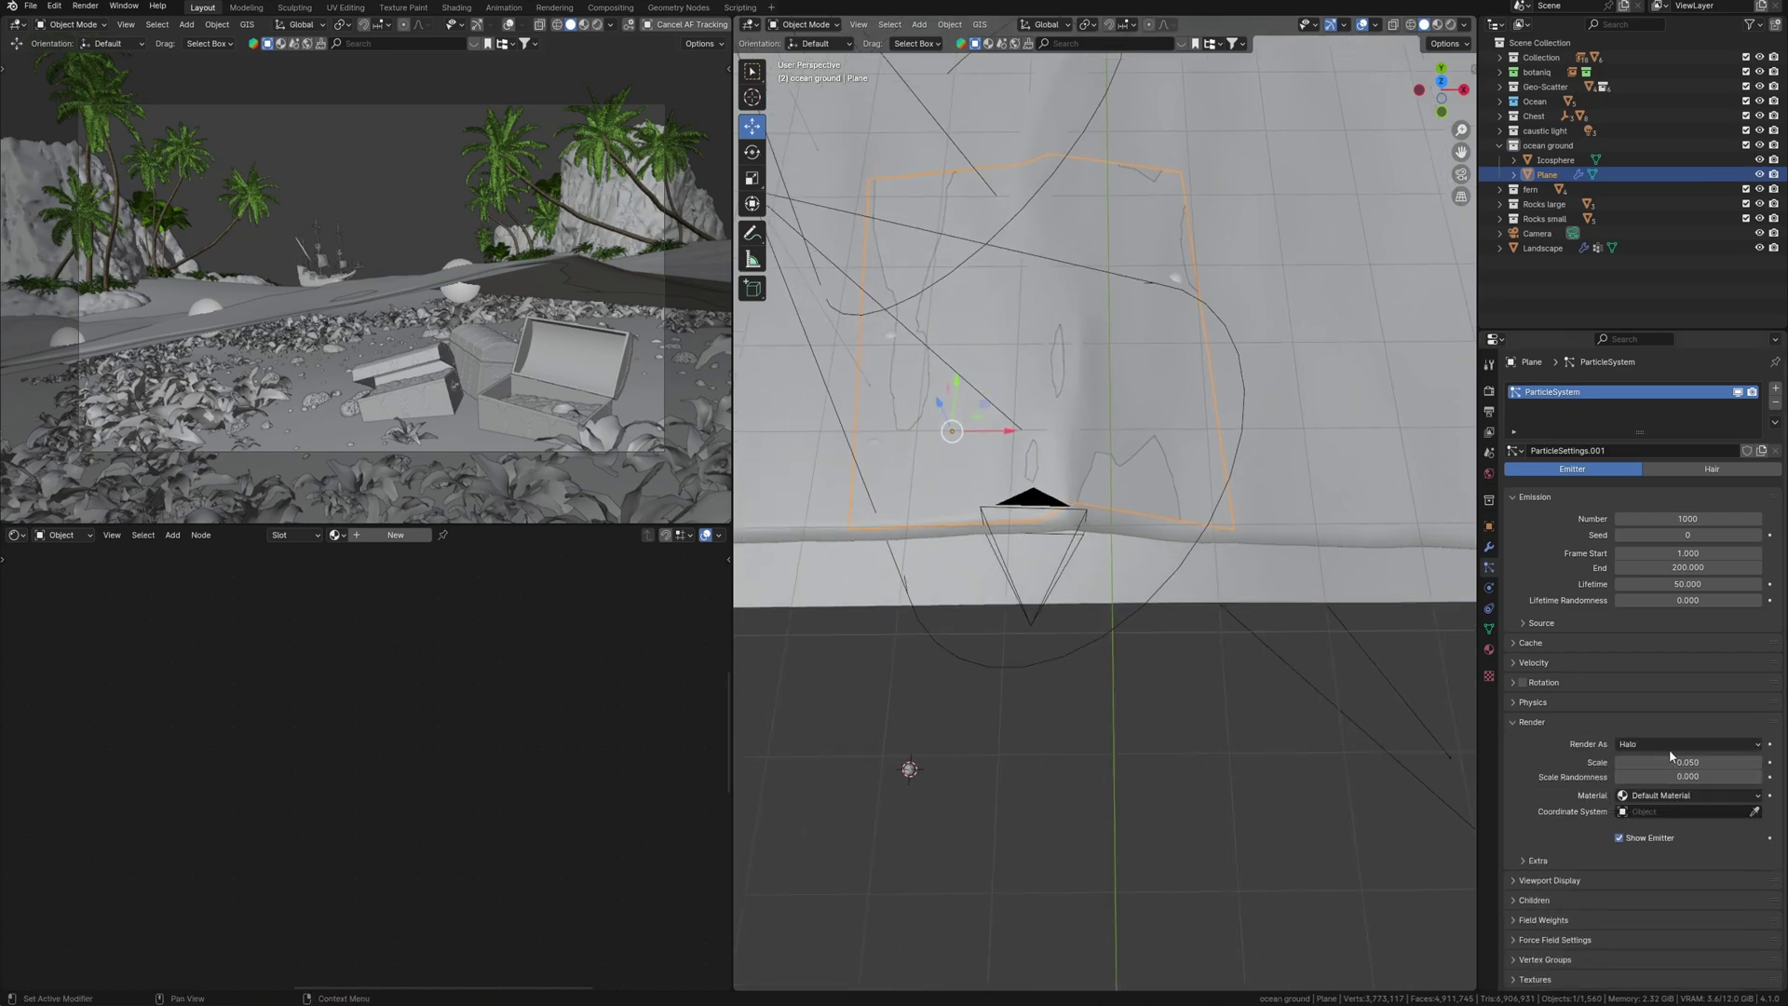
click(1680, 744)
click(1647, 826)
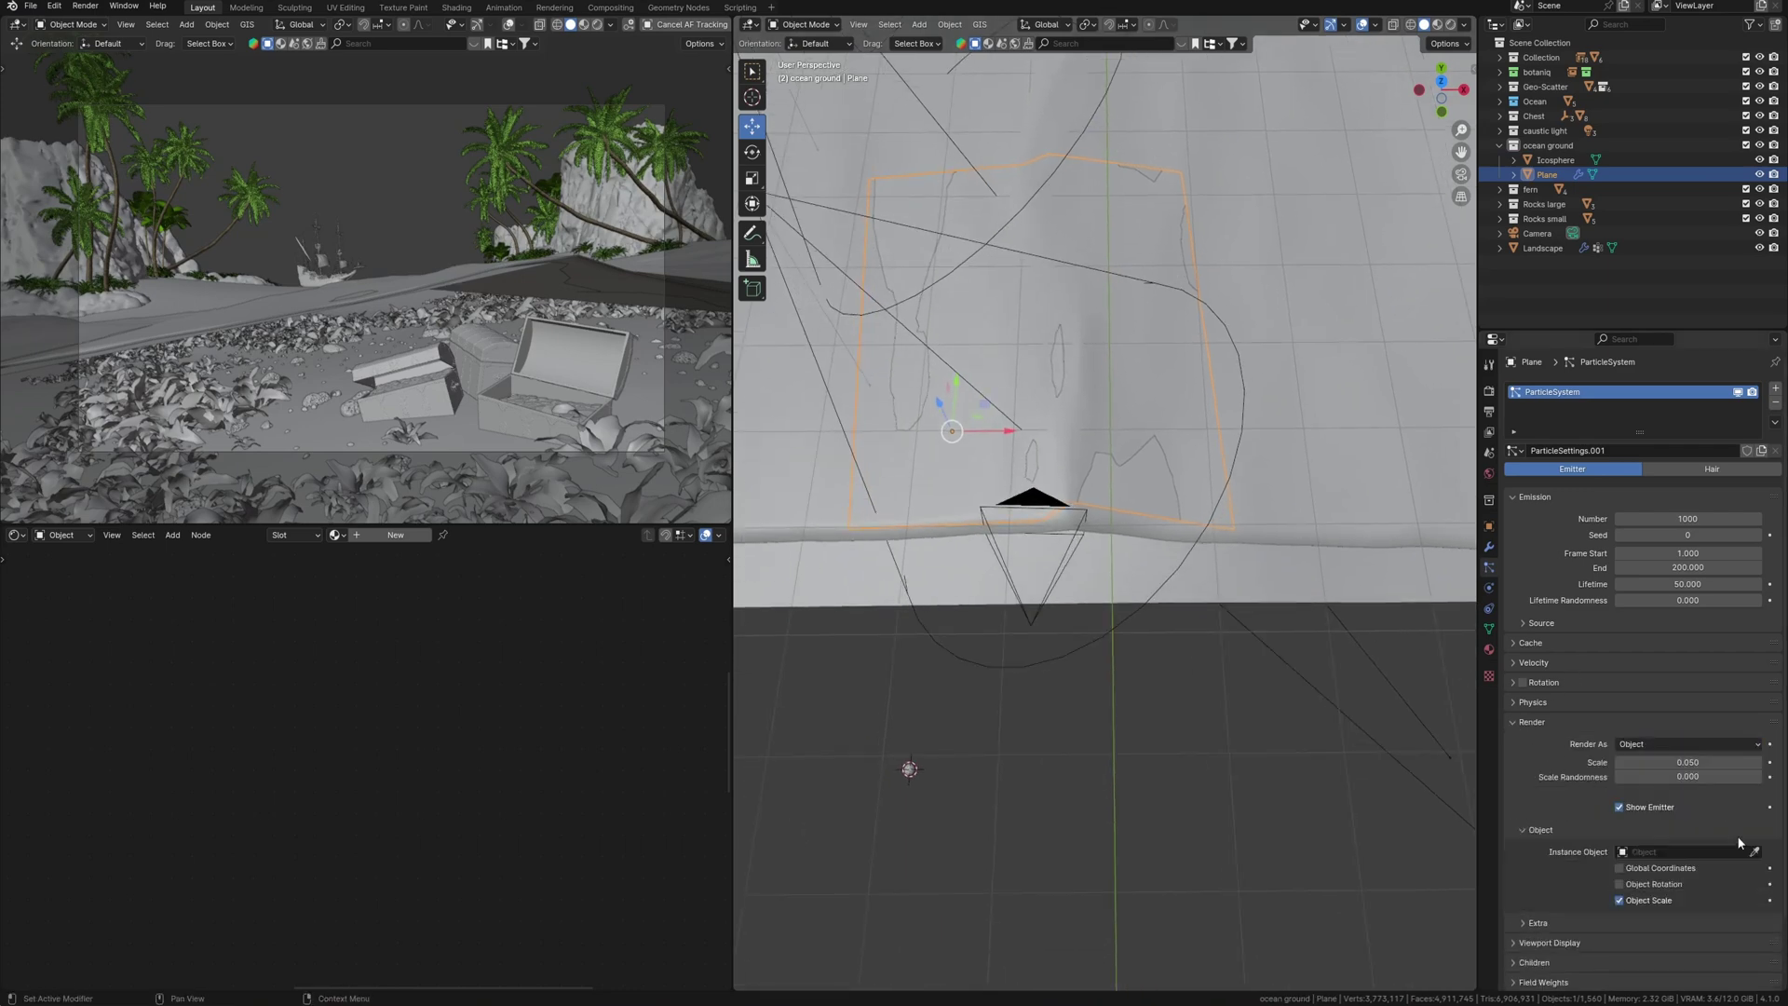
click(1754, 851)
click(917, 760)
Step: Play the animation and examine how the emitted particles fall from the plane
middle_drag(1033, 737, 1103, 438)
key(space)
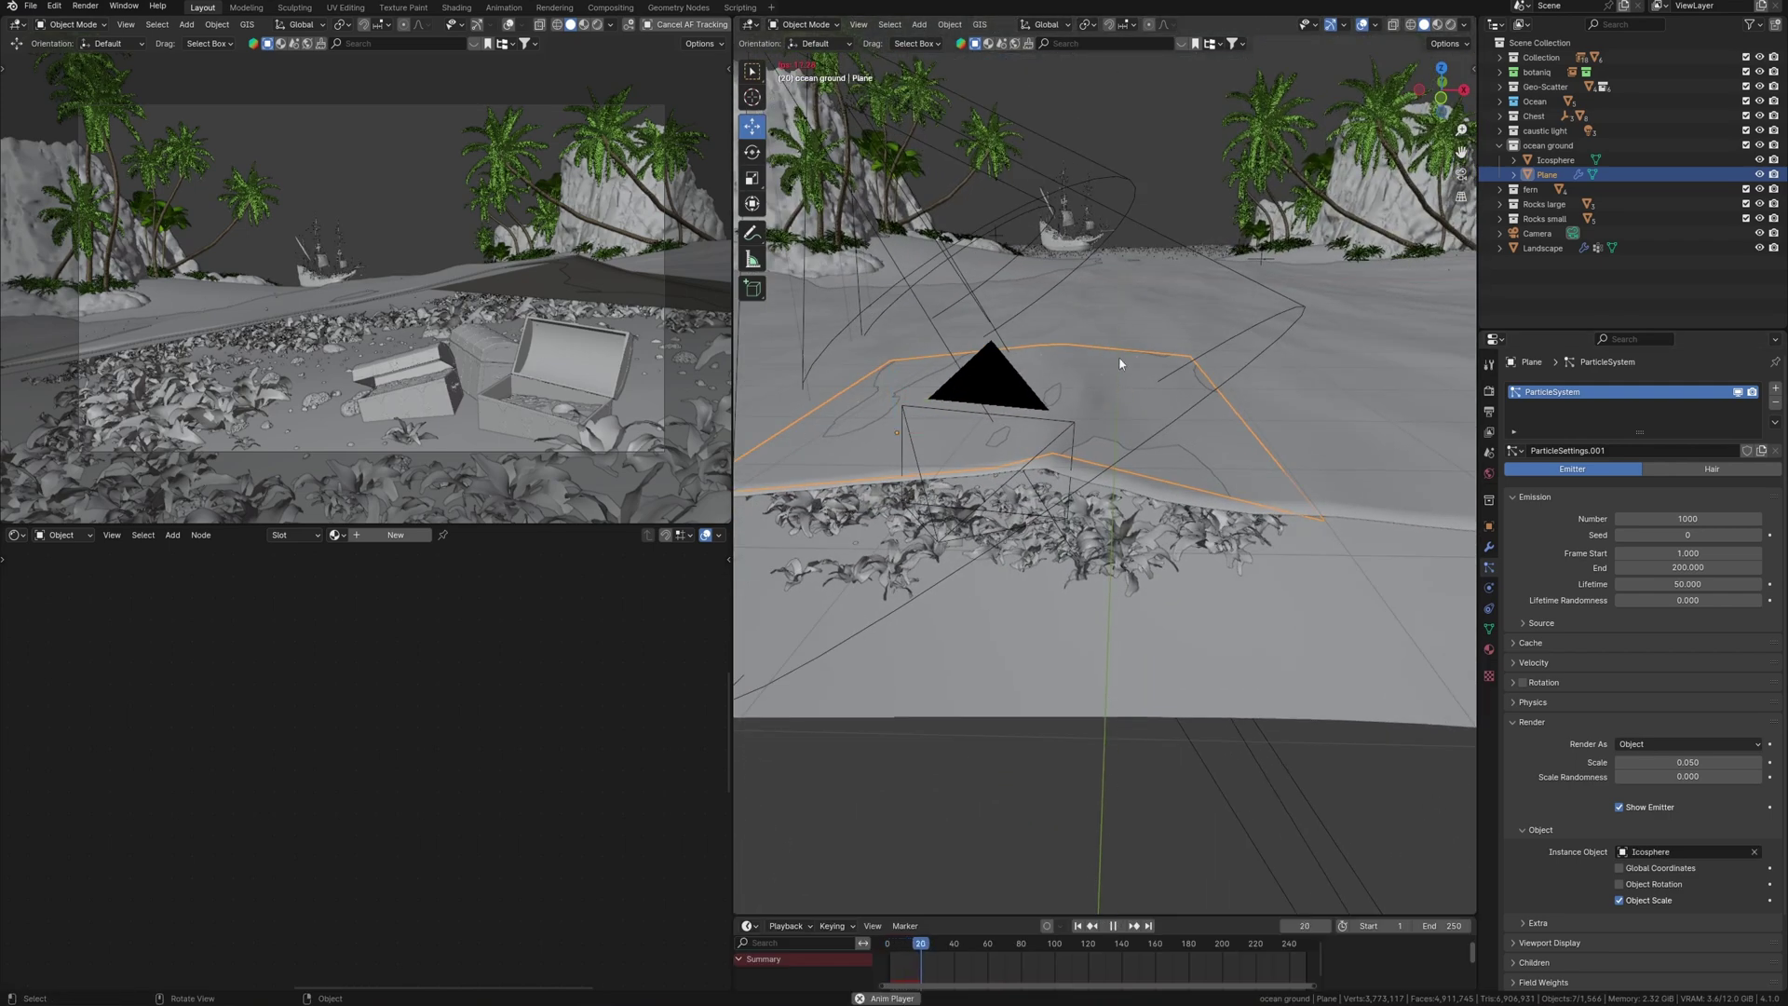
key(space)
middle_drag(1248, 596, 1224, 460)
middle_drag(1282, 645, 1303, 652)
Step: Set the particle number to 5000, the render scale to 0.29 and the scale randomness to 0.854
drag(1678, 762, 1703, 761)
click(507, 24)
scroll(463, 403, up, 1)
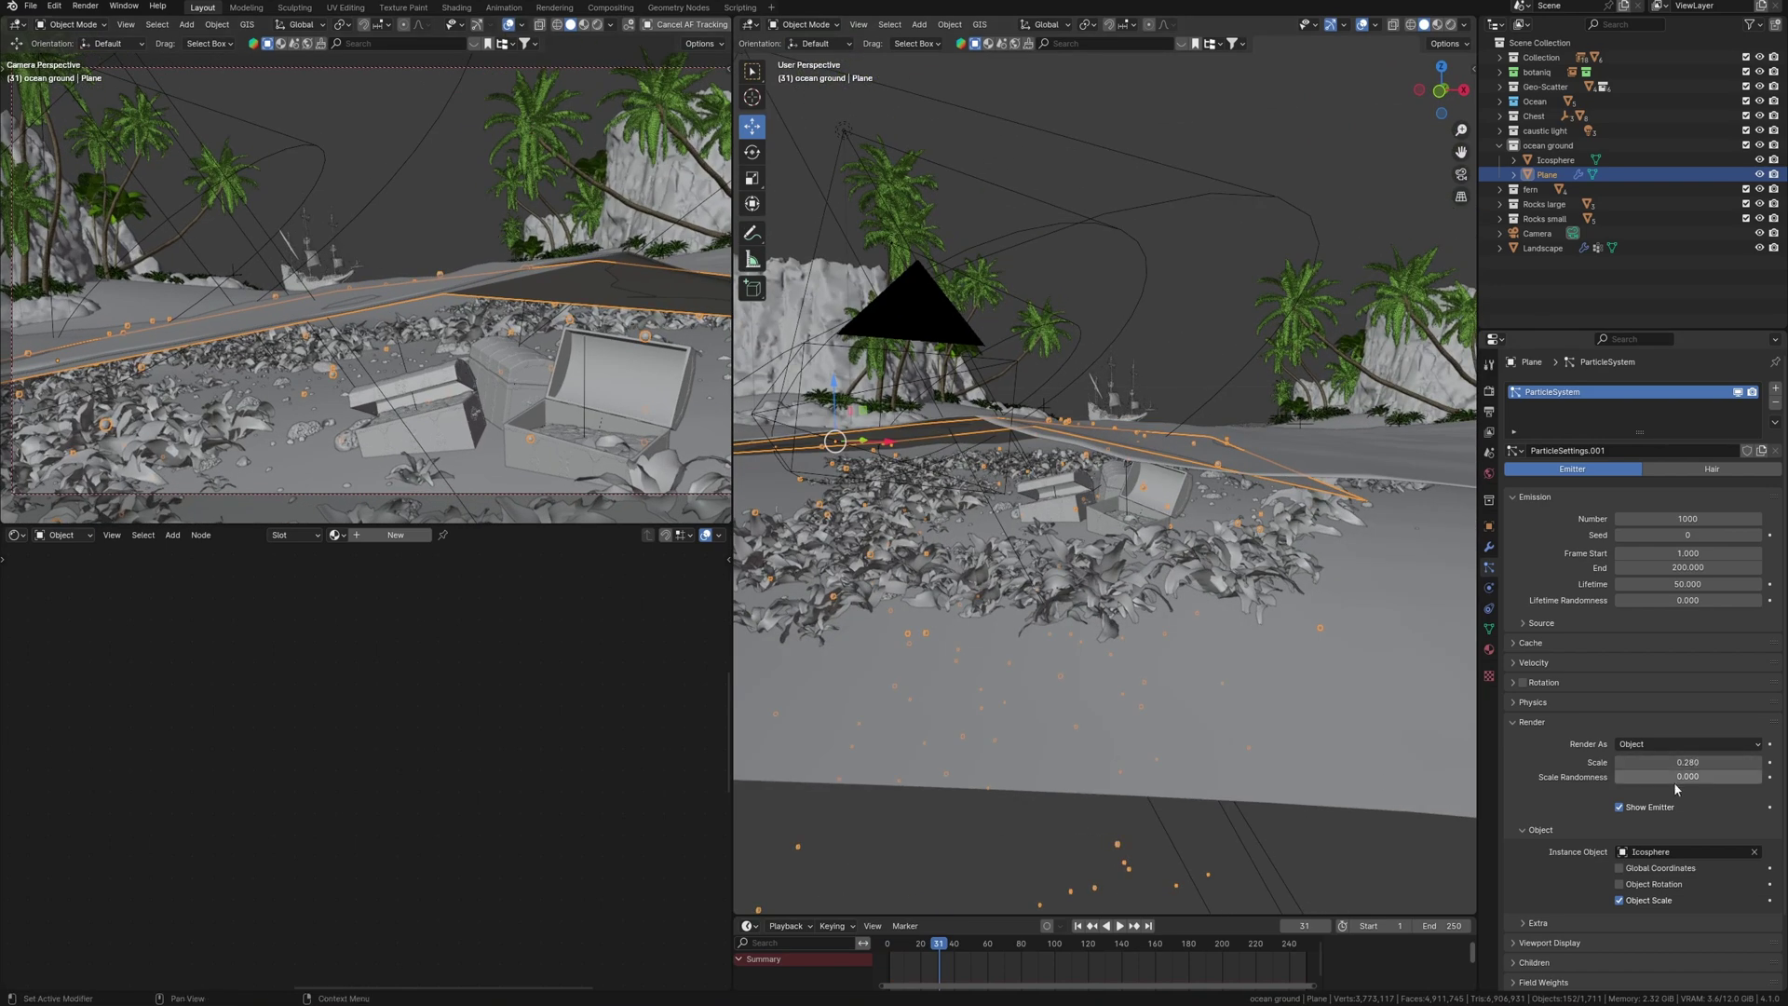
mouse_move(1701, 777)
mouse_down()
mouse_move(1730, 779)
mouse_move(1673, 762)
mouse_move(1727, 762)
mouse_up()
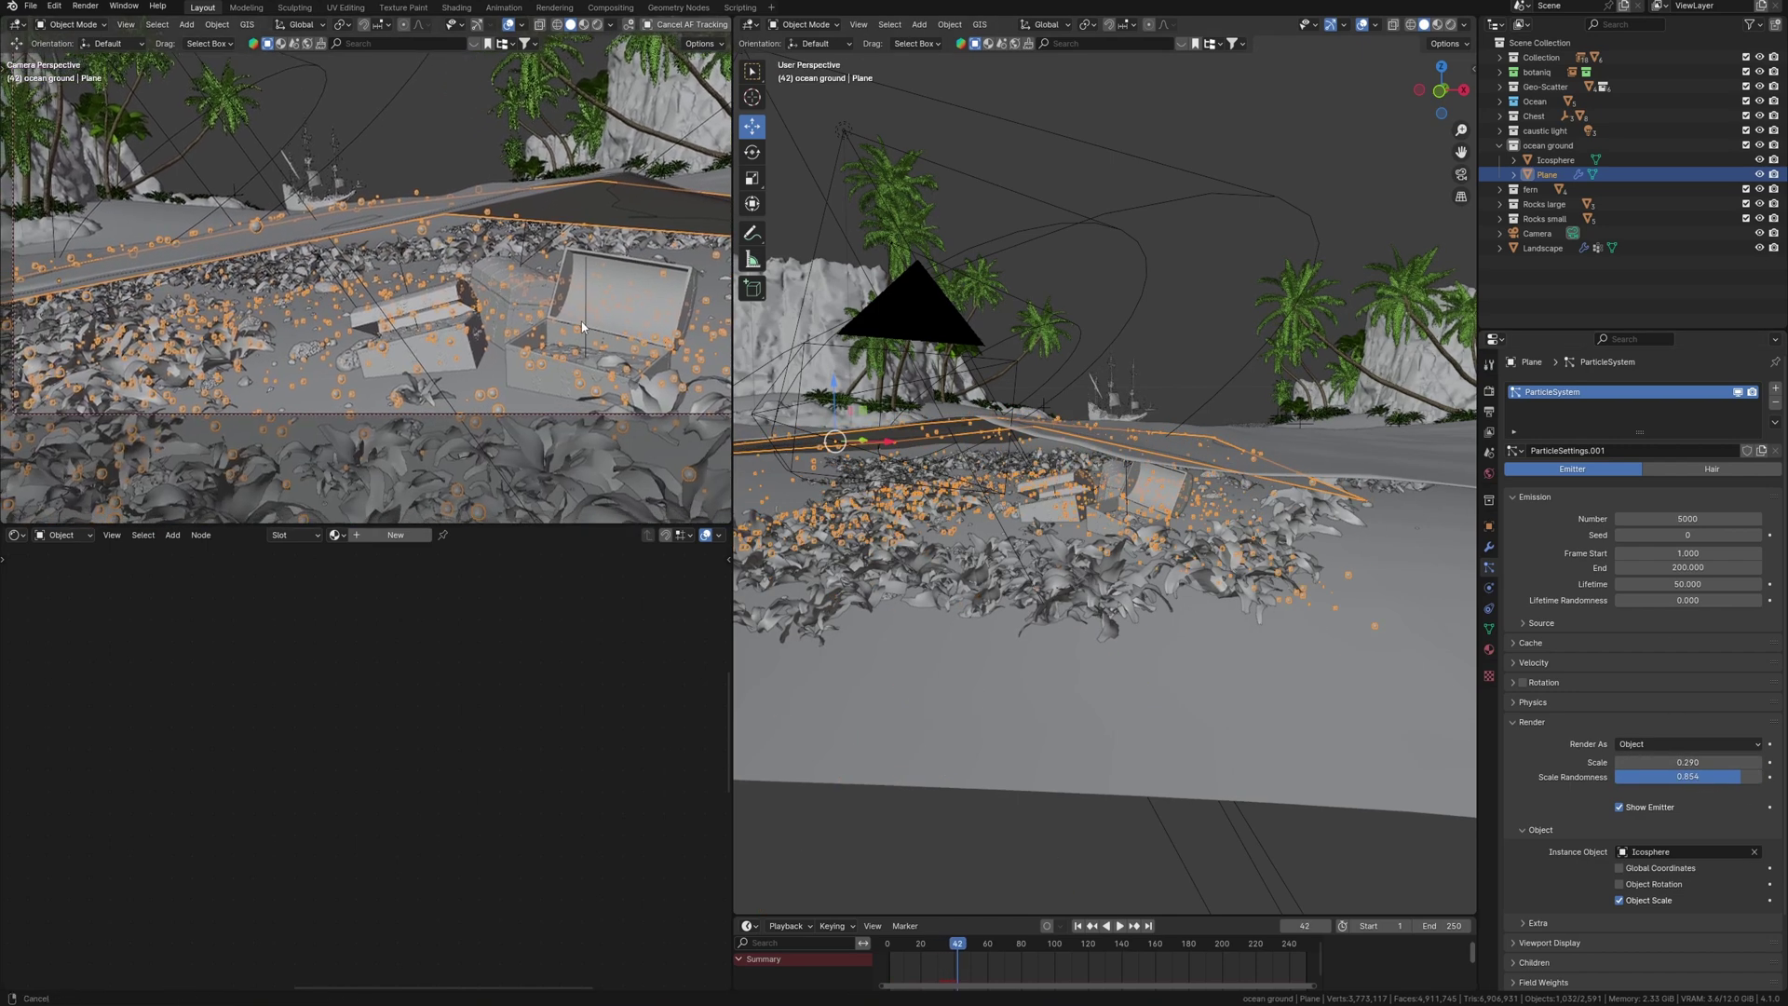
Step: Test the particles' gravity field weight at 0.1 in playback and set it to 0.2
shift+middle_drag(581, 322, 570, 344)
mouse_move(1029, 598)
middle_down()
mouse_move(1033, 545)
mouse_move(1033, 591)
middle_up()
scroll(1549, 900, down, 2)
click(1549, 902)
scroll(1620, 838, down, 3)
click(1688, 779)
key(BackSpace)
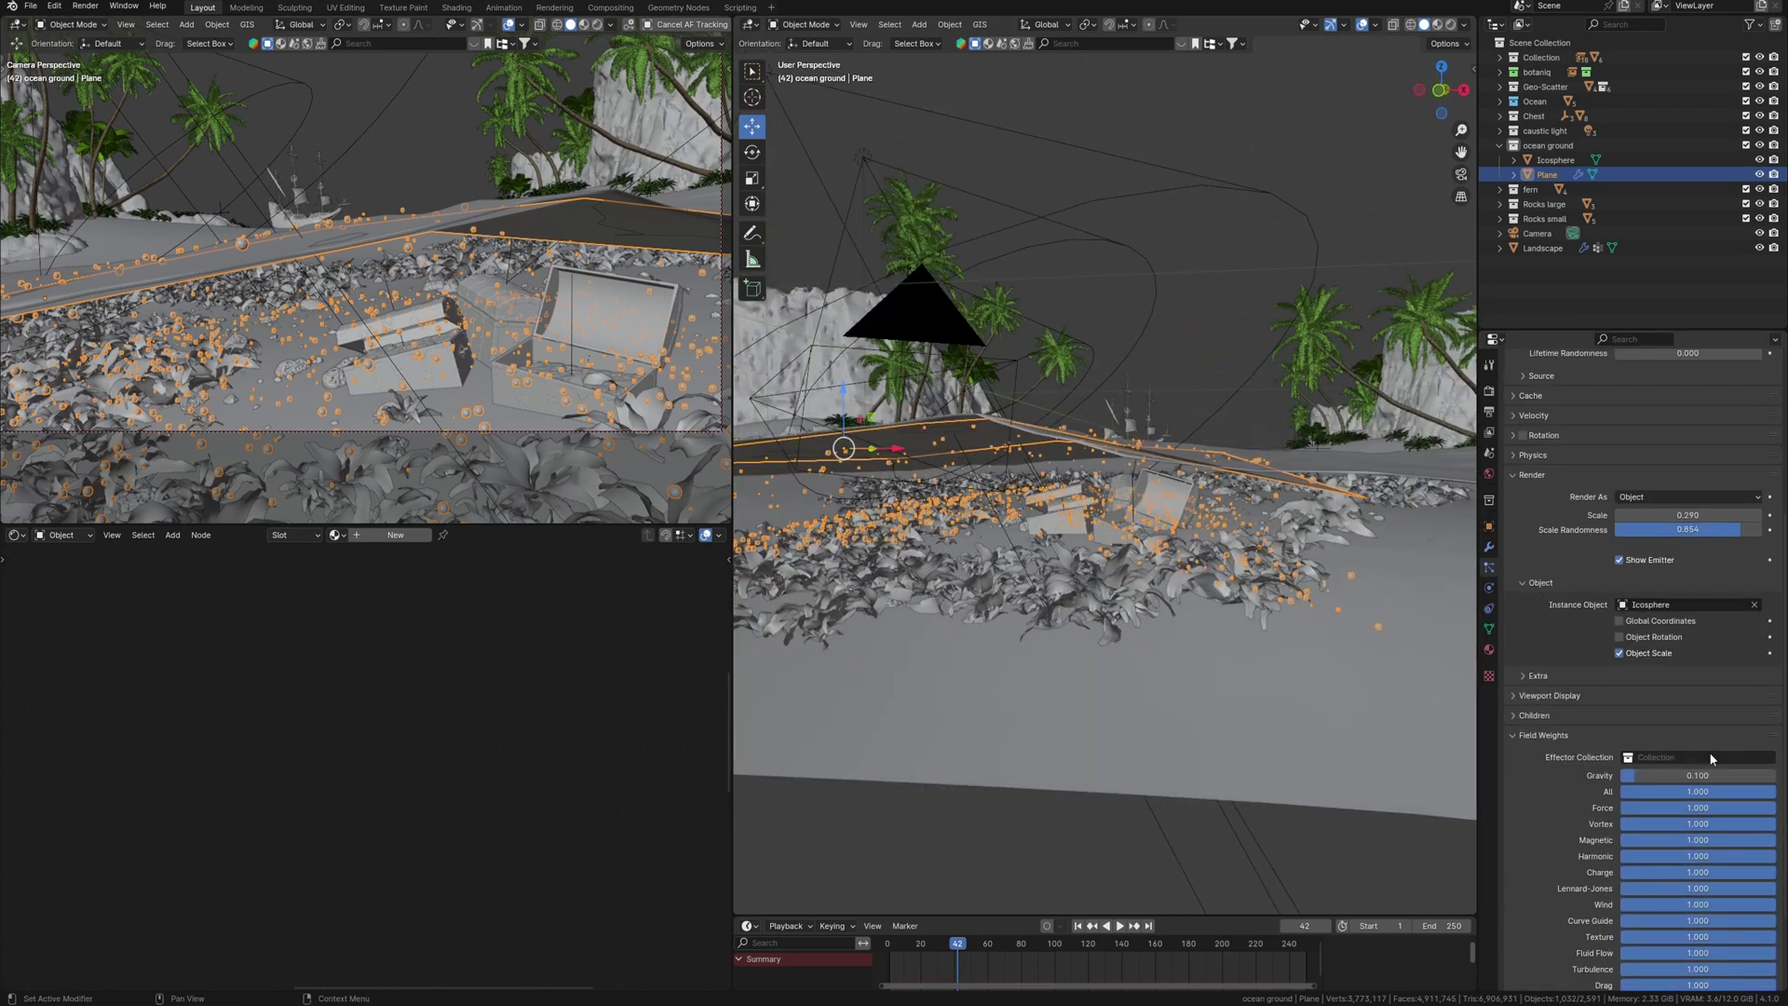
click(1077, 925)
key(space)
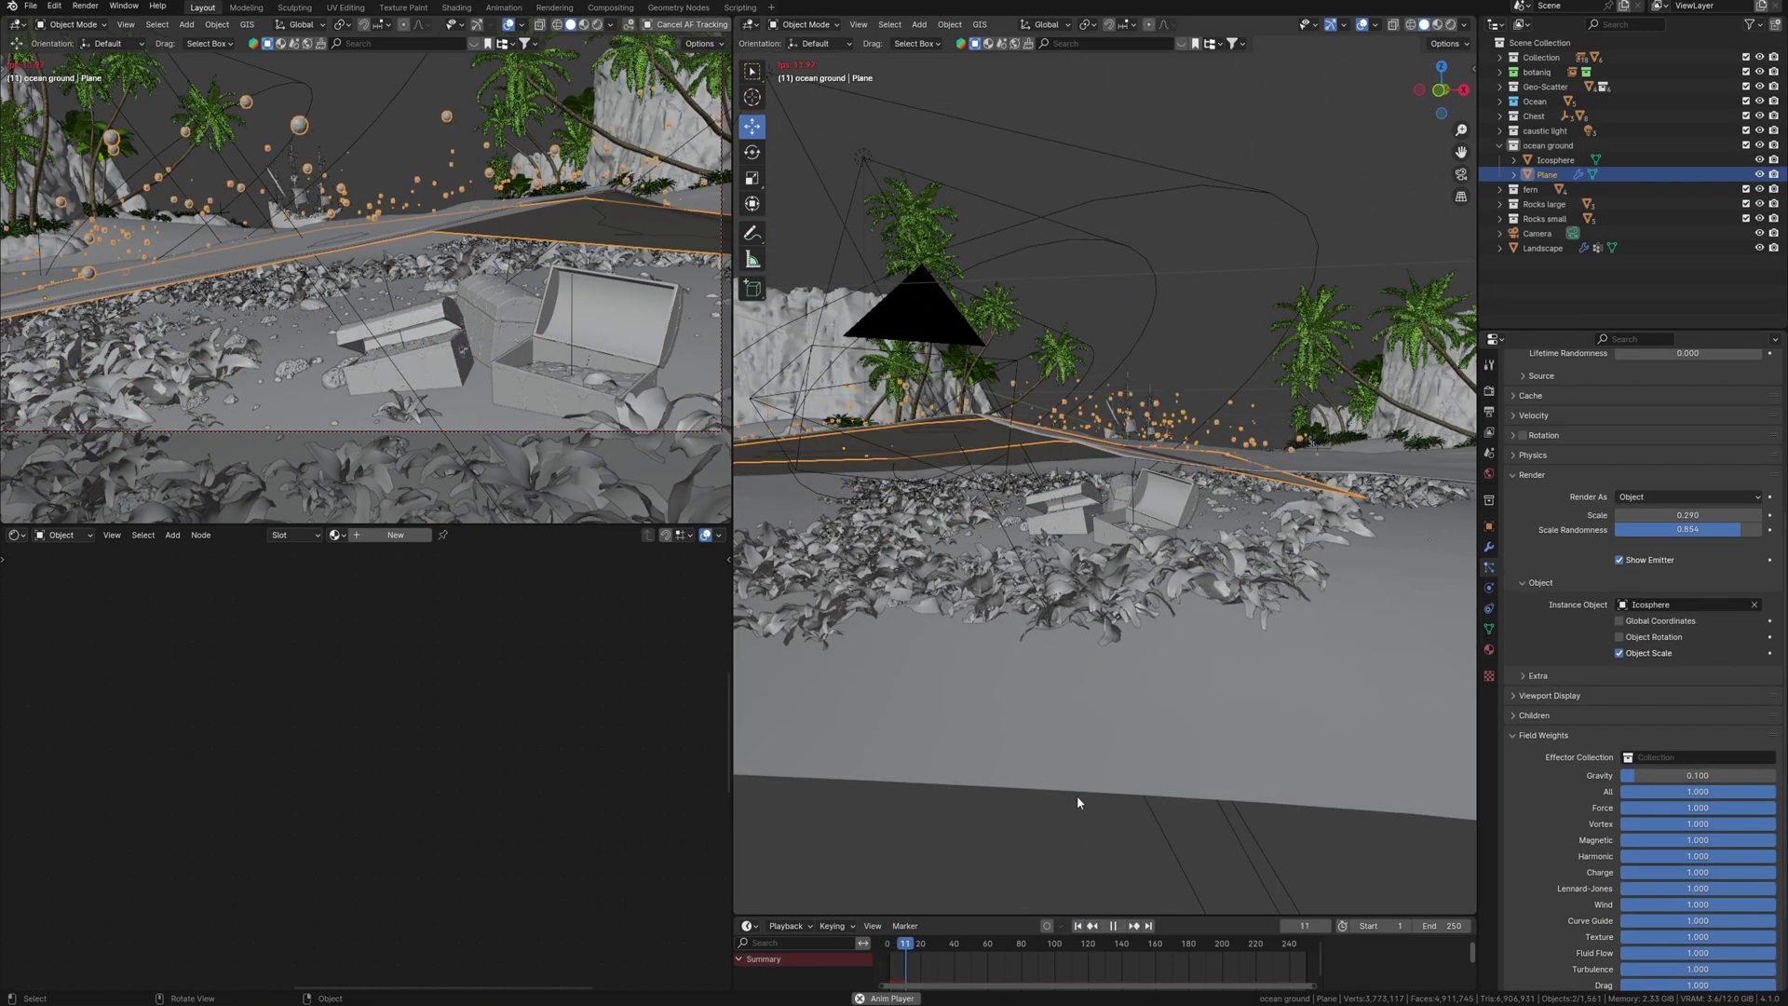
key(space)
click(1713, 775)
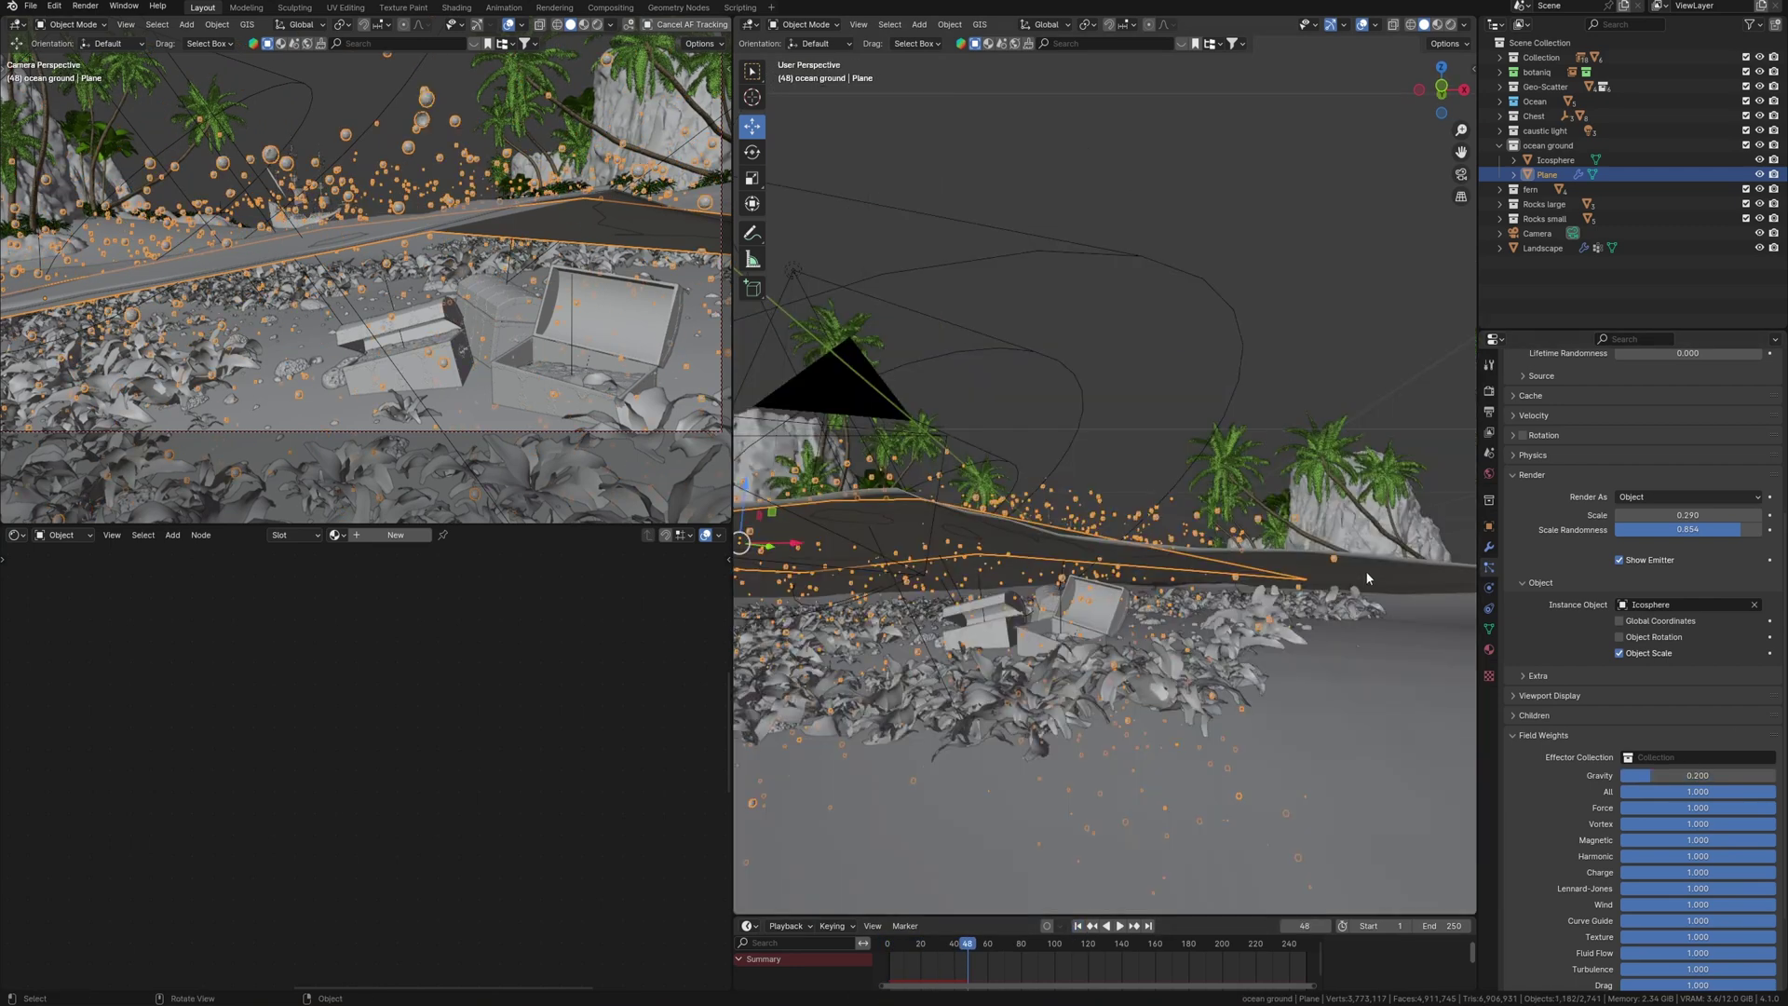
Step: Enable collision physics on the water surface mesh and replay the particles against it
click(1360, 585)
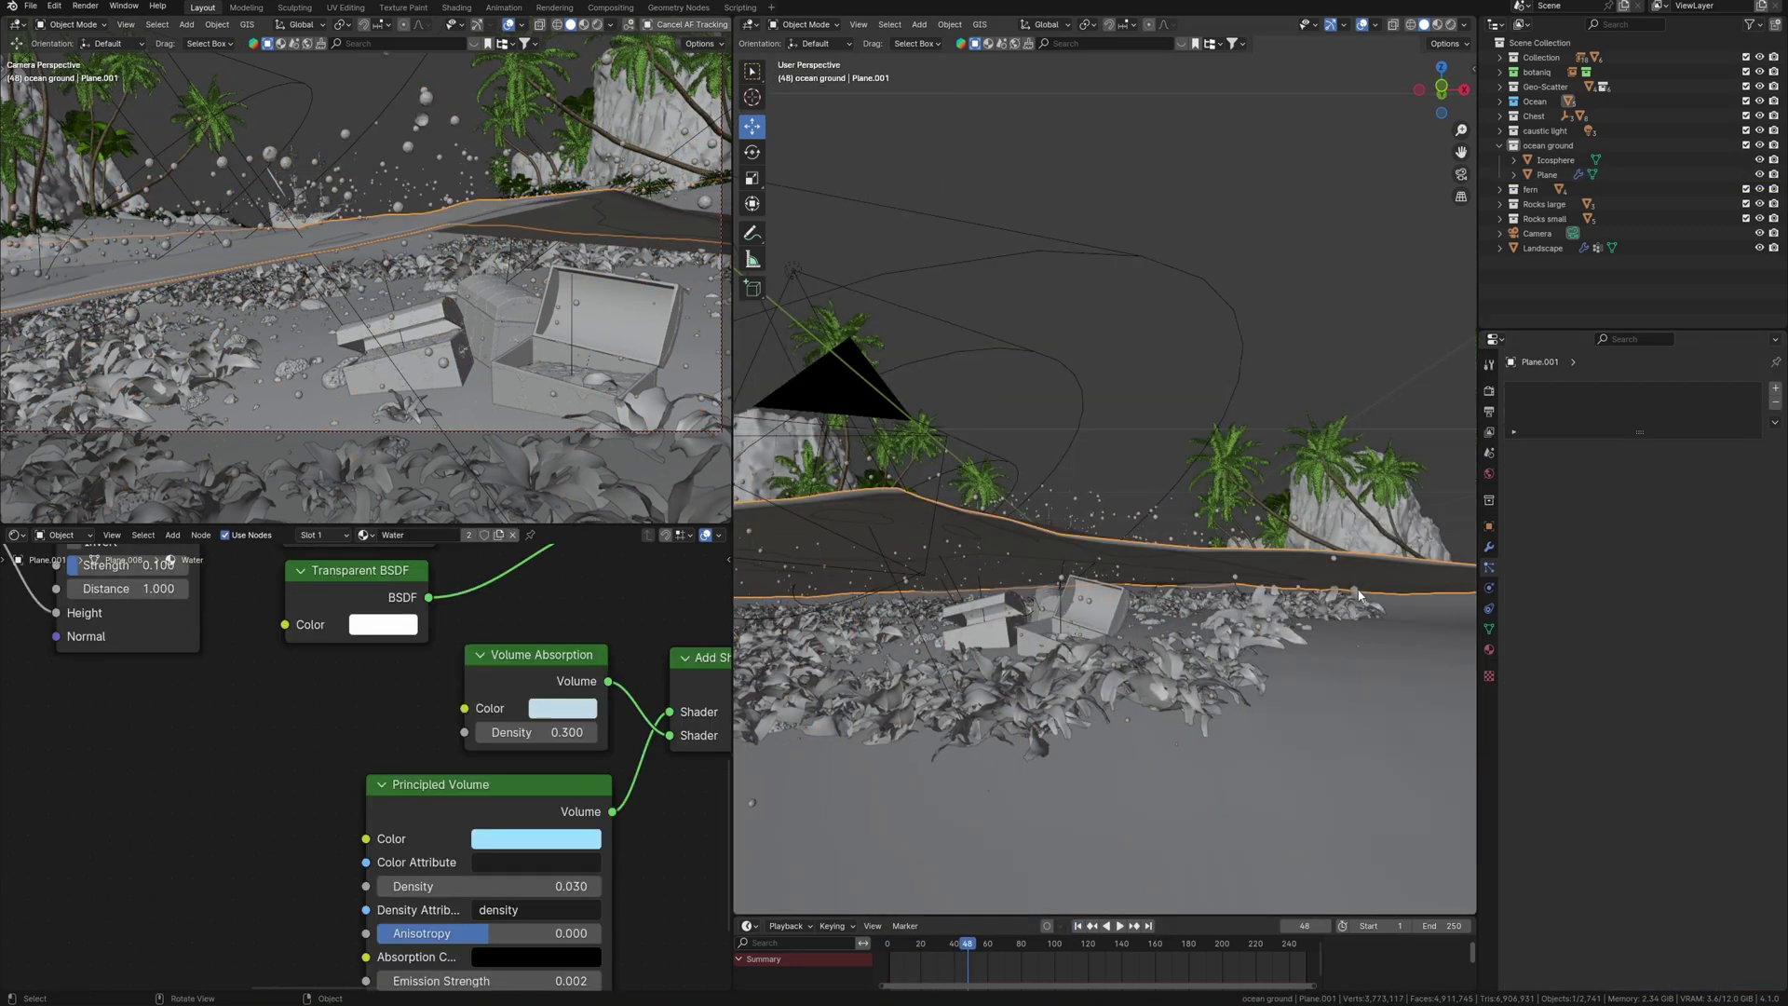
click(1489, 597)
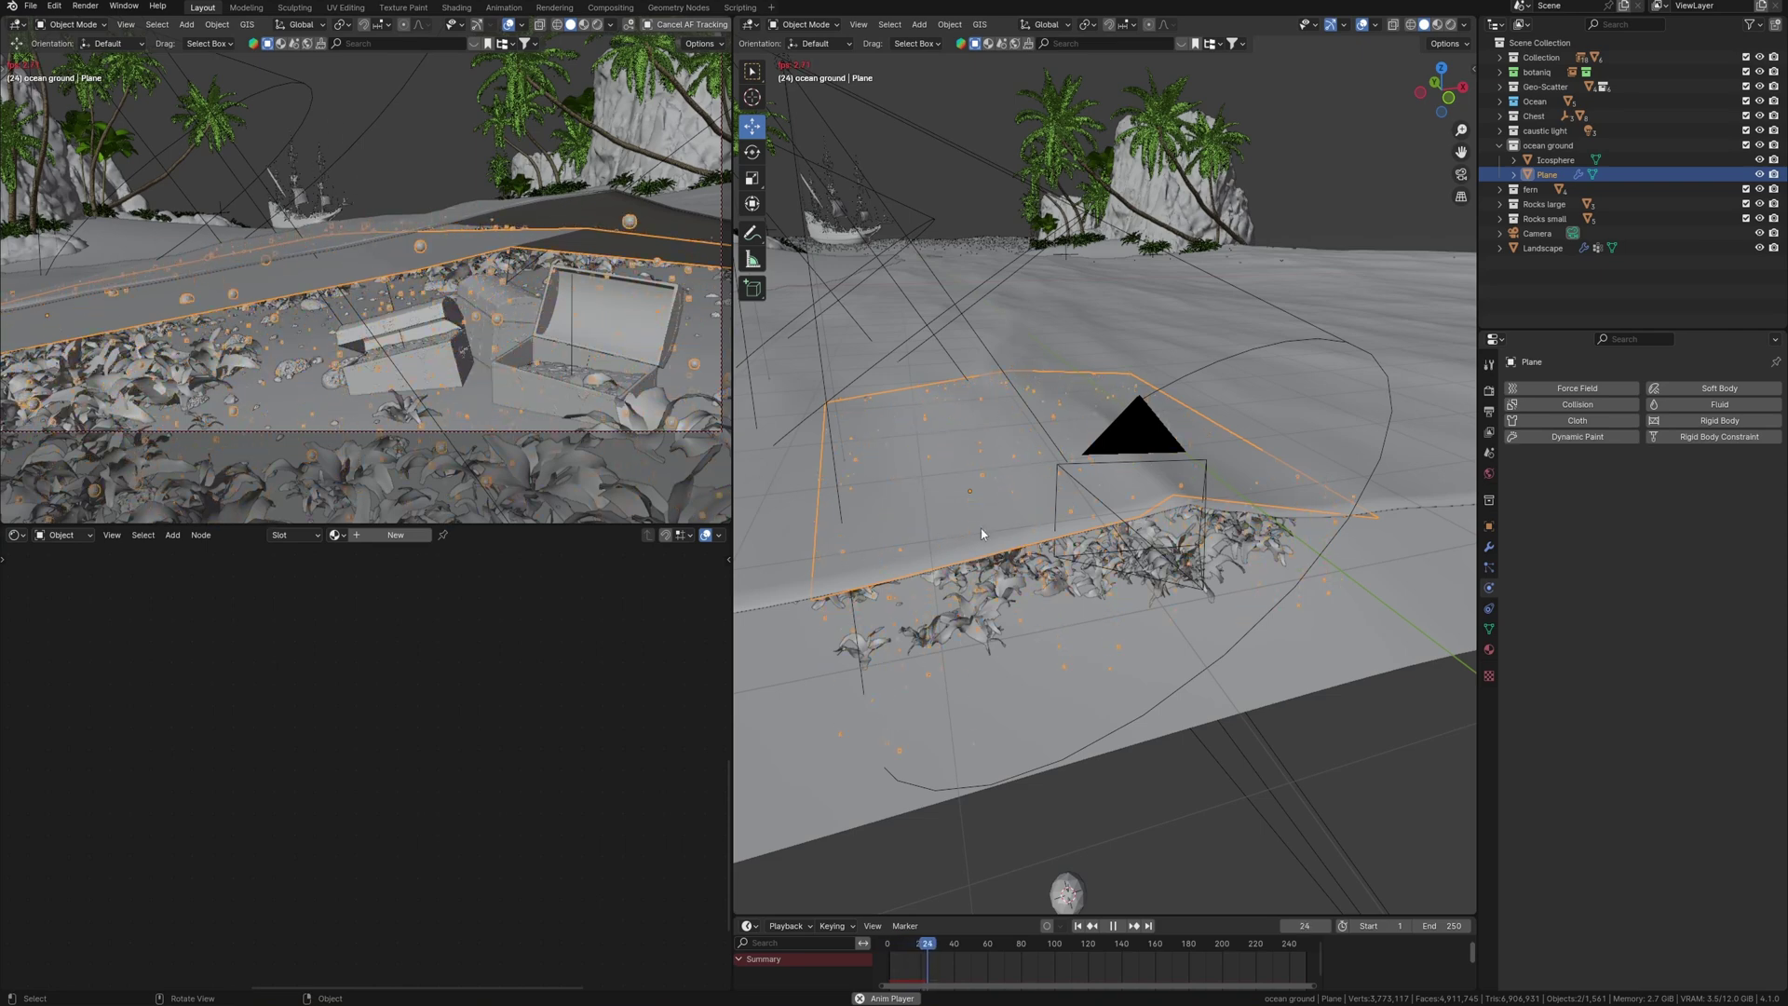
key(space)
Step: Add a Turbulence force field in front of the landscape and set its strength to 5
middle_drag(1025, 471, 1134, 476)
key(KP_7)
key(shift+a)
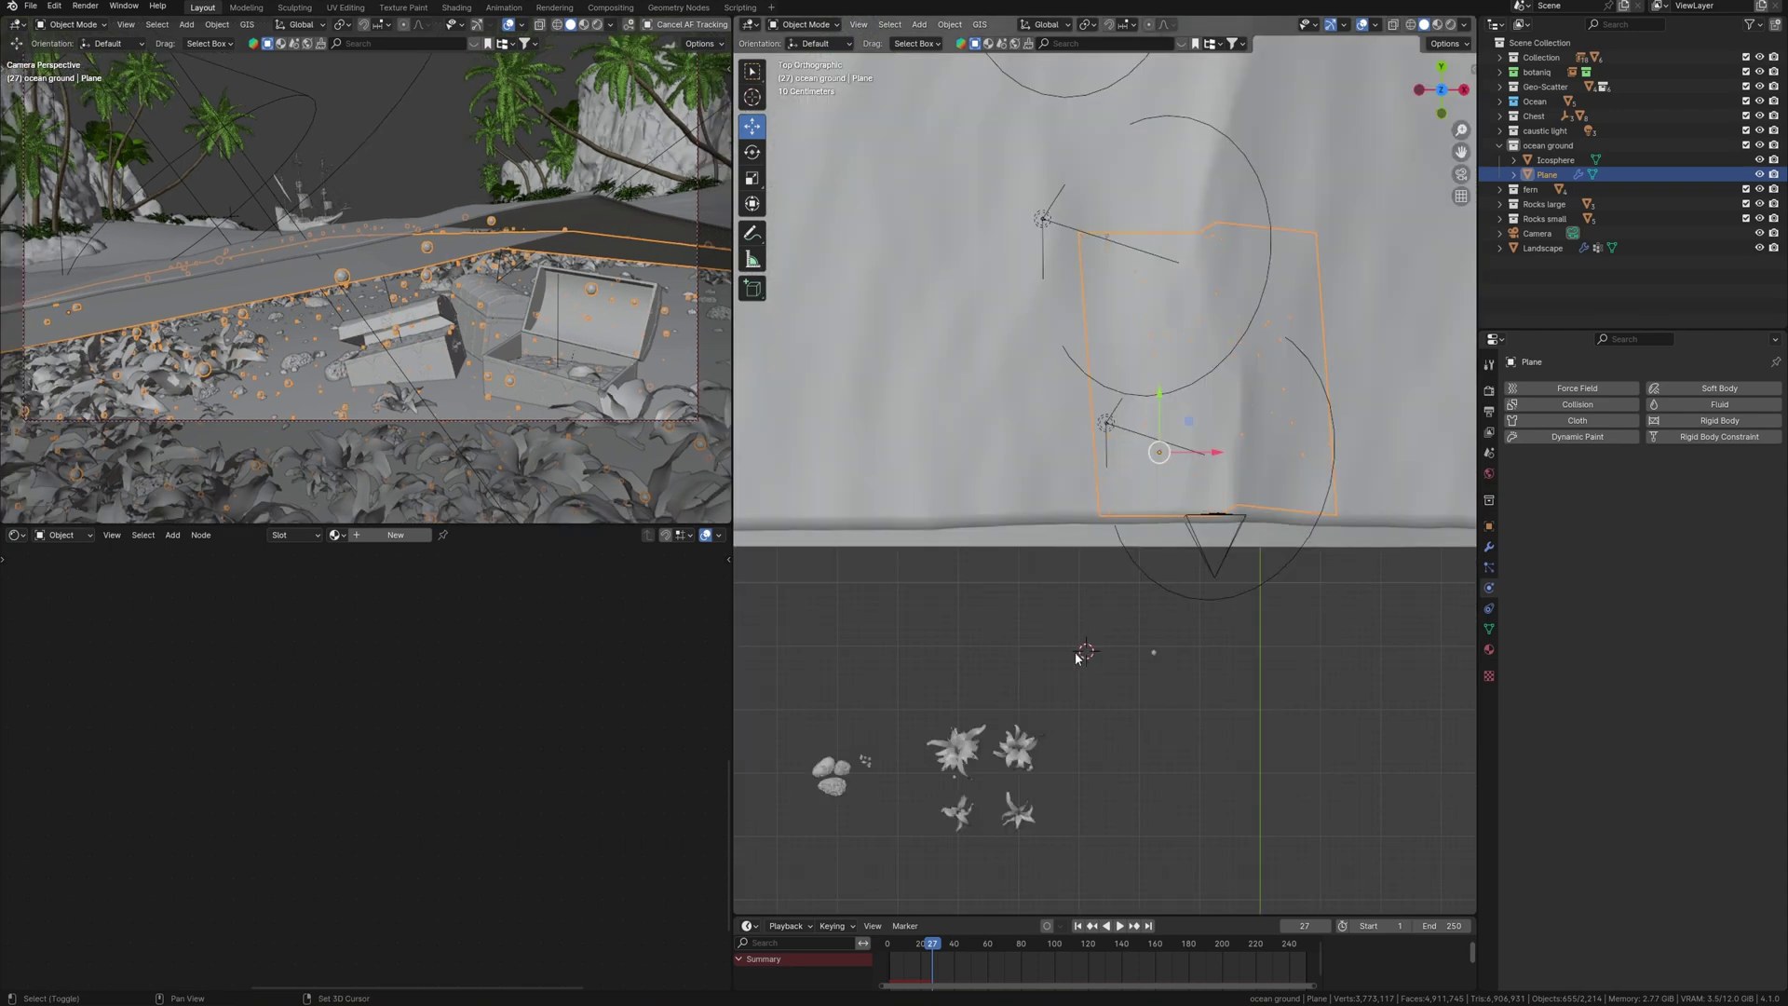
mouse_move(1024, 904)
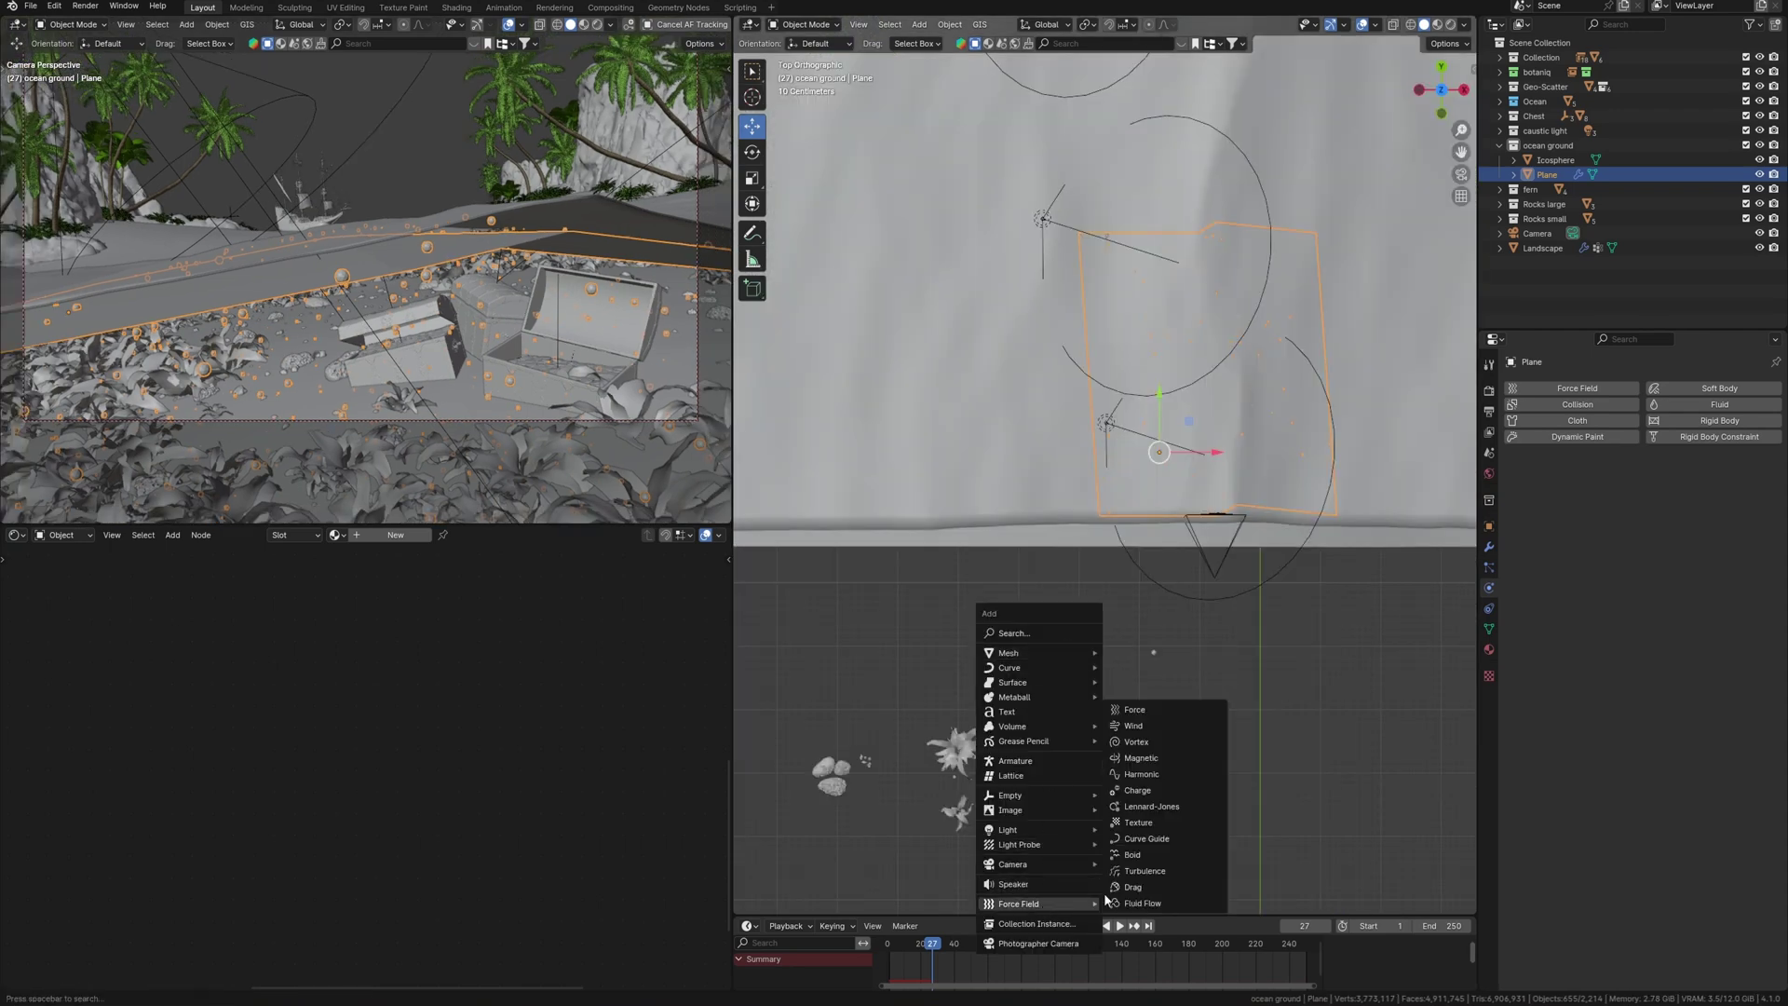
click(1157, 863)
click(1662, 501)
text(5)
key(Return)
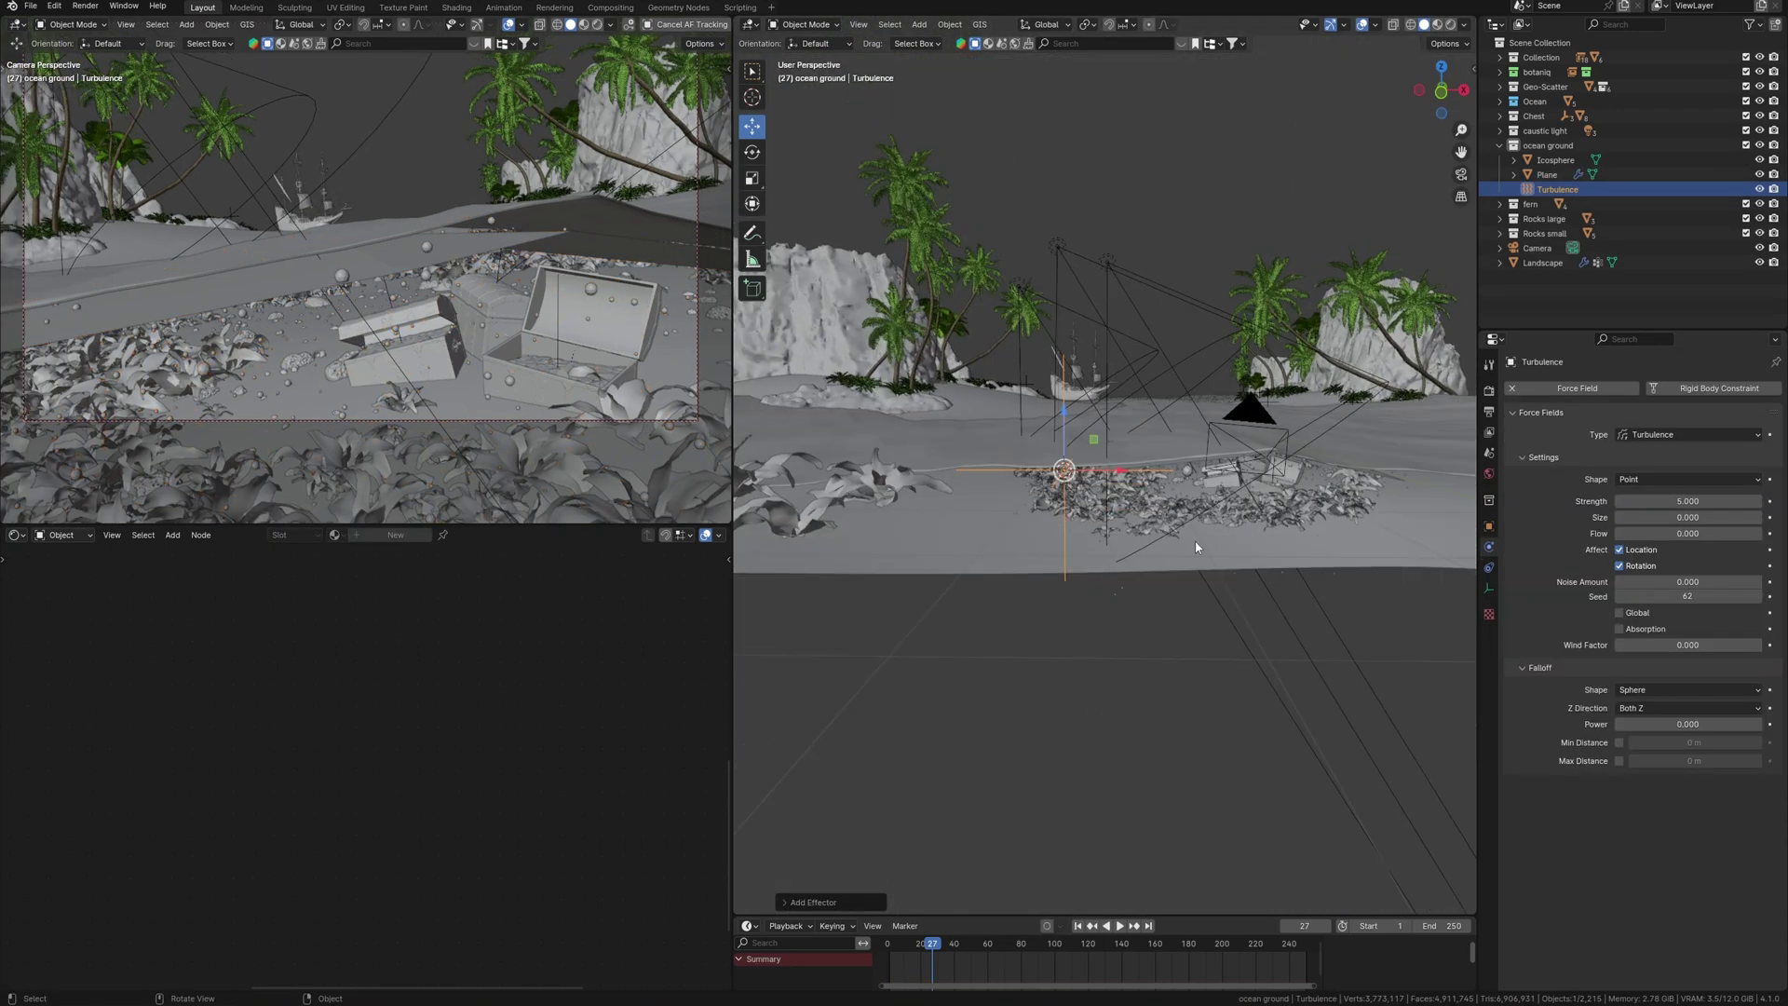
Step: Select the emitter plane and replay the animation to examine the turbulence's effect on the particles
scroll(1197, 550, up, 3)
click(1290, 430)
key(shift+Left)
key(space)
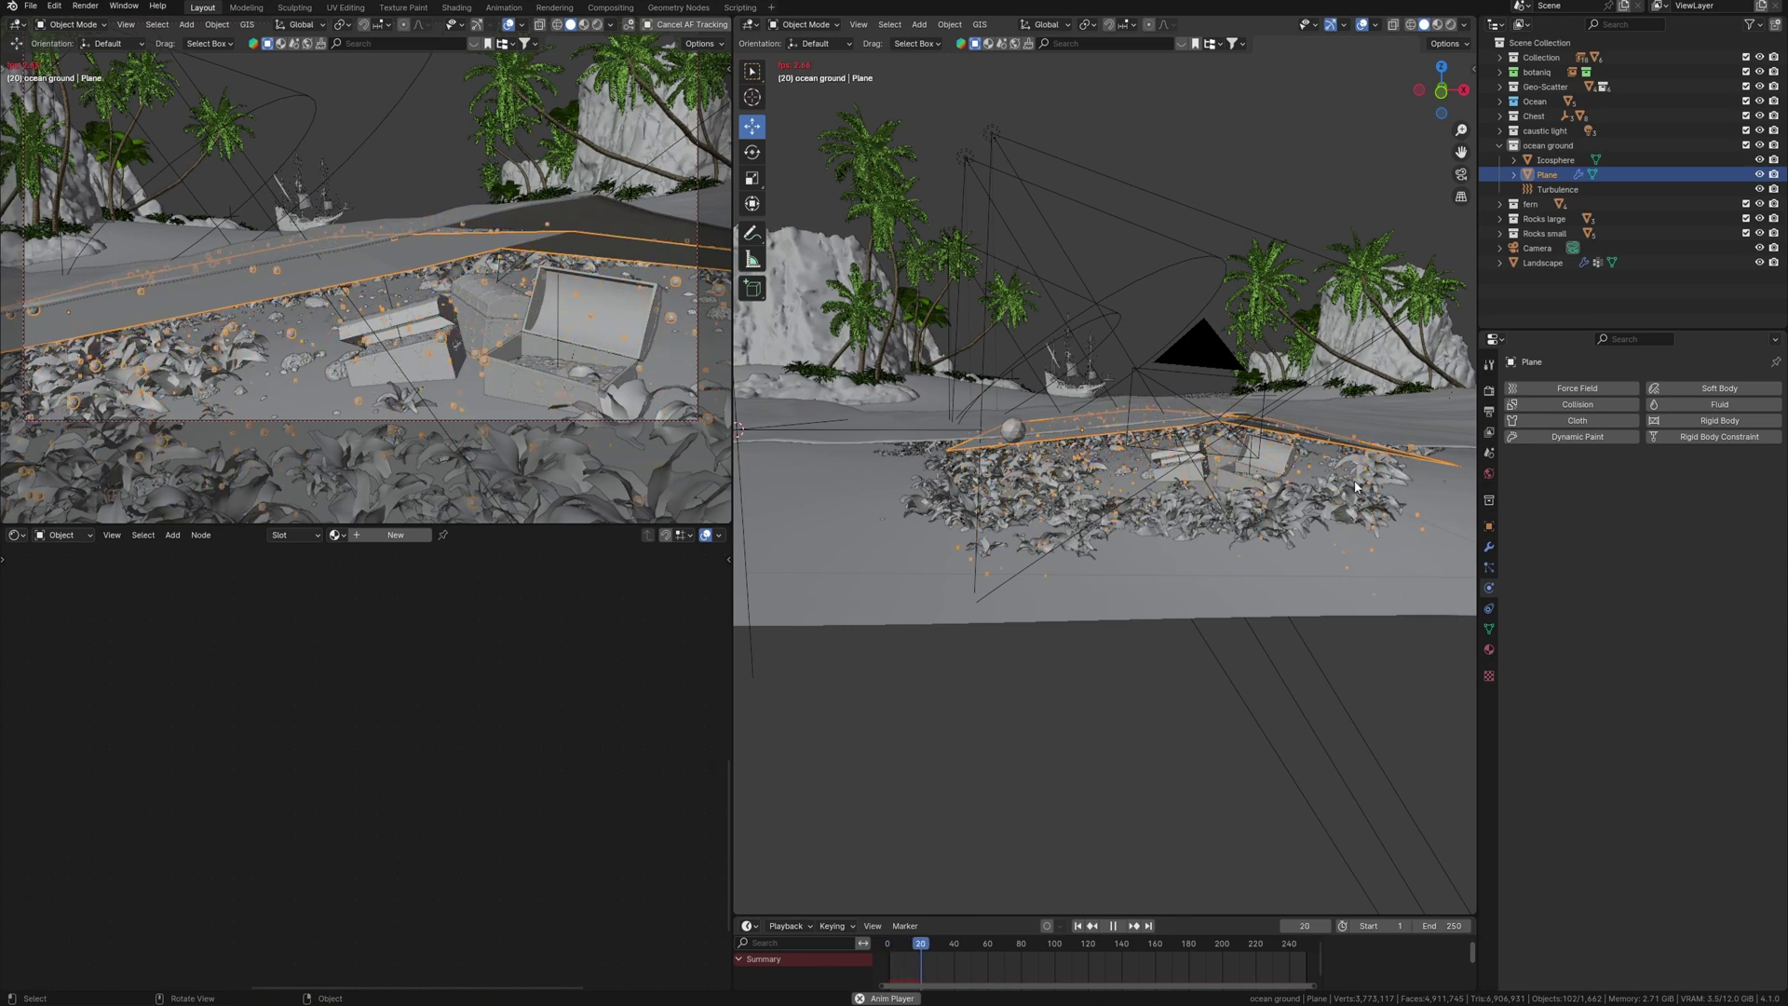
middle_drag(1356, 486, 1191, 627)
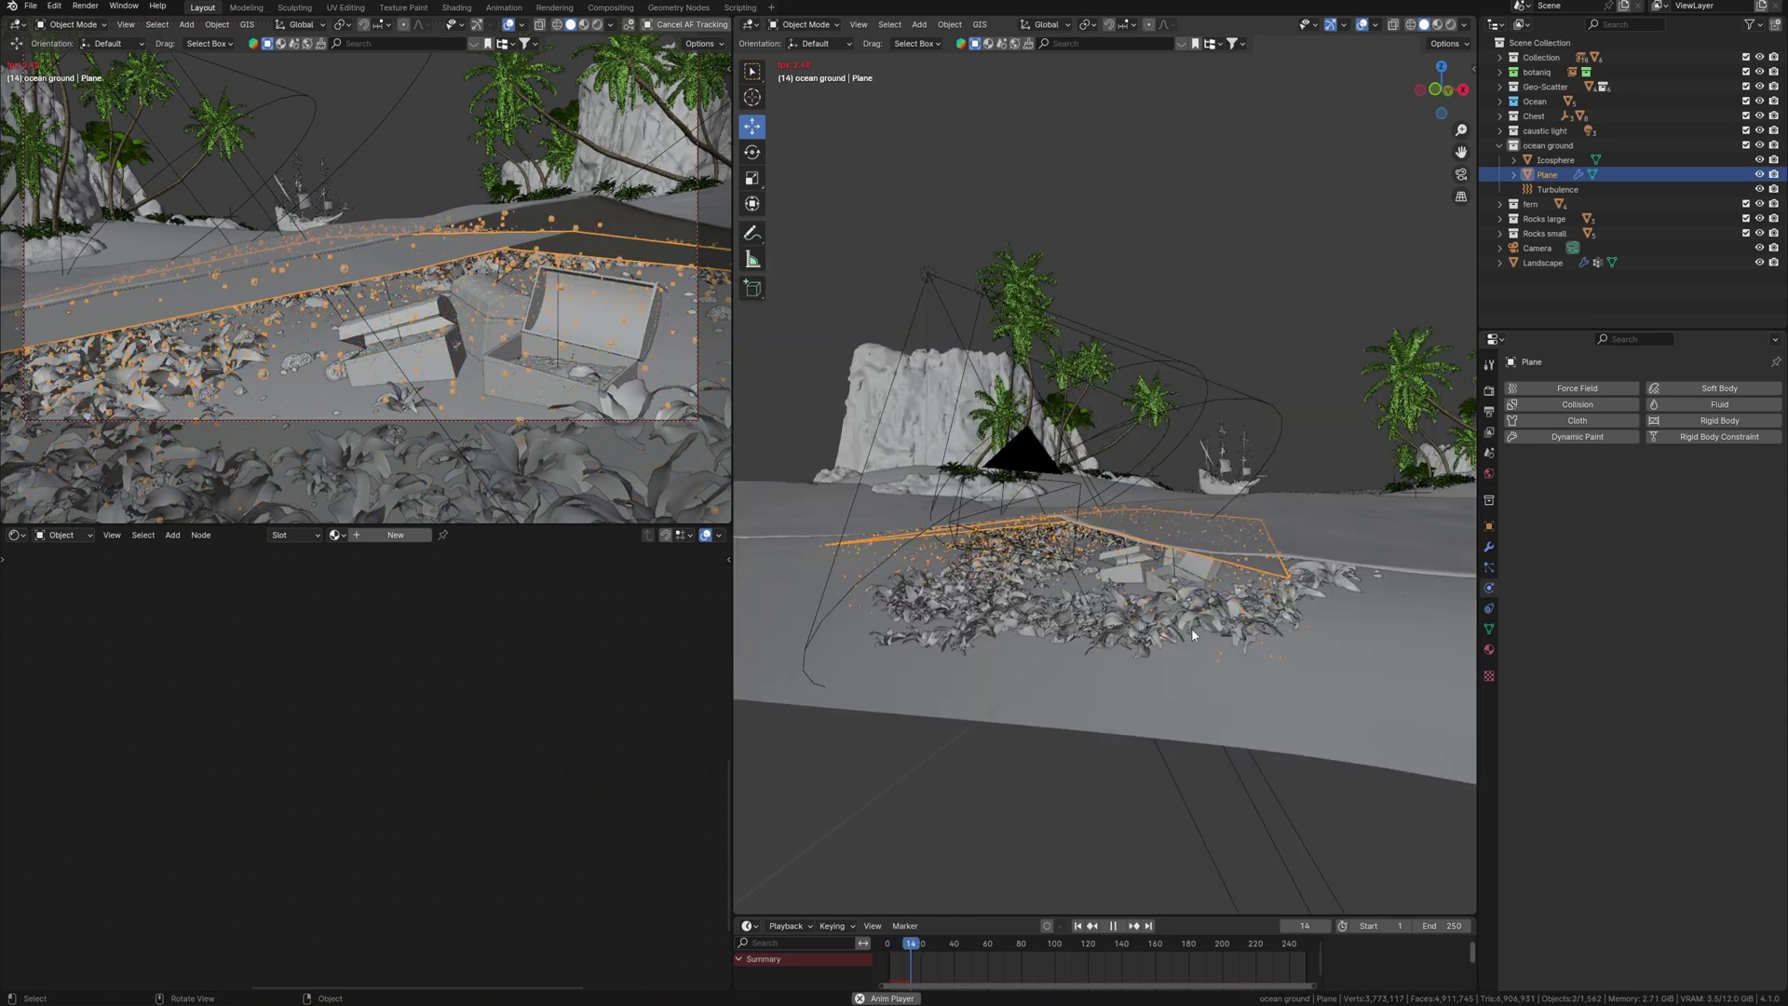
key(space)
Step: Link the water surface's material to the ico sphere and make it a separate copy named Water2
scroll(410, 294, up, 2)
shift+middle_drag(410, 294, 514, 318)
middle_drag(1208, 572, 1242, 557)
middle_drag(1103, 560, 1080, 617)
click(869, 590)
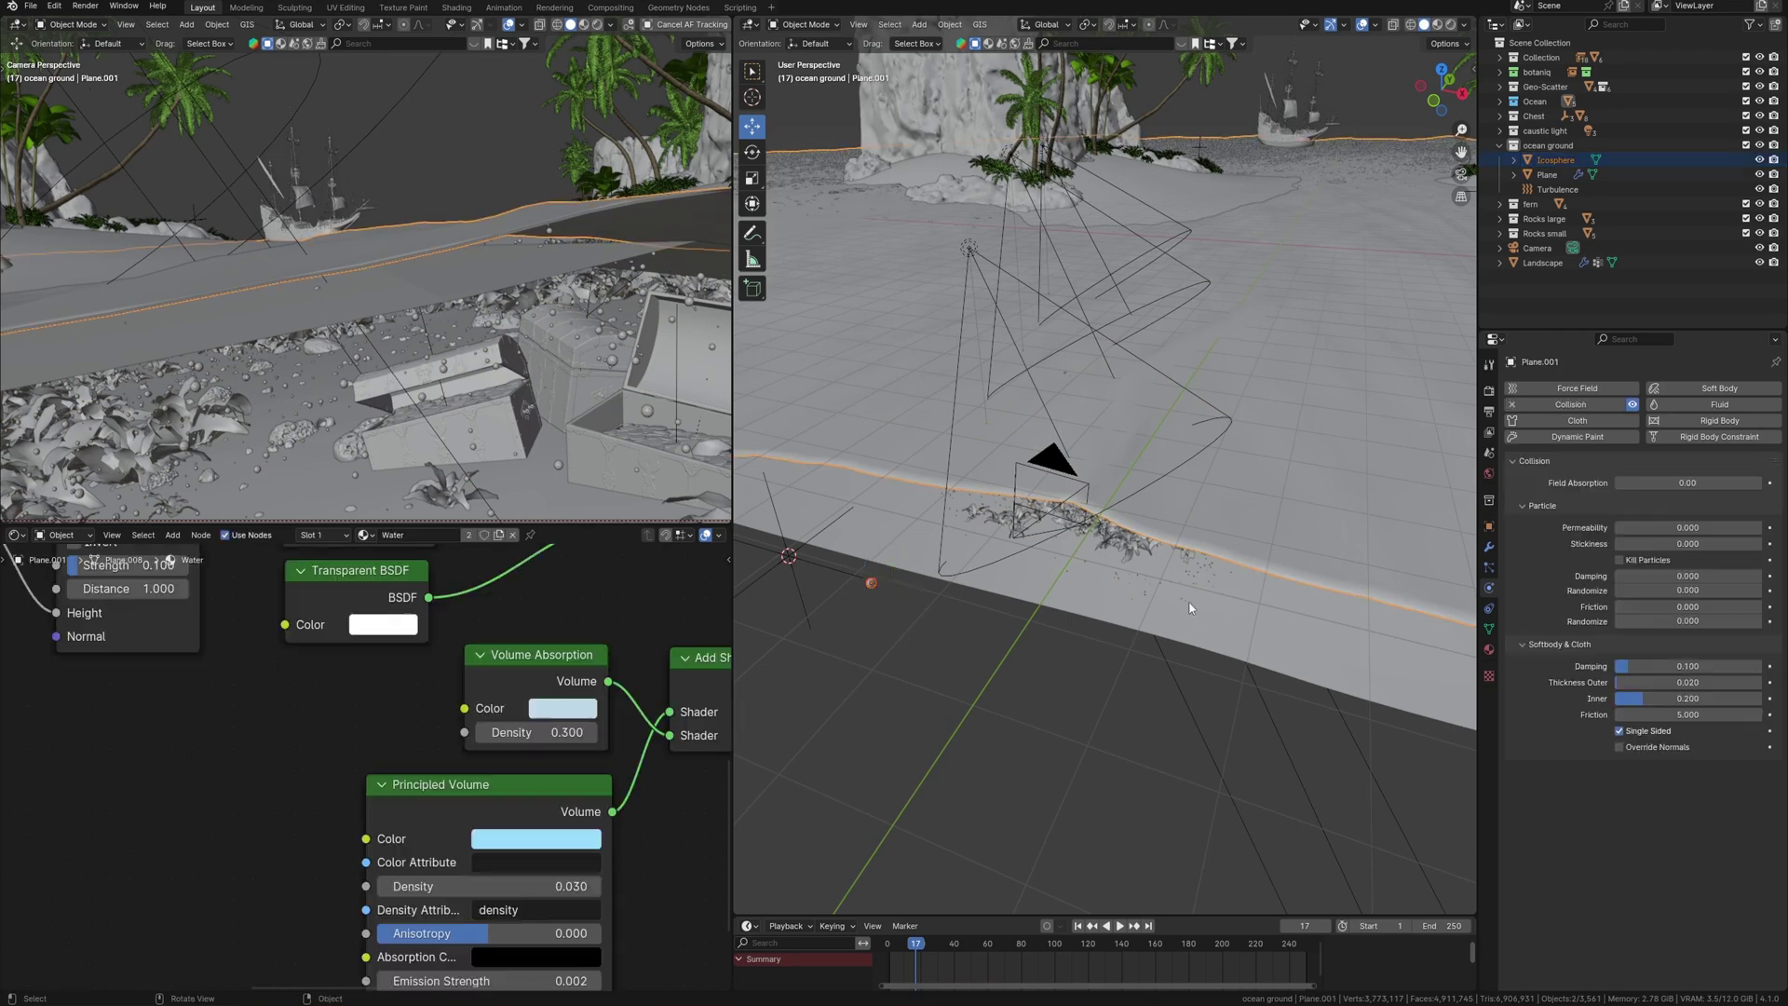
right_click(897, 513)
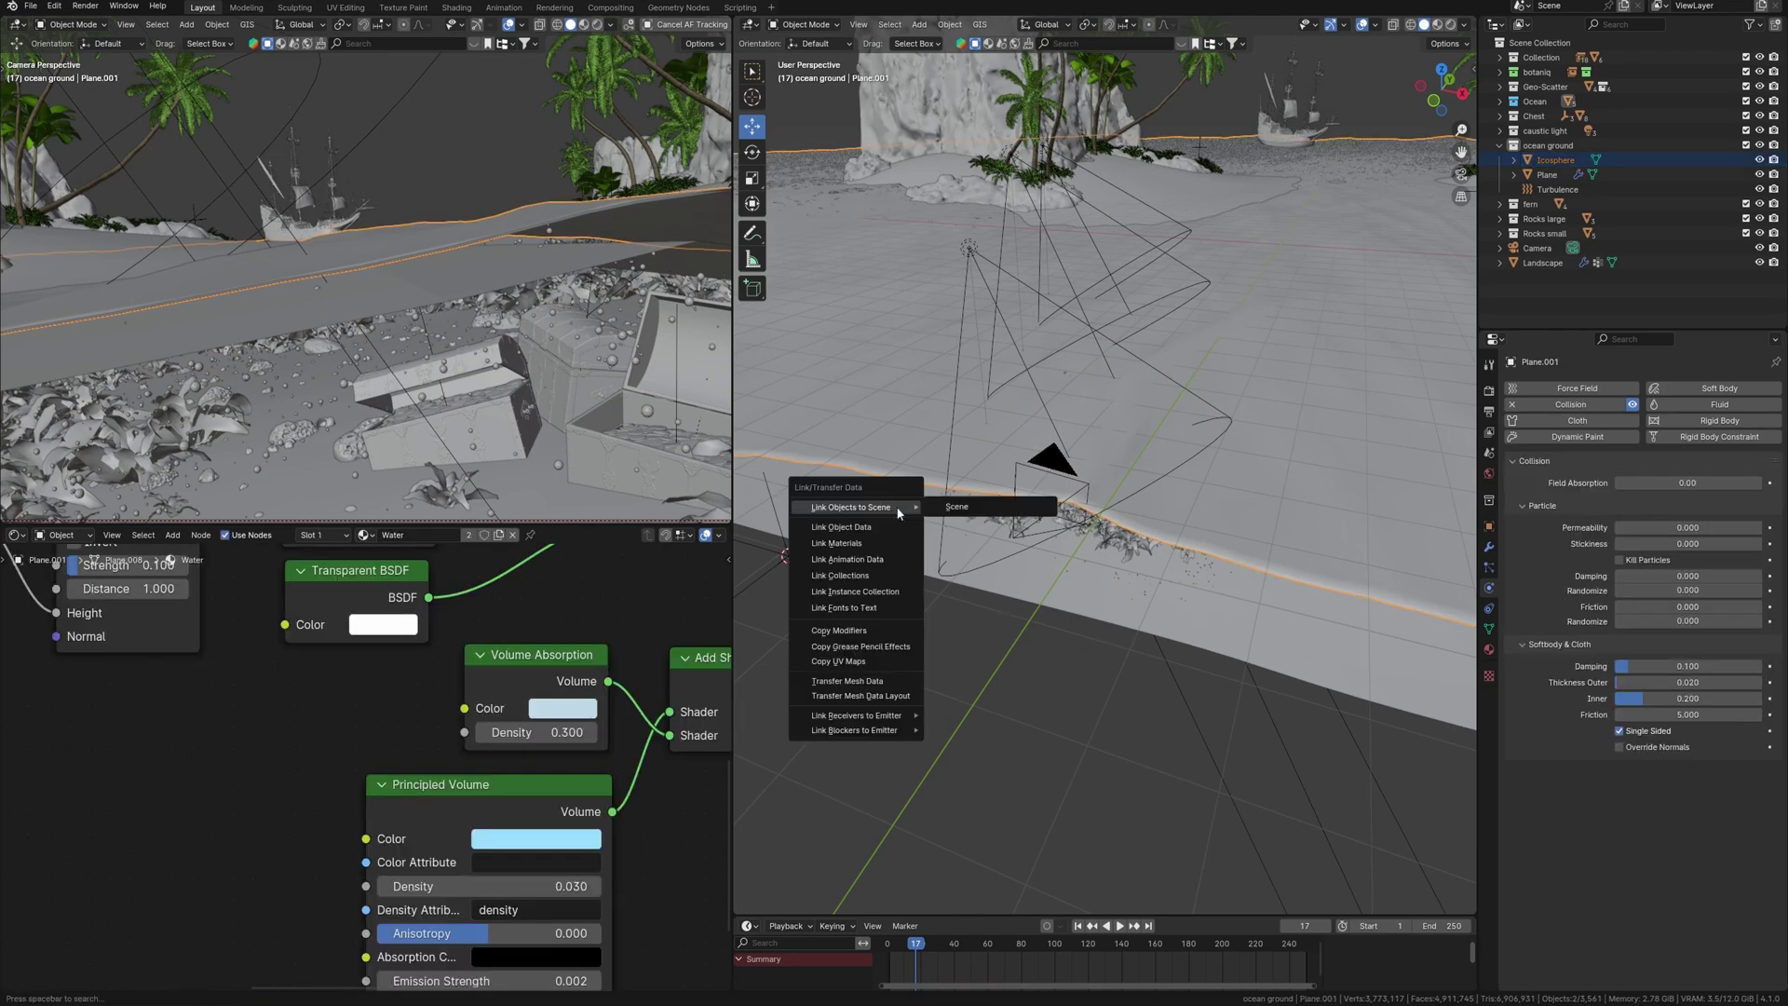
click(870, 582)
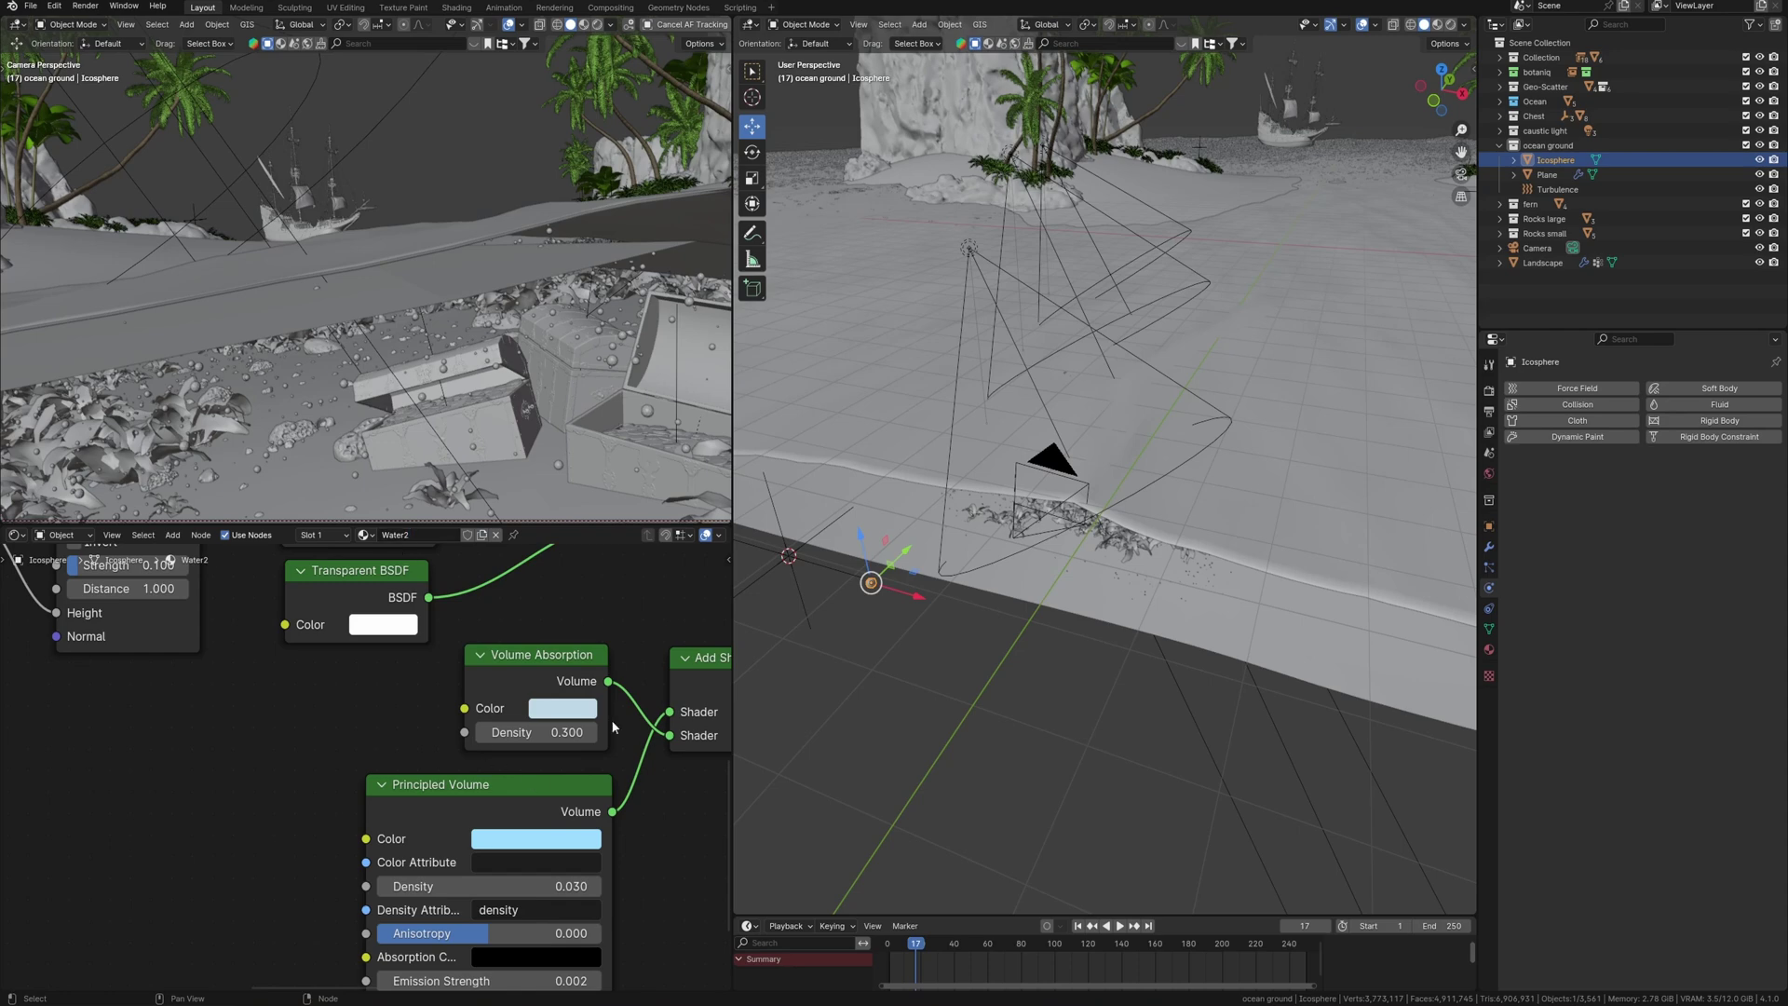
Step: Disconnect the volume shaders from the Water2 material's output so the bubbles have no volume
scroll(404, 652, down, 3)
drag(450, 829, 466, 767)
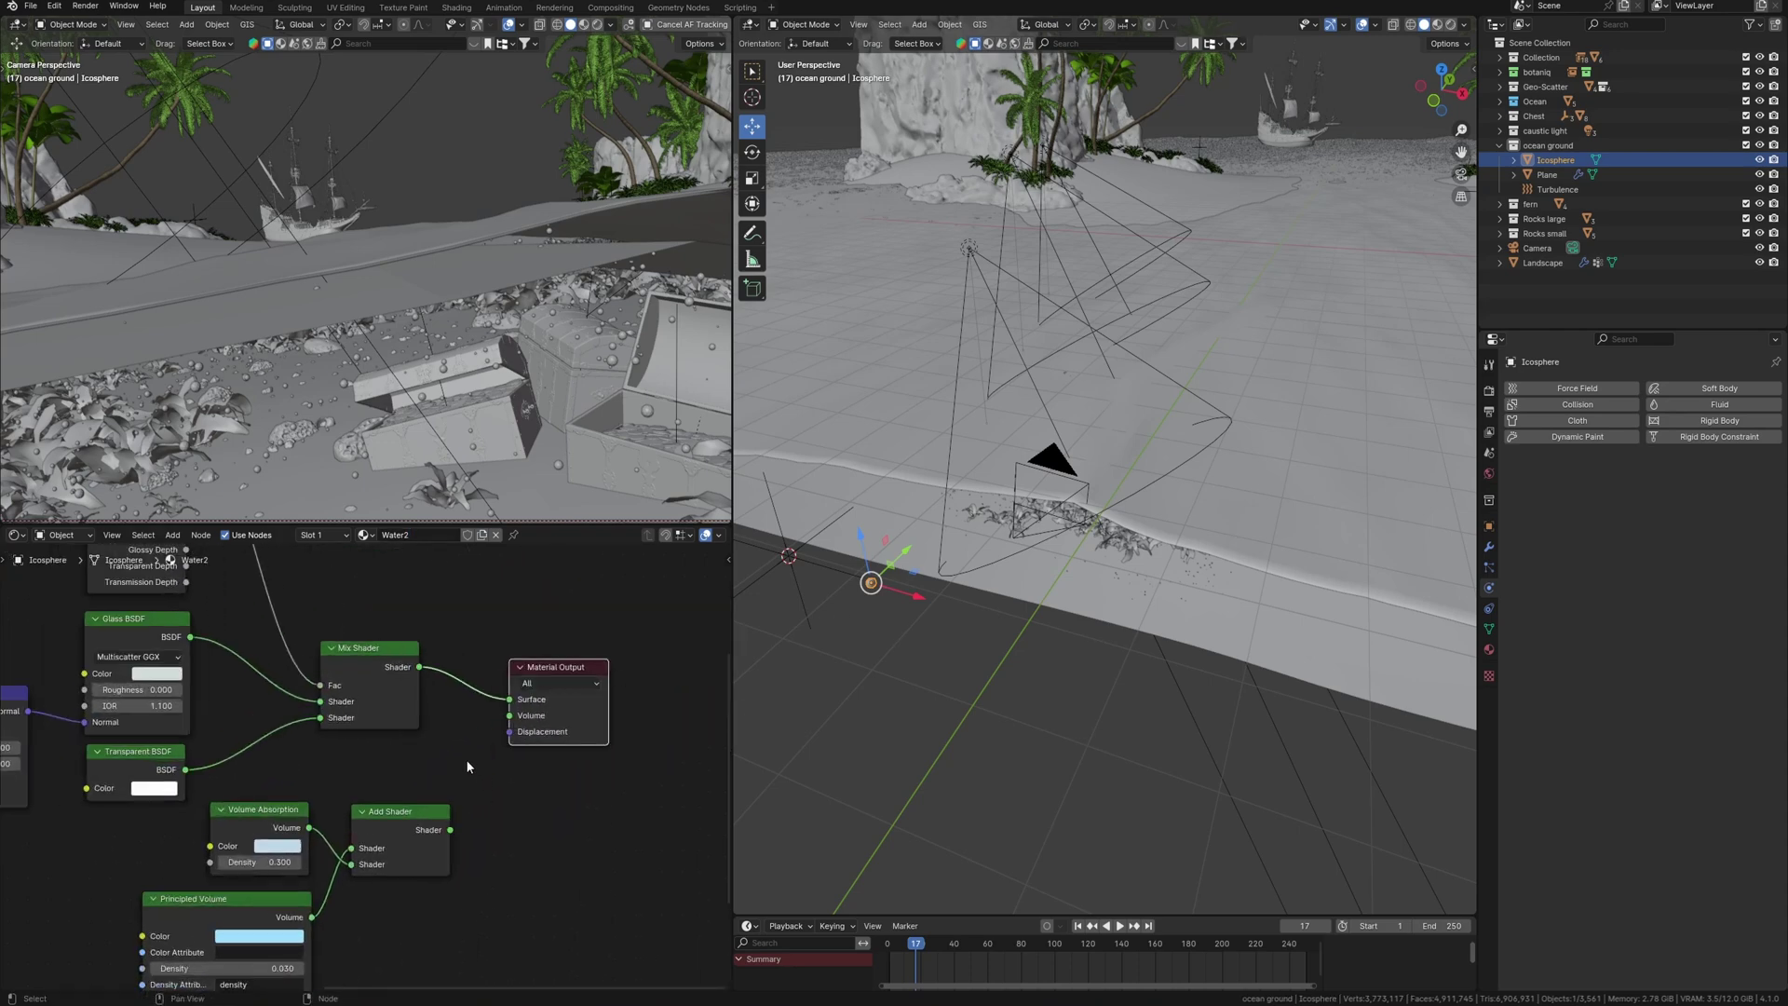
Step: Select the emitter plane and convert its particle instances into real objects
middle_drag(987, 596, 1138, 577)
click(1138, 578)
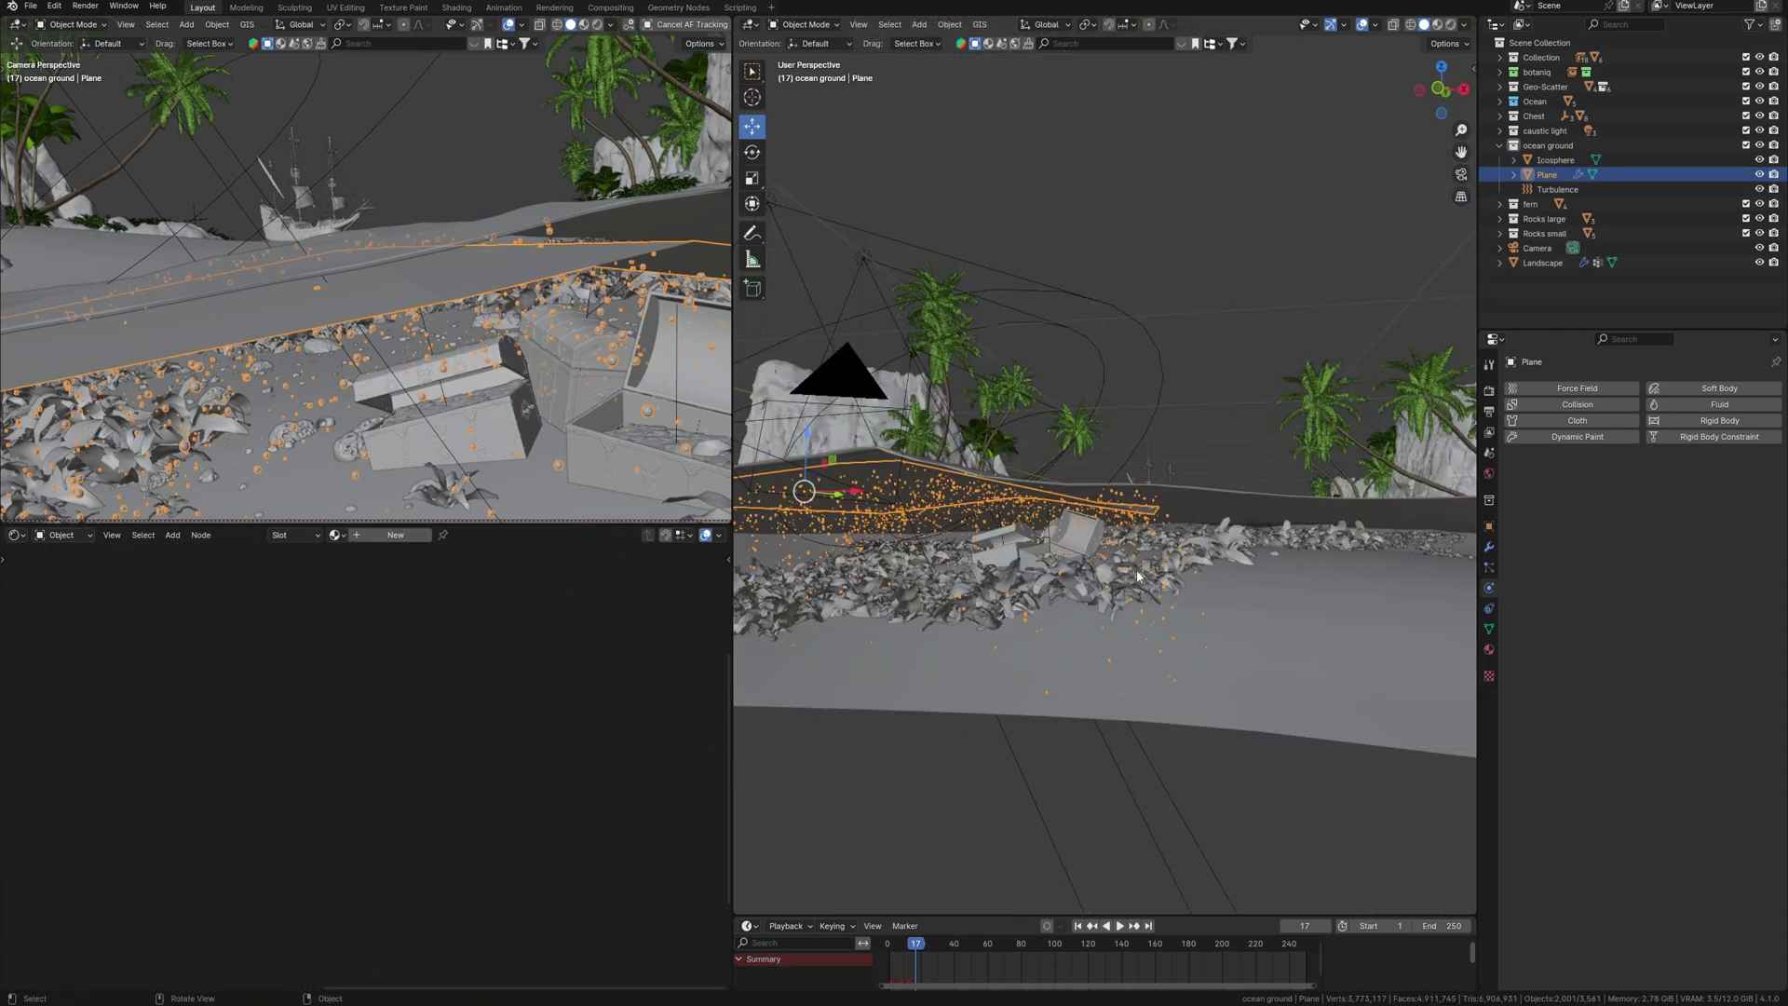
click(1488, 588)
click(1488, 546)
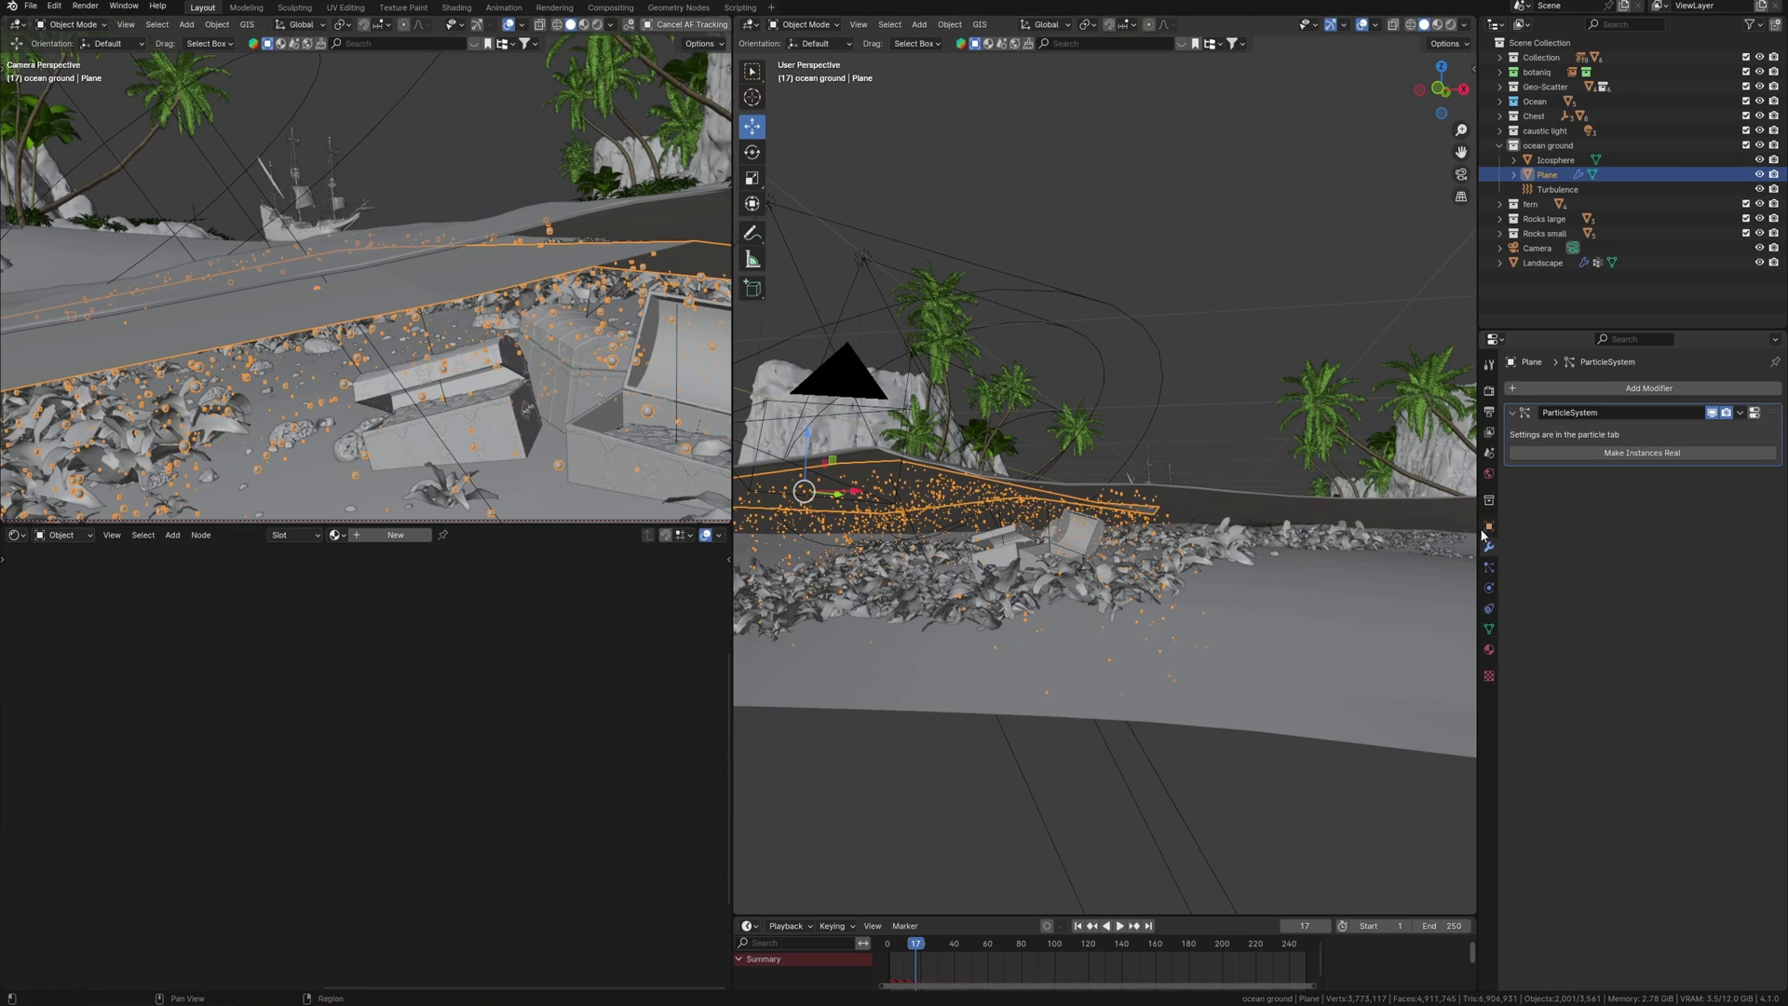
click(1624, 453)
Step: Move the real bubble spheres into a new collection named Bubbles
key(m)
click(1057, 607)
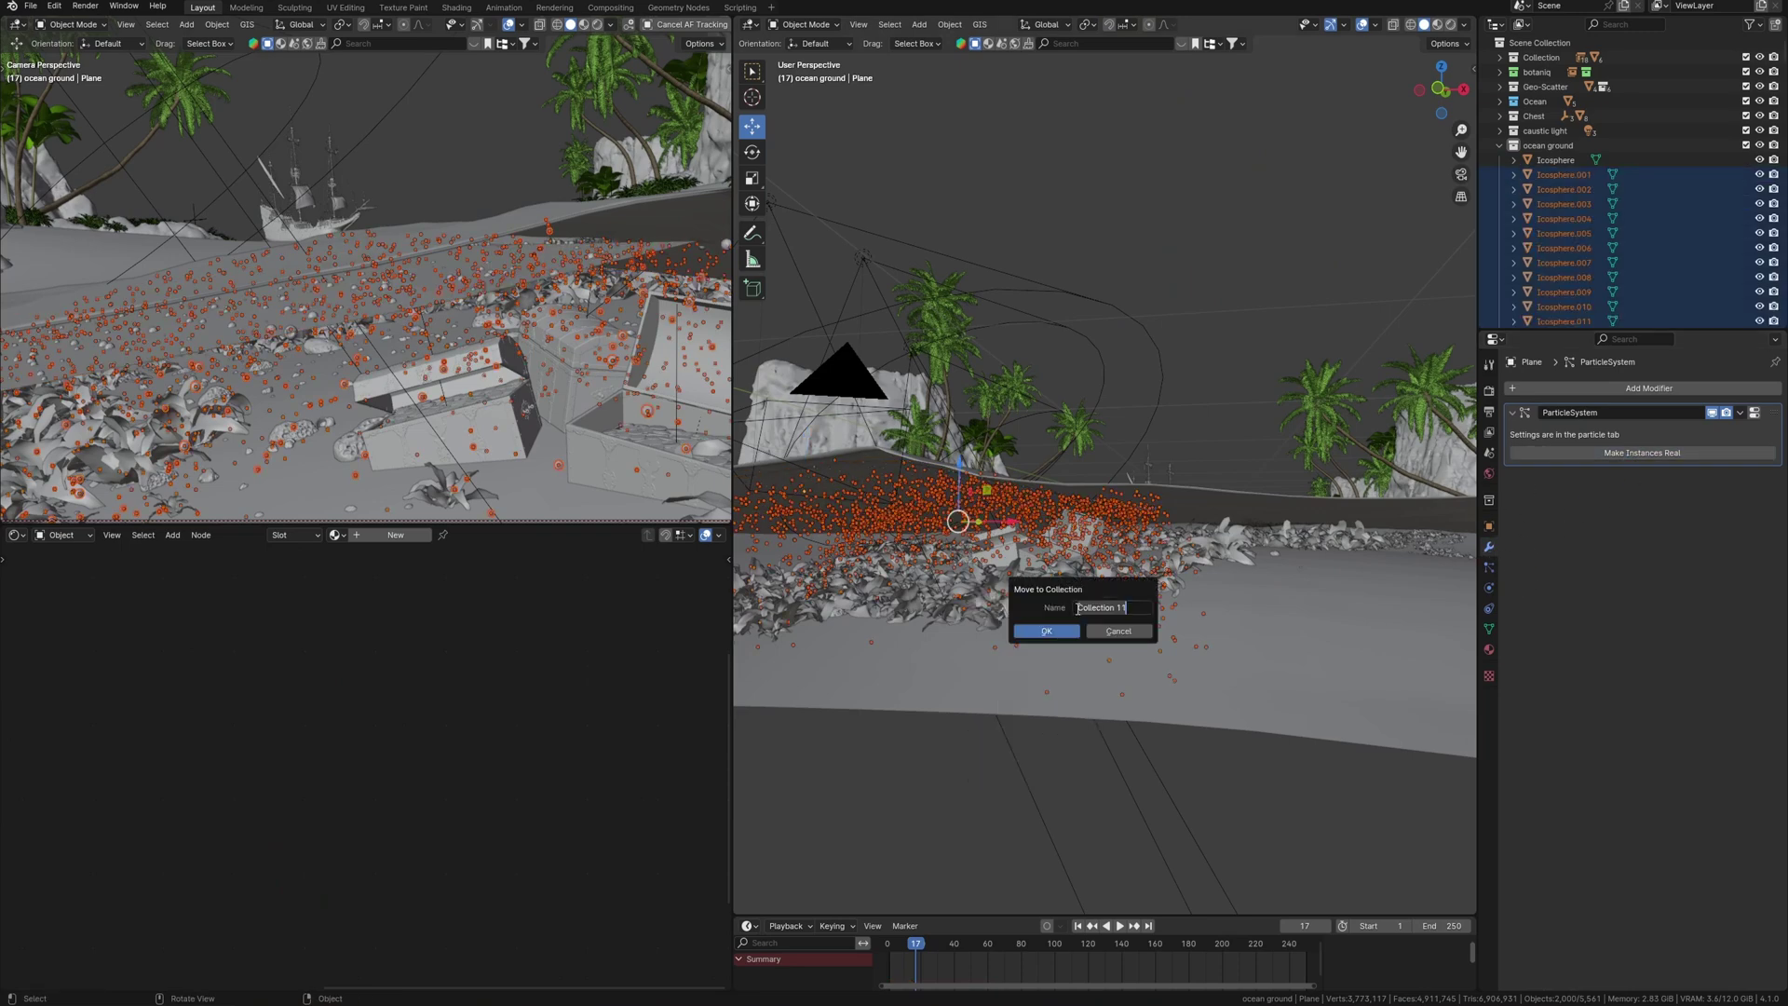
key(Escape)
key(ctrl+z)
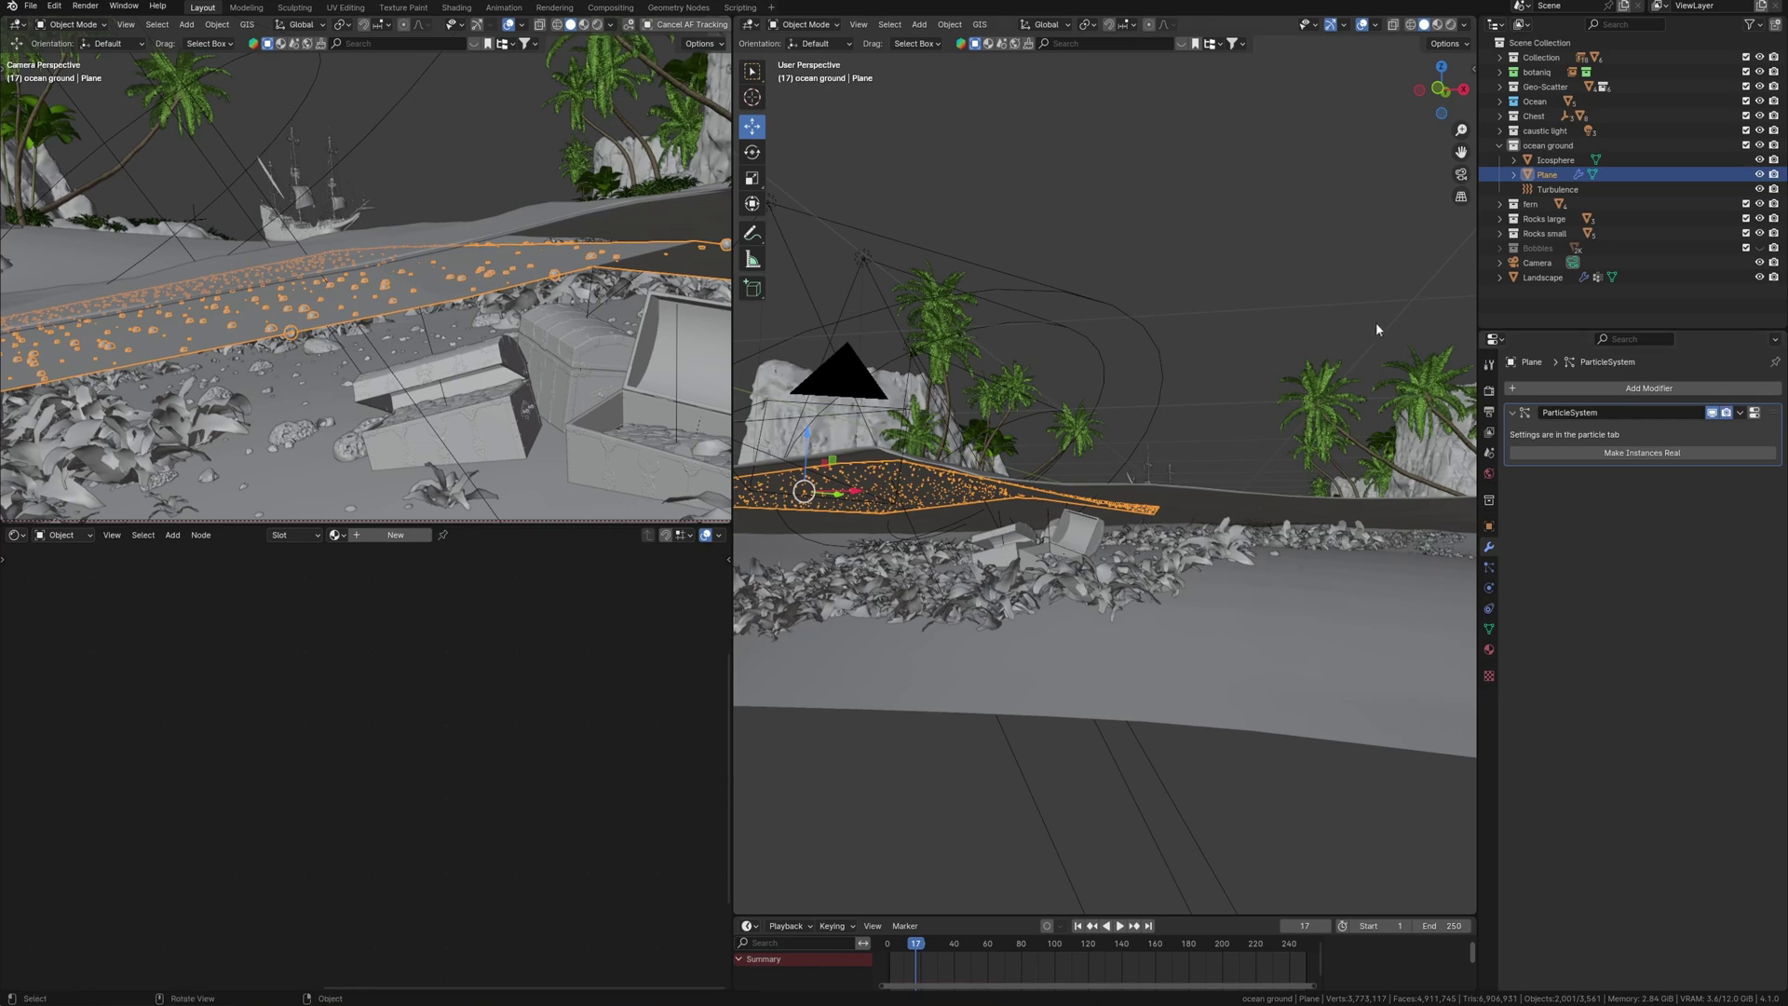
Step: Hide the particle emitter plane in the viewport and renders, and unhide the Bubbles collection
click(1774, 175)
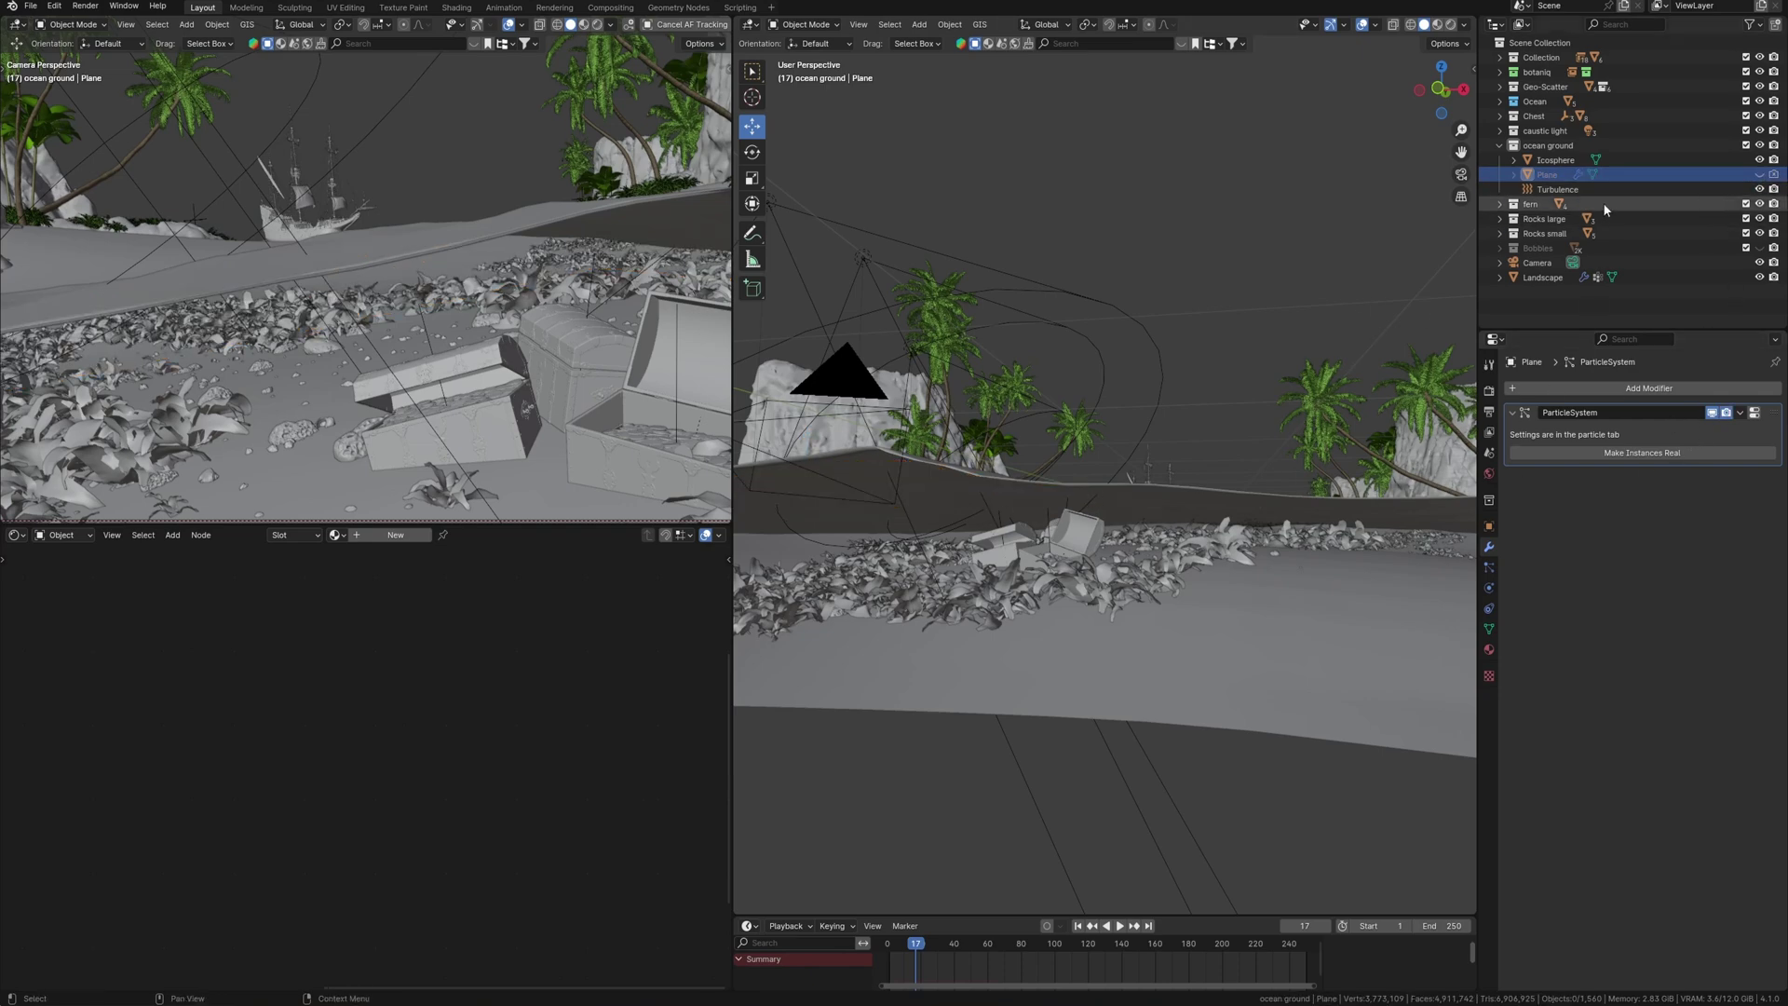
click(1759, 248)
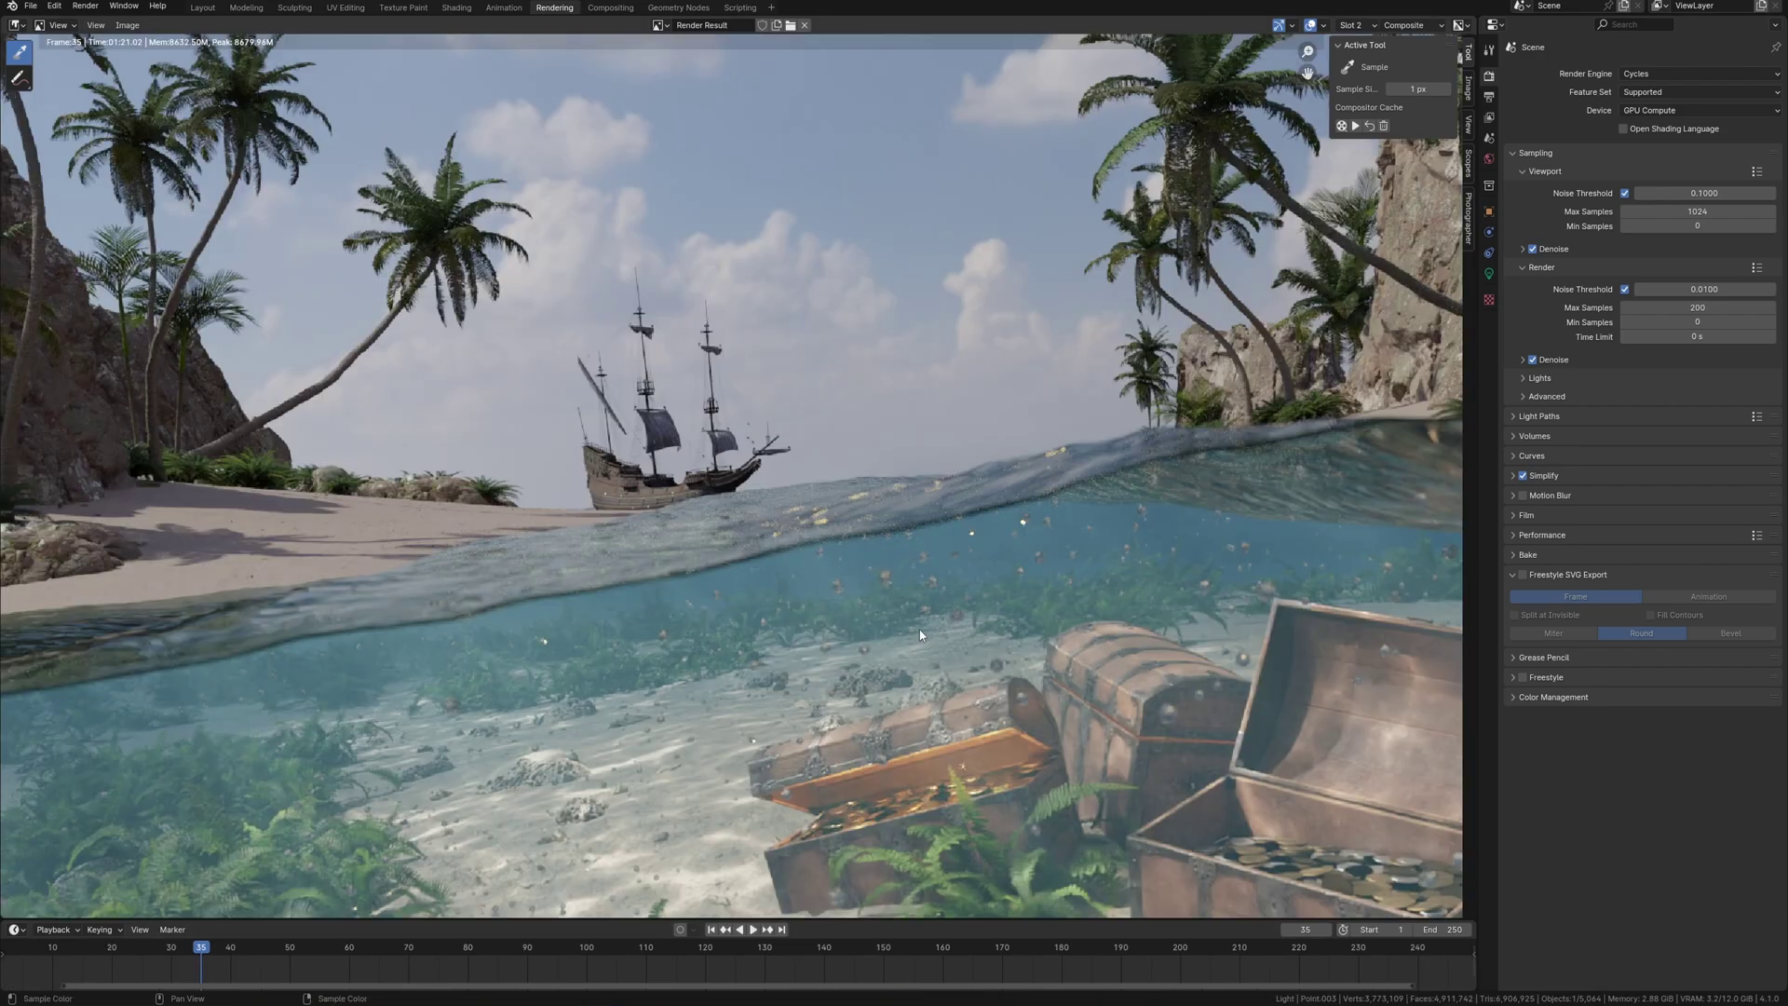
scroll(763, 613, up, 2)
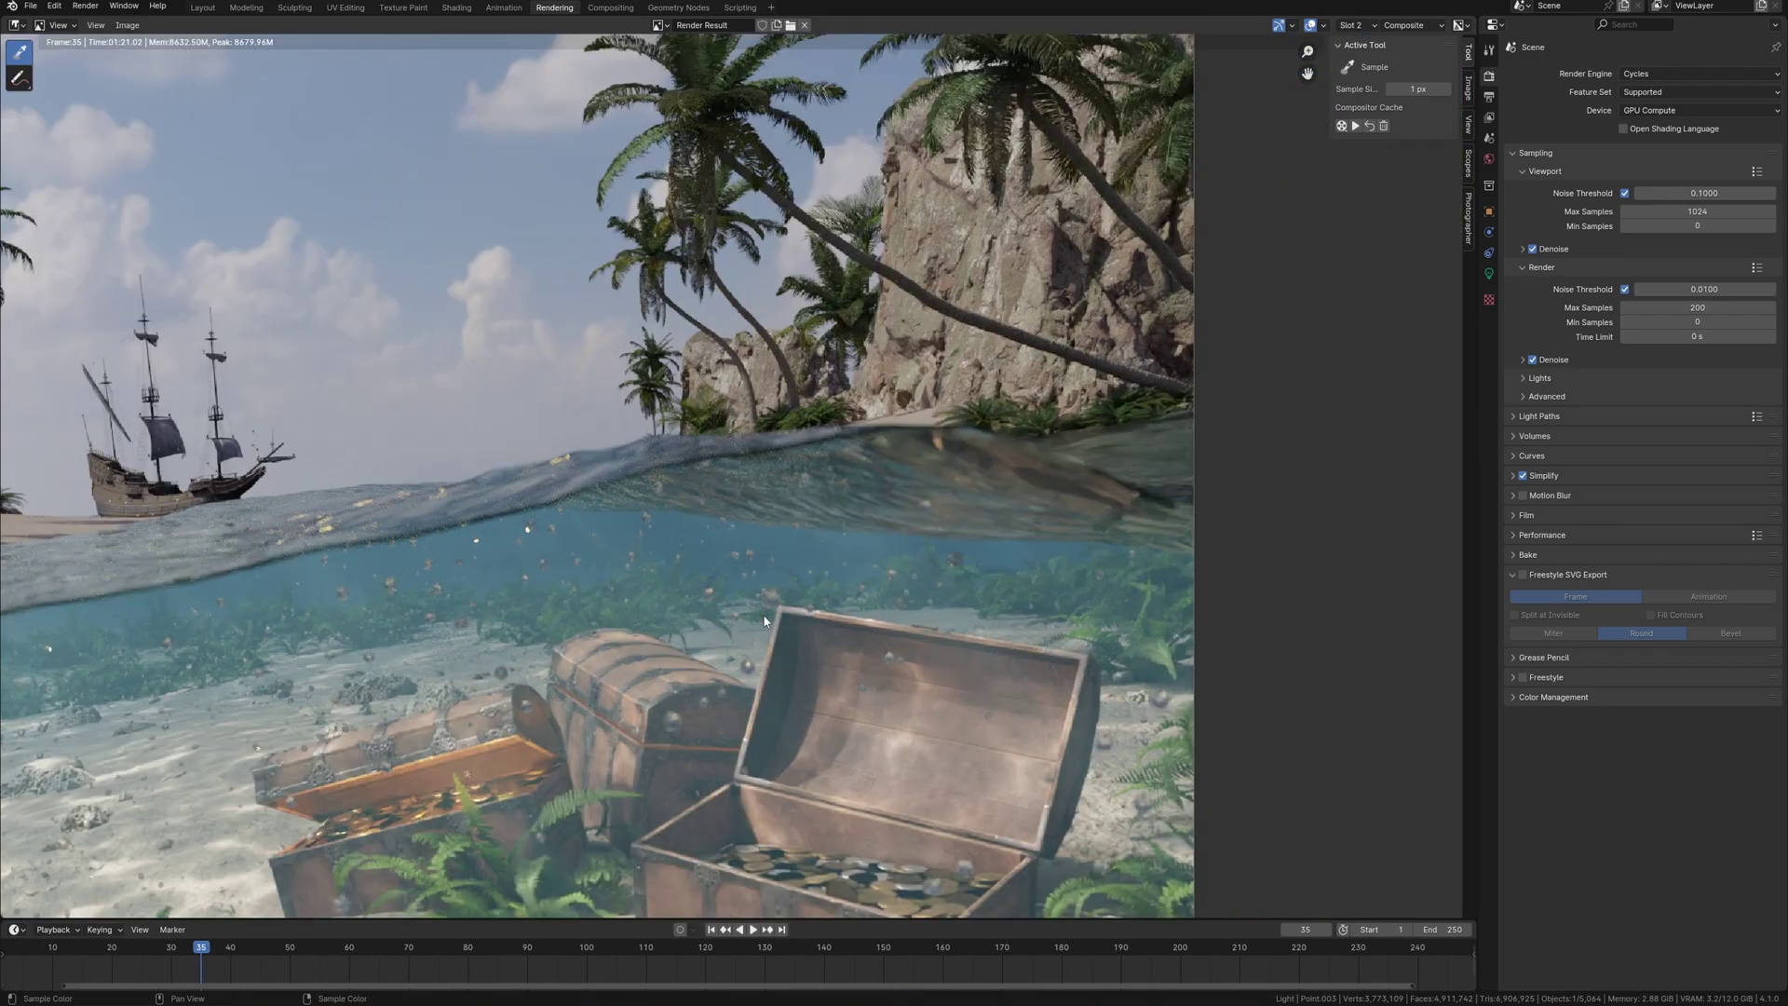
scroll(1071, 596, down, 2)
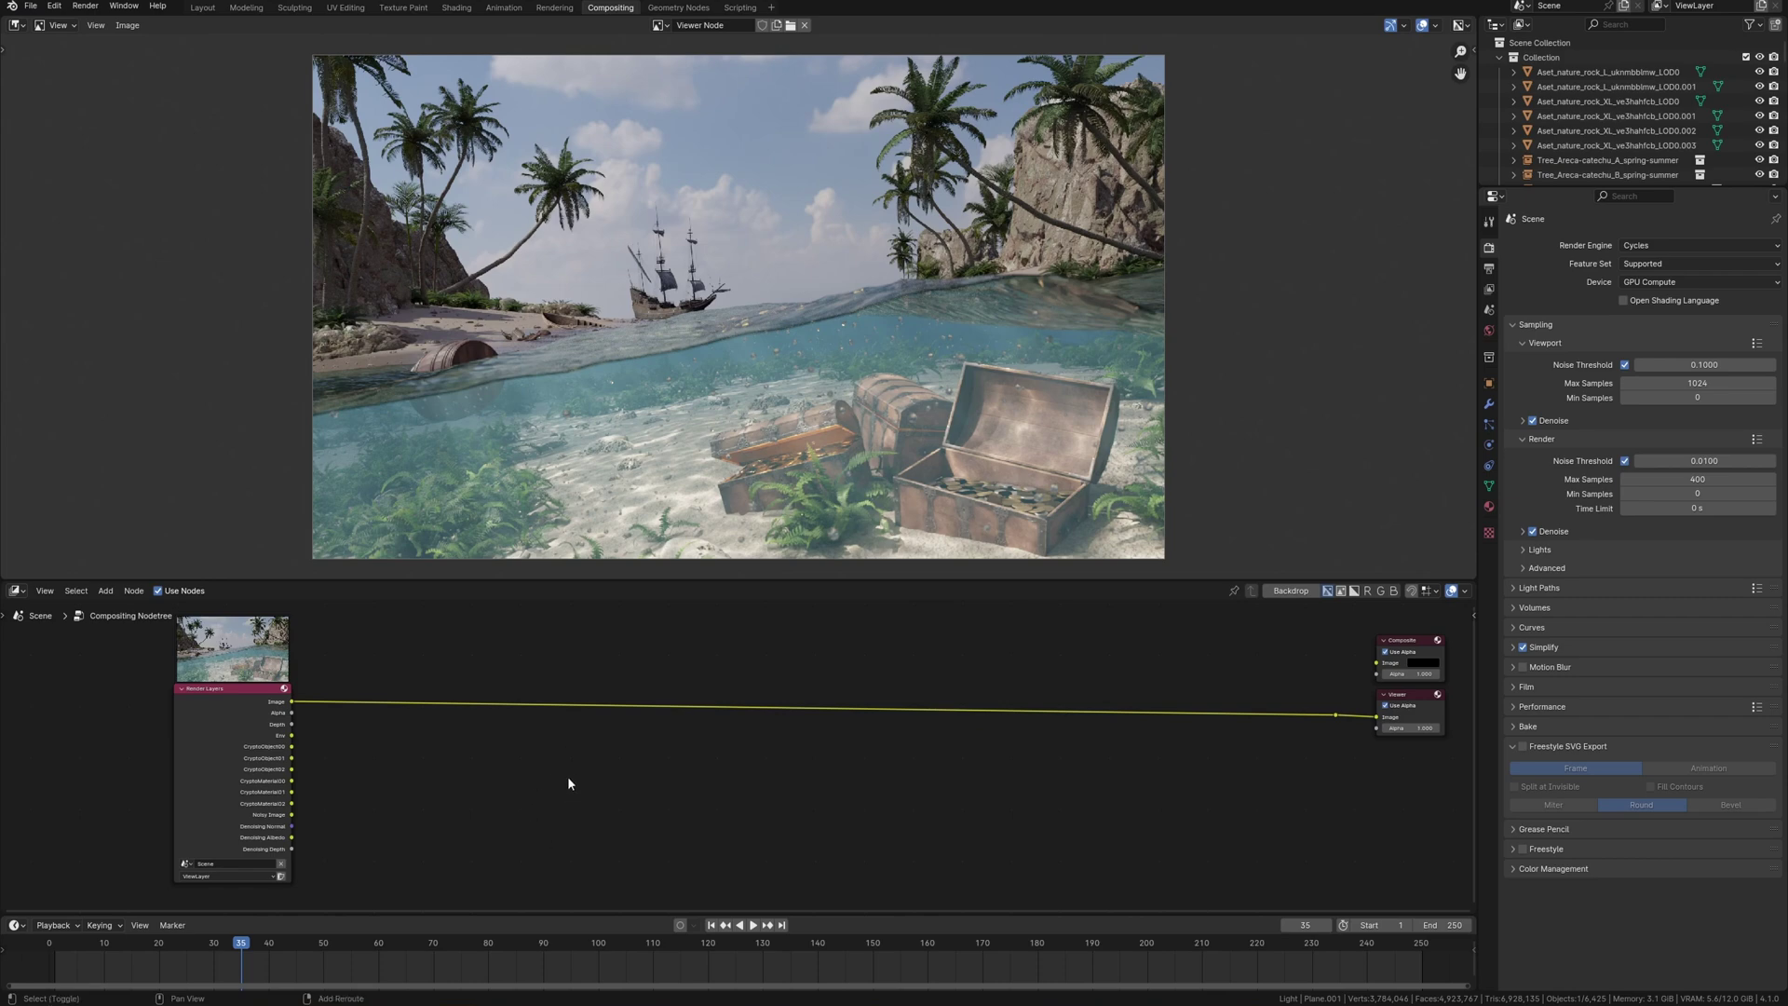
Step: Add a Map Range compositor node fed by the Denoising Depth pass, with From Min 20 and From Max 300
key(shift+a)
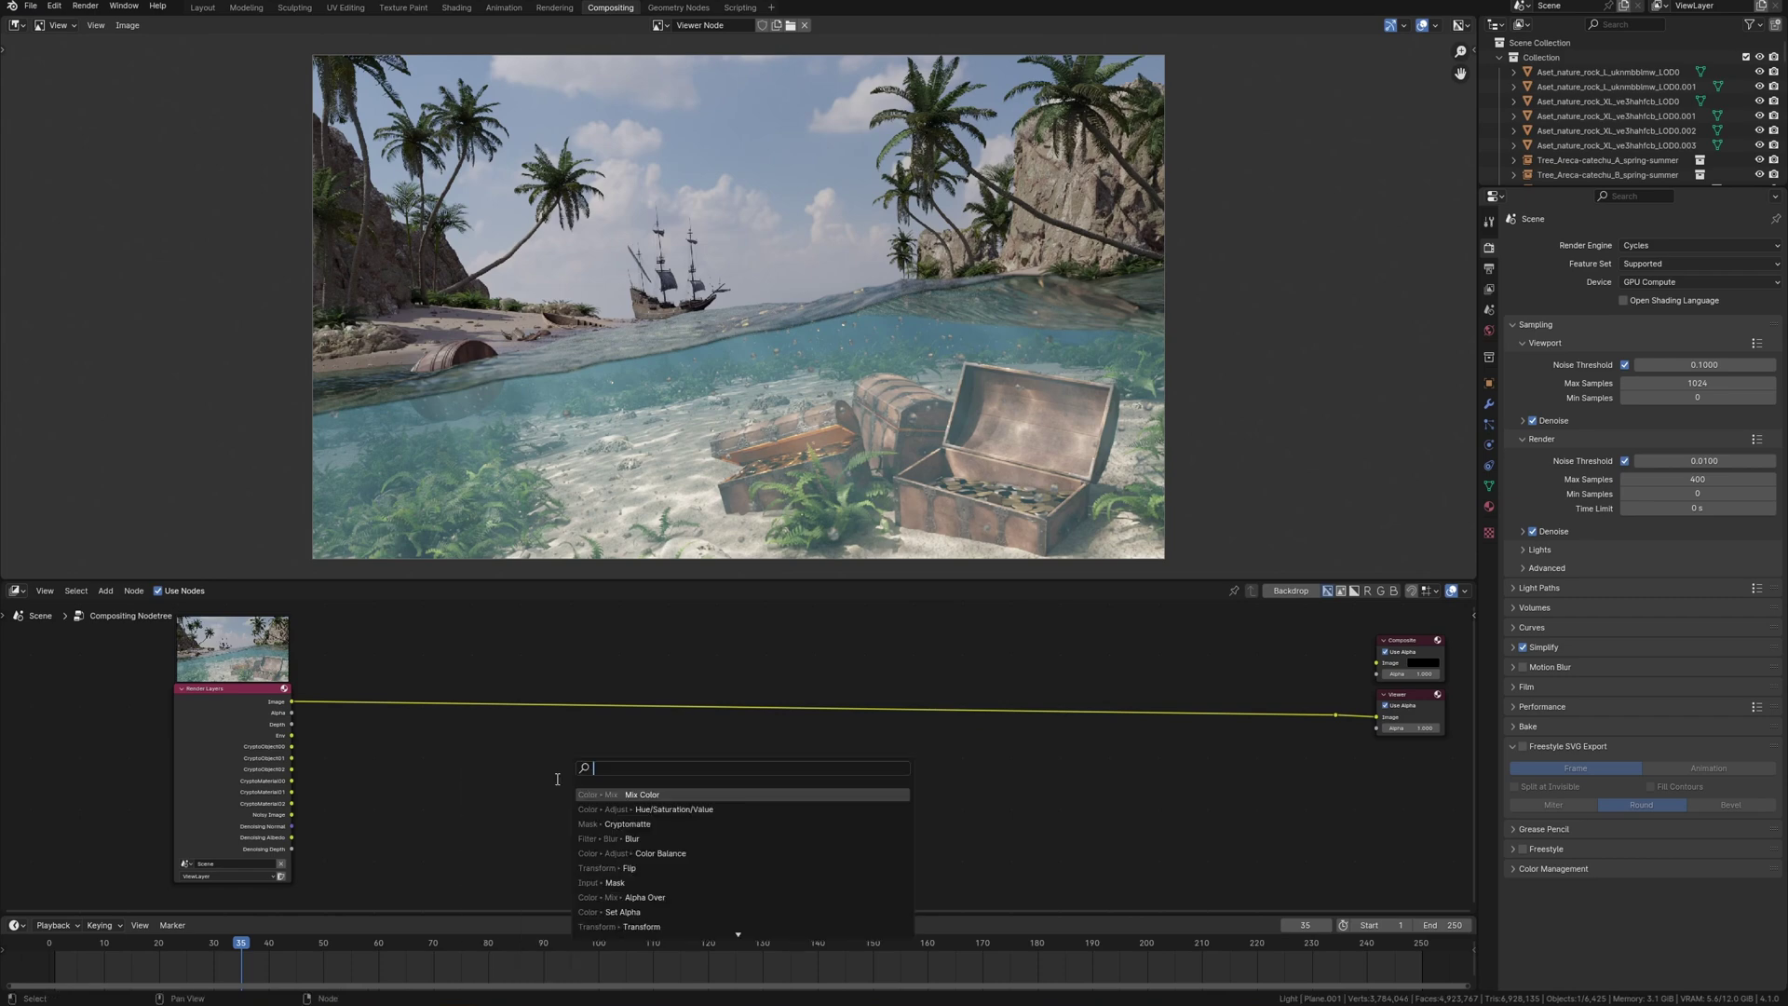
text(map range)
key(Return)
click(440, 756)
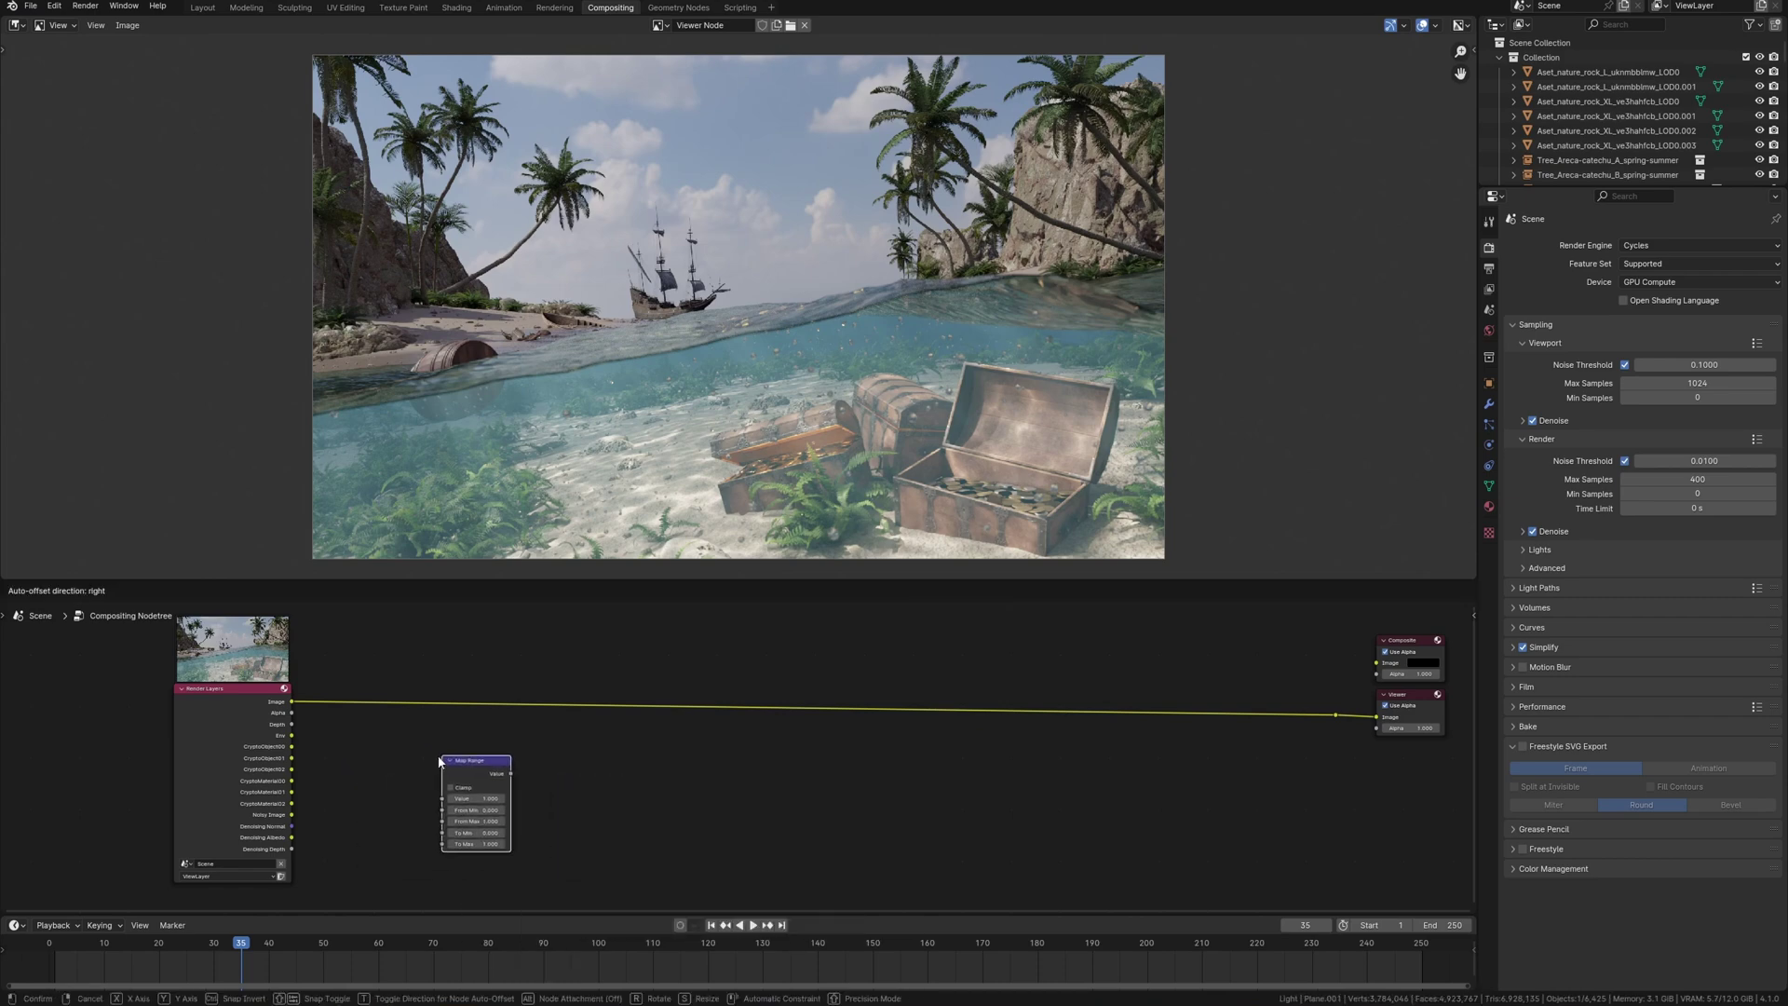
drag(291, 848, 402, 772)
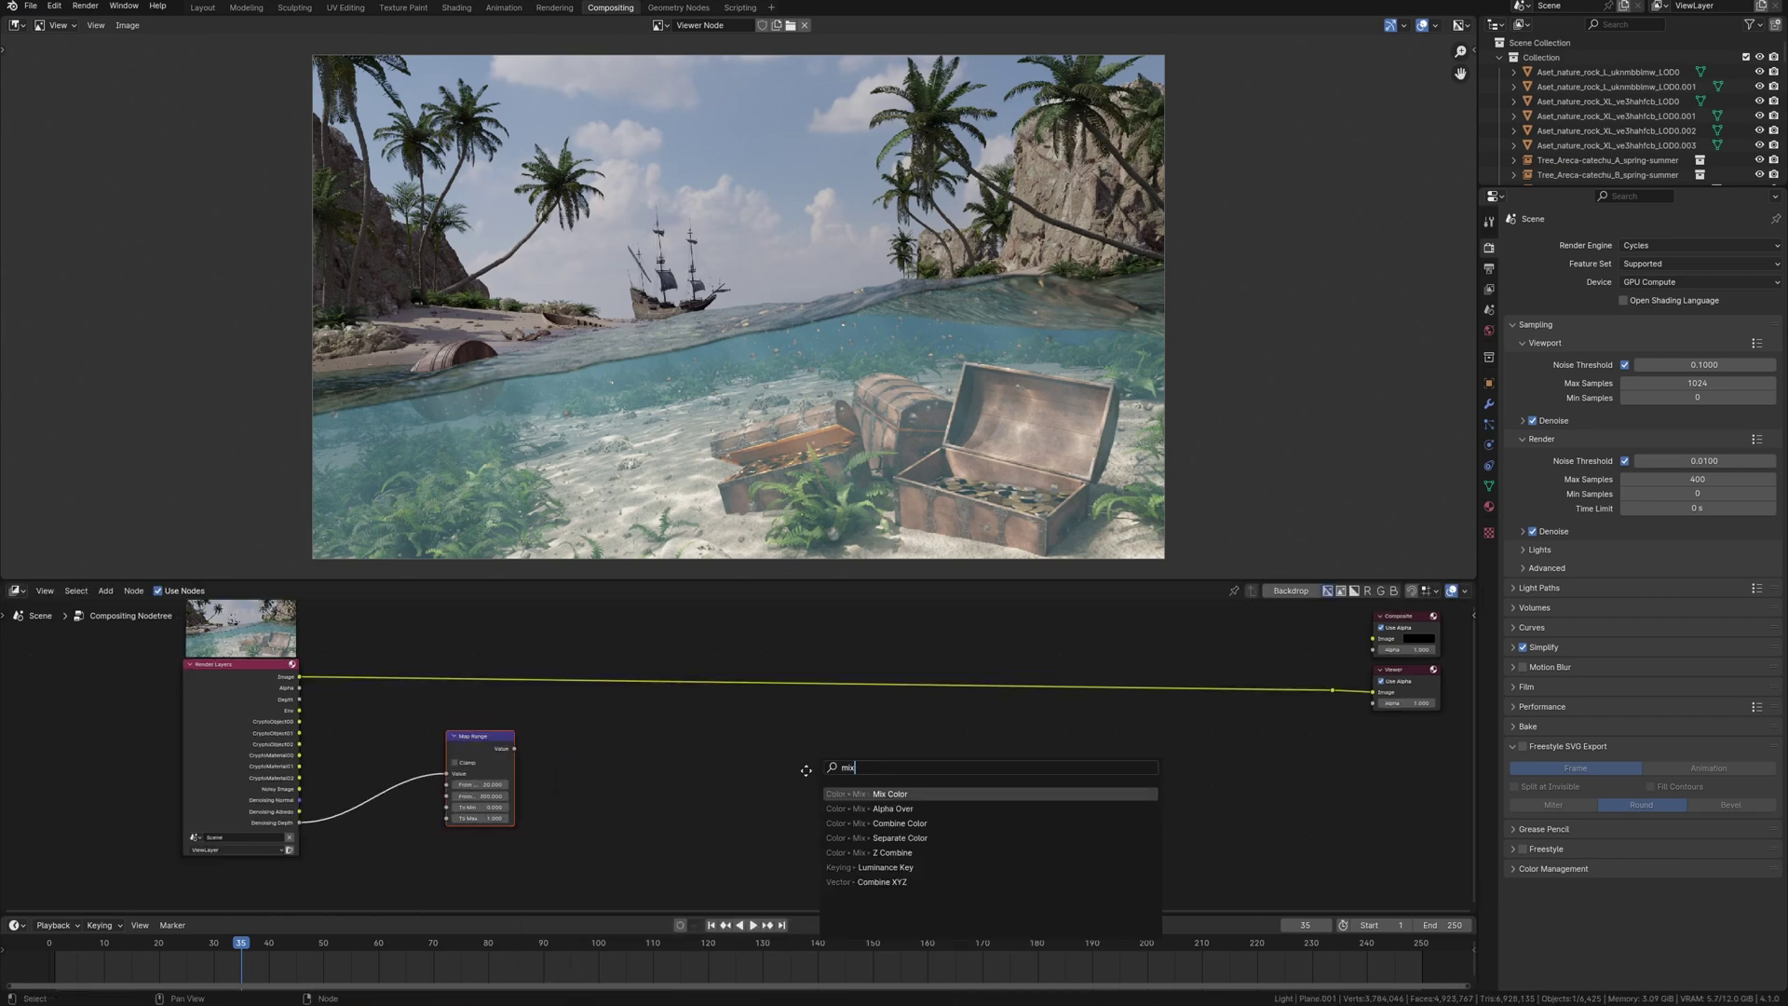
Step: Insert a Screen-mode Mix Color node after Render Layers, drive its factor with the Map Range output, and enable clamping on Map Range
key(Return)
click(532, 651)
scroll(512, 727, up, 3)
drag(446, 745, 464, 683)
scroll(503, 712, down, 3)
middle_drag(524, 717, 586, 726)
click(606, 680)
click(607, 779)
scroll(610, 669, up, 1)
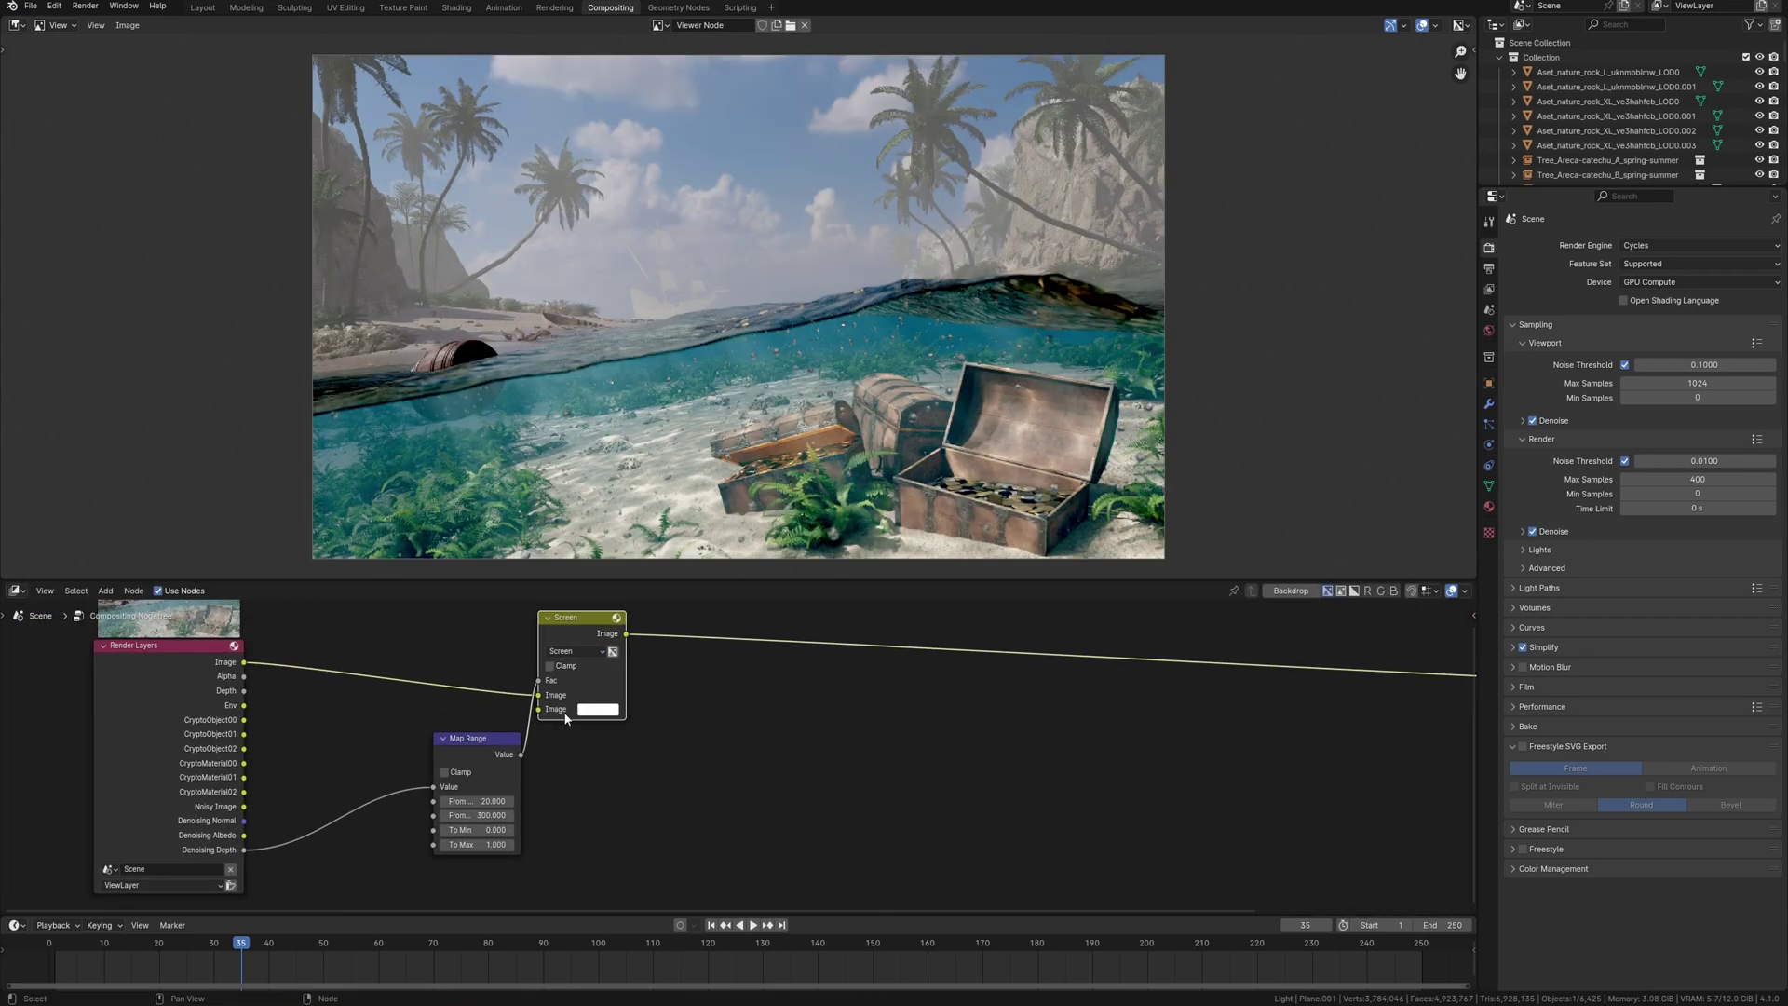
click(416, 779)
Step: Set the Screen node's second image color to a dark, muted purple-blue for subtle distance haze
click(598, 708)
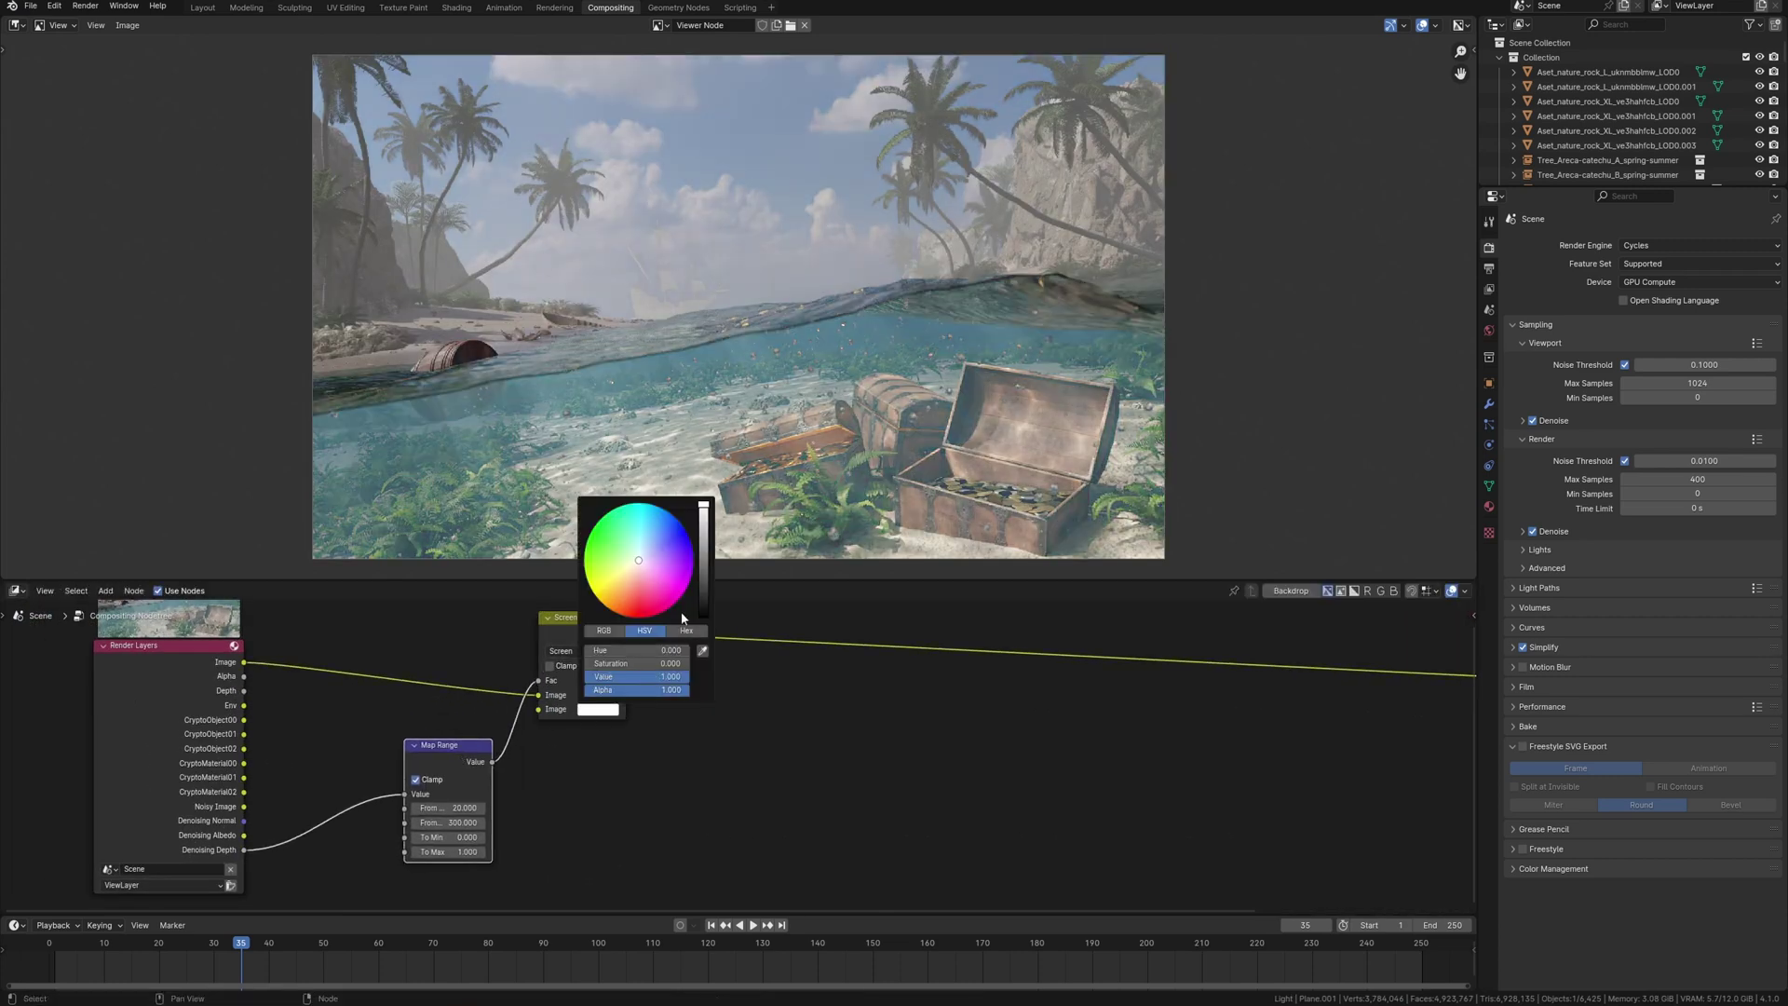
click(643, 565)
click(704, 523)
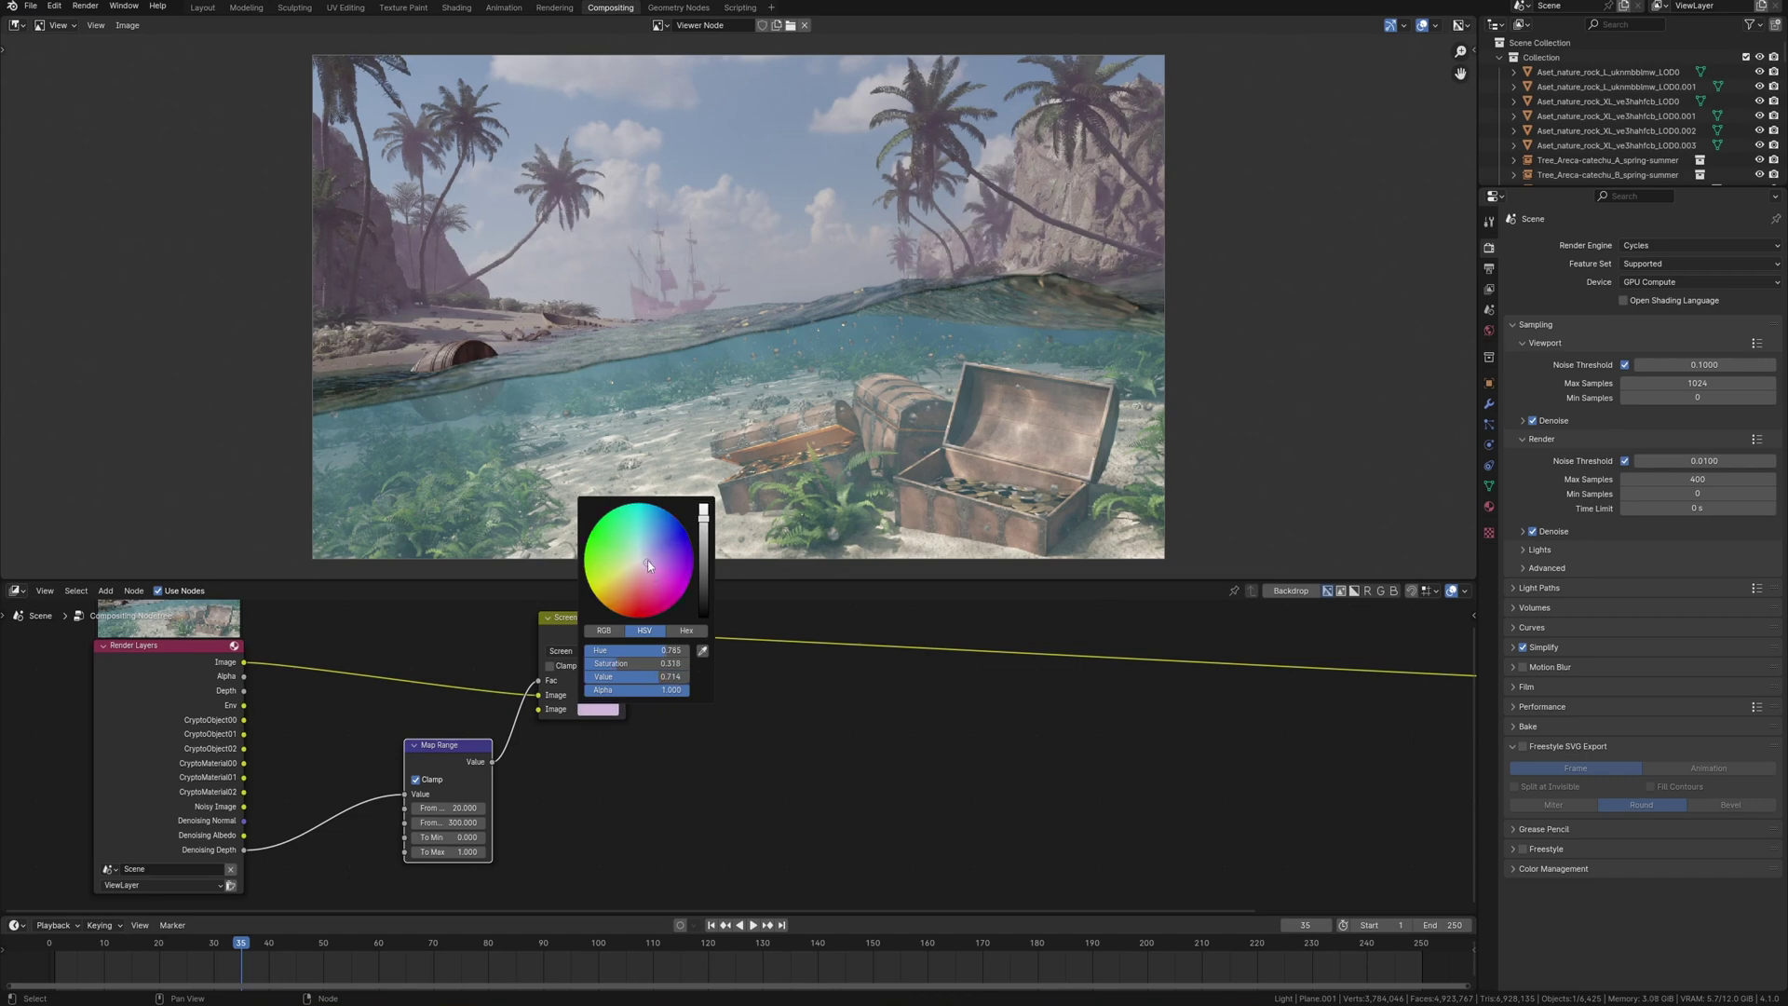
click(704, 568)
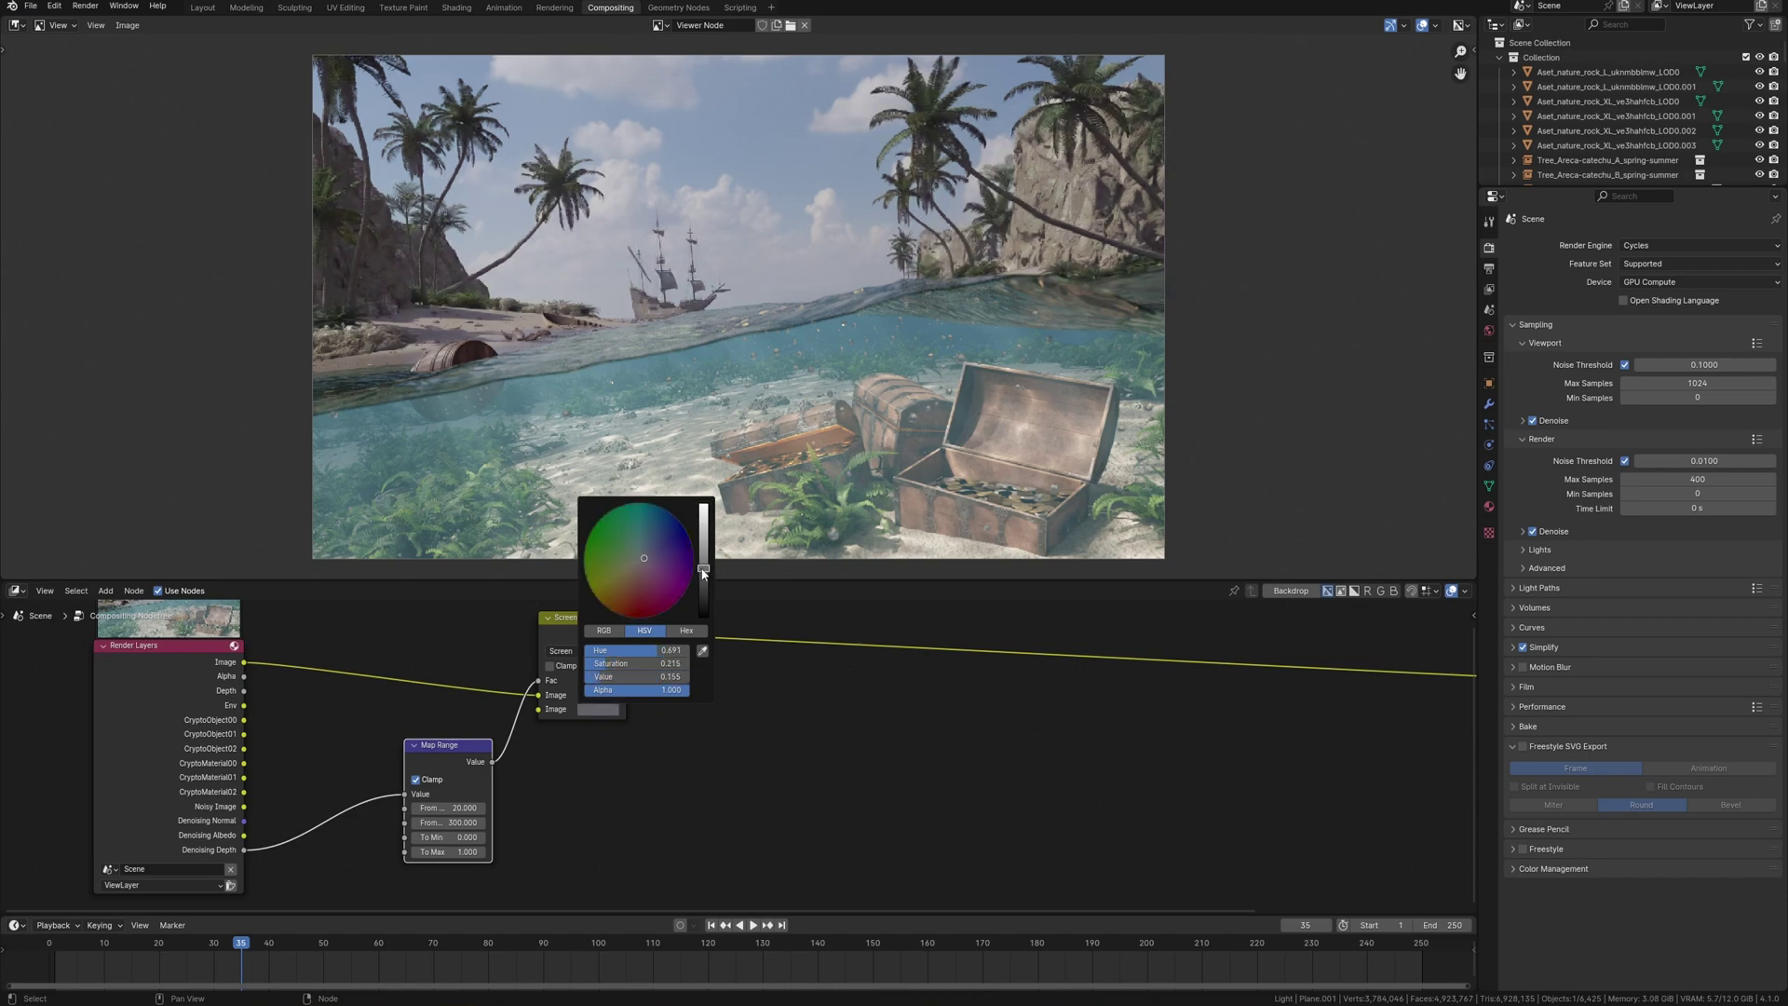
click(632, 577)
click(641, 561)
click(703, 582)
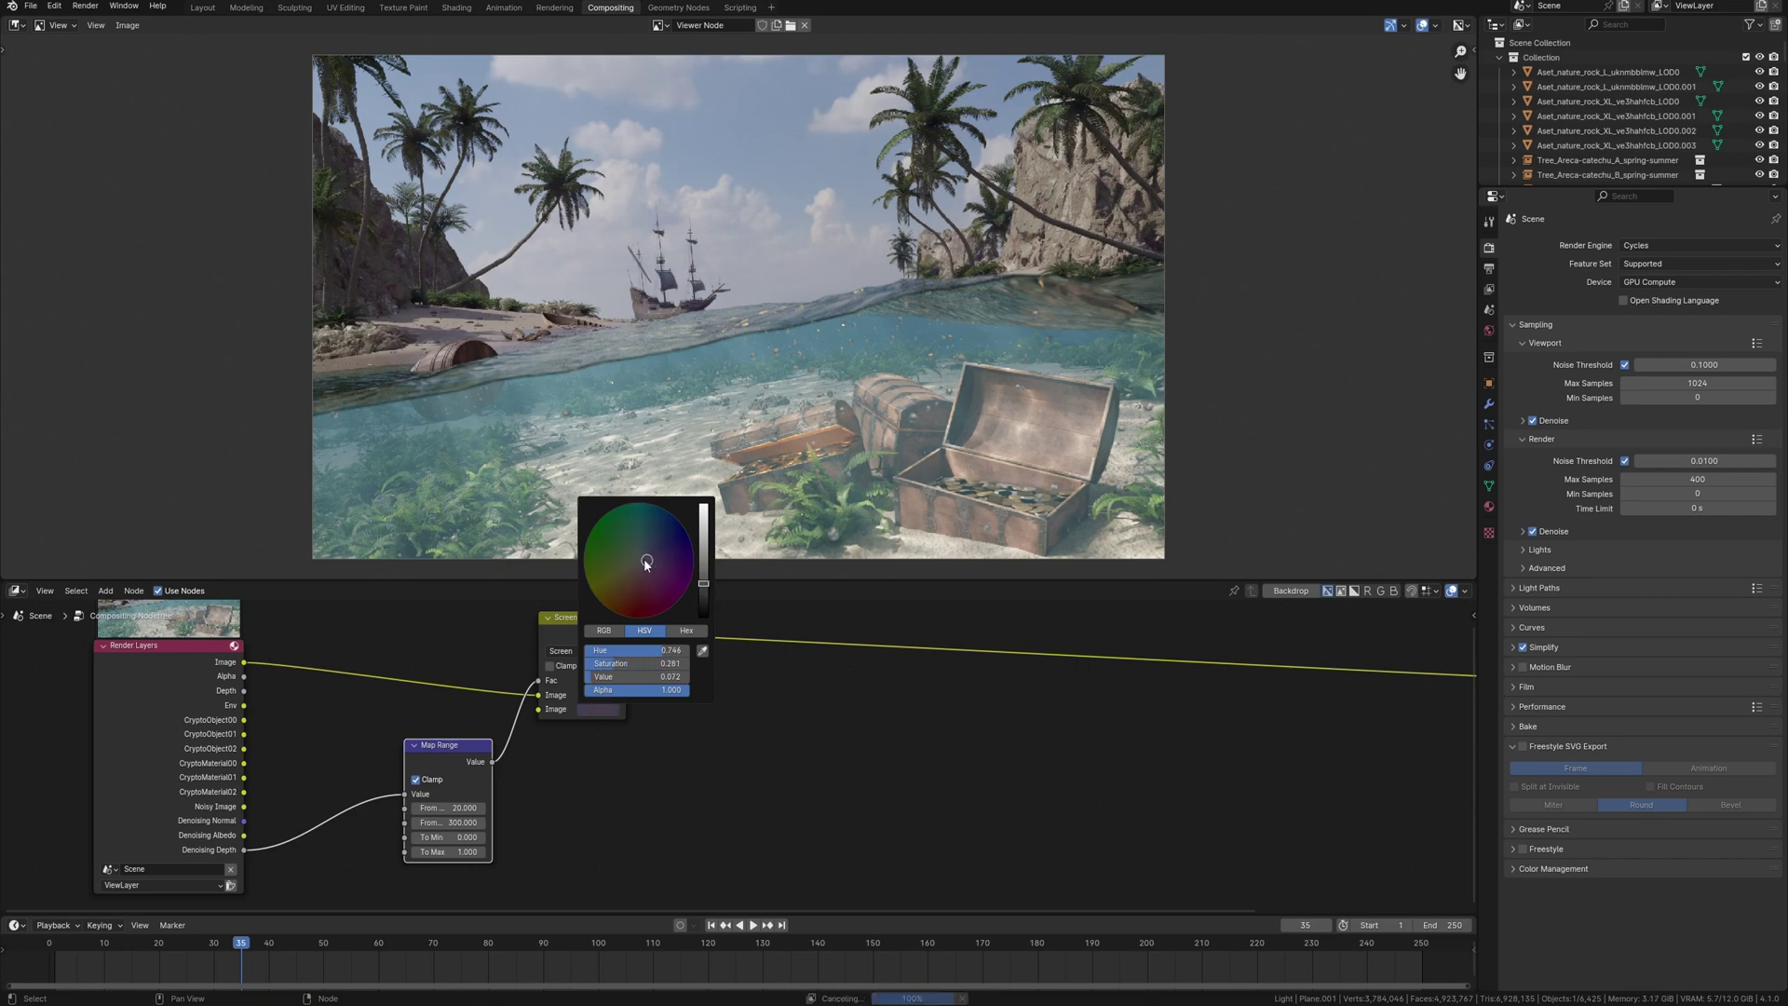
drag(704, 583, 704, 570)
click(599, 709)
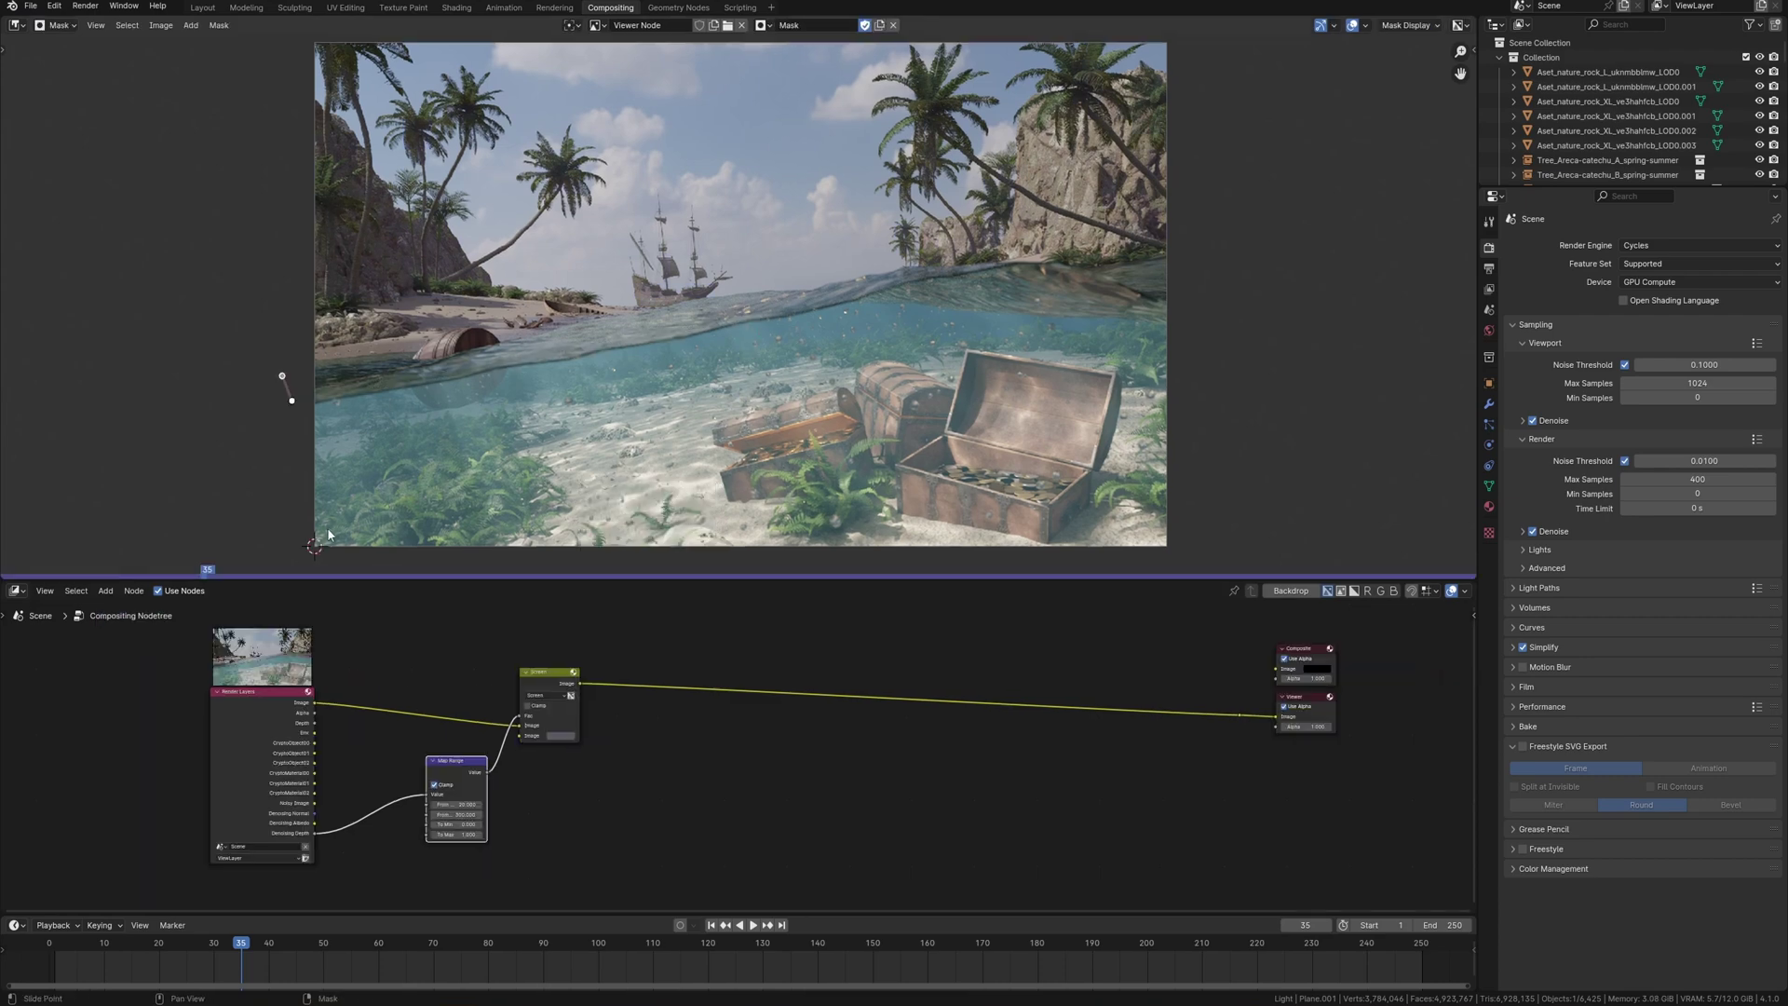
Step: Draw two masks along the waterline, one enclosing the underwater area and one enclosing the area above it
ctrl+click(1185, 552)
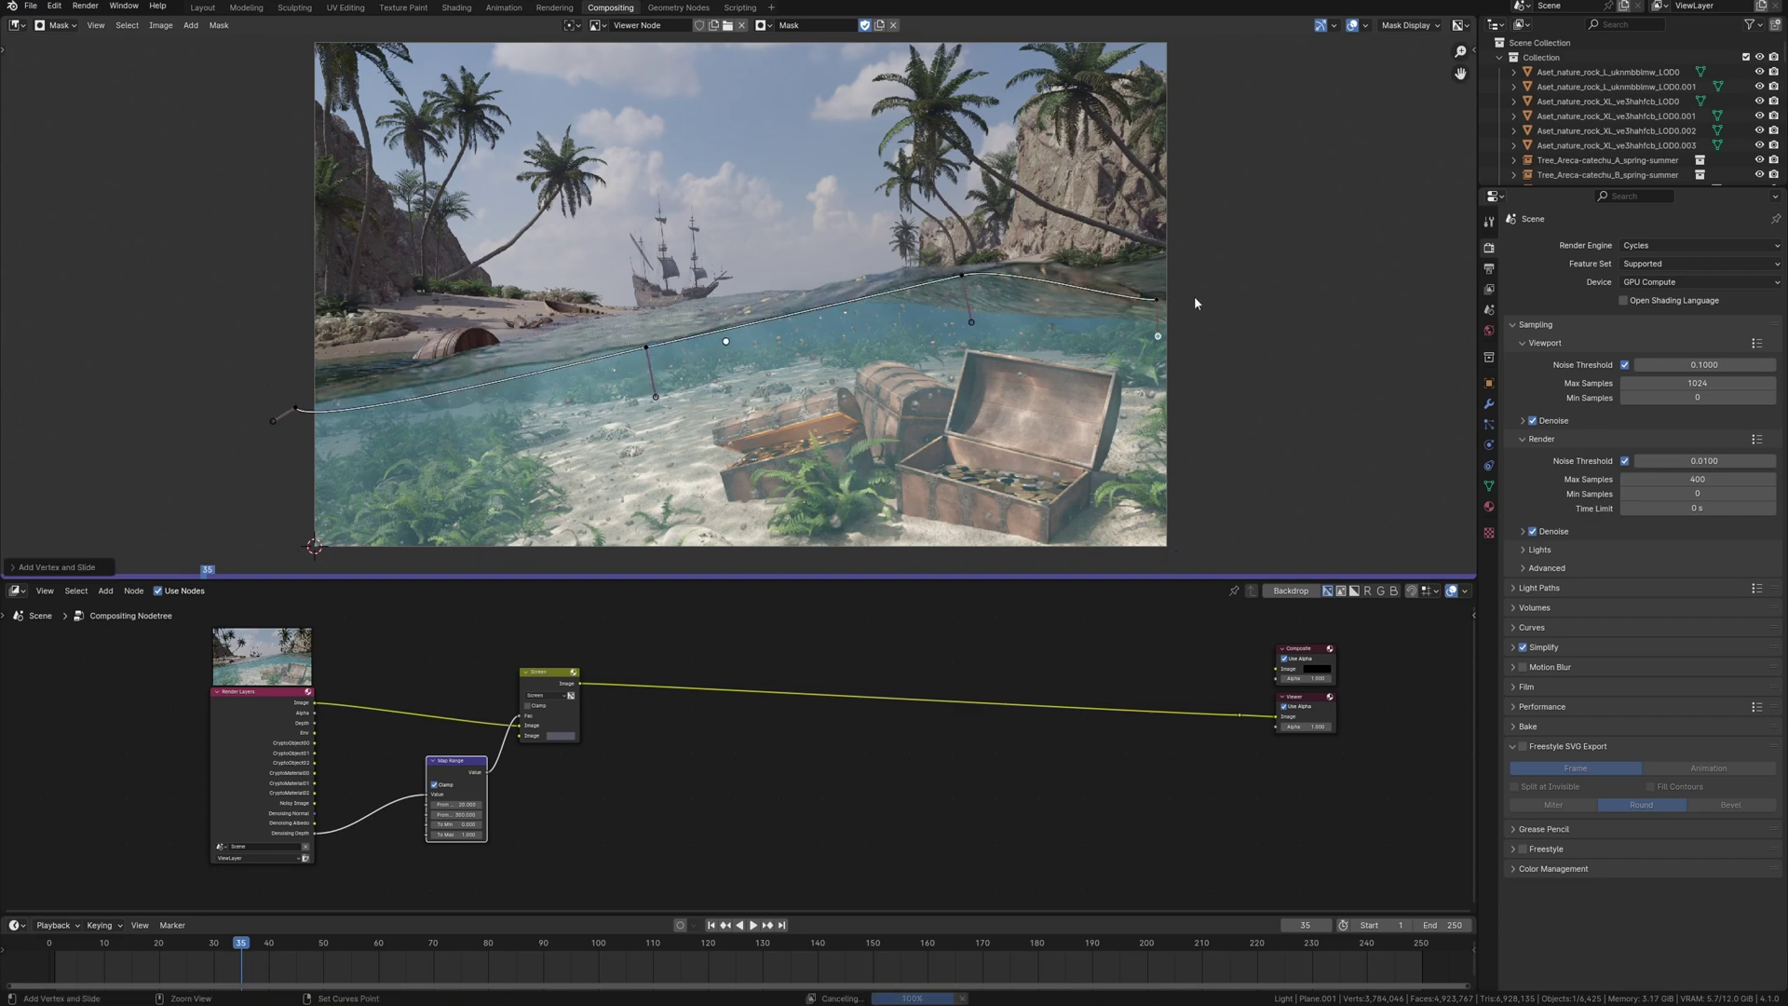
drag(1170, 300, 1190, 304)
middle_drag(1181, 73, 1182, 92)
ctrl+drag(1183, 92, 1170, 48)
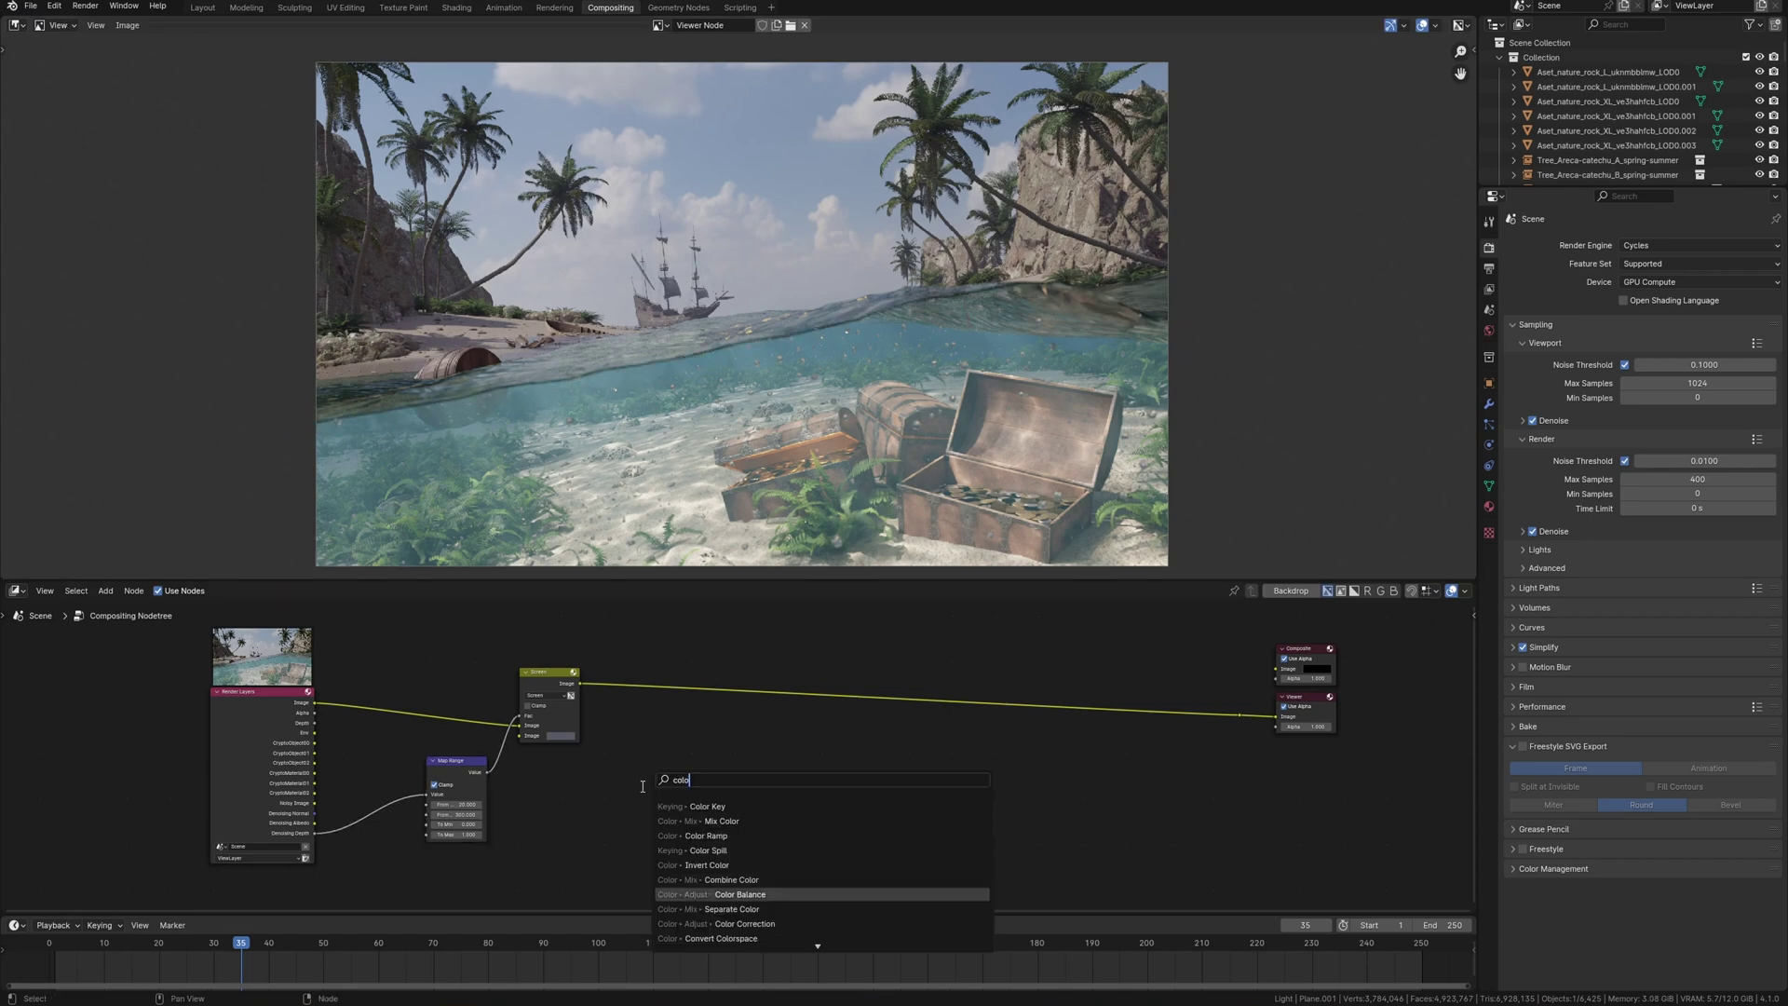
Step: Insert a Color Balance node after the Screen node and limit it with a Mask node set to Mask1
click(690, 801)
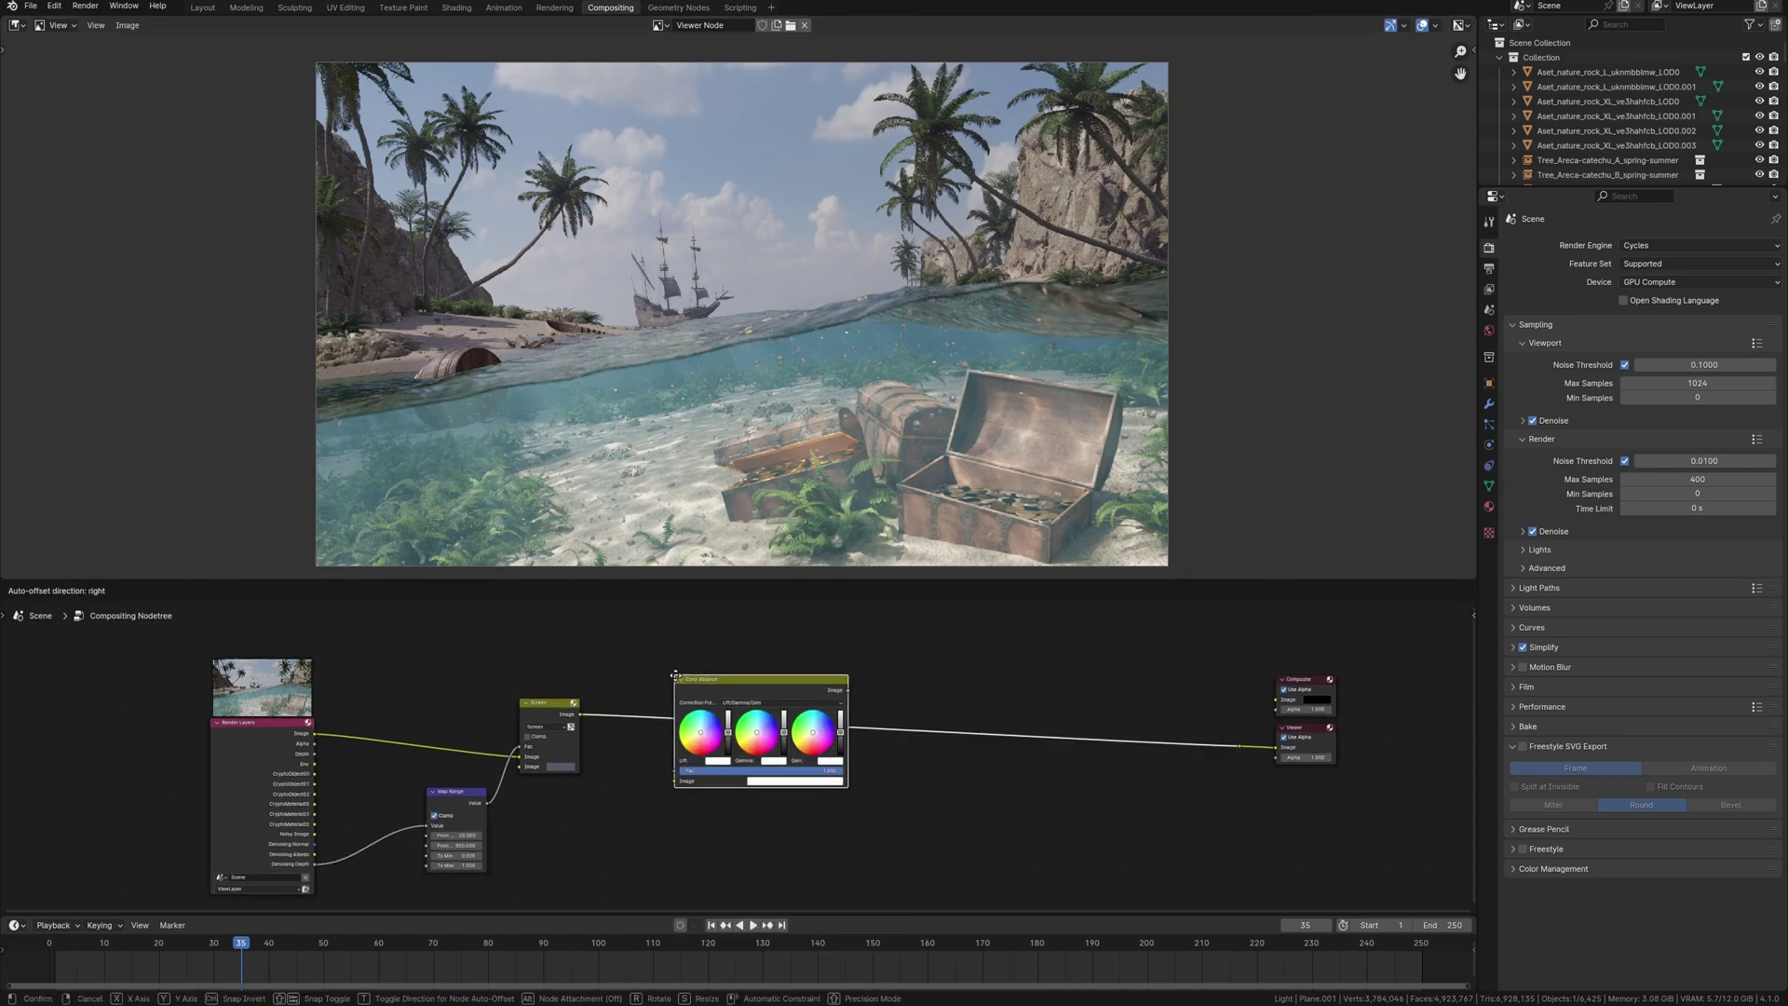
click(685, 674)
middle_drag(729, 806, 624, 767)
key(shift+a)
text(mas)
key(Return)
click(513, 619)
click(521, 643)
click(540, 658)
drag(572, 631, 586, 765)
Step: Darken the underwater midtones by lowering the gamma of the Mask1 Color Balance node
scroll(745, 754, up, 8)
middle_drag(720, 741, 873, 803)
shift+drag(801, 750, 801, 764)
shift+click(803, 765)
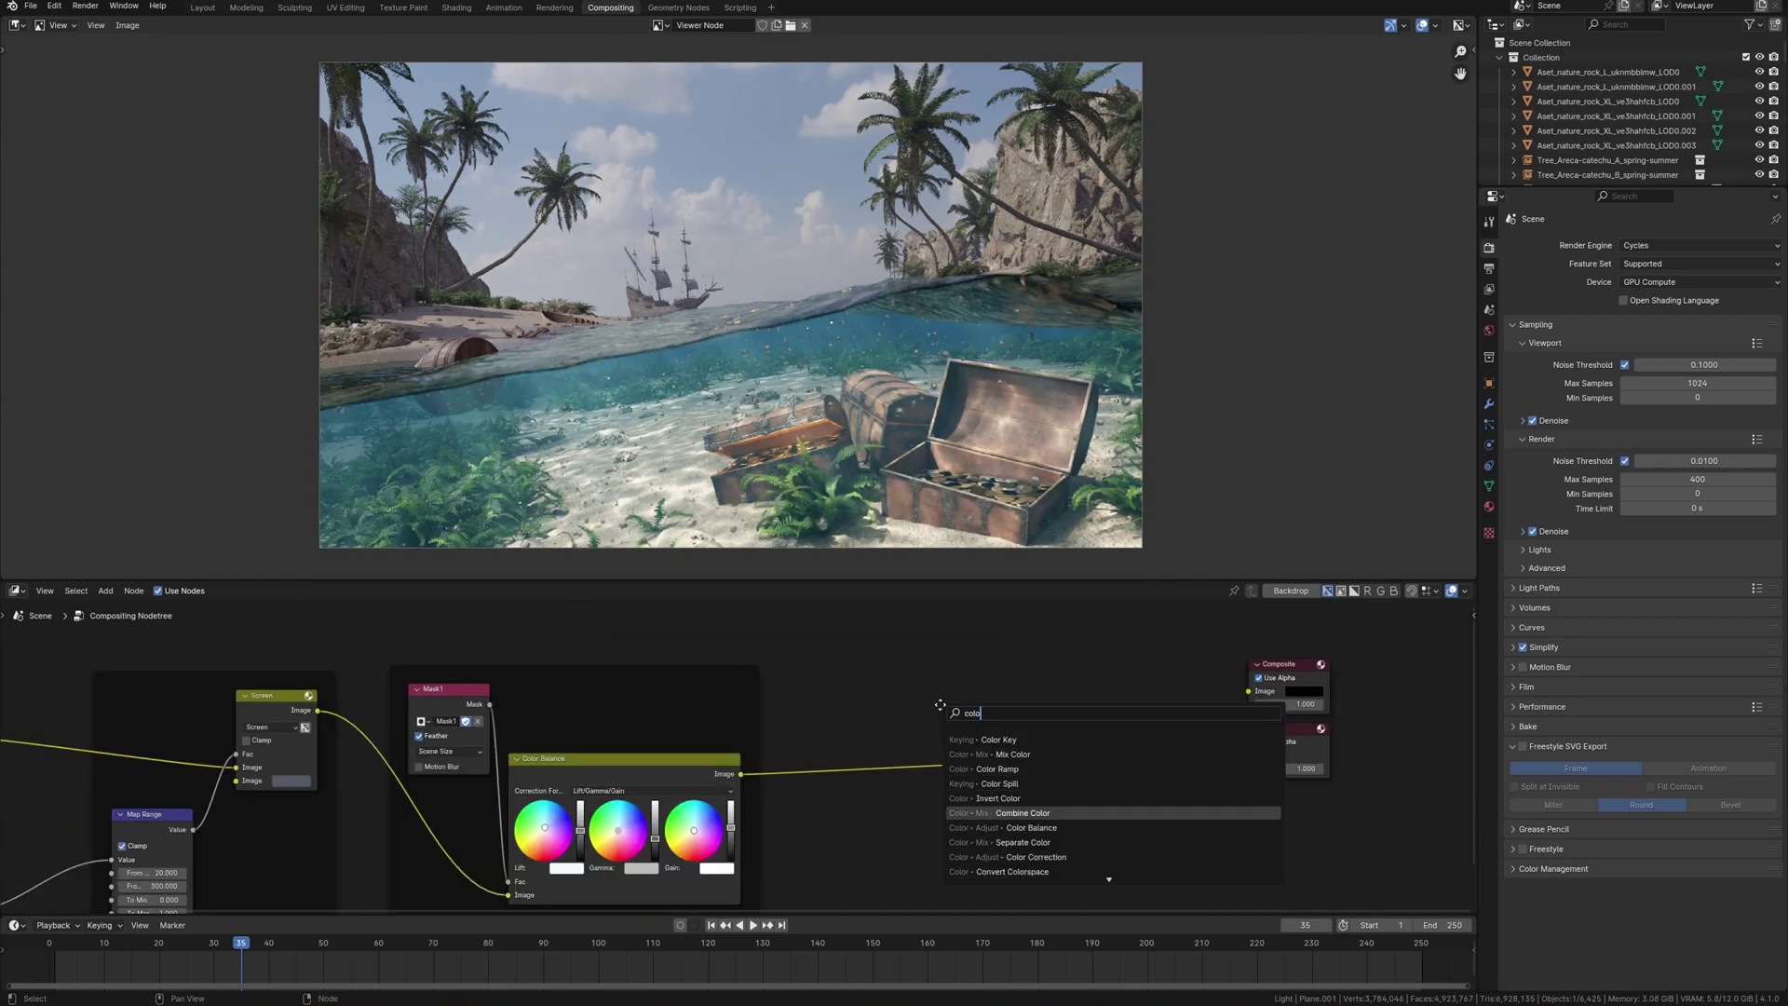
Step: Insert a second Color Balance node before the Viewer and limit it with a Mask node set to Mask2
click(978, 809)
click(916, 727)
middle_drag(886, 698, 797, 673)
key(shift+a)
key(Escape)
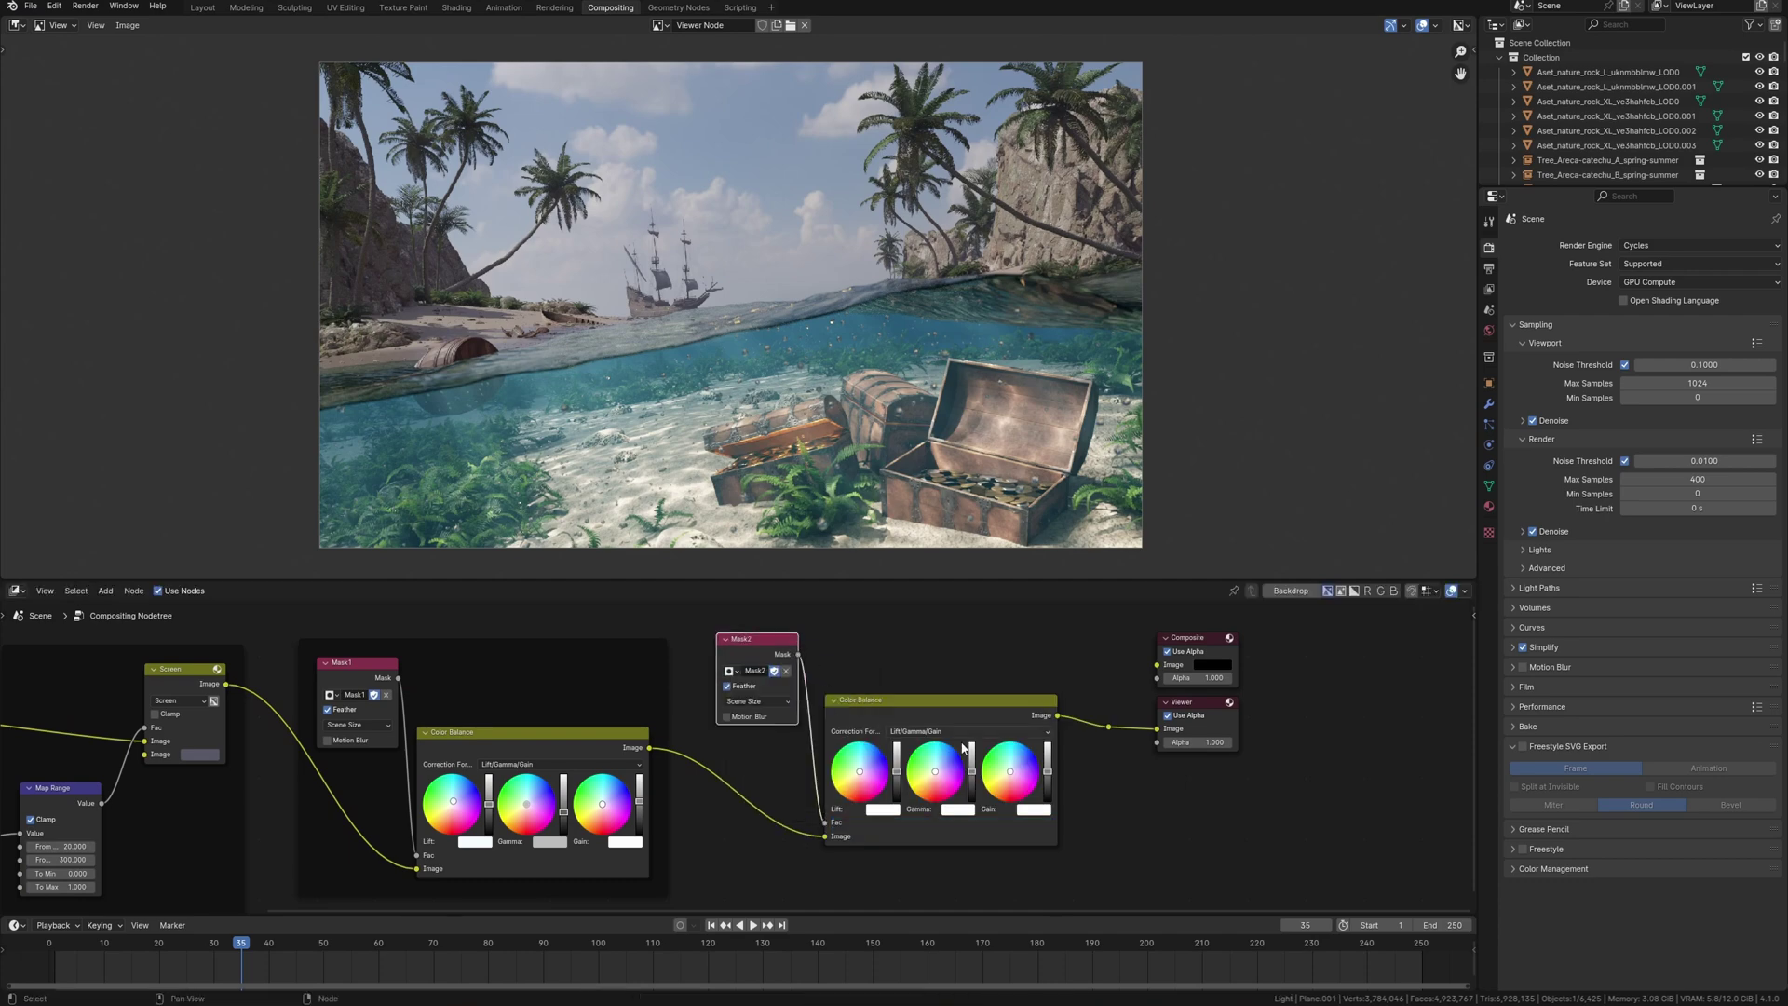
Step: Raise the second Color Balance node's gain slightly and tint it toward warm orange
scroll(883, 767, up, 3)
drag(883, 767, 884, 765)
drag(1025, 766, 1025, 757)
drag(954, 766, 949, 776)
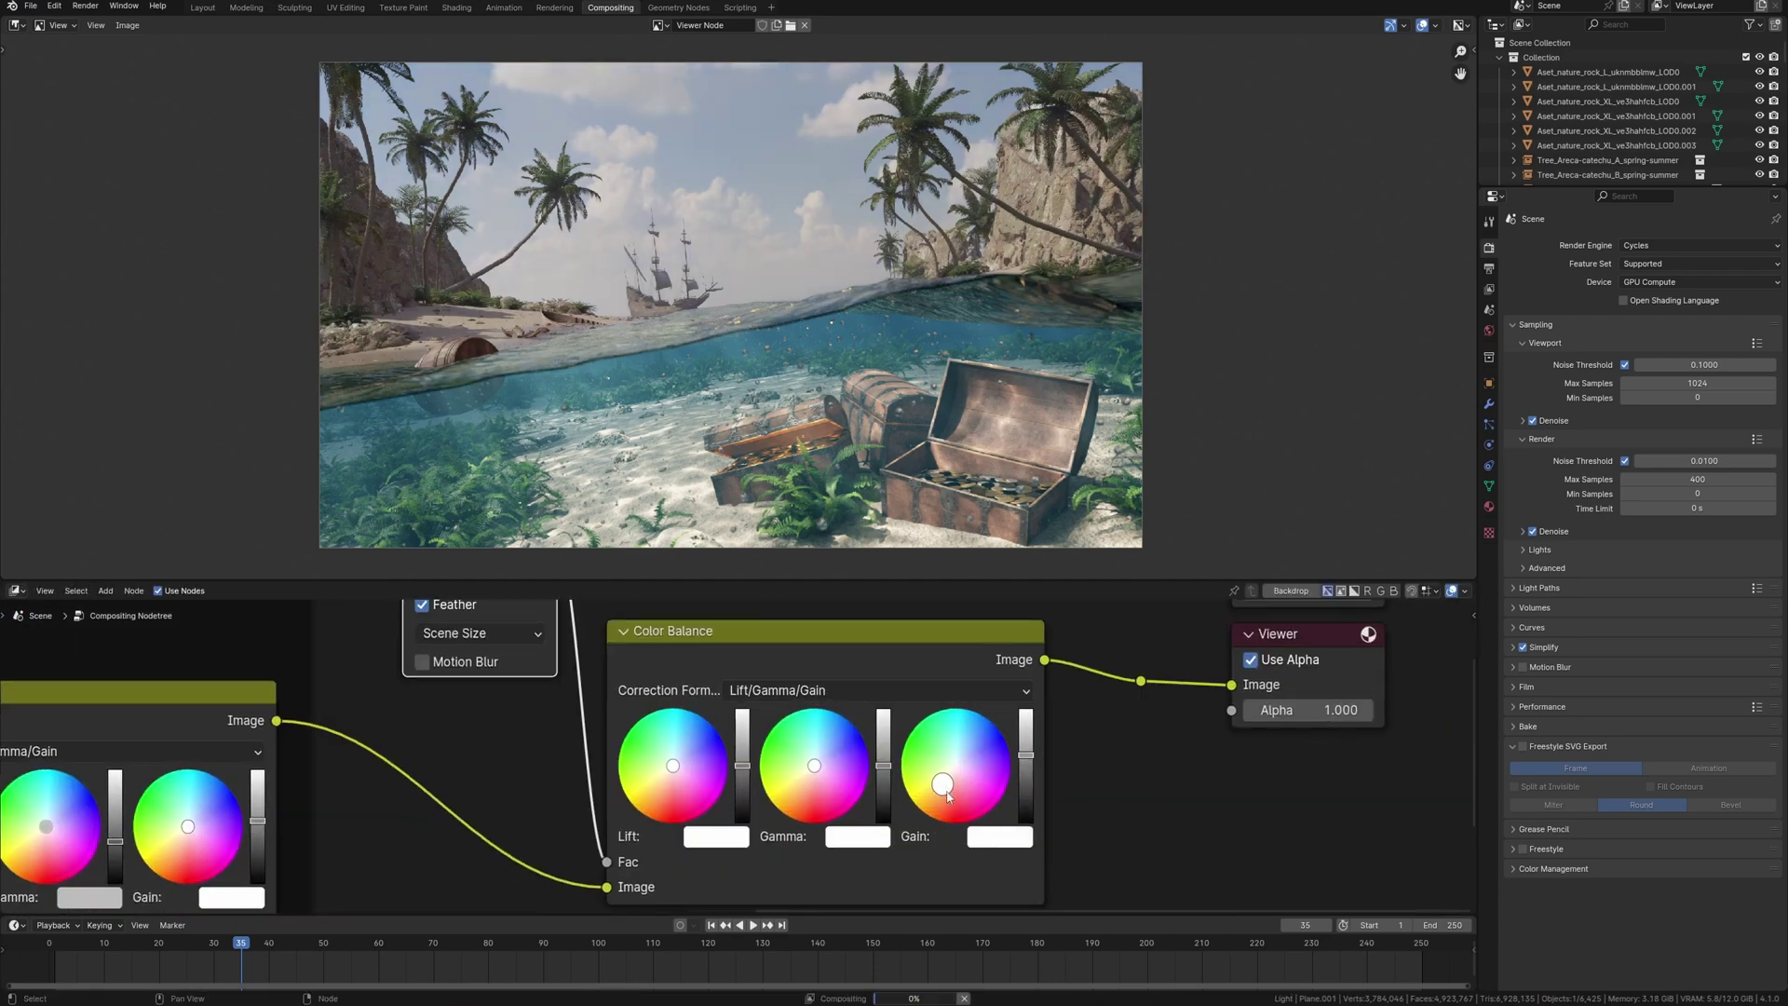
Step: Make room before the output nodes and insert an RGB Curves node after the second Color Balance, limited by Mask2
key(g)
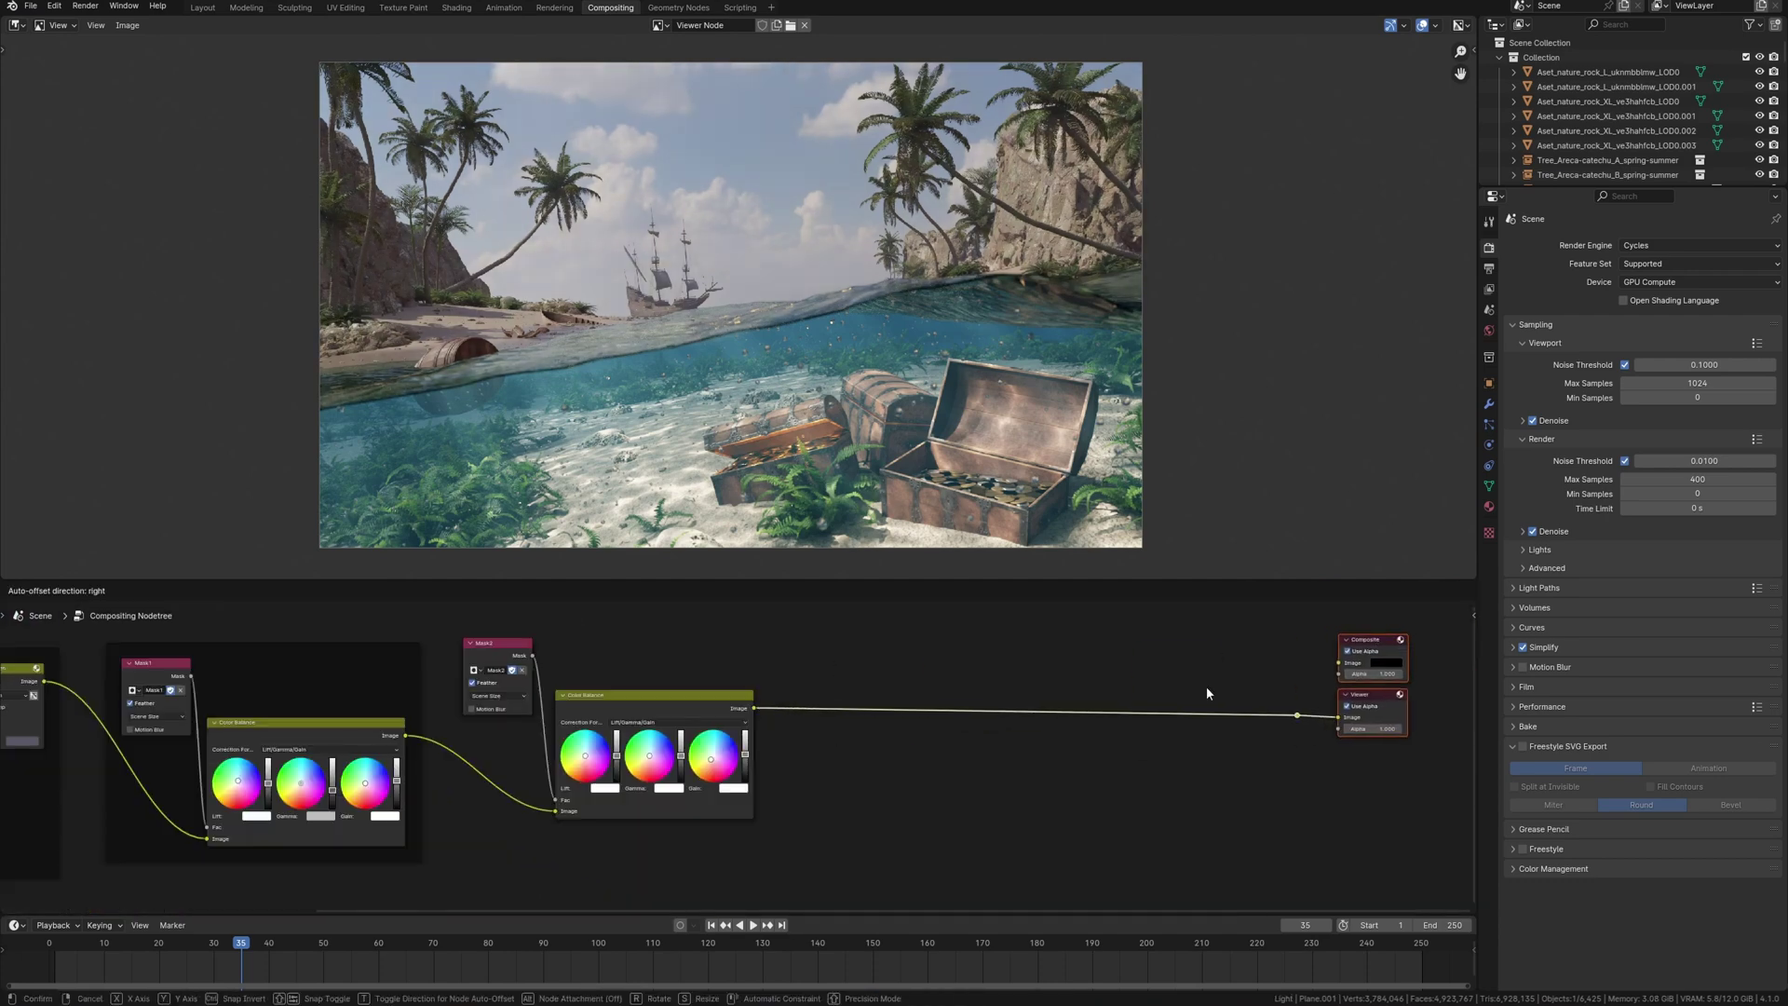
click(1205, 690)
scroll(750, 727, up, 1)
key(shift+a)
text(cur)
key(Return)
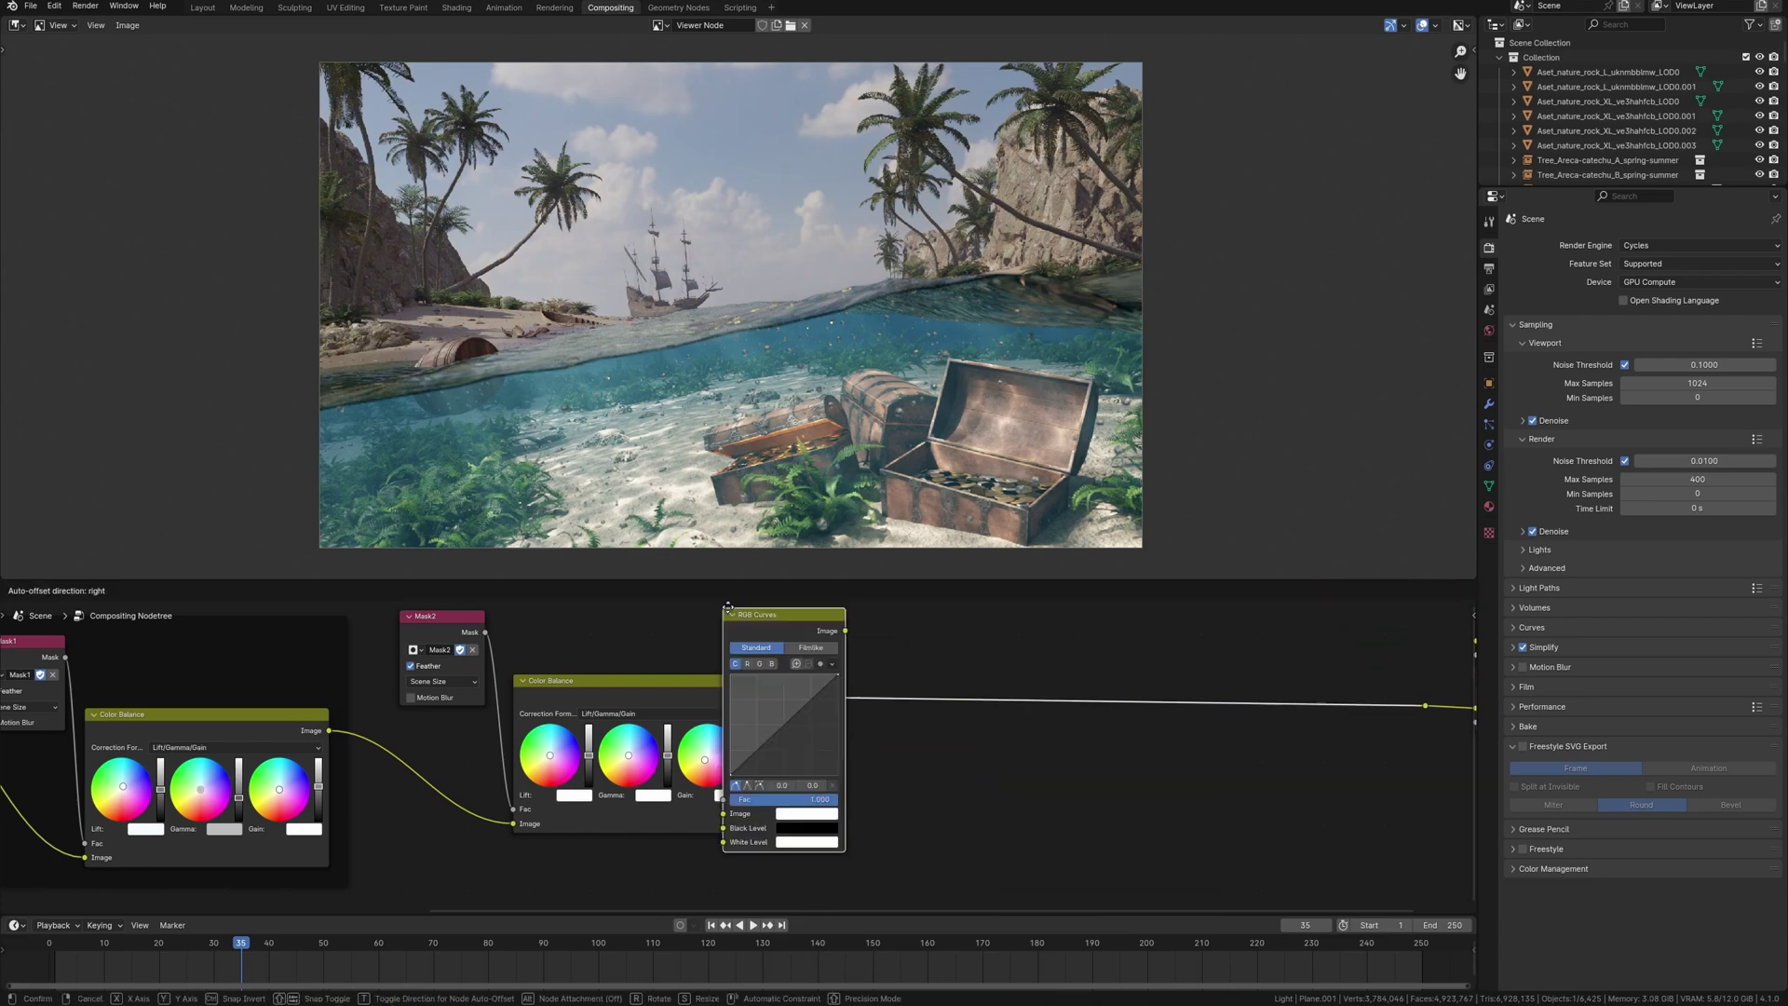
click(717, 657)
drag(485, 655, 807, 852)
Step: Tint the second Color Balance's gamma pale yellow and bend the RGB Curves line into a brightening S-curve
scroll(596, 792, up, 6)
middle_drag(596, 791, 712, 743)
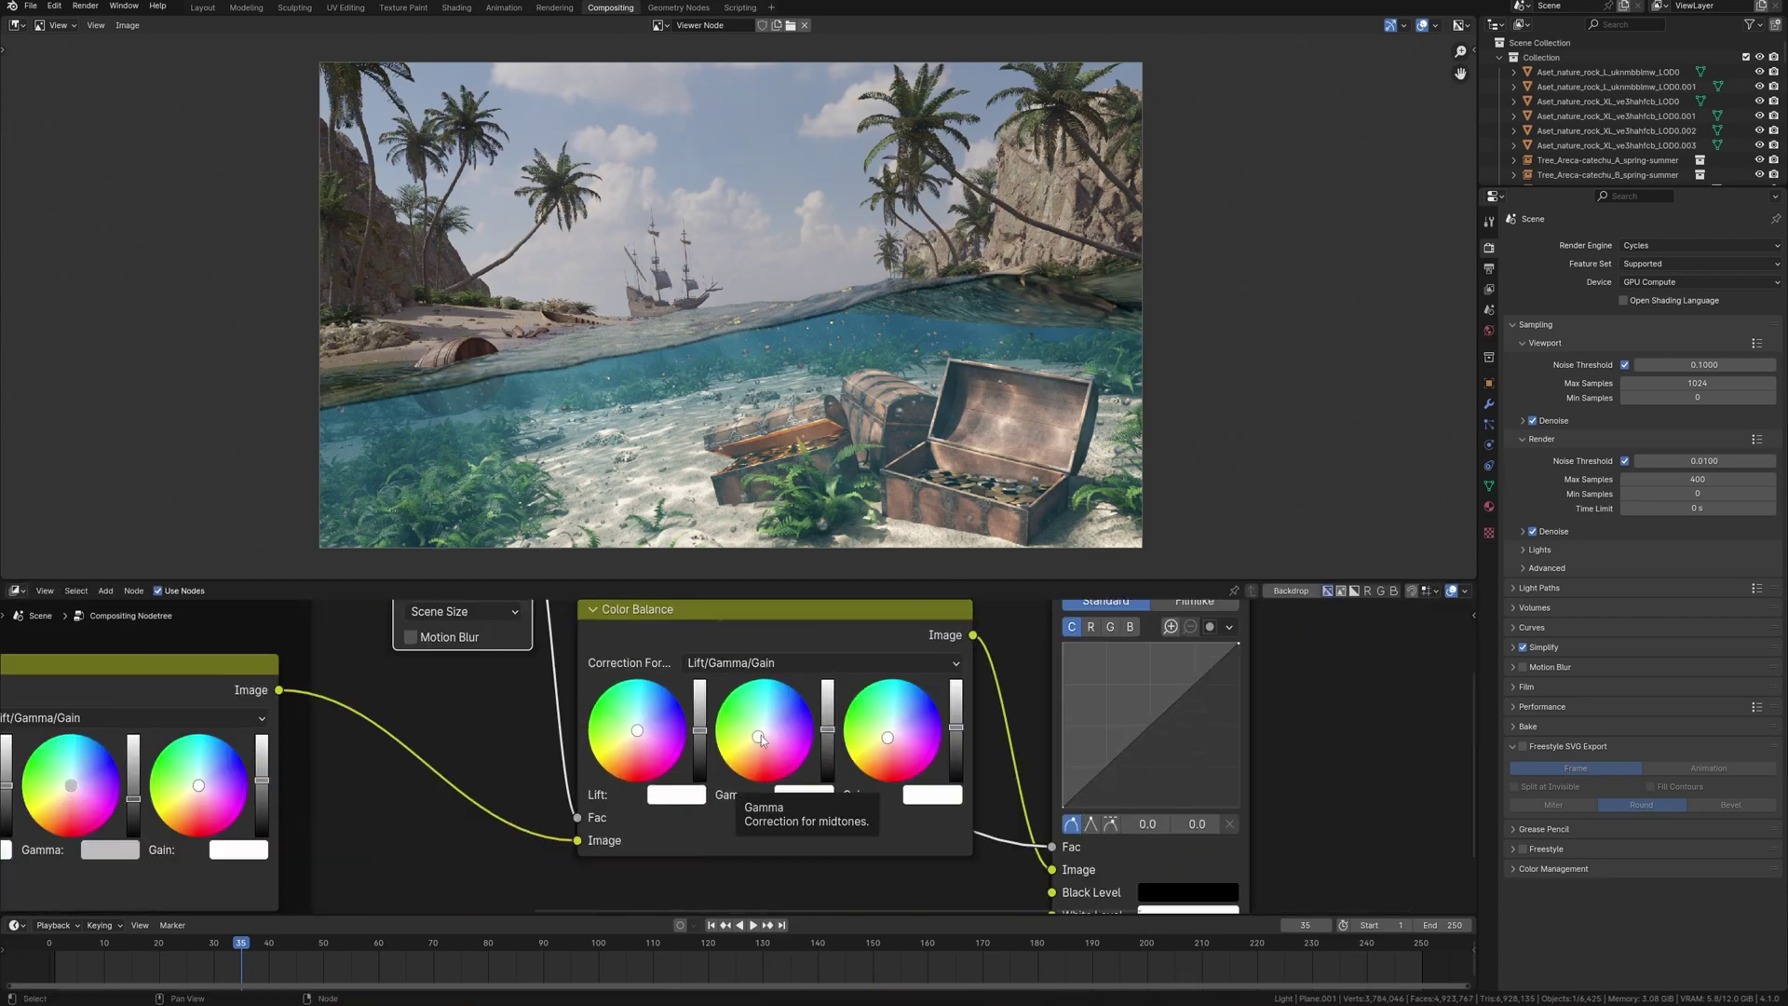
scroll(905, 760, up, 2)
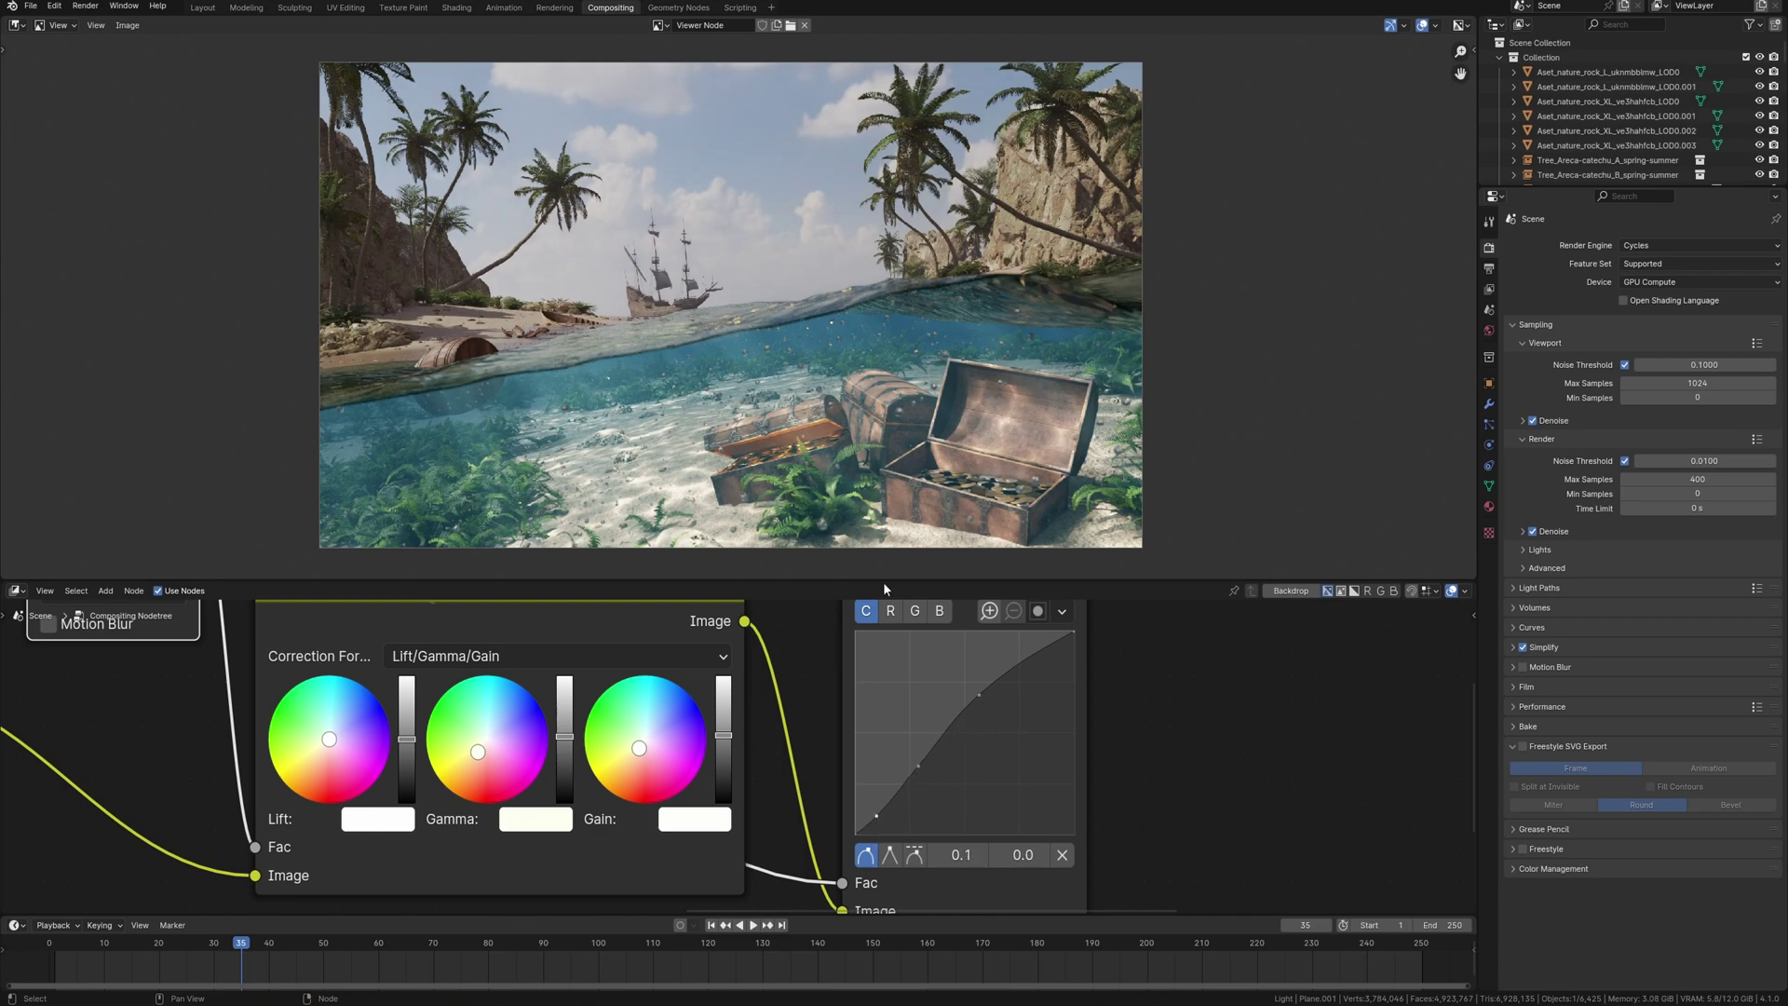
scroll(840, 405, down, 1)
middle_drag(418, 745, 553, 729)
Step: Insert a Hue Correct node after the first Color Balance and limit it with Mask1
click(650, 843)
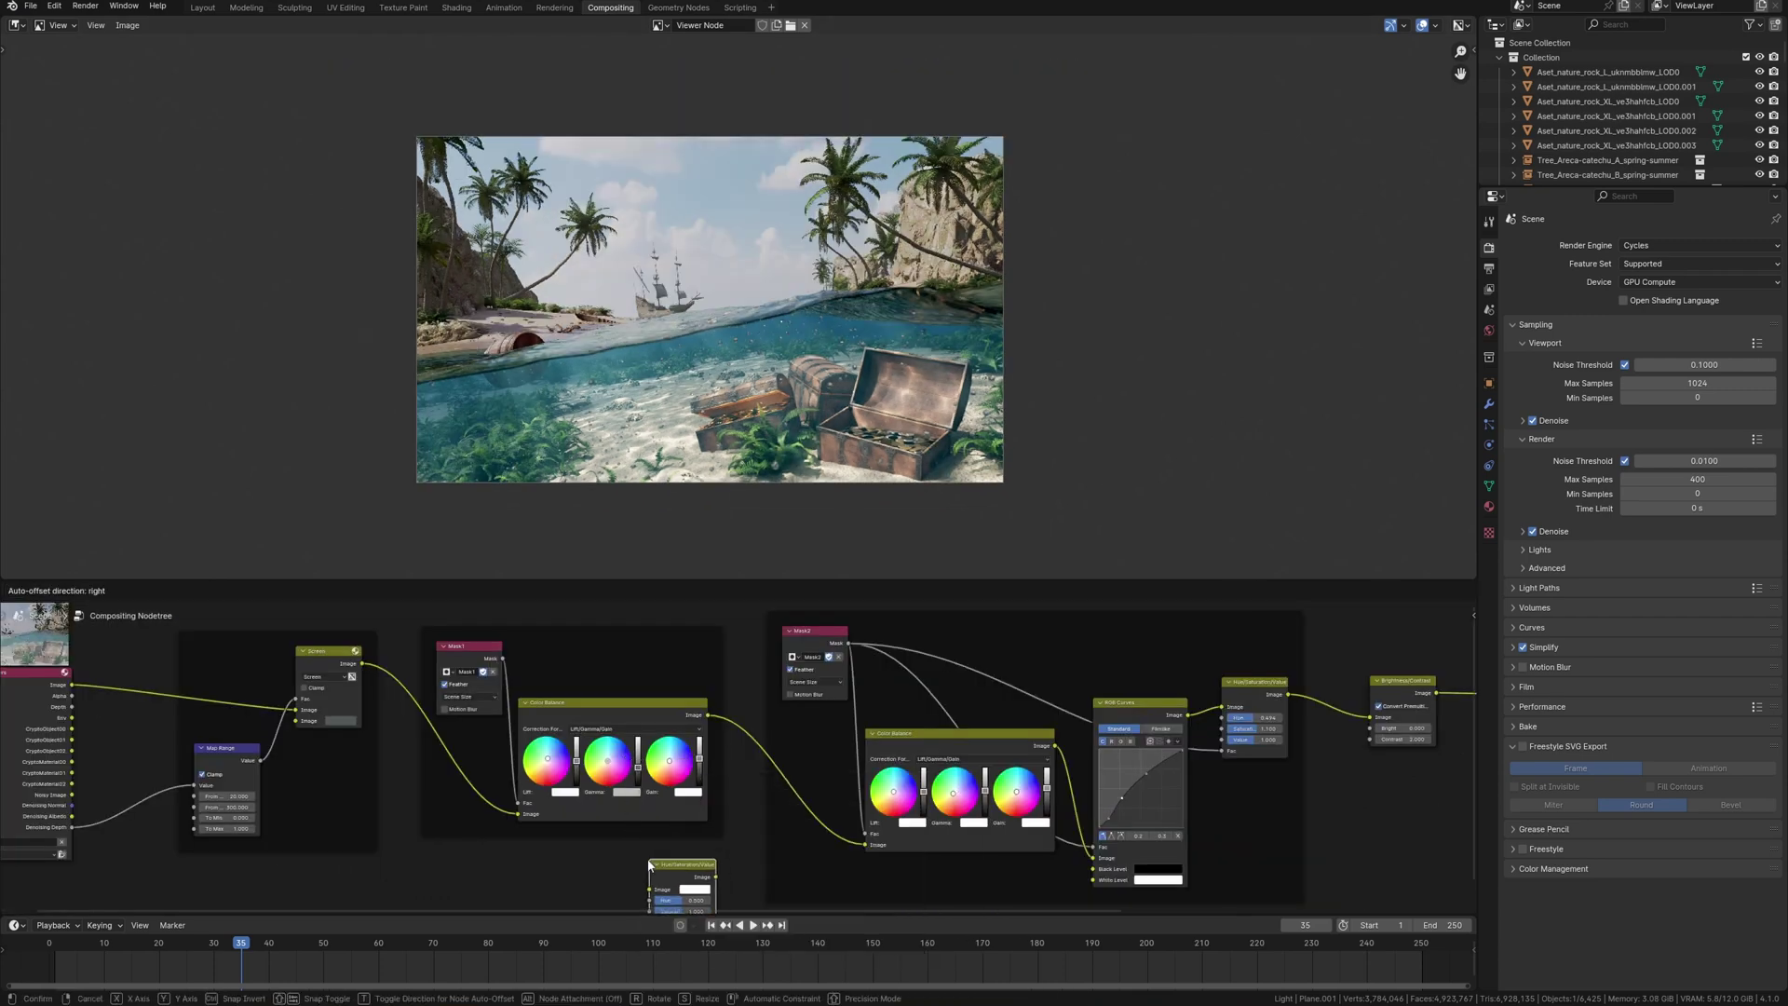
right_click(650, 853)
key(shift+a)
text(hue)
click(671, 810)
click(694, 696)
scroll(745, 792, up, 3)
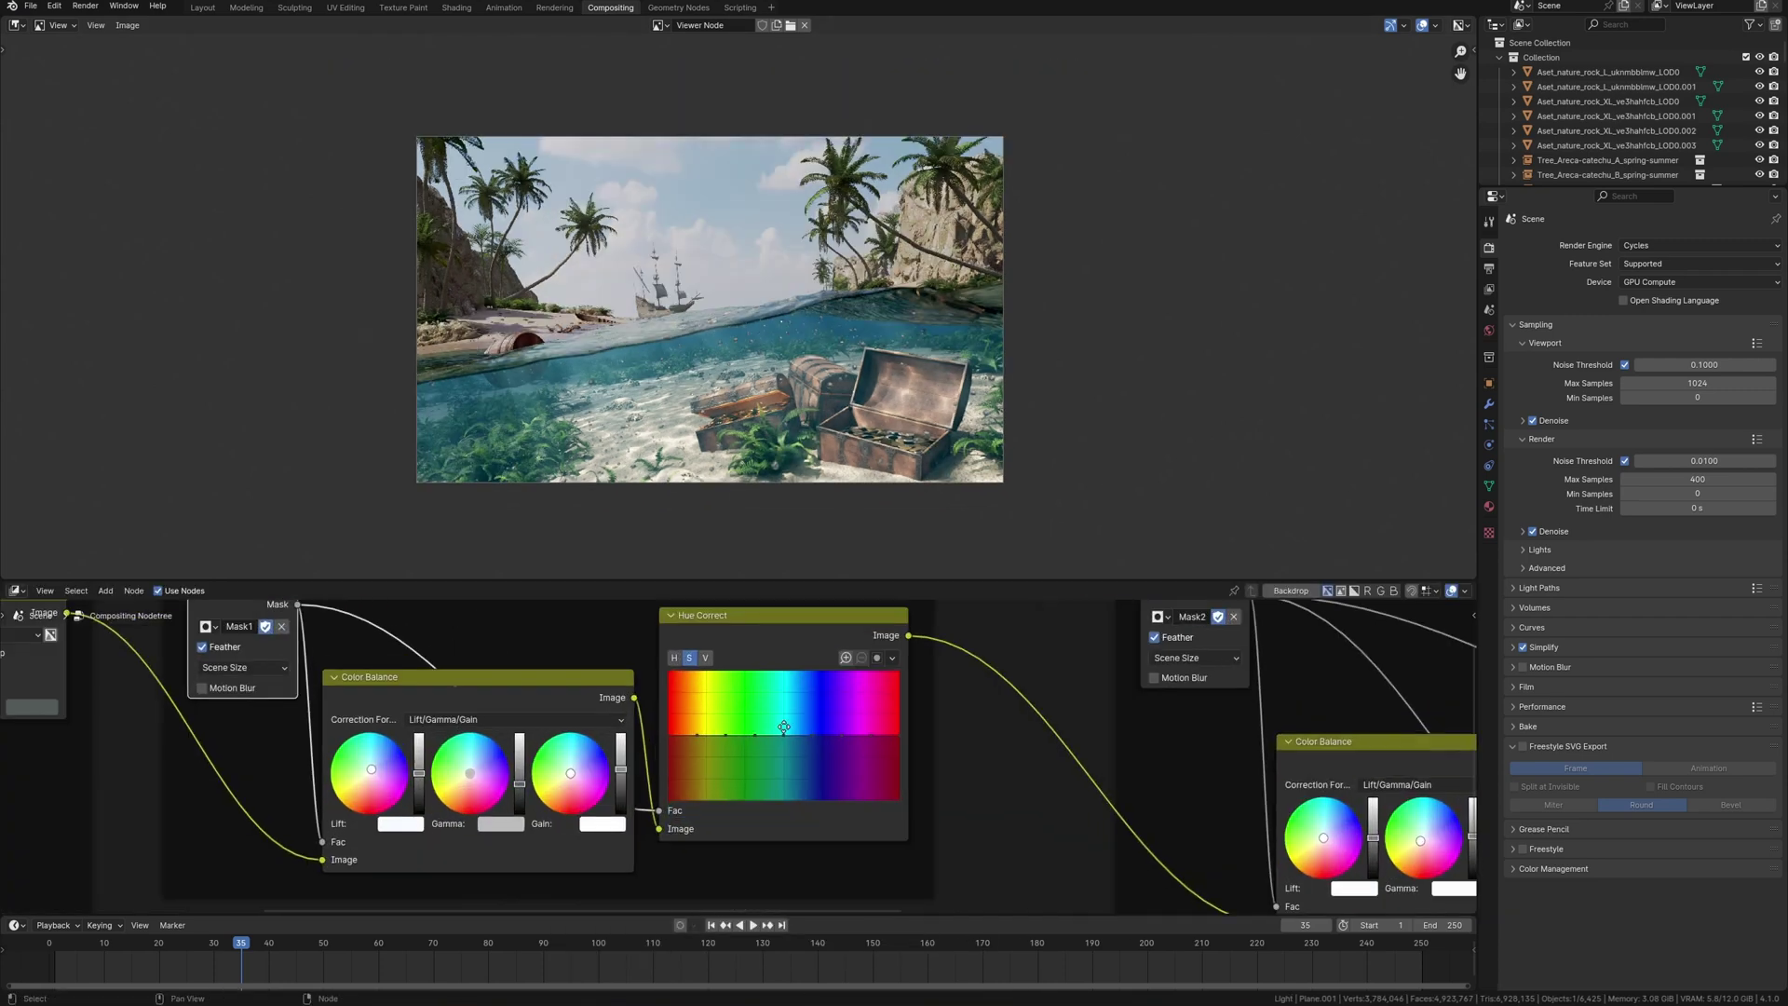
Step: In Hue Correct, lower the green saturation, raise the yellow-range saturation to 0.53125, and set the yellow-range hue point to 0.4875
scroll(782, 400, up, 3)
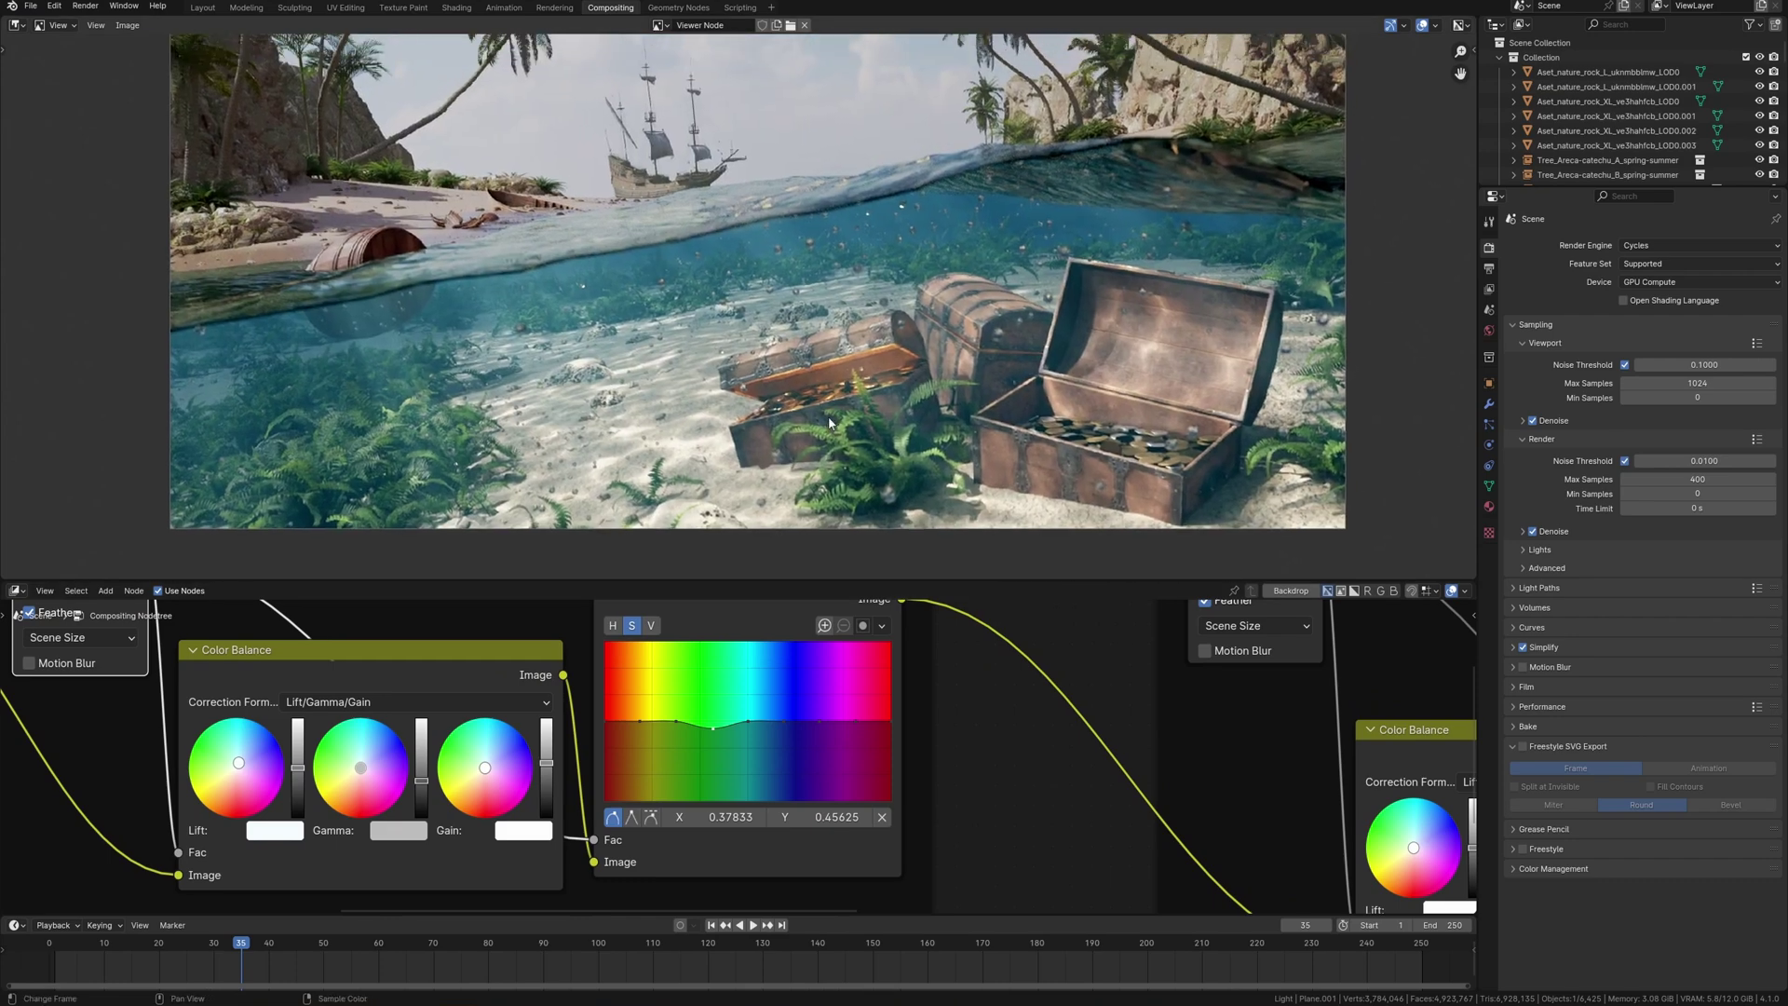
drag(712, 727, 716, 748)
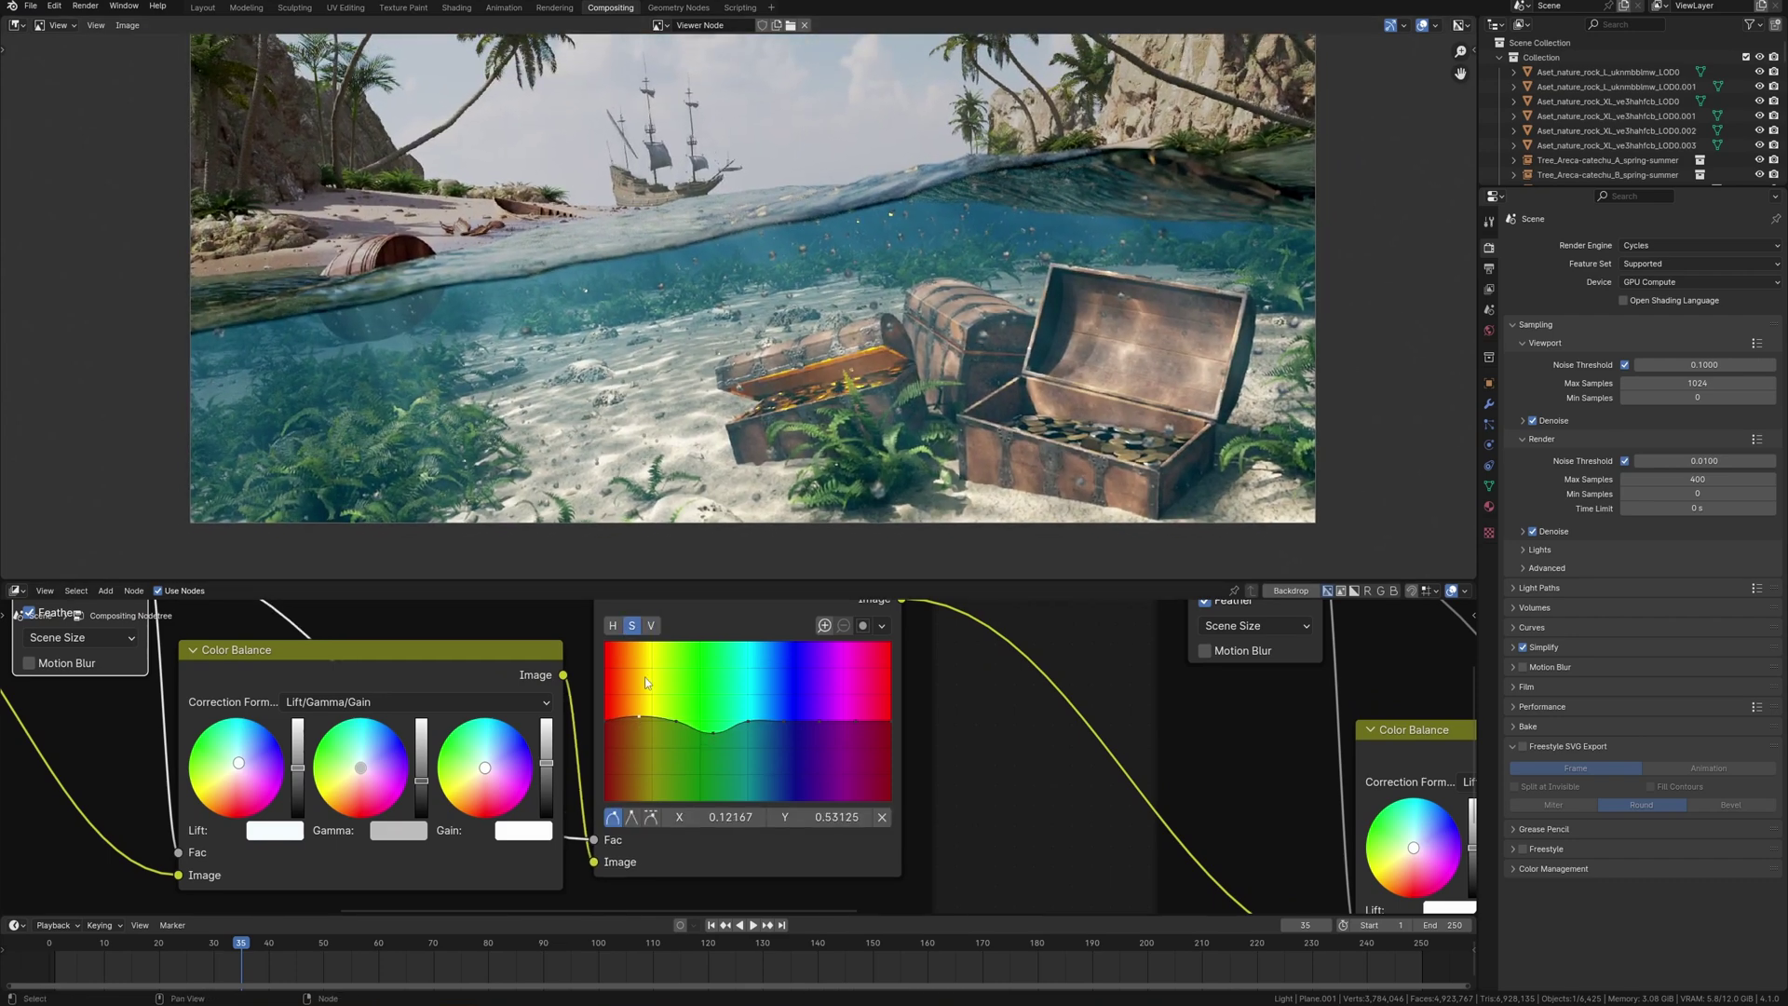
click(613, 625)
drag(640, 725, 640, 722)
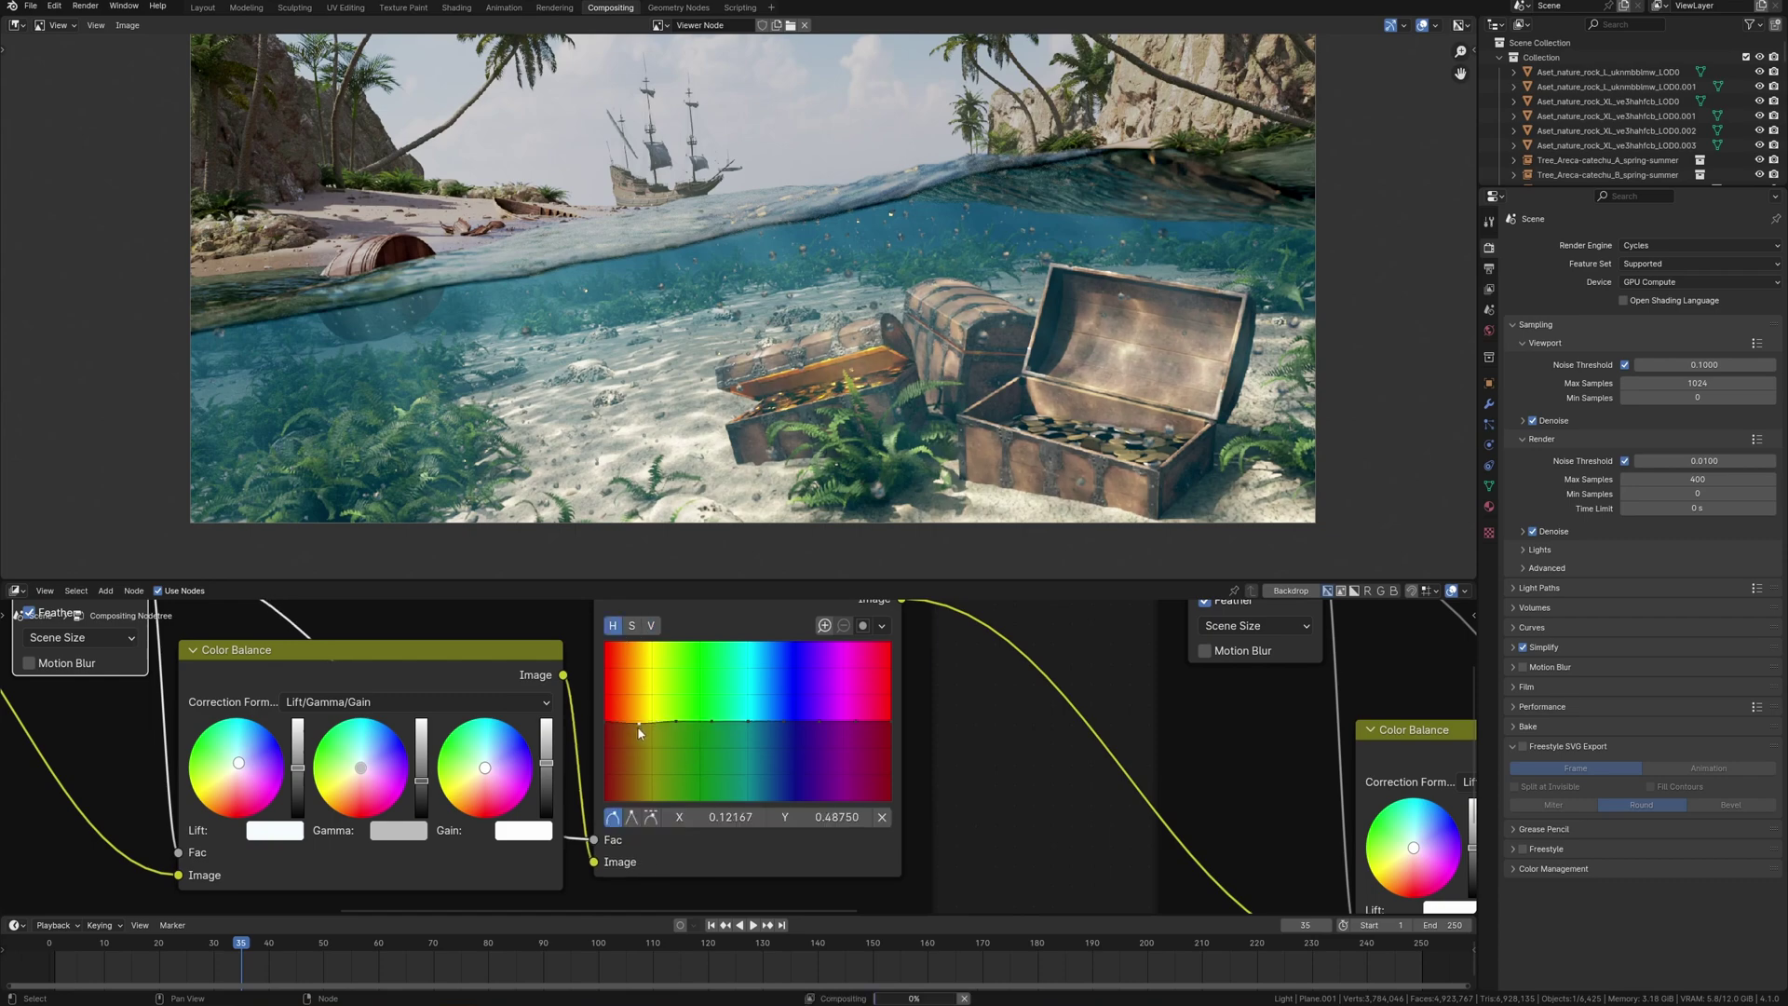
Step: Adjust the Hue Correct node's value curve, lowering the cyan point at 0.5 to 0.45
ctrl+middle_drag(708, 373, 708, 419)
middle_drag(708, 698, 698, 745)
ctrl+middle_drag(698, 745, 698, 719)
click(625, 646)
click(782, 761)
scroll(788, 785, down, 5)
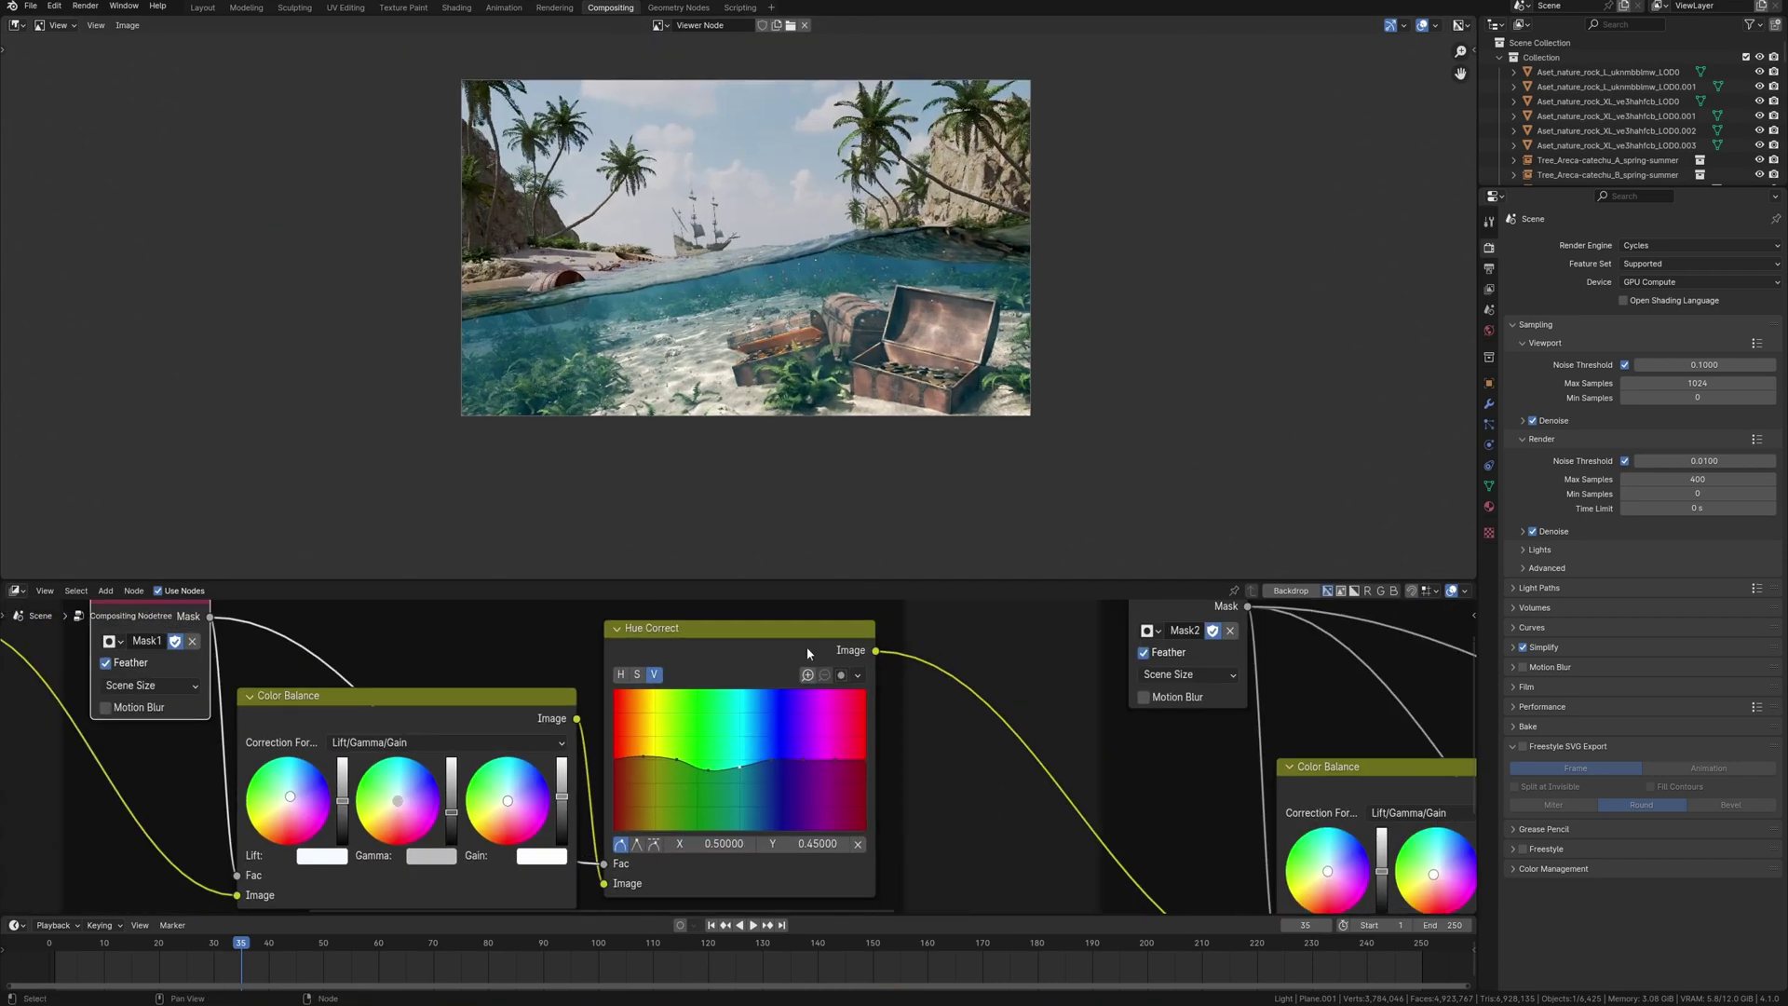
scroll(789, 785, up, 6)
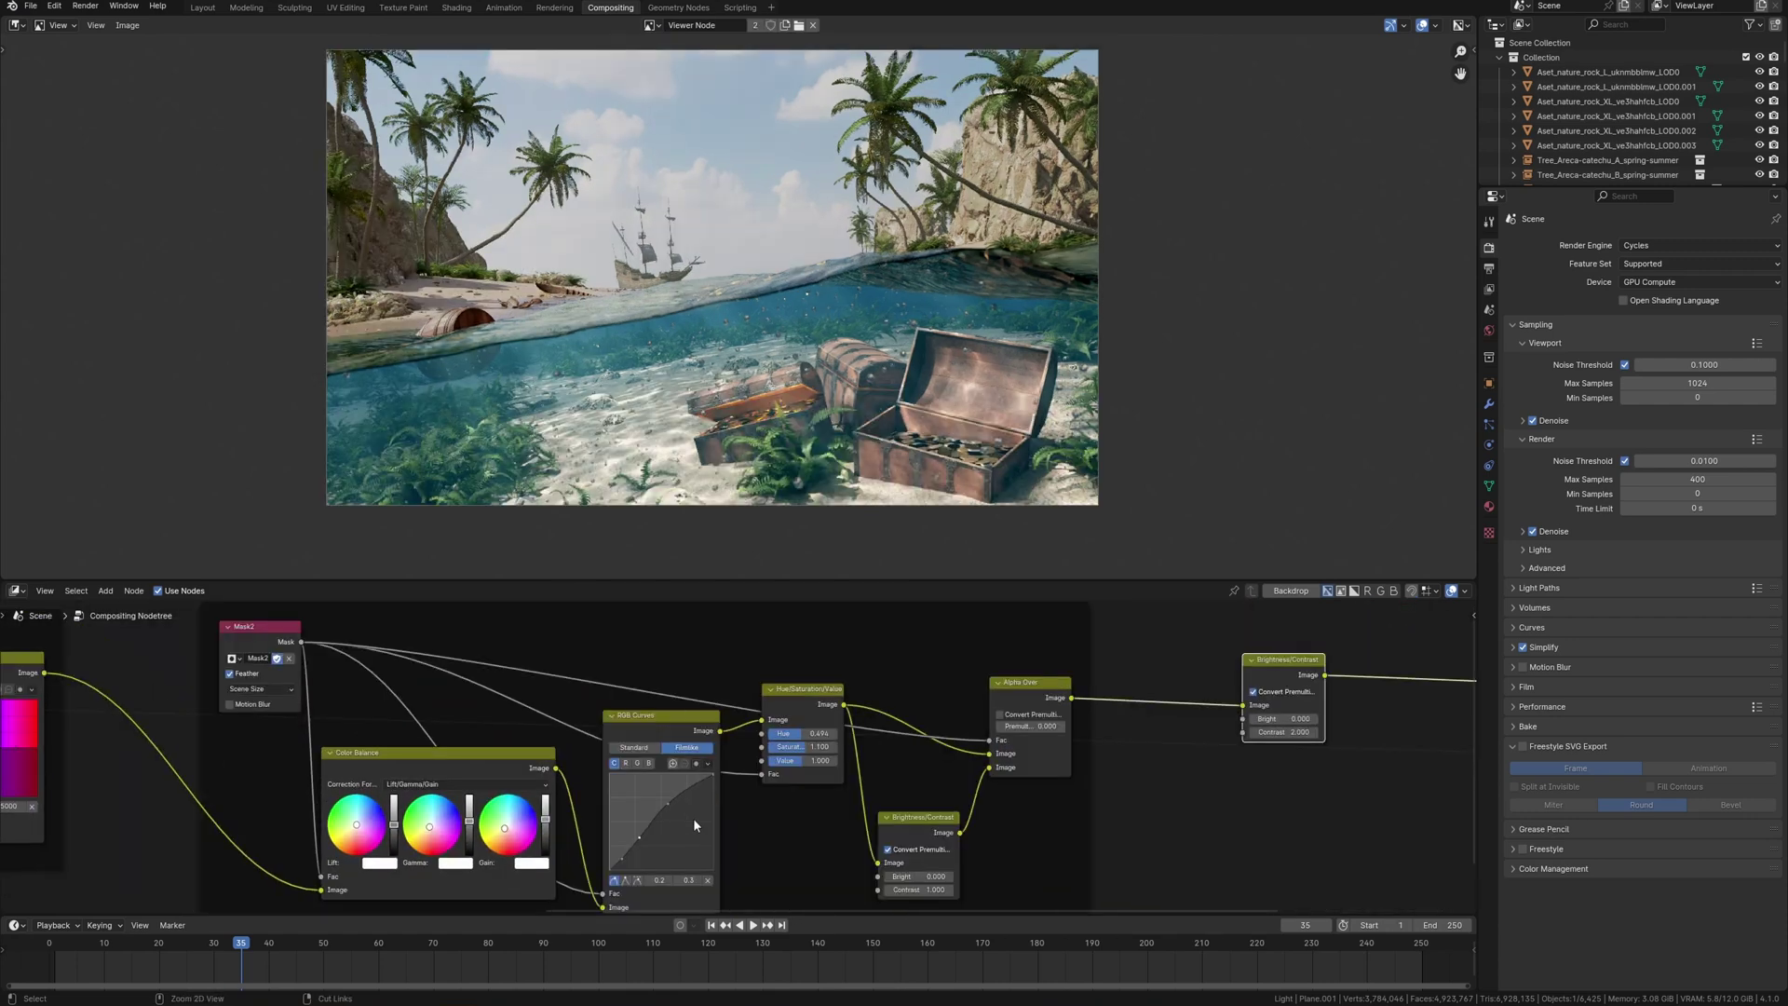
Step: Deepen the shadows by pulling down the darkest control point on the masked RGB Curves line
drag(816, 797, 815, 806)
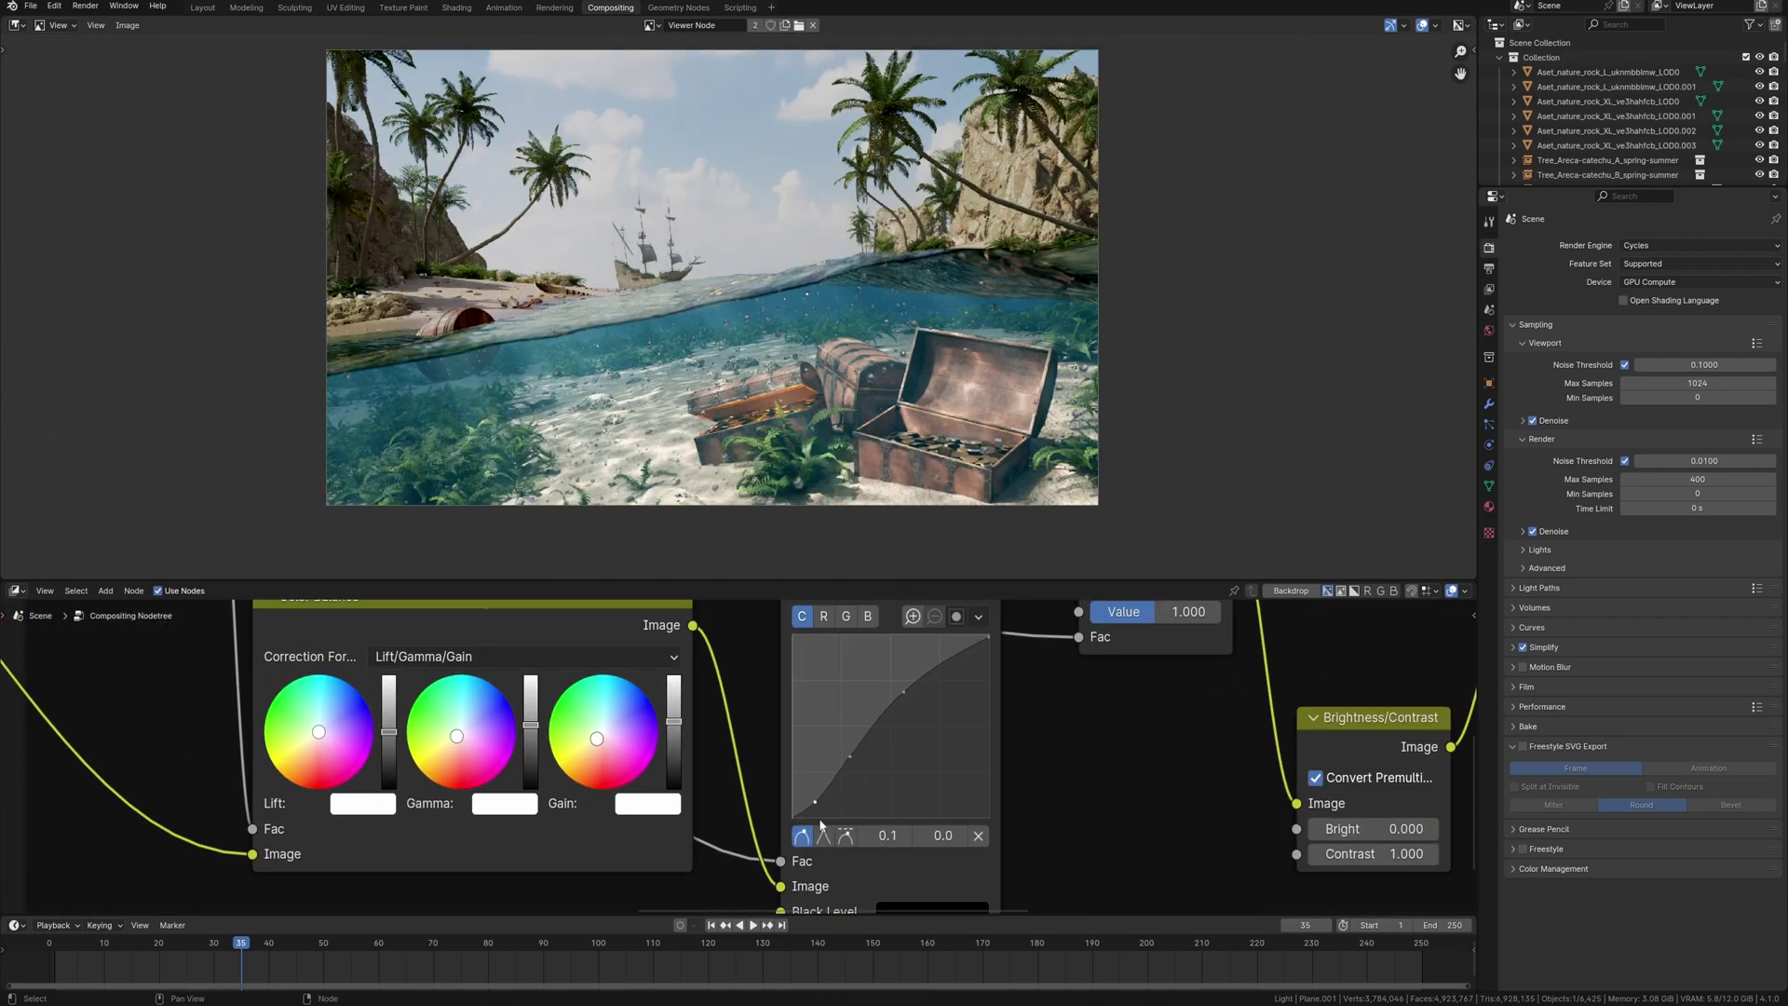
scroll(707, 787, up, 4)
shift+middle_drag(325, 731, 664, 756)
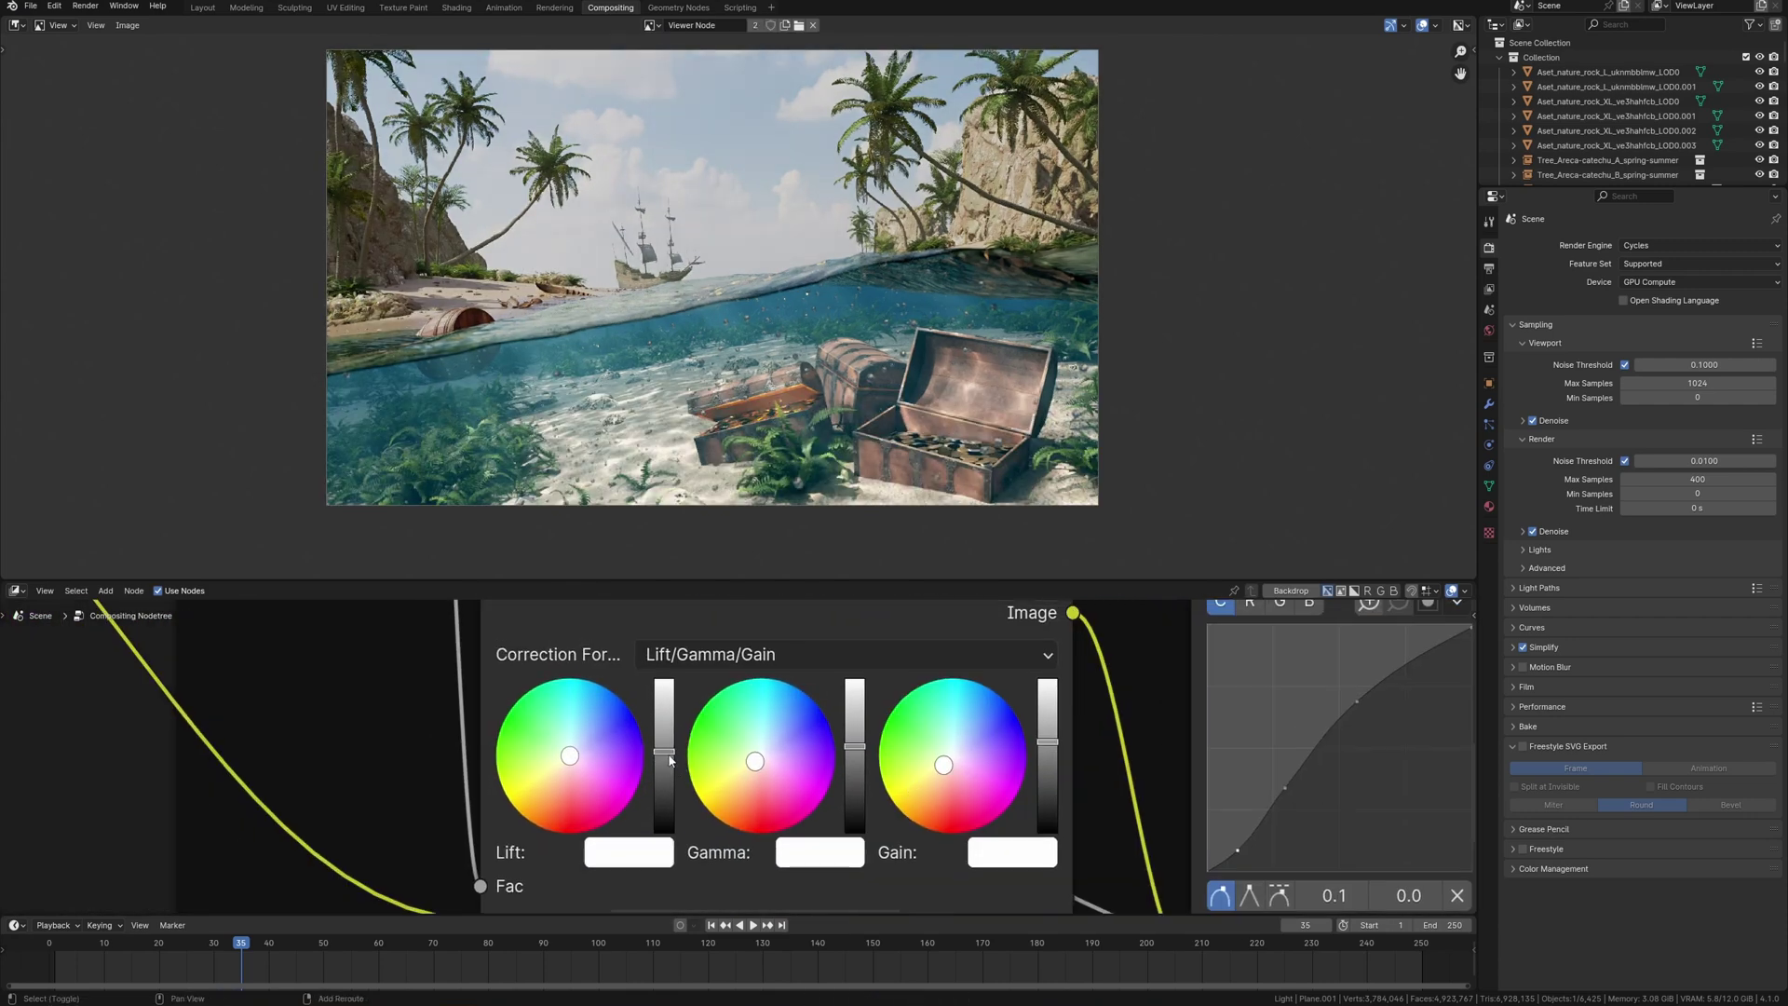
Step: Open the Screen haze node's color for editing and set the Map Range node's From Max to 300
middle_drag(235, 837, 1471, 884)
ctrl+middle_drag(835, 671, 835, 792)
middle_drag(391, 745, 670, 789)
scroll(745, 777, up, 5)
scroll(782, 771, down, 10)
middle_drag(752, 666, 630, 667)
click(593, 760)
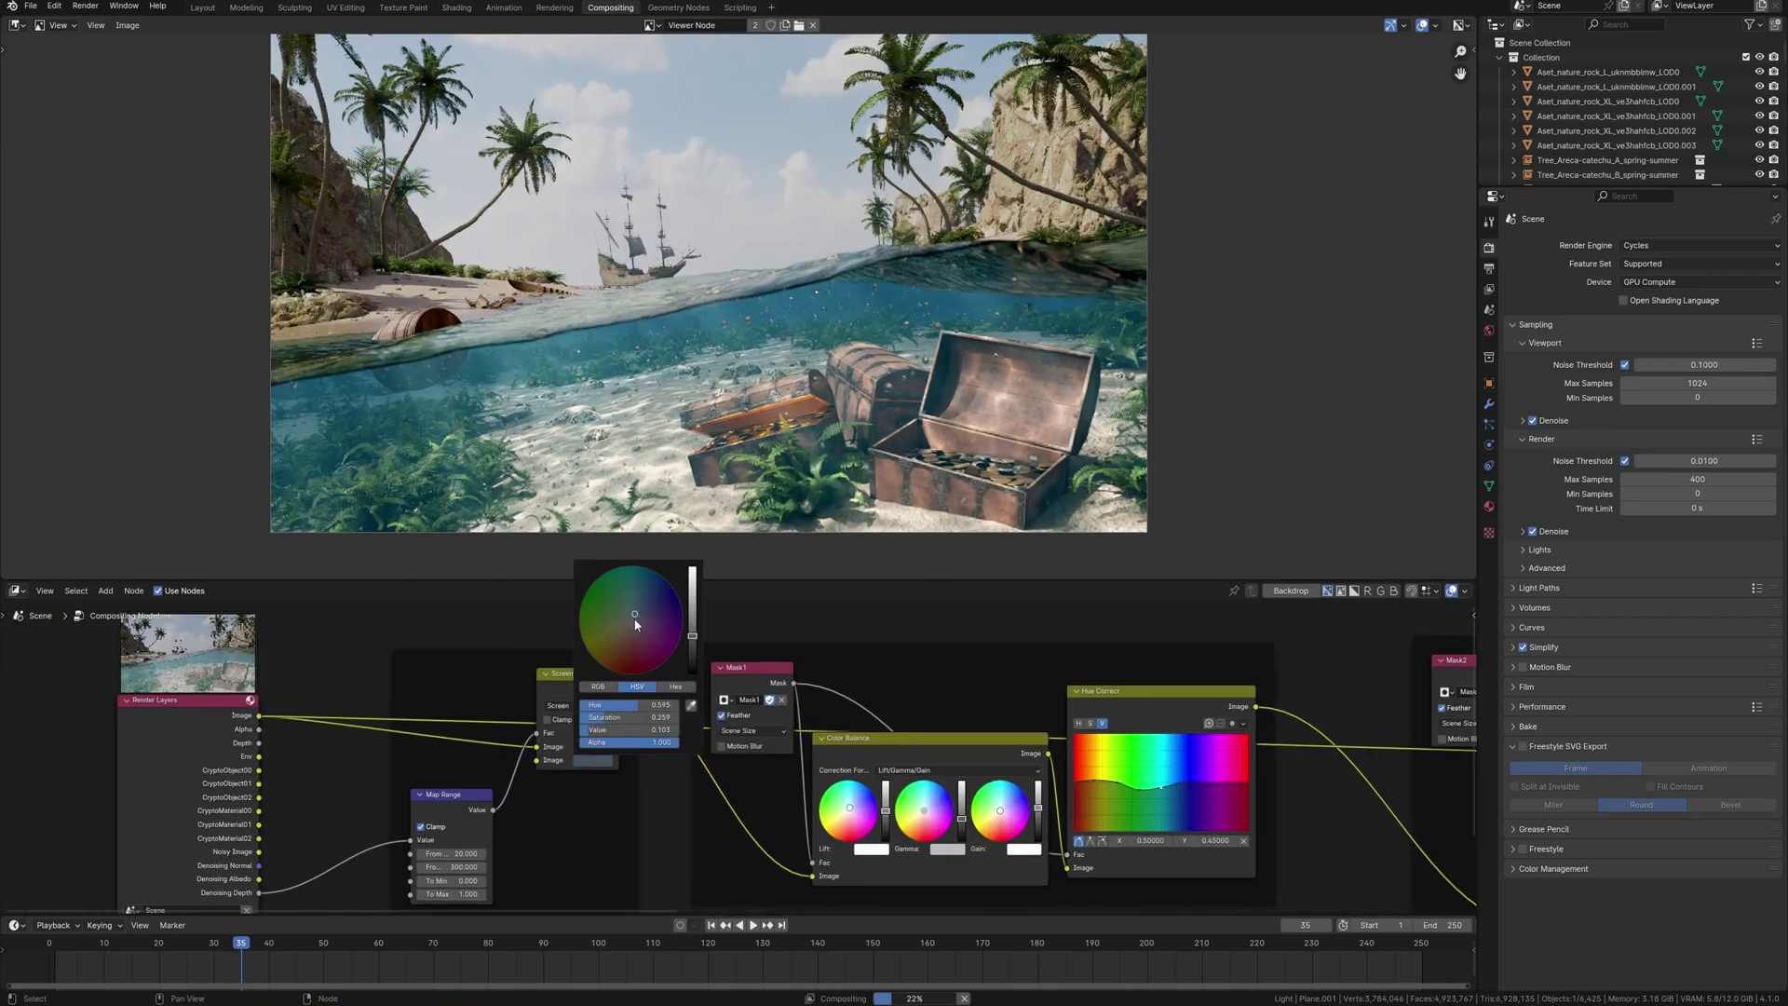
scroll(573, 768, up, 3)
double_click(572, 778)
text(3)
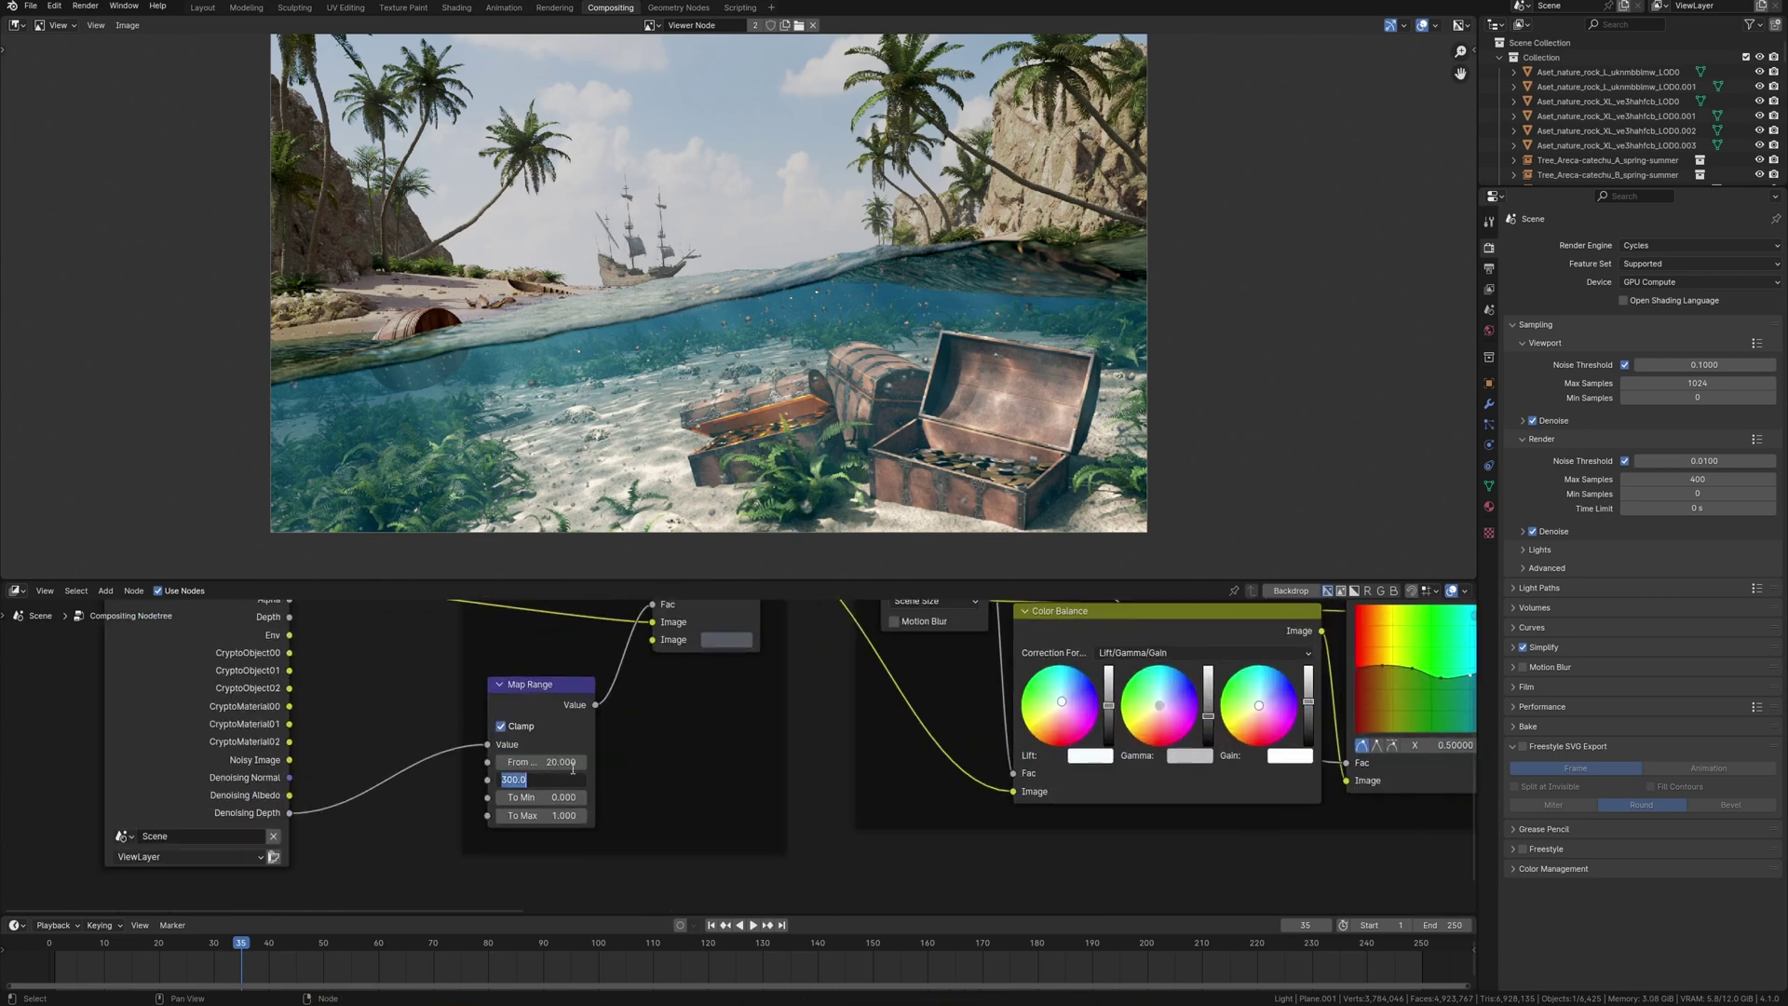
text(00)
key(Return)
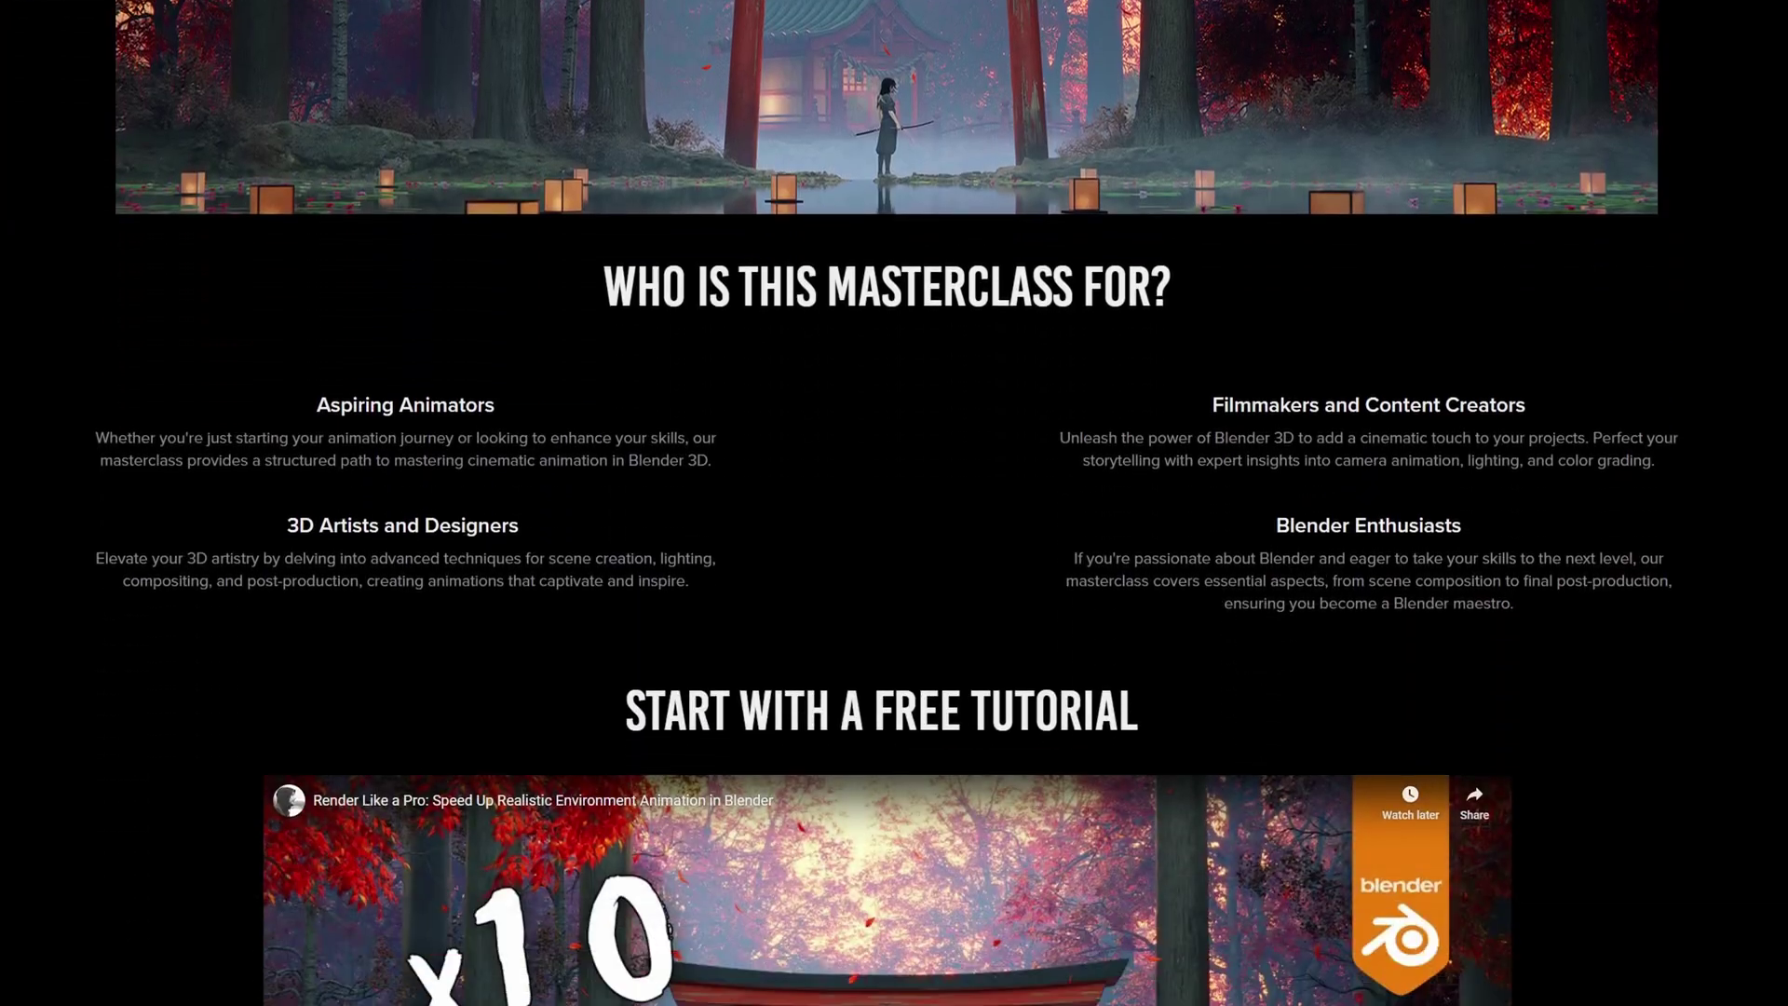
scroll(894, 503, down, 9)
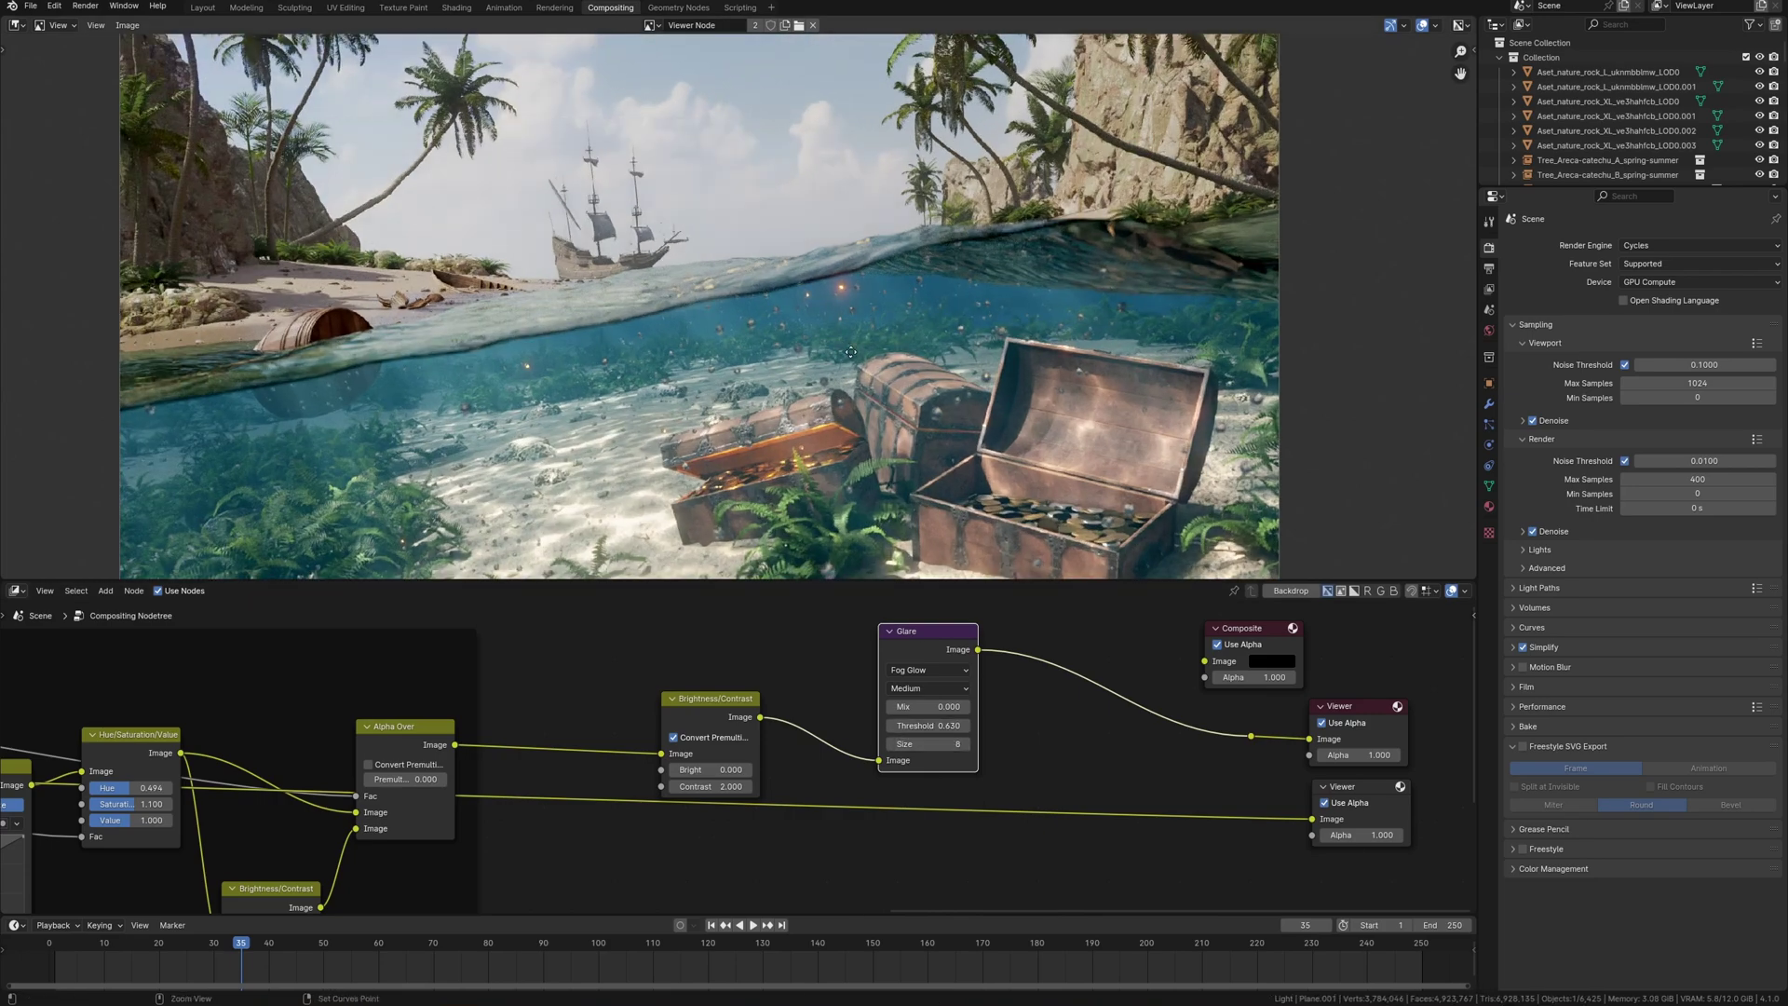
Step: Insert a Lens Distortion node between the Glare and Viewer nodes and set its dispersion to 0.010
scroll(800, 373, down, 2)
middle_drag(820, 372, 856, 401)
drag(921, 631, 908, 646)
key(shift+a)
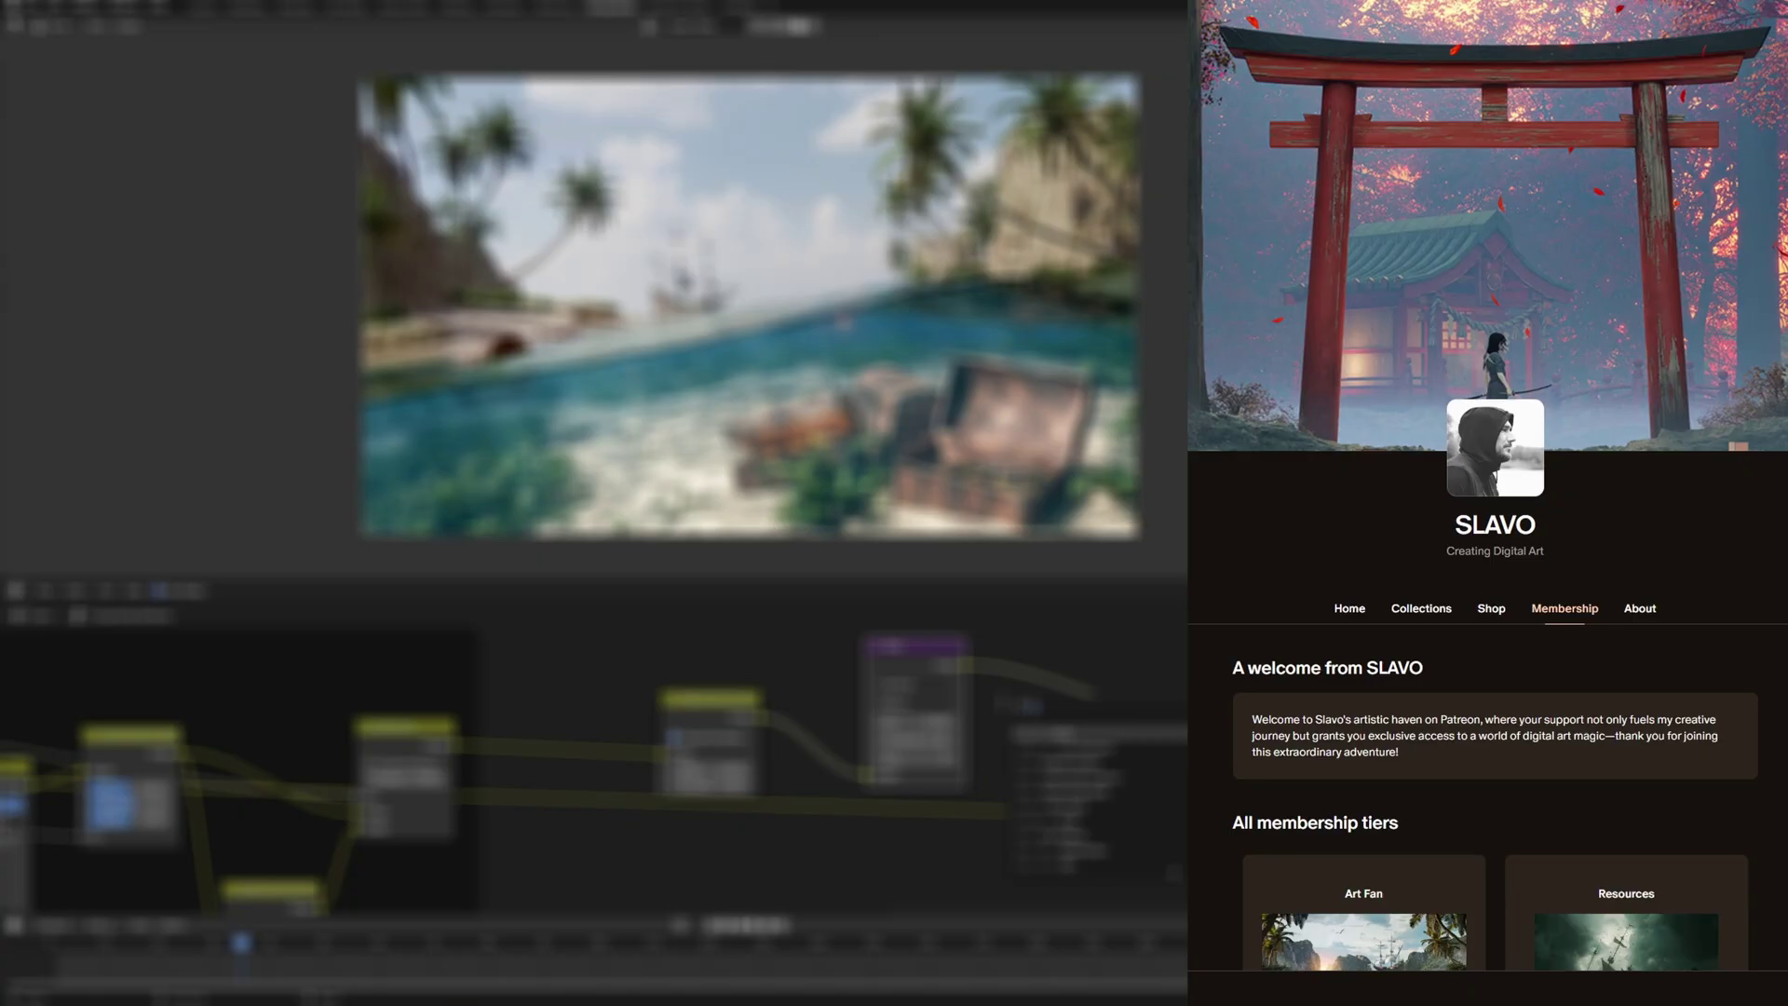
click(1052, 749)
click(1036, 691)
scroll(1036, 707, up, 5)
middle_drag(1108, 736, 772, 745)
click(899, 802)
Step: Examine the composited image in an enlarged viewer and read the full description of the $15 Masterclass membership tier
scroll(1671, 464, down, 9)
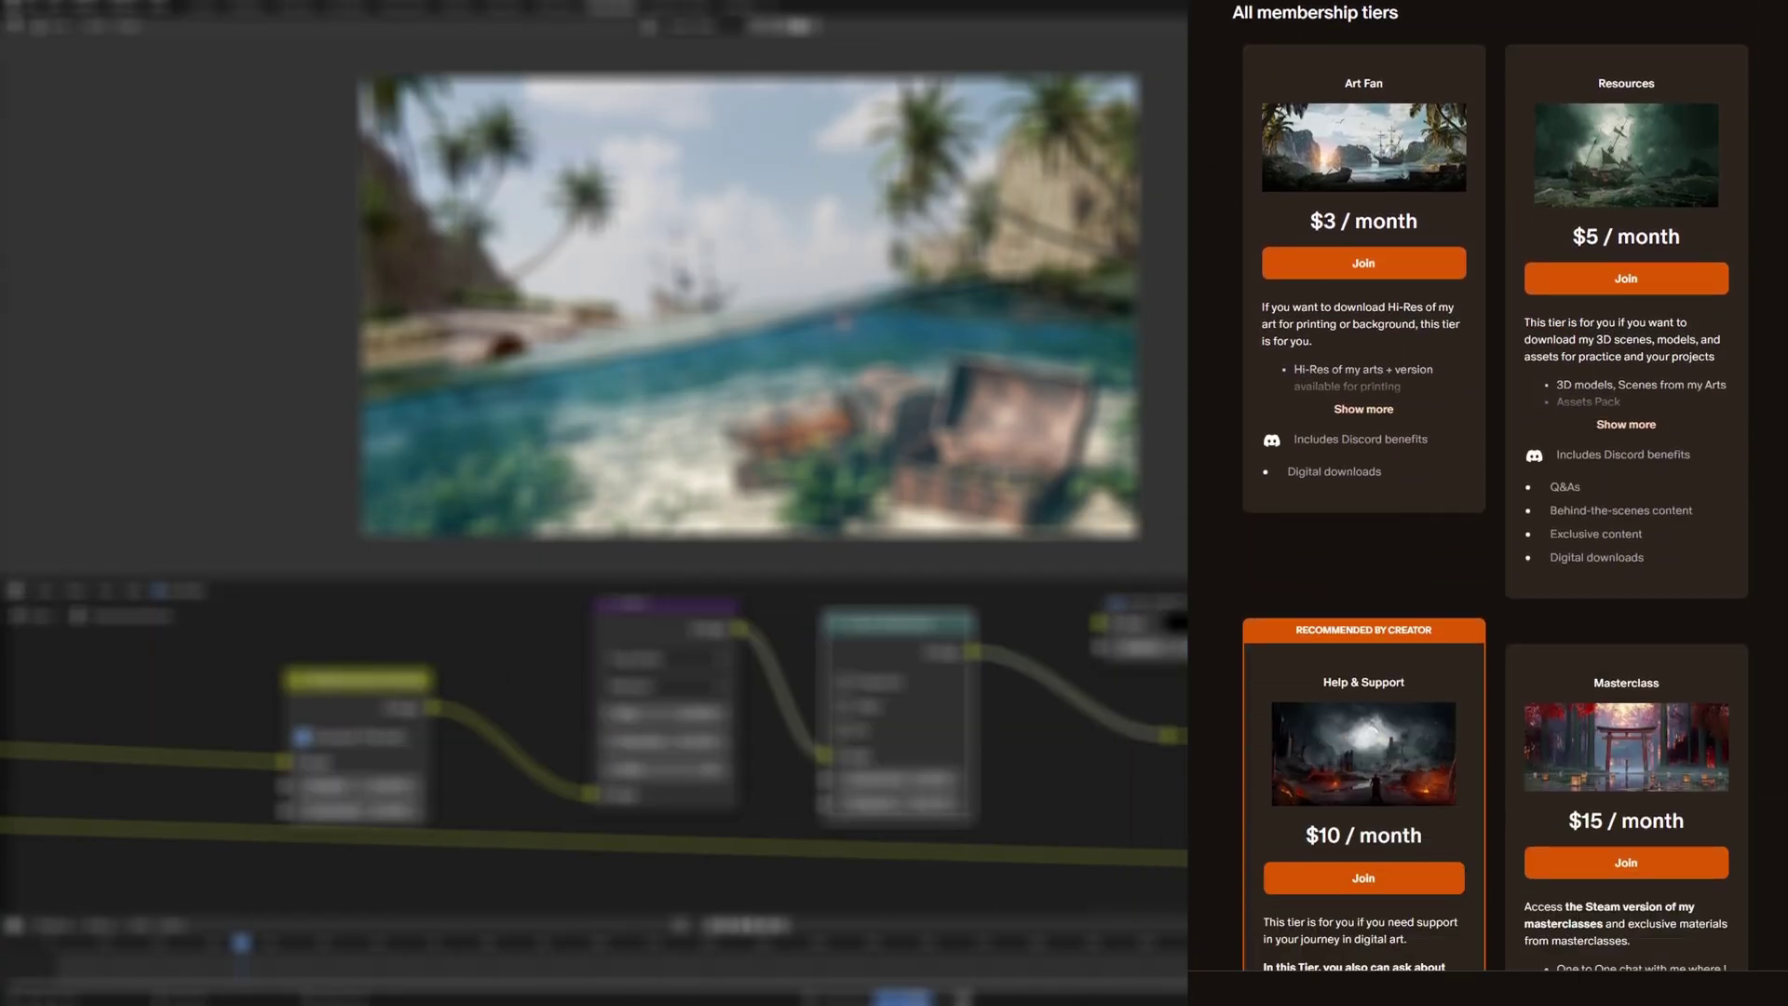
scroll(801, 391, up, 3)
scroll(800, 391, down, 2)
key(ctrl+space)
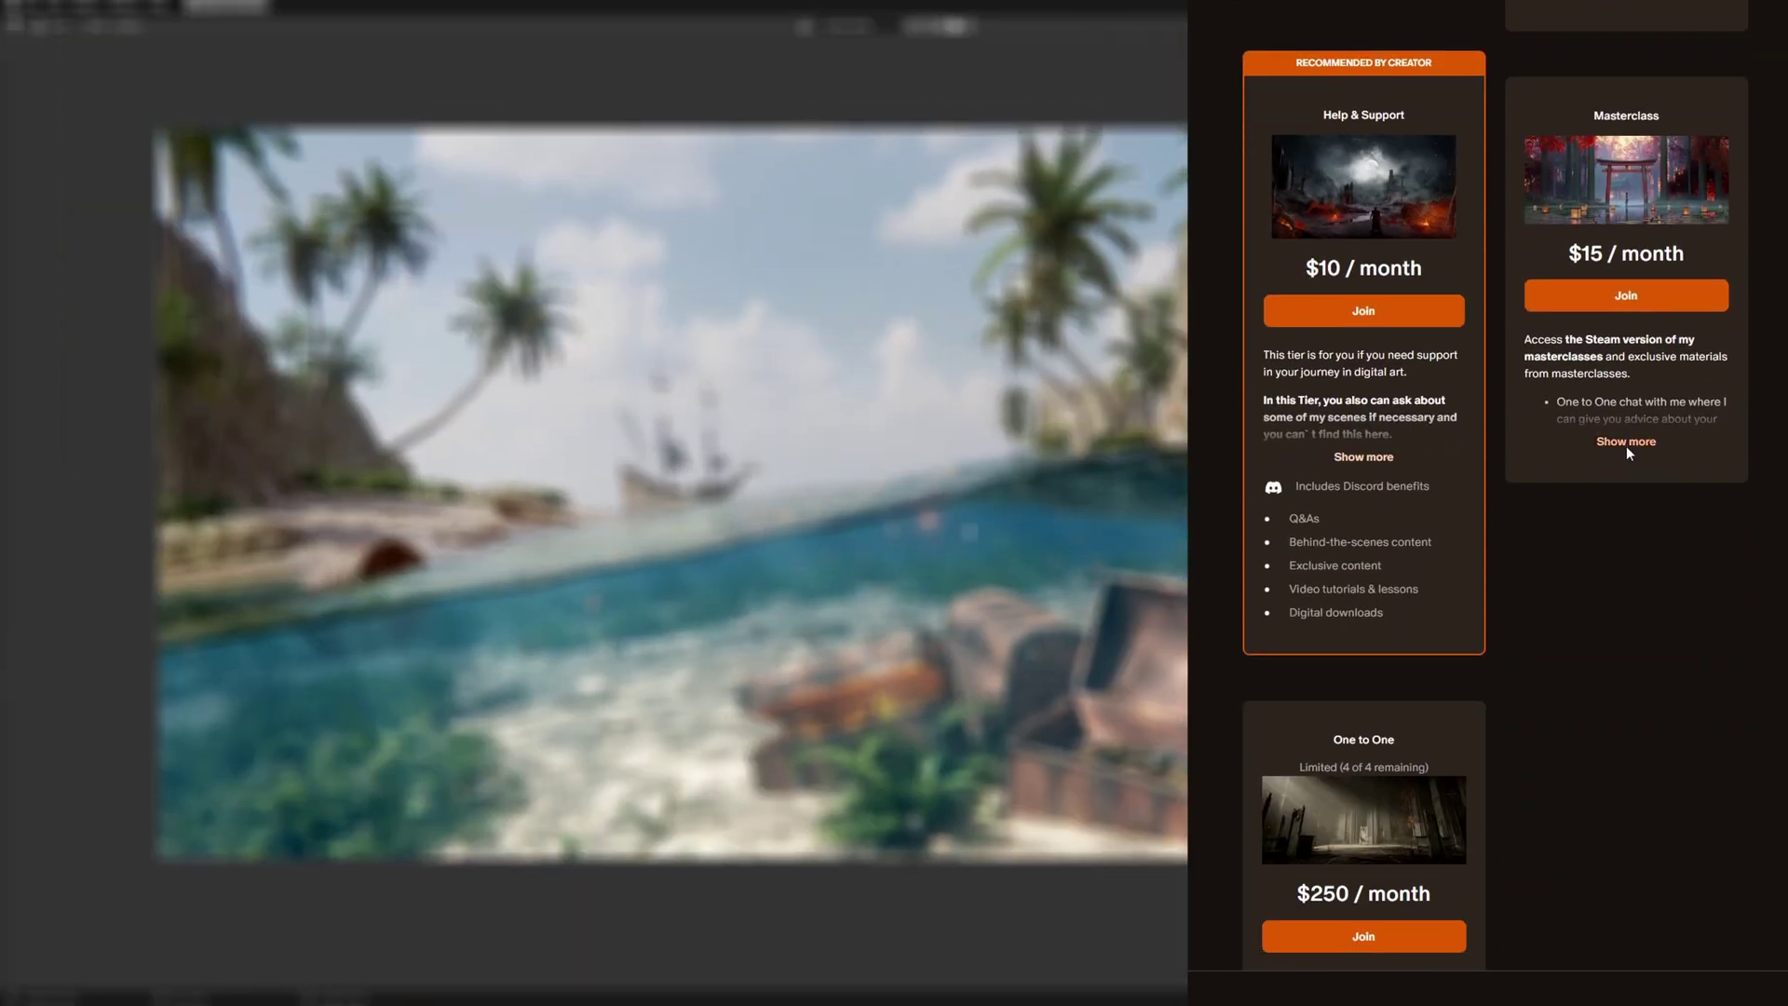
click(1625, 441)
drag(1529, 338, 1654, 375)
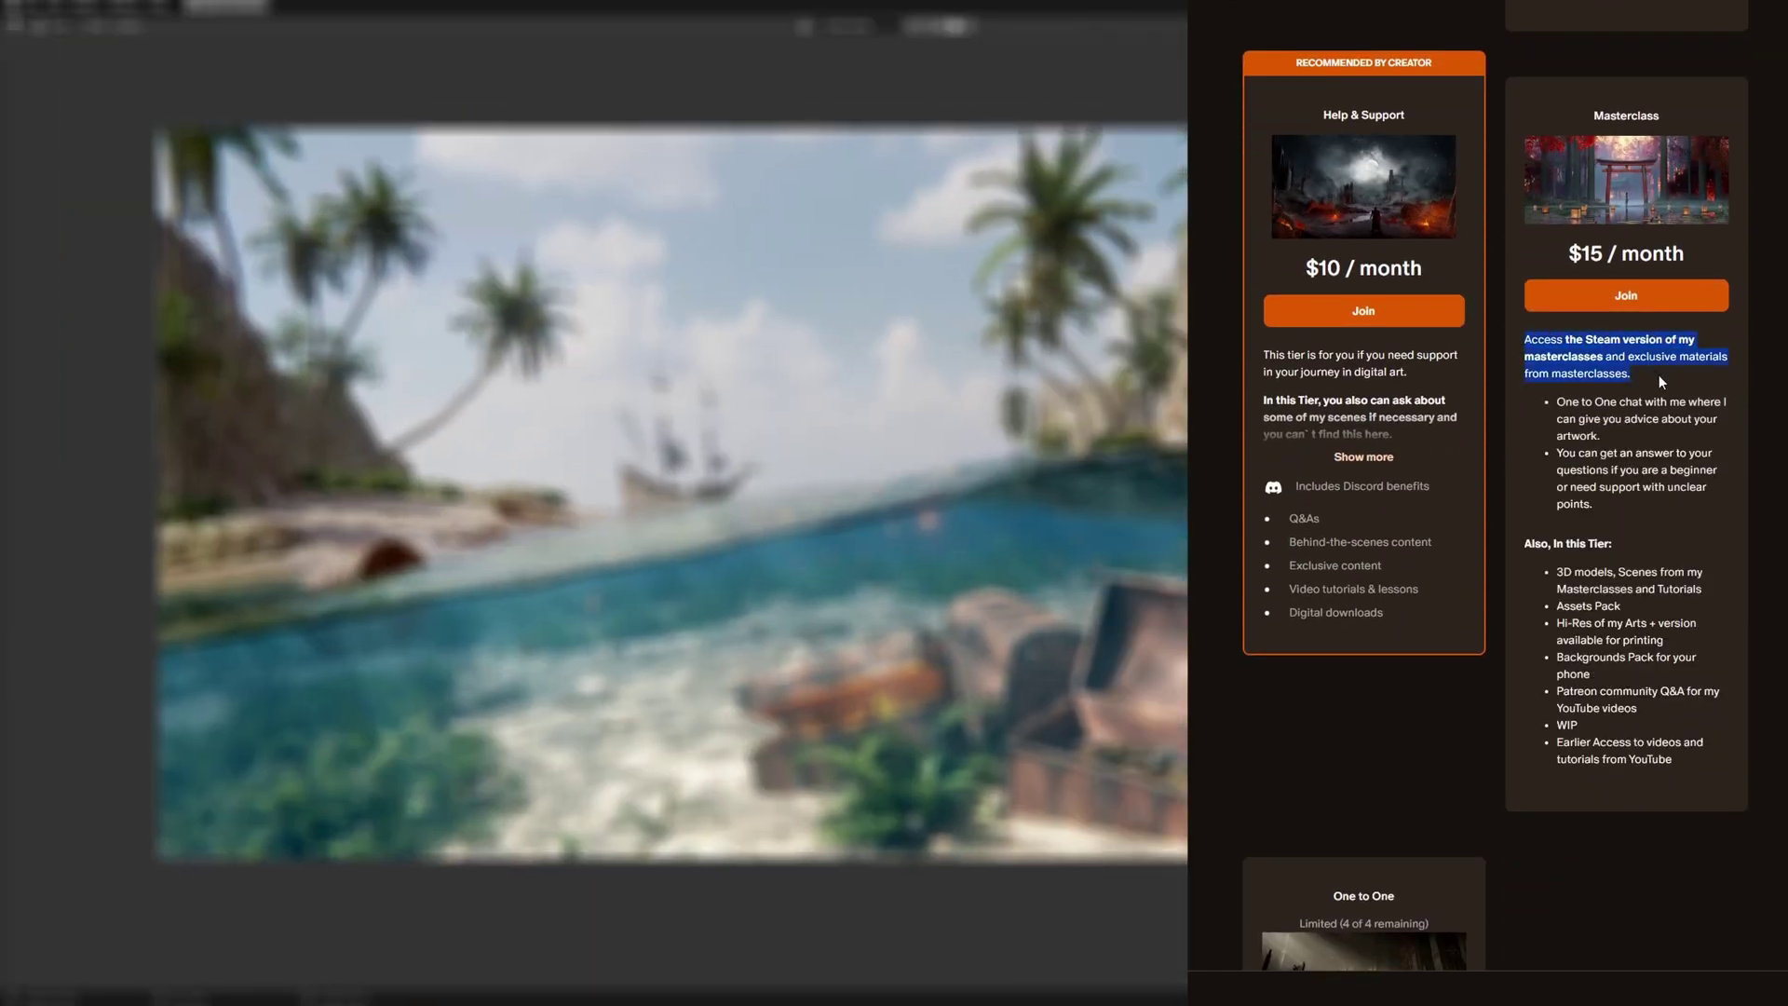
key(ctrl+space)
scroll(652, 307, down, 2)
middle_drag(652, 307, 691, 380)
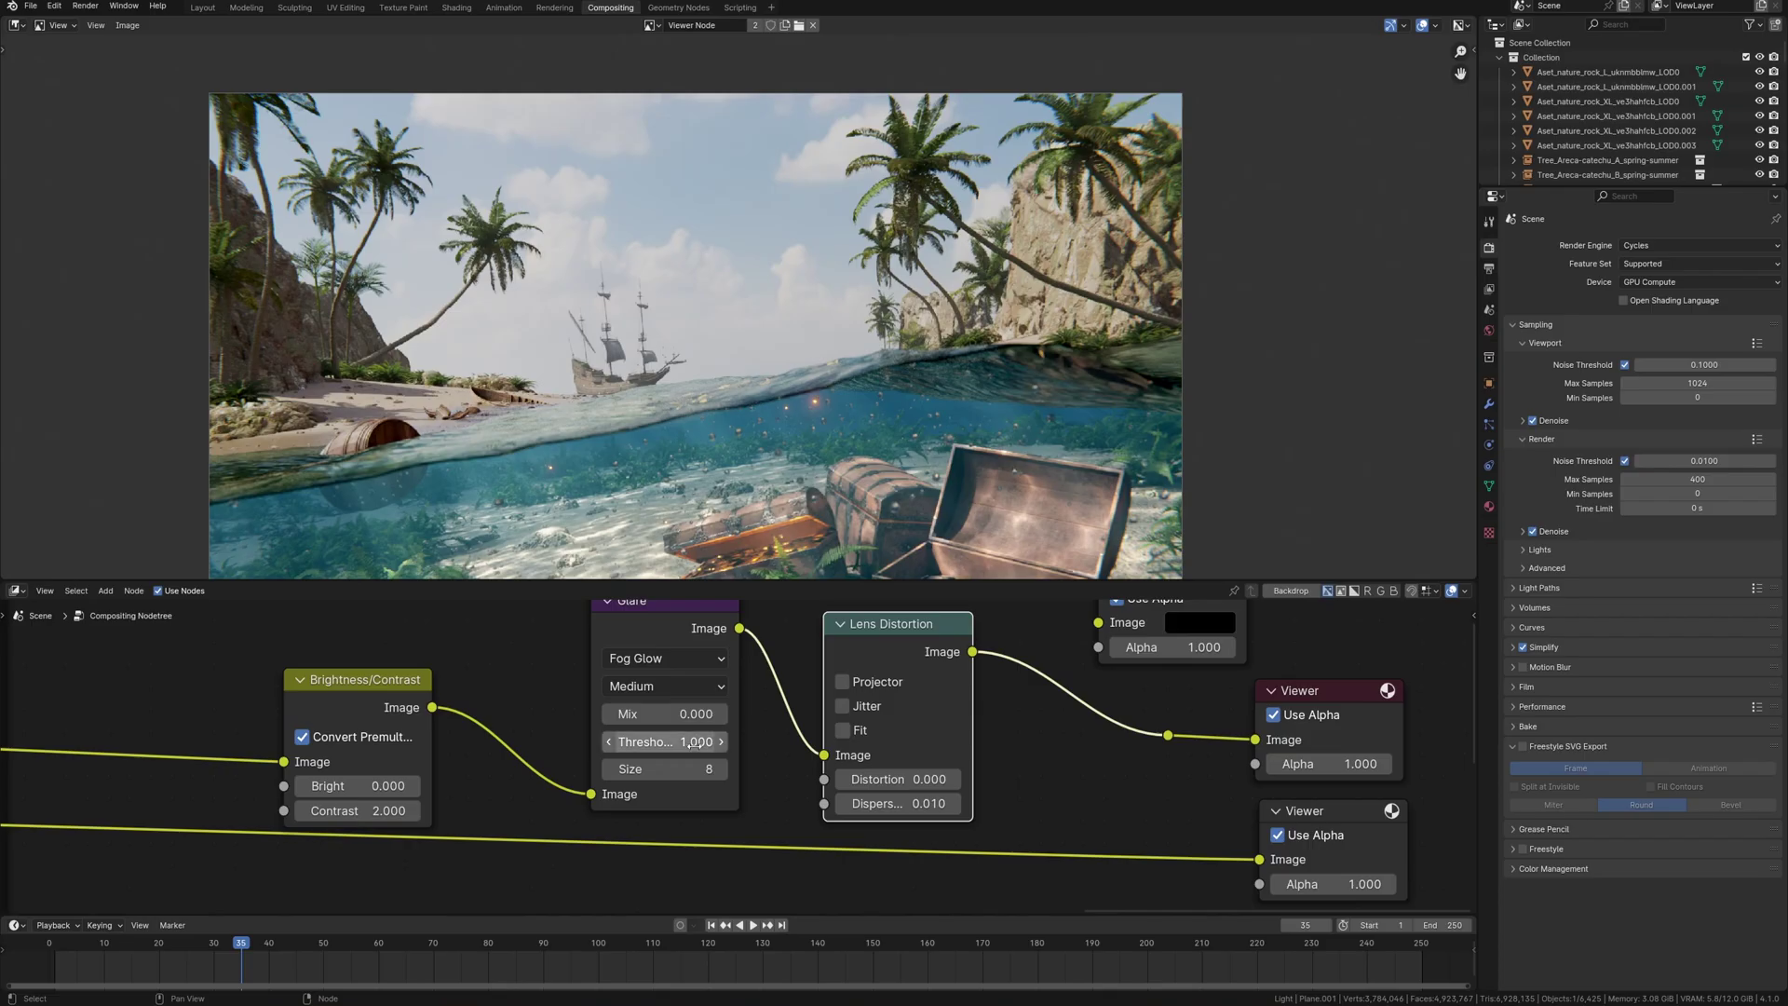
Step: Lower the Fog Glow threshold on the Glare node
drag(695, 742, 660, 743)
ctrl+middle_drag(751, 439, 816, 424)
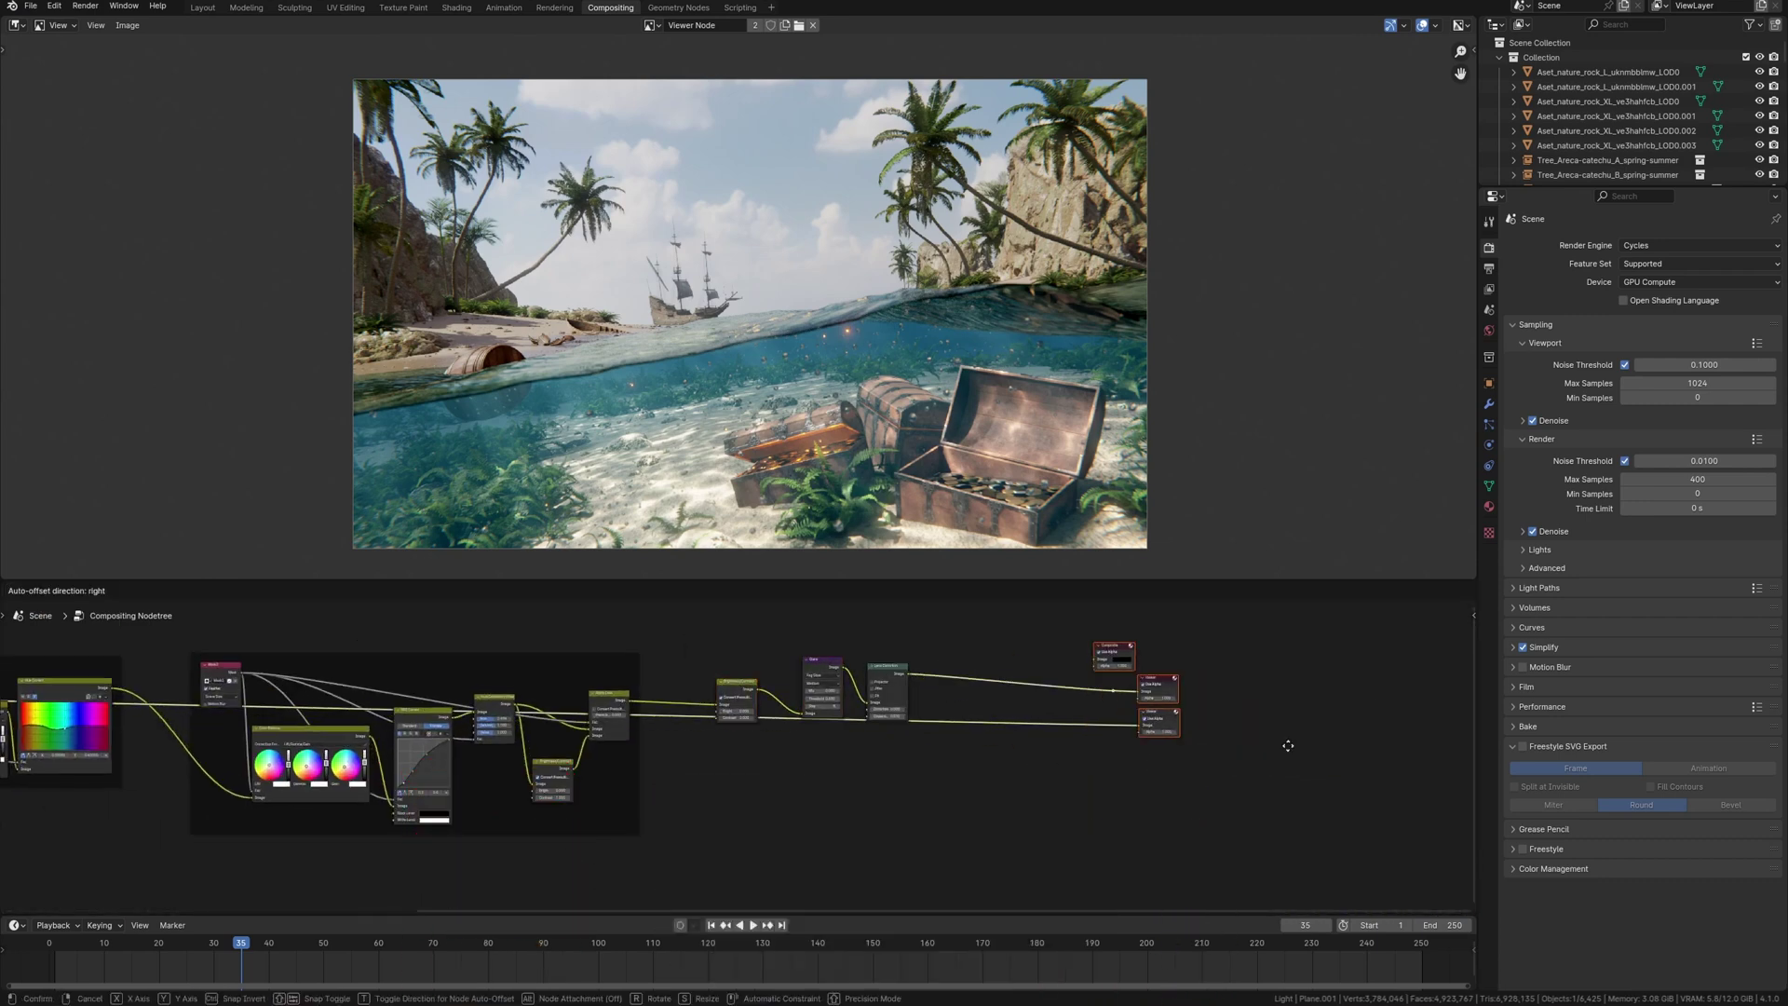
Step: Shift the output nodes and the framed Brightness/Contrast, Glare and Lens Distortion group further downstream to open a gap after Alpha Over
click(1288, 745)
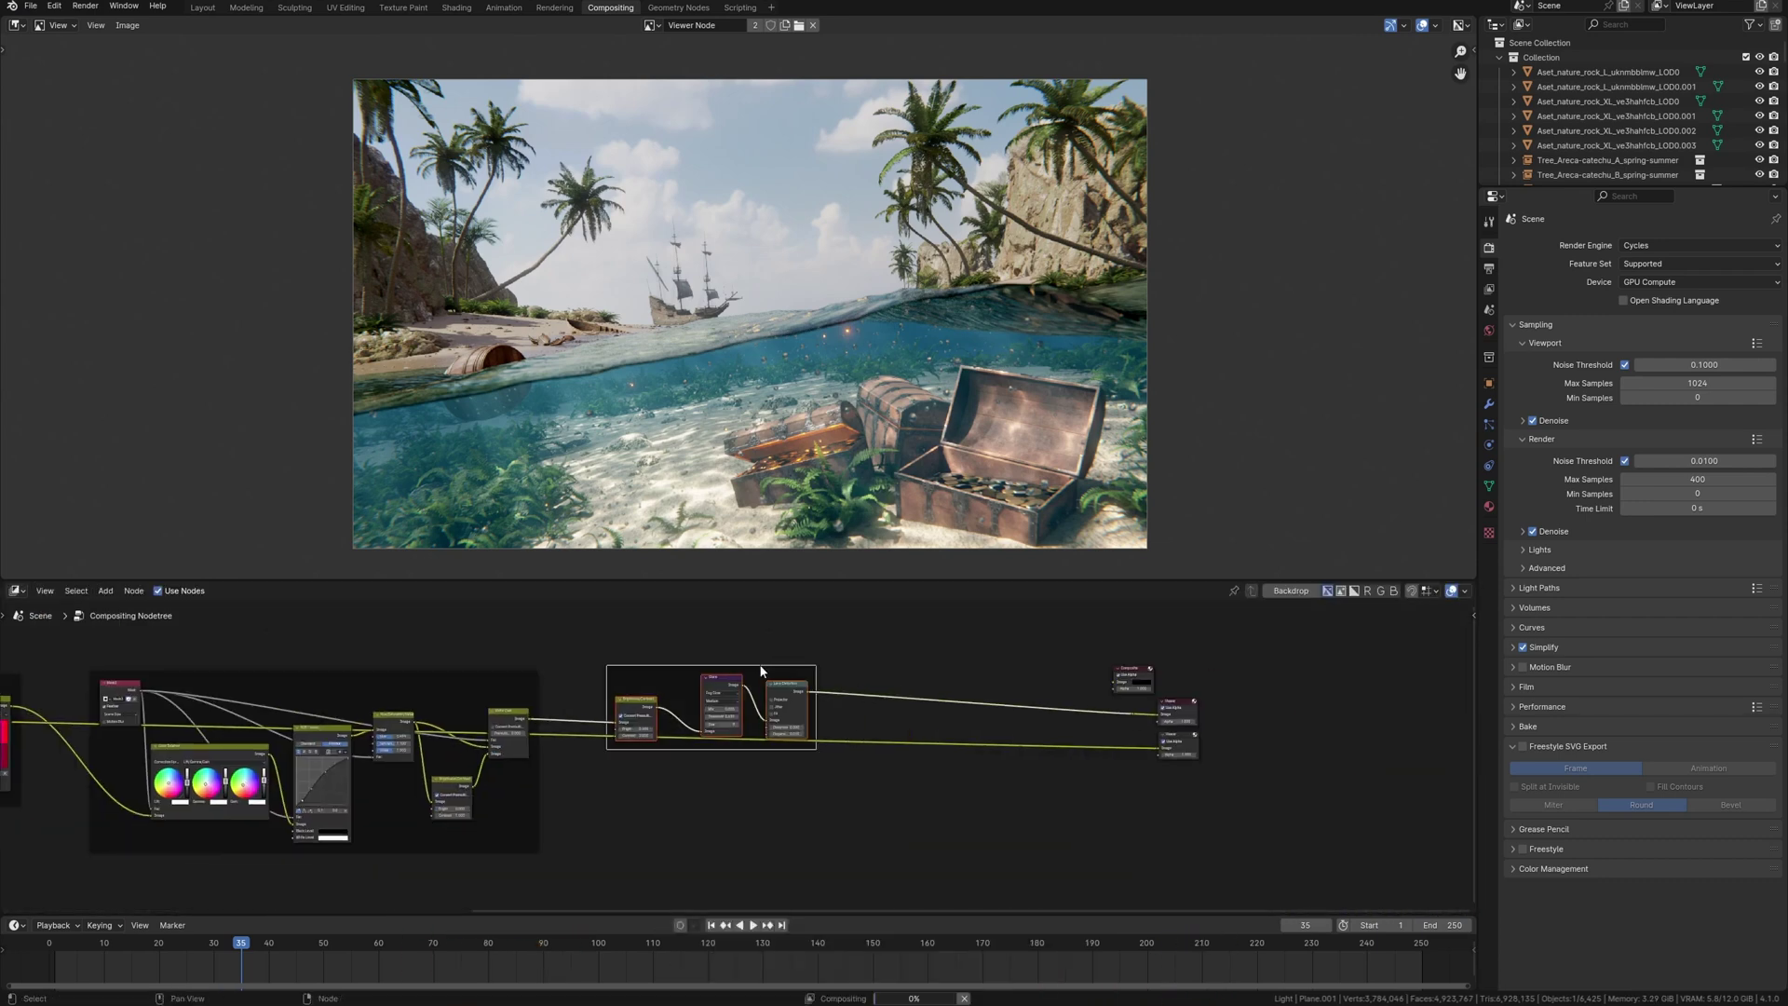
drag(759, 671, 965, 665)
middle_drag(638, 668, 822, 673)
Step: Add a Hue/Saturation/Value node in the gap after the Alpha Over node
scroll(822, 673, up, 1)
key(shift+a)
text(hu)
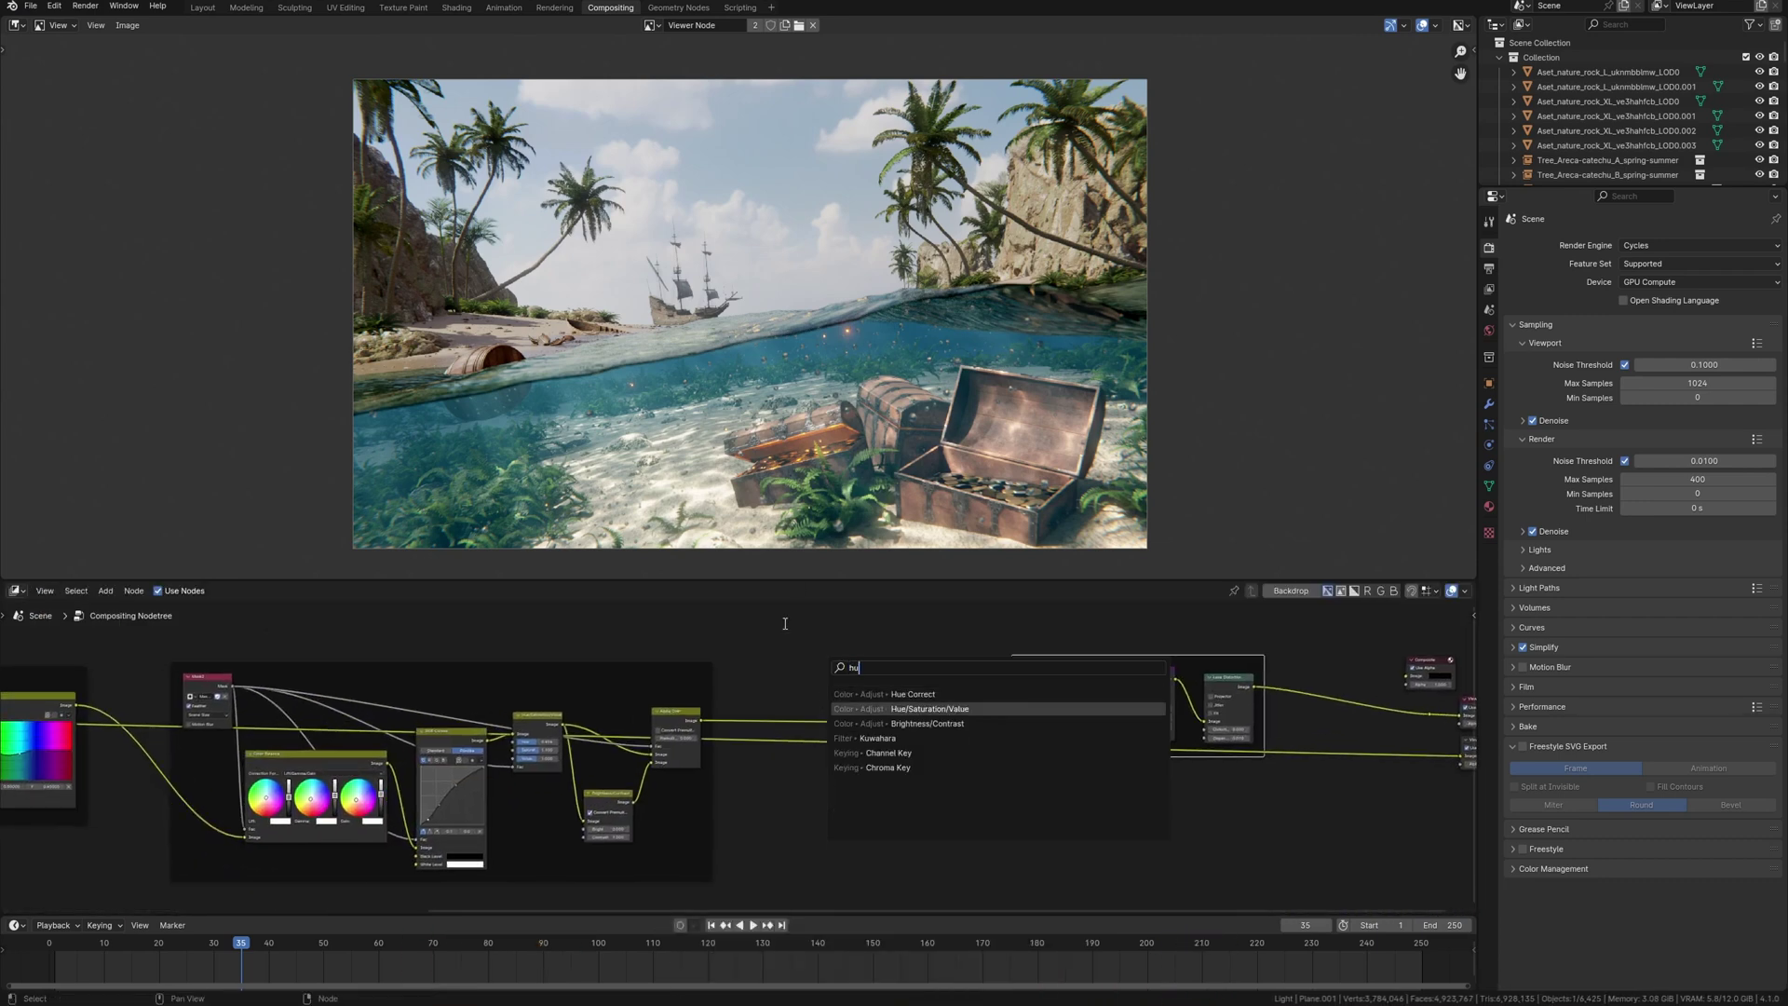